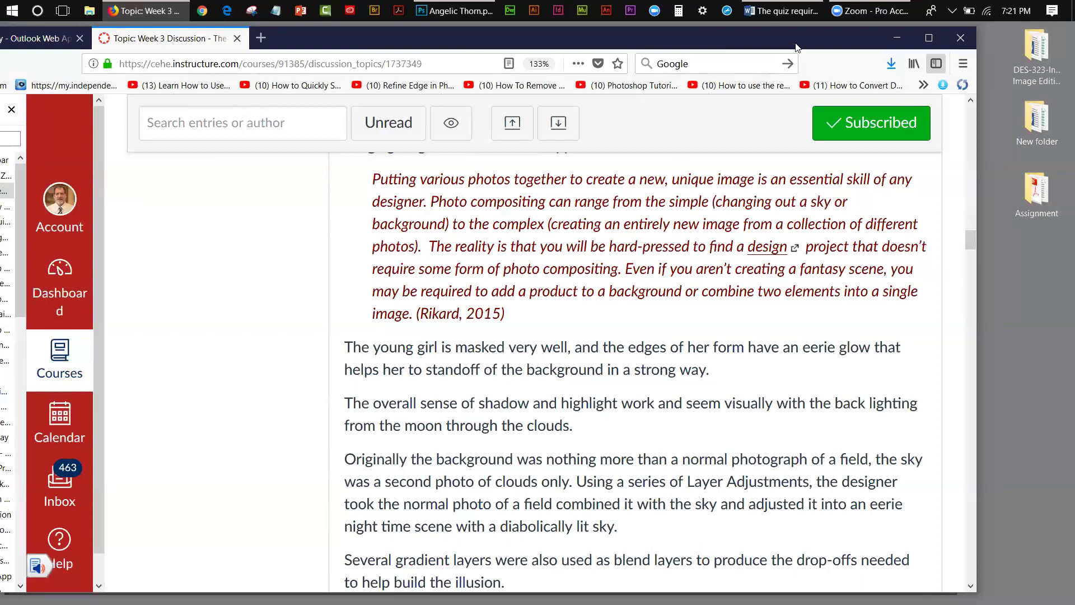
Open the Week 3 Assignment - Centaur Project Part 1 page from the course's assignments list
{"action": "left_click_drag", "start_coordinate": [973, 243], "coordinate": [974, 113]}
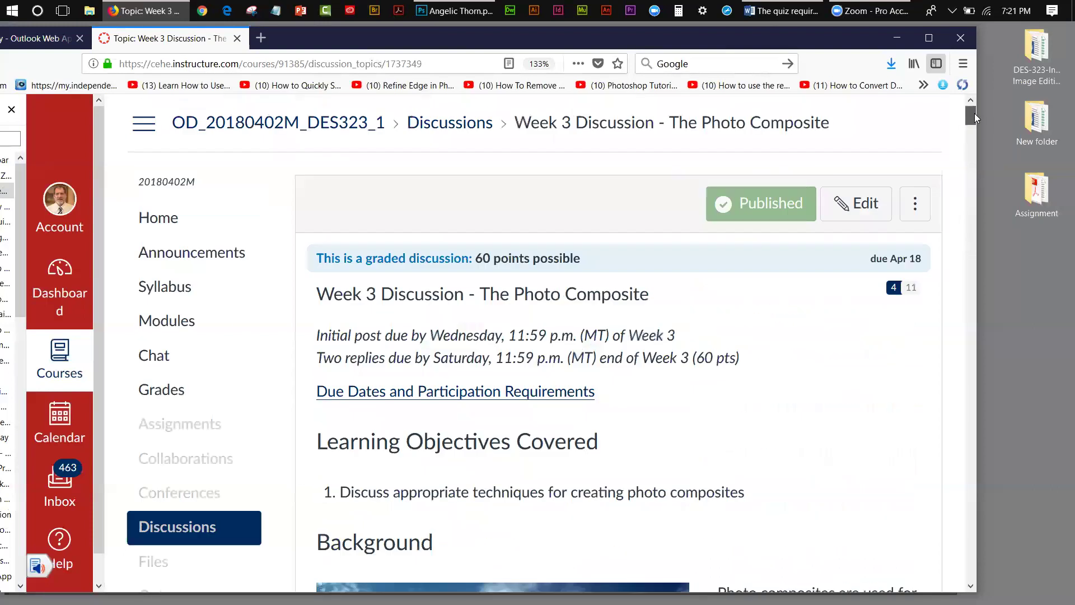
{"action": "left_click", "coordinate": [152, 425]}
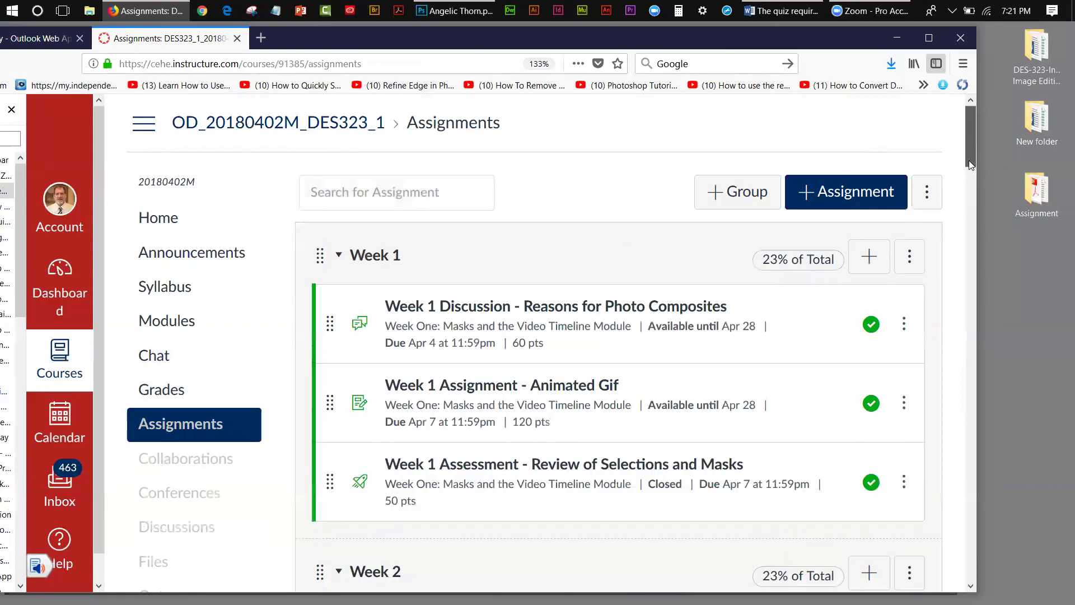
{"action": "left_click_drag", "start_coordinate": [970, 148], "coordinate": [970, 152]}
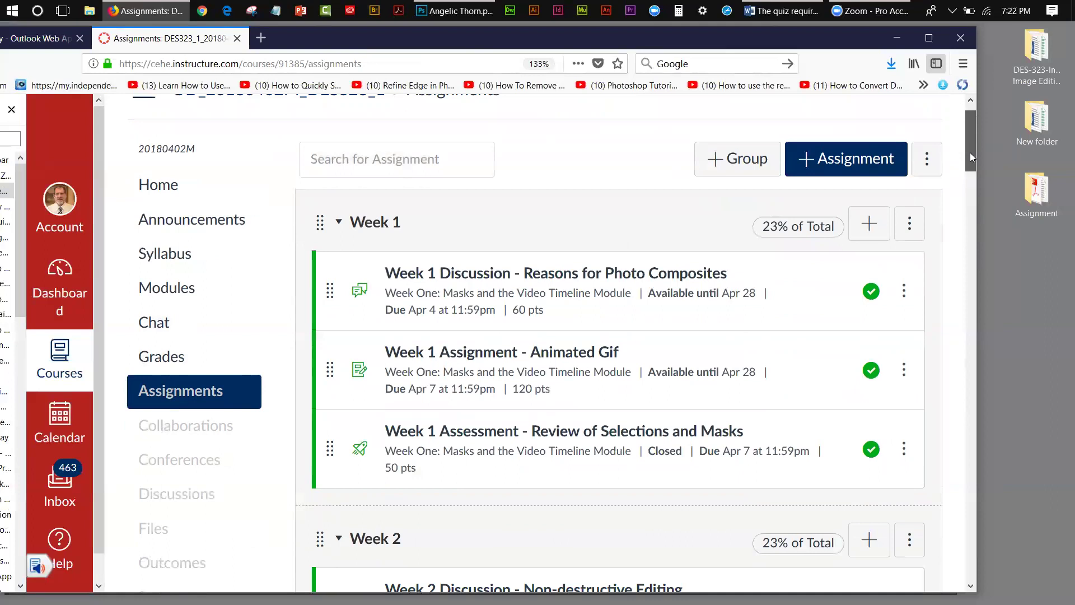
{"action": "left_click_drag", "start_coordinate": [969, 153], "coordinate": [970, 156]}
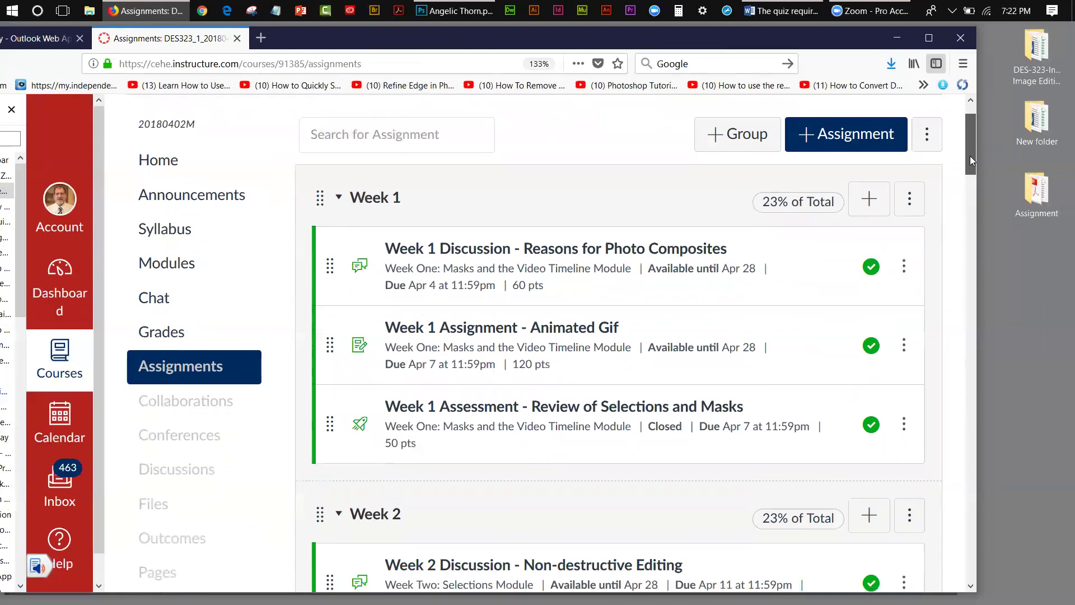
{"action": "left_click_drag", "start_coordinate": [970, 156], "coordinate": [970, 240]}
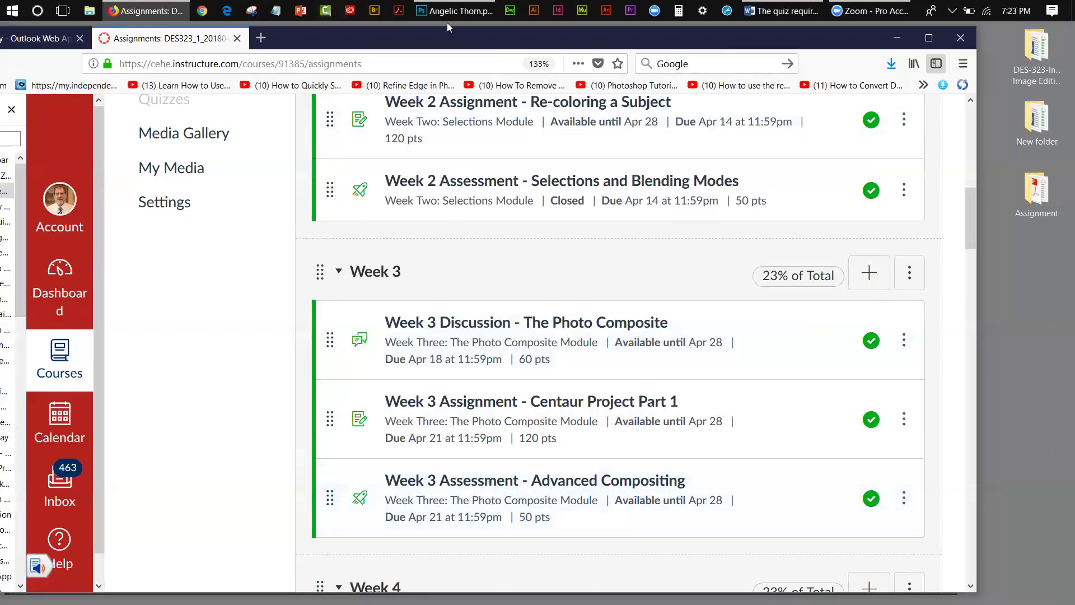
{"action": "left_click", "coordinate": [458, 411]}
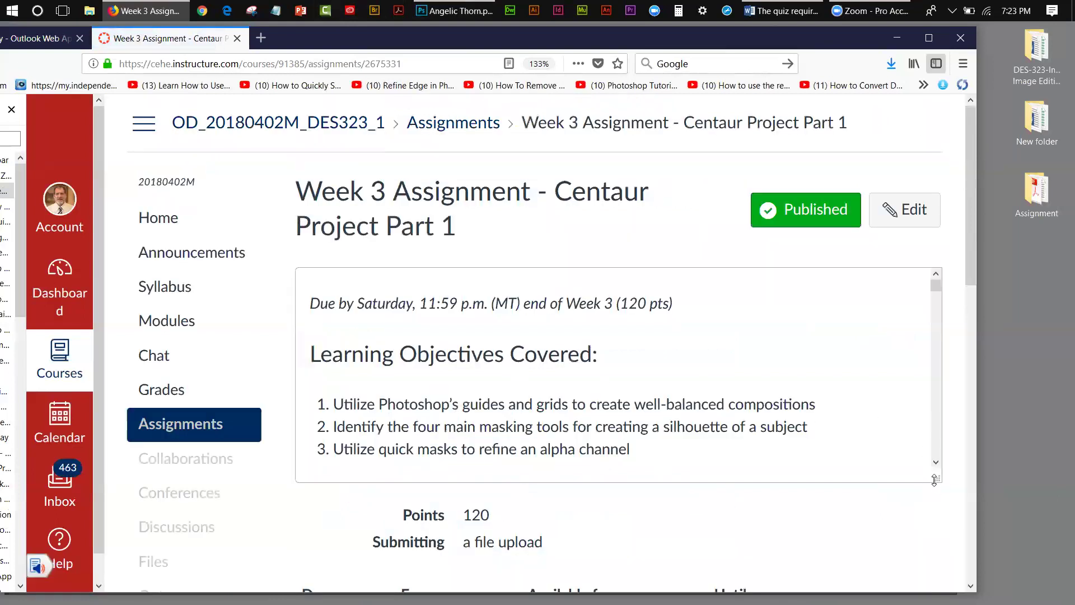
Enlarge the assignment's description box to fit the whole centaur image, and return to the start of the page
{"action": "scroll", "coordinate": [969, 237], "scroll_direction": "down", "scroll_amount": 4}
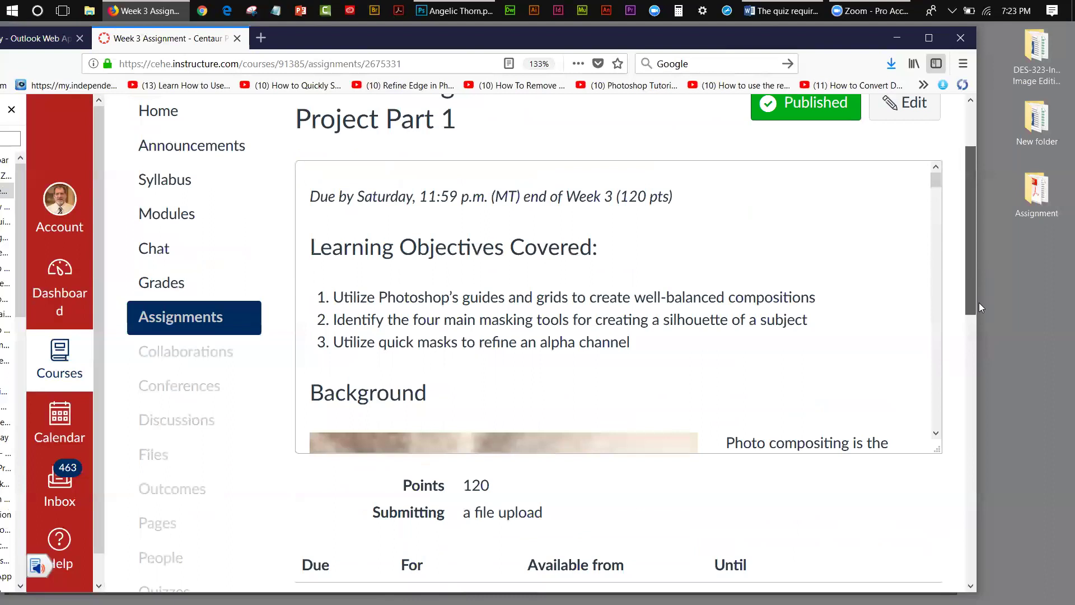
{"action": "left_click_drag", "start_coordinate": [936, 336], "coordinate": [955, 541]}
{"action": "left_click_drag", "start_coordinate": [974, 251], "coordinate": [981, 297]}
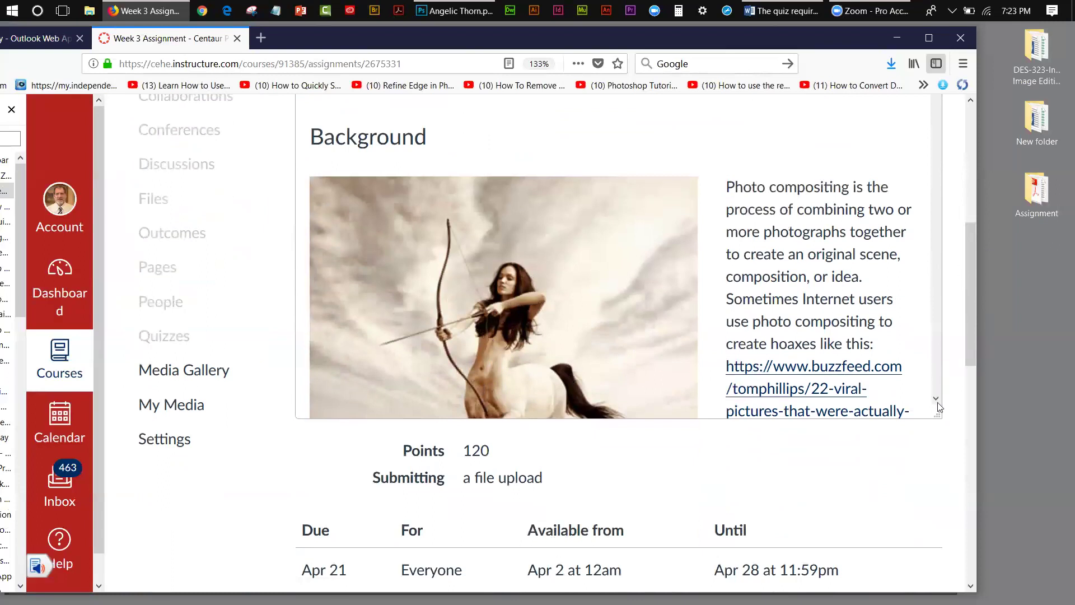
{"action": "left_click_drag", "start_coordinate": [937, 414], "coordinate": [937, 588]}
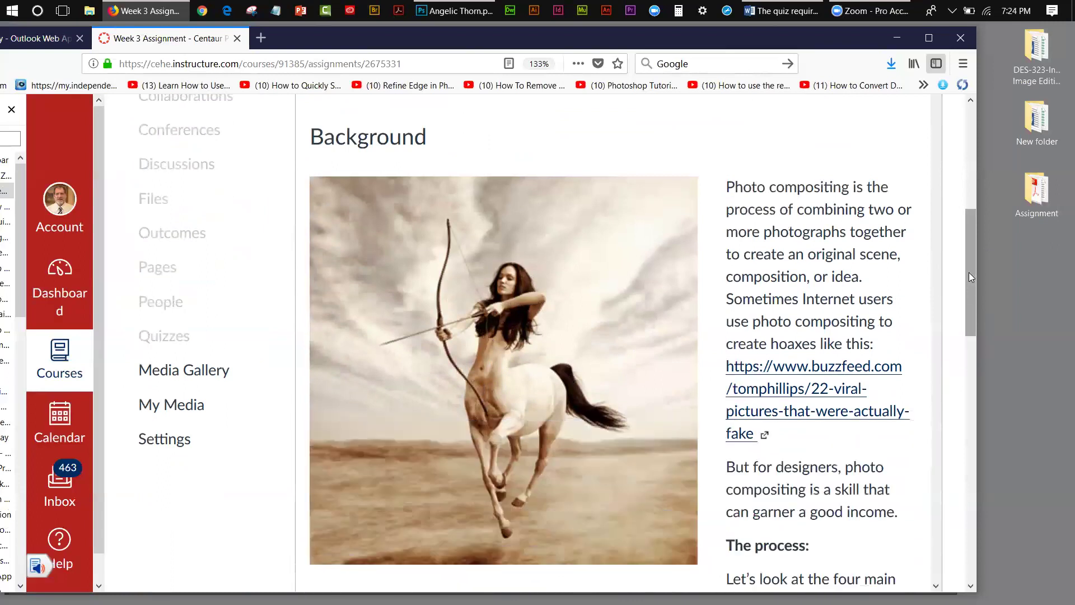
{"action": "left_click_drag", "start_coordinate": [977, 210], "coordinate": [984, 163]}
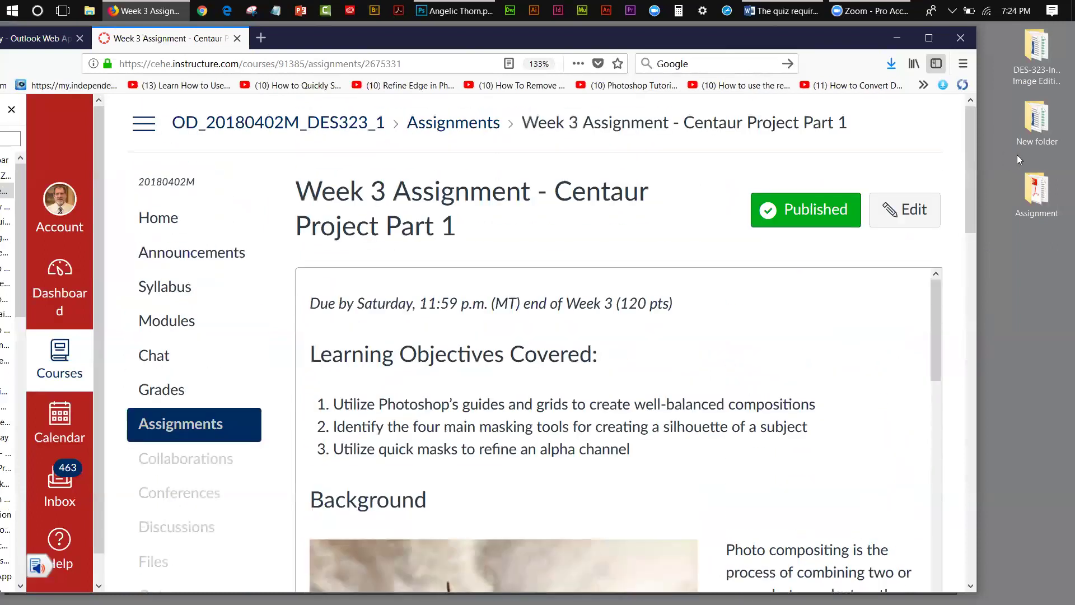
Switch to Photoshop and check what the sunny_day__1__by_arca_stock layer contributes to Angelic Thorn.psd by hiding and reshowing it
{"action": "left_click", "coordinate": [464, 12]}
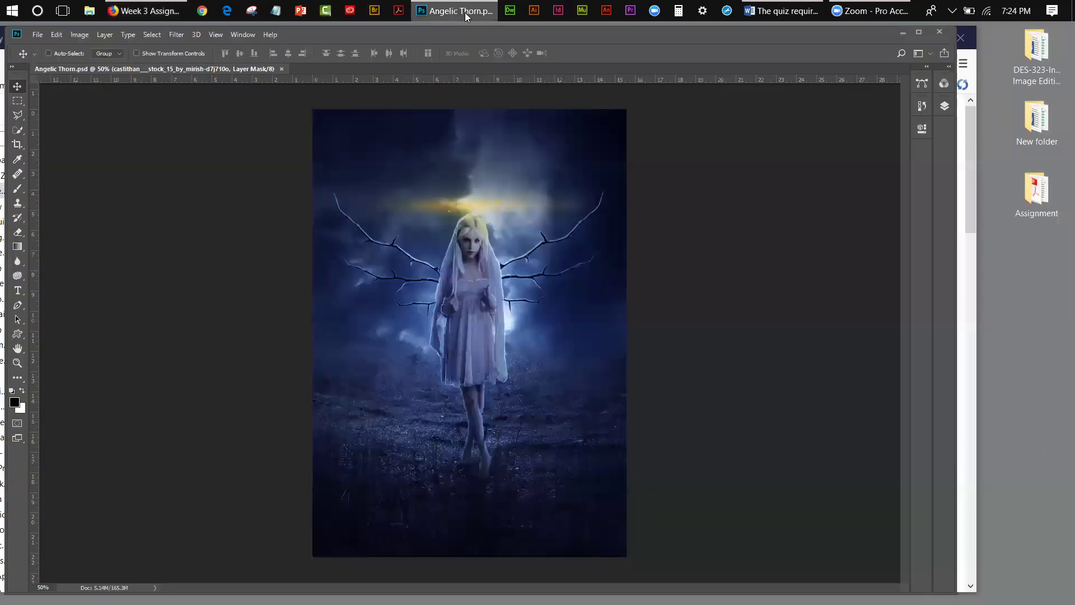
{"action": "left_click", "coordinate": [945, 106]}
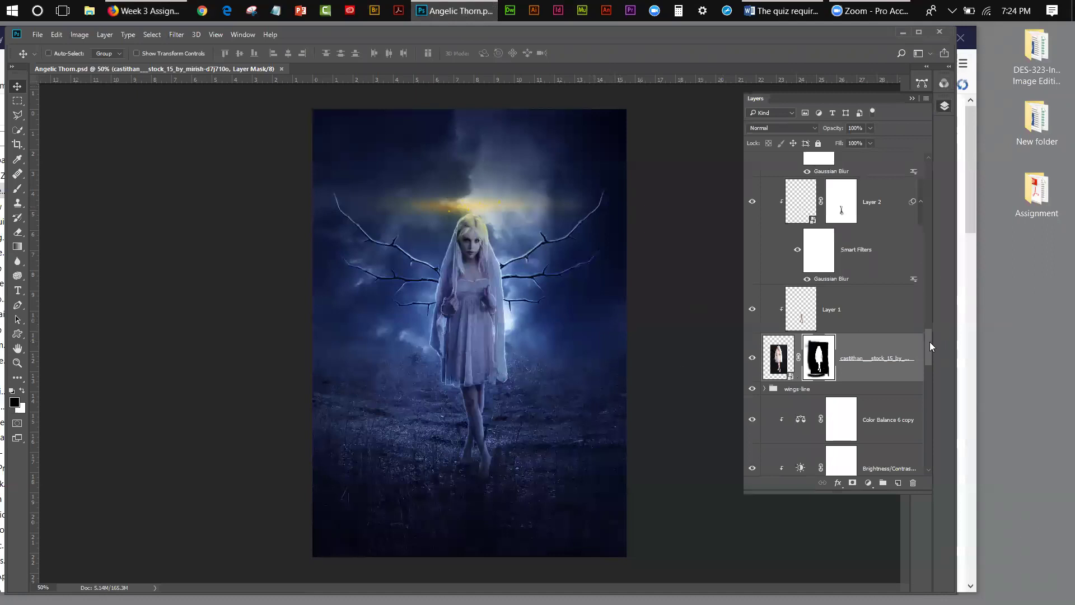
{"action": "left_click_drag", "start_coordinate": [929, 342], "coordinate": [930, 458]}
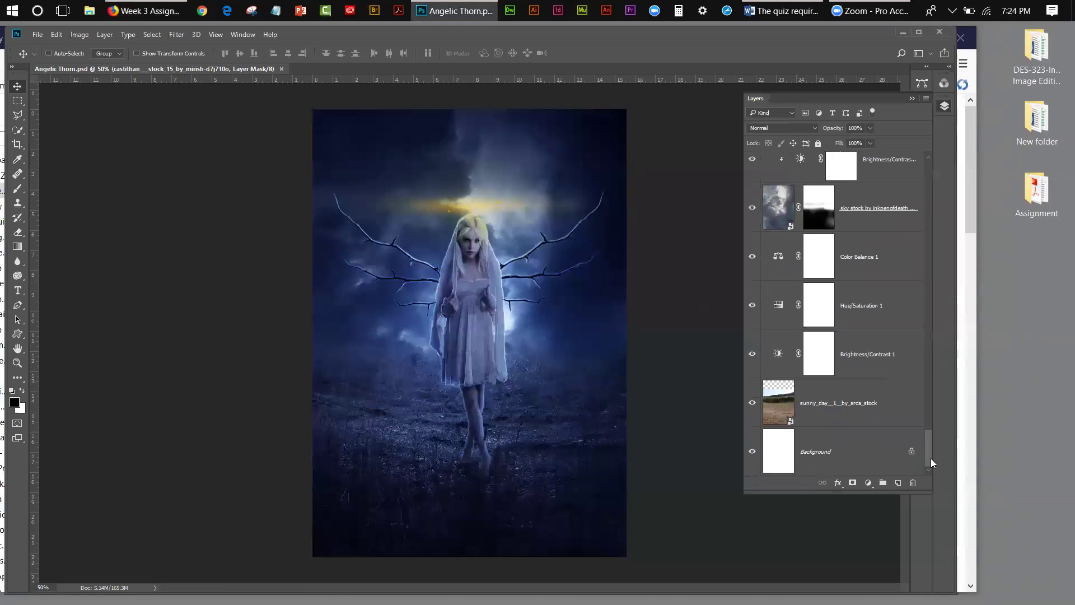
{"action": "left_click_drag", "start_coordinate": [929, 451], "coordinate": [931, 397]}
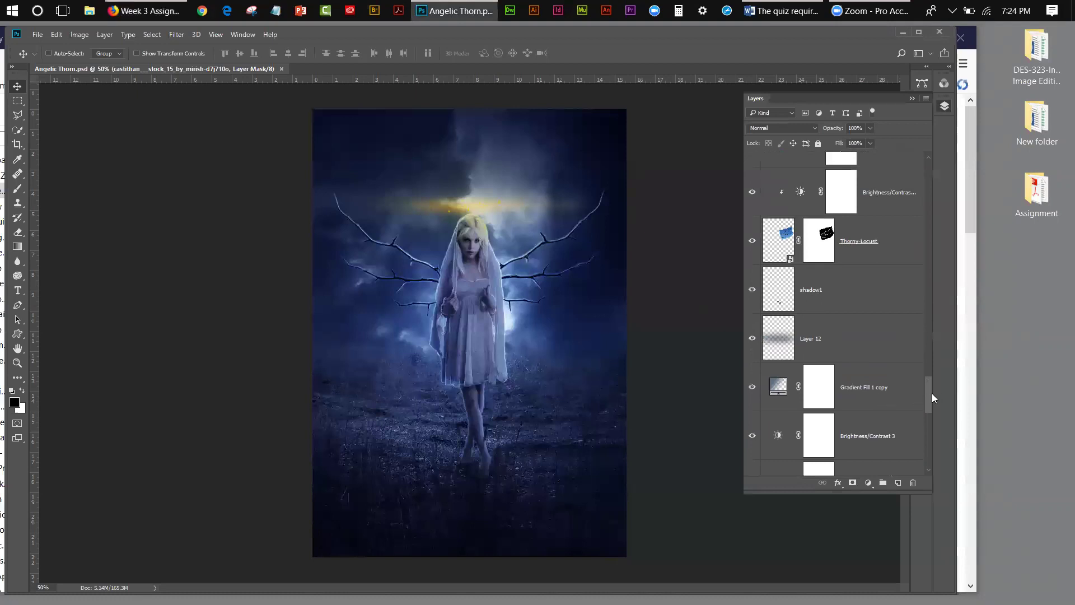
{"action": "left_click_drag", "start_coordinate": [929, 395], "coordinate": [930, 406]}
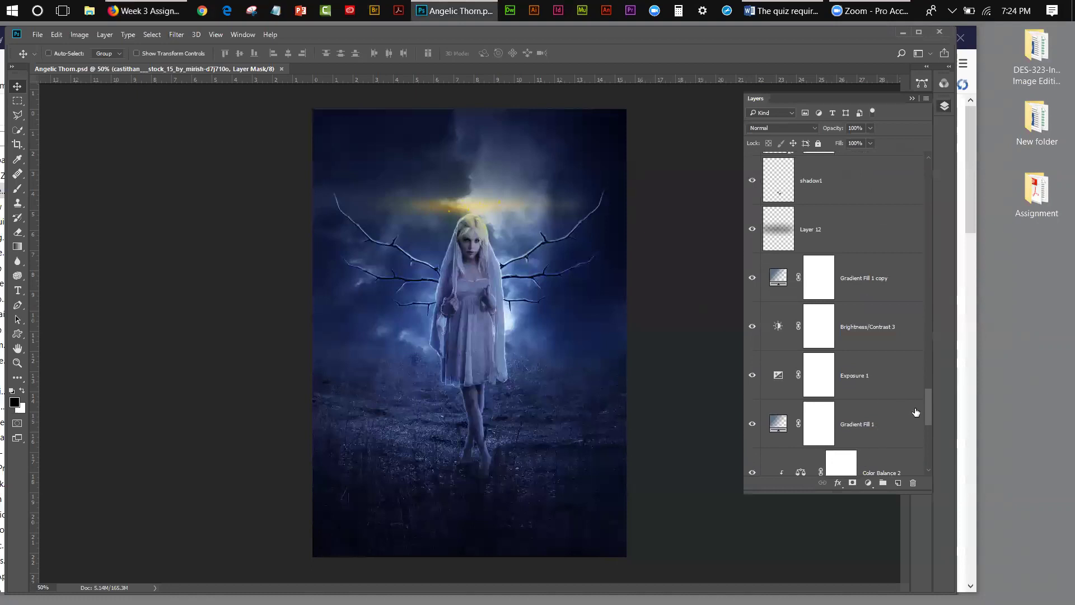
{"action": "left_click_drag", "start_coordinate": [928, 416], "coordinate": [927, 438]}
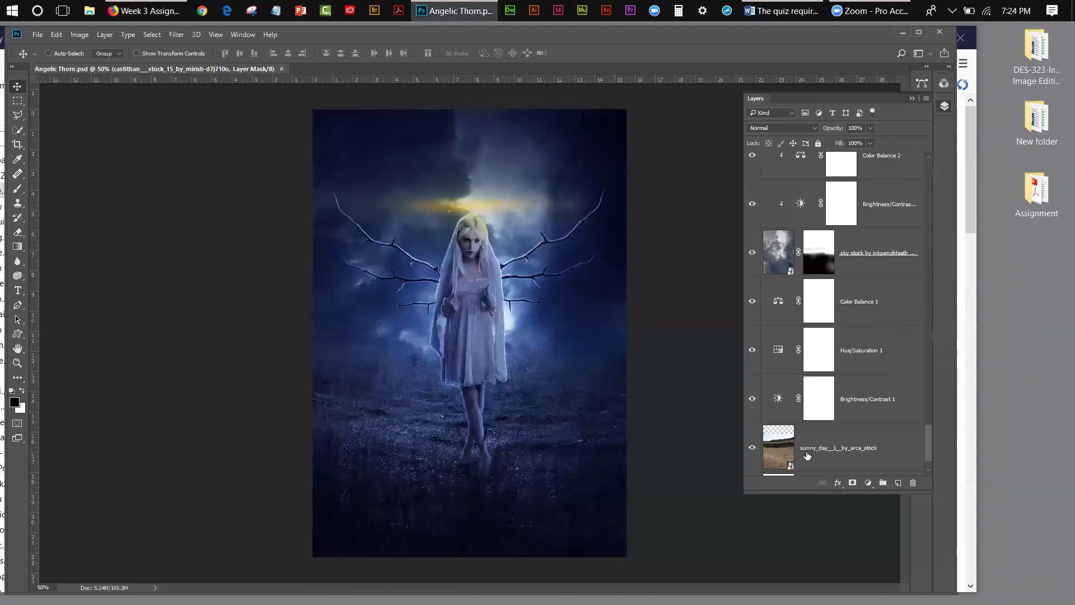
{"action": "left_click", "coordinate": [751, 448]}
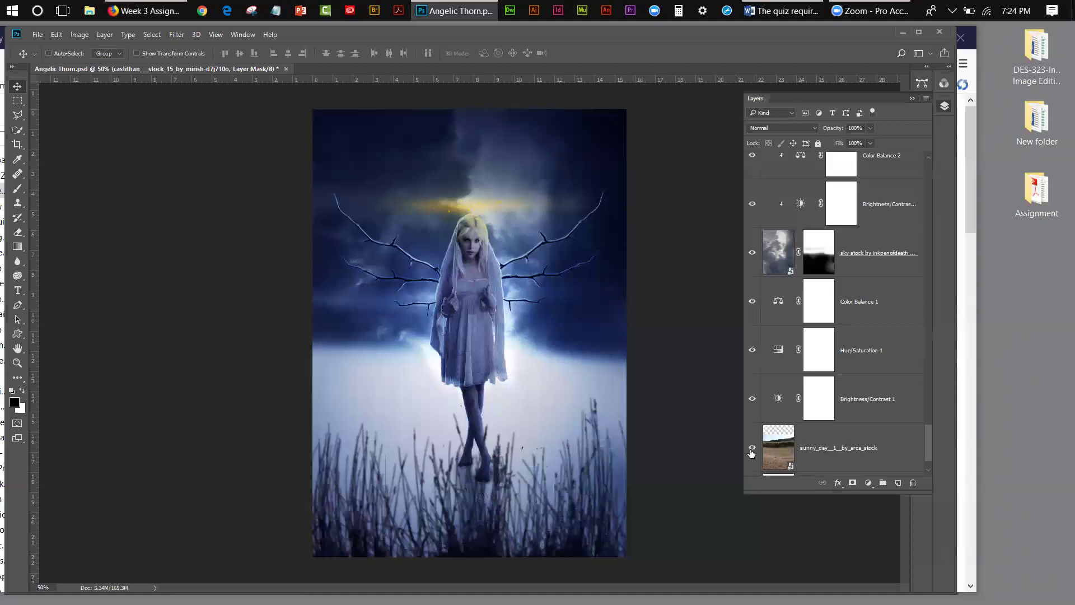
{"action": "left_click", "coordinate": [751, 449]}
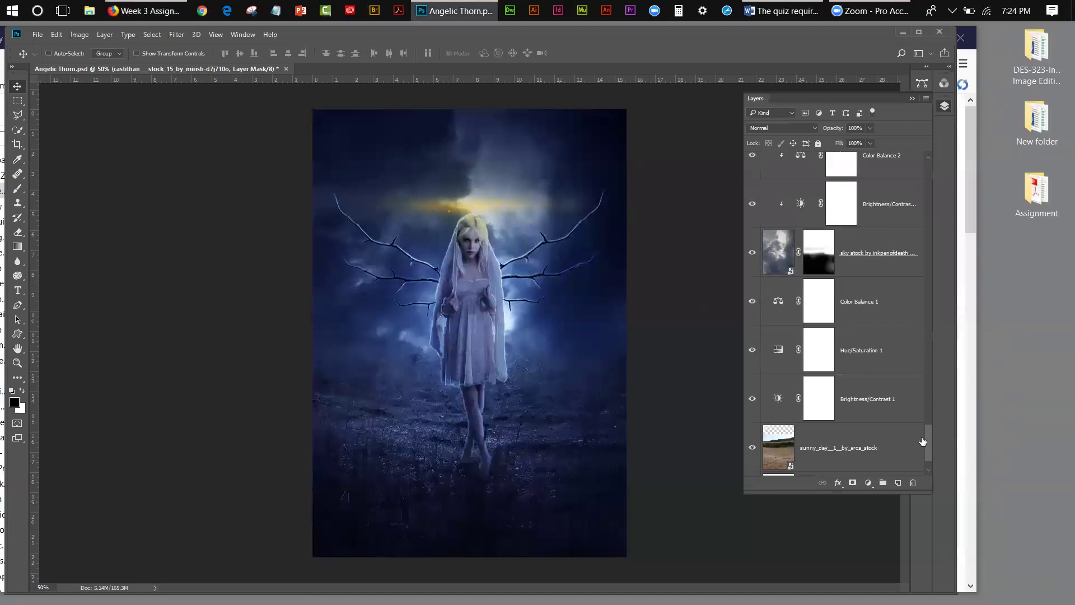
Hide the Brightness/Contrast 6, Selective Color 1 and Layer 13 copy layers at the top of the layer stack
{"action": "left_click_drag", "start_coordinate": [926, 427], "coordinate": [950, 208]}
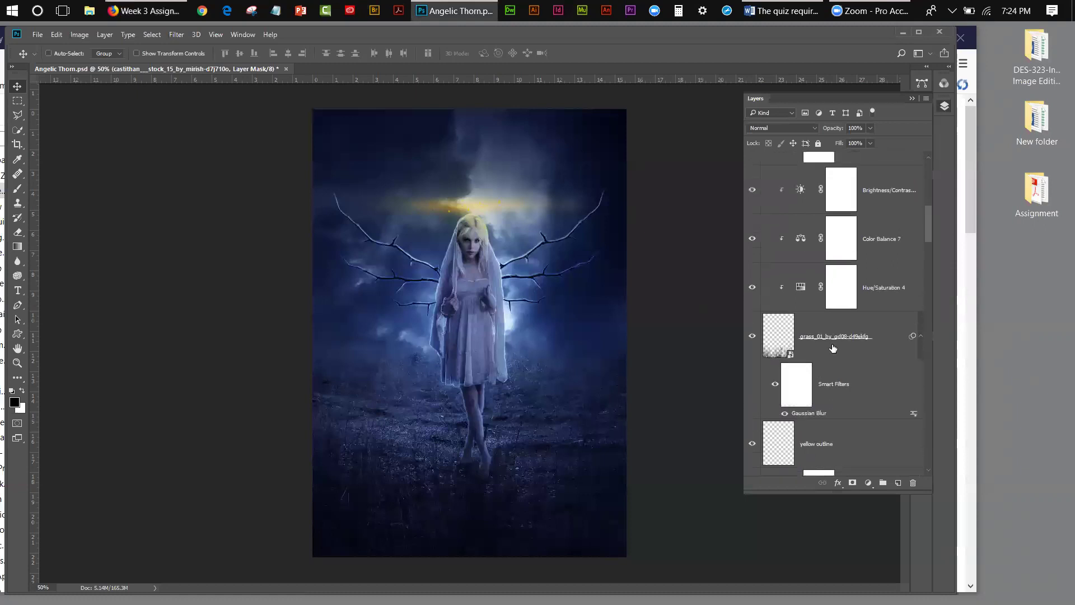
{"action": "left_click_drag", "start_coordinate": [925, 218], "coordinate": [928, 178]}
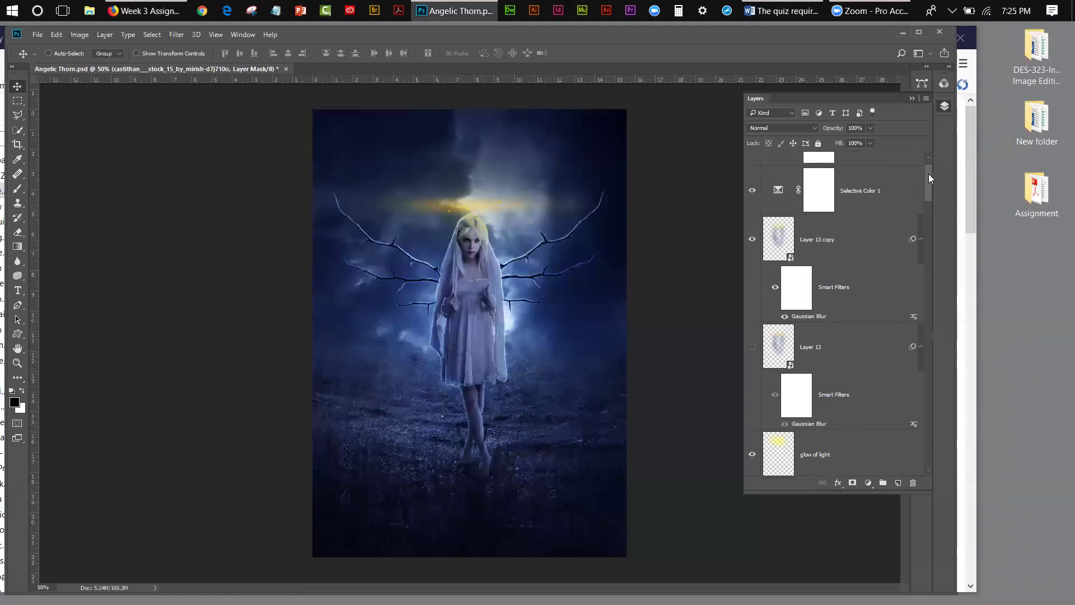
{"action": "left_click_drag", "start_coordinate": [929, 173], "coordinate": [929, 164]}
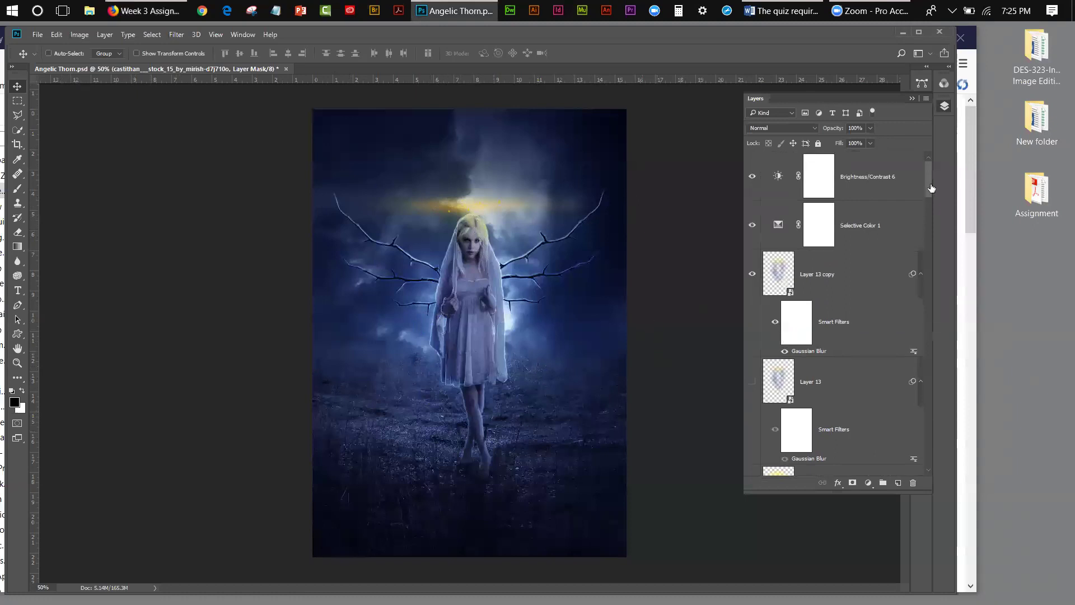
{"action": "left_click", "coordinate": [754, 178]}
{"action": "left_click", "coordinate": [753, 177]}
{"action": "left_click", "coordinate": [751, 179]}
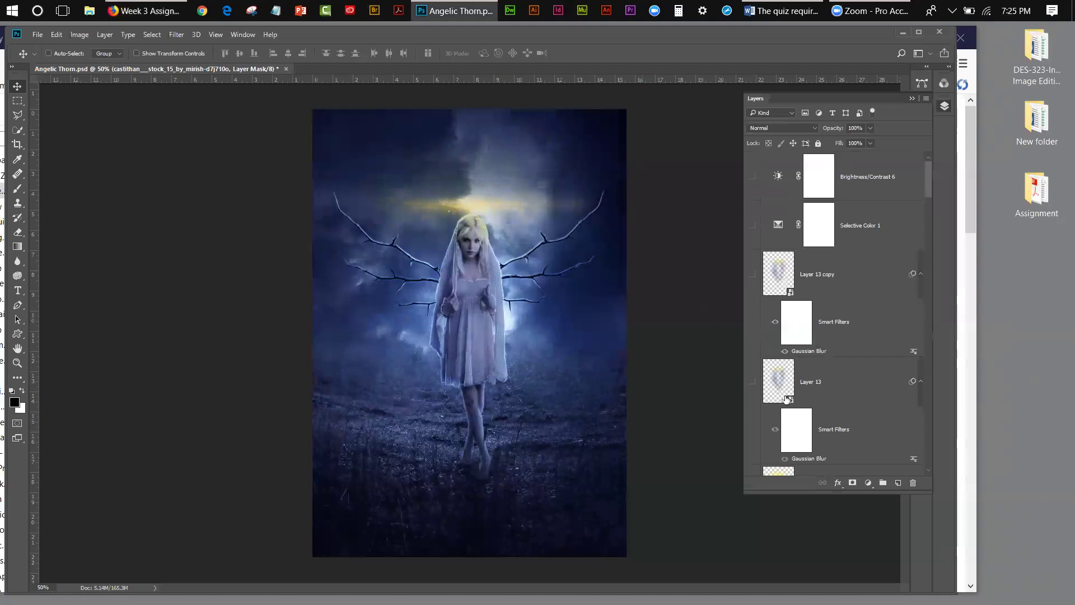
Hide the glow of light and Gradient Fill 2 layers, plus the Brightness/Contrast and Color Balance 7 adjustments below them
{"action": "scroll", "coordinate": [928, 196], "scroll_direction": "down", "scroll_amount": 3}
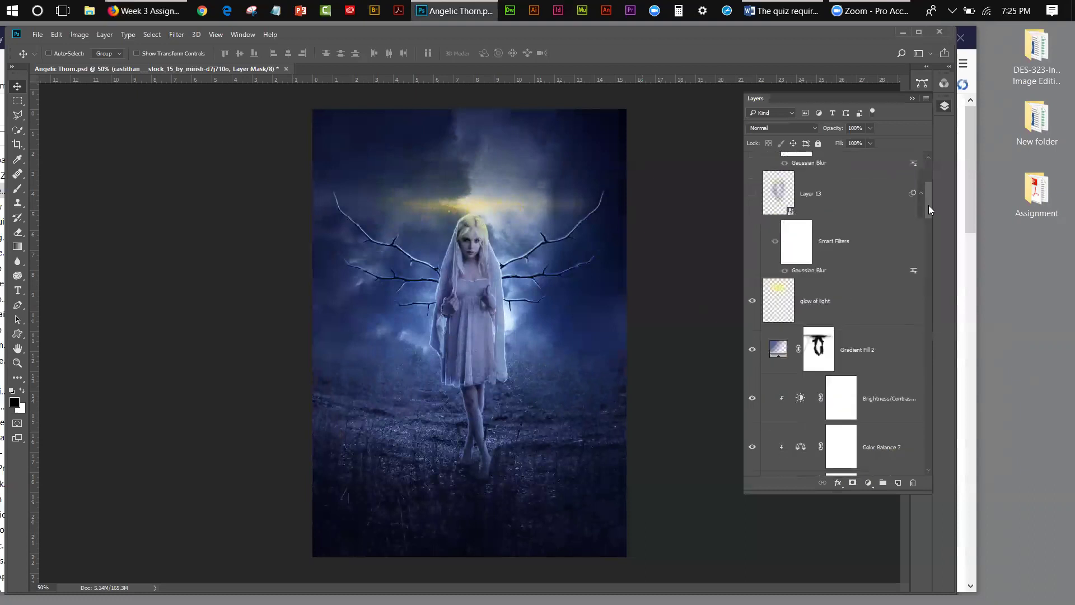
{"action": "left_click", "coordinate": [752, 302]}
{"action": "left_click", "coordinate": [753, 349]}
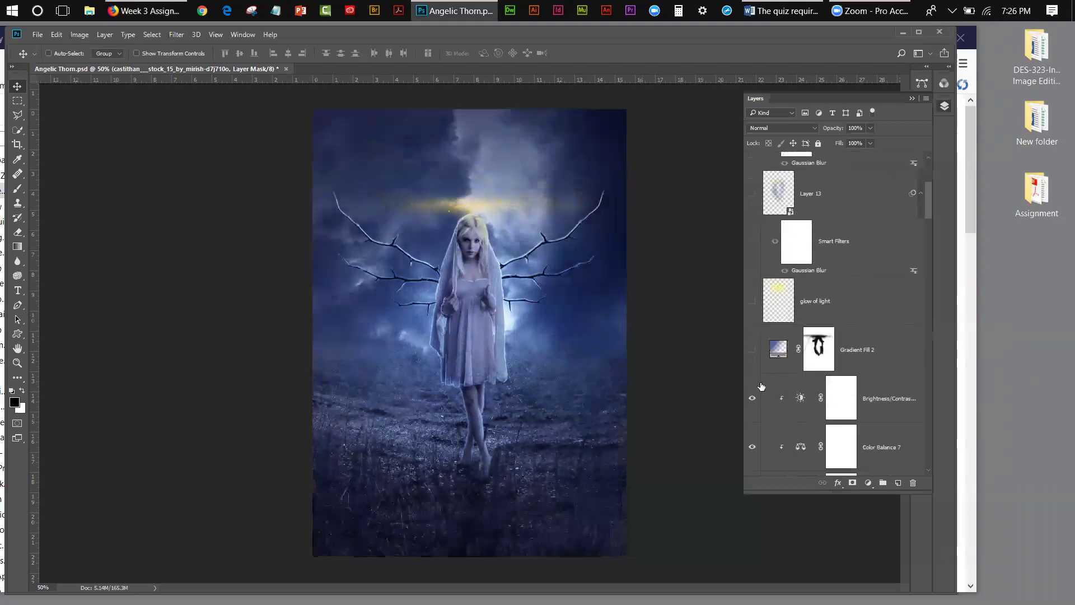
{"action": "left_click", "coordinate": [752, 398]}
{"action": "left_click", "coordinate": [752, 446]}
Minimize the browser window and open career doors.psd from the Professional Samples folder in Photoshop
{"action": "left_click", "coordinate": [974, 193]}
{"action": "left_click_drag", "start_coordinate": [974, 190], "coordinate": [975, 214]}
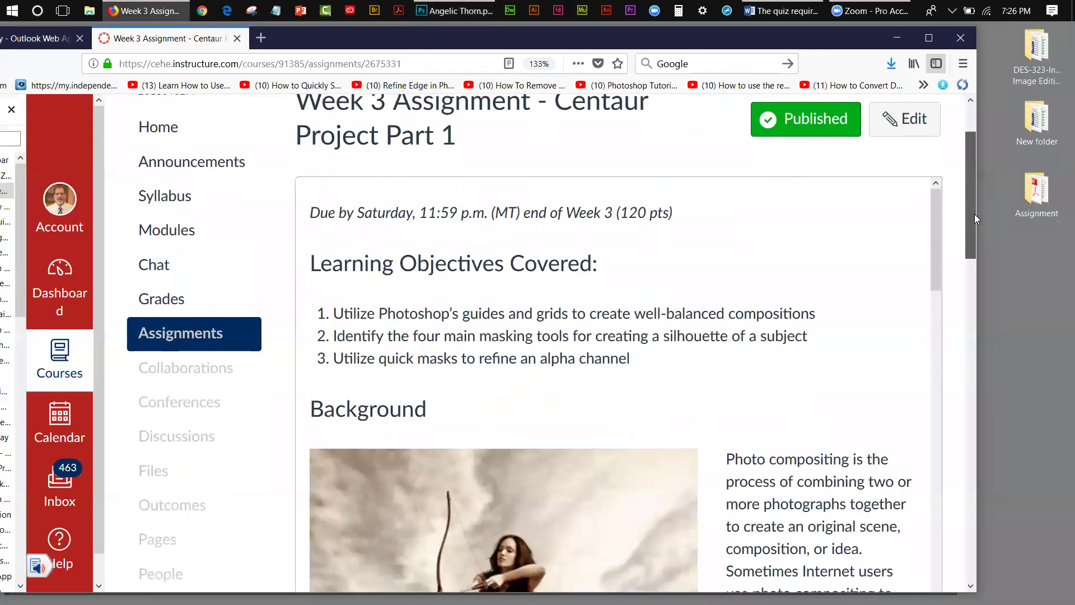
{"action": "left_click", "coordinate": [896, 37]}
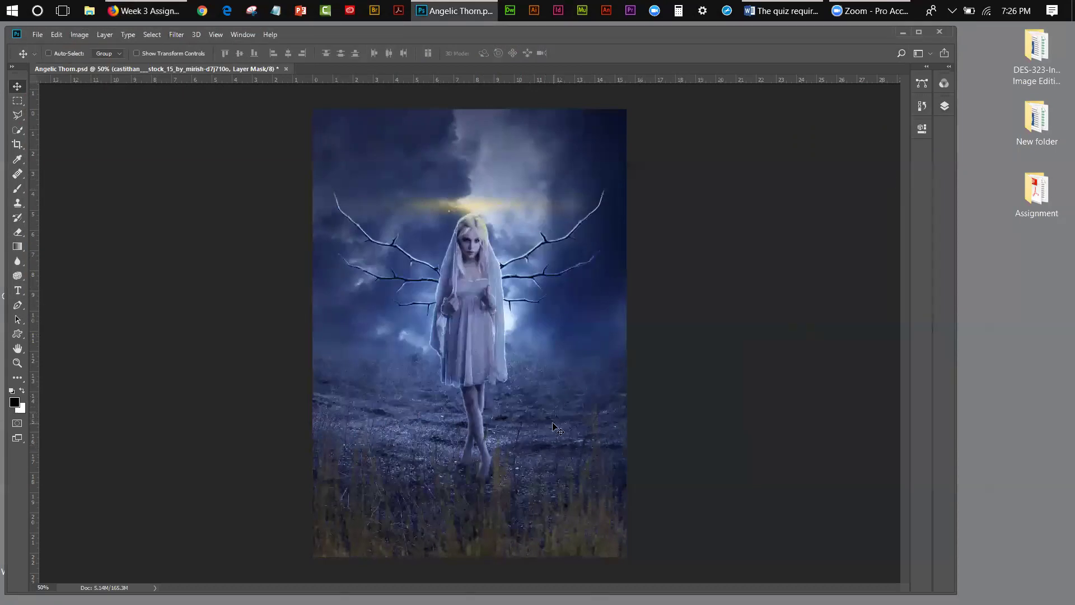
{"action": "left_click", "coordinate": [37, 34]}
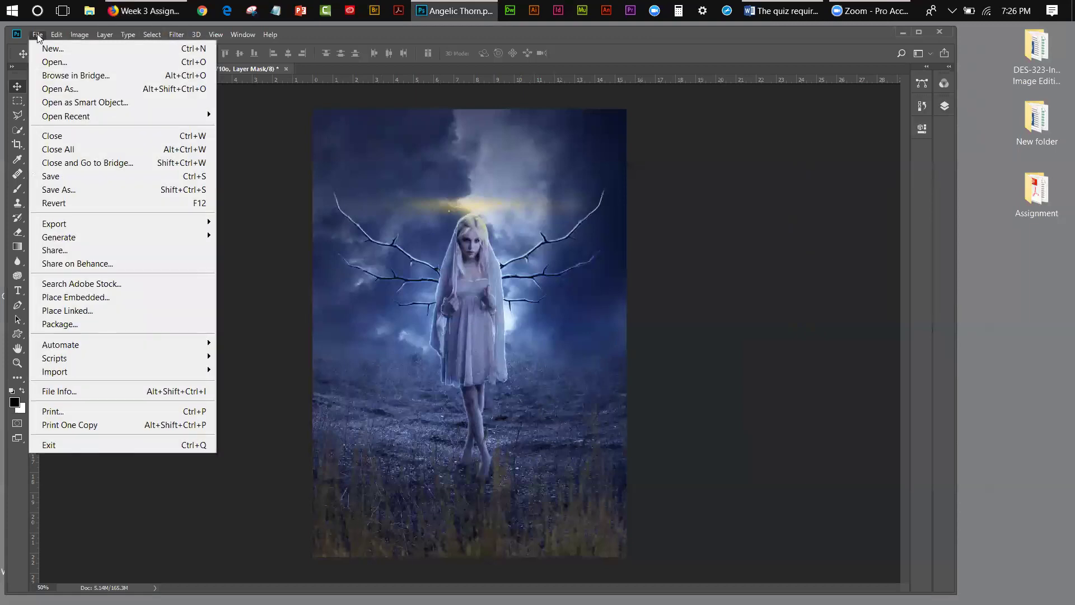
{"action": "left_click", "coordinate": [54, 62]}
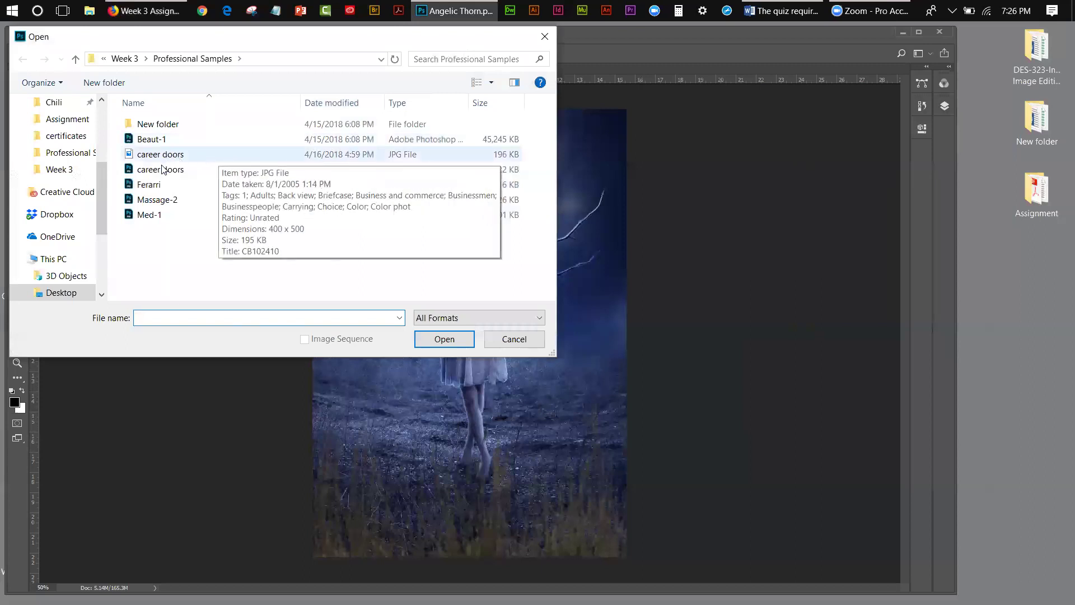
{"action": "left_click", "coordinate": [162, 169]}
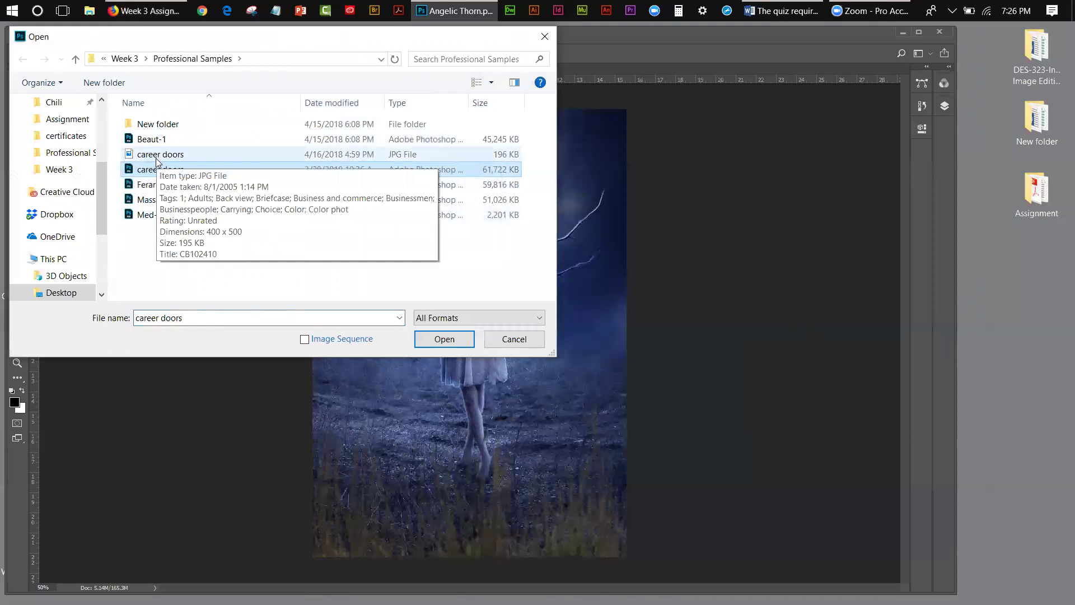
{"action": "left_click", "coordinate": [442, 340]}
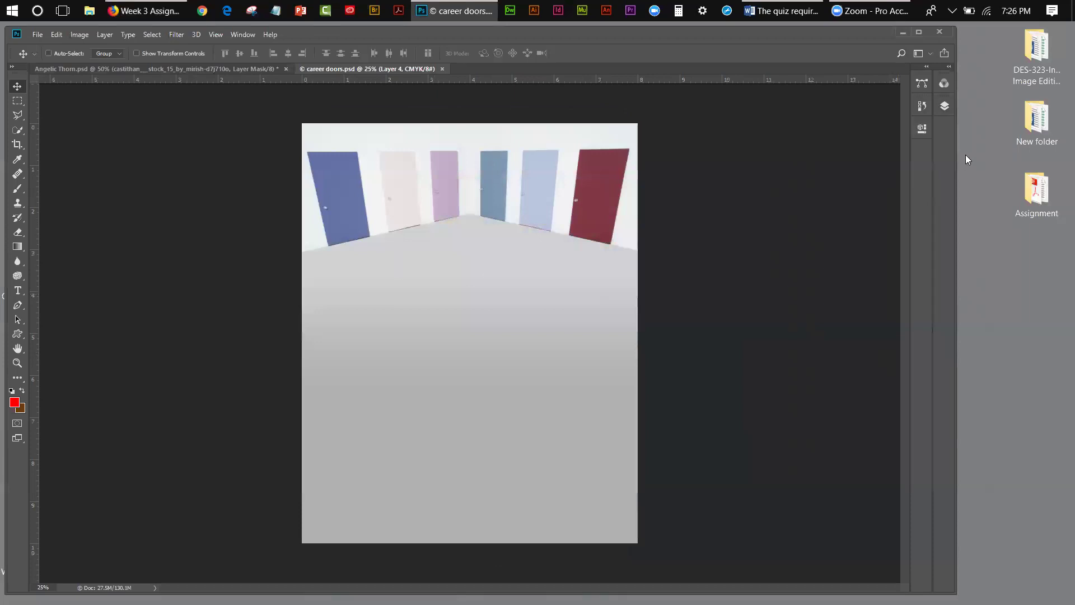
Show the Hue/Saturation 1 adjustment above the Background copy layer, comparing the doors with and without it
{"action": "left_click", "coordinate": [947, 110]}
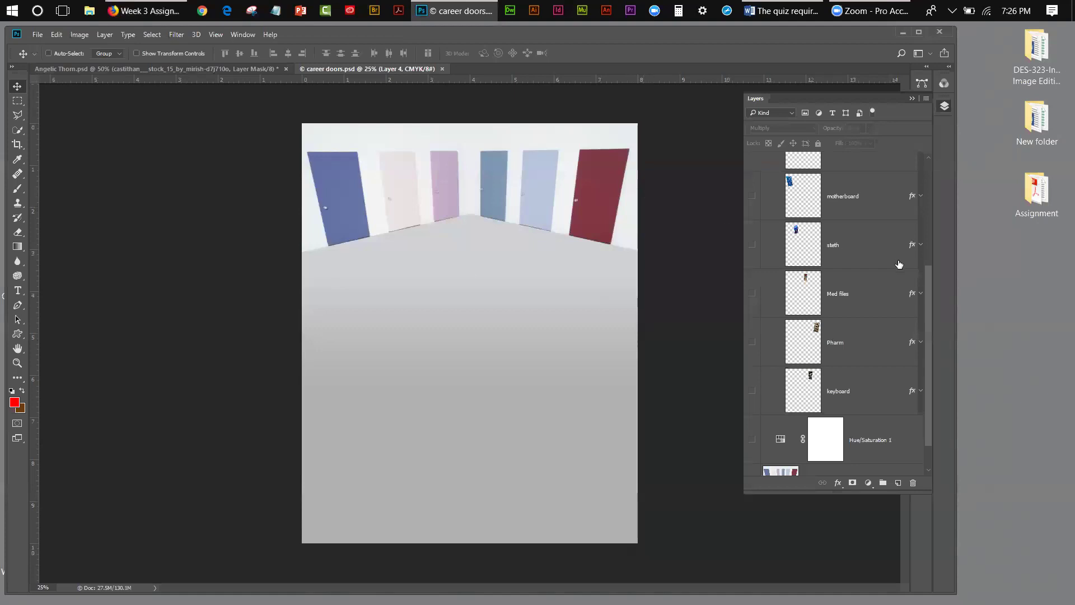
{"action": "scroll", "coordinate": [925, 275], "scroll_direction": "down", "scroll_amount": 2}
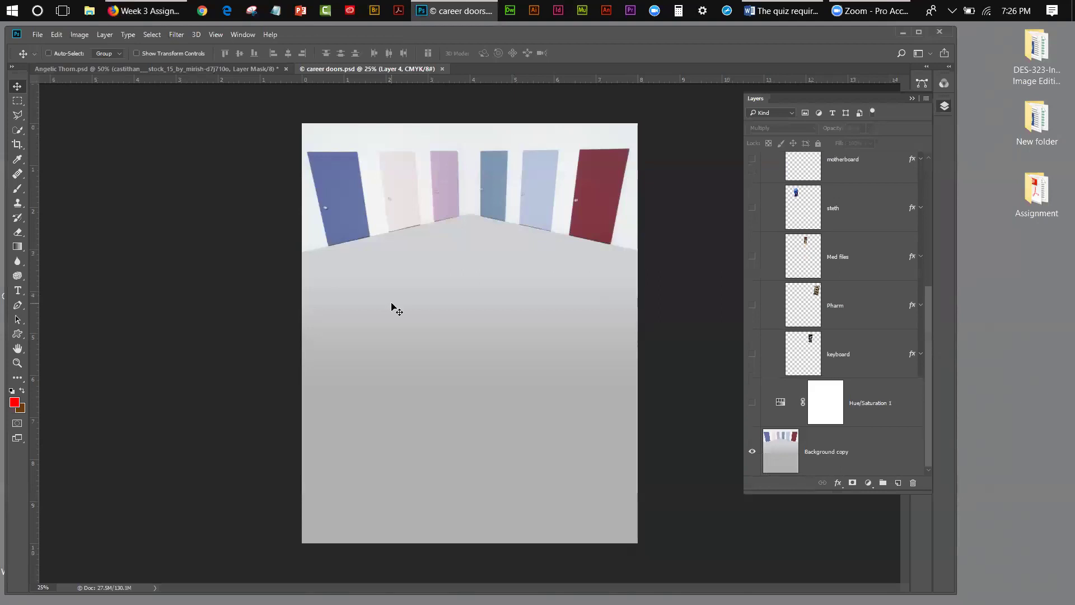
{"action": "left_click", "coordinate": [753, 403]}
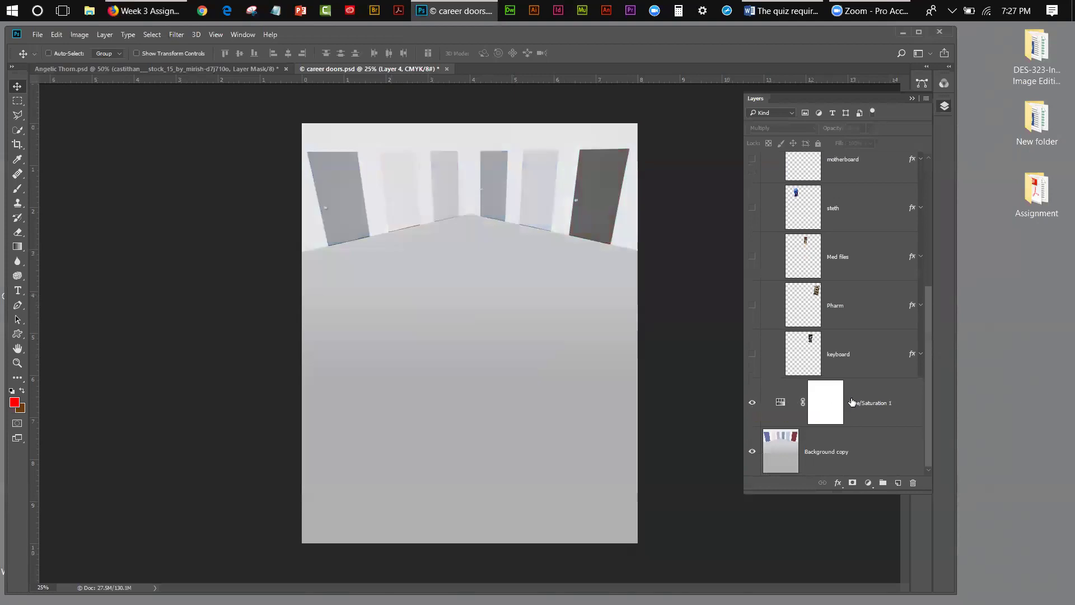
{"action": "left_click", "coordinate": [753, 403]}
{"action": "left_click", "coordinate": [752, 403]}
Show the six door picture layers in the doors group: keyboard, Pharm, Med files, steth, motherboard and drafting
{"action": "left_click", "coordinate": [753, 355]}
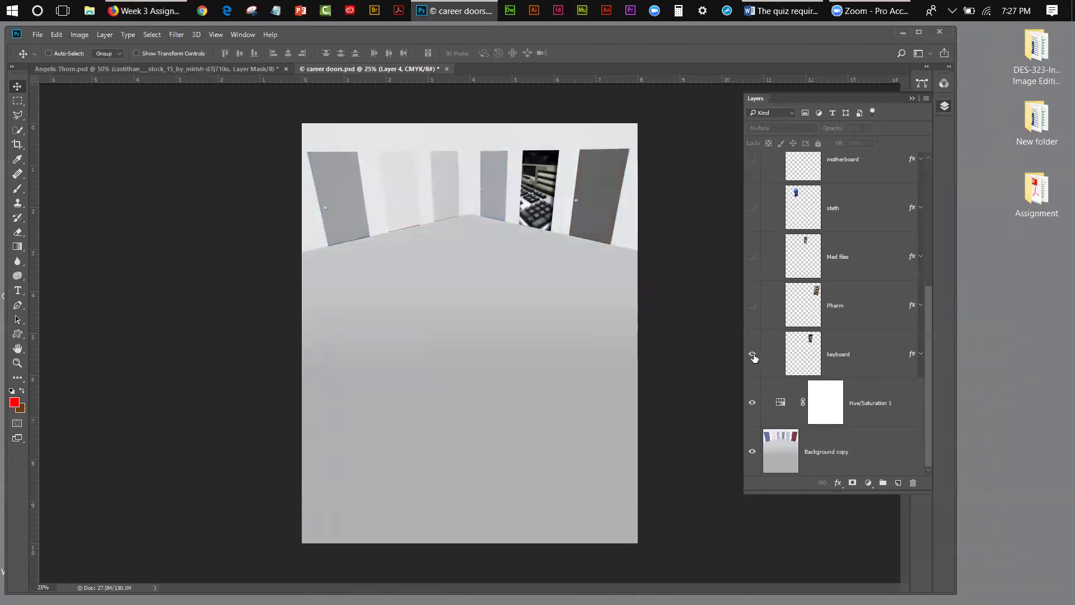
{"action": "left_click", "coordinate": [753, 305]}
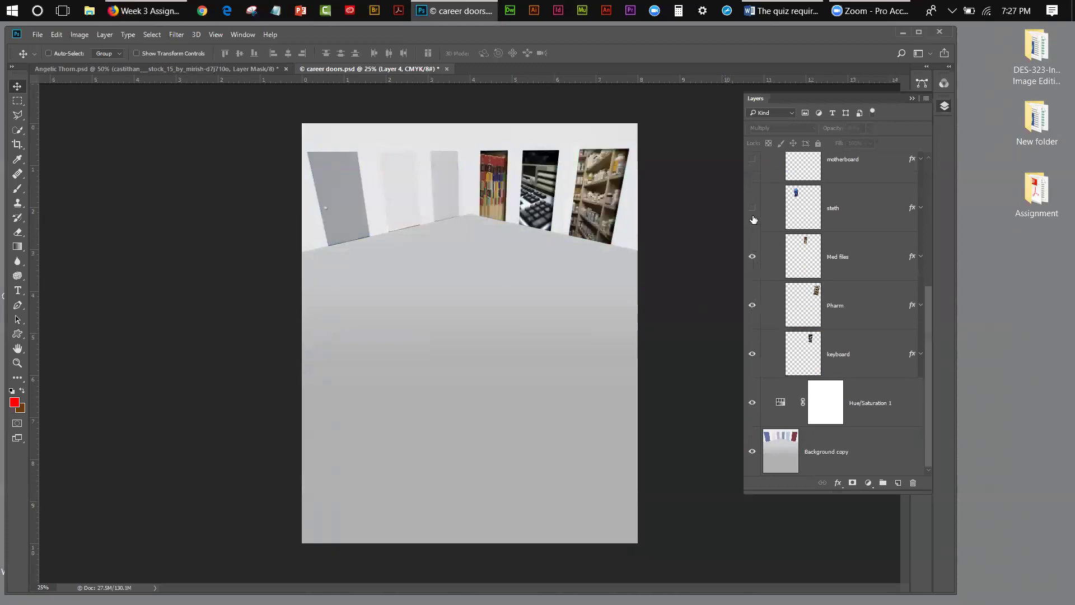
{"action": "left_click", "coordinate": [753, 209]}
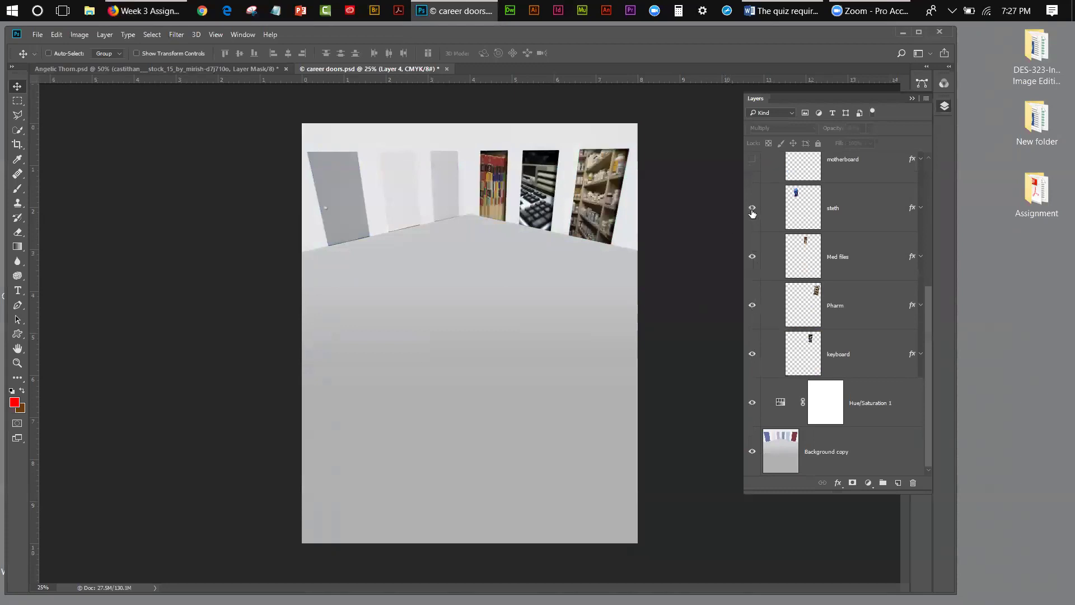
{"action": "left_click", "coordinate": [752, 160]}
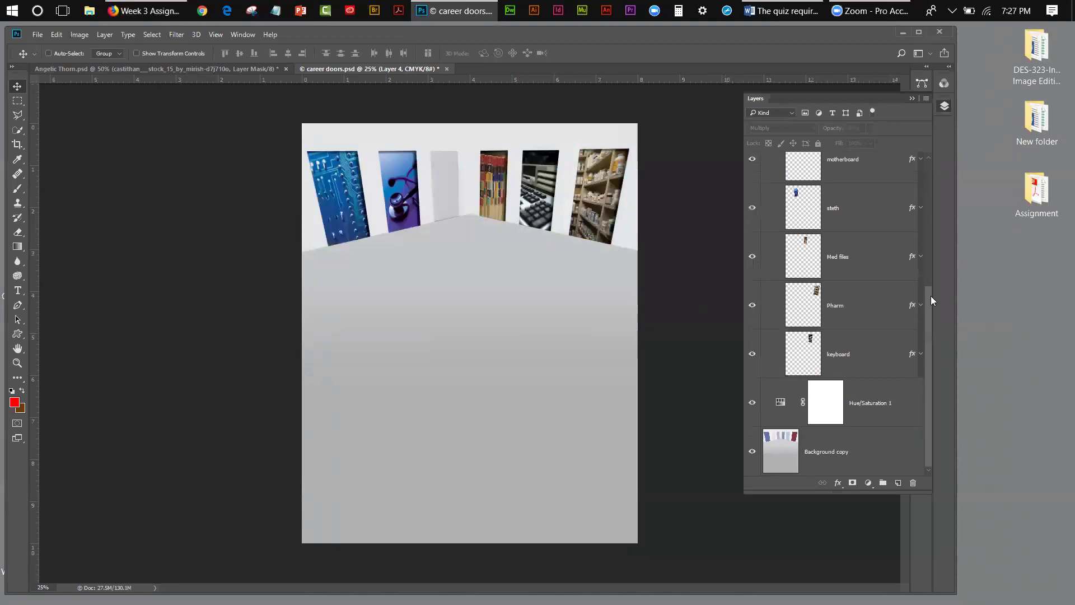
{"action": "left_click_drag", "start_coordinate": [931, 296], "coordinate": [940, 231]}
{"action": "left_click", "coordinate": [753, 218]}
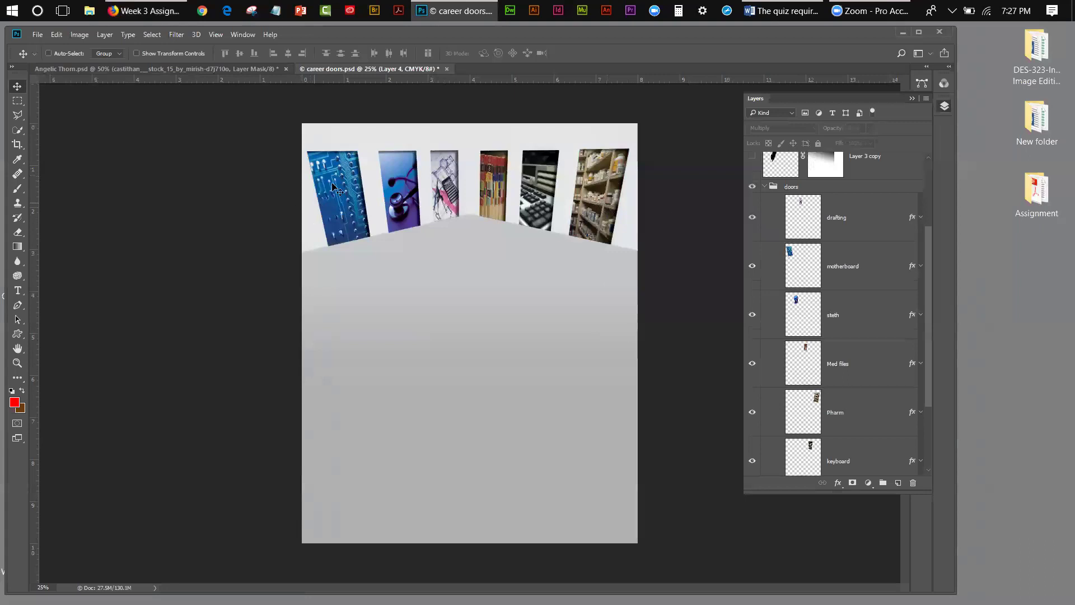
Show the businessman on Layer 3, his shadow on Layer 3 copy and the gradient shading on Layer 4
{"action": "left_click_drag", "start_coordinate": [928, 243], "coordinate": [930, 168]}
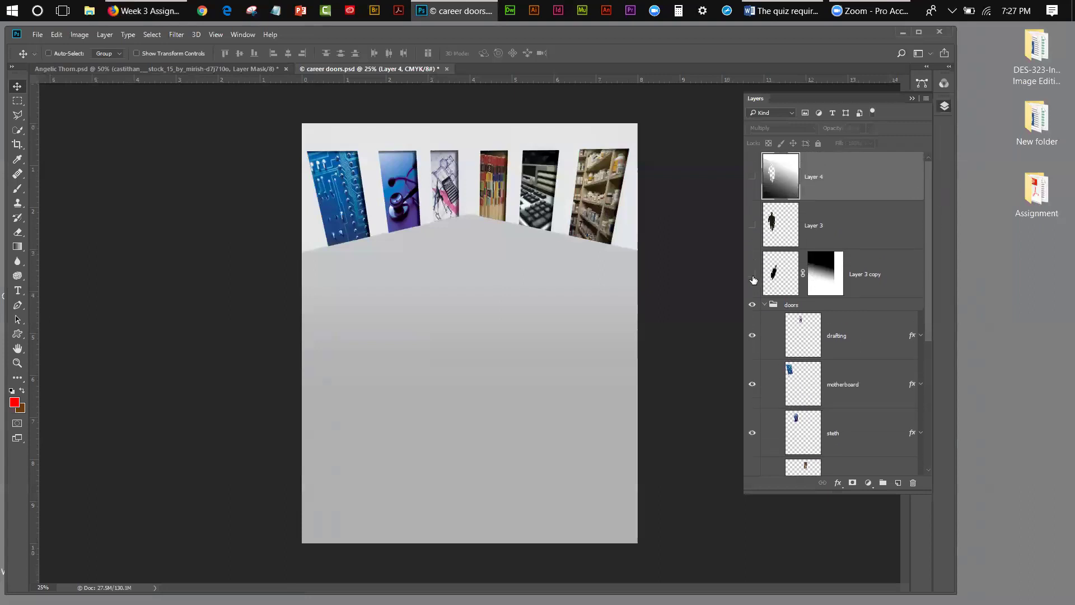
{"action": "left_click", "coordinate": [752, 226]}
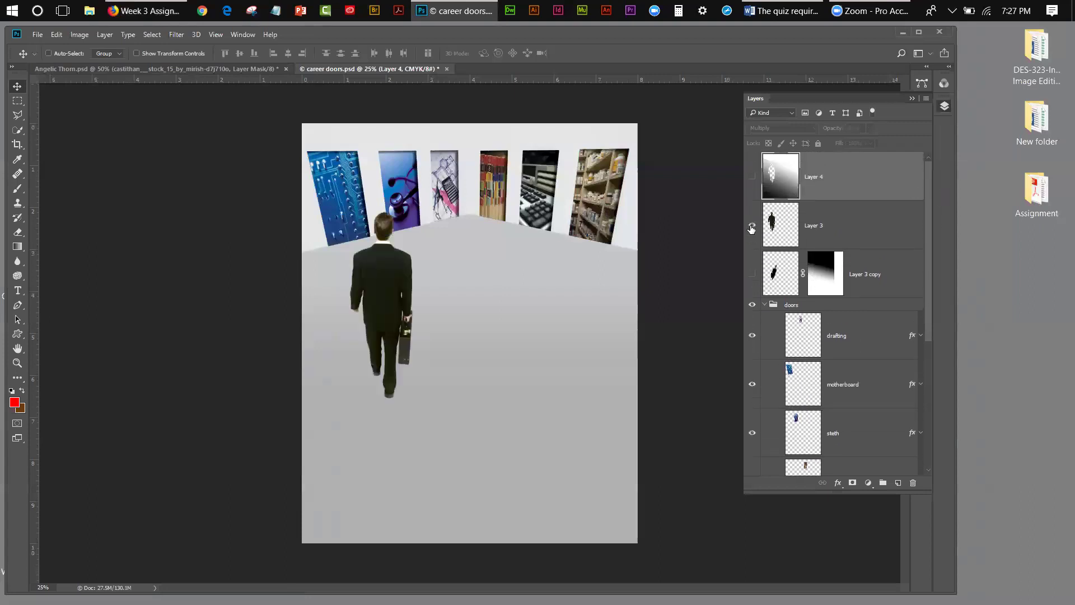
{"action": "left_click", "coordinate": [752, 274]}
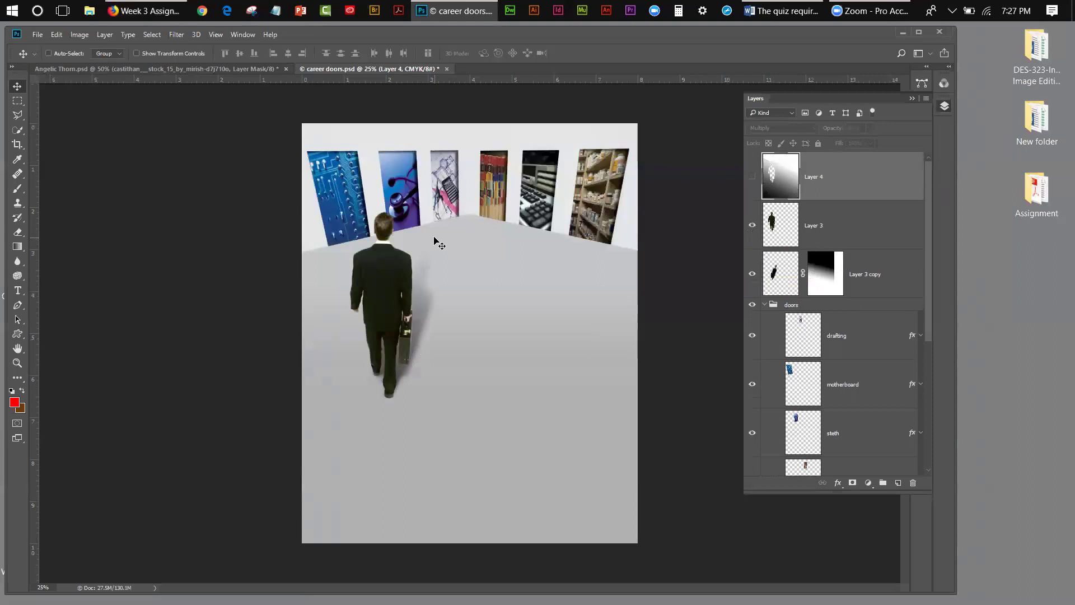
{"action": "left_click", "coordinate": [751, 177]}
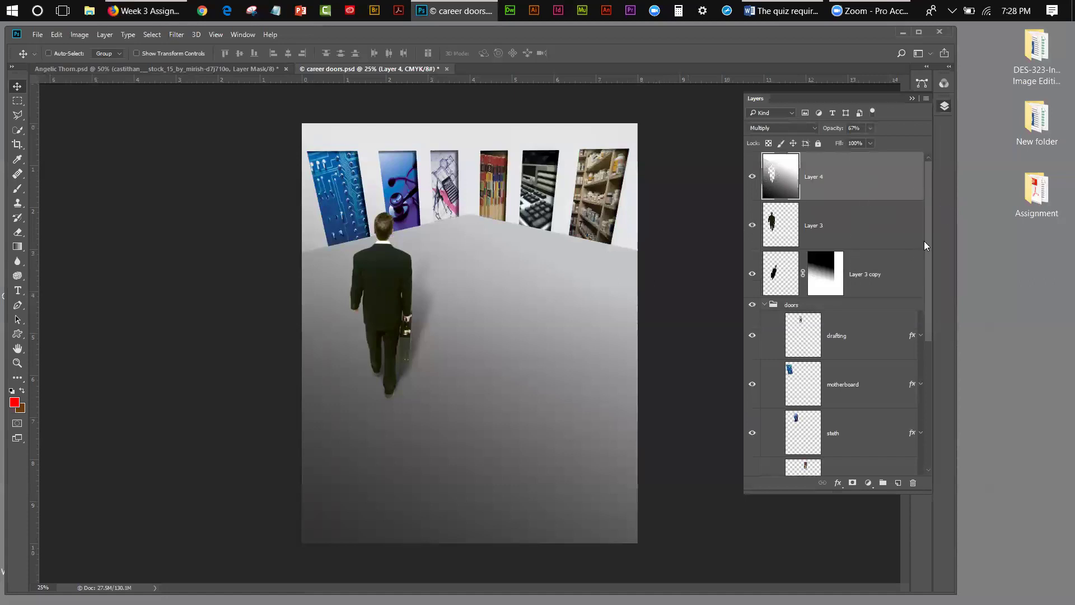
Hide Hue/Saturation 1, all six door picture layers, Layer 3 copy, Layer 3 and Layer 4, leaving the plain colored doors
{"action": "left_click_drag", "start_coordinate": [927, 238], "coordinate": [914, 394]}
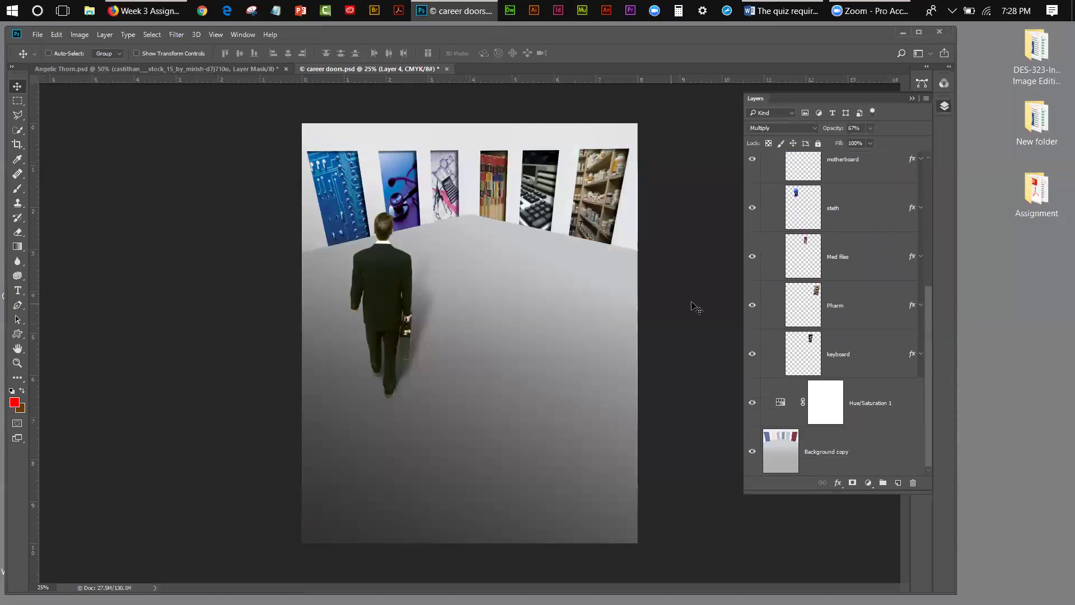
{"action": "left_click", "coordinate": [752, 402]}
{"action": "left_click", "coordinate": [752, 353]}
{"action": "left_click", "coordinate": [752, 159]}
{"action": "left_click", "coordinate": [752, 207]}
{"action": "left_click_drag", "start_coordinate": [753, 269], "coordinate": [753, 308]}
{"action": "left_click_drag", "start_coordinate": [926, 295], "coordinate": [800, 245]}
{"action": "left_click_drag", "start_coordinate": [753, 274], "coordinate": [752, 177]}
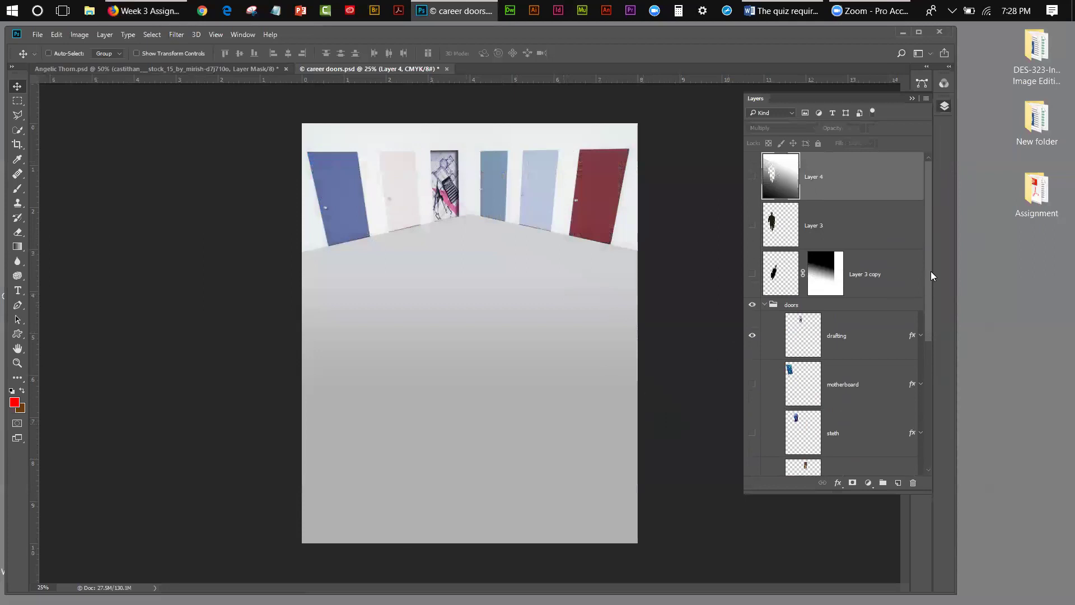
{"action": "left_click", "coordinate": [752, 335]}
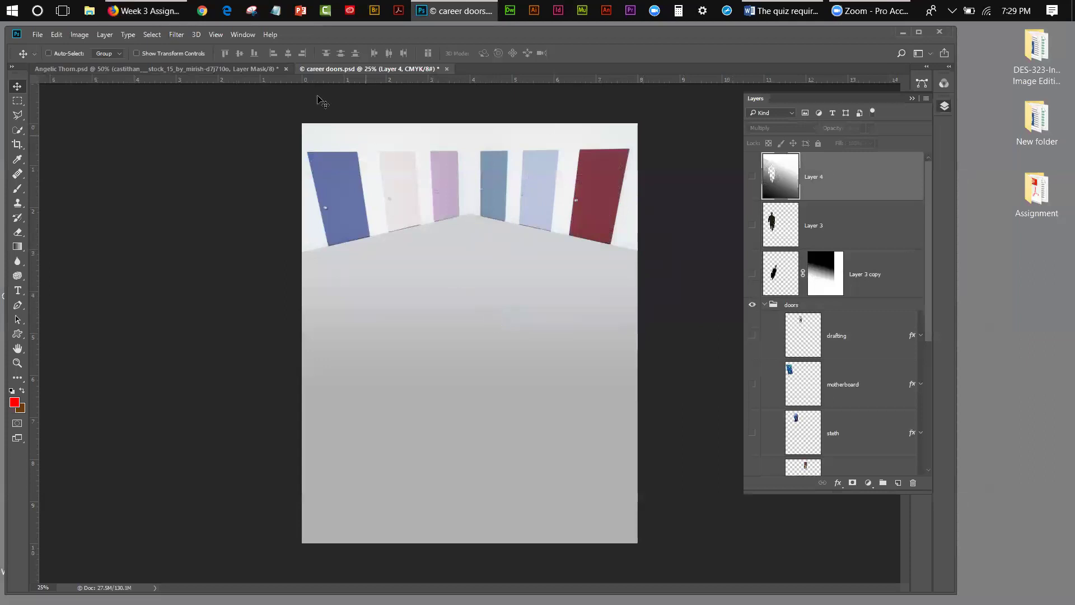
Close Angelic Thorn.psd without saving its changes, and close career doors.psd as well
{"action": "left_click", "coordinate": [286, 69]}
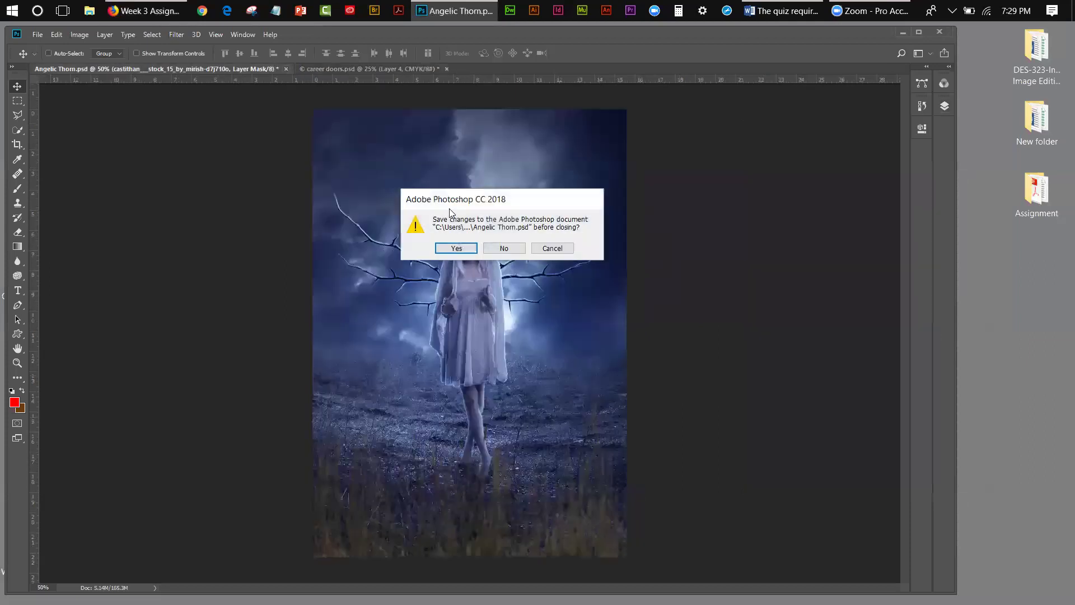
{"action": "left_click", "coordinate": [503, 248]}
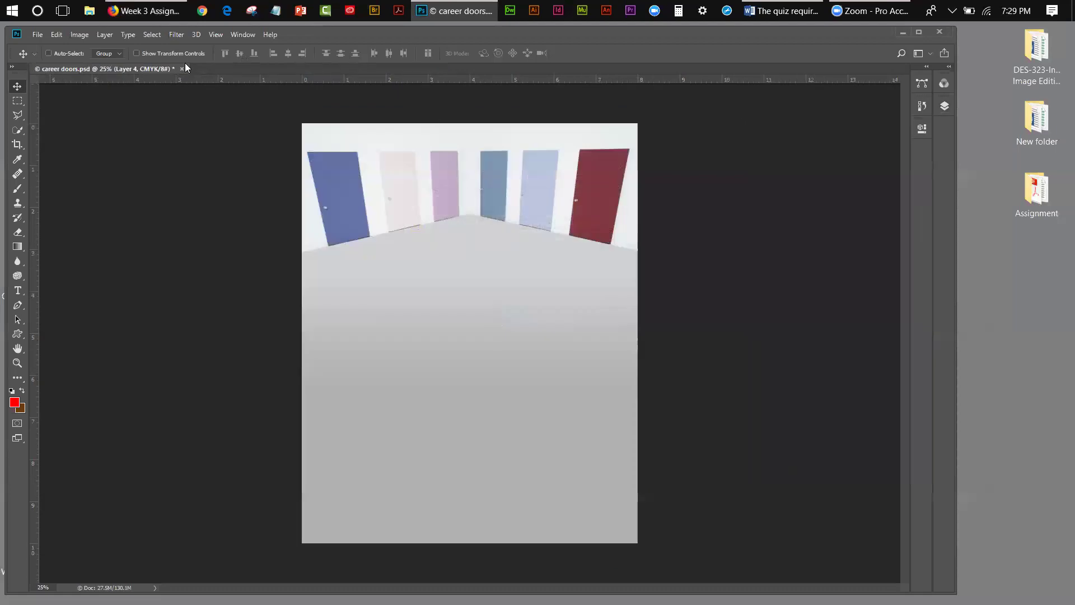
{"action": "left_click", "coordinate": [182, 68]}
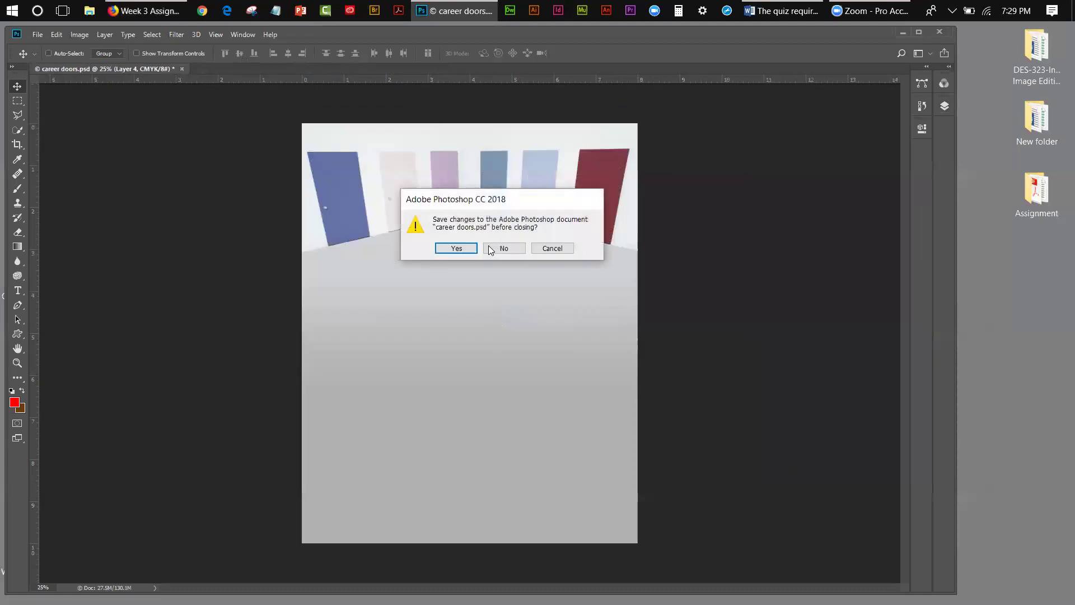
{"action": "key", "text": "Return"}
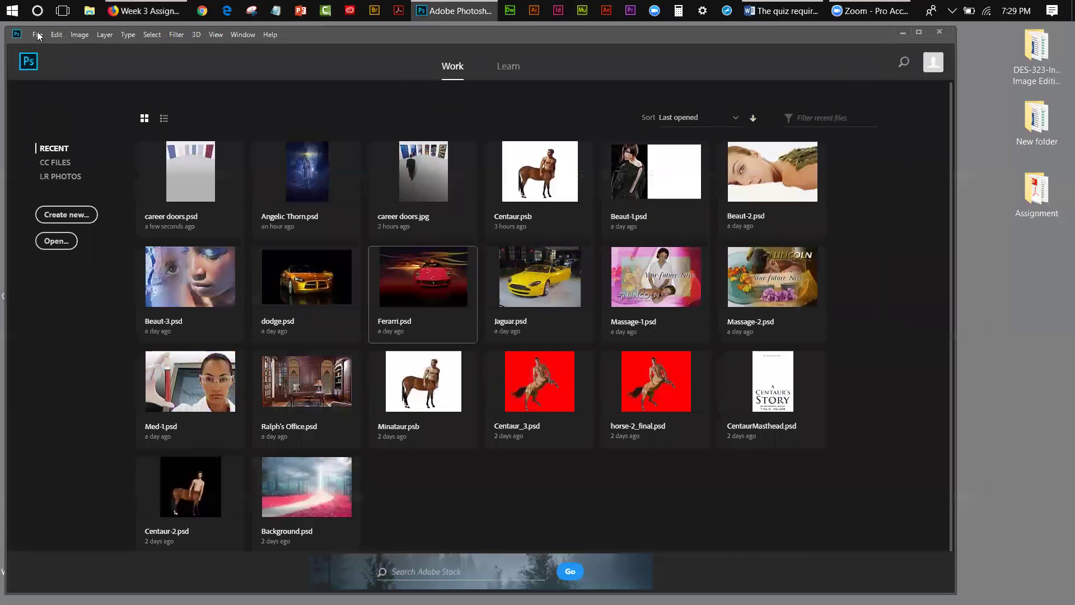
Open Beaut-1 from the Professional Samples folder
{"action": "left_click", "coordinate": [37, 35]}
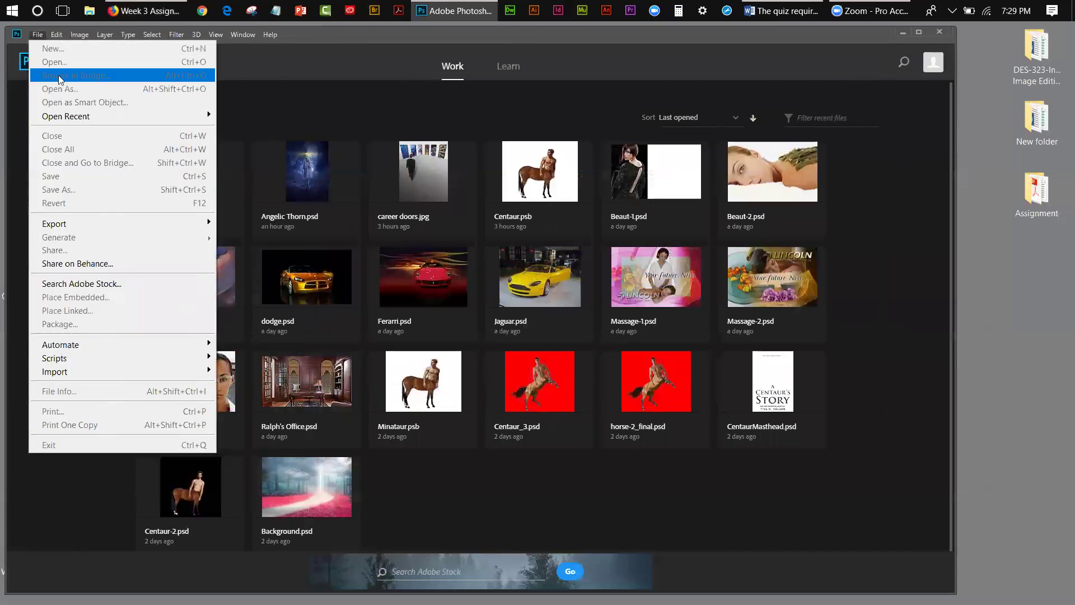
{"action": "left_click", "coordinate": [285, 63]}
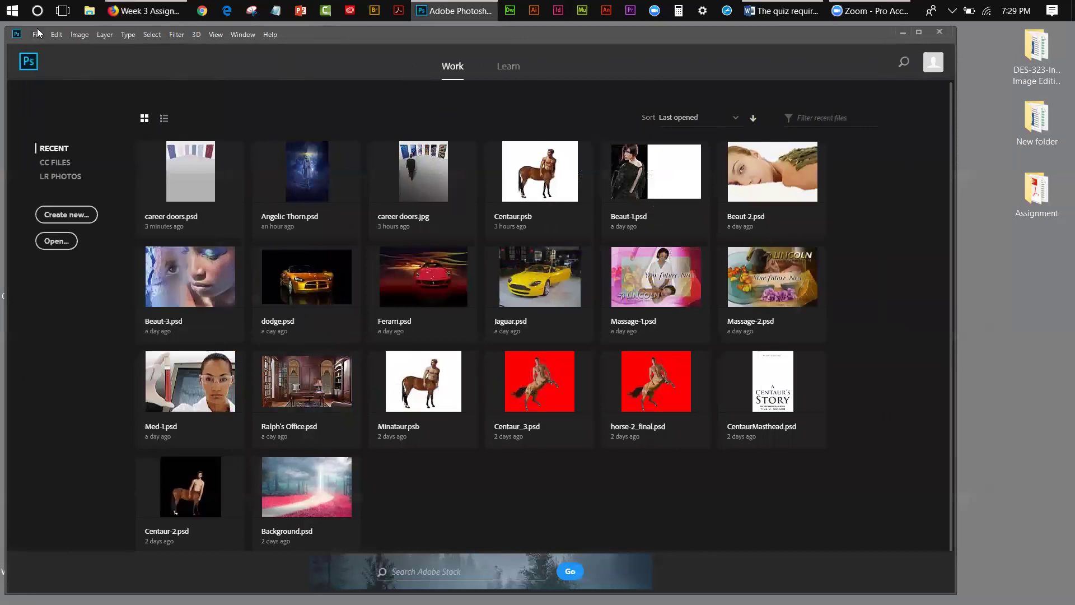
{"action": "left_click", "coordinate": [38, 34]}
{"action": "left_click", "coordinate": [42, 63]}
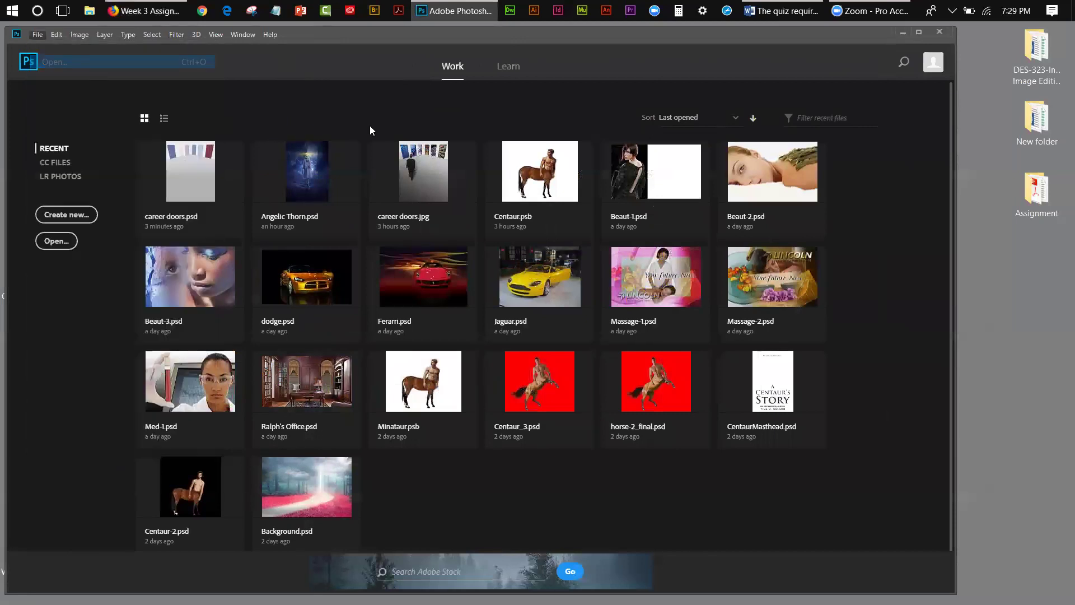
{"action": "left_click", "coordinate": [151, 140]}
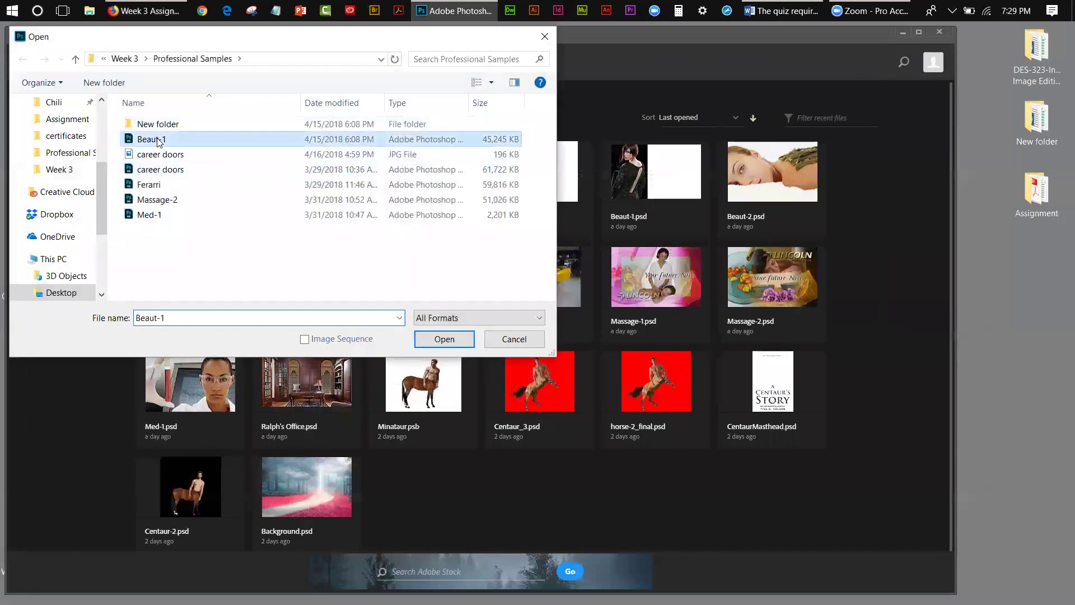
{"action": "left_click", "coordinate": [451, 346]}
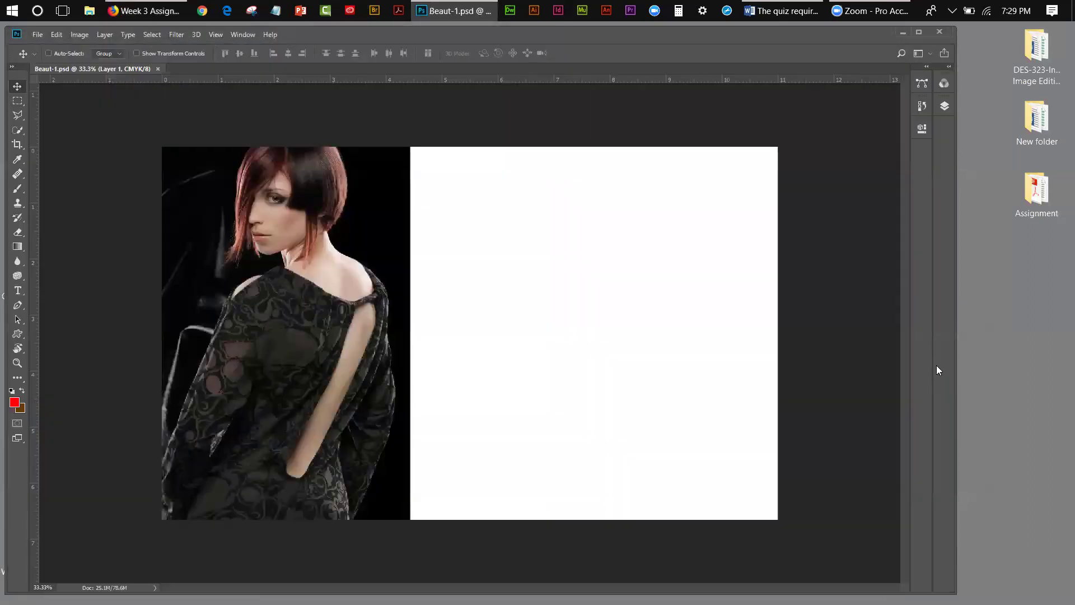
Display the layer stack, hide the Background layer, and show Layer 1, the black Layer 3 and the masked Layer 4
{"action": "left_click", "coordinate": [947, 104]}
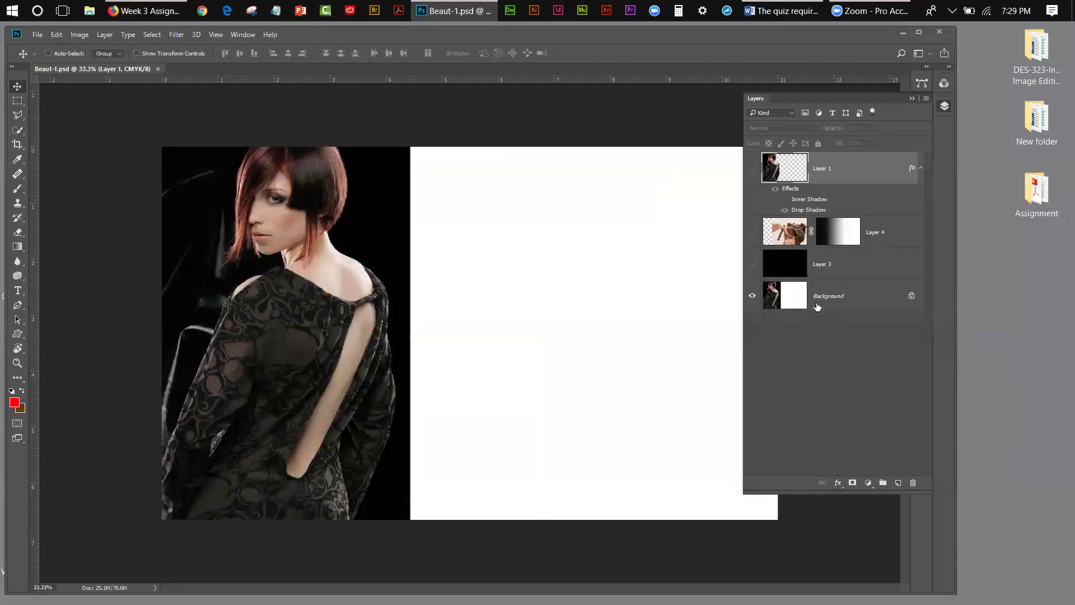
{"action": "left_click", "coordinate": [754, 297]}
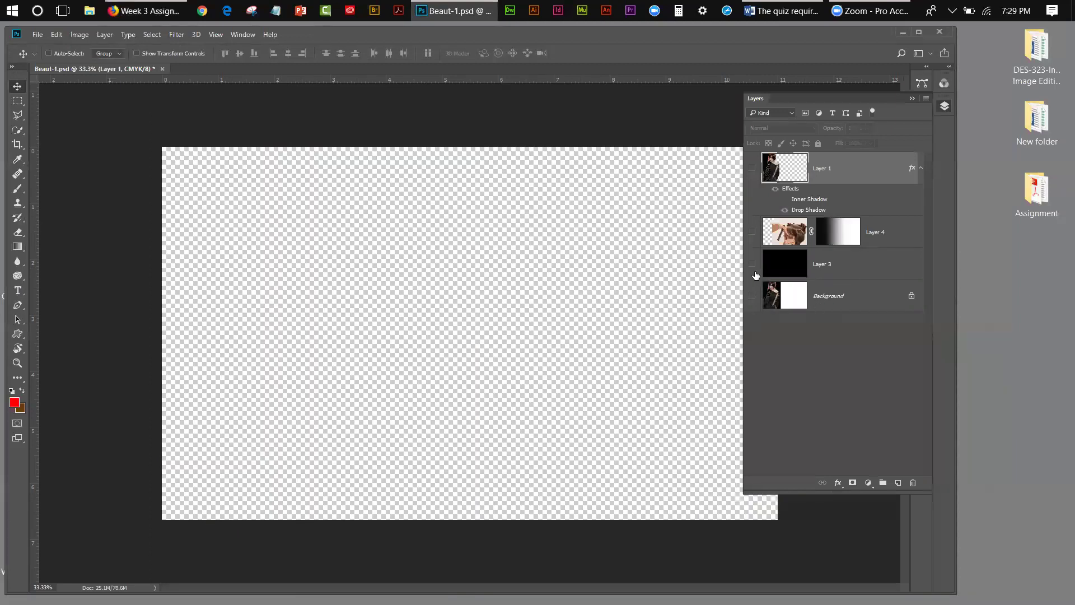
{"action": "left_click", "coordinate": [752, 168]}
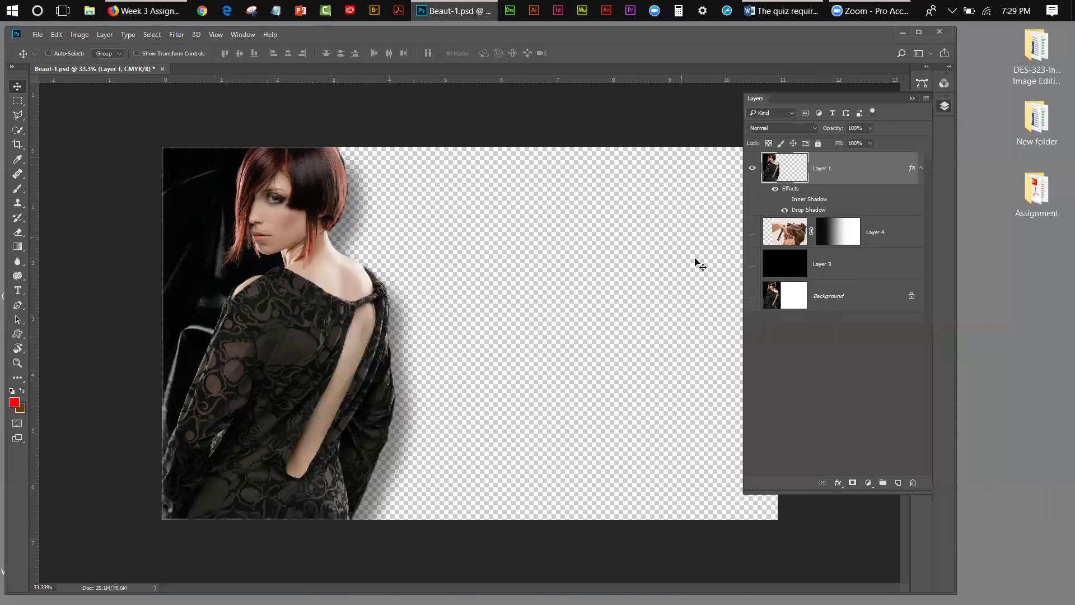
{"action": "left_click", "coordinate": [752, 265]}
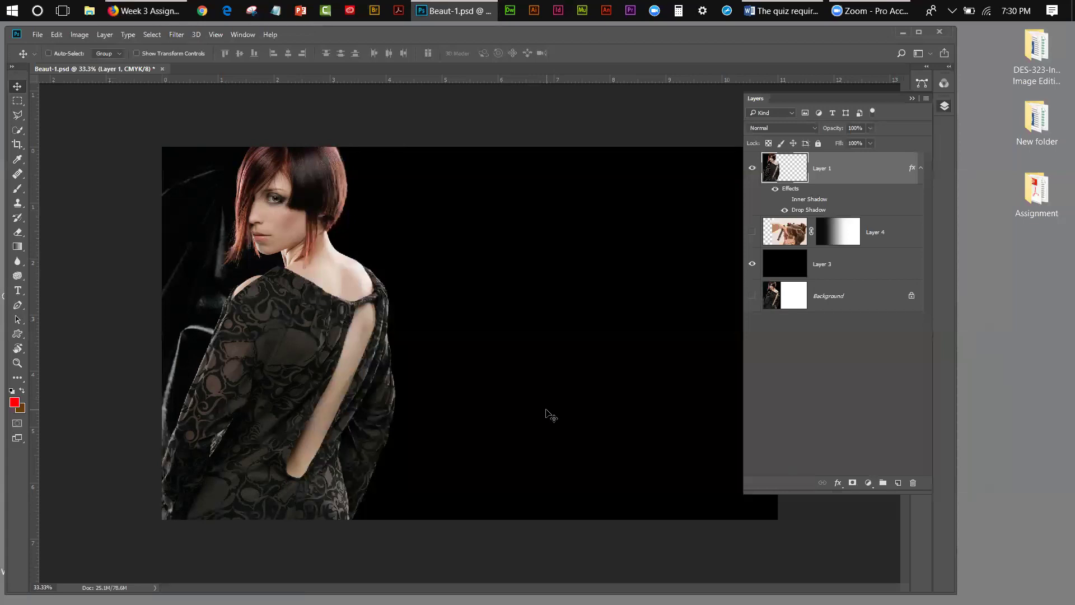
{"action": "left_click", "coordinate": [753, 233]}
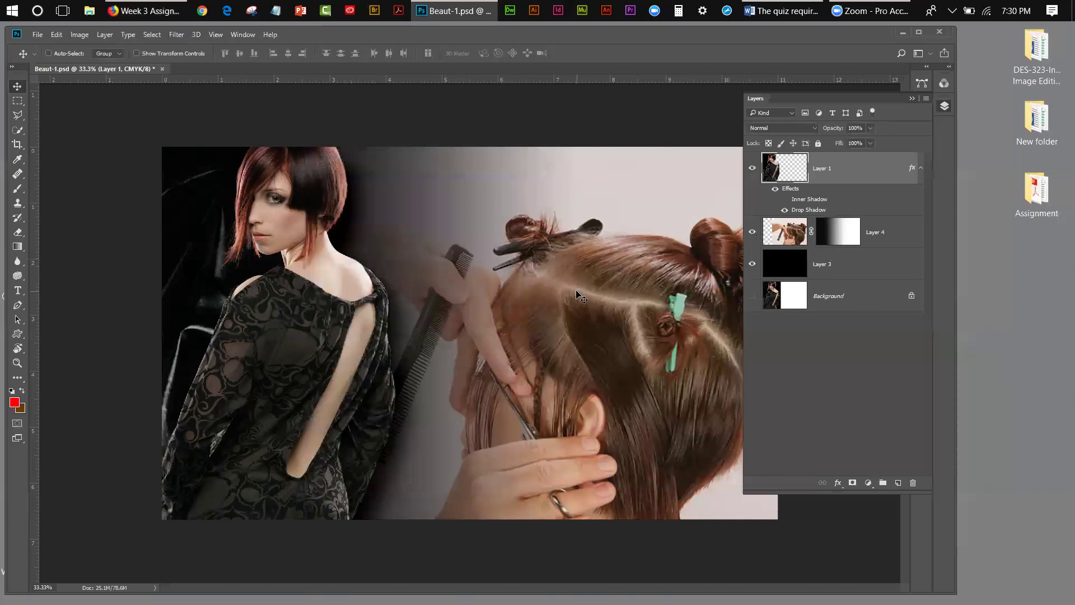
{"action": "double_click", "coordinate": [836, 241]}
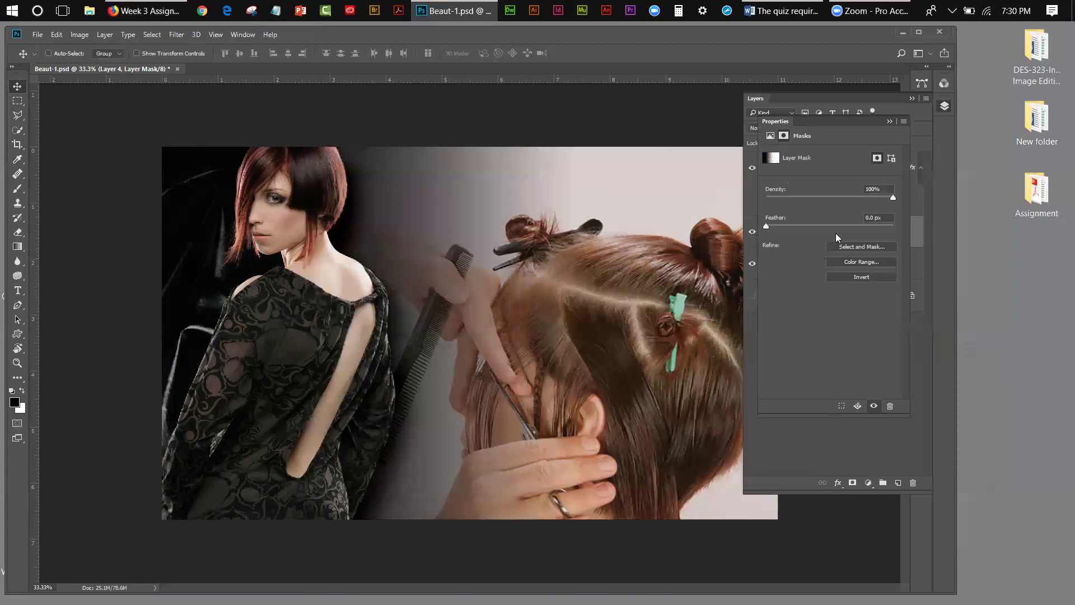
{"action": "left_click", "coordinate": [890, 121]}
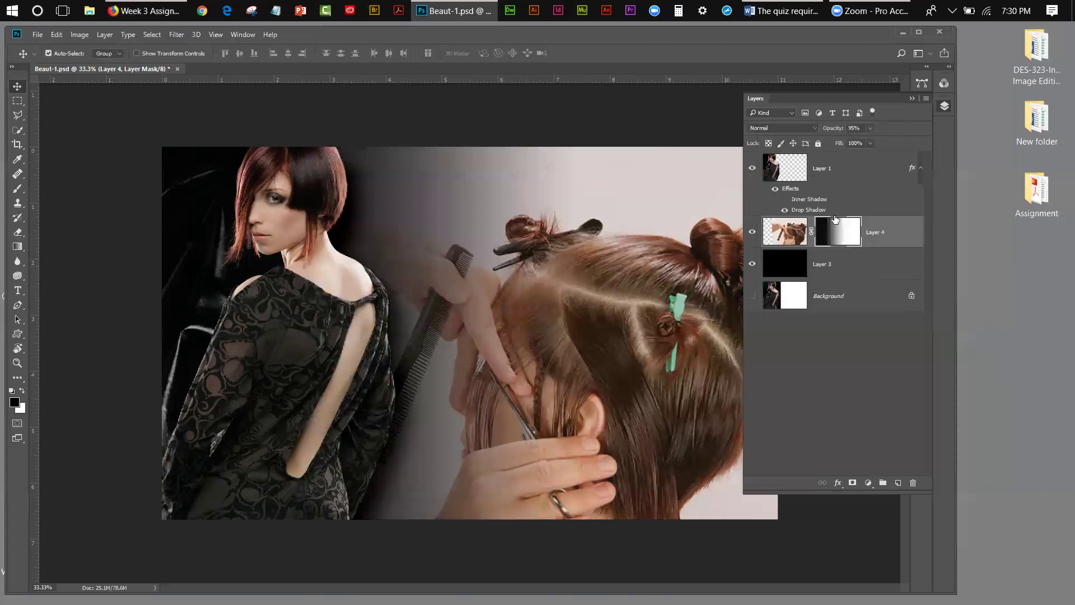
{"action": "left_click", "coordinate": [827, 236], "text": "ctrl"}
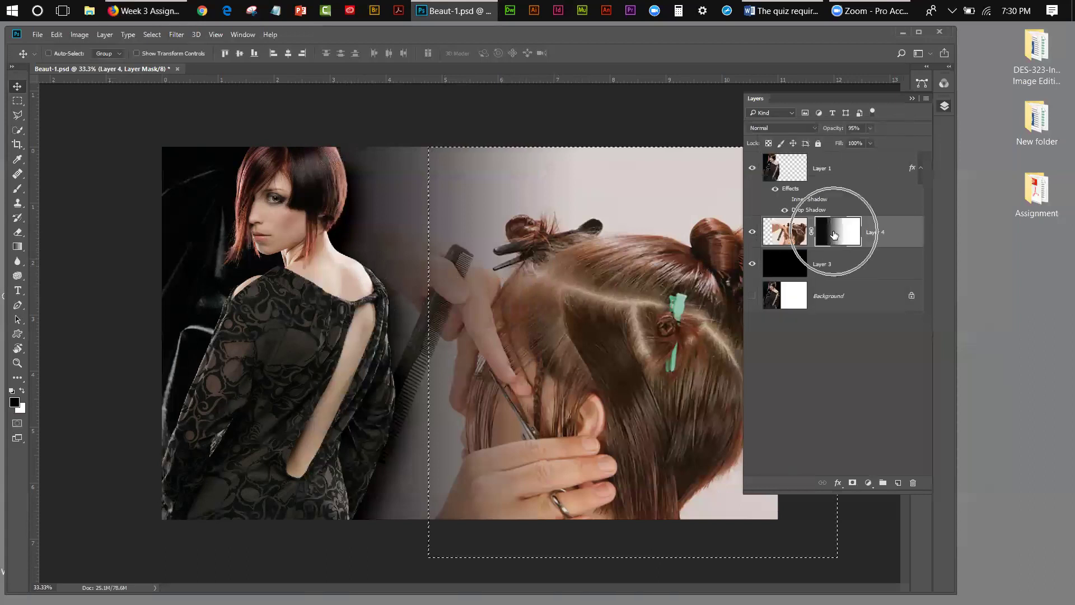
Temporarily disable Layer 4's layer mask, hide and reshow Layer 1 to compare the unblended photo, and re-enable the mask
{"action": "left_click", "coordinate": [834, 234], "text": "shift"}
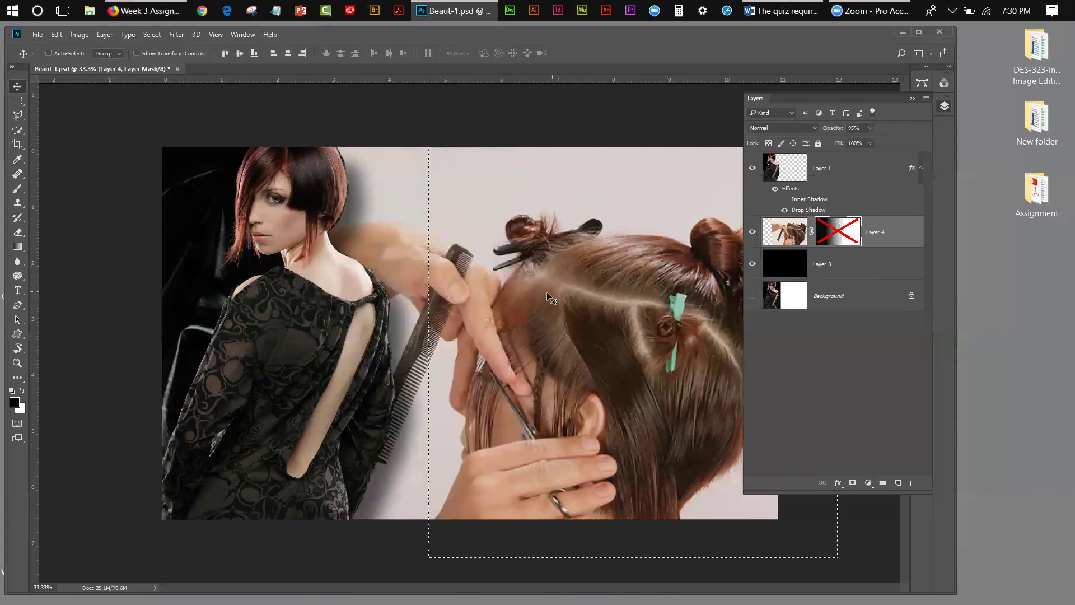
{"action": "left_click", "coordinate": [752, 168]}
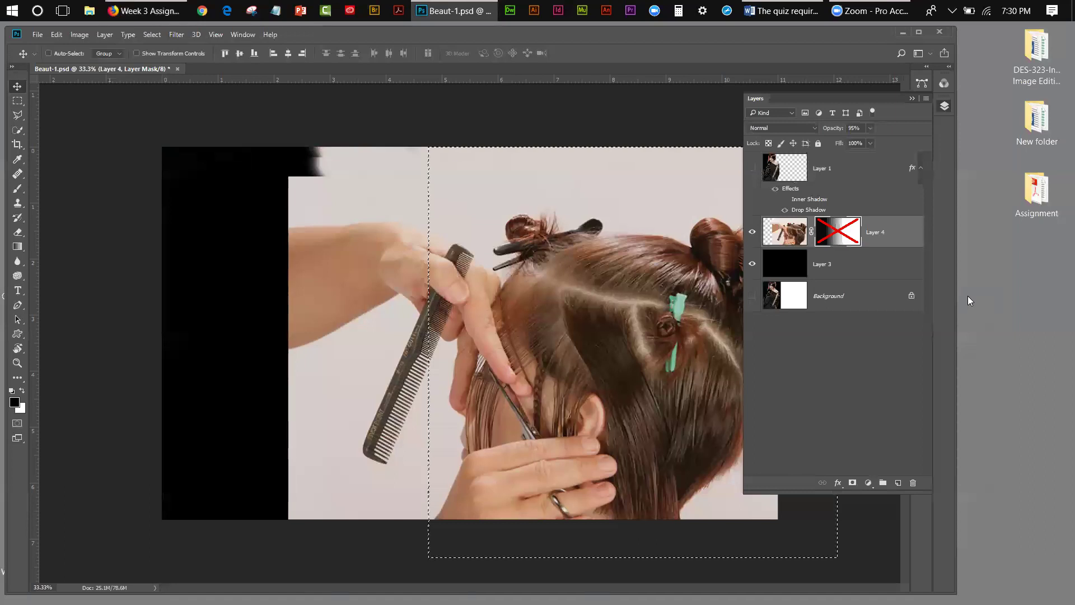
{"action": "left_click", "coordinate": [752, 170]}
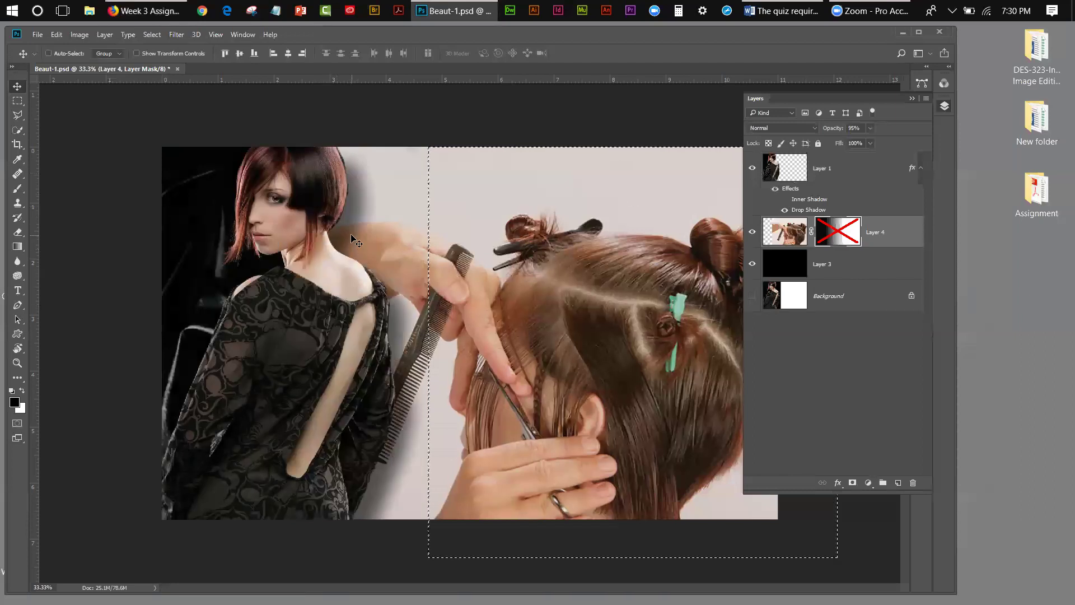
{"action": "left_click", "coordinate": [835, 237], "text": "shift"}
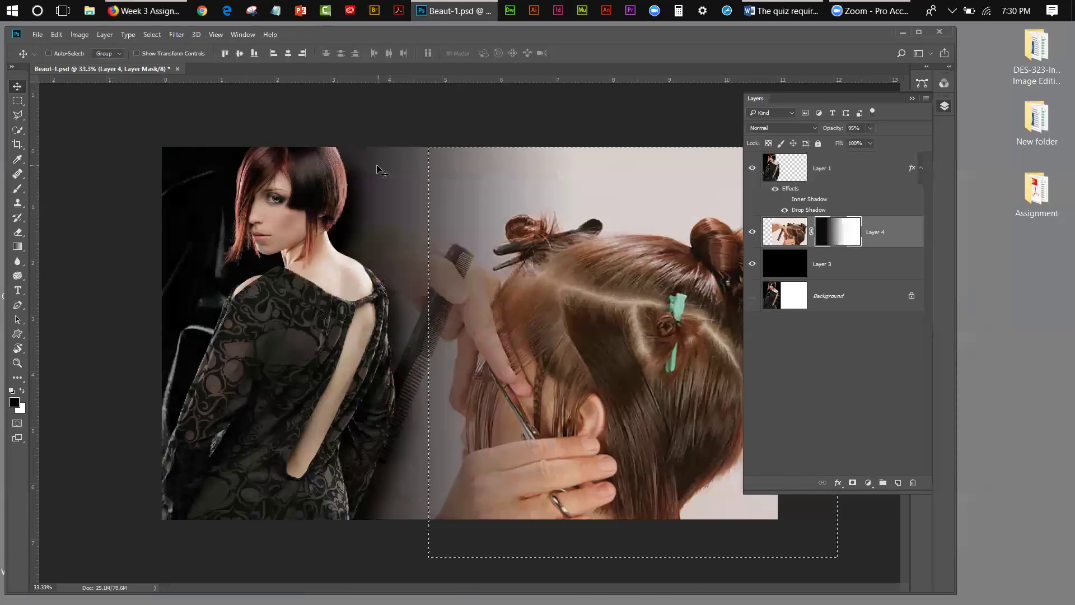
Deselect the active selection and hide the black Layer 3 behind the blended hair-styling photo
{"action": "left_click", "coordinate": [152, 35]}
{"action": "left_click", "coordinate": [165, 62]}
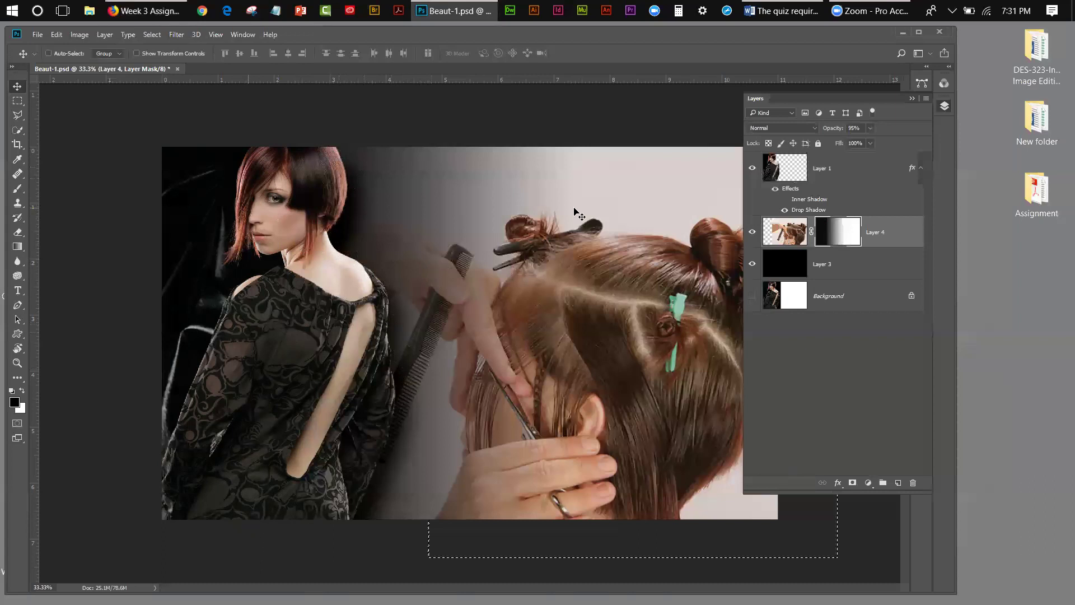
{"action": "left_click", "coordinate": [753, 265]}
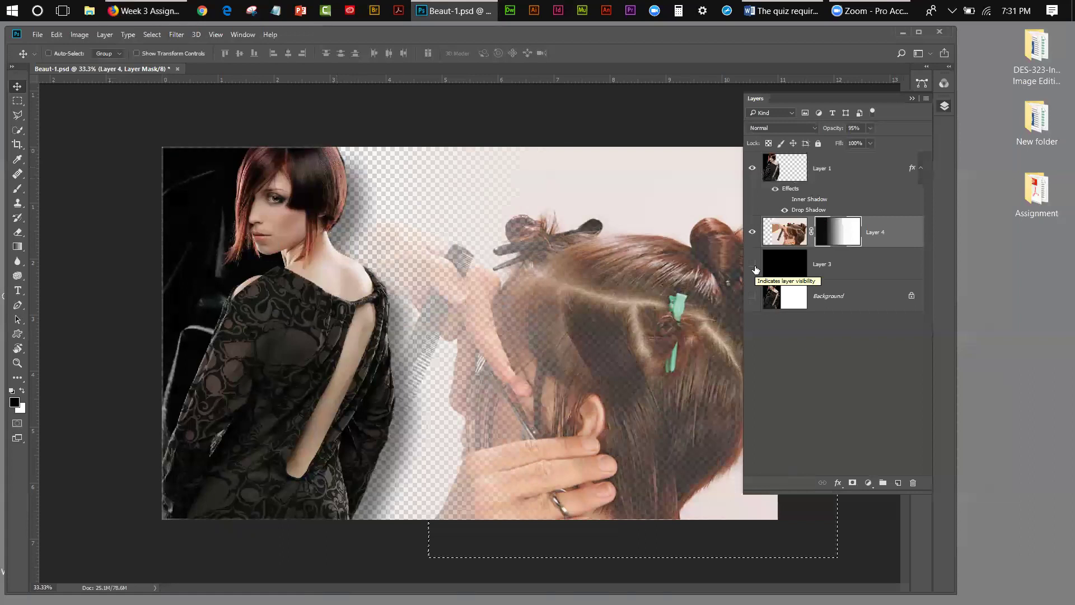
Show the black Layer 3 again and close Beaut-1 without saving the changes
{"action": "left_click", "coordinate": [755, 267]}
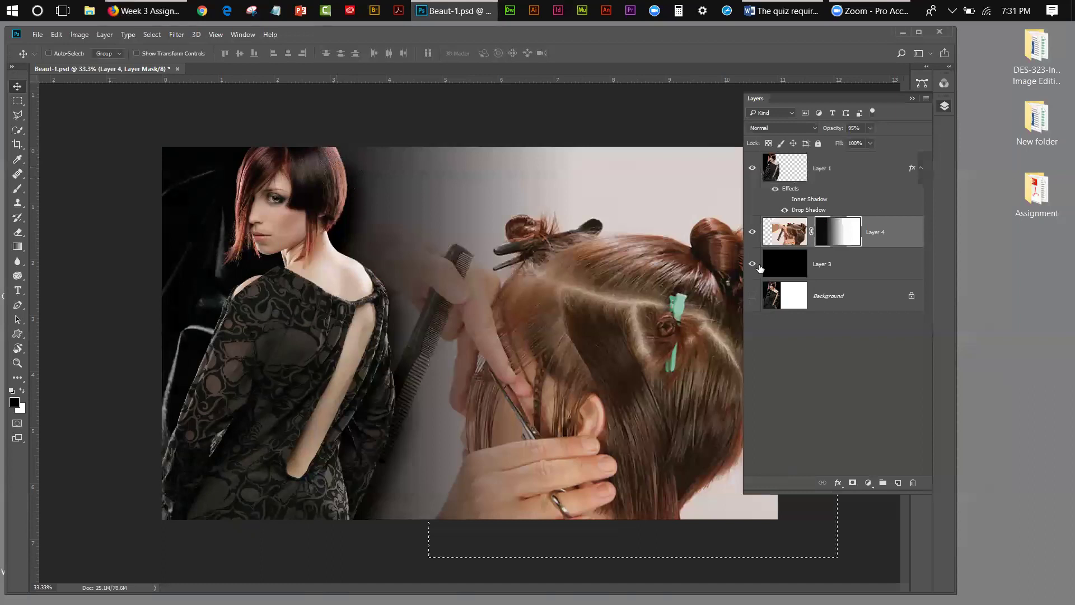
{"action": "left_click", "coordinate": [177, 69]}
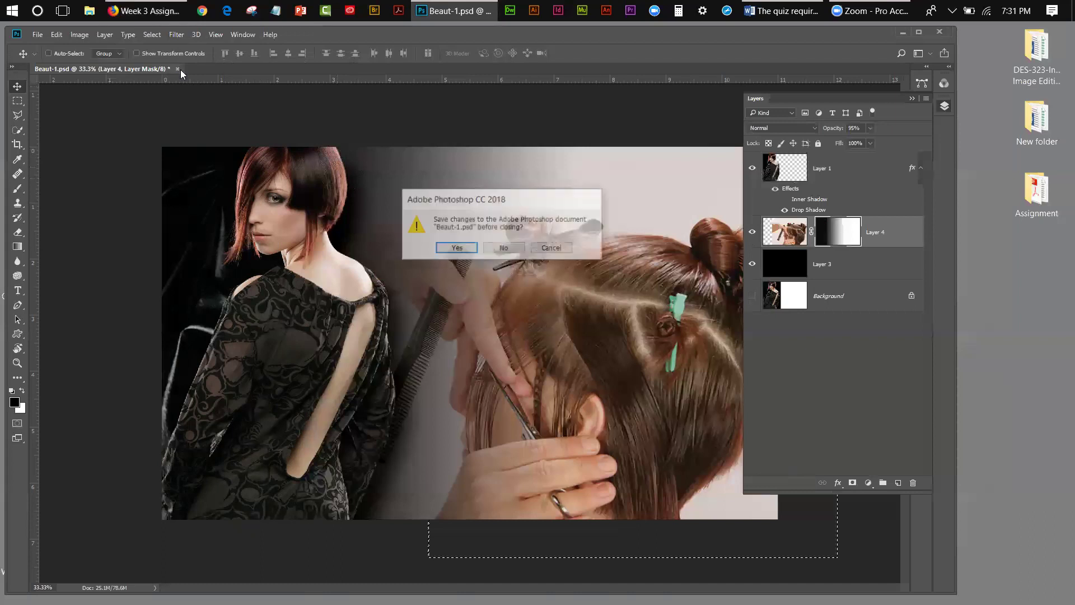
{"action": "left_click", "coordinate": [507, 251]}
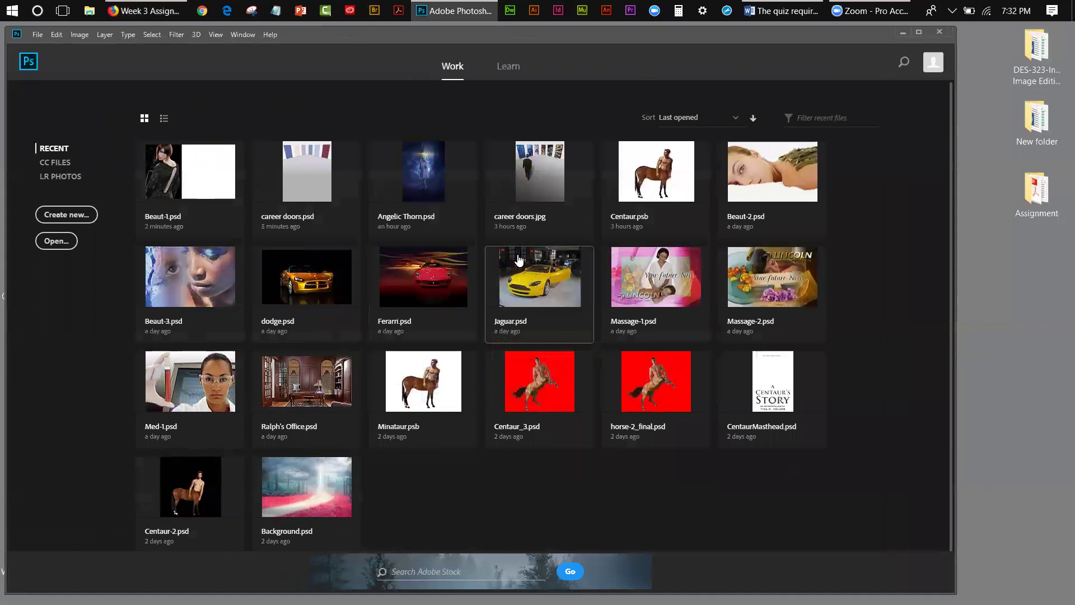
Open Ferarri from the Professional Samples folder and display its layer stack
{"action": "left_click", "coordinate": [39, 34]}
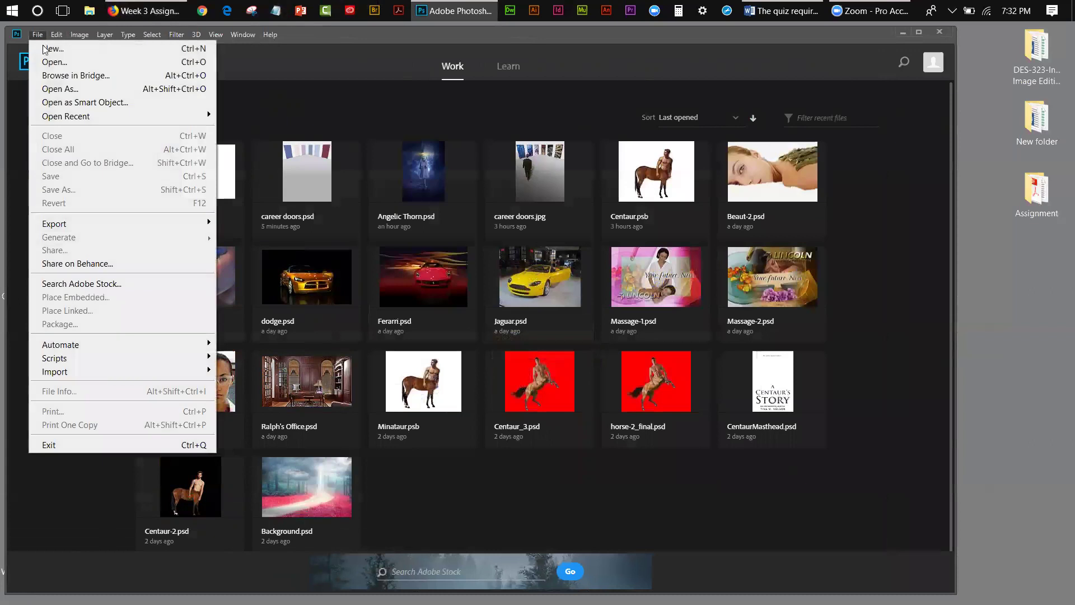
{"action": "left_click", "coordinate": [54, 61]}
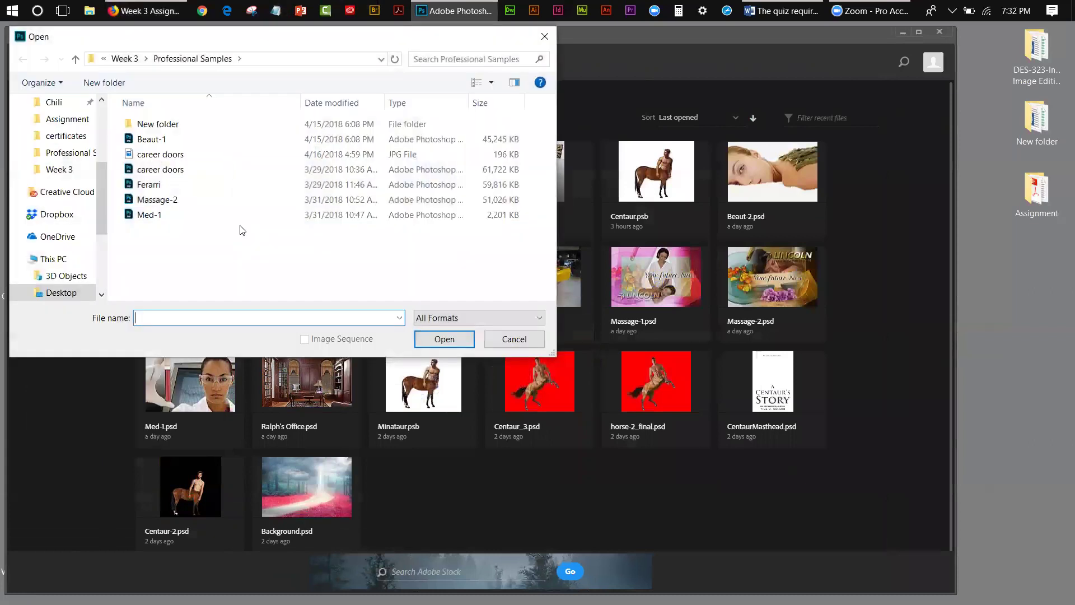
{"action": "double_click", "coordinate": [151, 187]}
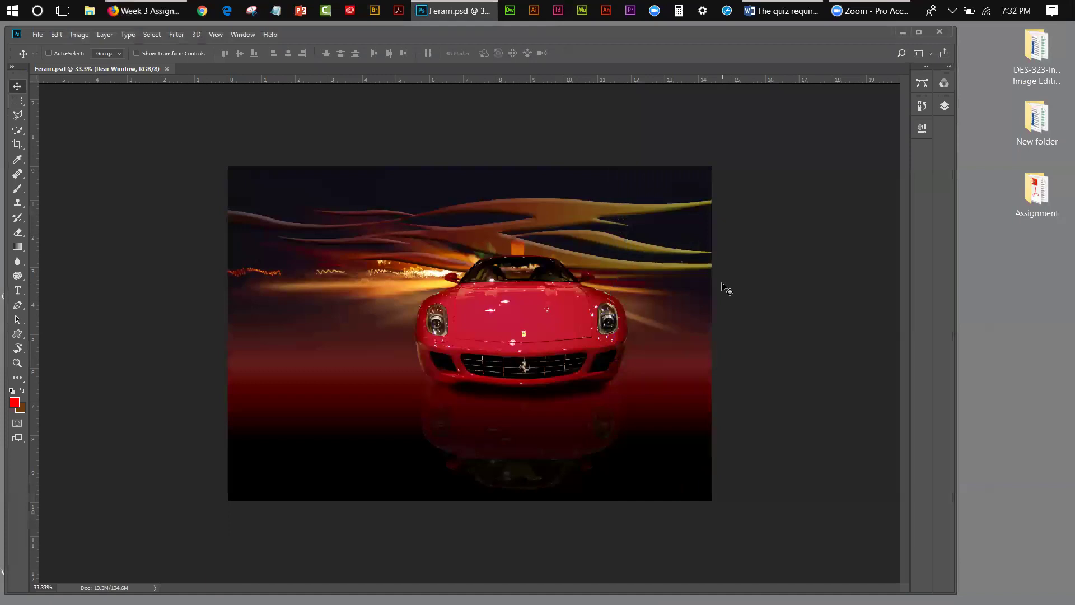
{"action": "left_click", "coordinate": [944, 107]}
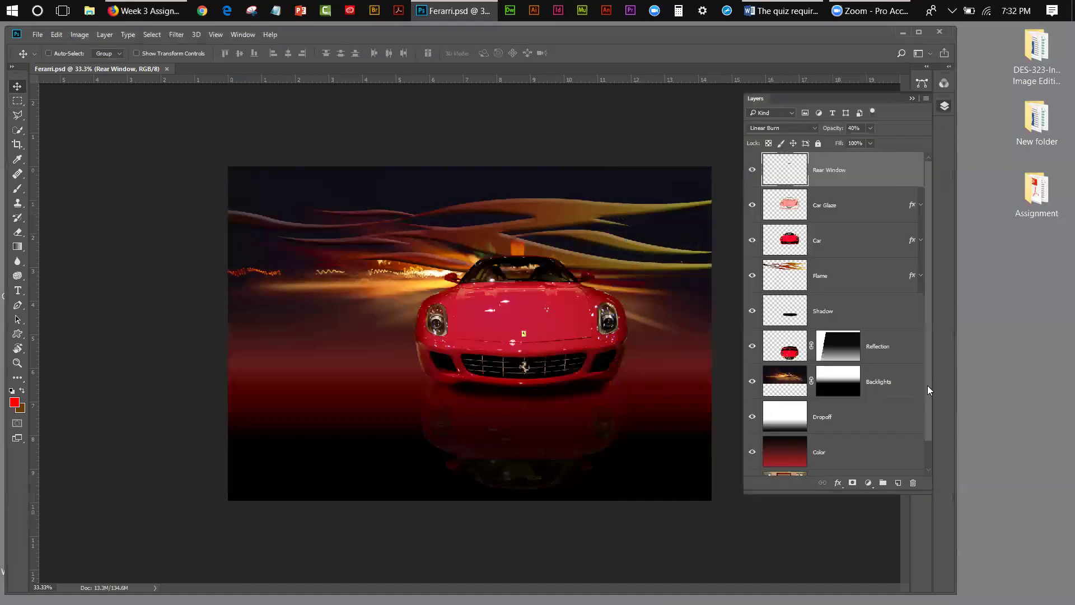
Hide every layer including the Background, and briefly show the cut-out Car layer on its own
{"action": "scroll", "coordinate": [927, 385], "scroll_direction": "down", "scroll_amount": 1}
{"action": "left_click_drag", "start_coordinate": [752, 424], "coordinate": [752, 168]}
{"action": "scroll", "coordinate": [941, 327], "scroll_direction": "down", "scroll_amount": 1}
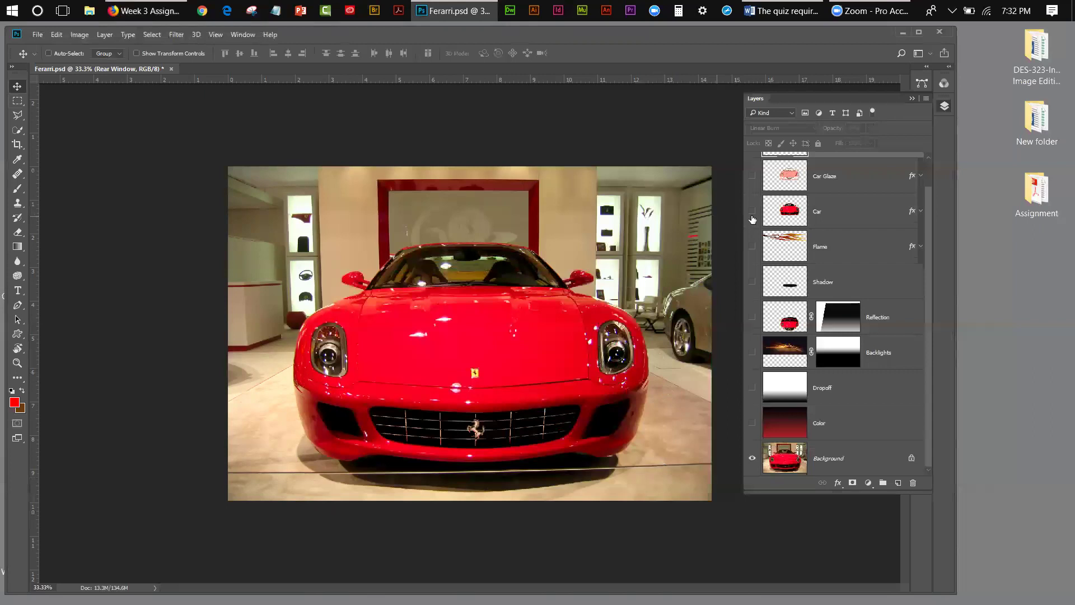
{"action": "left_click", "coordinate": [753, 458]}
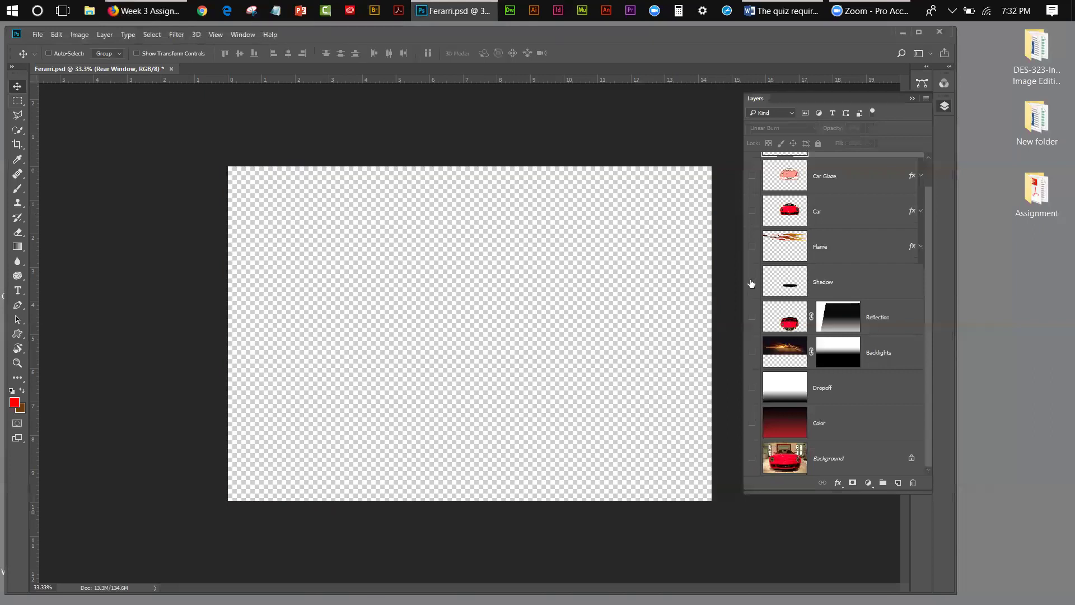
{"action": "left_click", "coordinate": [752, 211]}
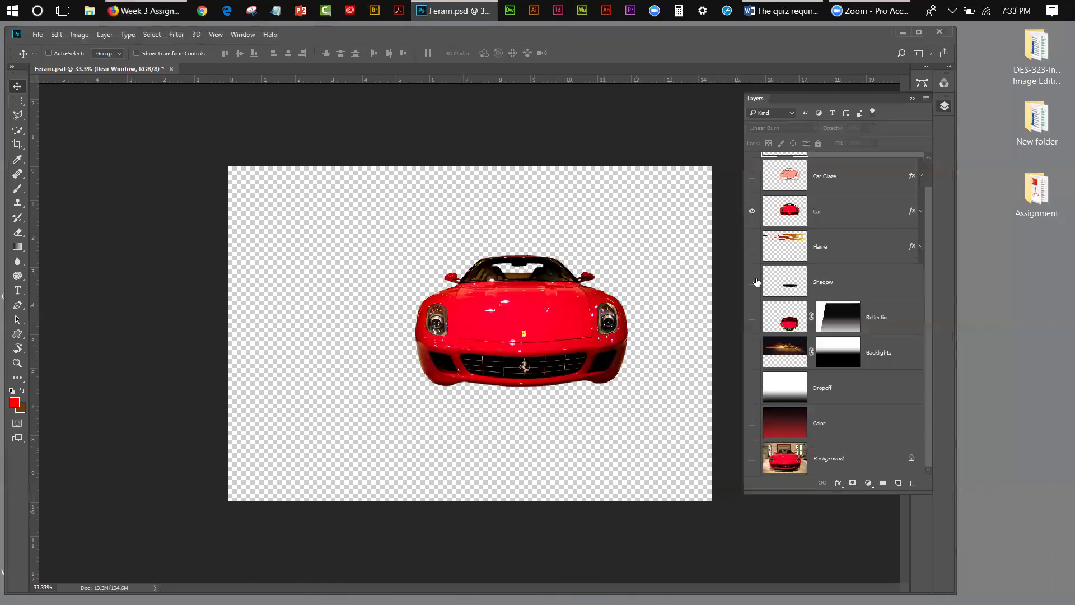
{"action": "left_click", "coordinate": [752, 211]}
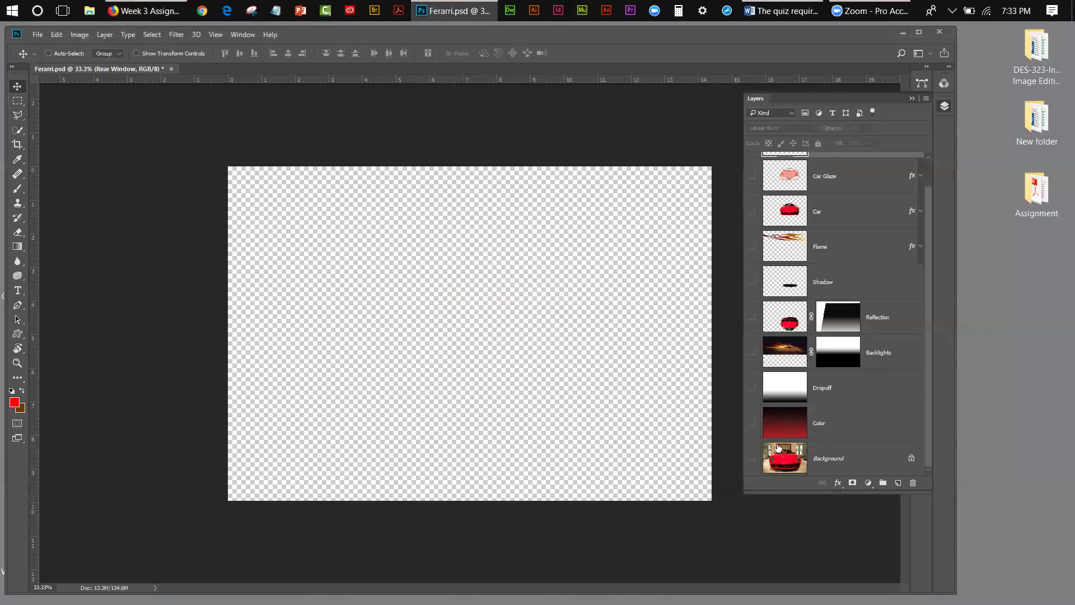
Show the Color and Dropoff gradient layers, and select each in turn to compare their blend modes
{"action": "left_click", "coordinate": [752, 423]}
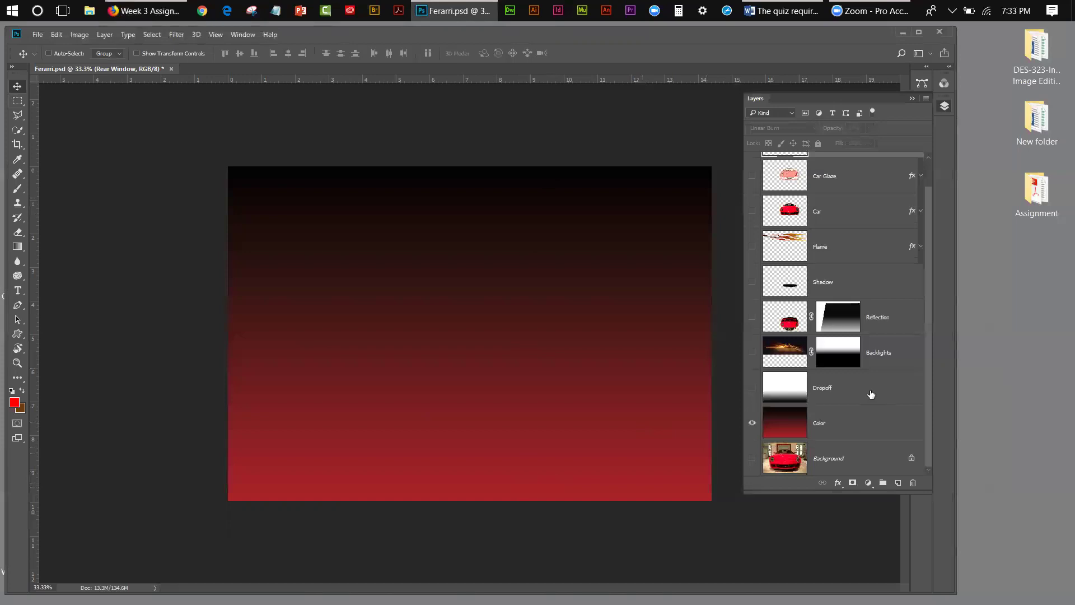
{"action": "left_click", "coordinate": [754, 389]}
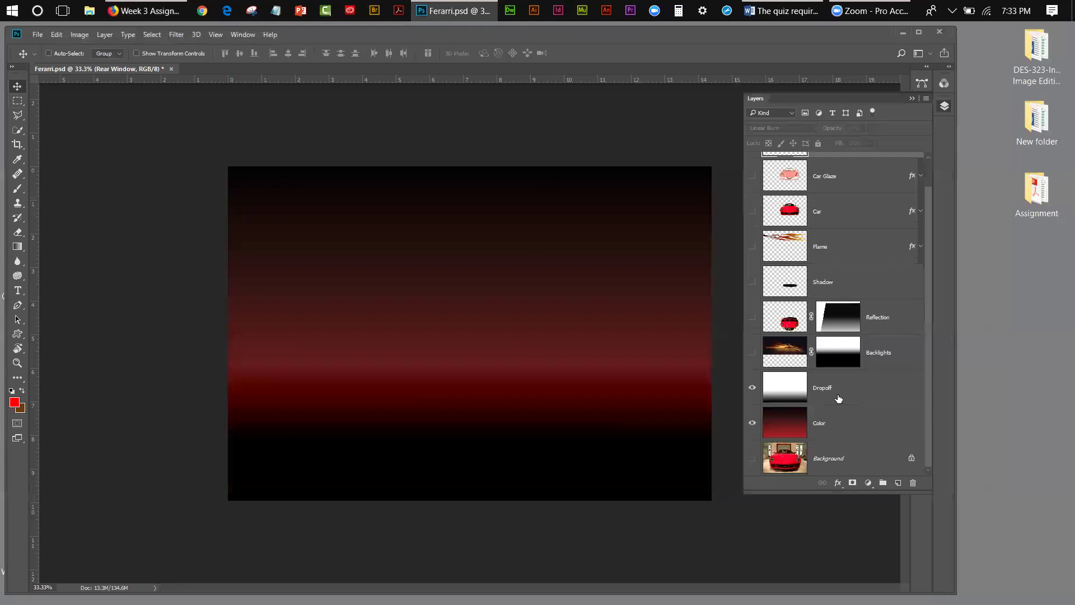
{"action": "left_click", "coordinate": [838, 398]}
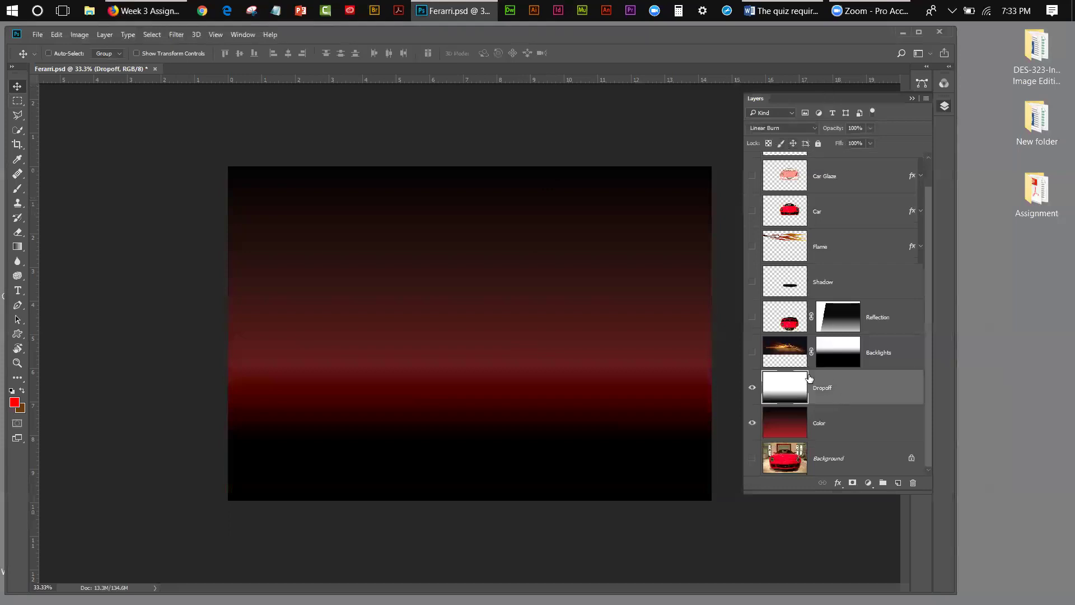
{"action": "left_click", "coordinate": [826, 432]}
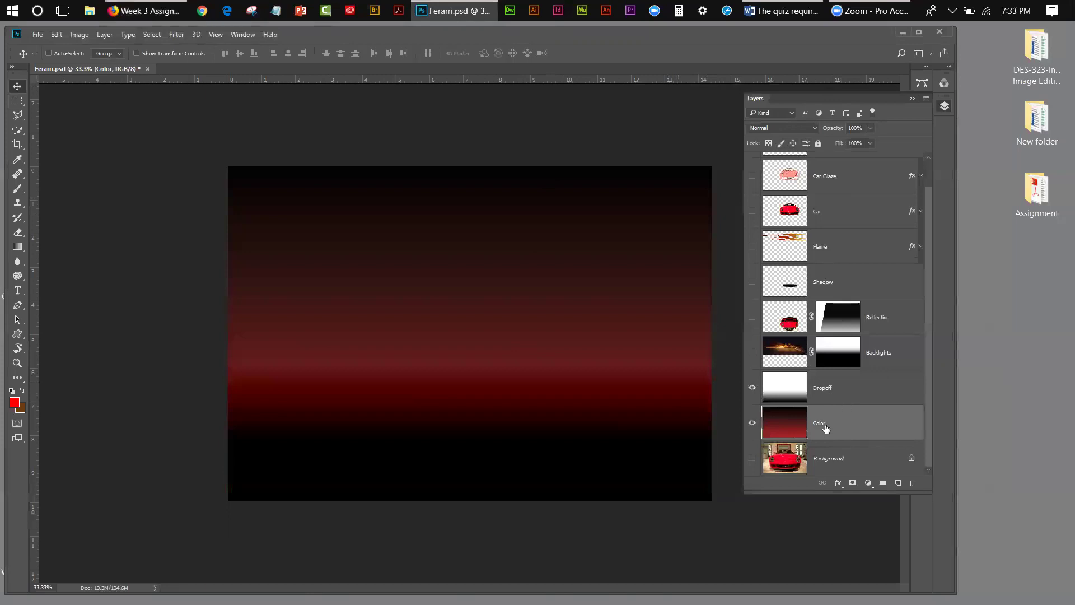
{"action": "left_click", "coordinate": [831, 390]}
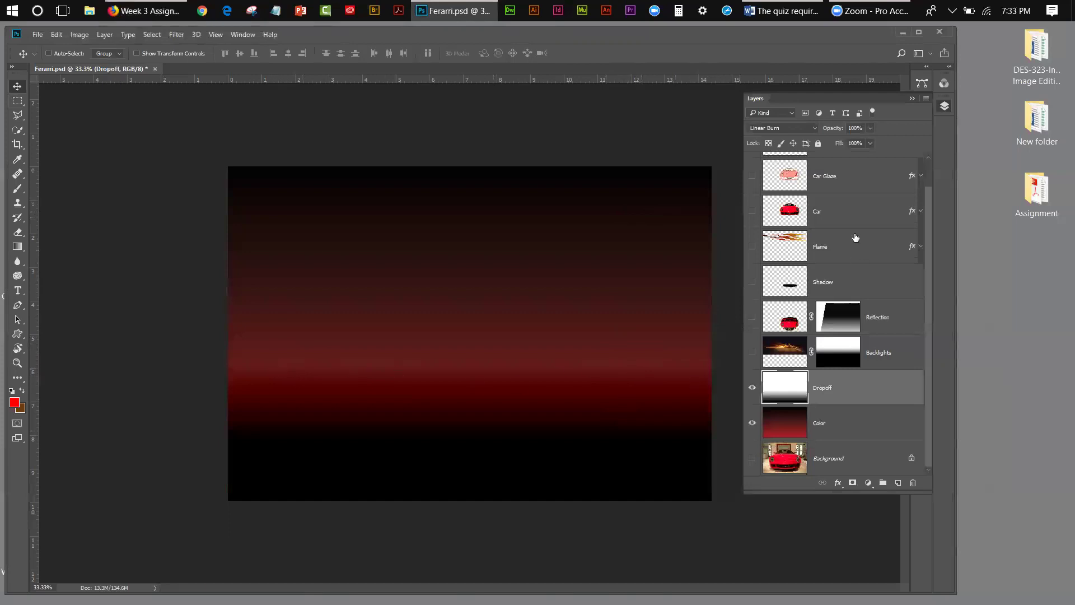
Show the Car and Car Glaze layers over the gradient backdrop
{"action": "left_click", "coordinate": [752, 211]}
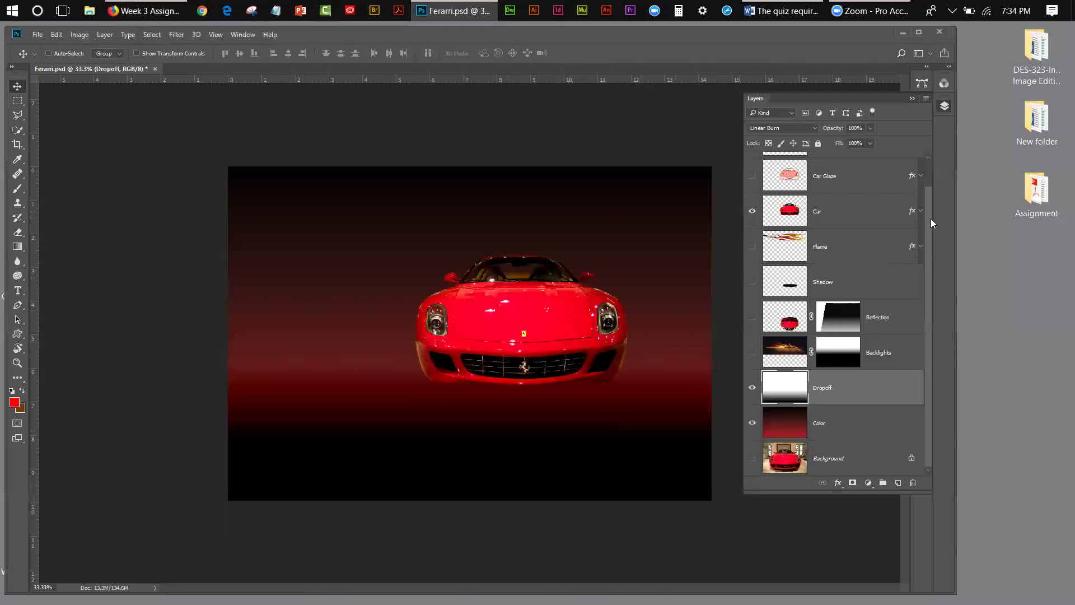
{"action": "left_click_drag", "start_coordinate": [931, 218], "coordinate": [936, 179]}
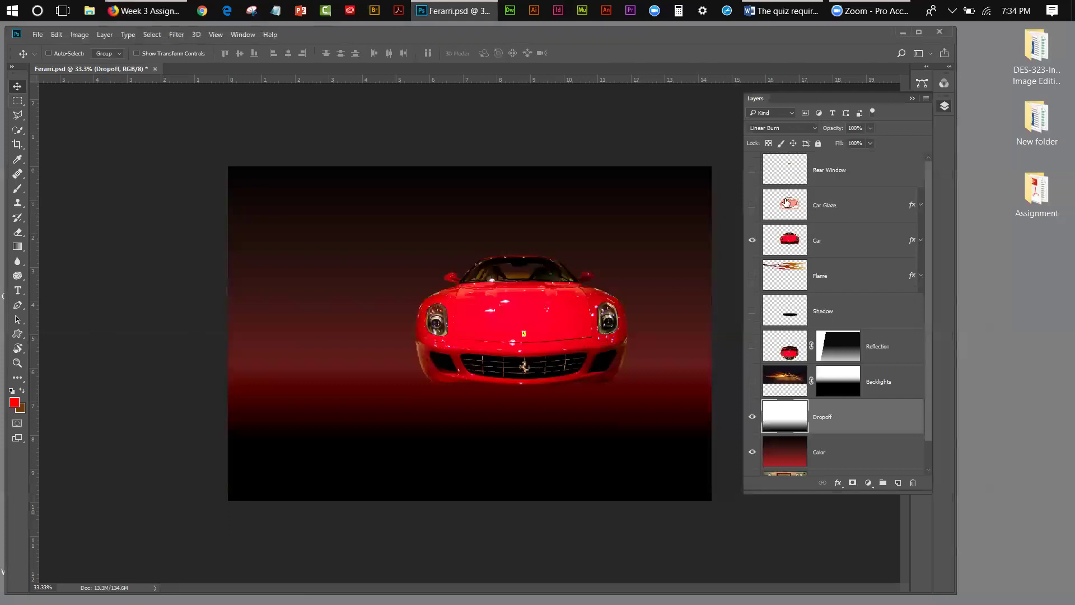
{"action": "left_click", "coordinate": [752, 206]}
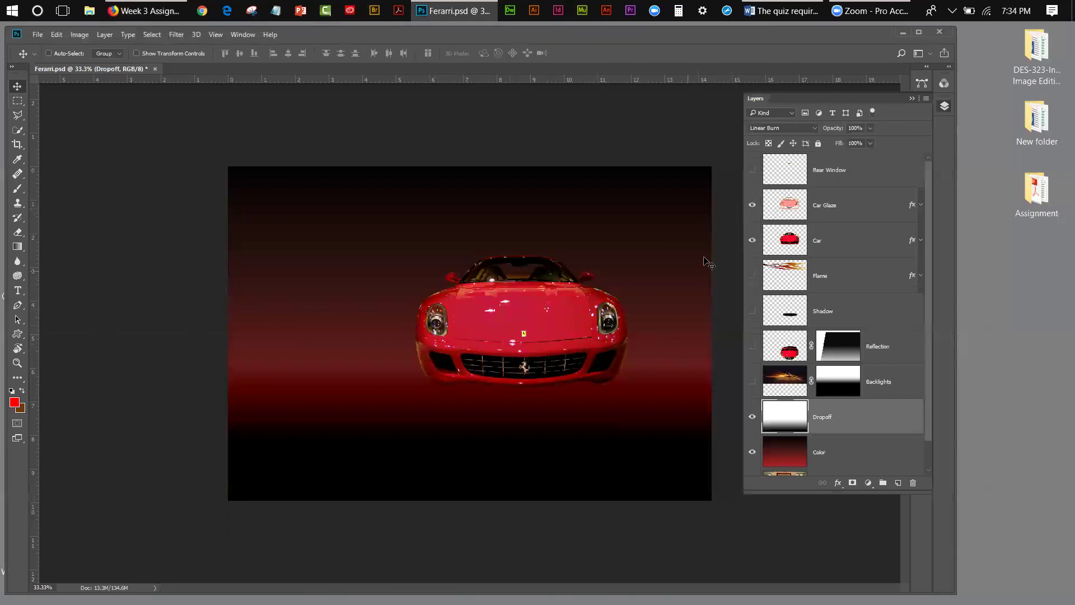
Select the Car Glaze and Car layers in turn and expand the list of effects on each
{"action": "left_click", "coordinate": [828, 216]}
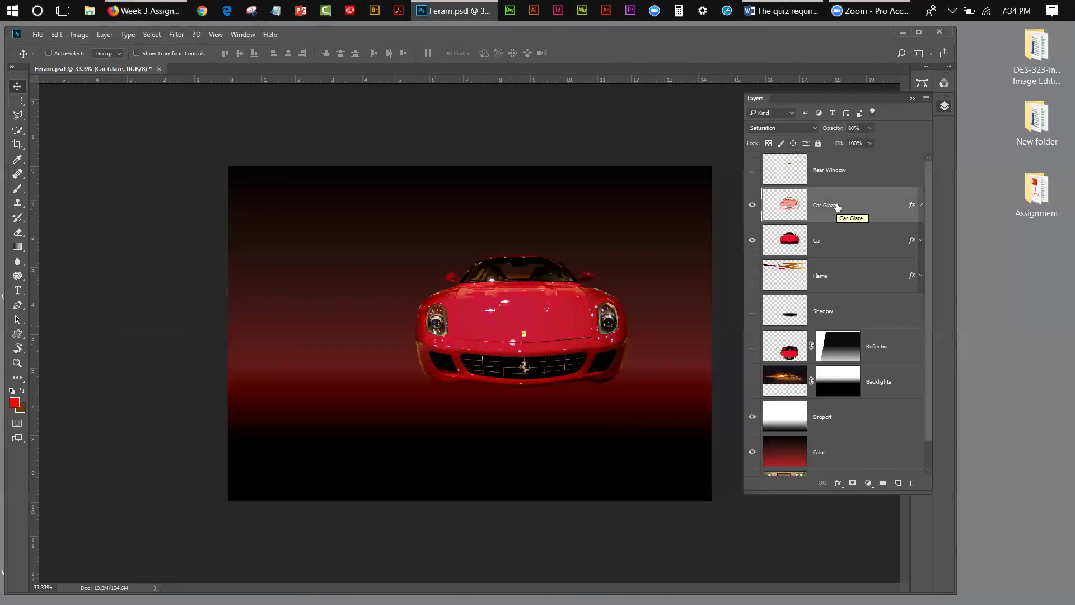
{"action": "left_click", "coordinate": [921, 205]}
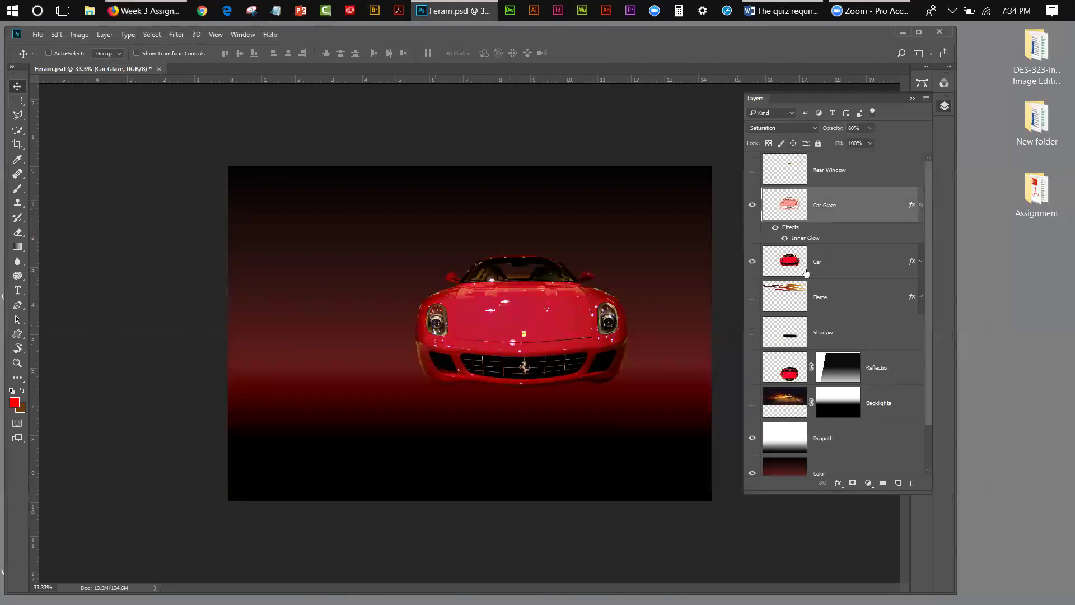
{"action": "left_click", "coordinate": [839, 262]}
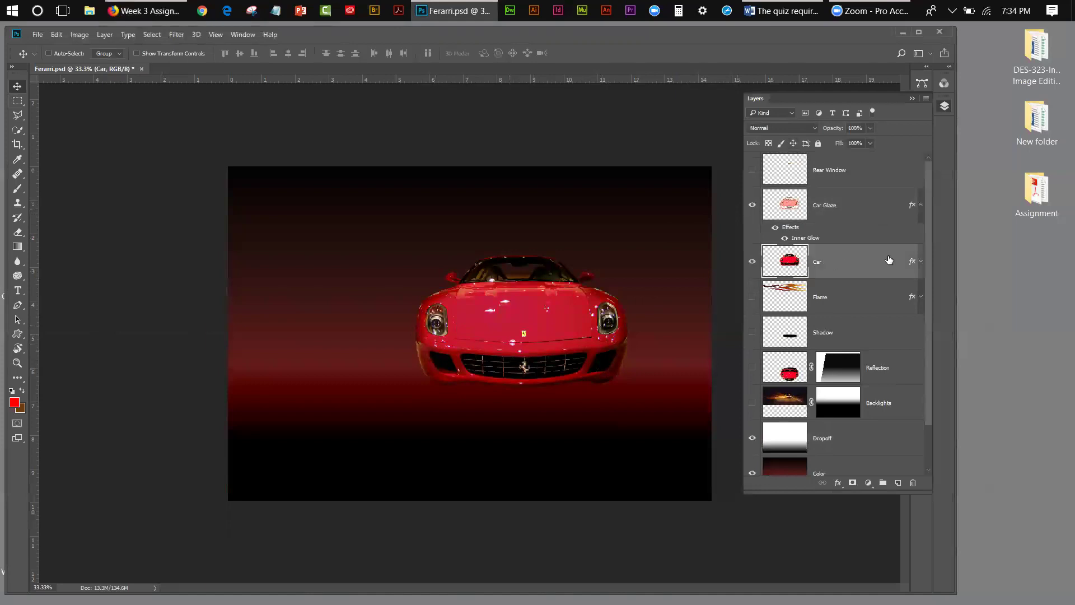
{"action": "left_click", "coordinate": [921, 262]}
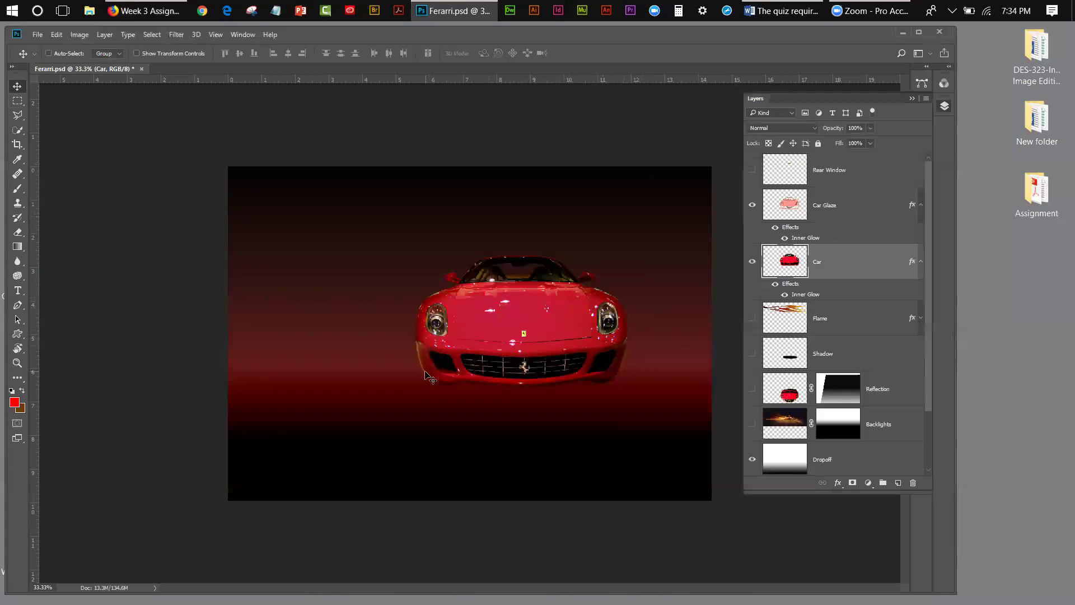
Show the Rear Window, Backlights, Shadow and Flame layers to build up the car composite
{"action": "left_click", "coordinate": [752, 170]}
{"action": "left_click", "coordinate": [844, 176]}
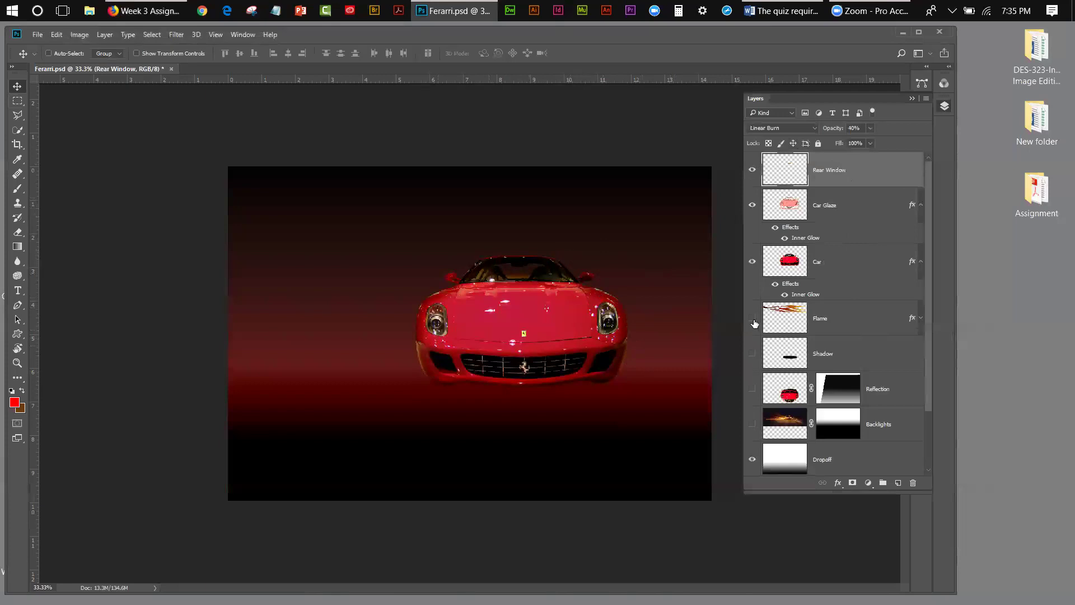
{"action": "left_click", "coordinate": [878, 432]}
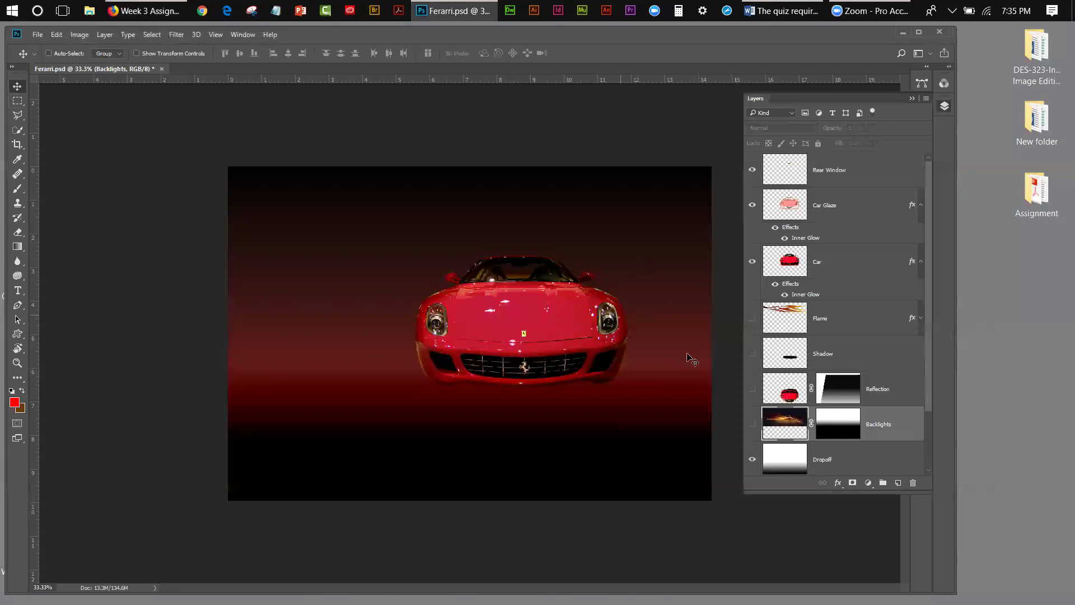
{"action": "left_click", "coordinate": [752, 425]}
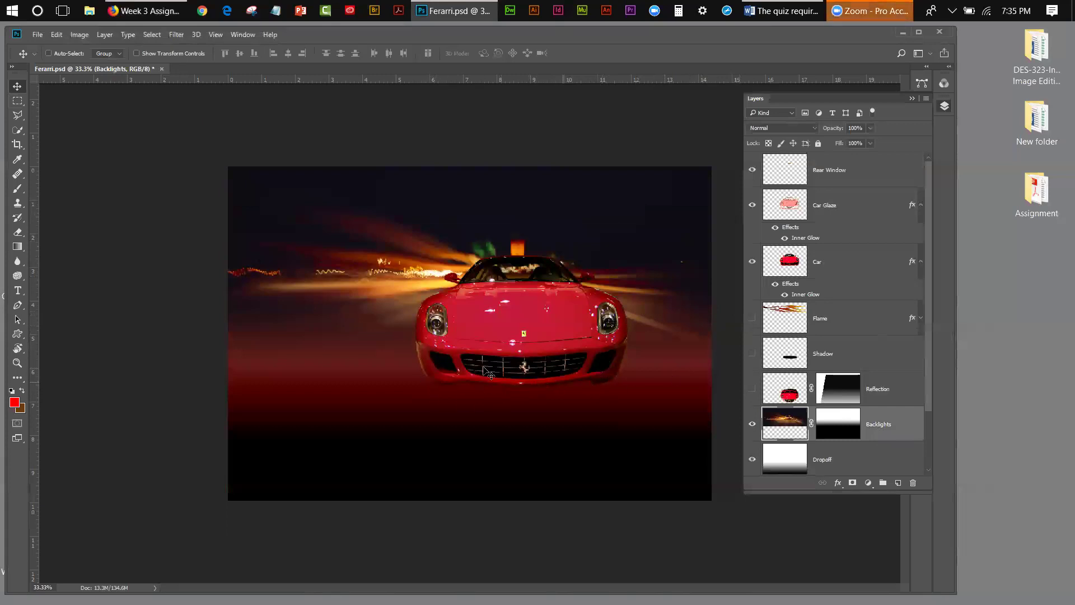
{"action": "left_click", "coordinate": [752, 354]}
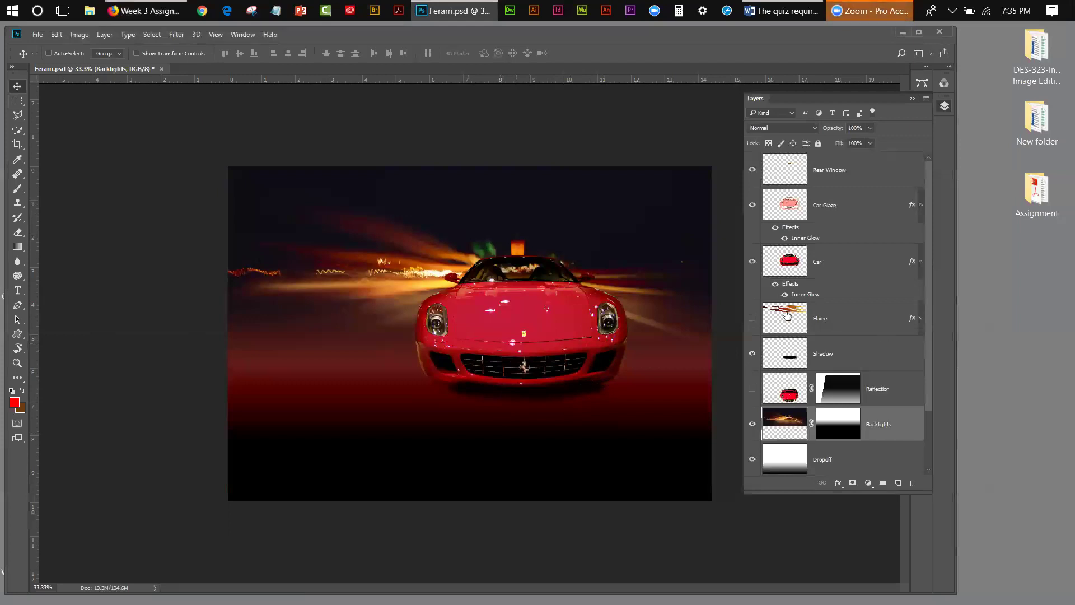
{"action": "left_click", "coordinate": [752, 318]}
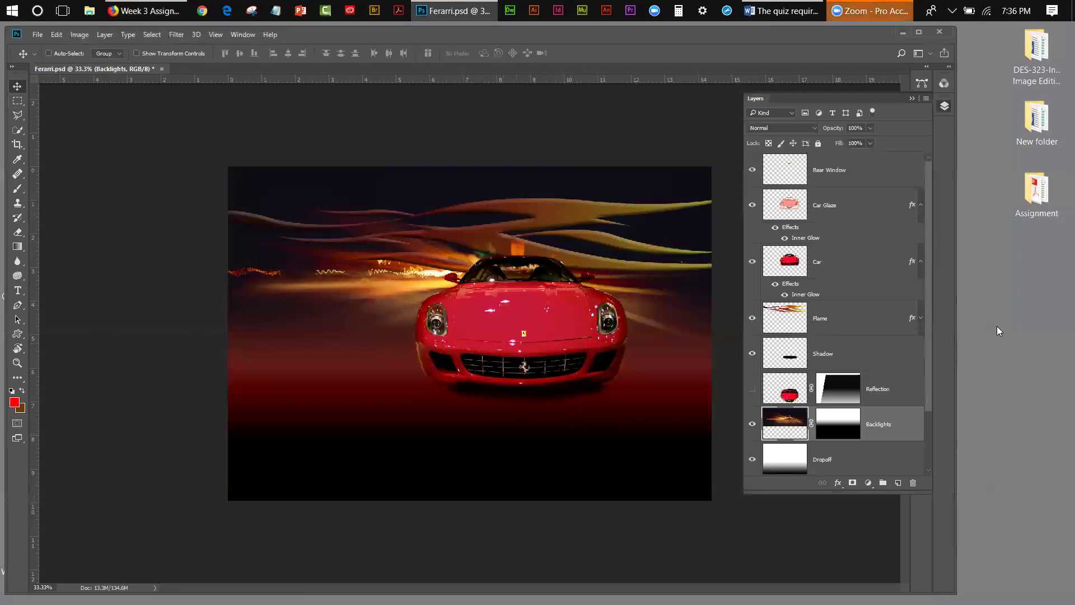
Examine the blending settings of the Car Glaze, Rear Window, Car and Flame layers, and expand the Flame layer's effects
{"action": "scroll", "coordinate": [927, 308], "scroll_direction": "down", "scroll_amount": 3}
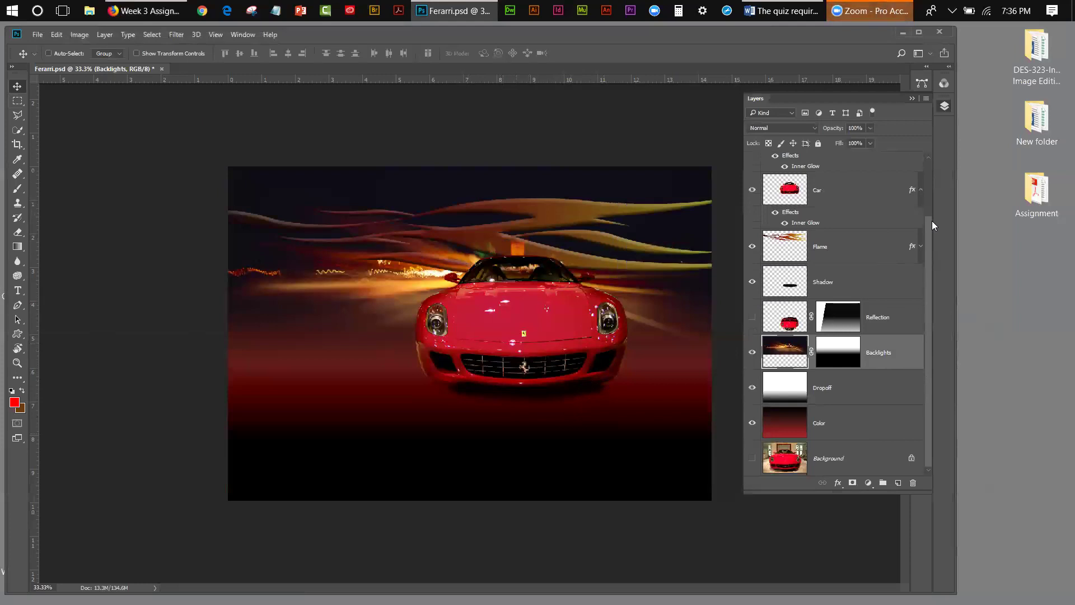
{"action": "left_click_drag", "start_coordinate": [932, 221], "coordinate": [933, 164]}
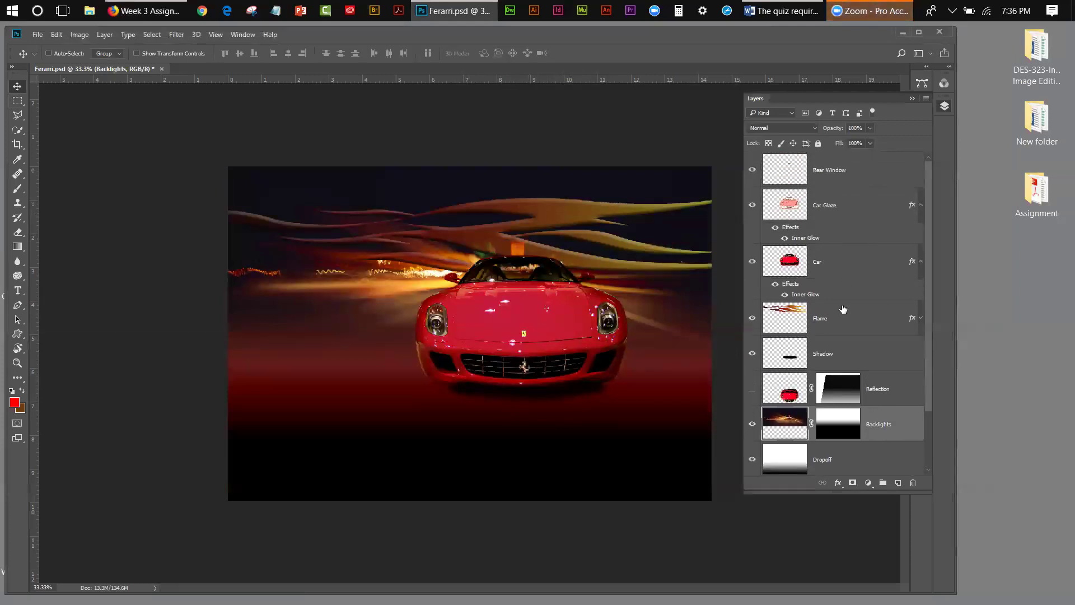
{"action": "left_click", "coordinate": [844, 205]}
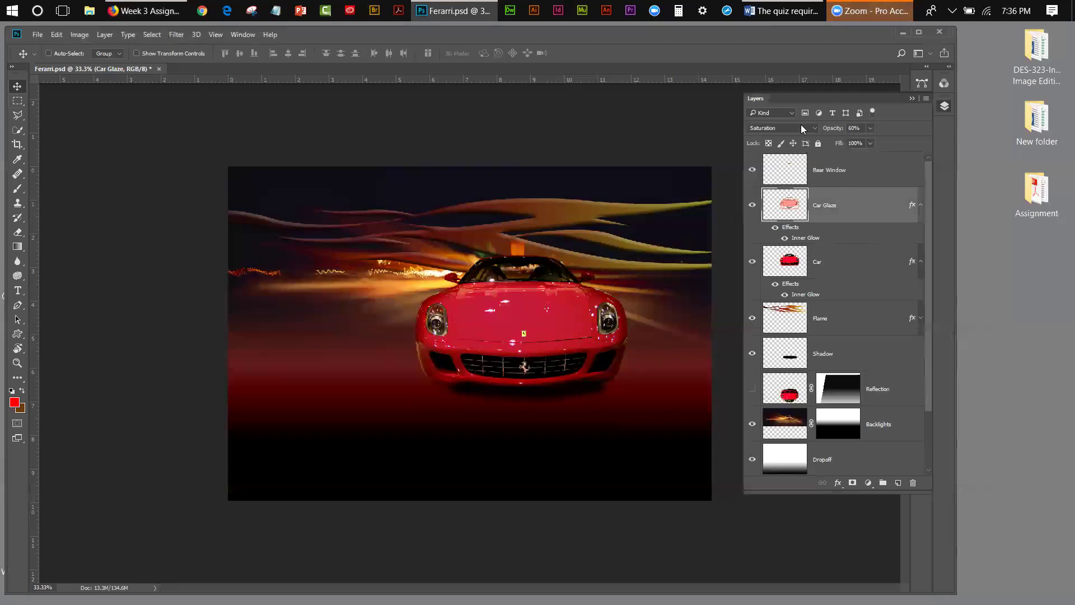
{"action": "left_click", "coordinate": [824, 173]}
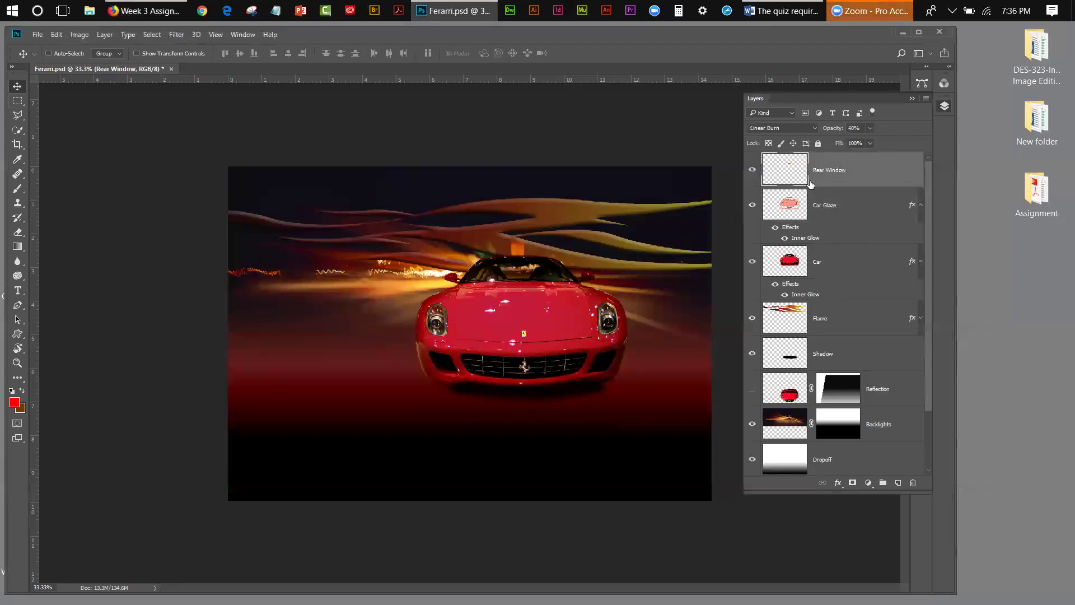
{"action": "left_click", "coordinate": [829, 261]}
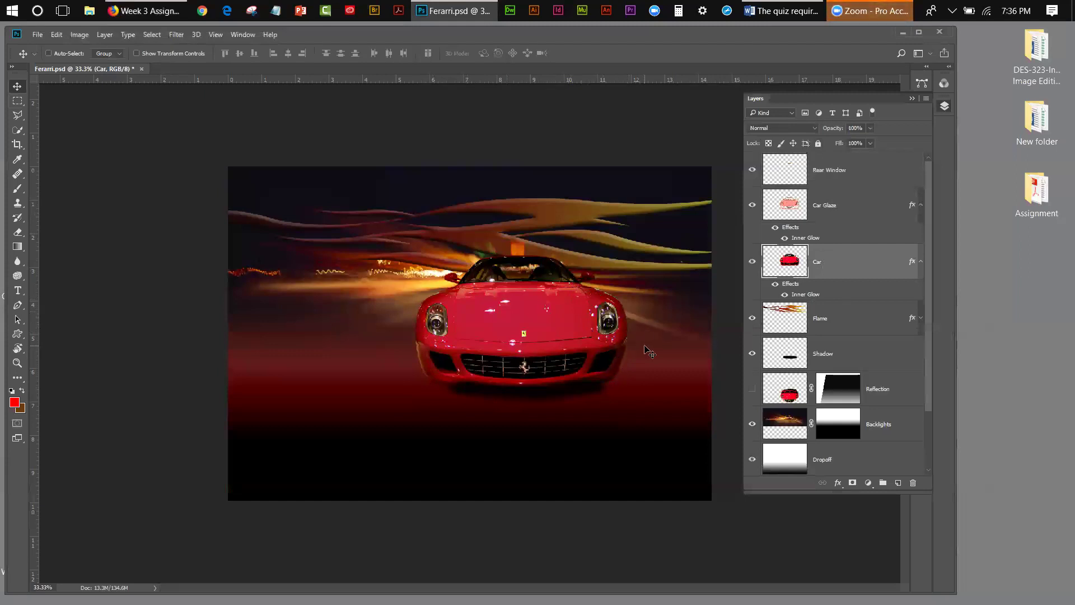
{"action": "left_click", "coordinate": [895, 321]}
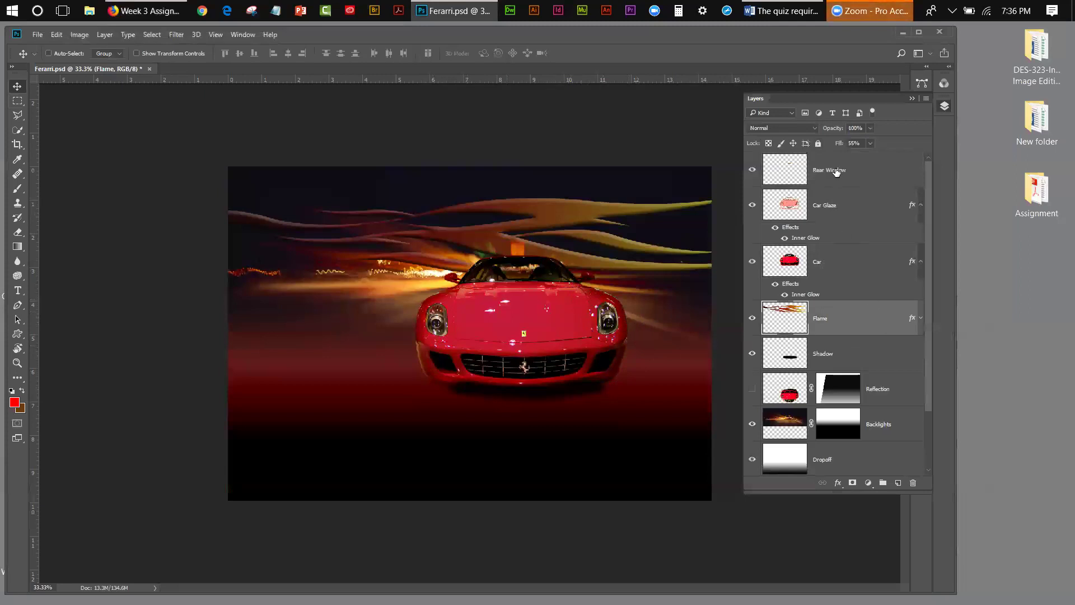
{"action": "left_click", "coordinate": [920, 317]}
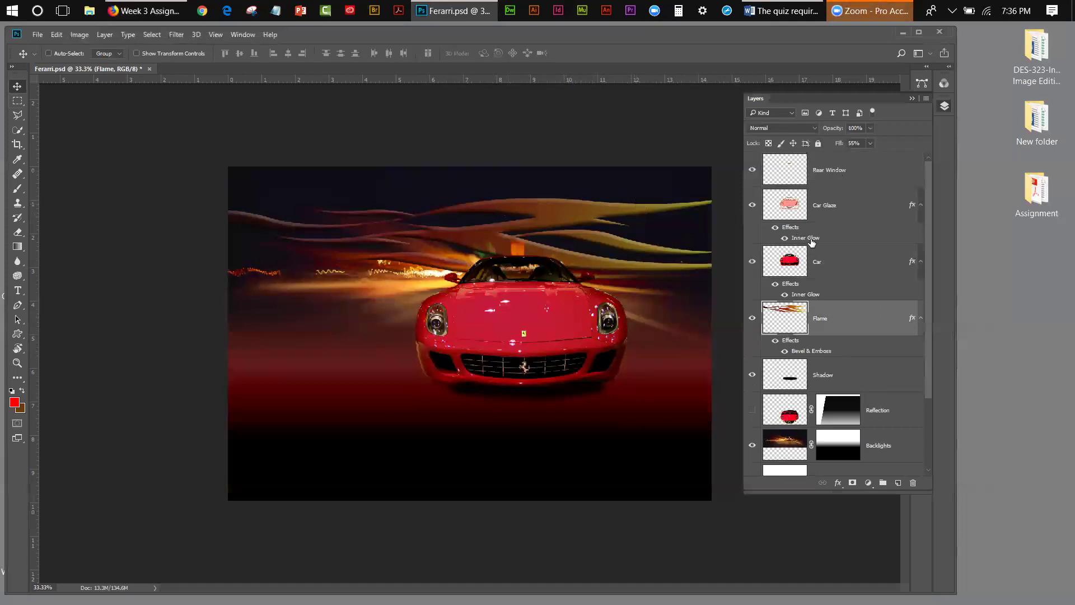
Raise the Flame layer's fill to 100% and compare it with the layer's opacity setting
{"action": "left_click", "coordinate": [869, 143]}
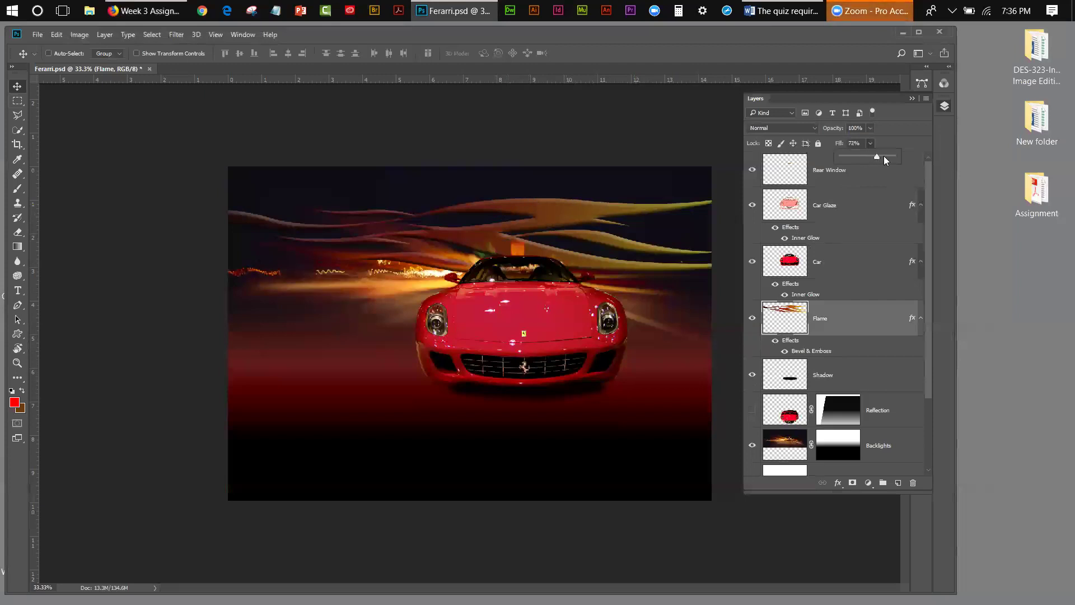
{"action": "left_click_drag", "start_coordinate": [884, 156], "coordinate": [921, 154]}
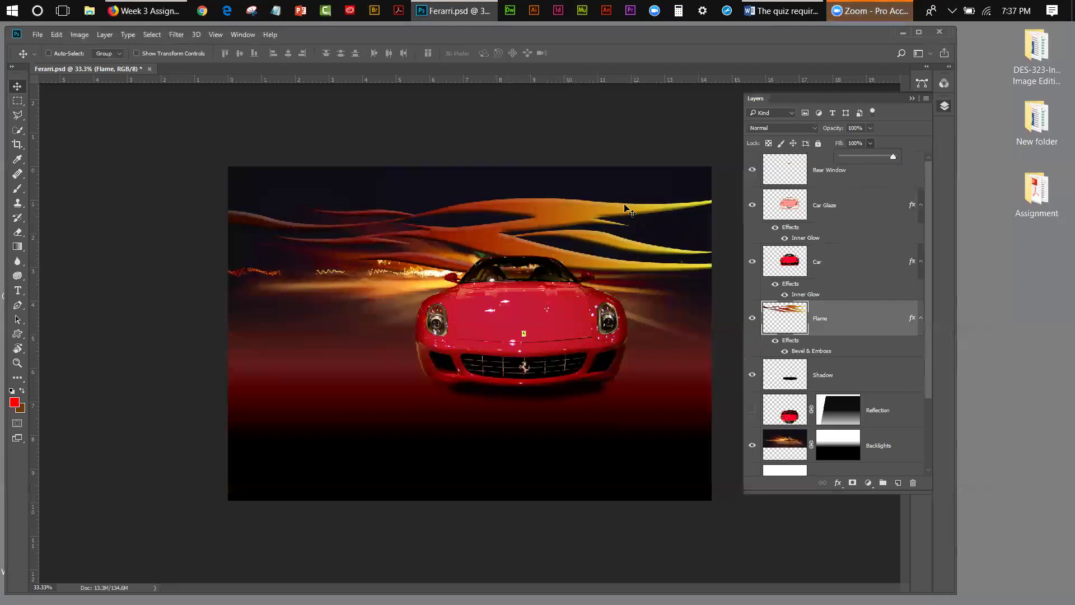
{"action": "left_click", "coordinate": [870, 128]}
{"action": "left_click_drag", "start_coordinate": [871, 142], "coordinate": [926, 130]}
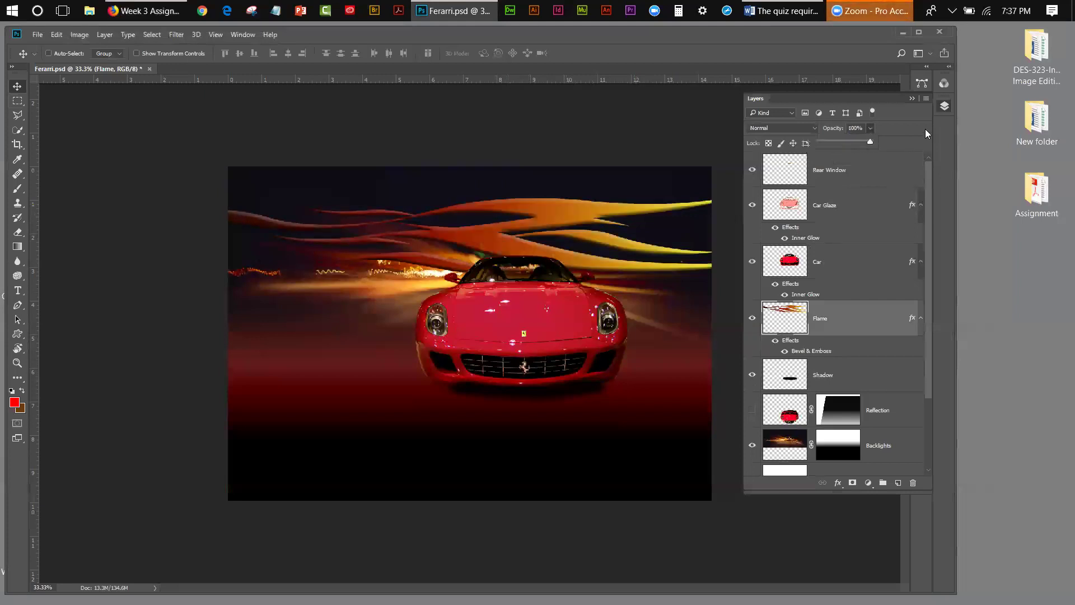
{"action": "left_click", "coordinate": [894, 139]}
Lower the Flame layer's fill to 53% and 0% to isolate its bevel effect, and set it back to 55%
{"action": "left_click", "coordinate": [870, 143]}
{"action": "left_click_drag", "start_coordinate": [869, 158], "coordinate": [845, 162]}
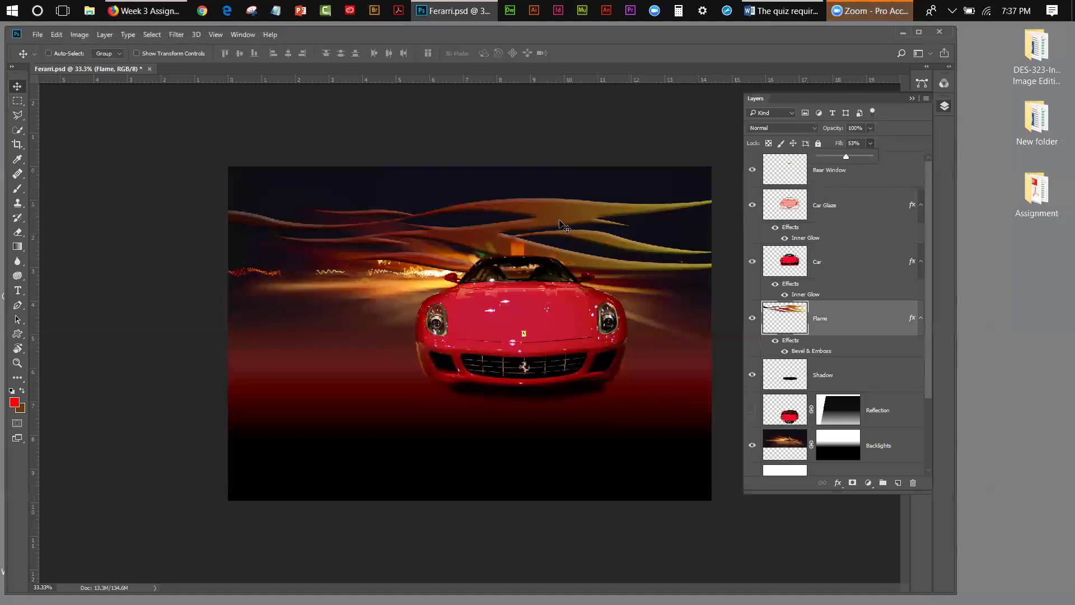
{"action": "left_click_drag", "start_coordinate": [846, 158], "coordinate": [808, 163]}
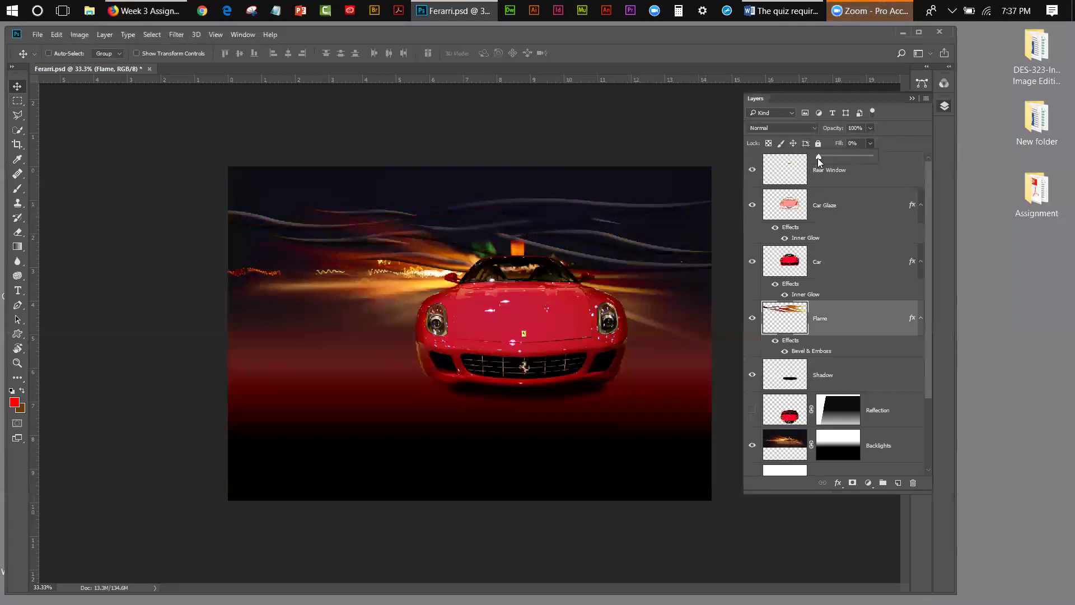
{"action": "left_click", "coordinate": [847, 155]}
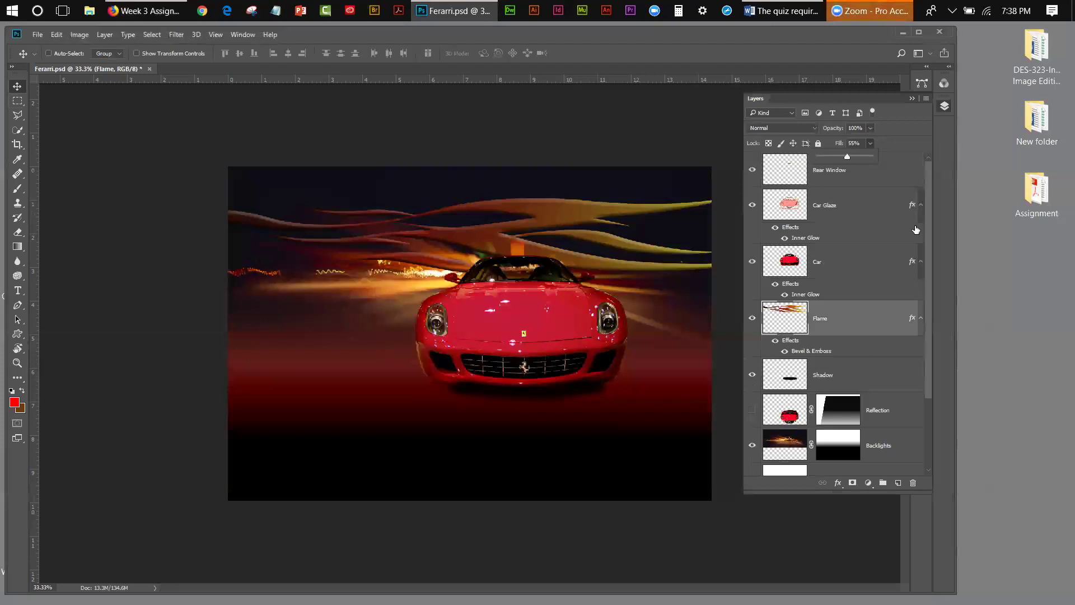
Close Ferarri.psd without saving, and open Massage-2.psd with its layer list displayed
{"action": "left_click", "coordinate": [149, 68]}
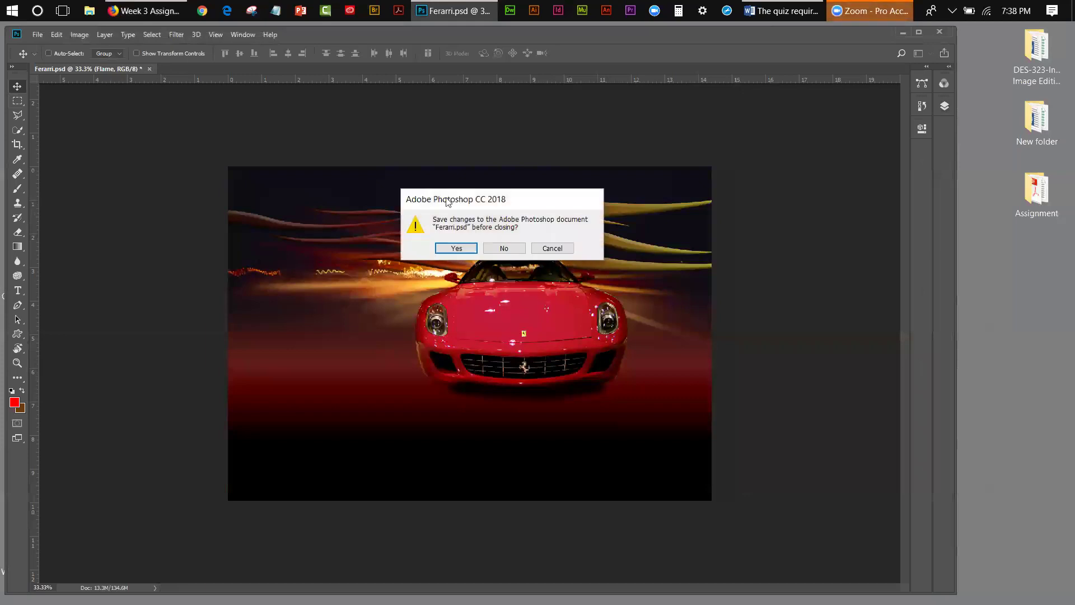
{"action": "left_click", "coordinate": [495, 249]}
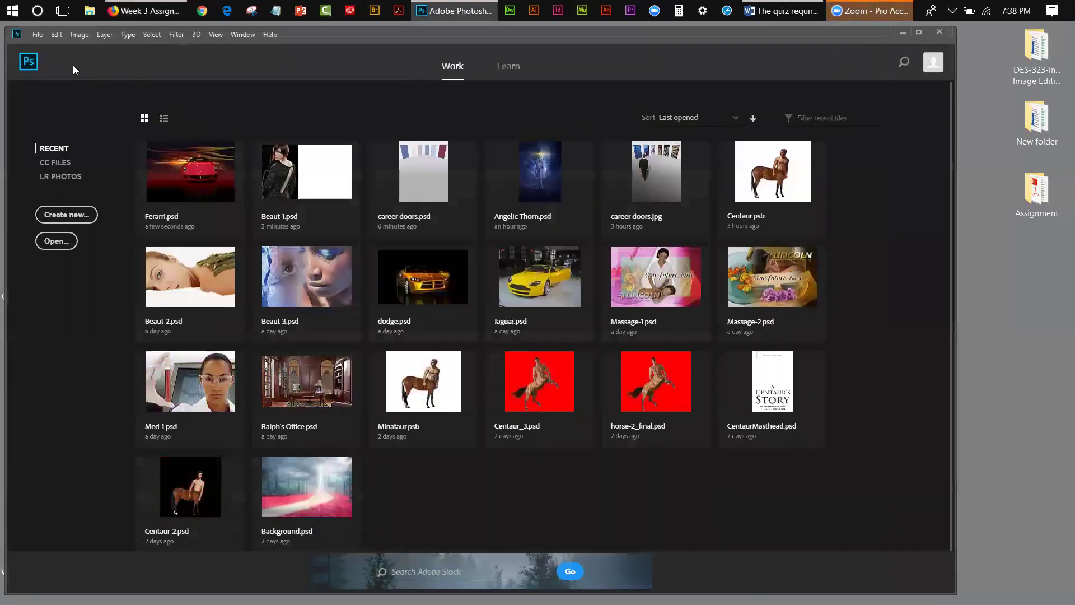
{"action": "left_click", "coordinate": [39, 35]}
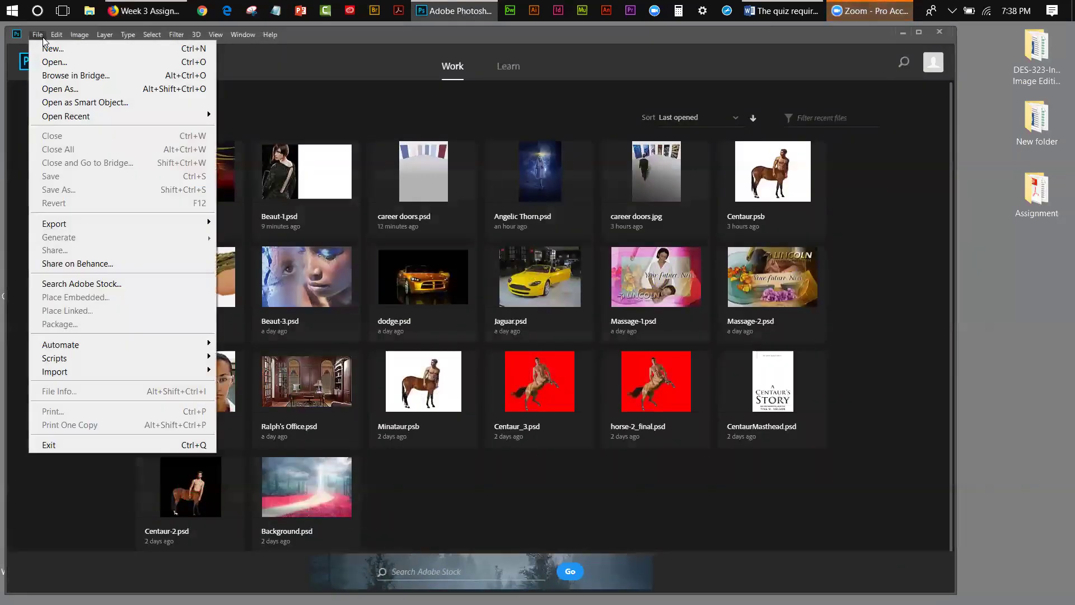
{"action": "left_click", "coordinate": [55, 61]}
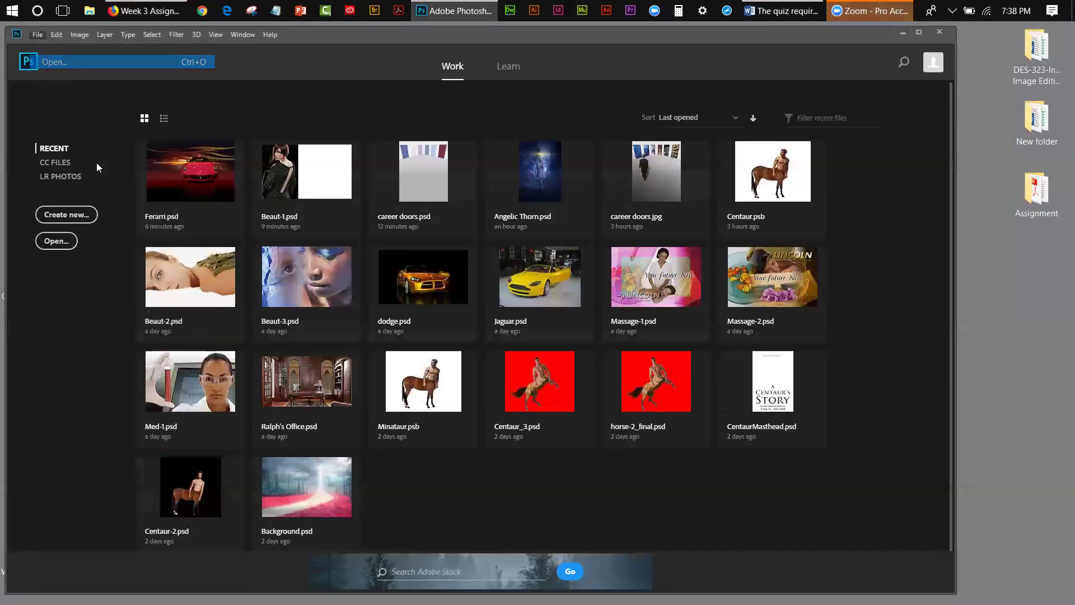
{"action": "double_click", "coordinate": [158, 199]}
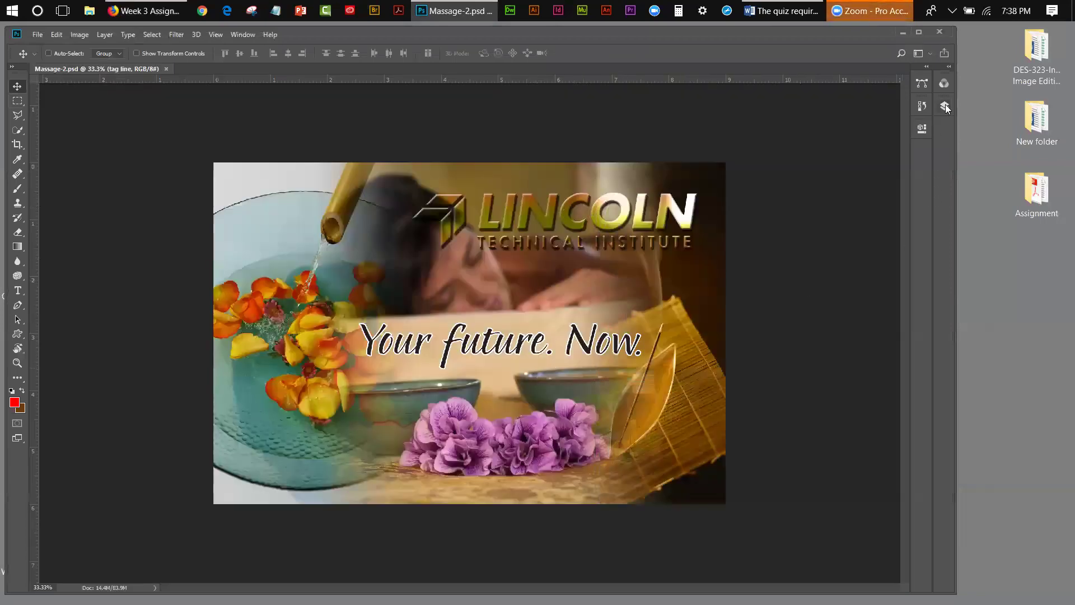
{"action": "left_click", "coordinate": [945, 106]}
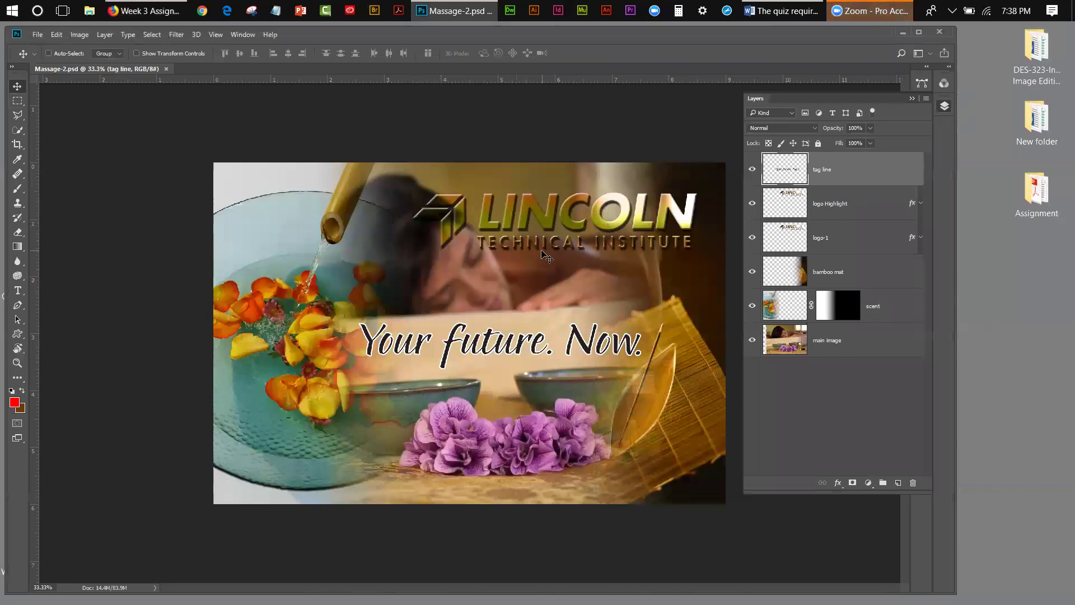
Hide the tag line, logo Highlight and logo-1 layers, comparing the logo with and without its highlight
{"action": "left_click", "coordinate": [752, 171]}
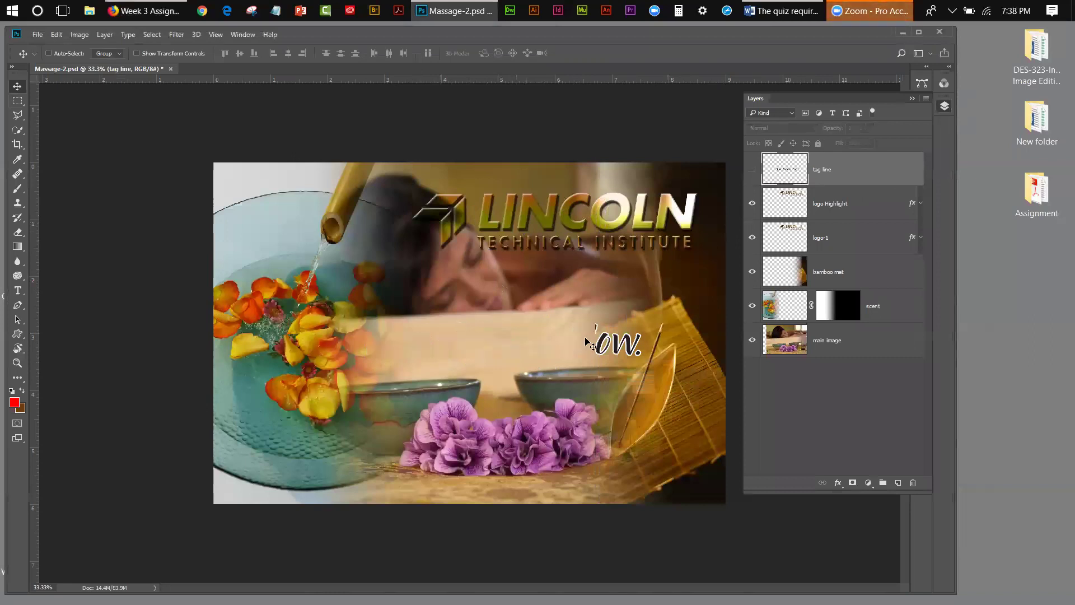
{"action": "left_click", "coordinate": [753, 204]}
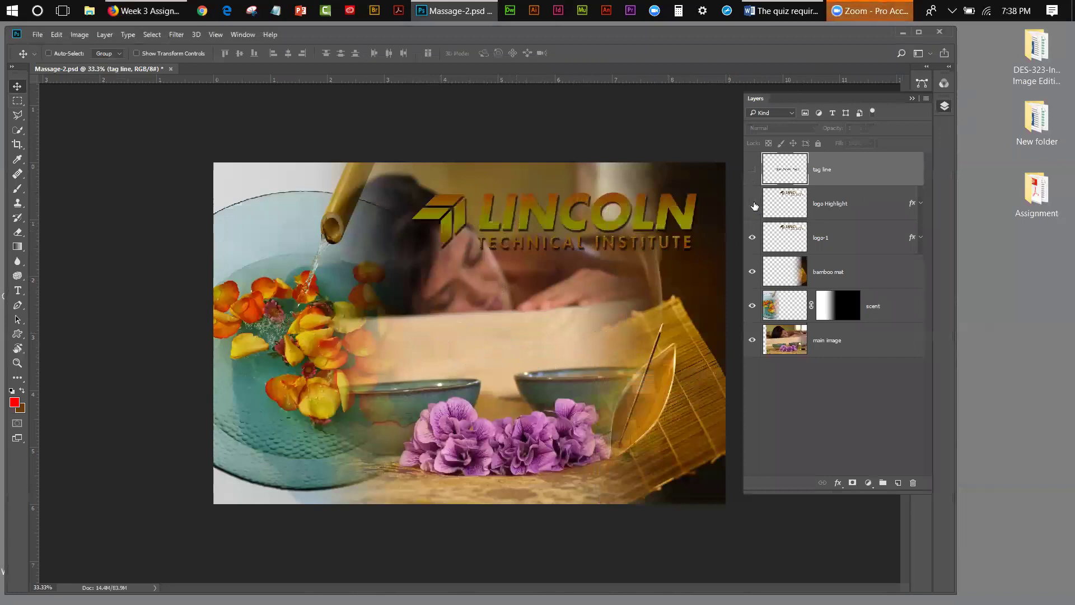
{"action": "left_click", "coordinate": [752, 204]}
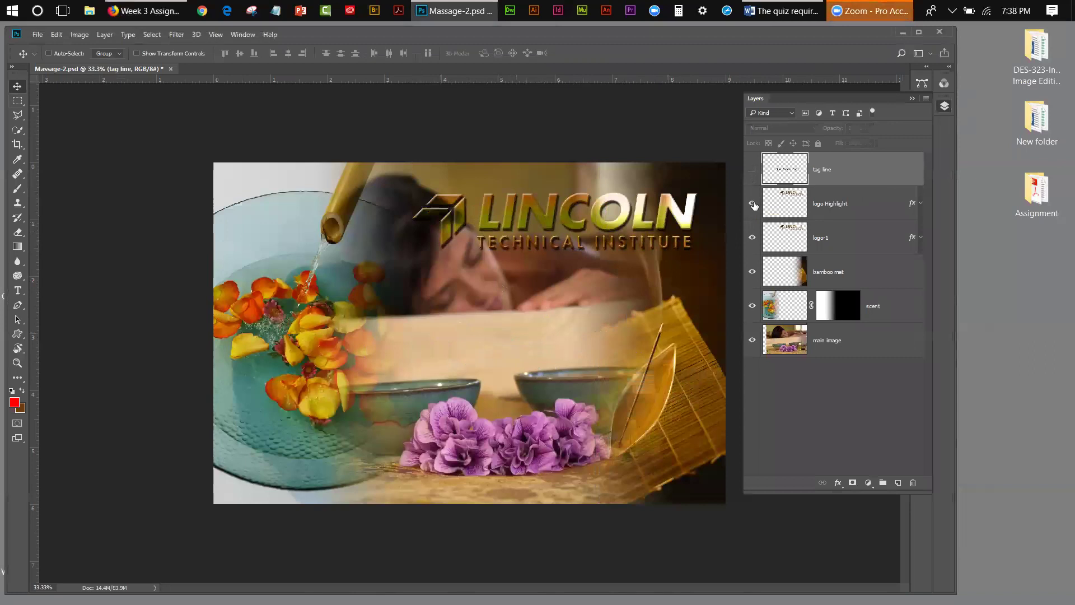
{"action": "left_click", "coordinate": [752, 204]}
{"action": "left_click", "coordinate": [752, 238]}
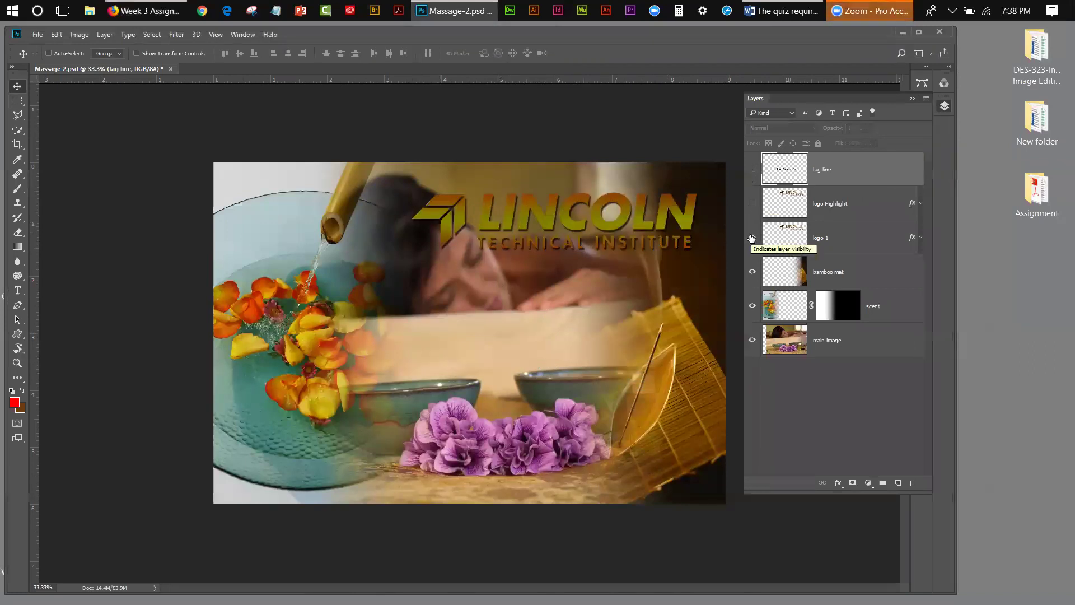
{"action": "left_click", "coordinate": [752, 237]}
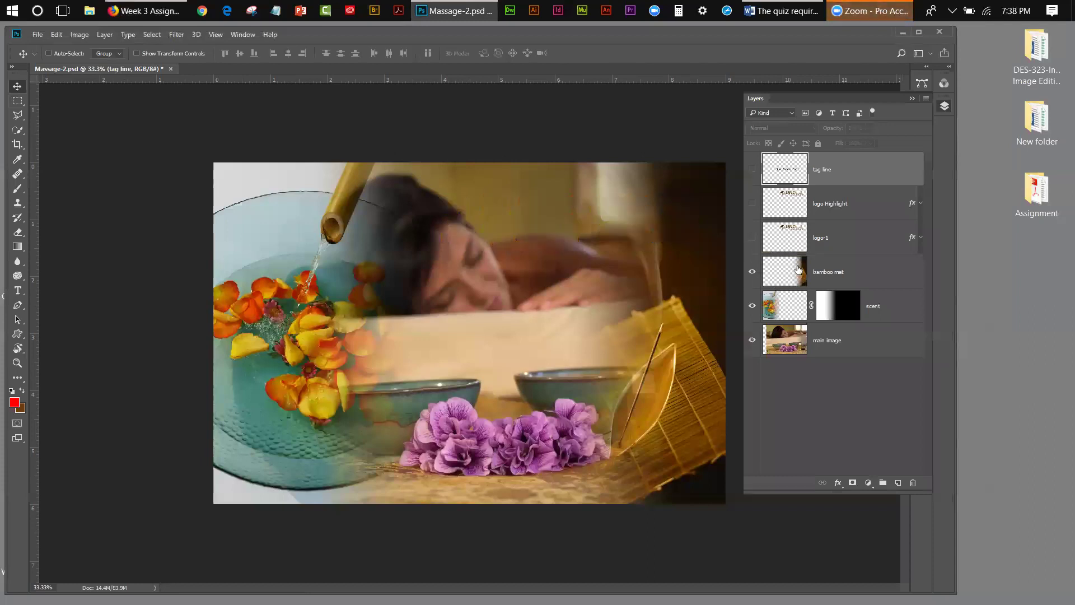
Toggle the bamboo mat layer, and hide the scent and bamboo mat layers to isolate the main image
{"action": "left_click", "coordinate": [753, 272]}
{"action": "left_click", "coordinate": [753, 272]}
{"action": "left_click", "coordinate": [753, 305]}
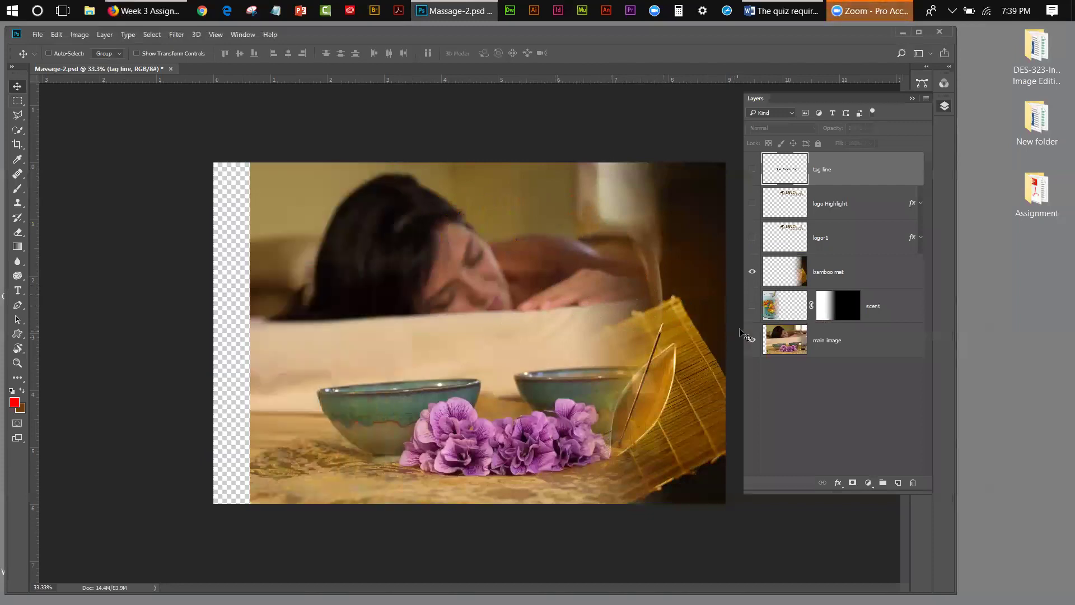
{"action": "left_click", "coordinate": [752, 272]}
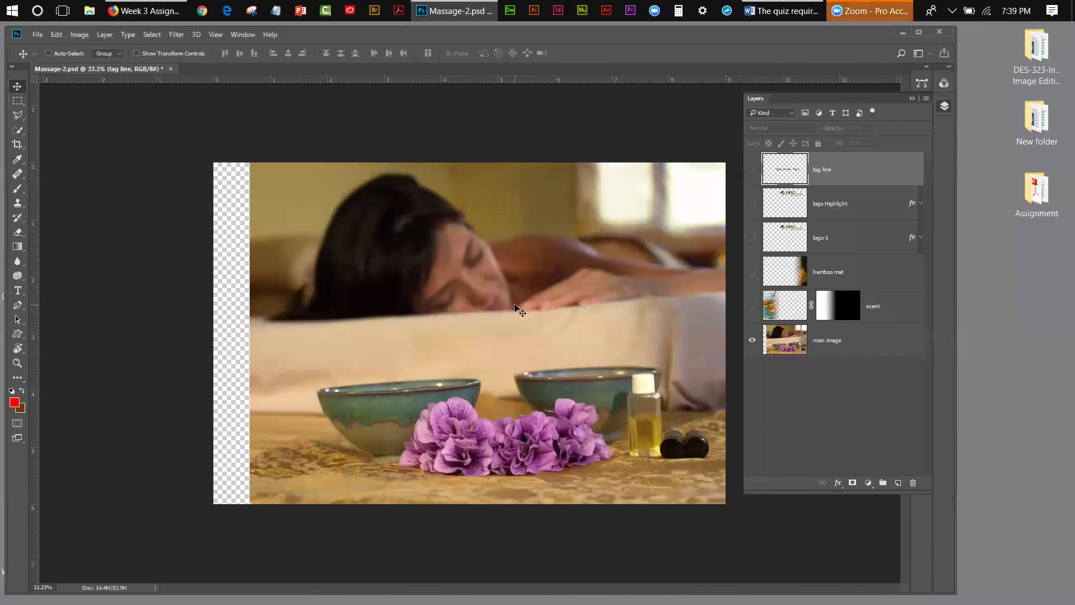
Show the scent, bamboo mat, logo-1, logo Highlight and tag line layers in turn to rebuild the composite
{"action": "left_click", "coordinate": [752, 306]}
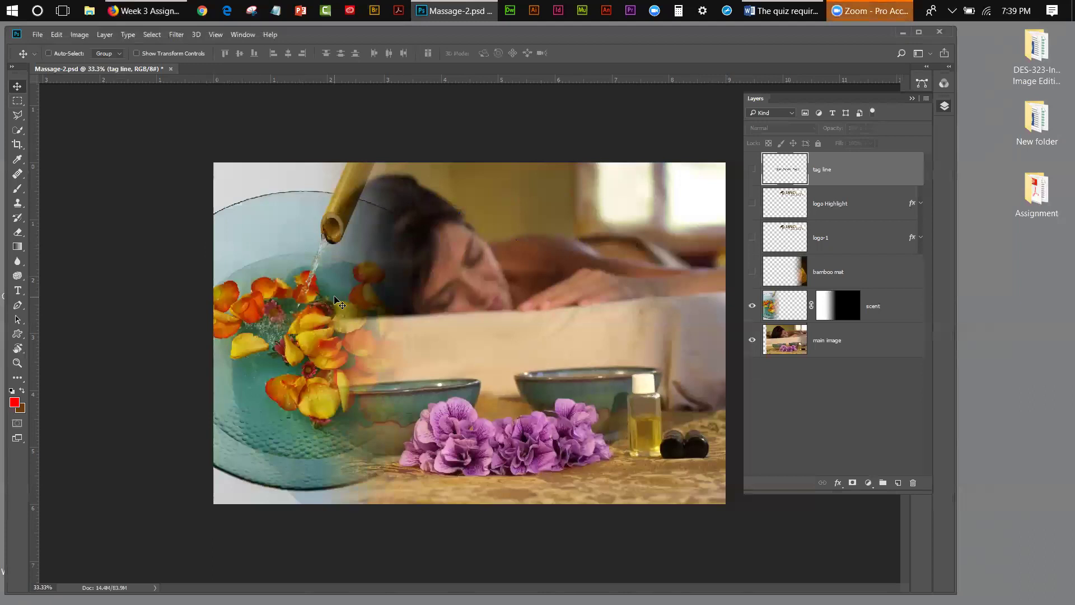
{"action": "left_click", "coordinate": [752, 271]}
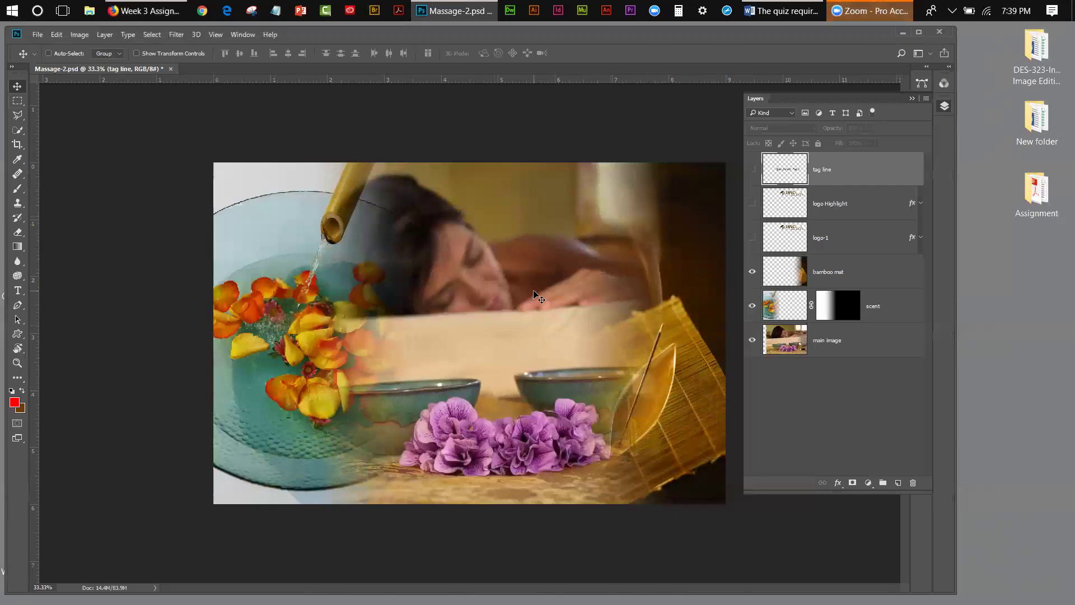
{"action": "left_click", "coordinate": [752, 238]}
{"action": "left_click", "coordinate": [752, 203]}
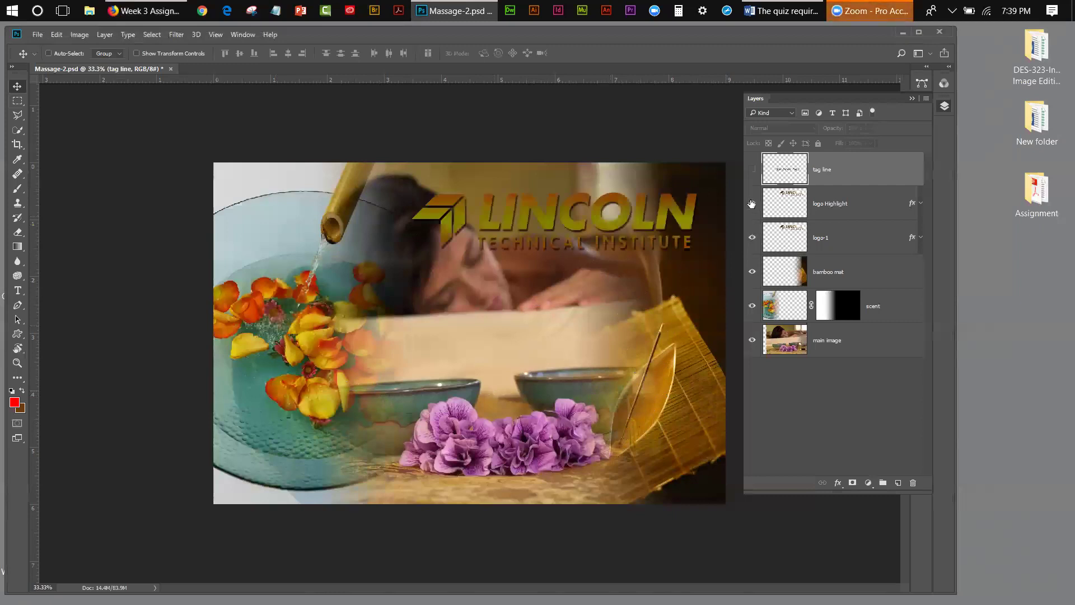
{"action": "left_click", "coordinate": [752, 169]}
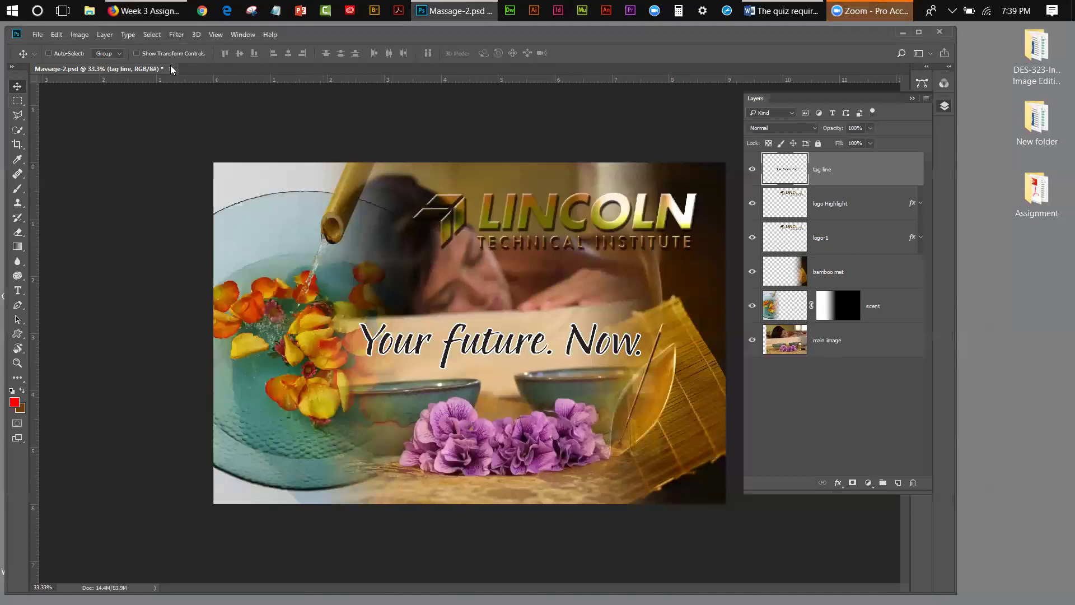
Collapse the layer list and close Massage-2.psd without saving
{"action": "key", "text": "F7"}
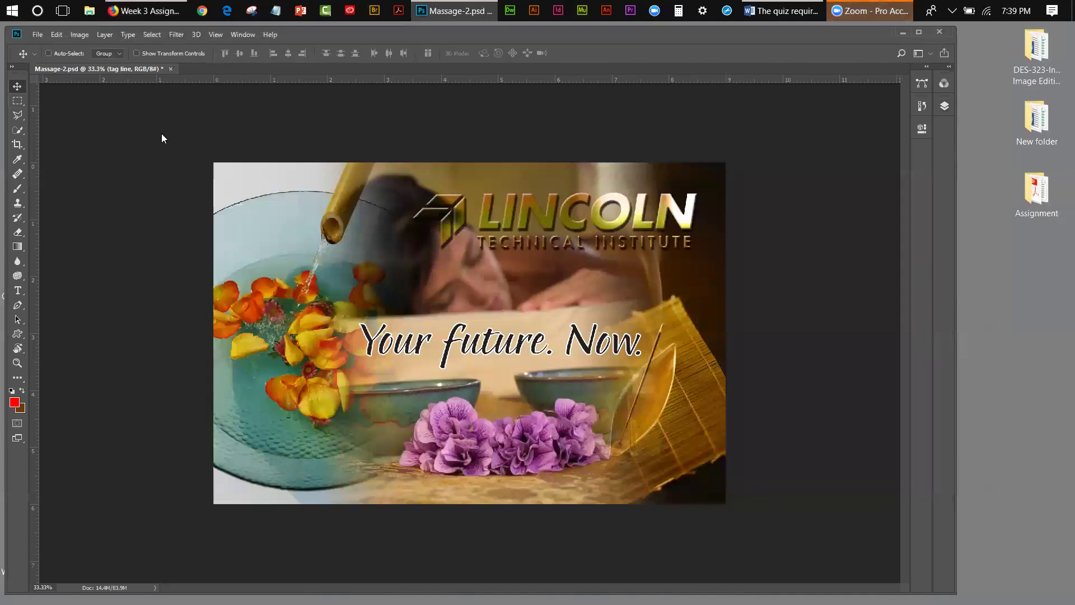
{"action": "left_click", "coordinate": [171, 68]}
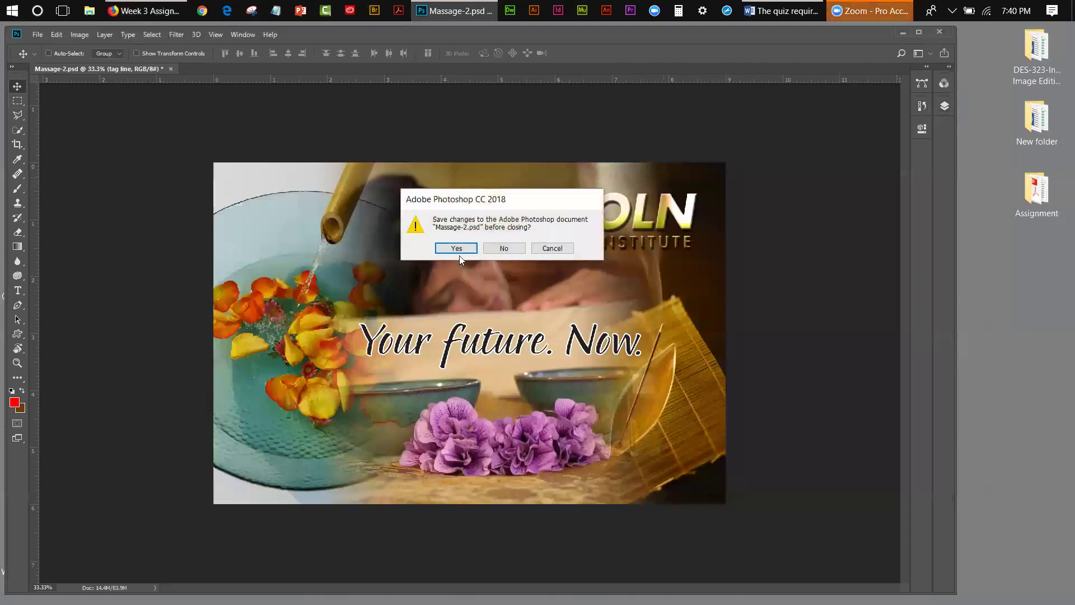
{"action": "left_click", "coordinate": [493, 250]}
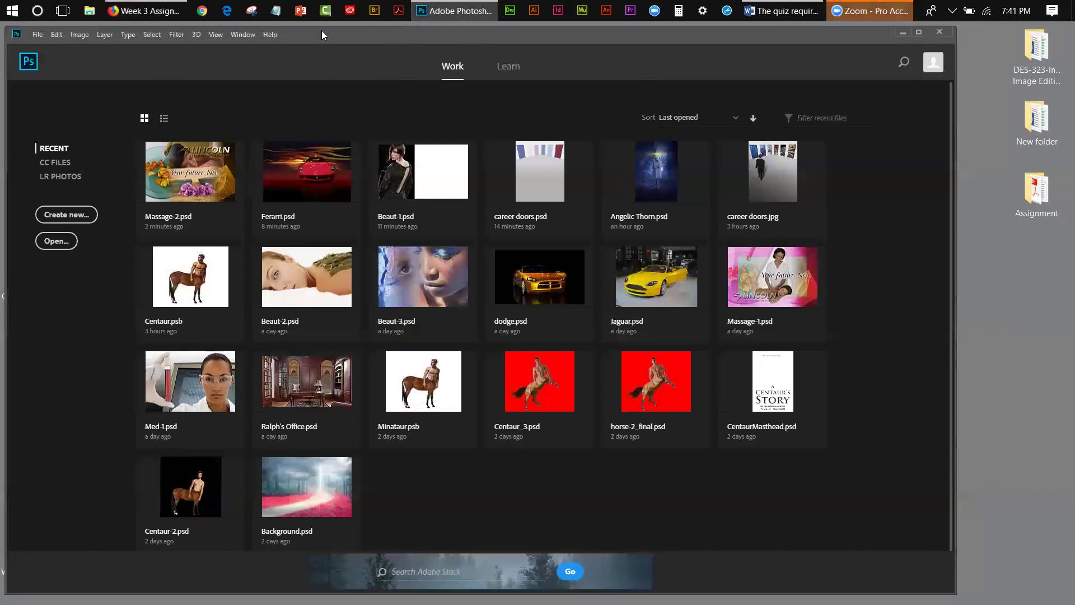
Browse for a file to open in the save folder inside Week 3's Human folder
{"action": "left_click", "coordinate": [38, 34]}
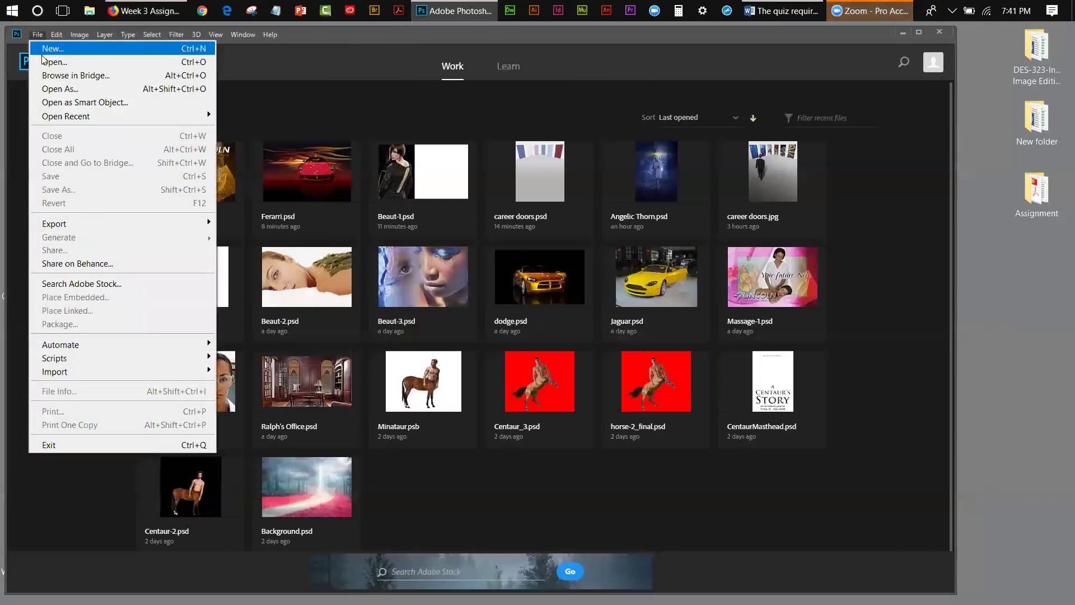
{"action": "left_click", "coordinate": [44, 62]}
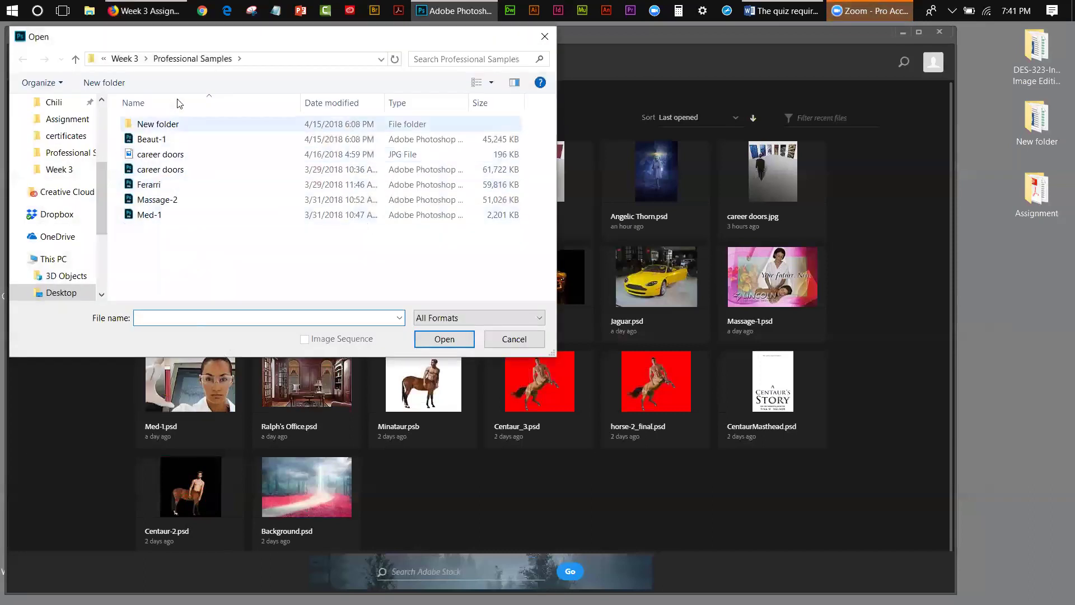
{"action": "left_click", "coordinate": [124, 59]}
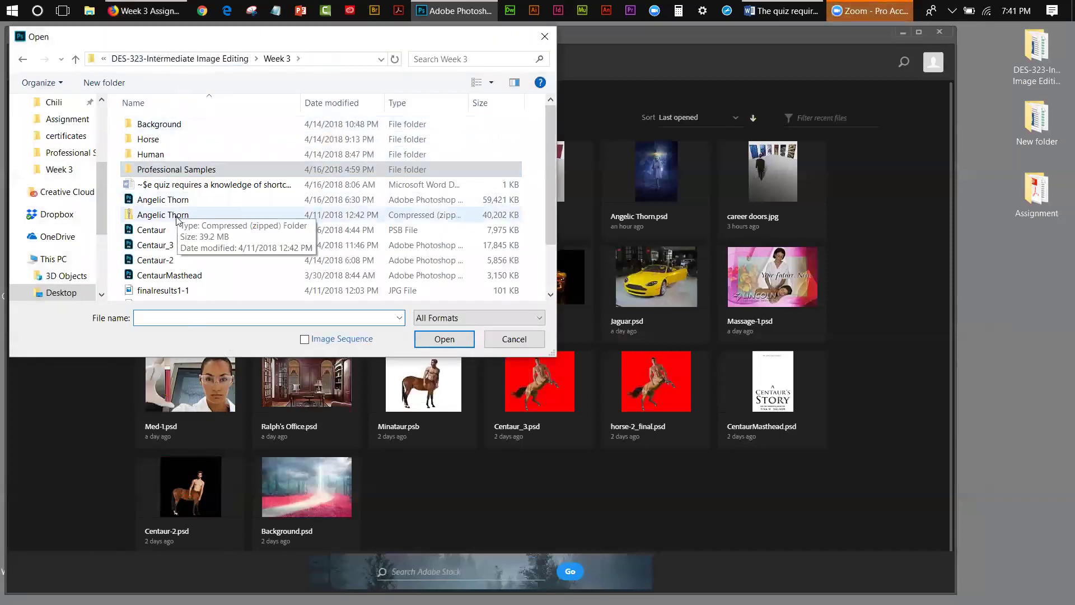
{"action": "double_click", "coordinate": [158, 154]}
{"action": "double_click", "coordinate": [153, 125]}
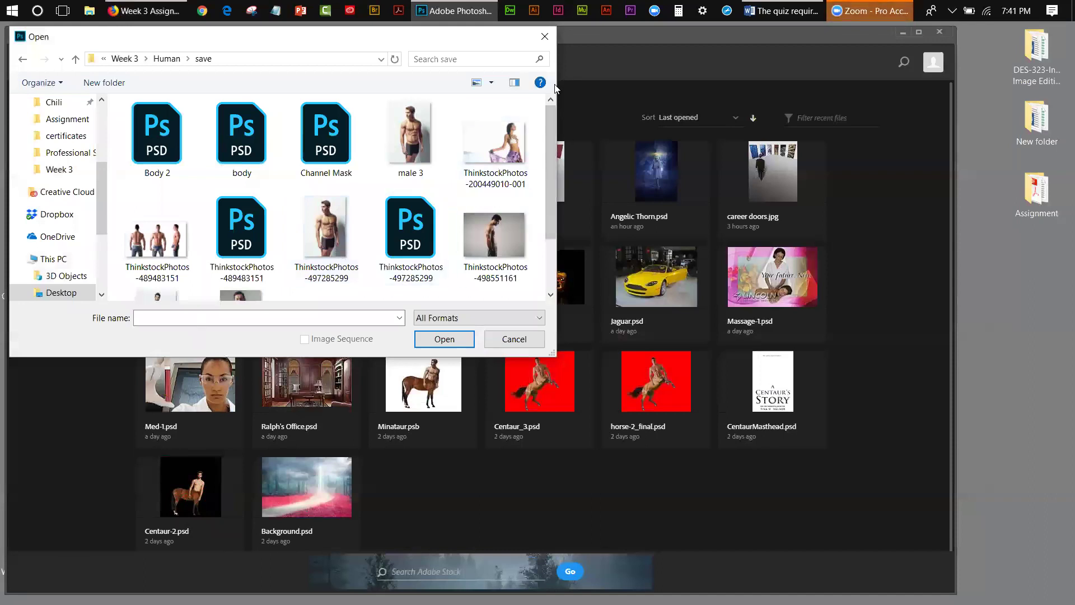
{"action": "left_click_drag", "start_coordinate": [559, 79], "coordinate": [876, 302]}
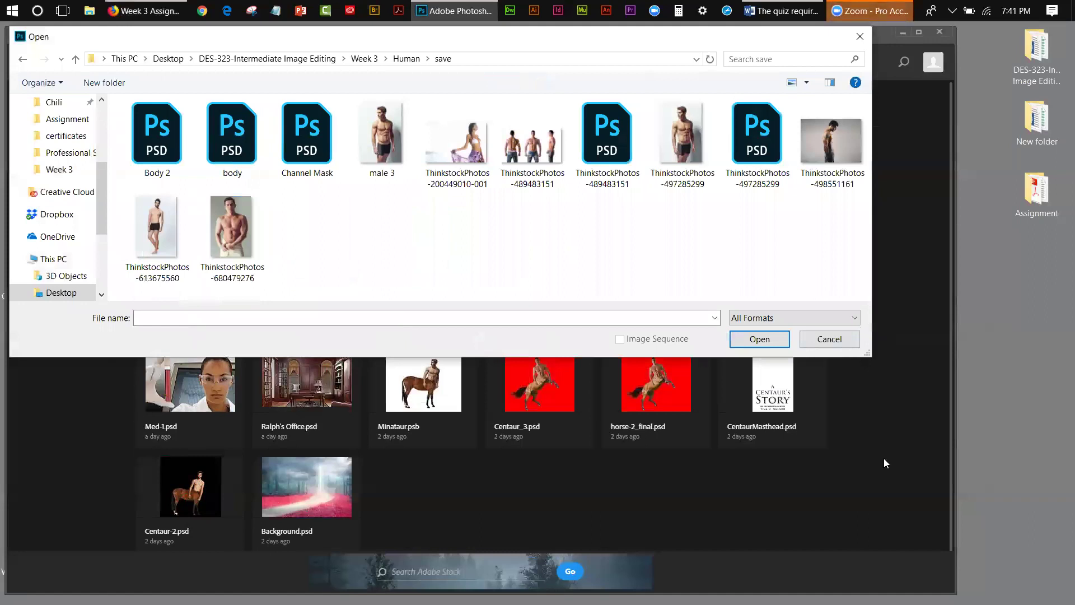
{"action": "left_click_drag", "start_coordinate": [885, 463], "coordinate": [884, 474]}
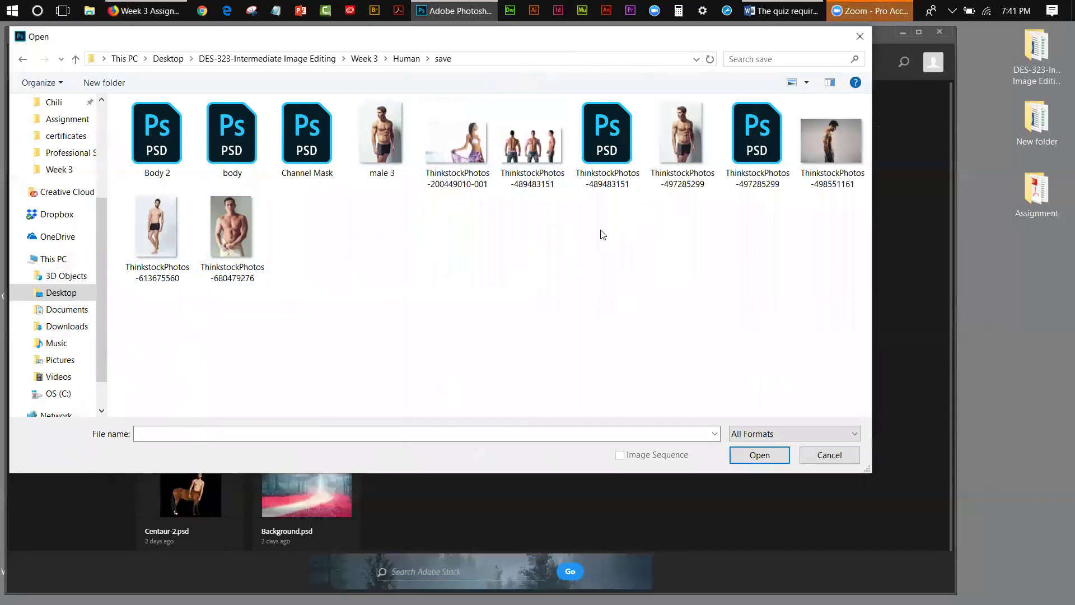
{"action": "double_click", "coordinate": [463, 141]}
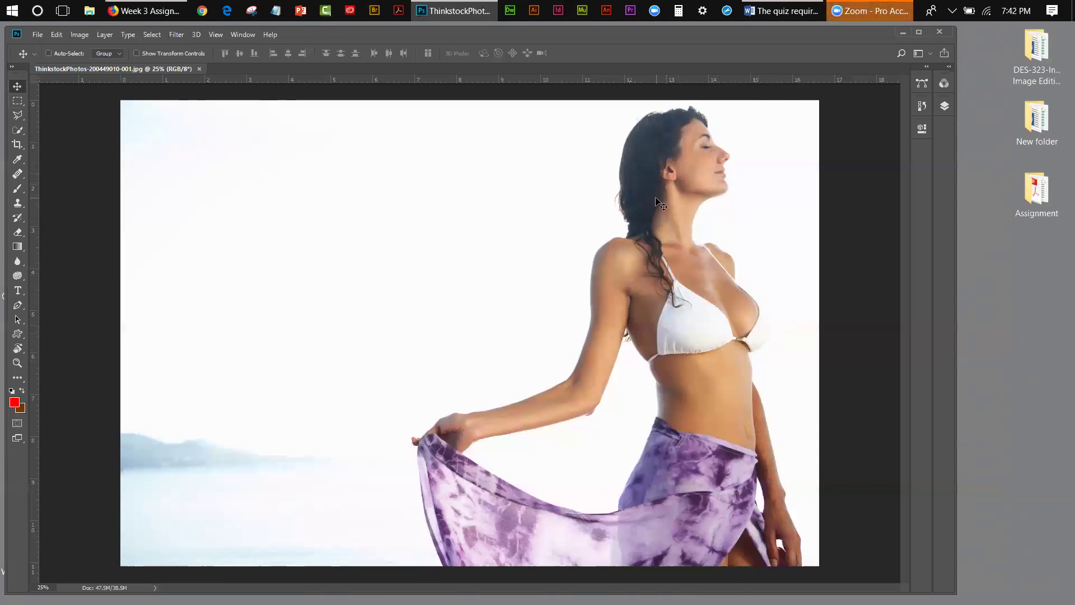
{"action": "left_click", "coordinate": [200, 68]}
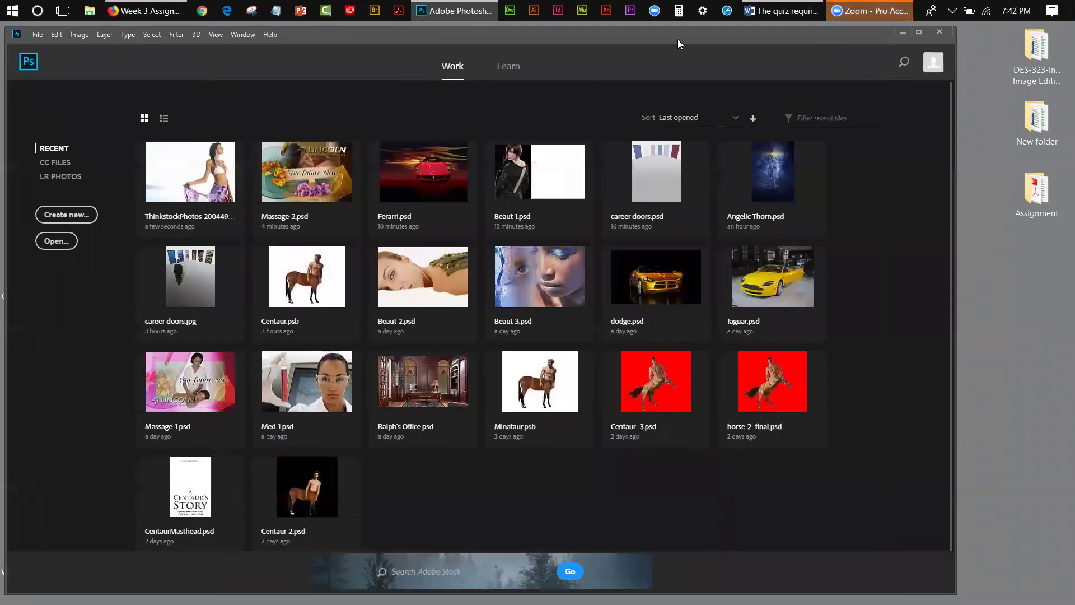
{"action": "left_click_drag", "start_coordinate": [678, 44], "coordinate": [728, 194]}
{"action": "left_click", "coordinate": [143, 11]}
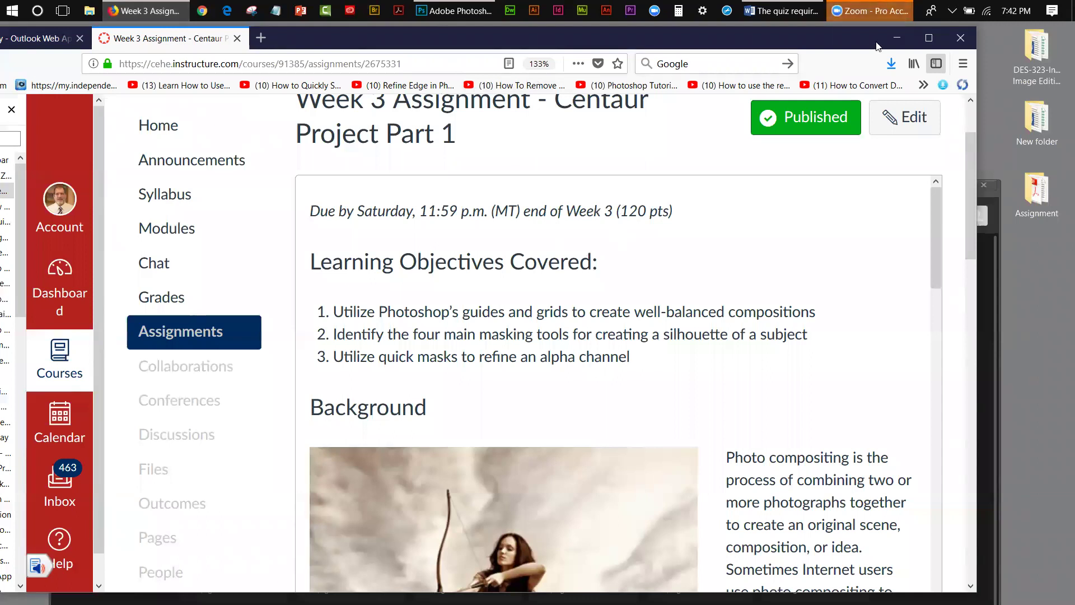
Put the browser away and open the save folder inside Week 3's Human folder in File Explorer
{"action": "left_click", "coordinate": [895, 38]}
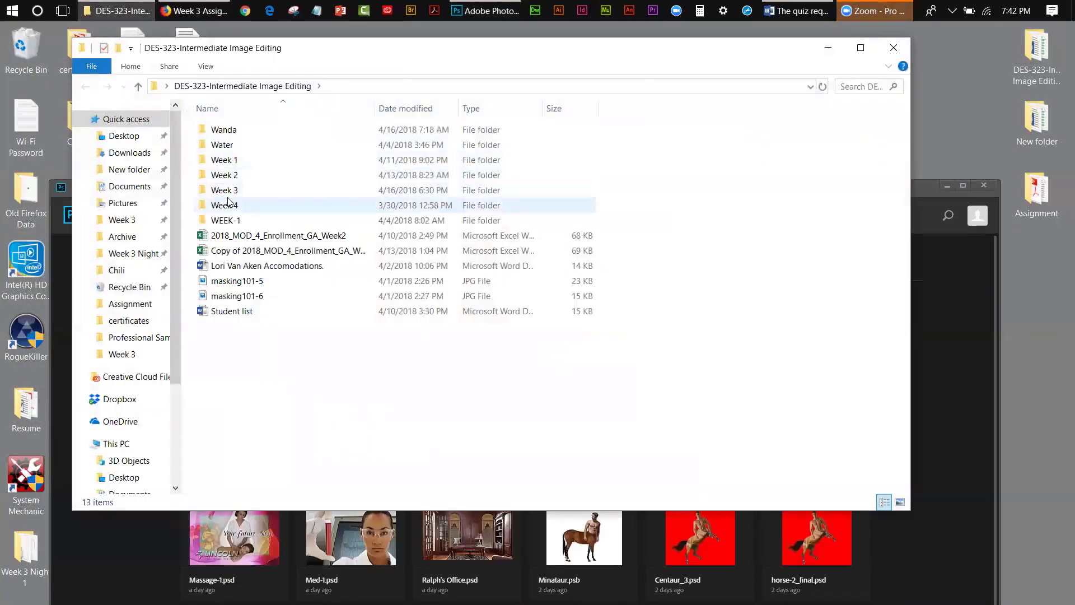
{"action": "left_click", "coordinate": [226, 191]}
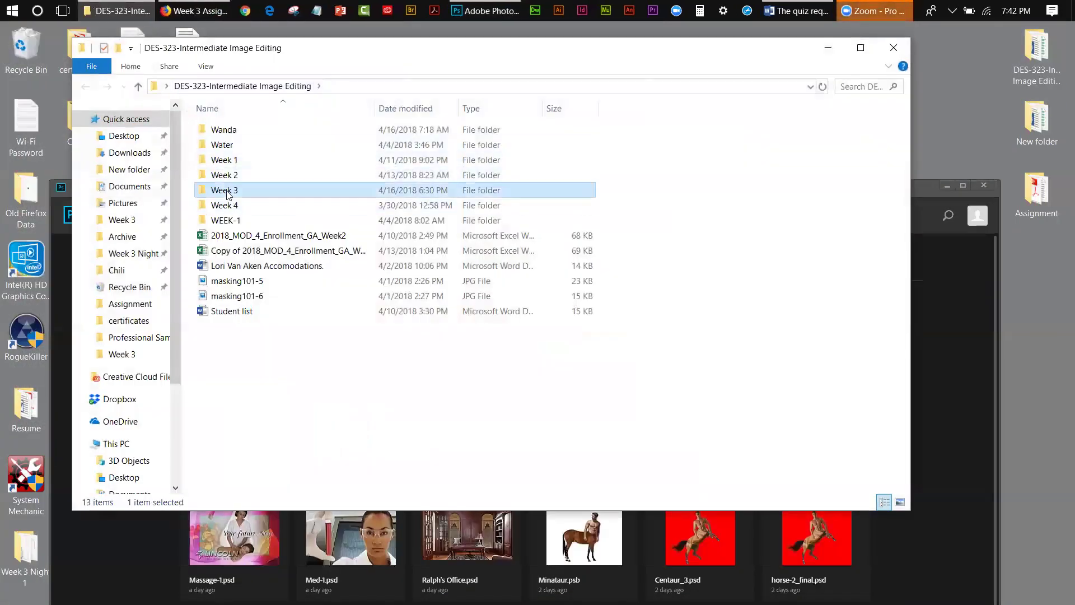
{"action": "double_click", "coordinate": [227, 191]}
{"action": "double_click", "coordinate": [335, 161]}
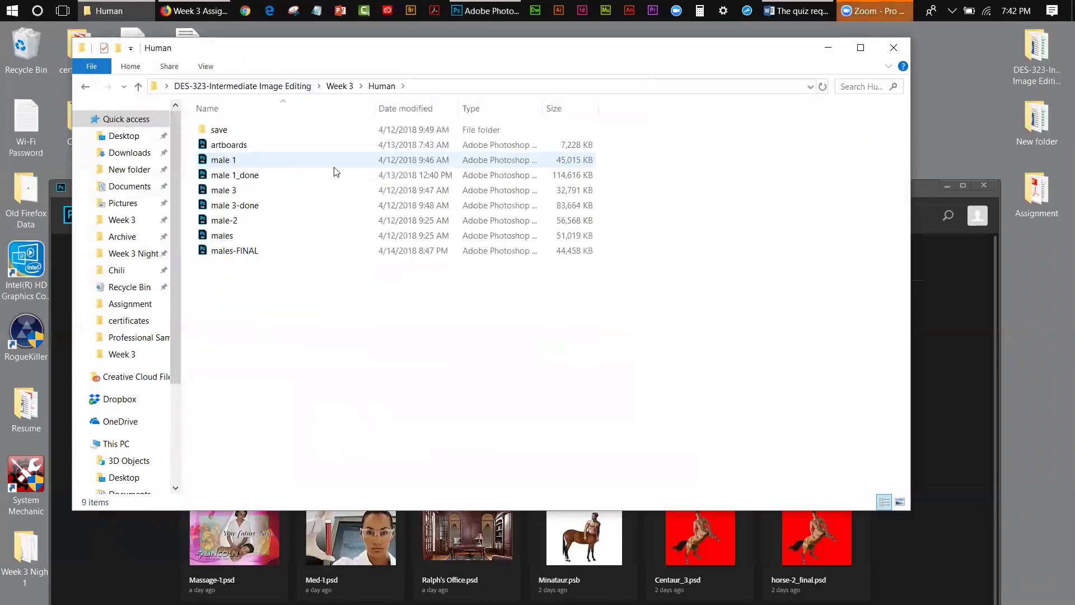
{"action": "double_click", "coordinate": [225, 130]}
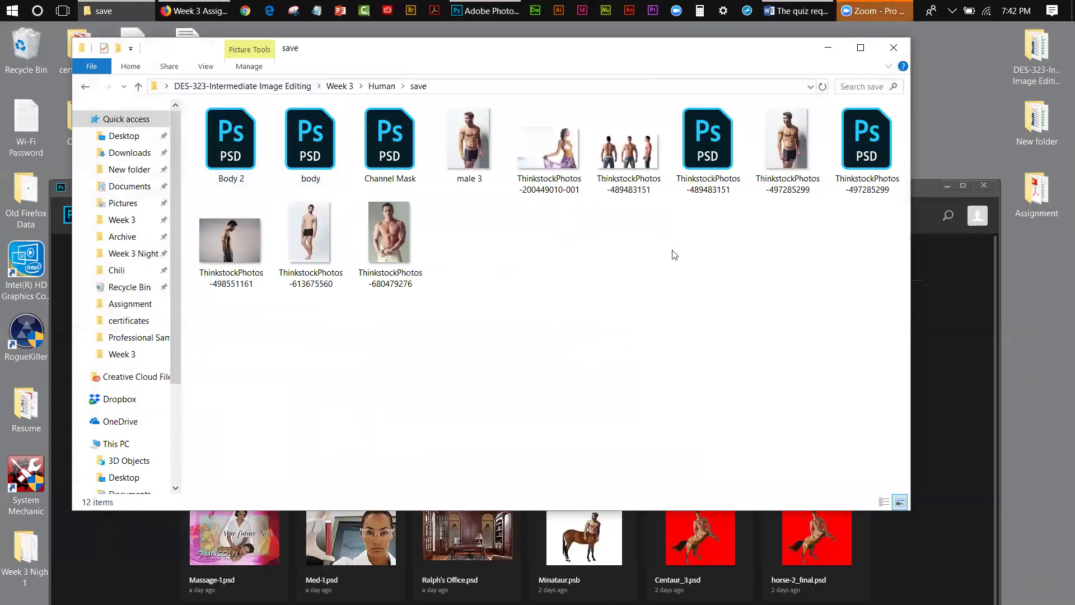
Preview the ThinkstockPhotos-498551161 side-view photo of the man in grey pants and close it
{"action": "left_click", "coordinate": [218, 257]}
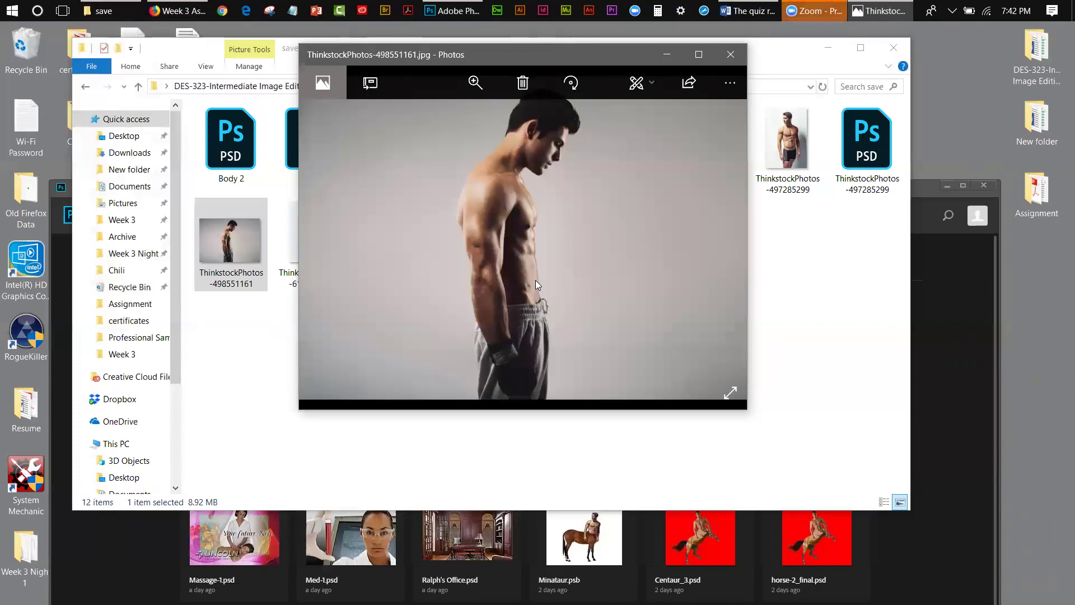
{"action": "left_click", "coordinate": [731, 55]}
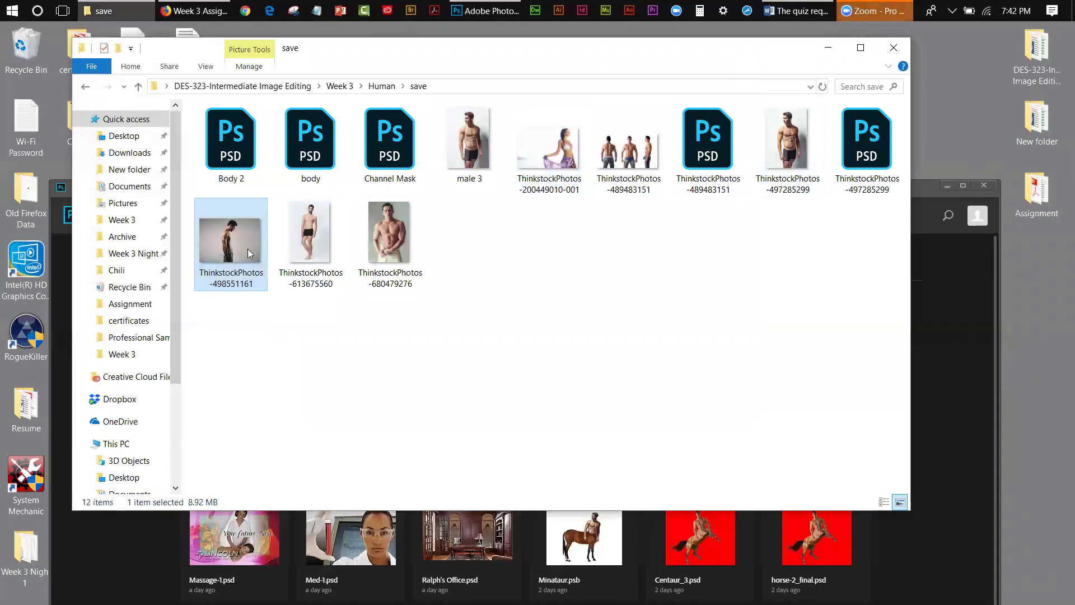
{"action": "left_click", "coordinate": [664, 287]}
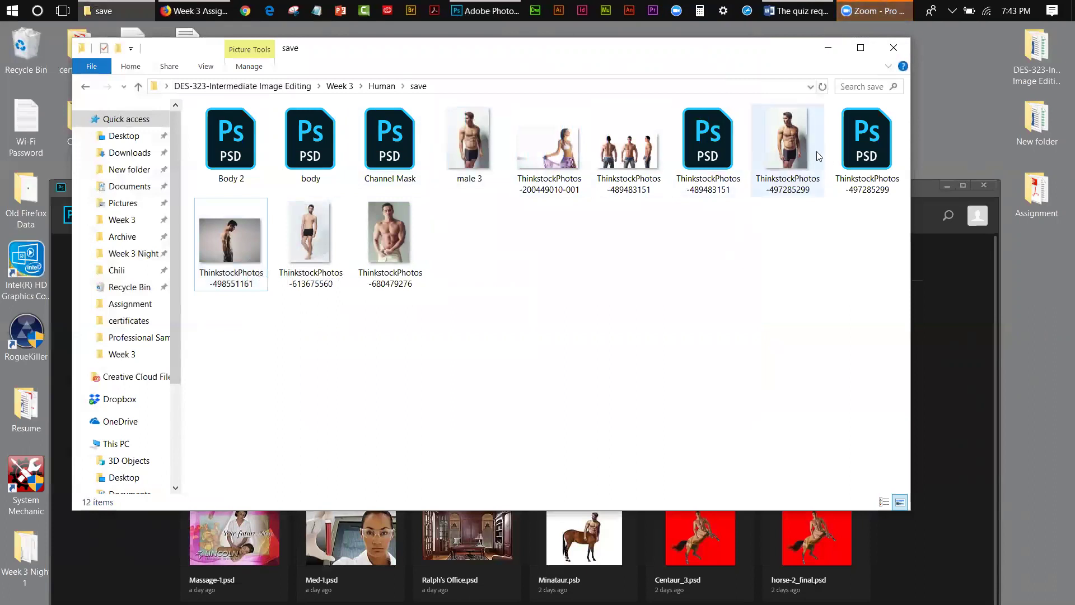
Preview the male photos ThinkstockPhotos-497285299 and ThinkstockPhotos-613675560 one after the other, closing each one
{"action": "left_click", "coordinate": [797, 151]}
{"action": "double_click", "coordinate": [797, 148]}
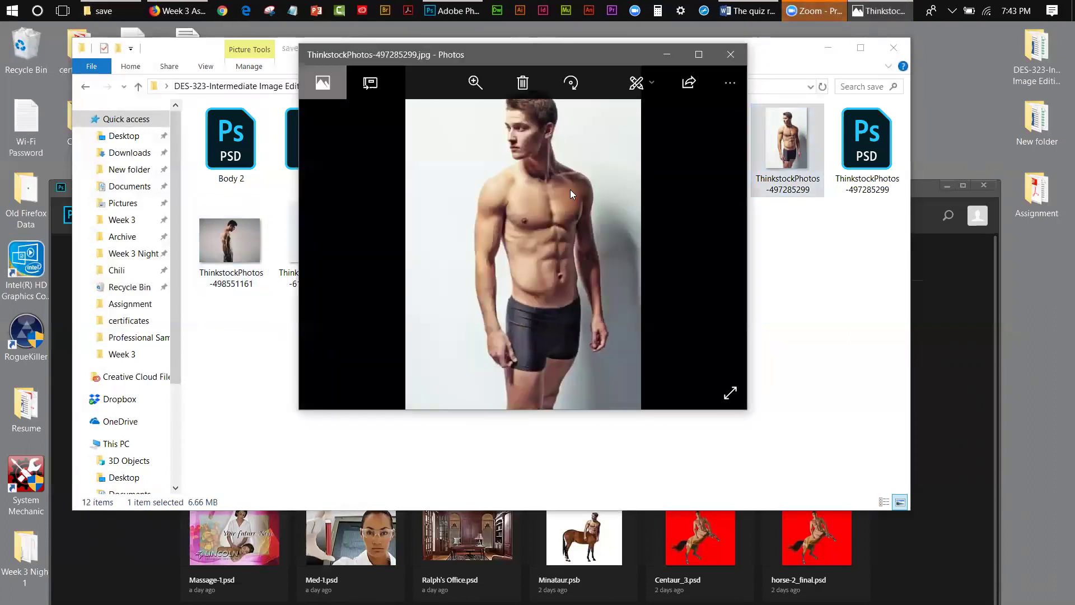
{"action": "left_click", "coordinate": [730, 54]}
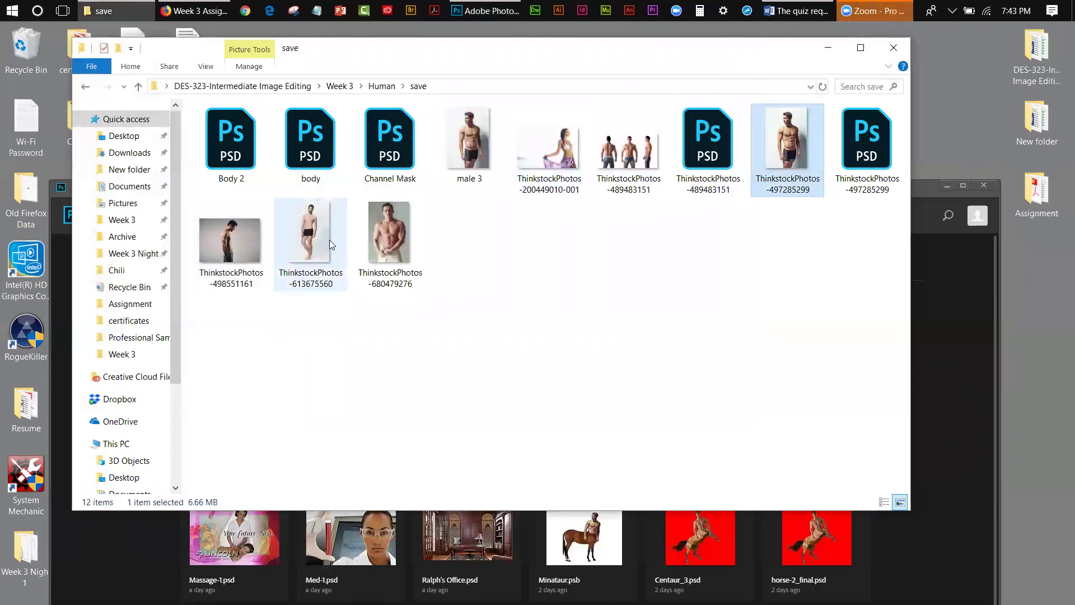
{"action": "left_click", "coordinate": [320, 244]}
{"action": "double_click", "coordinate": [321, 245]}
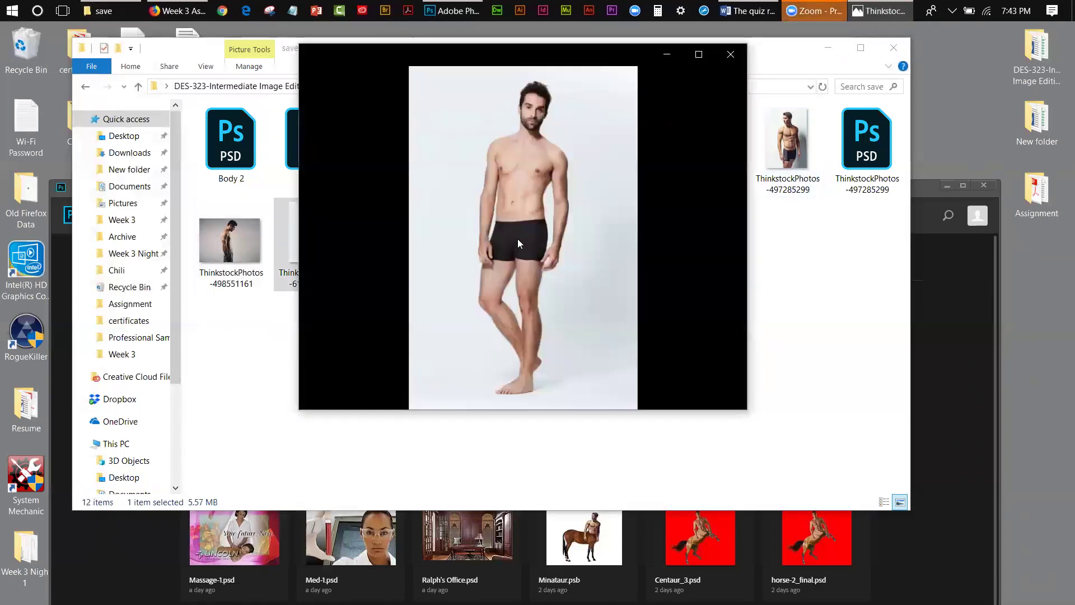
{"action": "left_click", "coordinate": [731, 55]}
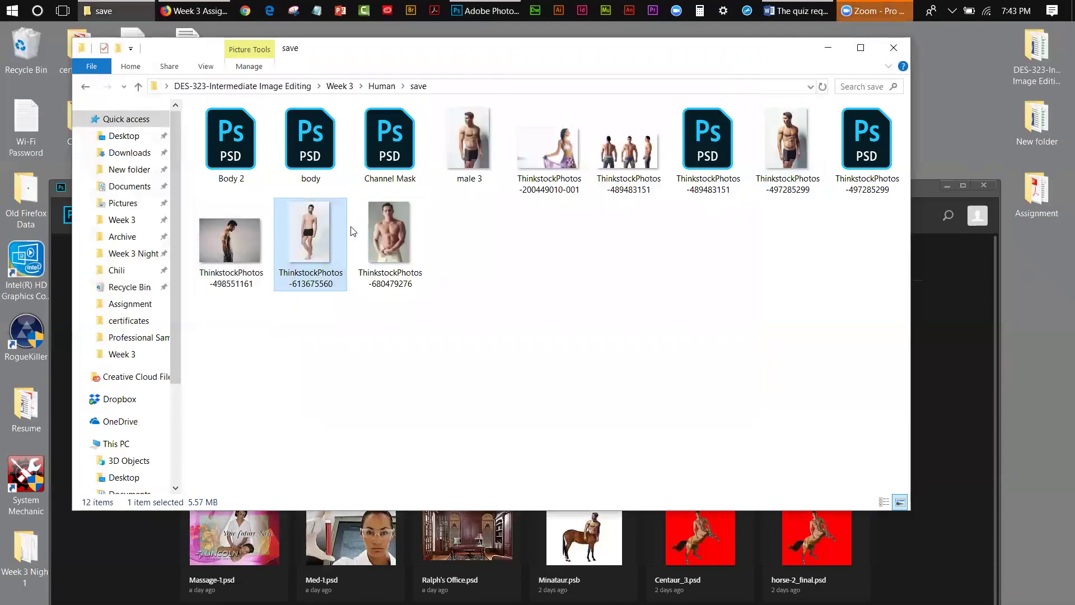
Preview the ThinkstockPhotos-680479276 photo beside its thumbnail in the folder and close it
{"action": "double_click", "coordinate": [383, 236]}
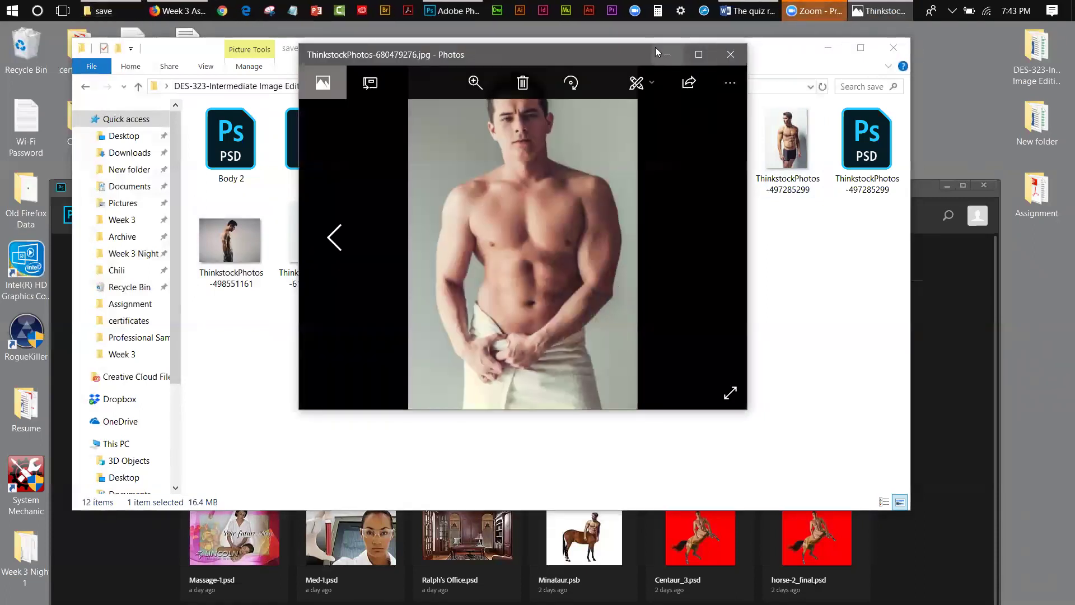
{"action": "left_click_drag", "start_coordinate": [649, 50], "coordinate": [806, 145]}
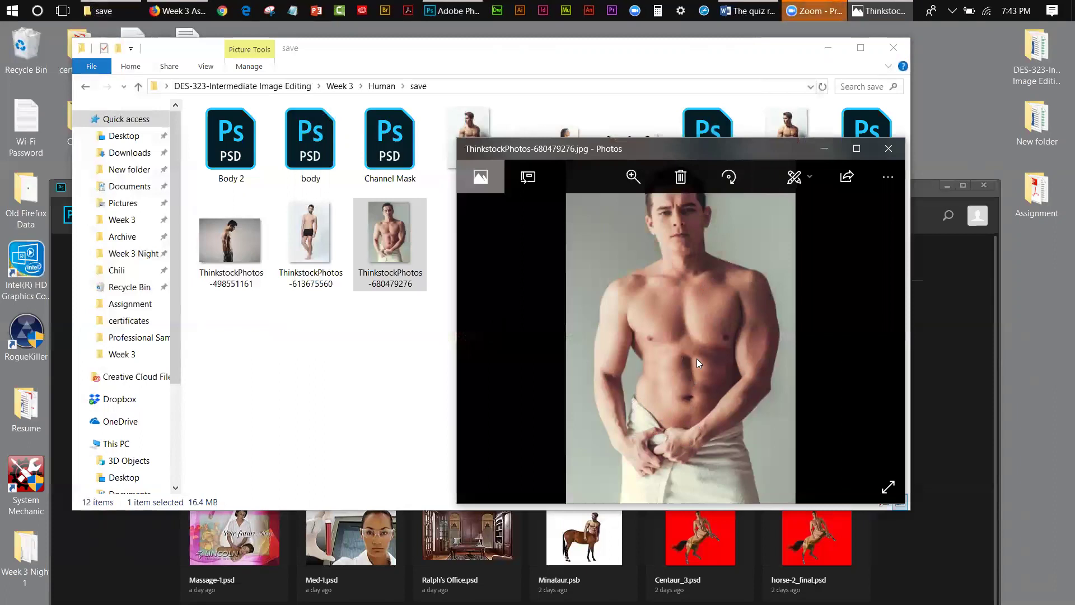
{"action": "left_click", "coordinate": [888, 149]}
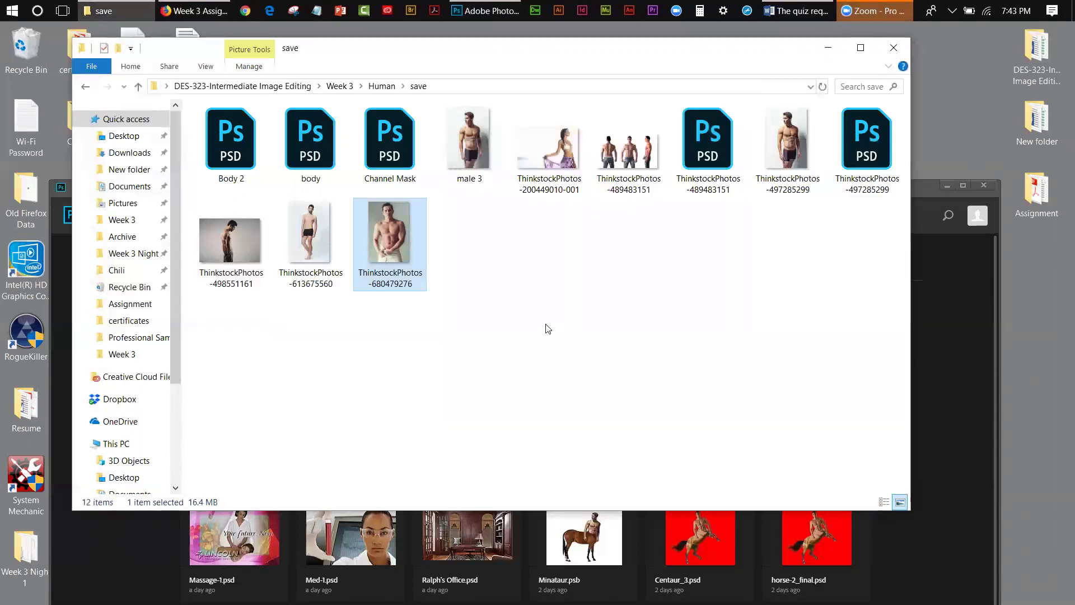
Go back to the Week 3 folder and open the save folder inside Horse
{"action": "left_click", "coordinate": [351, 91]}
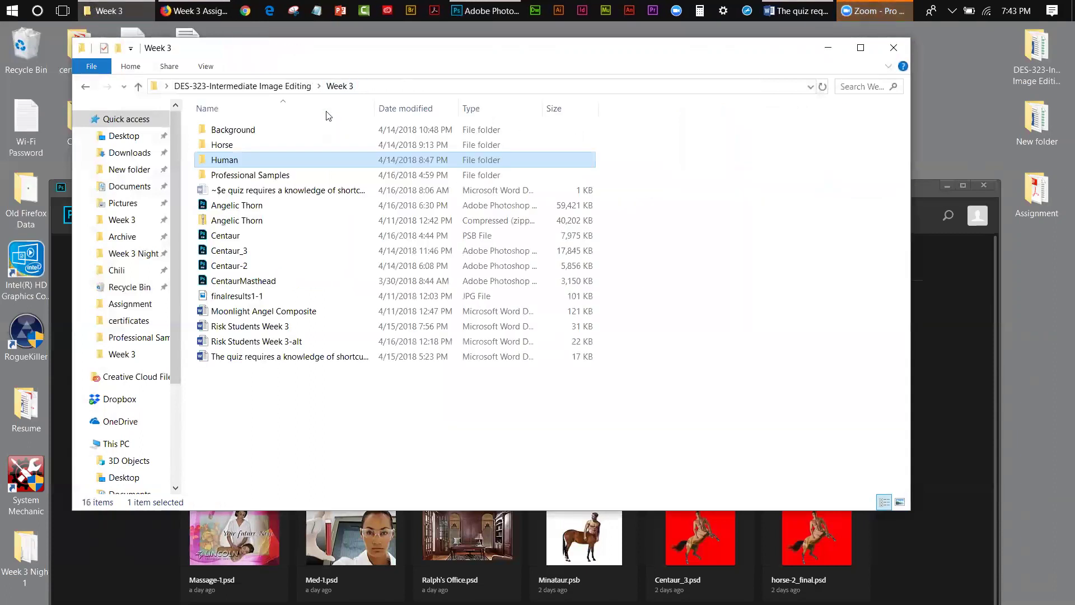
{"action": "double_click", "coordinate": [224, 149]}
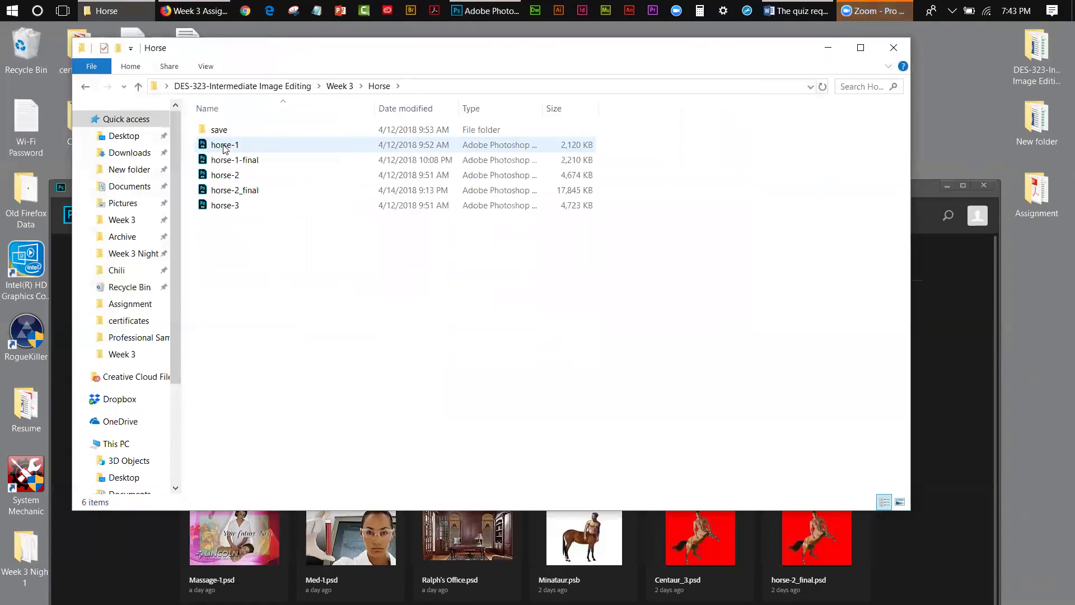
{"action": "double_click", "coordinate": [224, 127]}
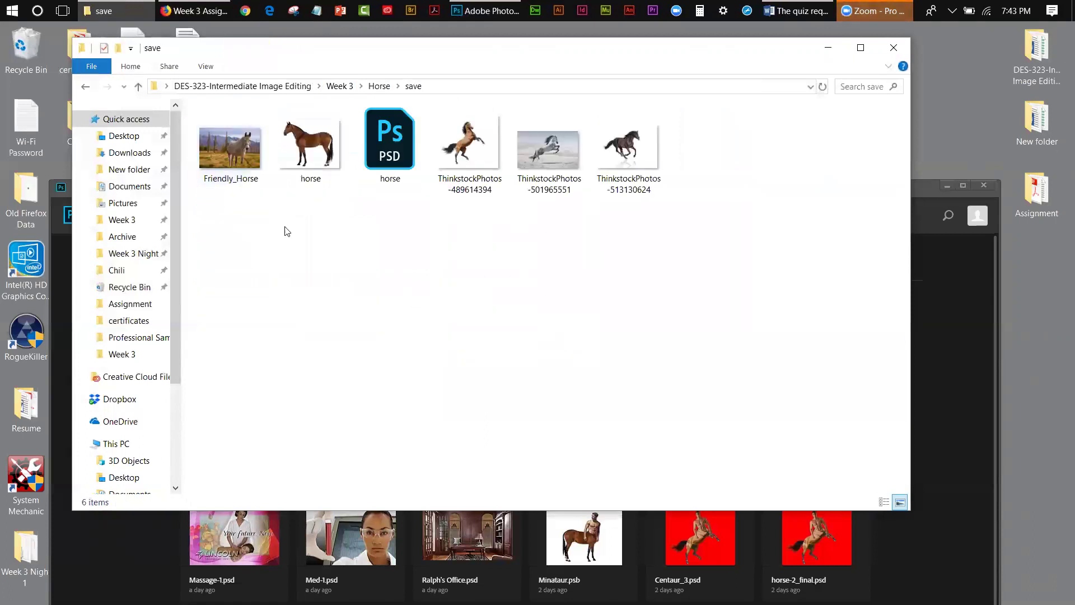
Preview the Friendly_Horse photo and the brown standing horse photo, closing each one
{"action": "double_click", "coordinate": [226, 158]}
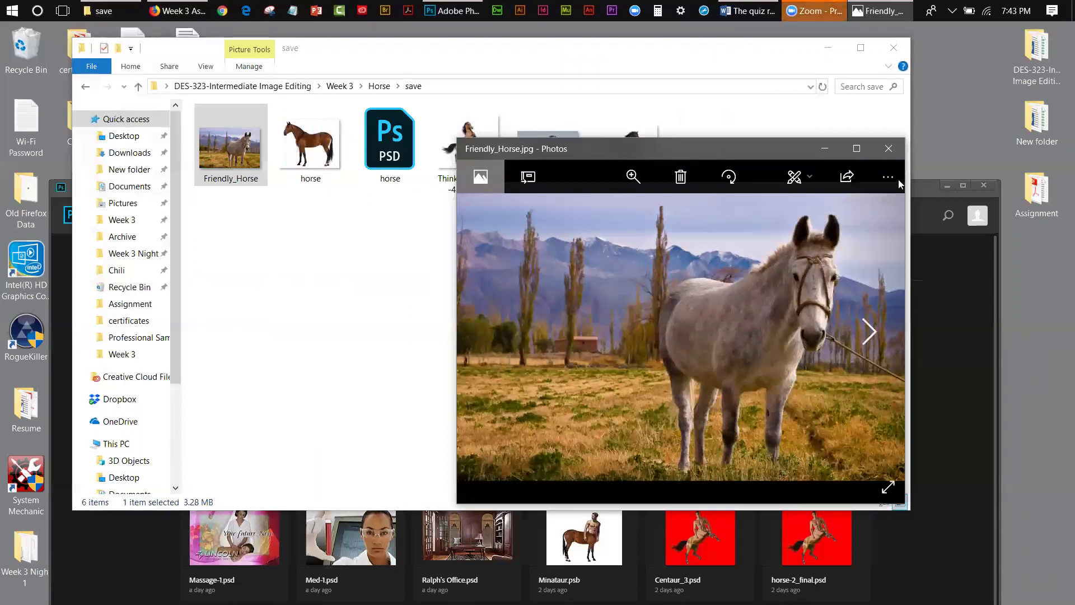
{"action": "left_click", "coordinate": [889, 148]}
{"action": "double_click", "coordinate": [336, 149]}
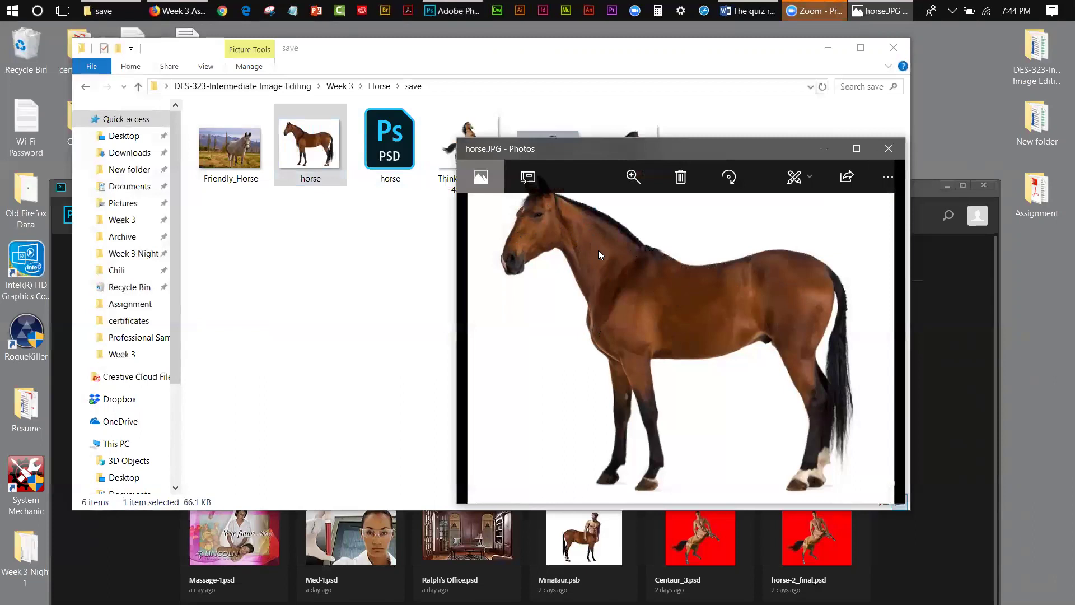
{"action": "left_click", "coordinate": [889, 149]}
Preview the rearing horse photo ThinkstockPhotos-489614394 and the galloping horse photo ThinkstockPhotos-513130624, closing each one
{"action": "double_click", "coordinate": [480, 135]}
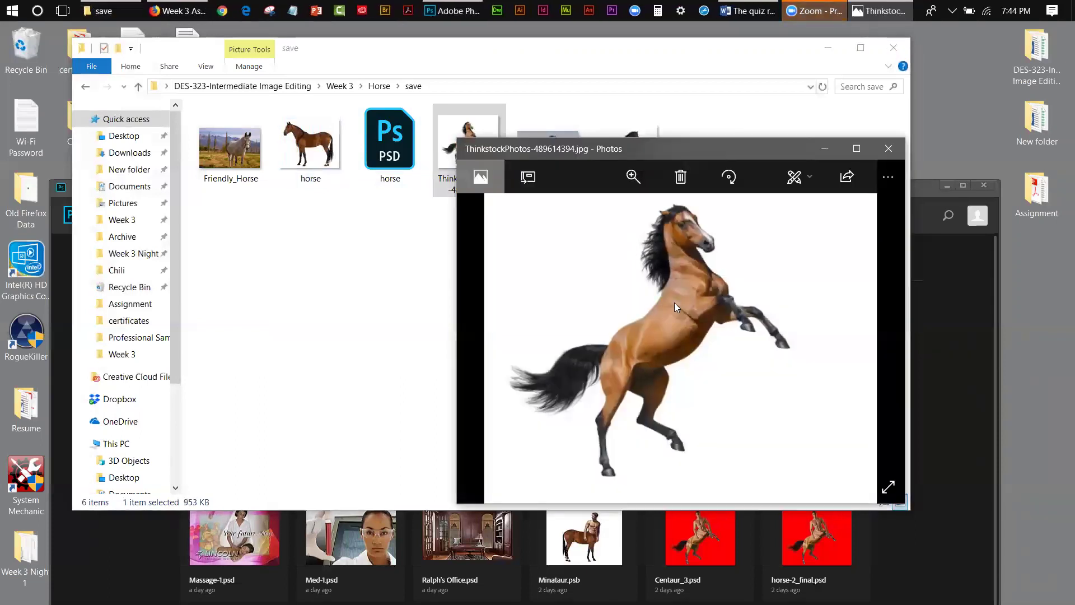
{"action": "left_click", "coordinate": [888, 148]}
{"action": "key", "text": "Right"}
{"action": "key", "text": "Right"}
{"action": "key", "text": "Return"}
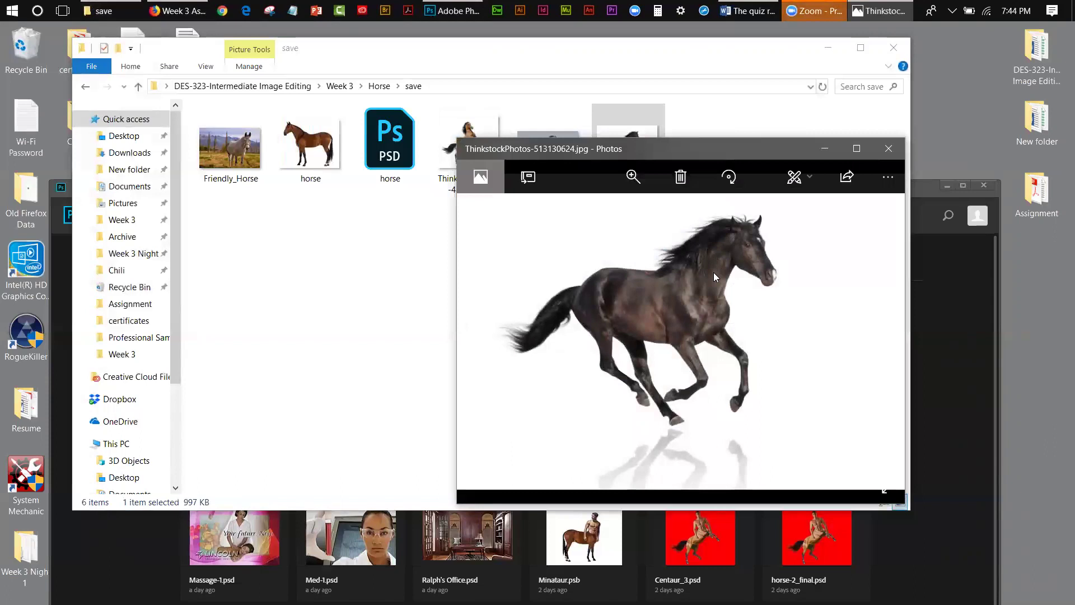
{"action": "left_click", "coordinate": [893, 155]}
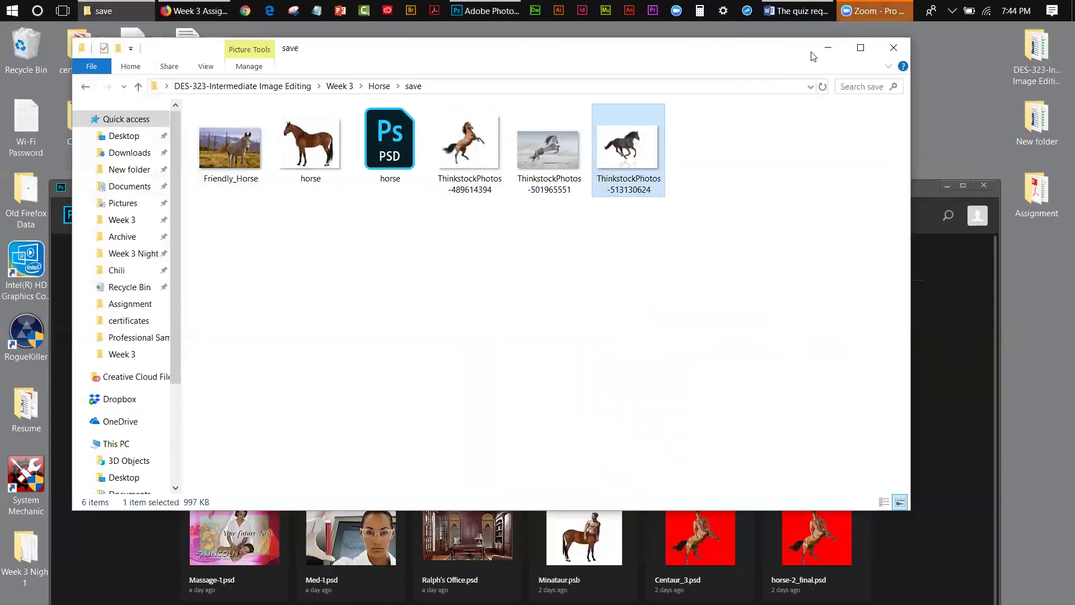
Switch to Photoshop, reposition its window higher on the desktop, and open the recent file horse-2_final.psd
{"action": "left_click", "coordinate": [829, 47]}
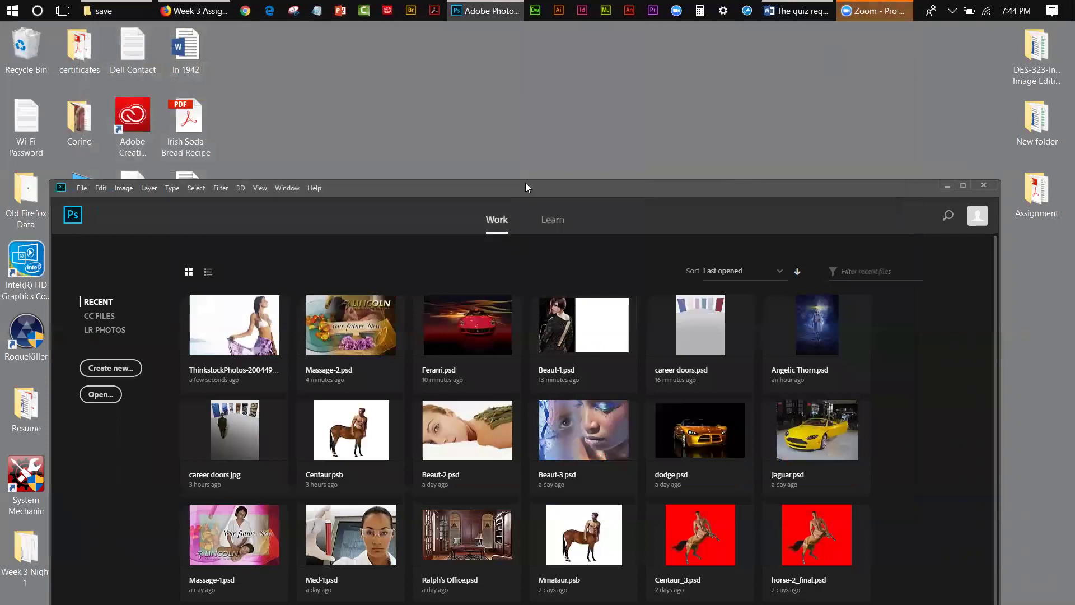
{"action": "left_click_drag", "start_coordinate": [525, 183], "coordinate": [495, 61]}
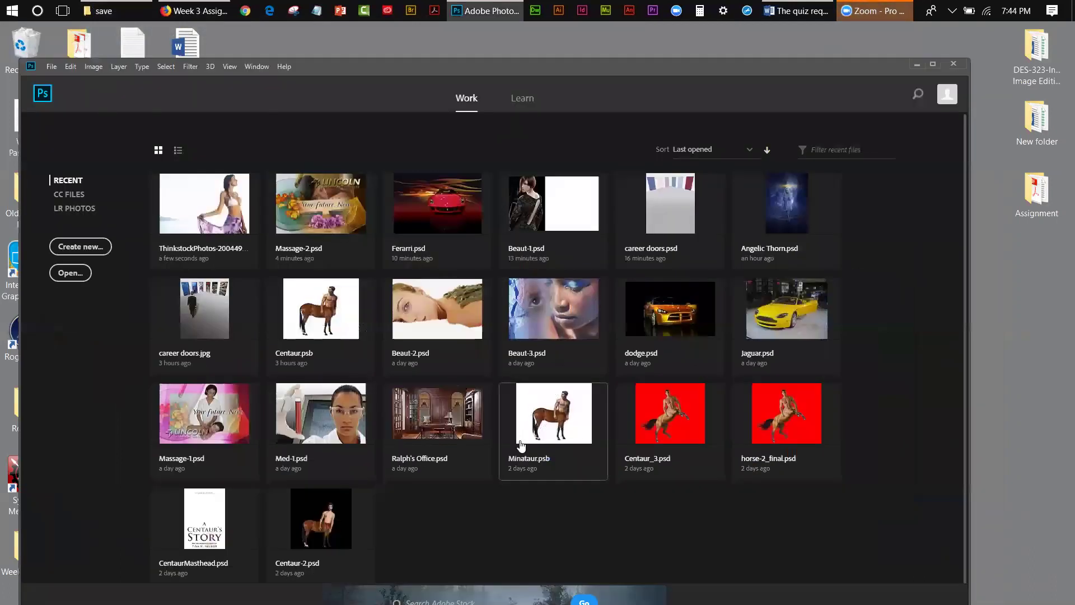
{"action": "left_click", "coordinate": [547, 415]}
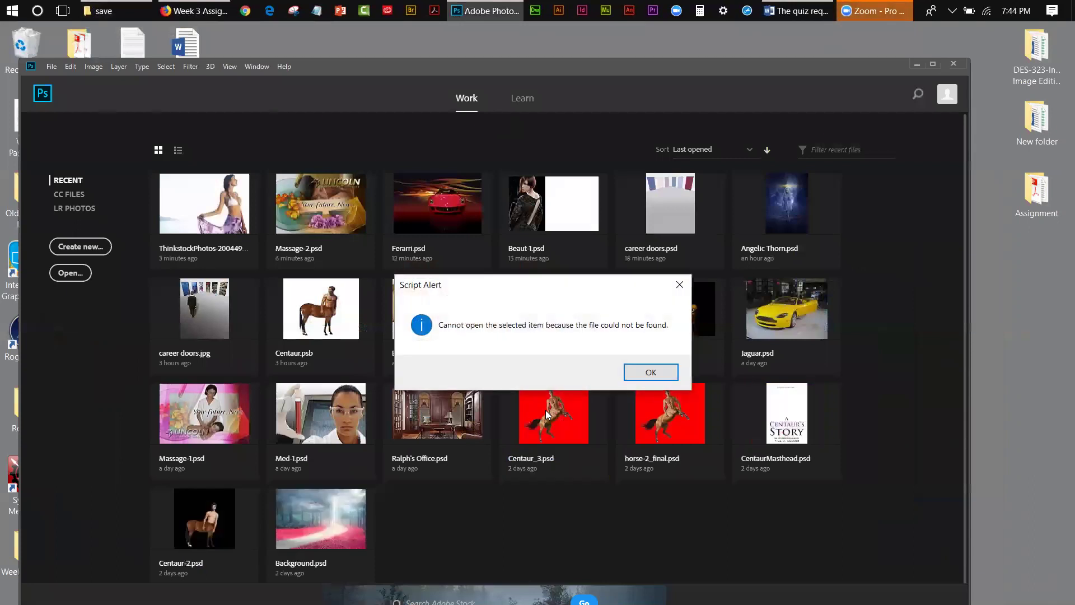
{"action": "left_click", "coordinate": [651, 373]}
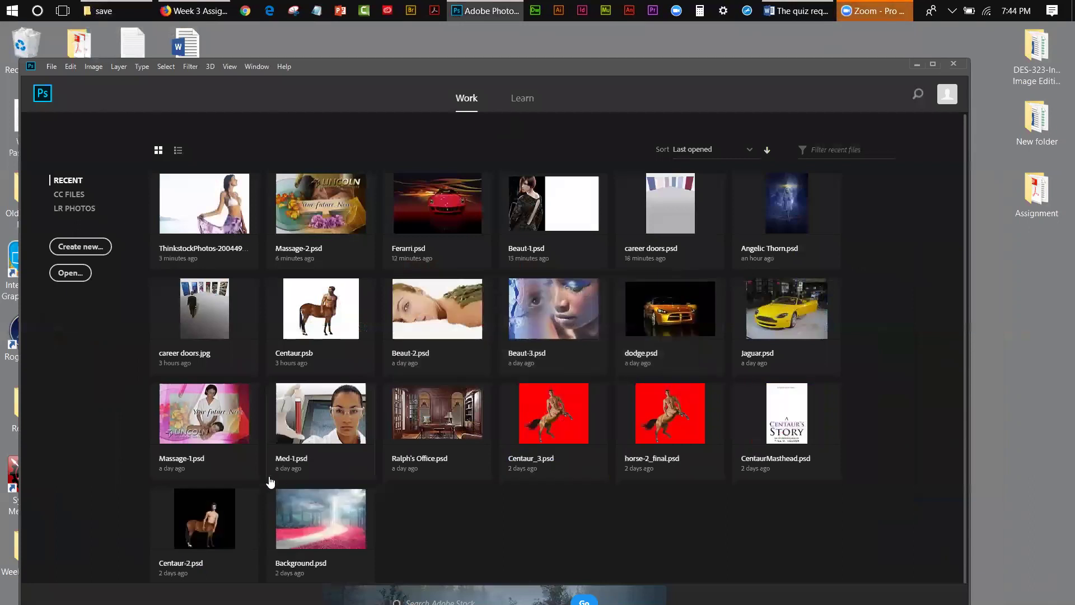
{"action": "left_click", "coordinate": [683, 421]}
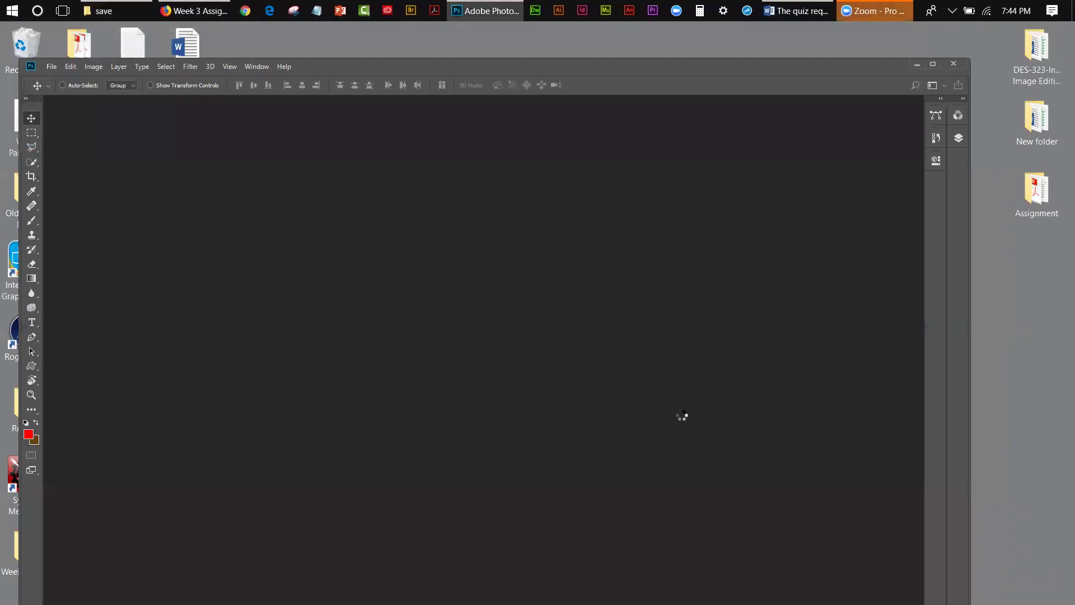
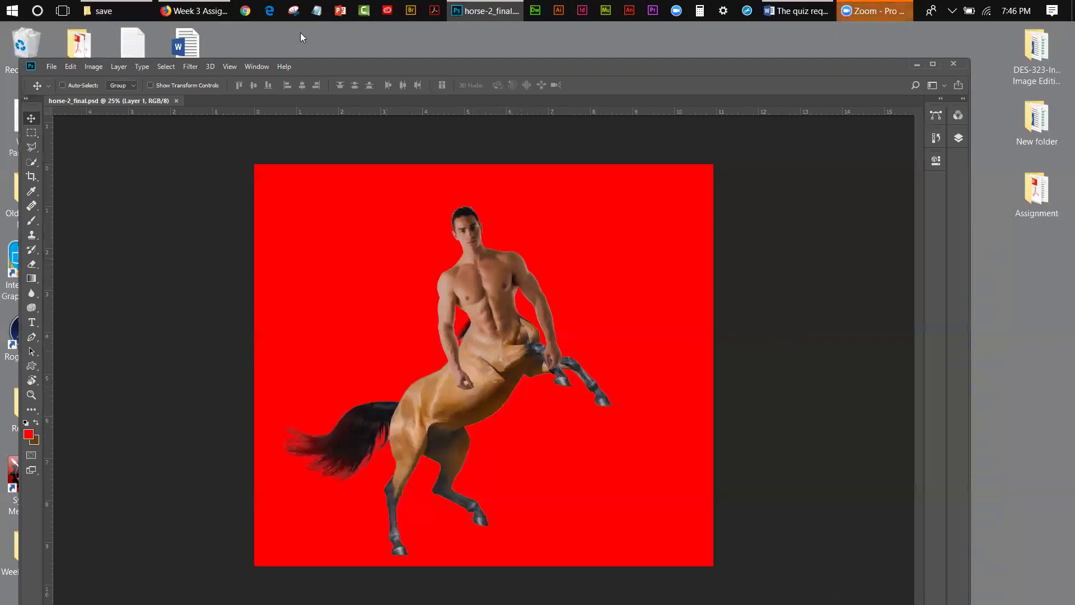
Browse the Human and Horse folders inside Week 3, including the Horse save folder, for a finished centaur file to open
{"action": "left_click", "coordinate": [47, 66]}
{"action": "left_click", "coordinate": [65, 93]}
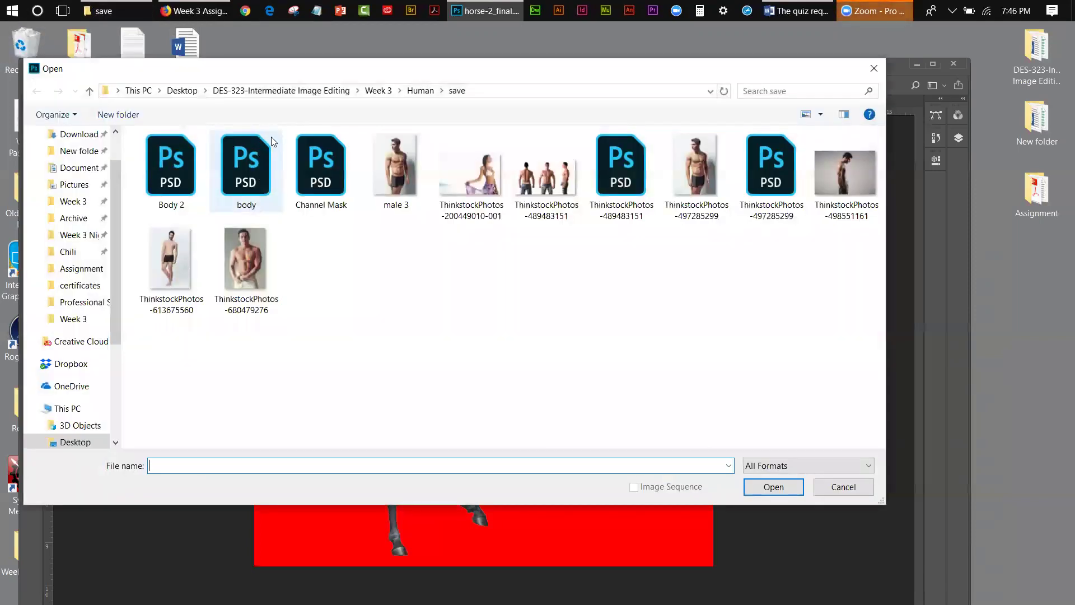
{"action": "left_click", "coordinate": [420, 91]}
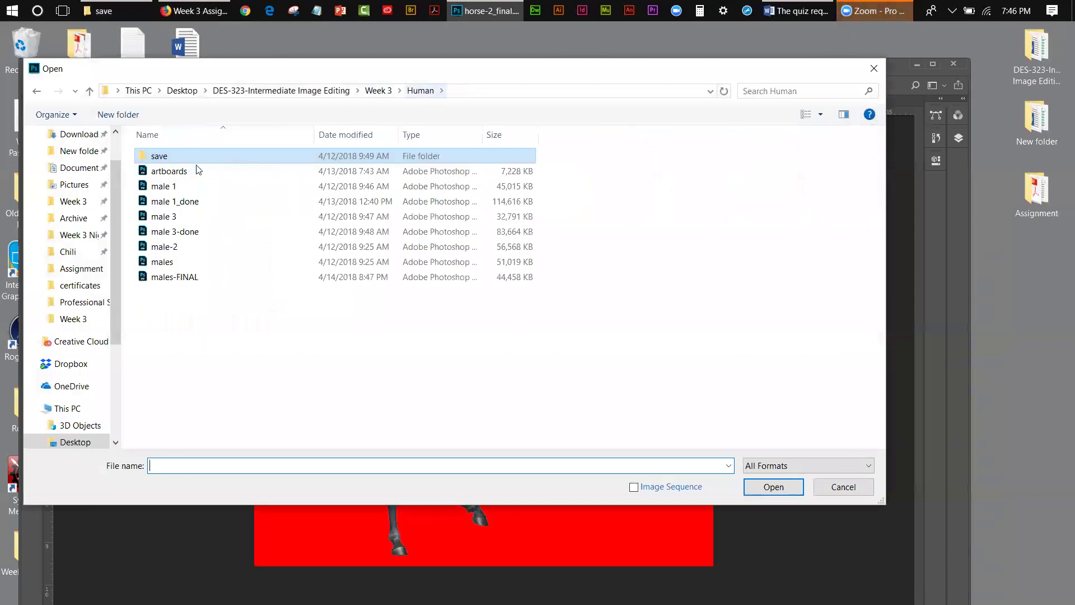
{"action": "left_click", "coordinate": [376, 91]}
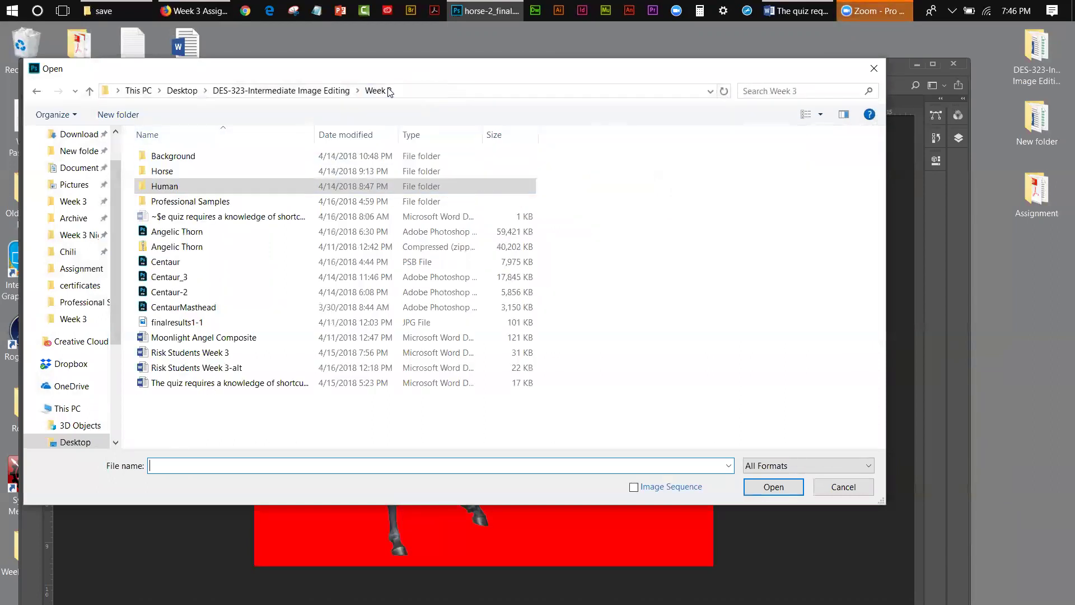
{"action": "double_click", "coordinate": [163, 186]}
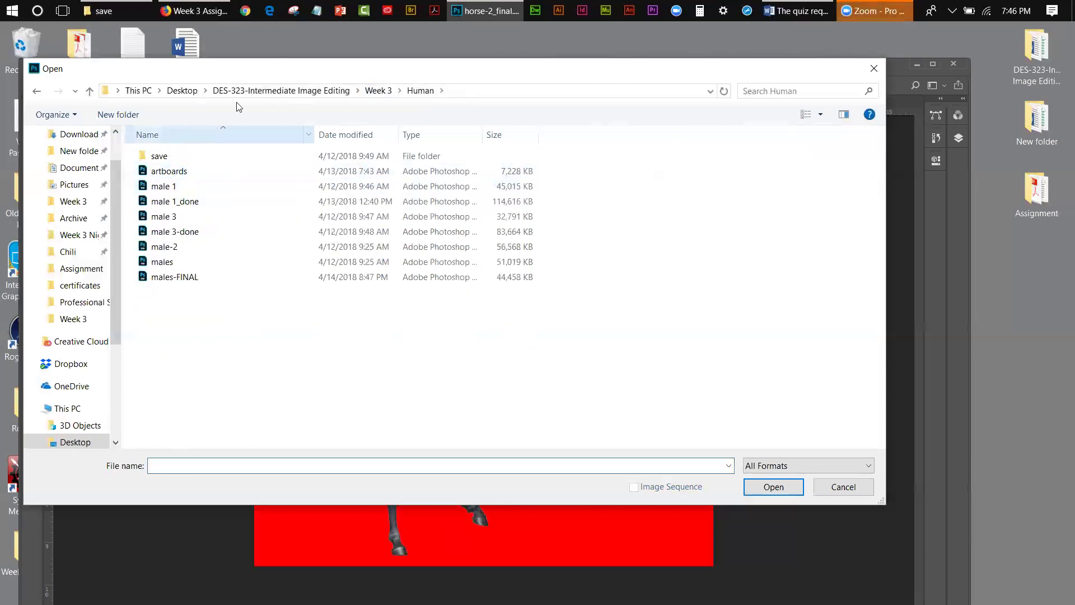
{"action": "left_click", "coordinate": [377, 91]}
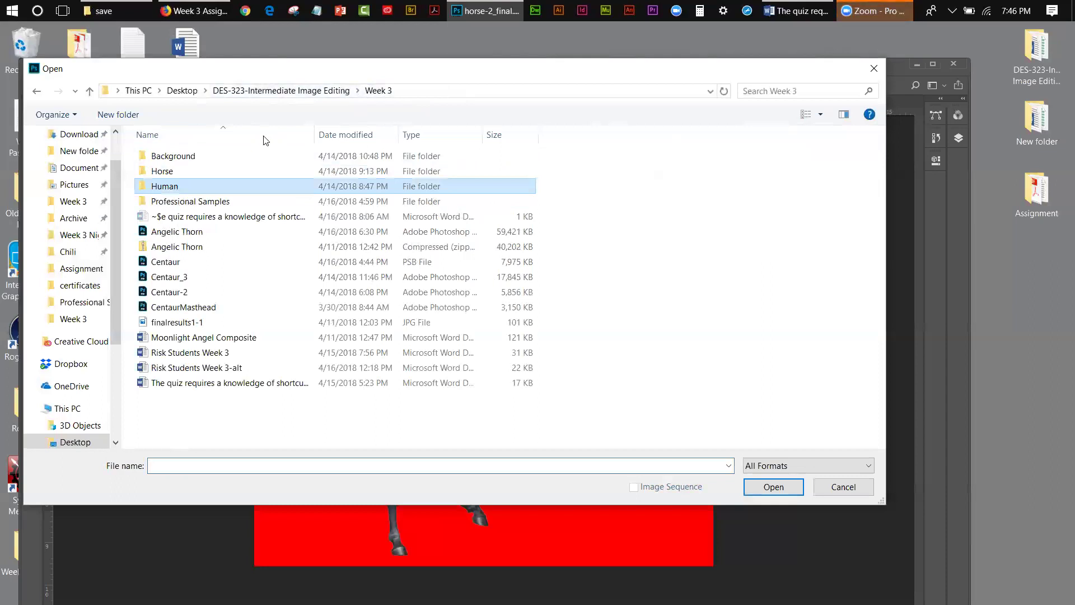
{"action": "double_click", "coordinate": [170, 172]}
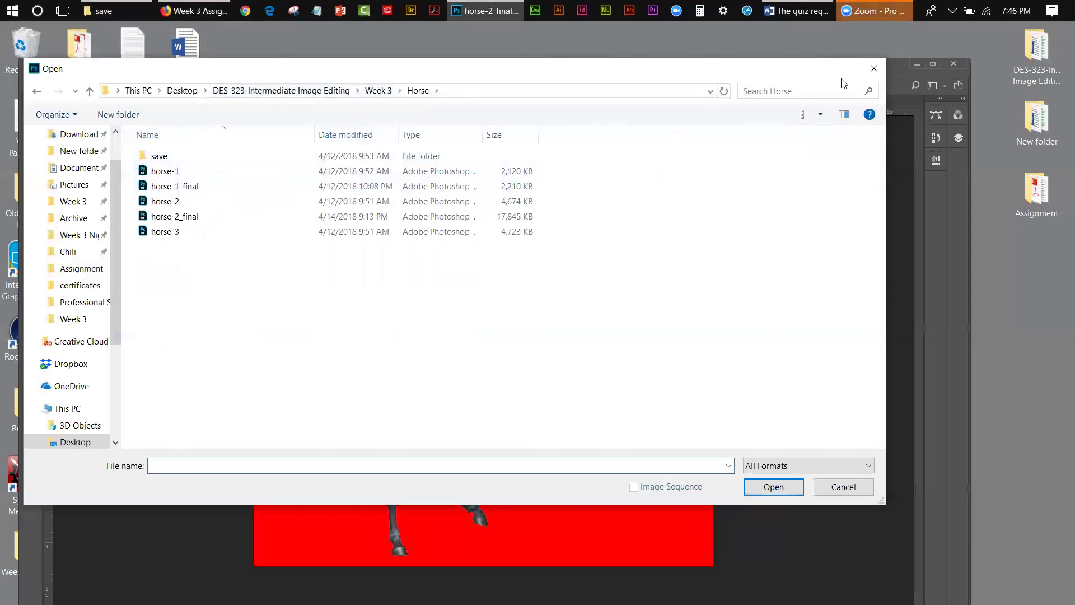
{"action": "double_click", "coordinate": [156, 157]}
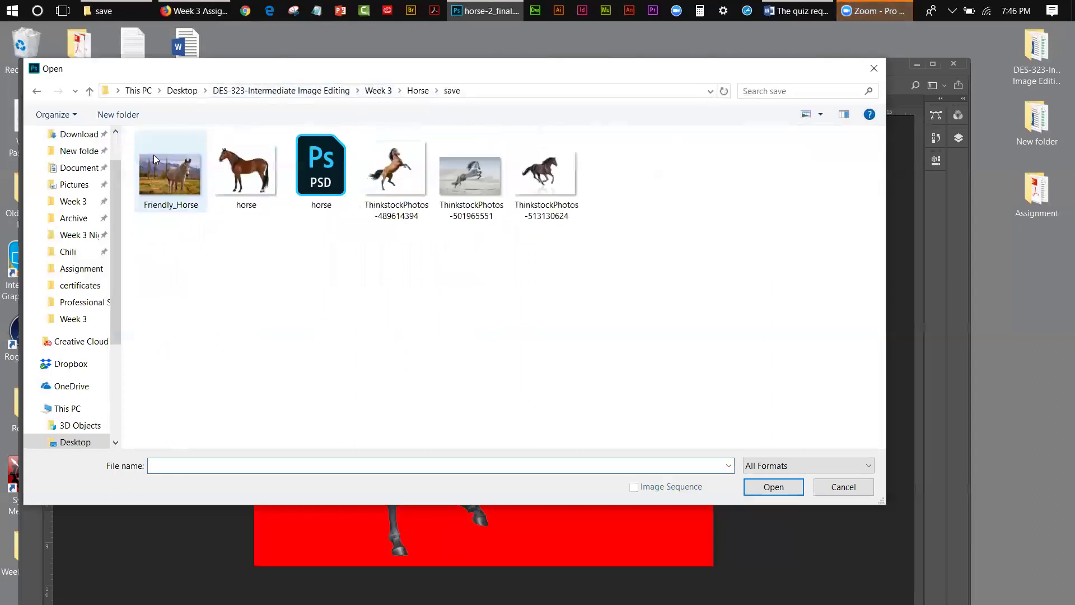
{"action": "left_click", "coordinate": [37, 92]}
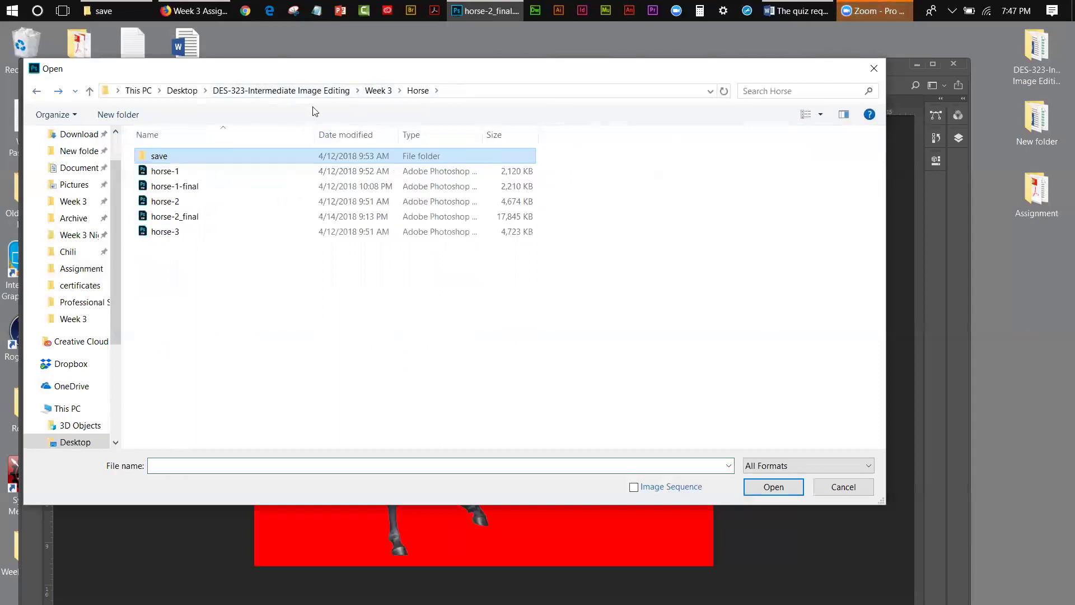
Open Centaur_3 from the Week 3 folder and close the horse-2_final.psd document
{"action": "left_click", "coordinate": [332, 91]}
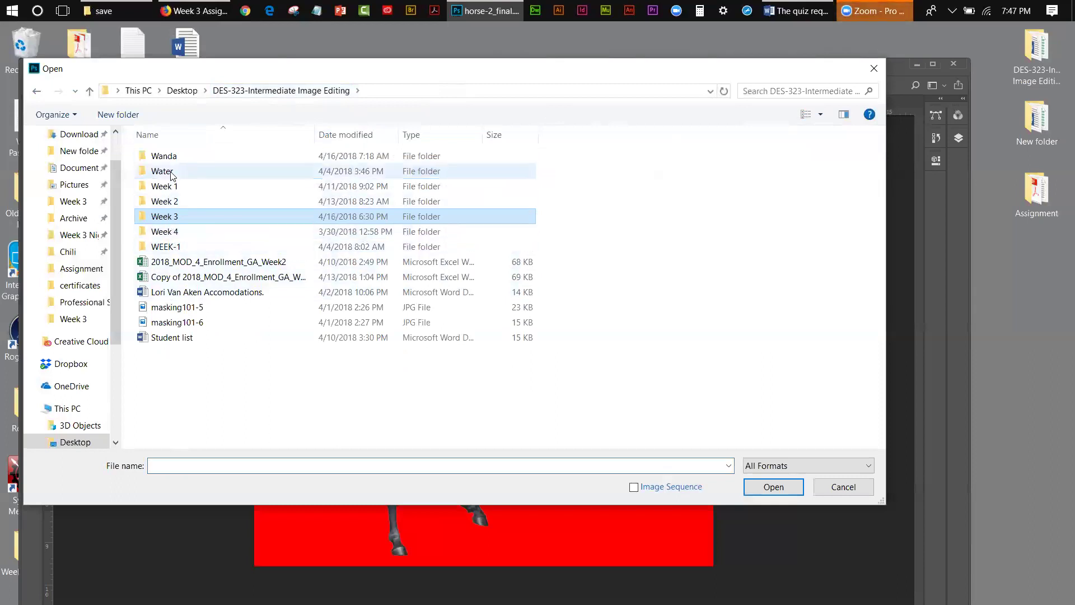
{"action": "double_click", "coordinate": [168, 216]}
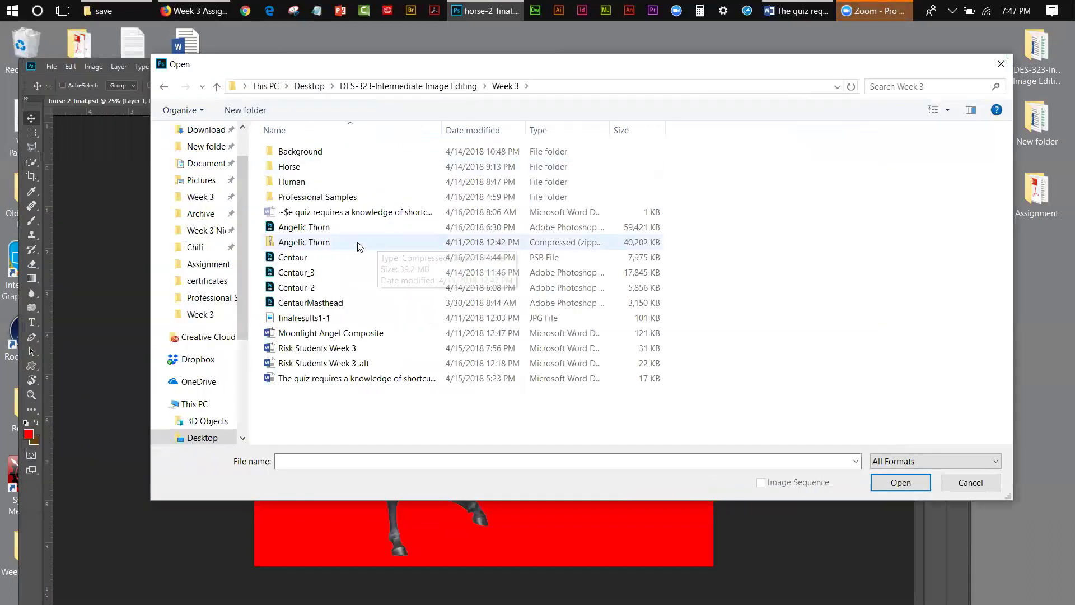
{"action": "double_click", "coordinate": [299, 275]}
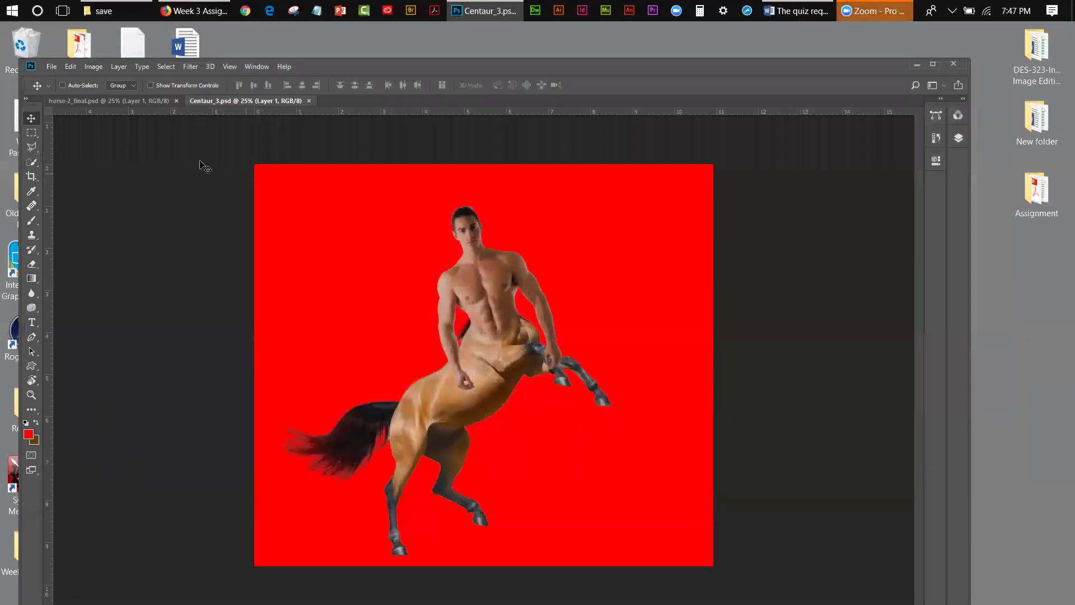
{"action": "left_click", "coordinate": [175, 101]}
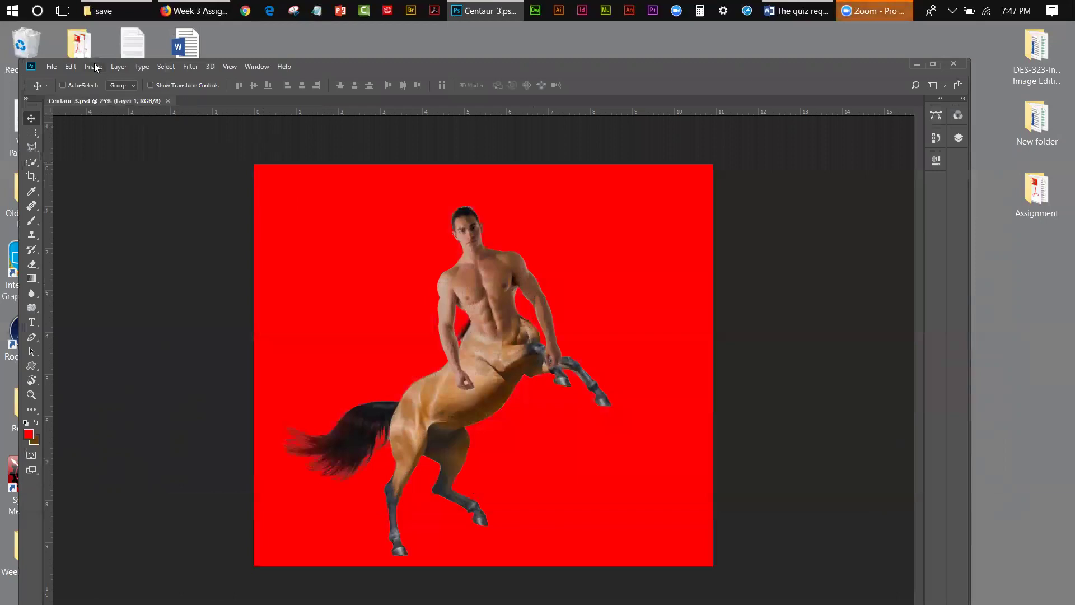
Open the Centaur PSB file from the Week 3 folder
{"action": "left_click", "coordinate": [51, 68]}
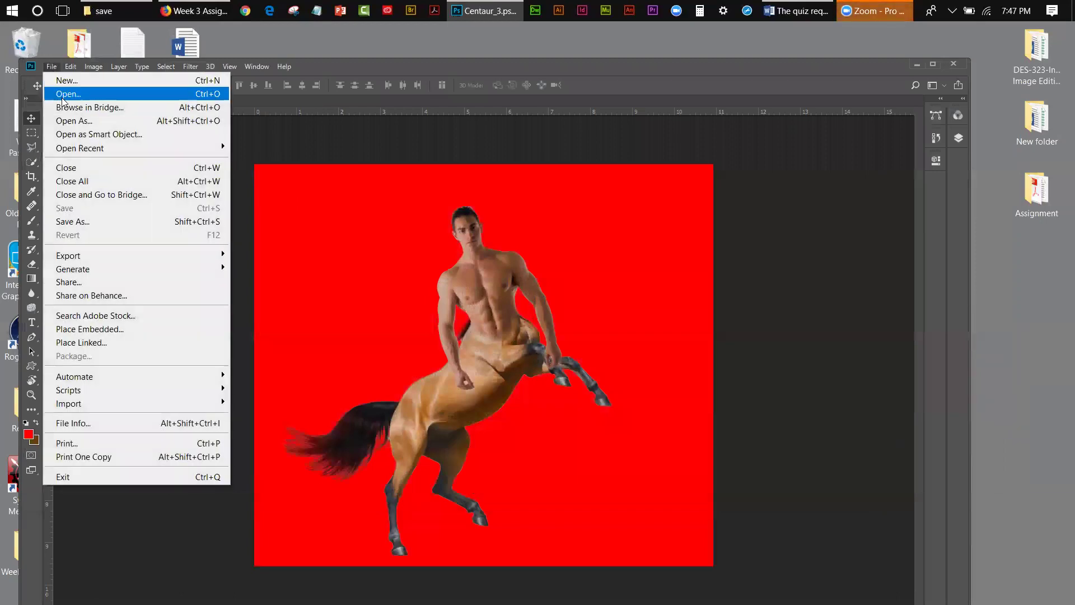
{"action": "left_click", "coordinate": [63, 97]}
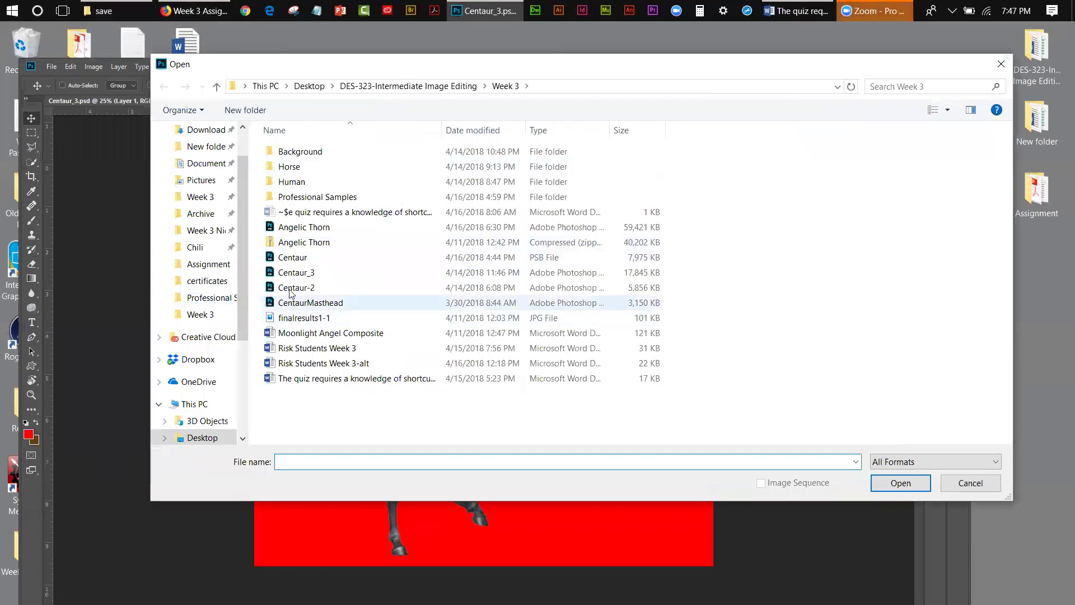
{"action": "left_click", "coordinate": [291, 259]}
{"action": "left_click", "coordinate": [915, 482]}
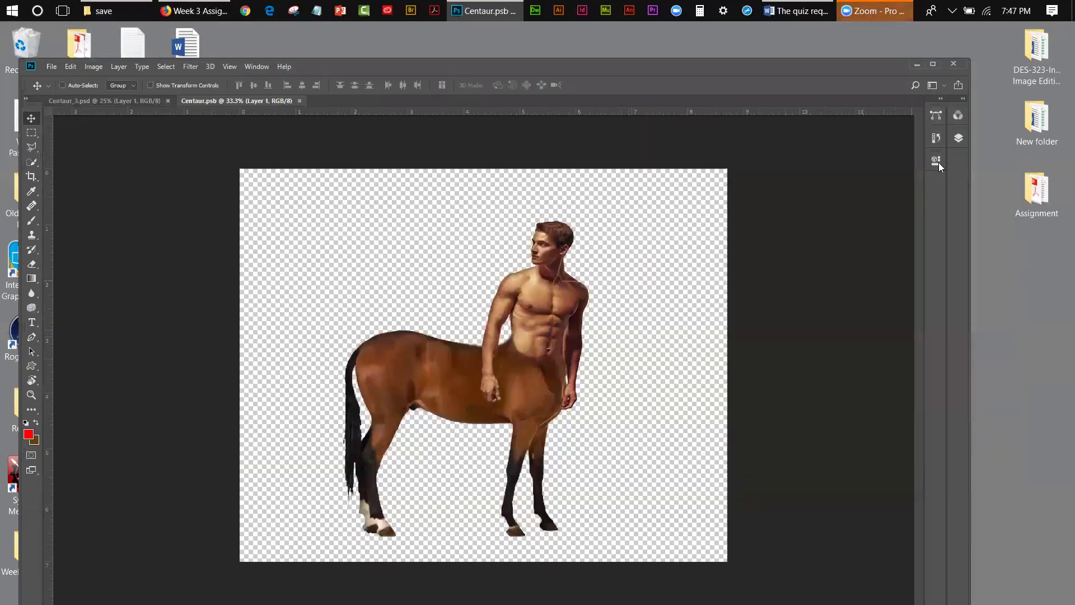
Show the layers of Centaur.psb and toggle the whole character group's visibility off and back on
{"action": "left_click", "coordinate": [958, 139]}
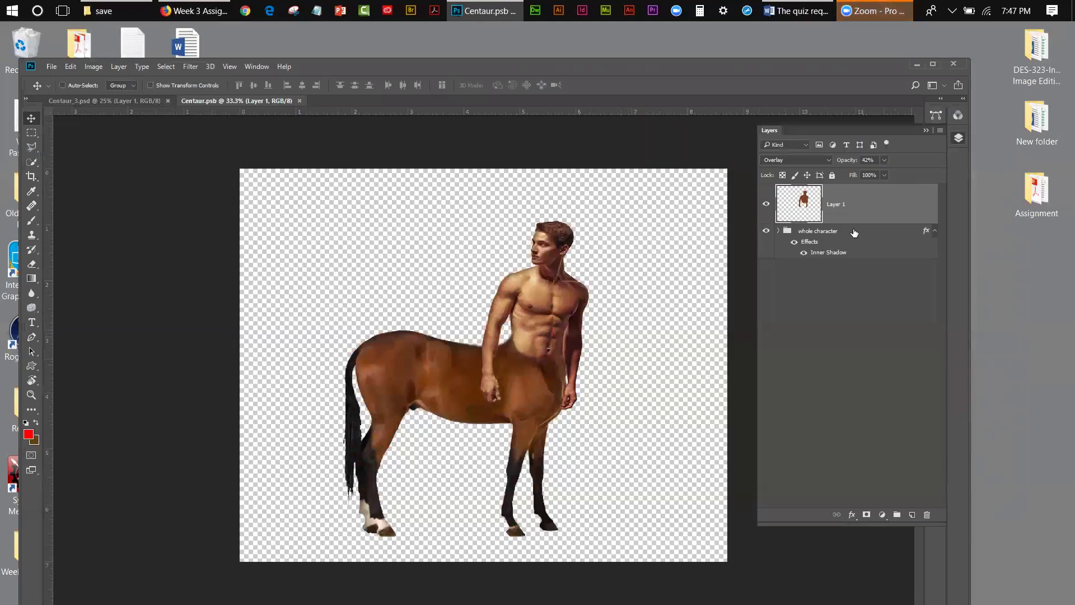
{"action": "left_click", "coordinate": [767, 232]}
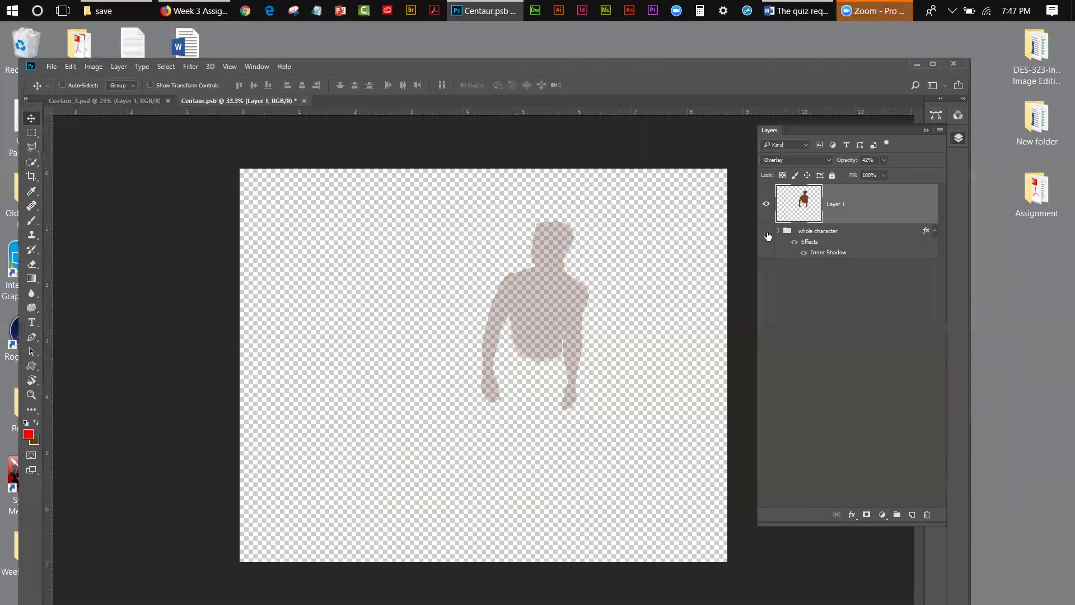
{"action": "left_click", "coordinate": [766, 232]}
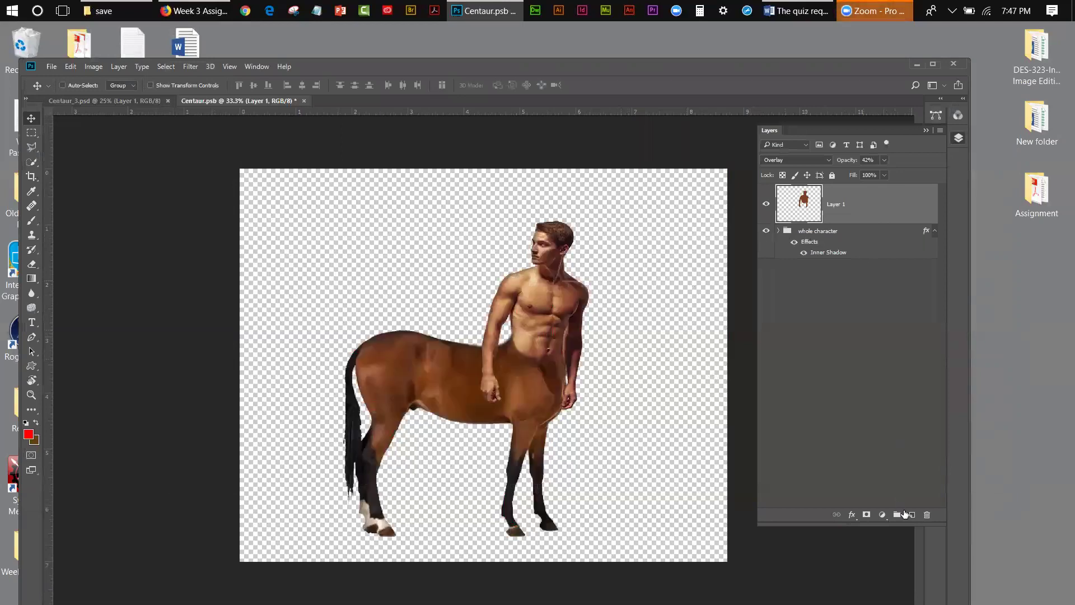
Add a new layer below the whole character group and fill it with the red foreground colour using the Paint Bucket
{"action": "left_click", "coordinate": [911, 515]}
{"action": "left_click_drag", "start_coordinate": [859, 208], "coordinate": [863, 316]}
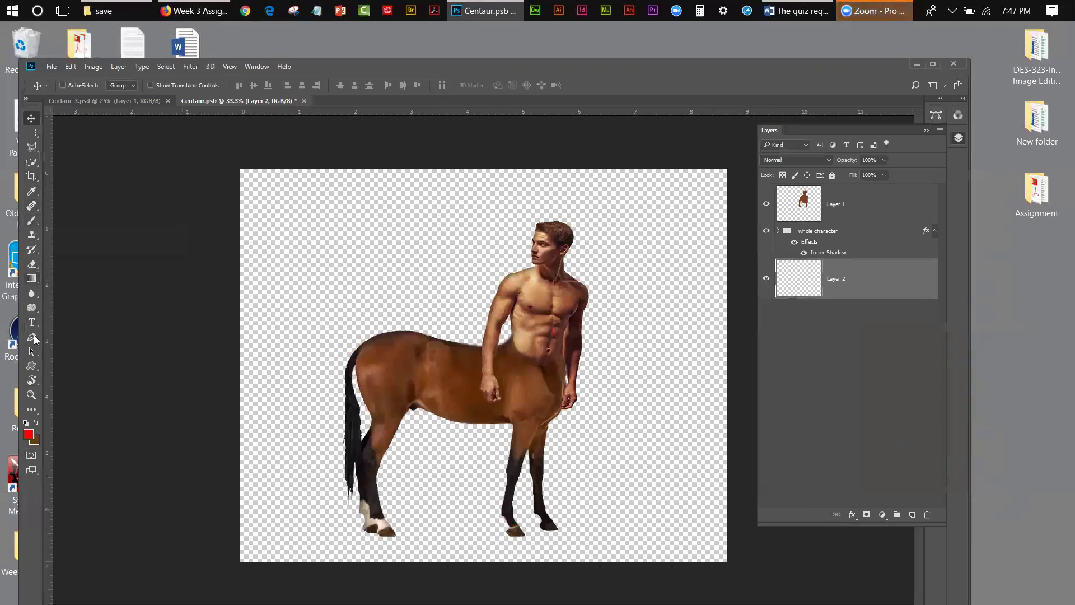
{"action": "left_click", "coordinate": [31, 278]}
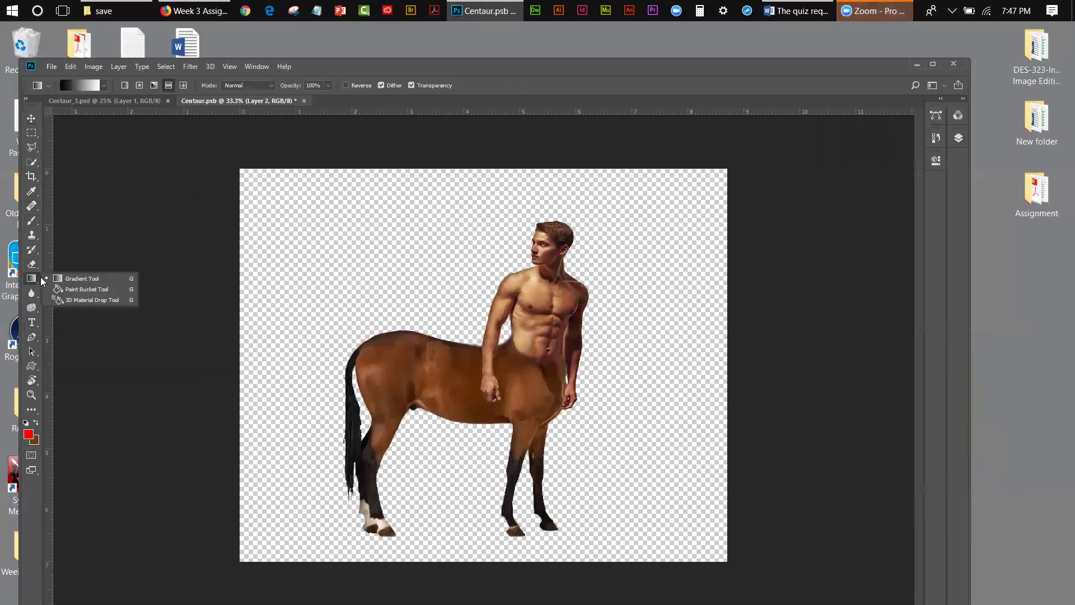
{"action": "left_click", "coordinate": [50, 289]}
{"action": "left_click", "coordinate": [280, 291]}
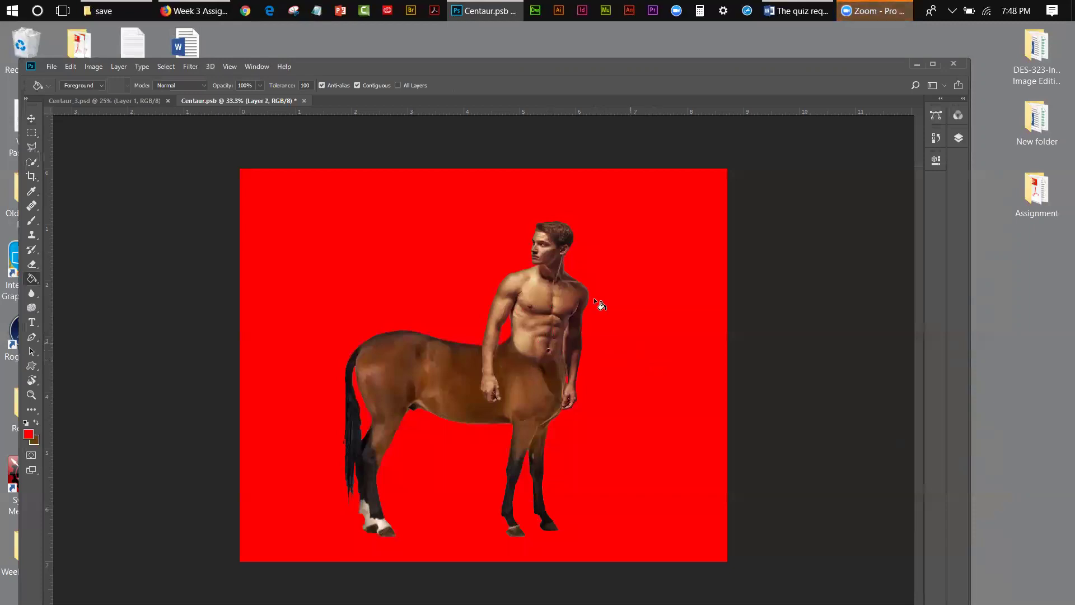
Compare Centaur_3.psd with Centaur.psb and open Centaur-2 from the Week 3 folder
{"action": "left_click", "coordinate": [80, 102]}
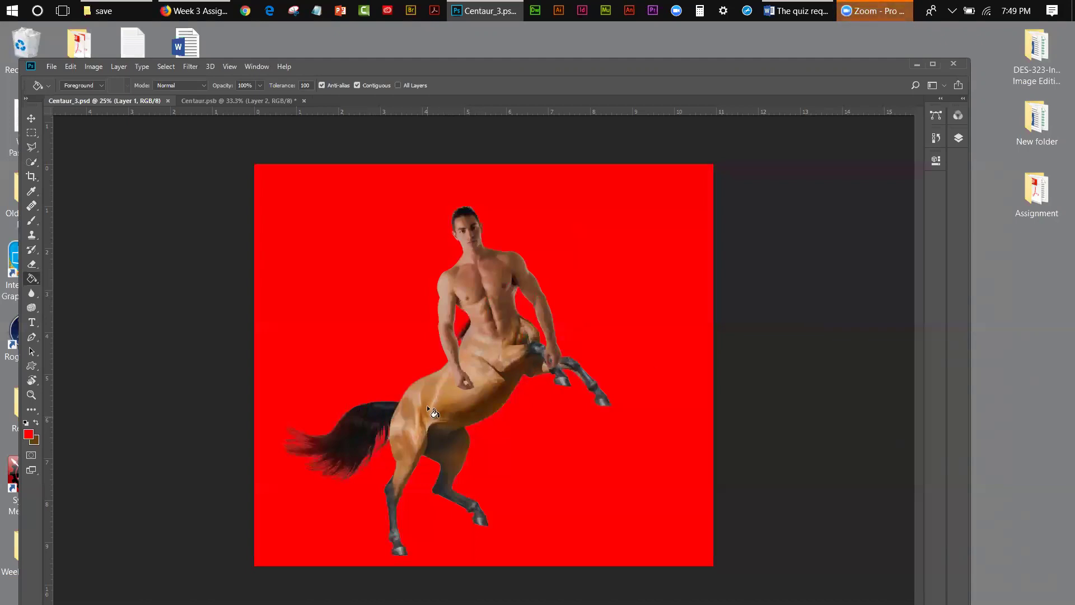
{"action": "left_click", "coordinate": [212, 103]}
{"action": "left_click", "coordinate": [55, 70]}
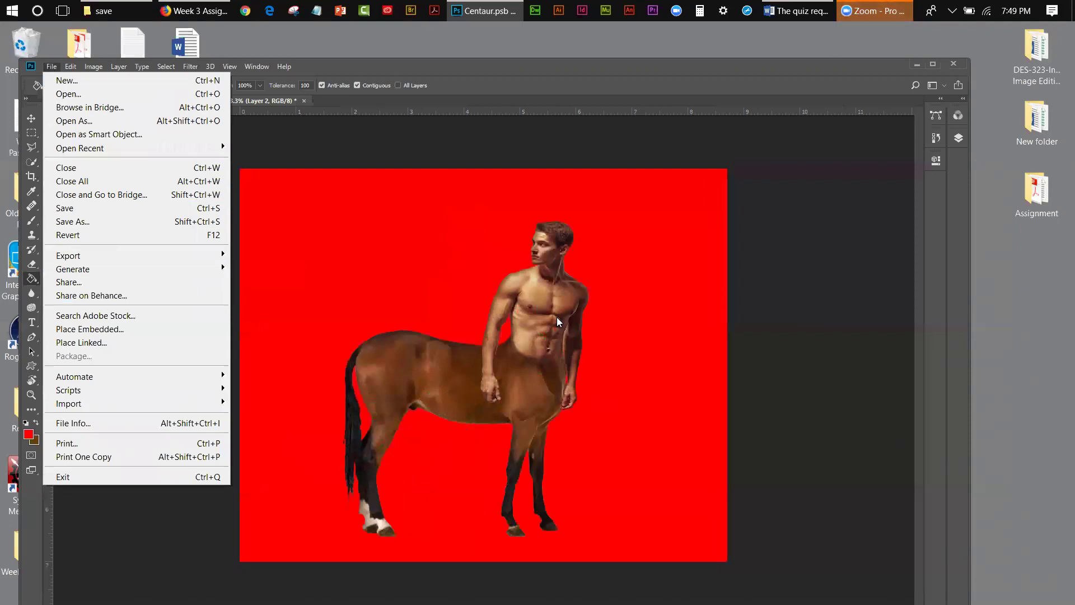
{"action": "mouse_move", "coordinate": [80, 259]}
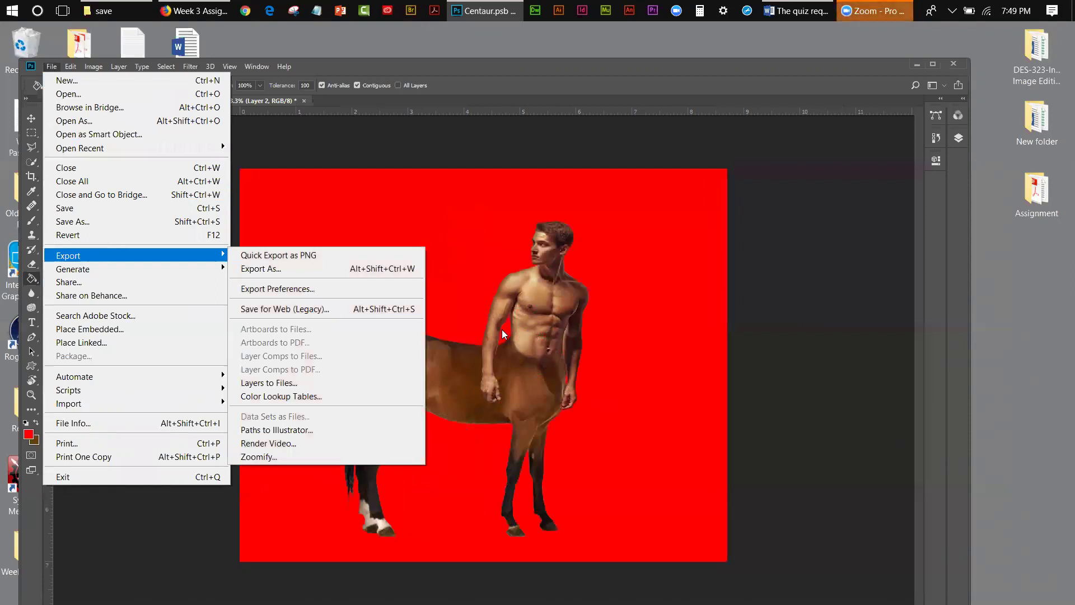
{"action": "left_click", "coordinate": [70, 94]}
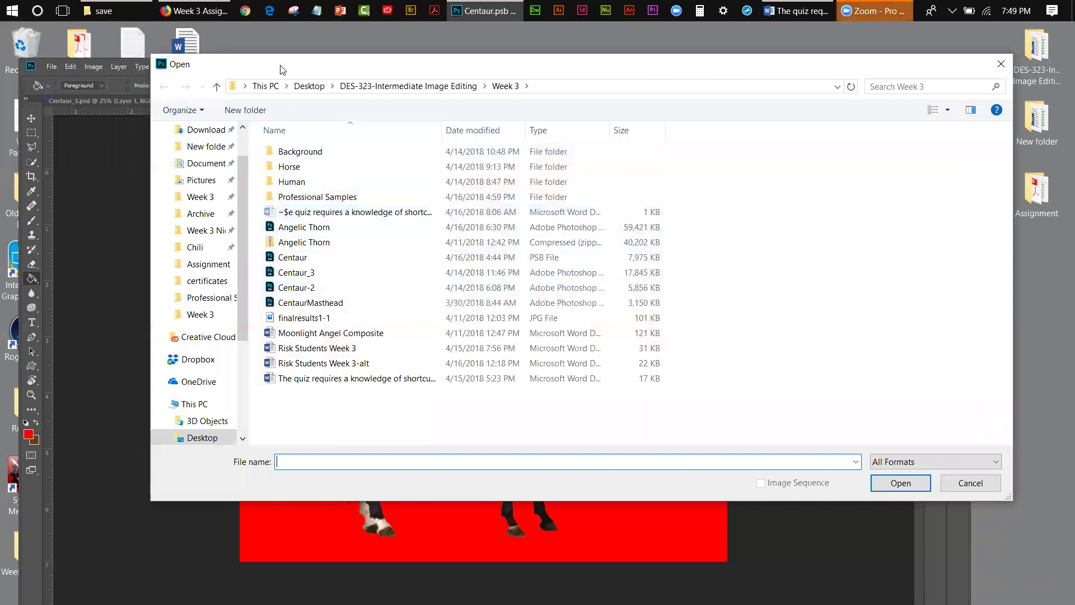
{"action": "left_click_drag", "start_coordinate": [281, 69], "coordinate": [300, 109]}
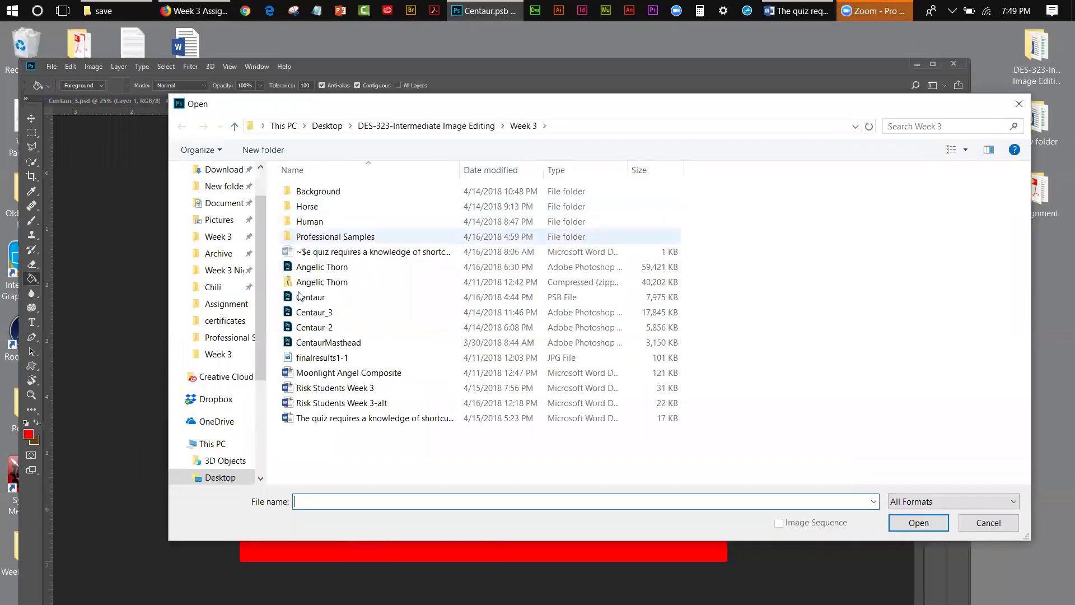
{"action": "left_click", "coordinate": [311, 329]}
{"action": "double_click", "coordinate": [311, 330]}
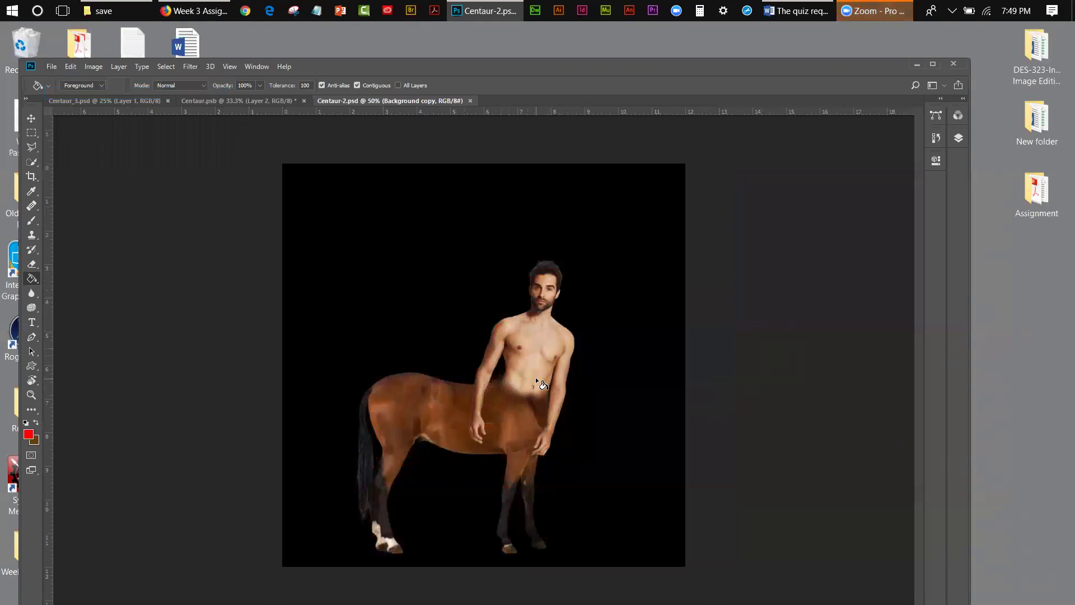
Compare the three finished centaur composites by switching between Centaur.psb, Centaur_3.psd and Centaur-2.psd
{"action": "left_click", "coordinate": [198, 101]}
{"action": "left_click", "coordinate": [140, 102]}
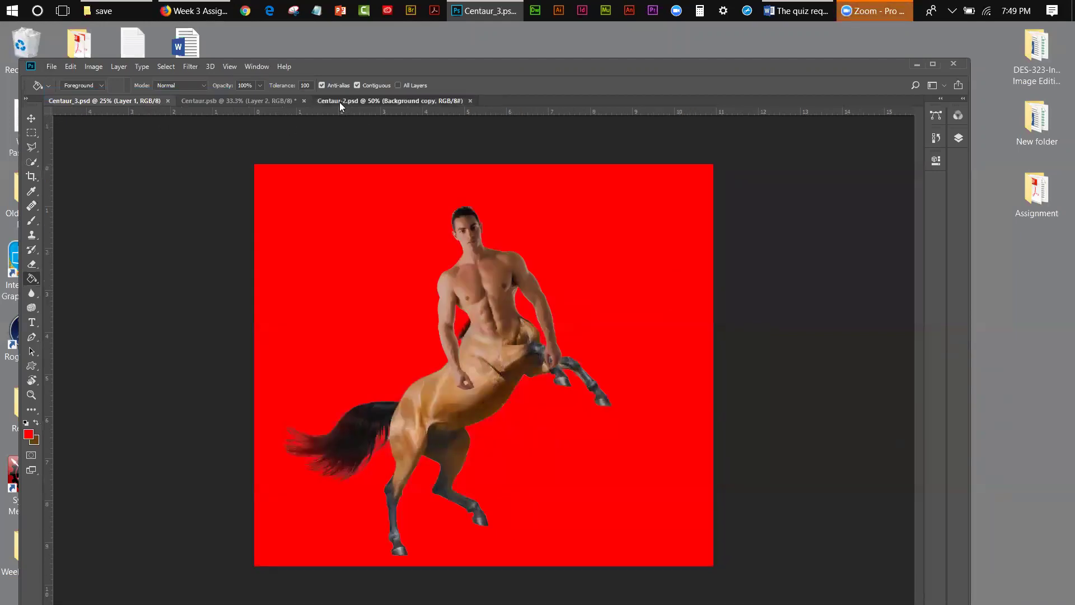
{"action": "left_click", "coordinate": [337, 102]}
{"action": "left_click", "coordinate": [227, 102]}
{"action": "left_click", "coordinate": [113, 104]}
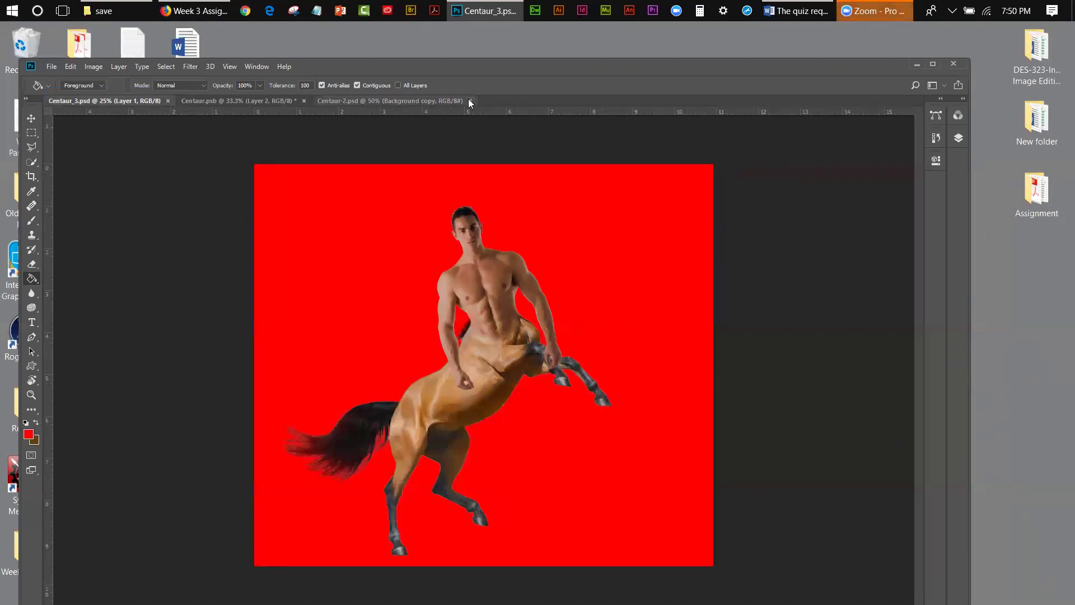
{"action": "left_click", "coordinate": [271, 101]}
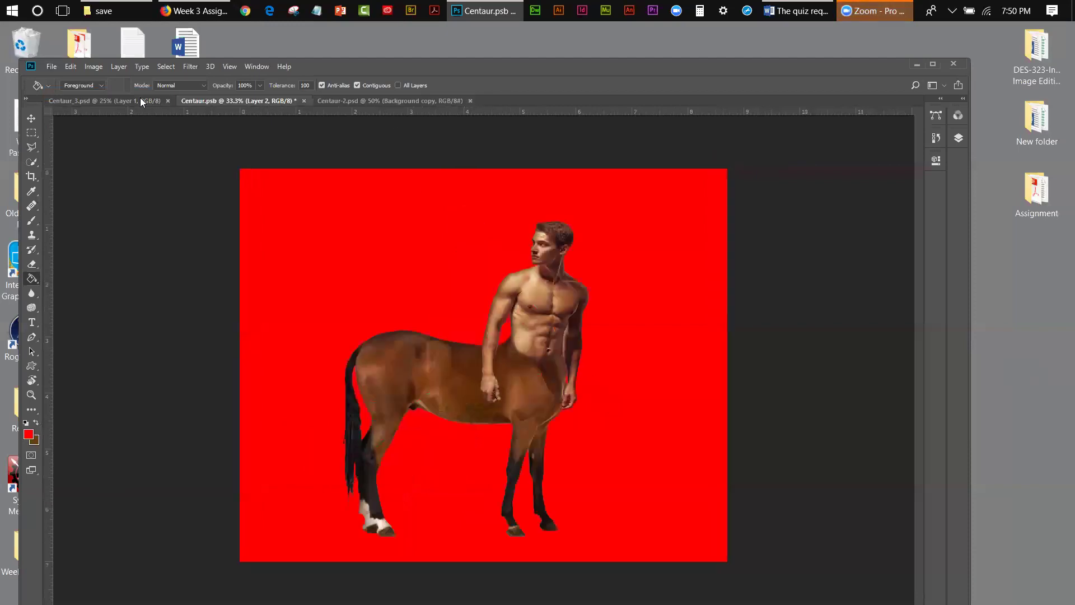
Close Centaur-2.psd, Centaur.psb and Centaur_3.psd, discarding the changes to Centaur.psb
{"action": "left_click", "coordinate": [356, 104]}
{"action": "left_click", "coordinate": [470, 101]}
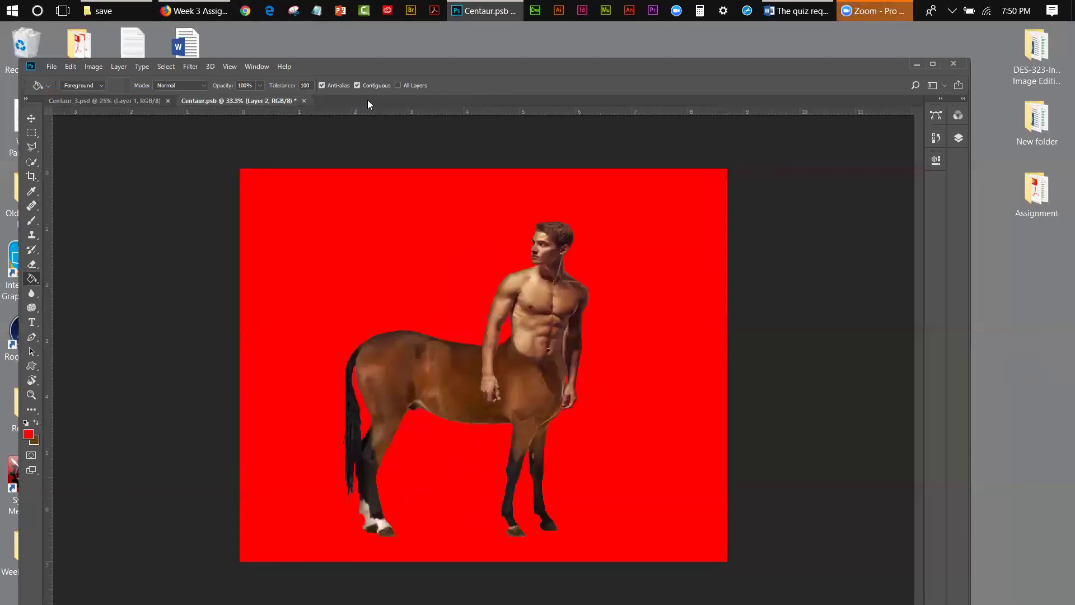
{"action": "left_click", "coordinate": [304, 101]}
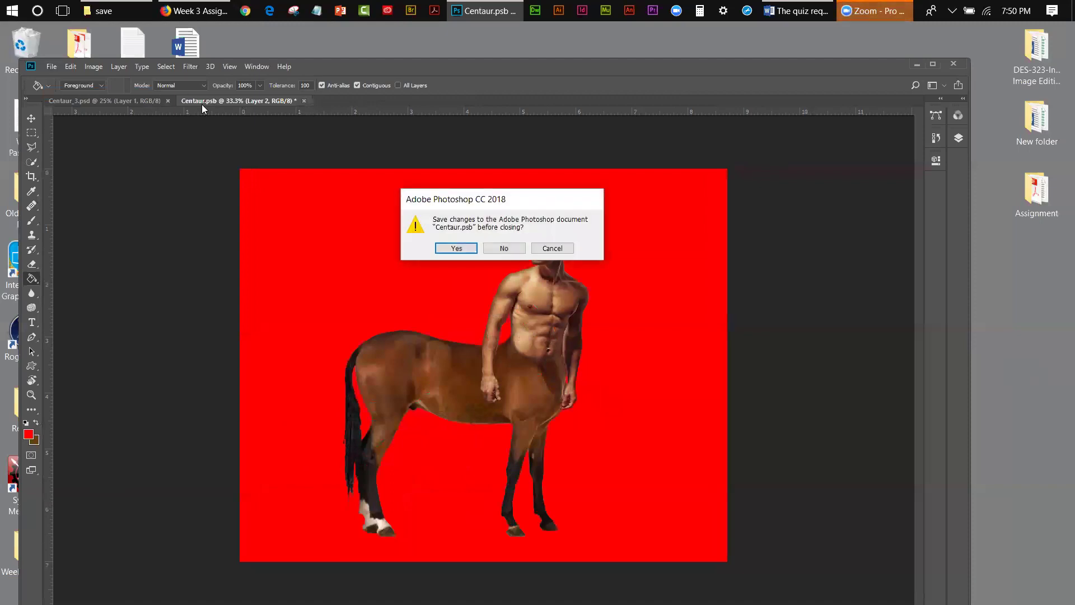
{"action": "left_click", "coordinate": [508, 248]}
{"action": "left_click", "coordinate": [170, 101]}
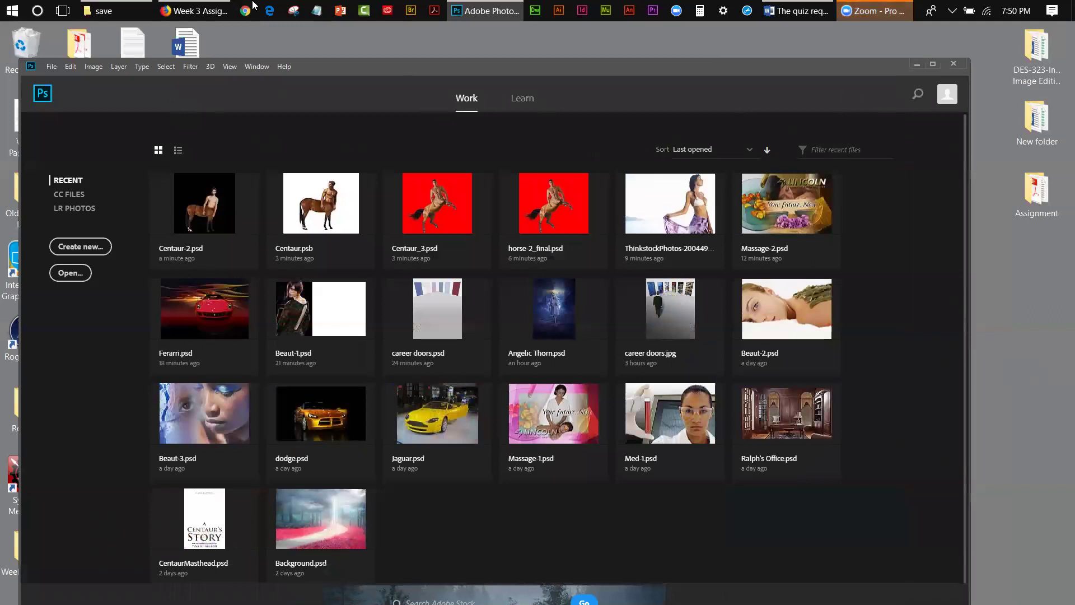
Switch to File Explorer and go up from the Horse save folder to the Week 3 folder
{"action": "left_click", "coordinate": [104, 11]}
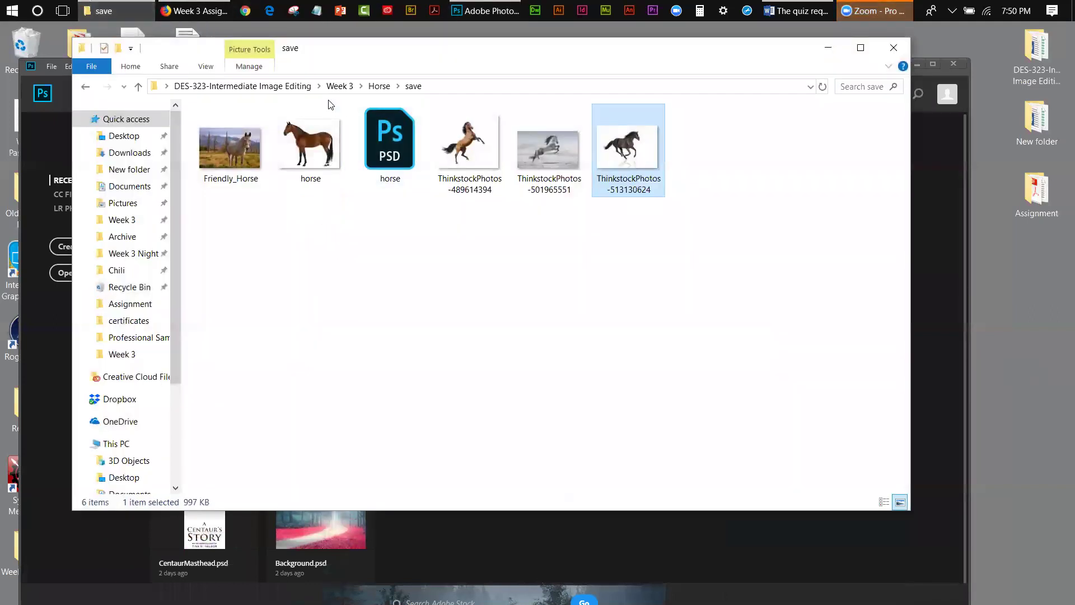
{"action": "left_click", "coordinate": [378, 87]}
{"action": "left_click", "coordinate": [345, 87]}
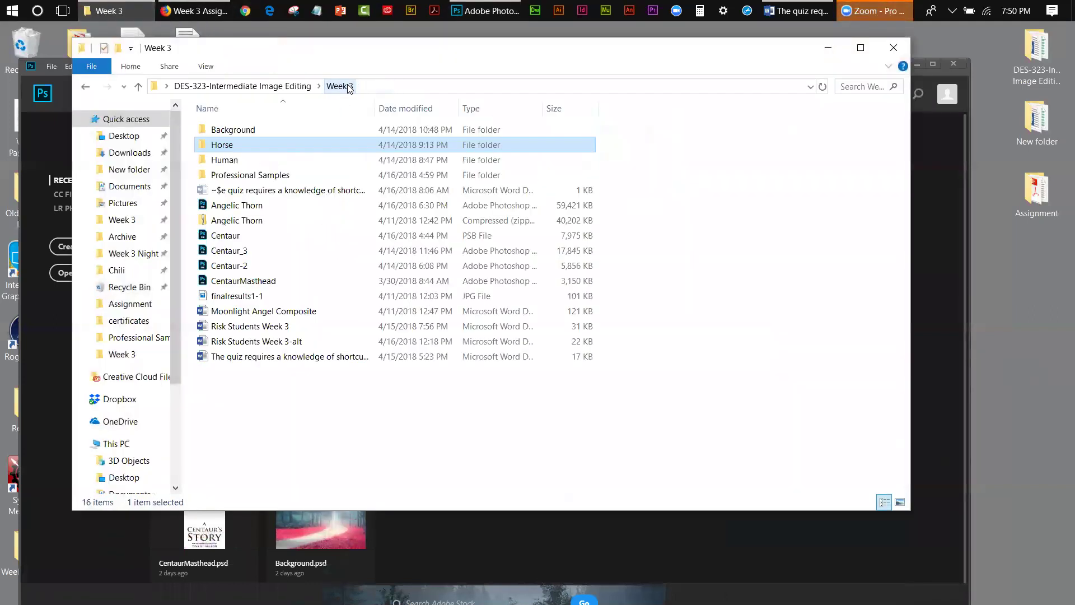
Open the save folder inside Human and preview the three-pose male photo ThinkstockPhotos-489483151
{"action": "double_click", "coordinate": [240, 160]}
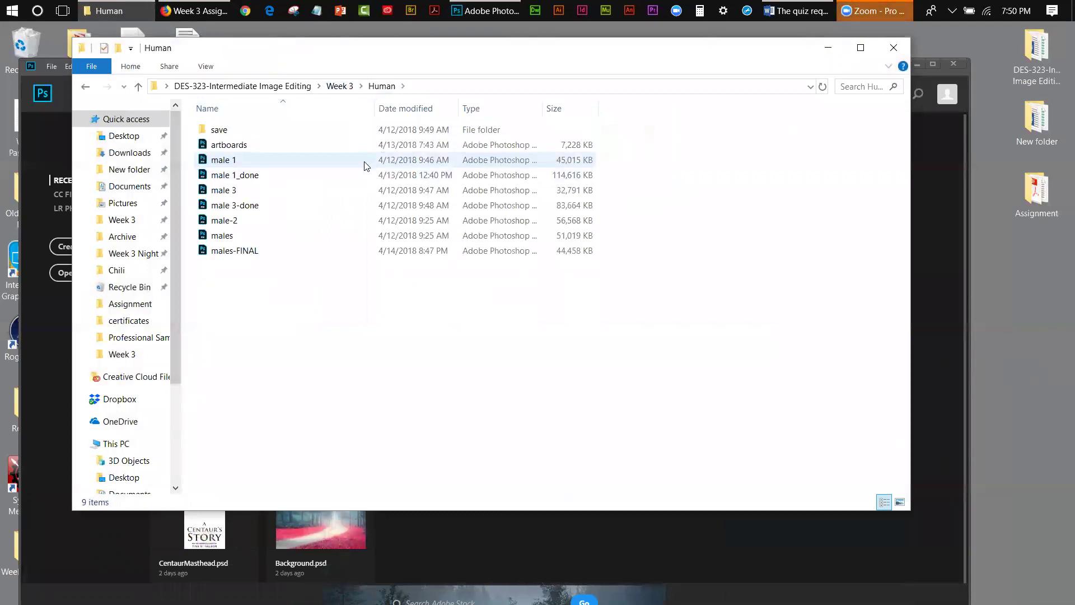
{"action": "double_click", "coordinate": [223, 130]}
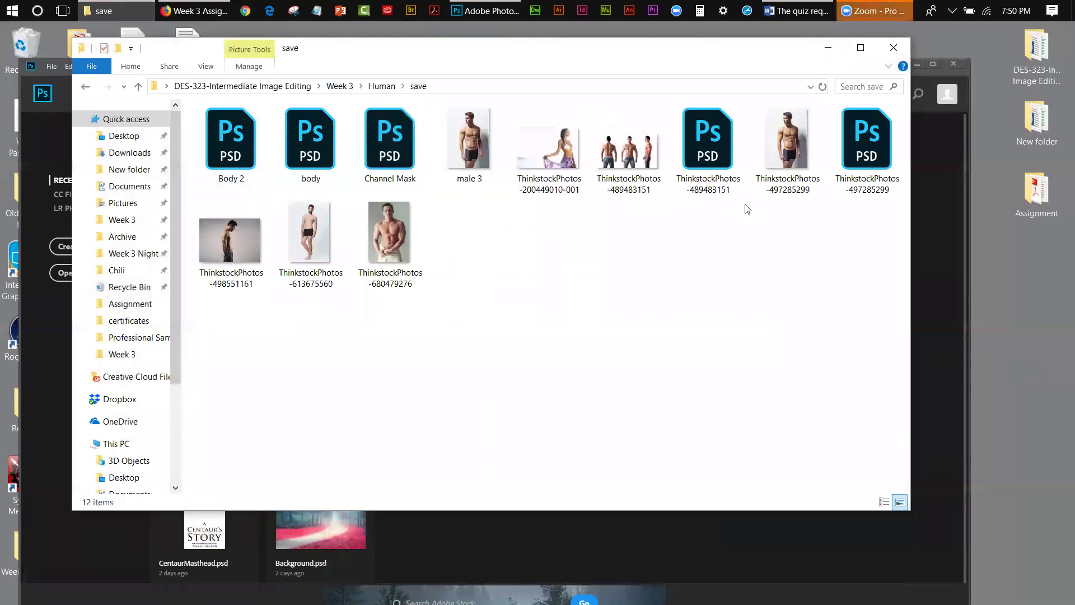
{"action": "double_click", "coordinate": [644, 147]}
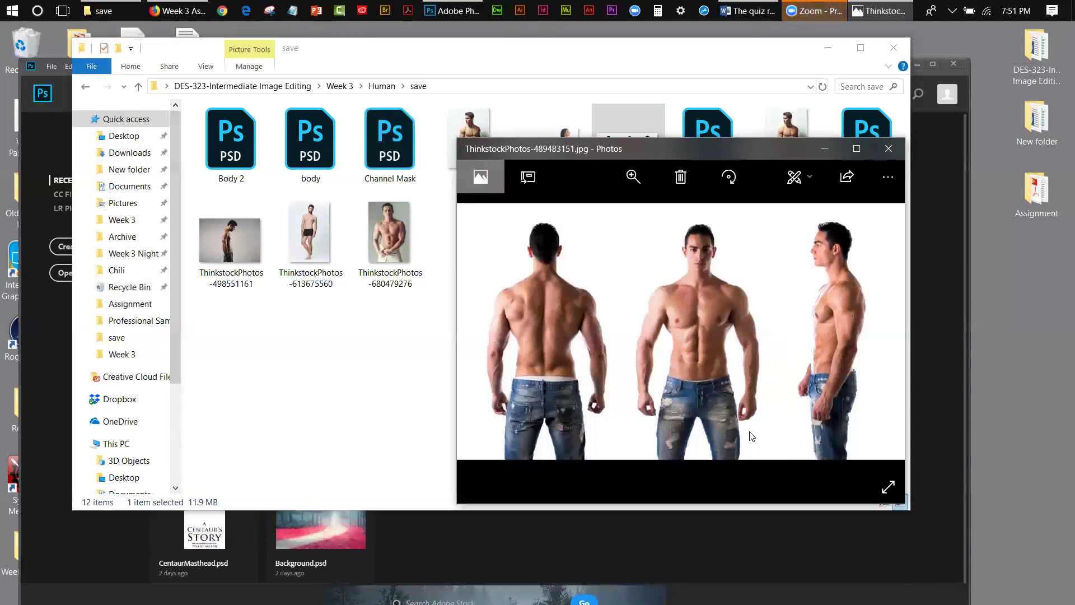
{"action": "left_click", "coordinate": [890, 148]}
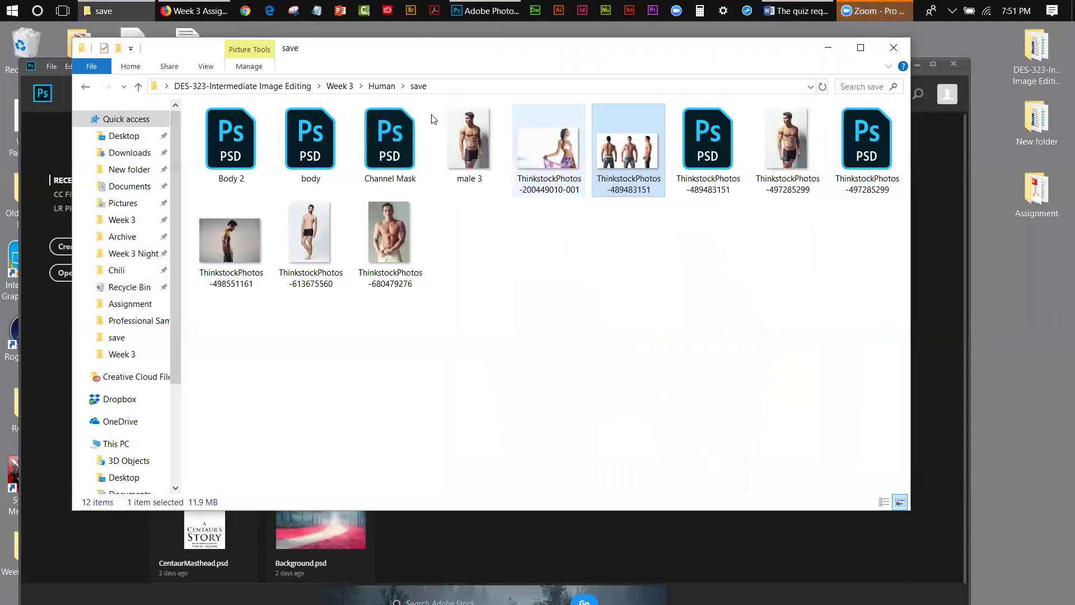
Preview the male photos ThinkstockPhotos-497285299 and ThinkstockPhotos-613675560, and view the three-pose photo again
{"action": "double_click", "coordinate": [788, 143]}
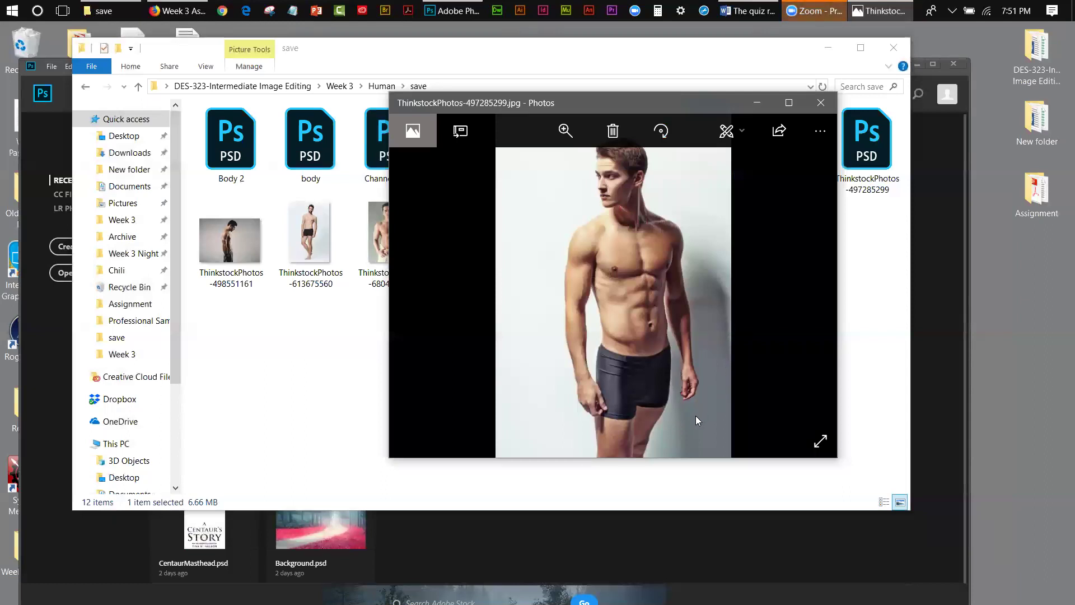
{"action": "left_click", "coordinate": [817, 110]}
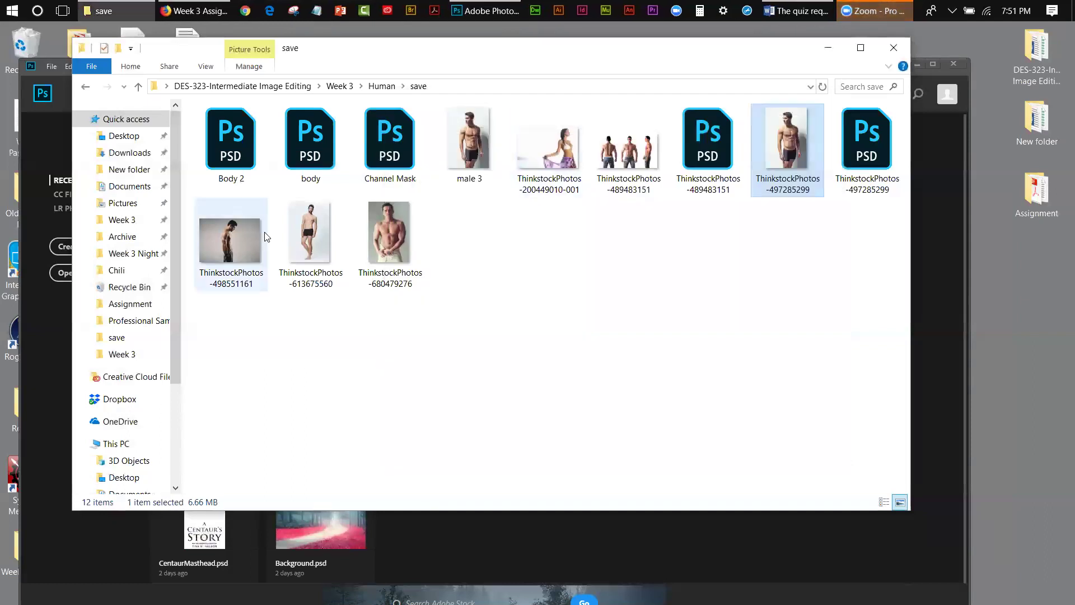
{"action": "double_click", "coordinate": [310, 235]}
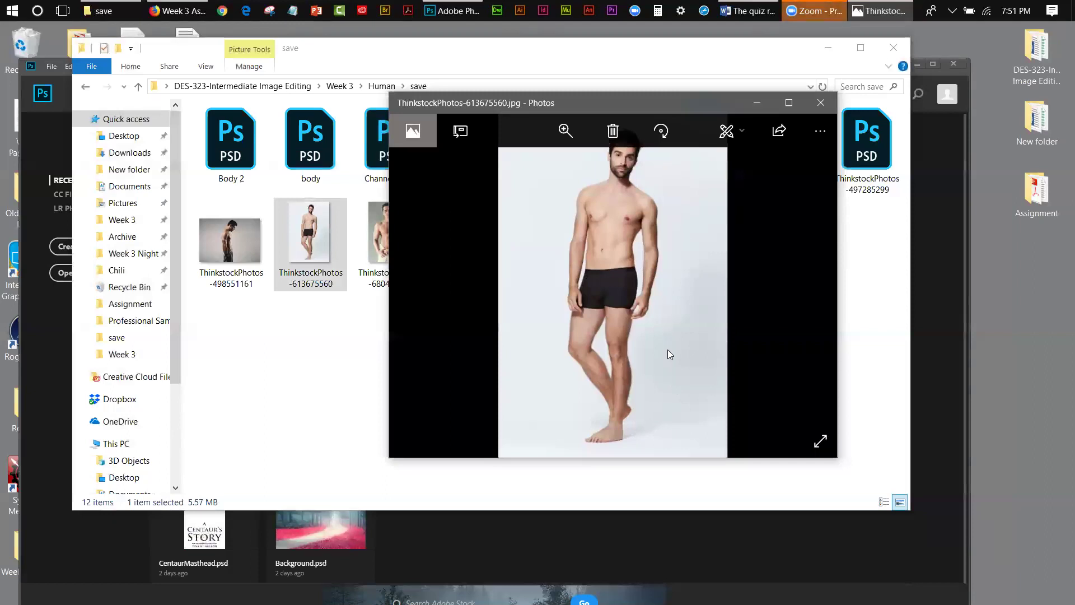
{"action": "left_click", "coordinate": [821, 103]}
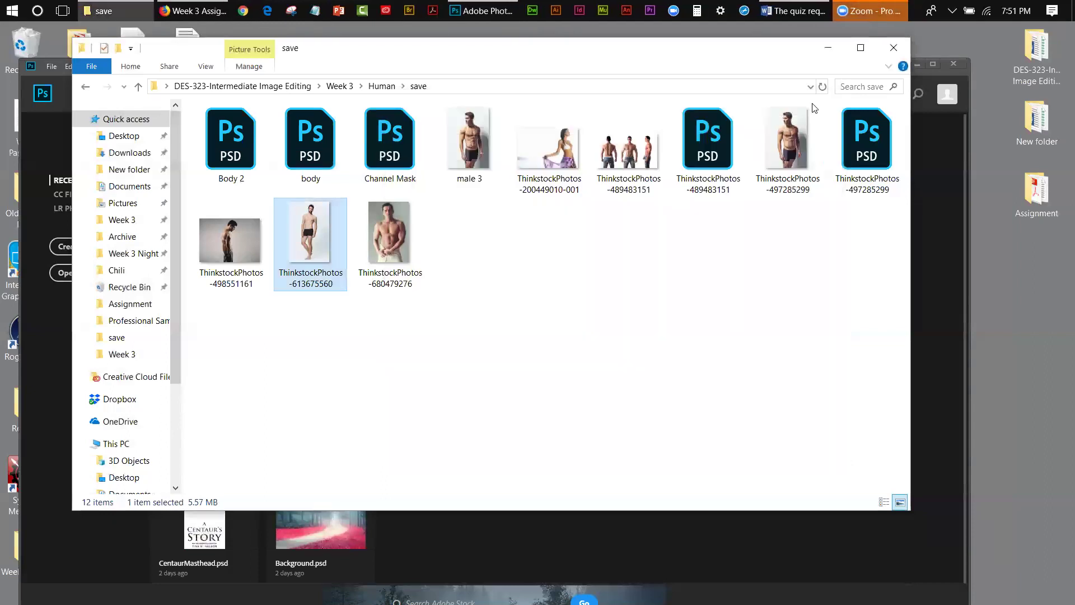
{"action": "double_click", "coordinate": [638, 158]}
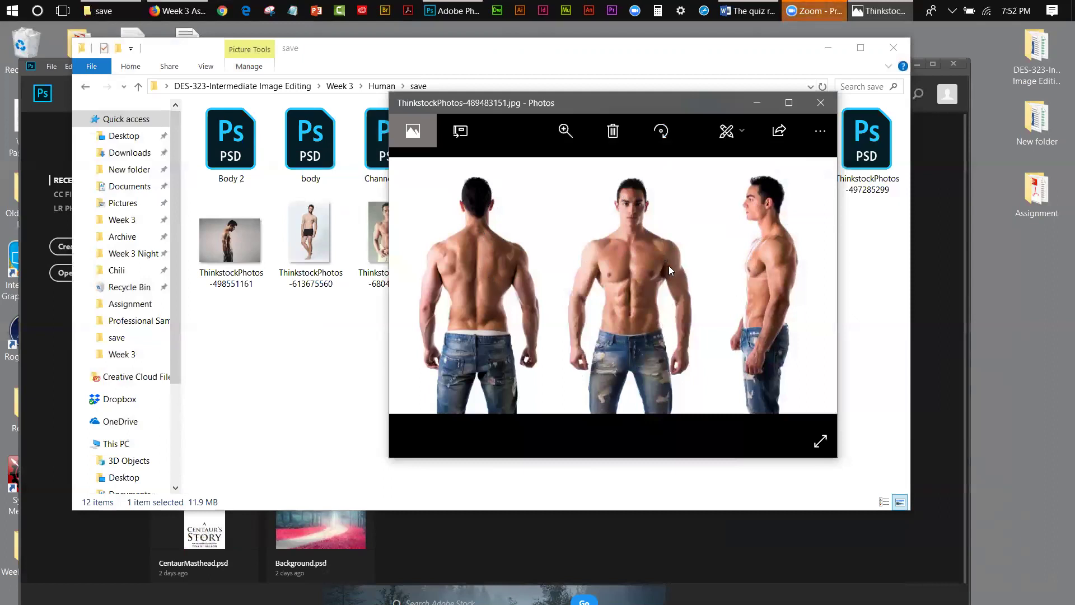
{"action": "left_click", "coordinate": [821, 103]}
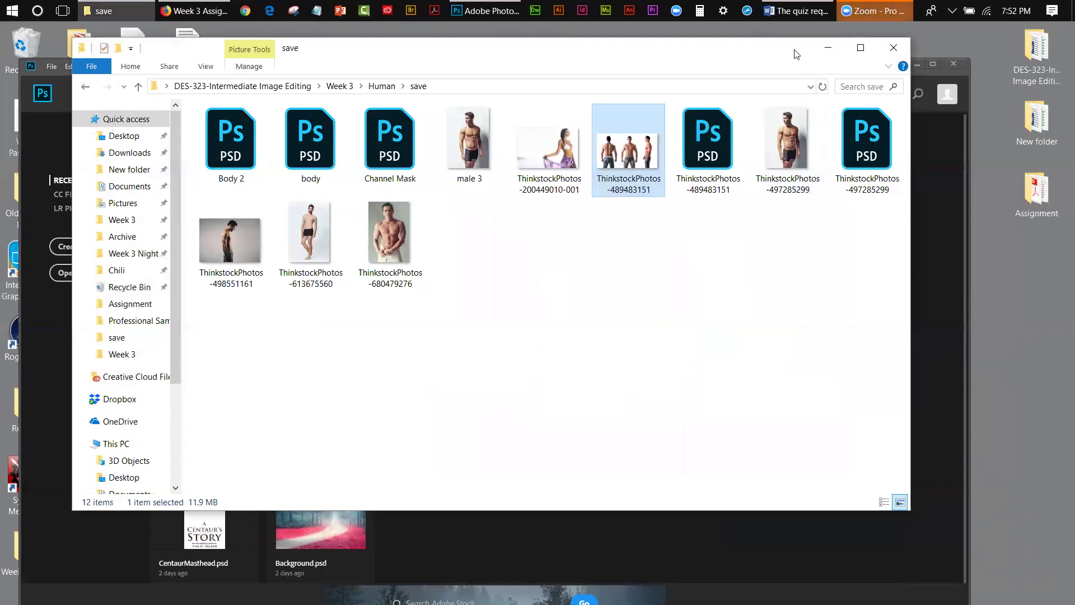
Minimize File Explorer and open ThinkstockPhotos-489483151.jpg in Photoshop from the Week 3 > Human > save folder
{"action": "left_click_drag", "start_coordinate": [811, 55], "coordinate": [818, 77]}
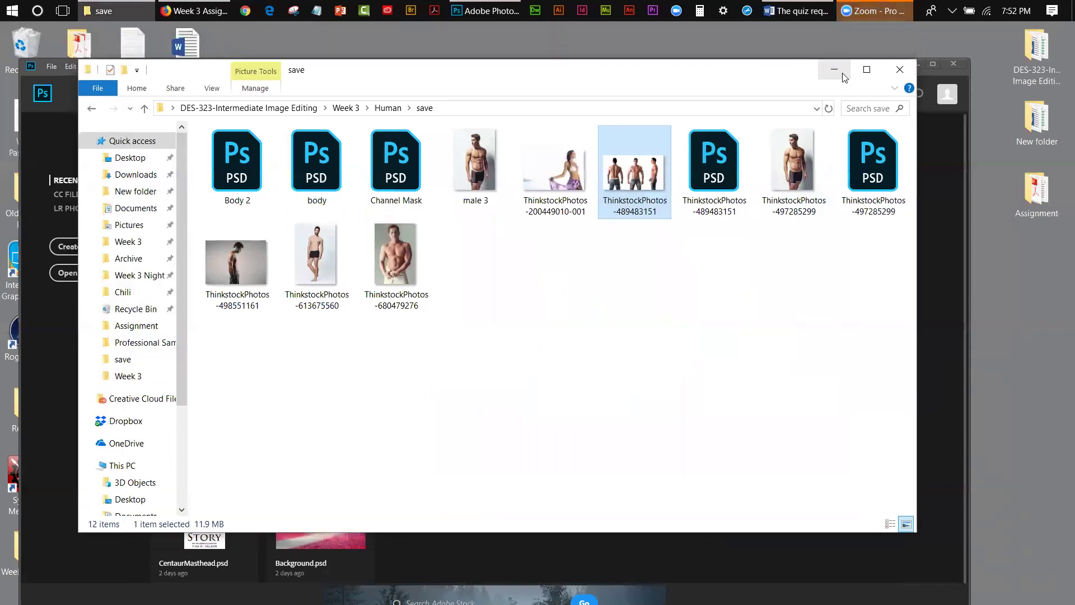
{"action": "left_click", "coordinate": [834, 69]}
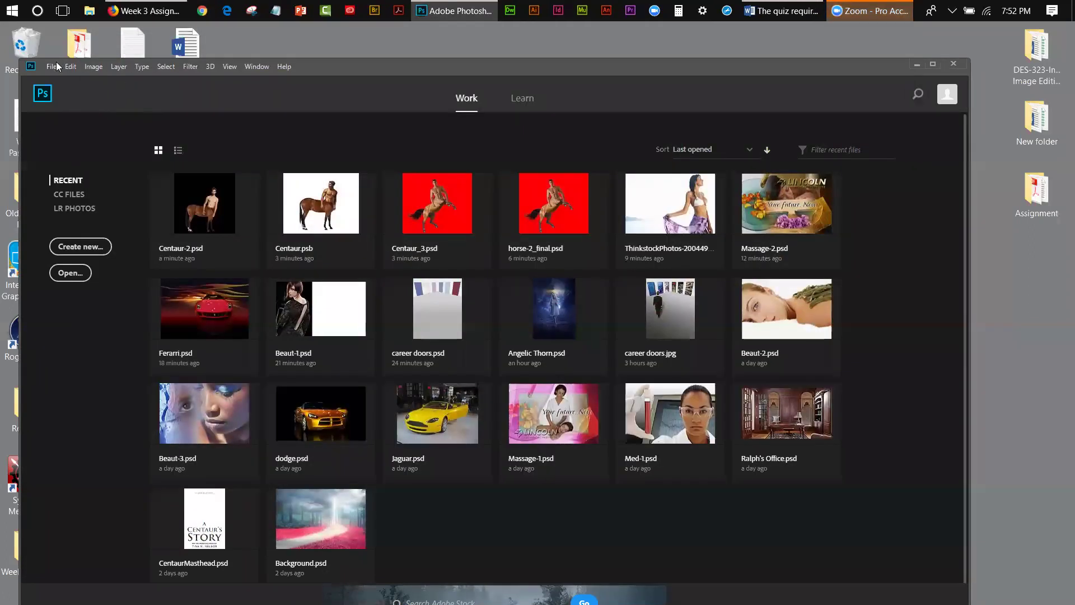
{"action": "left_click", "coordinate": [51, 66]}
{"action": "left_click", "coordinate": [66, 94]}
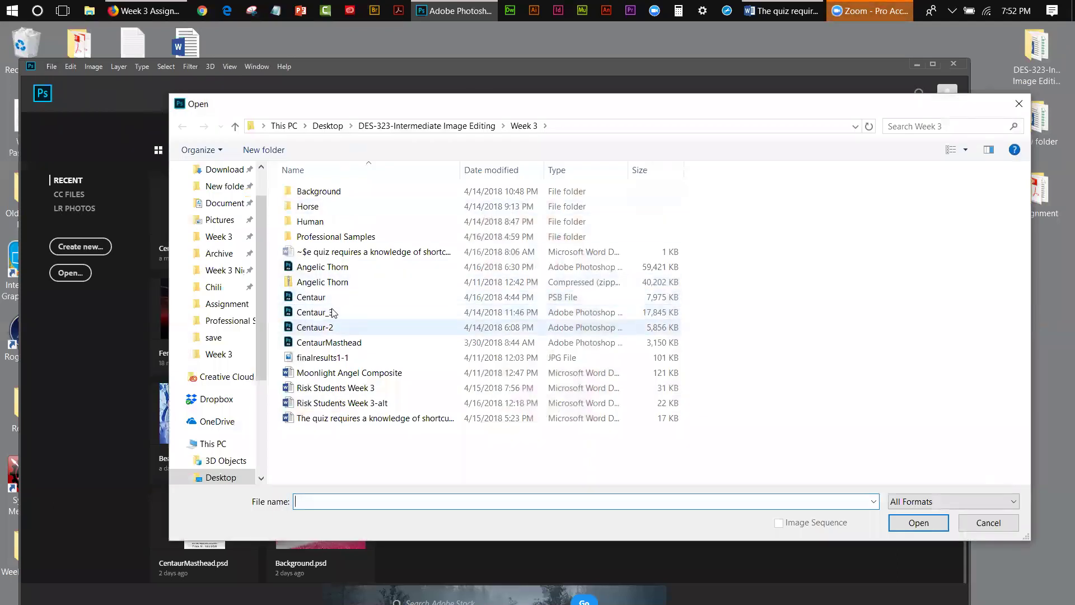
{"action": "left_click", "coordinate": [318, 223]}
{"action": "double_click", "coordinate": [319, 224]}
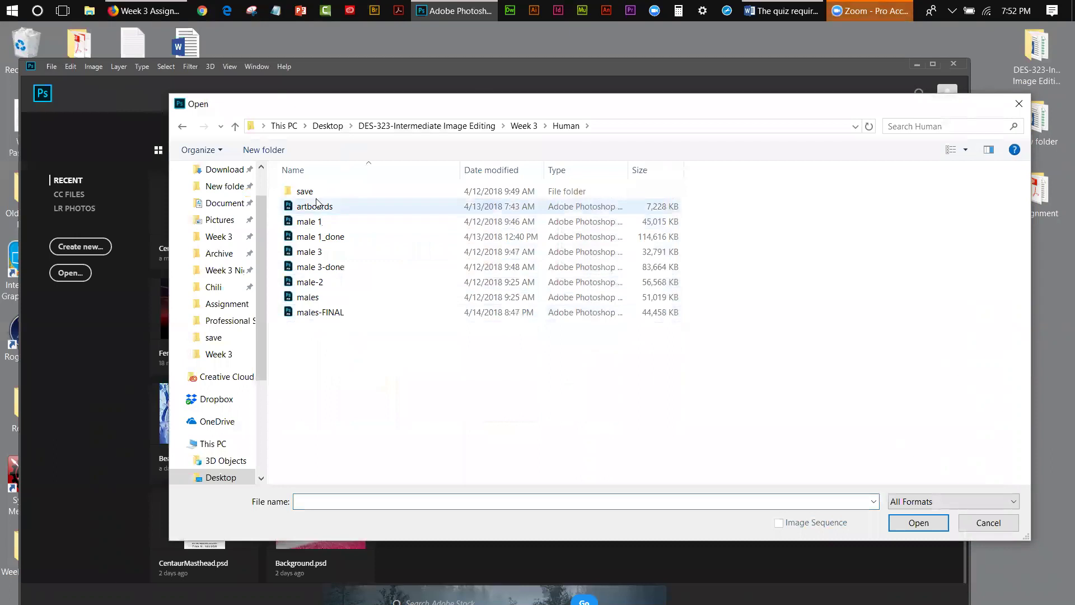
{"action": "double_click", "coordinate": [308, 191]}
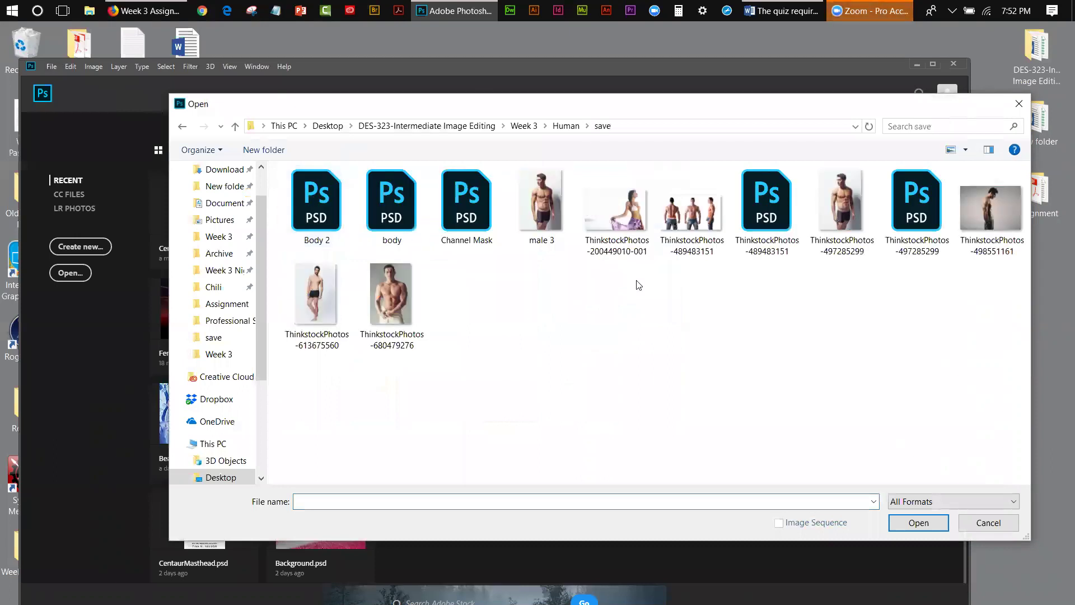
{"action": "left_click", "coordinate": [678, 231]}
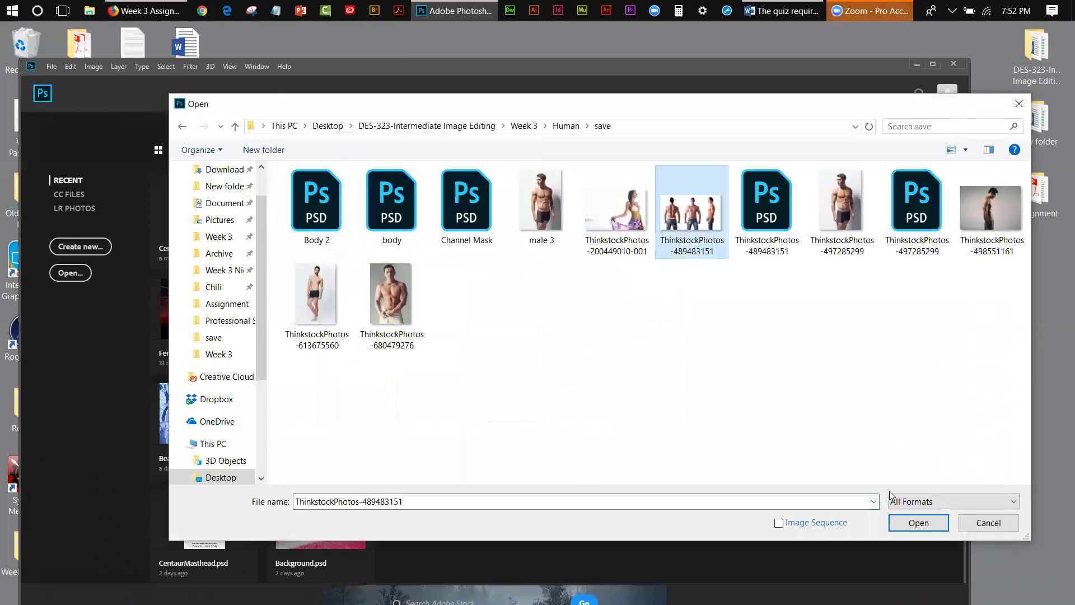
{"action": "left_click", "coordinate": [907, 529]}
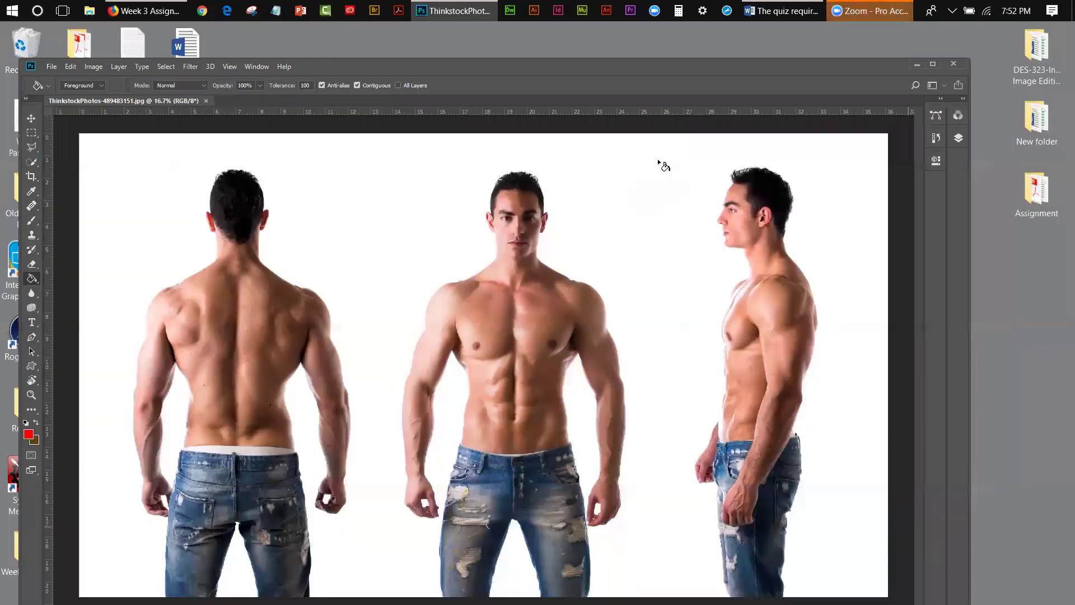
Place two vertical guides on either side of the middle figure, at about 12.8 and 26 on the horizontal ruler
{"action": "left_click_drag", "start_coordinate": [411, 59], "coordinate": [403, 37]}
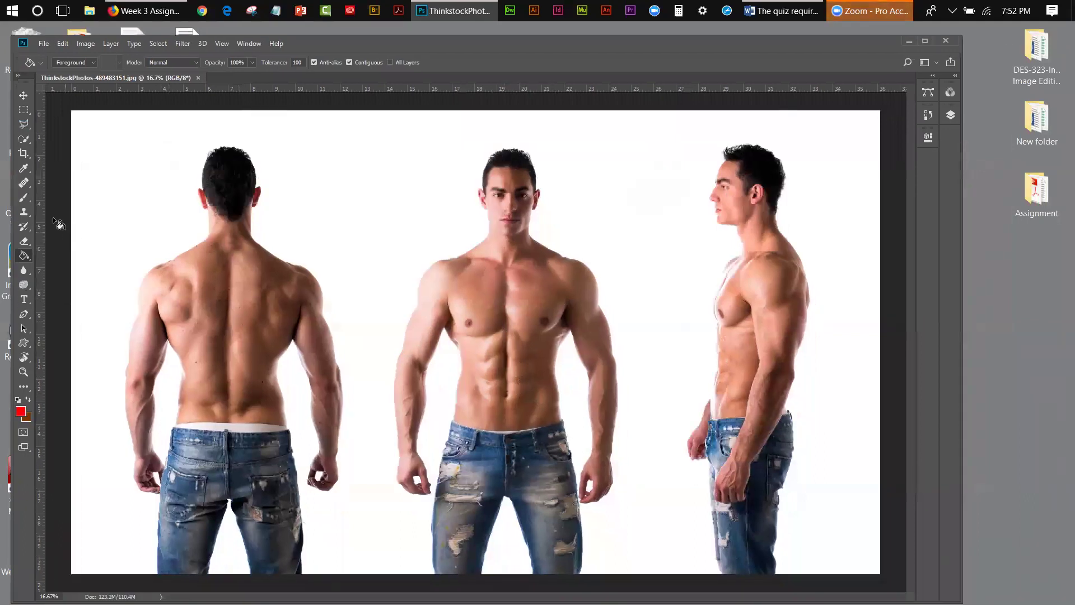
{"action": "left_click_drag", "start_coordinate": [42, 204], "coordinate": [359, 272]}
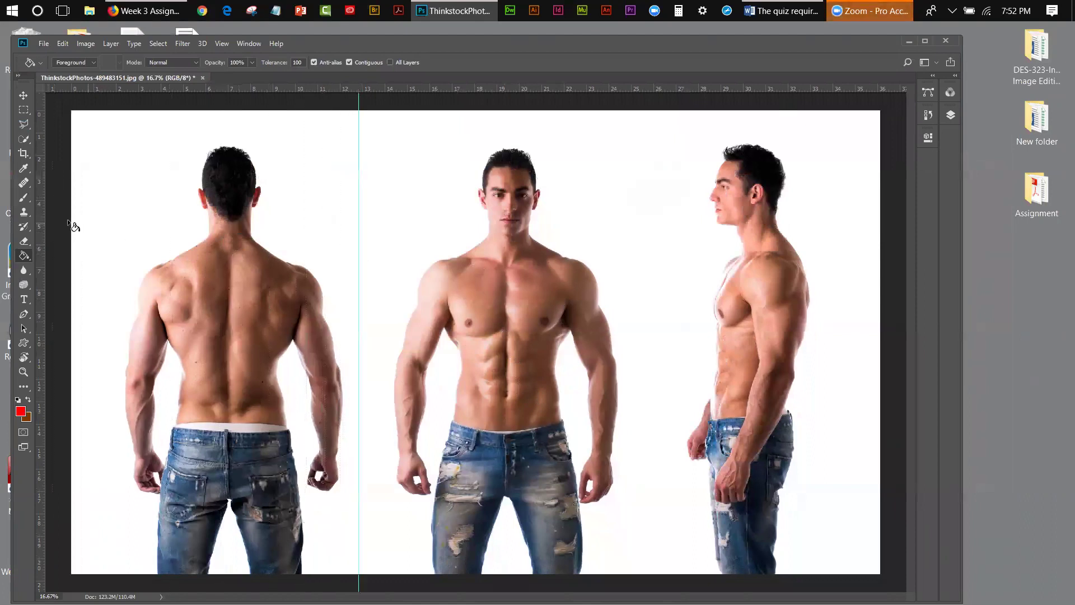
{"action": "left_click_drag", "start_coordinate": [40, 218], "coordinate": [658, 306]}
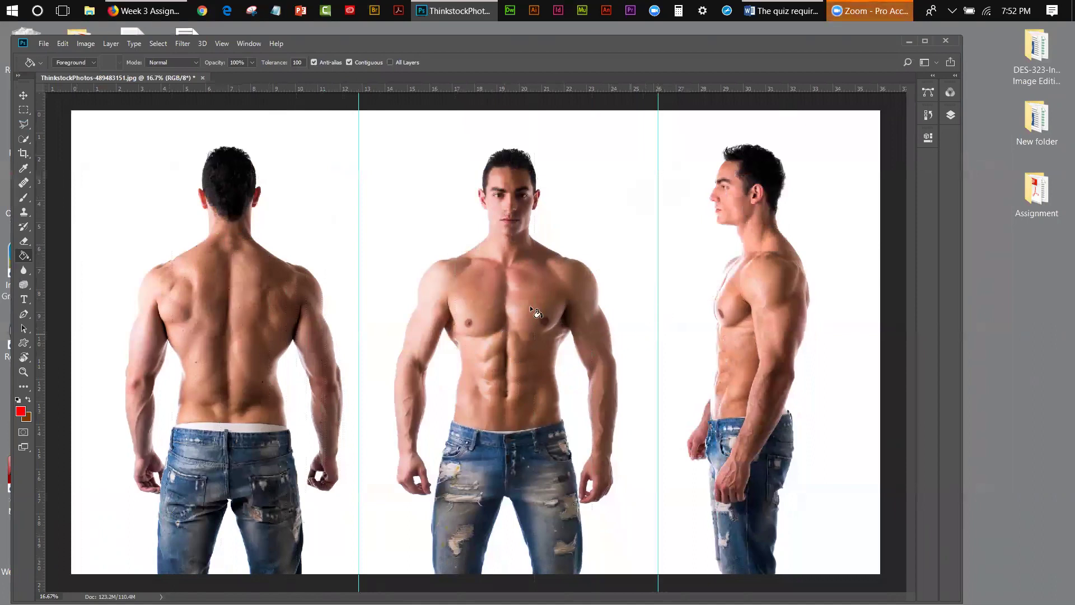
Select the front-facing figure between the guides with the Rectangular Marquee and crop the image to that selection
{"action": "left_click", "coordinate": [24, 110]}
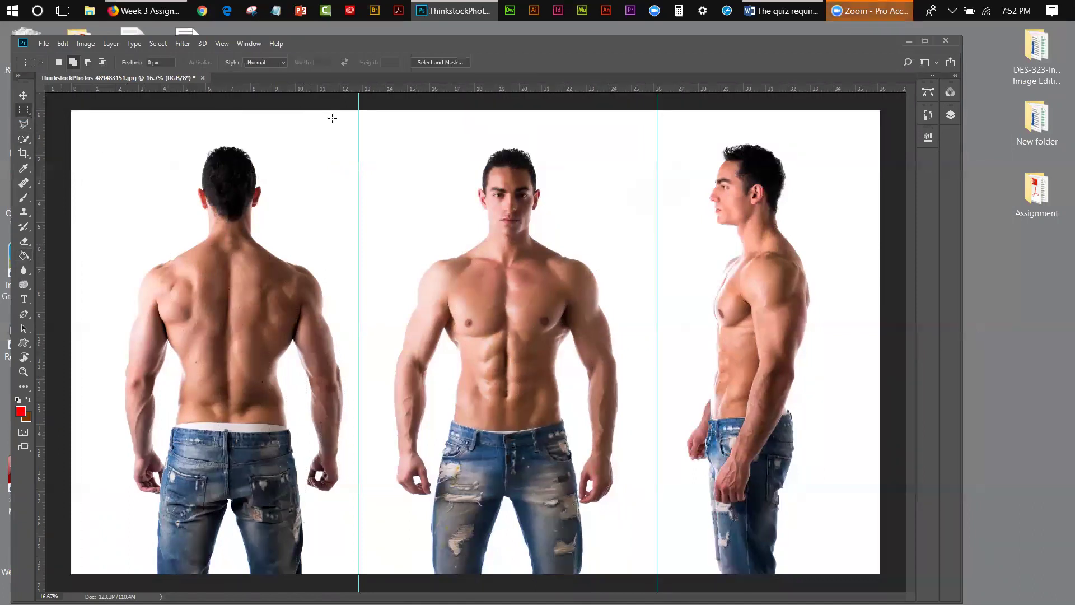
{"action": "left_click_drag", "start_coordinate": [359, 112], "coordinate": [658, 566]}
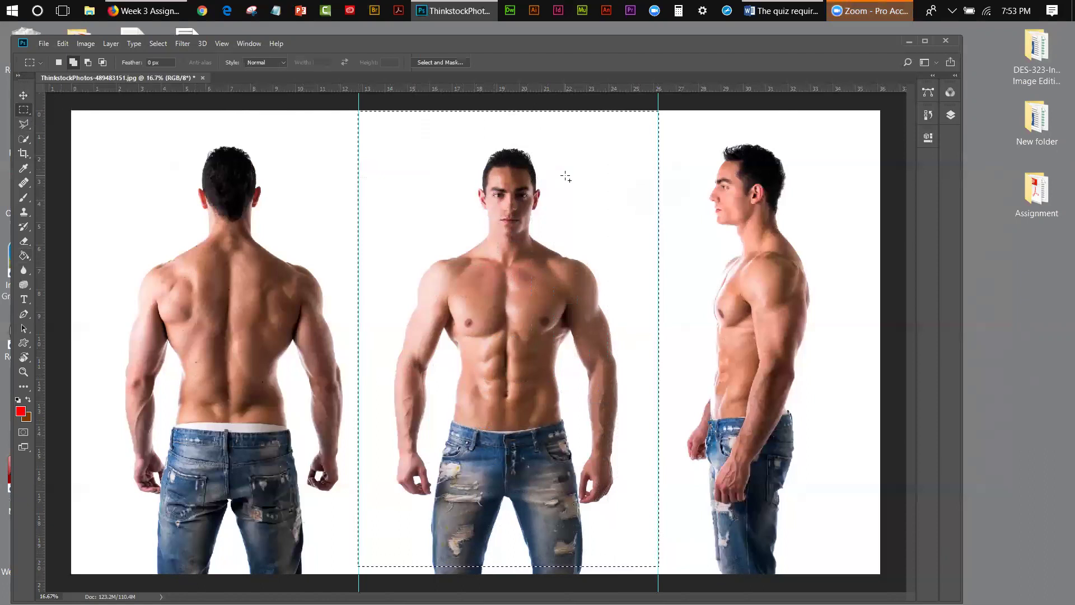
{"action": "left_click", "coordinate": [42, 44]}
{"action": "mouse_move", "coordinate": [85, 43]}
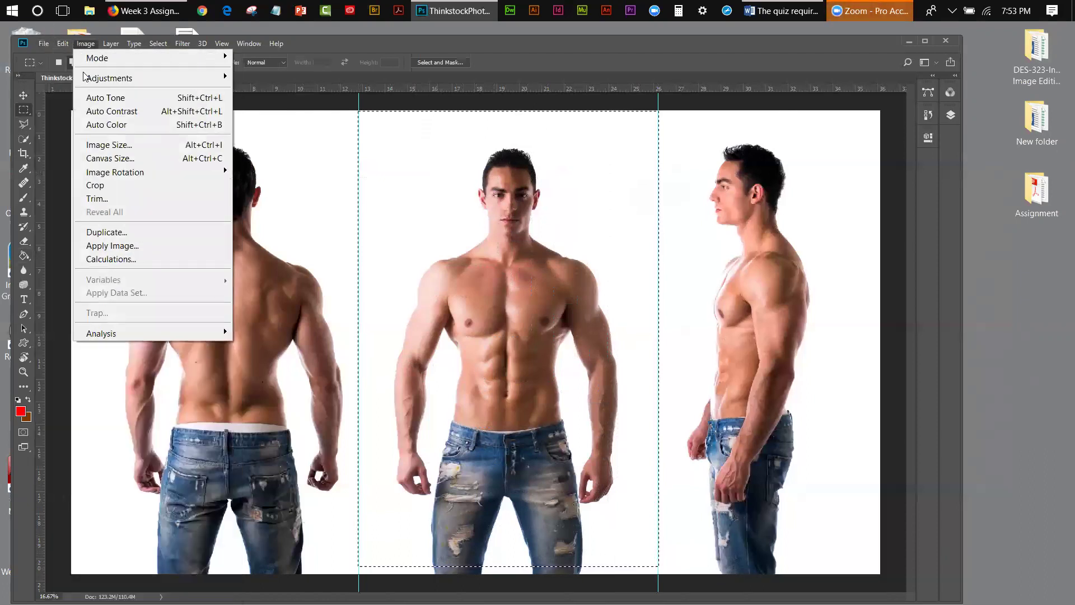
{"action": "left_click", "coordinate": [93, 185]}
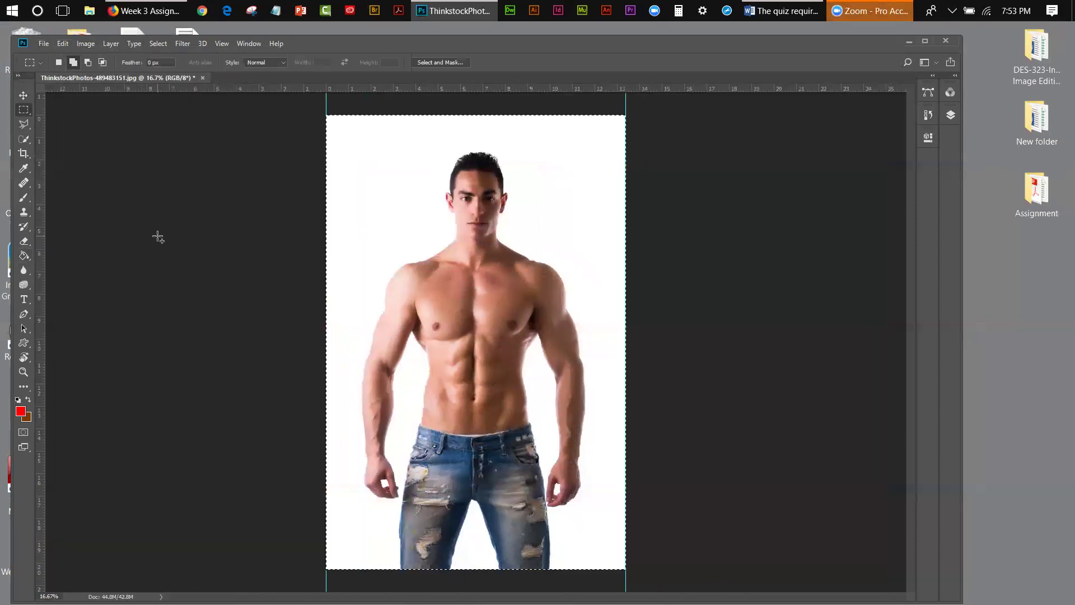
Save the cropped image as Male-1 in Photoshop (PSD) format in the Human save folder
{"action": "left_click", "coordinate": [37, 43]}
{"action": "left_click", "coordinate": [79, 200]}
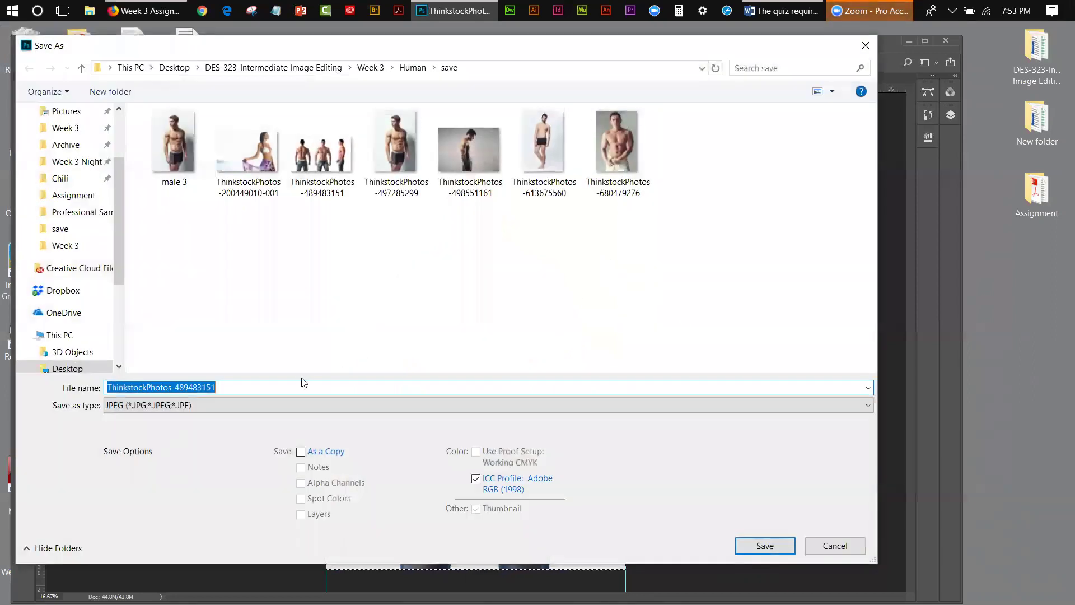
{"action": "type", "text": "Male"}
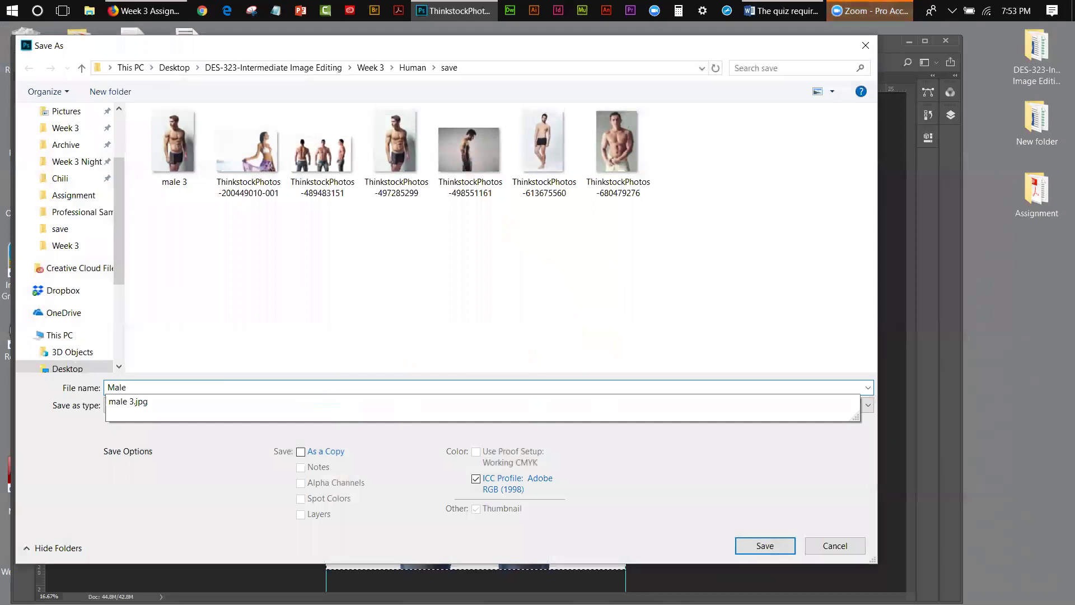
{"action": "type", "text": "-1"}
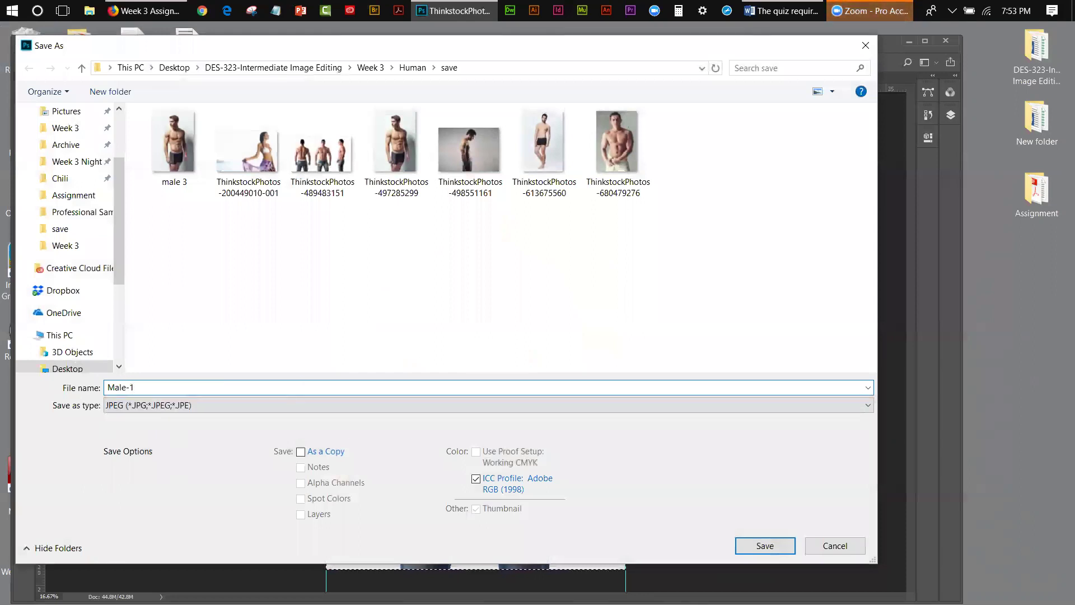
{"action": "left_click", "coordinate": [194, 406]}
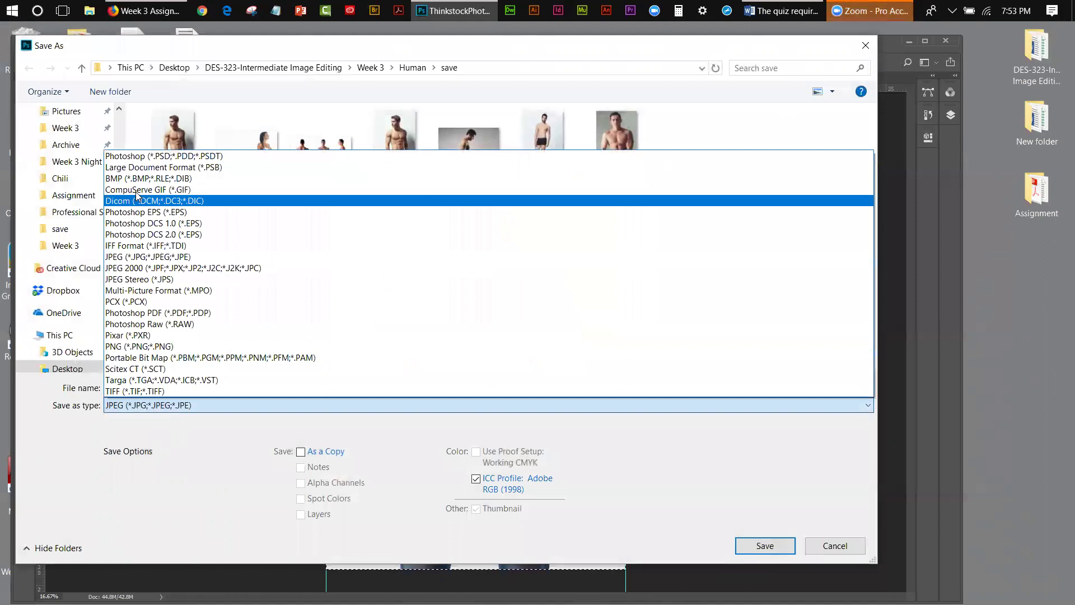
{"action": "left_click", "coordinate": [140, 157]}
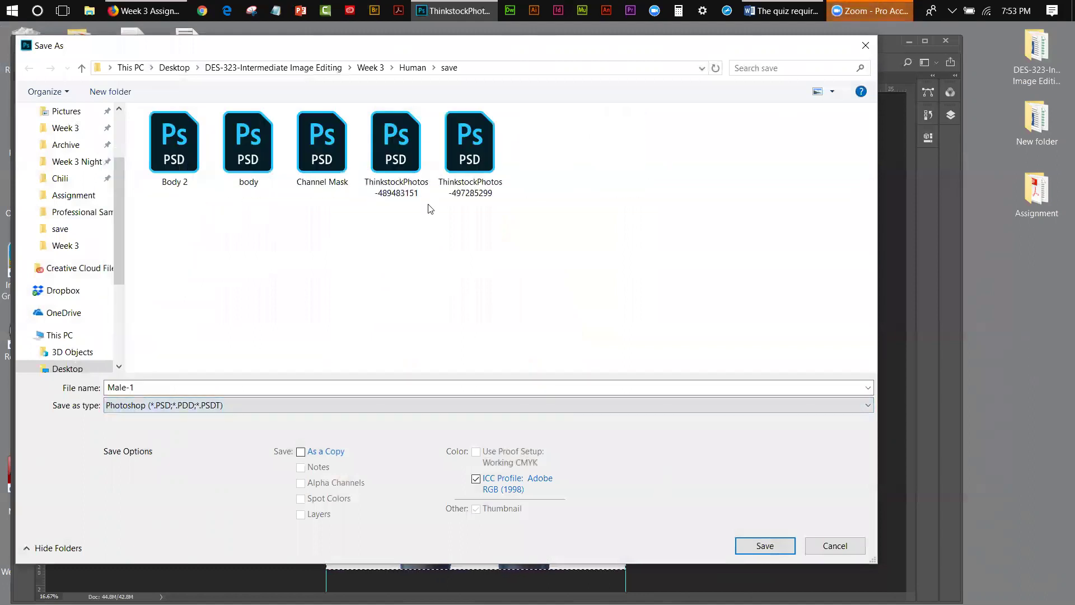
{"action": "left_click", "coordinate": [765, 546]}
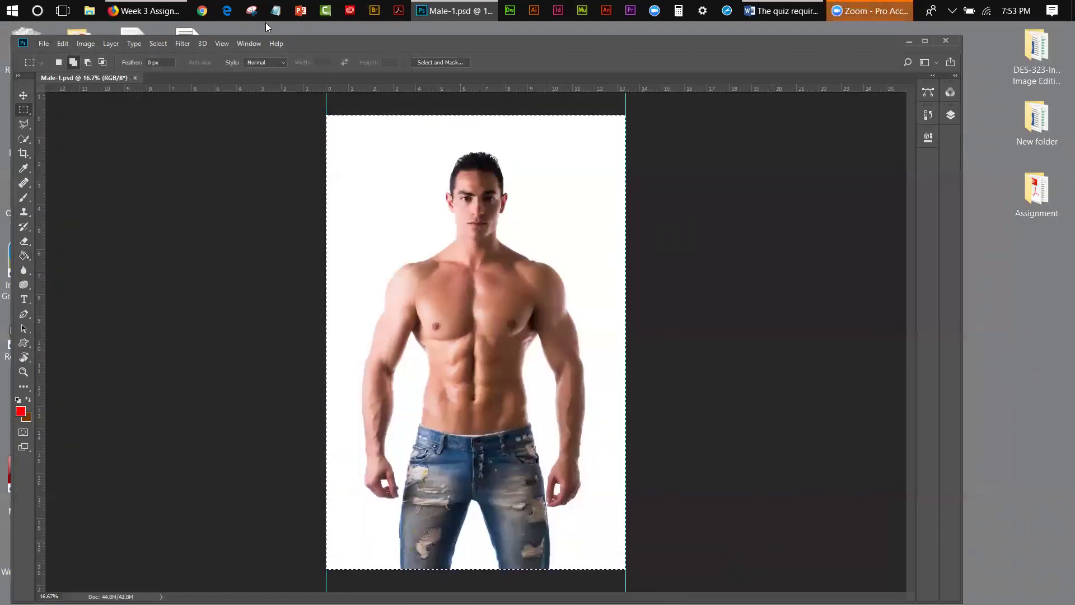
Clear the selection and zoom in to 33.3% on the man's waist and jeans
{"action": "left_click", "coordinate": [157, 43]}
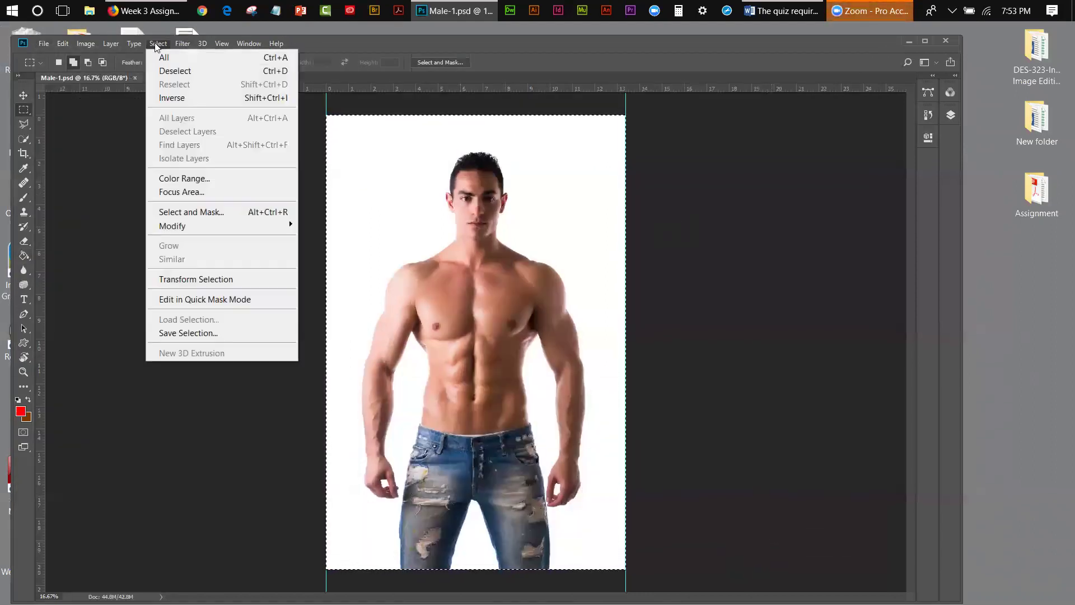
{"action": "left_click", "coordinate": [159, 70]}
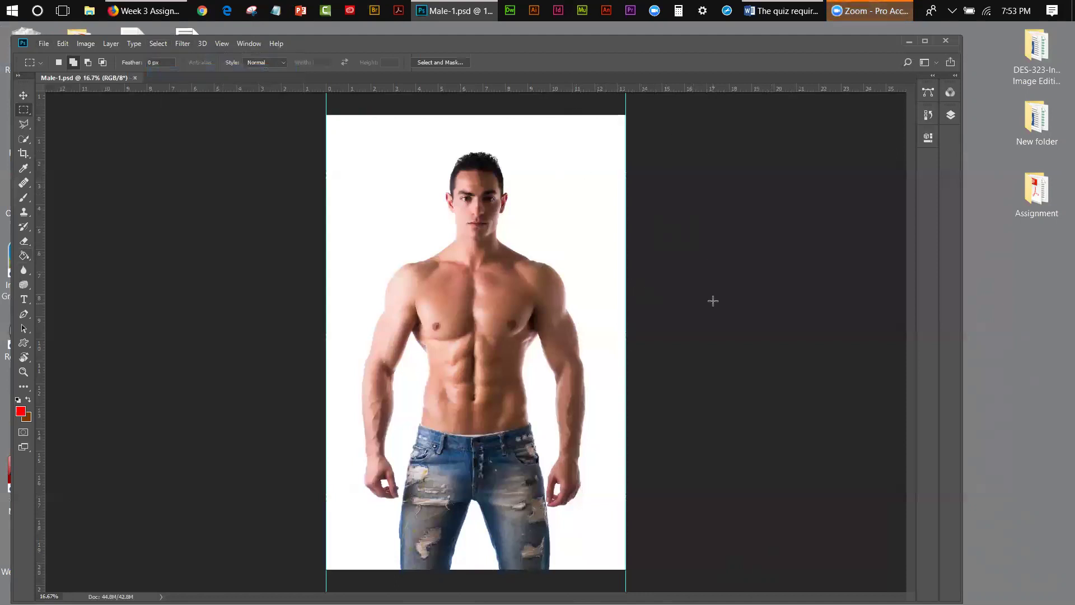
{"action": "left_click", "coordinate": [21, 376]}
{"action": "left_click", "coordinate": [459, 467]}
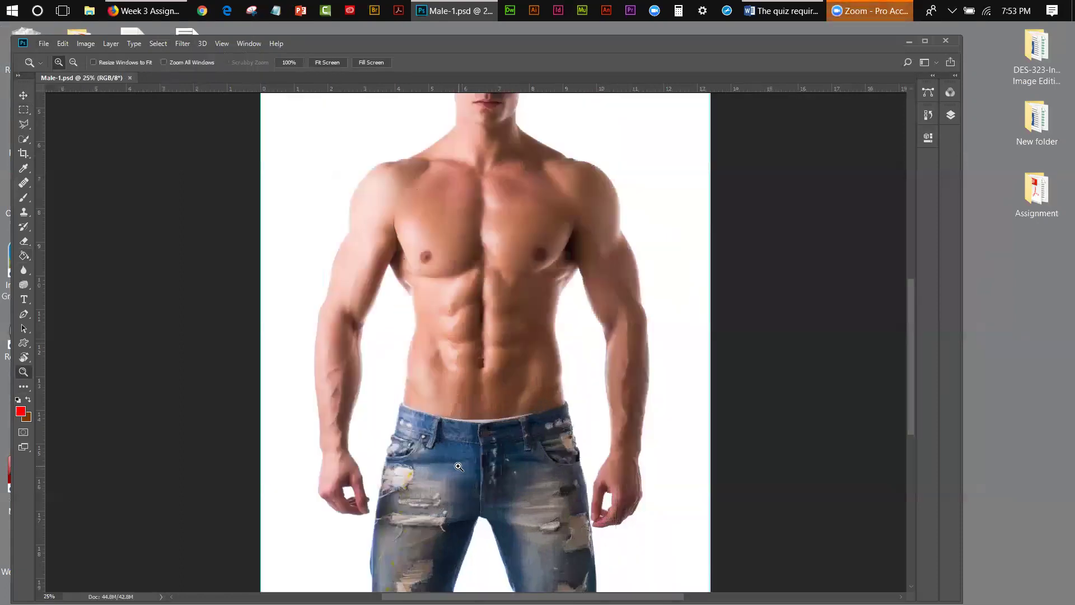
{"action": "left_click", "coordinate": [459, 466]}
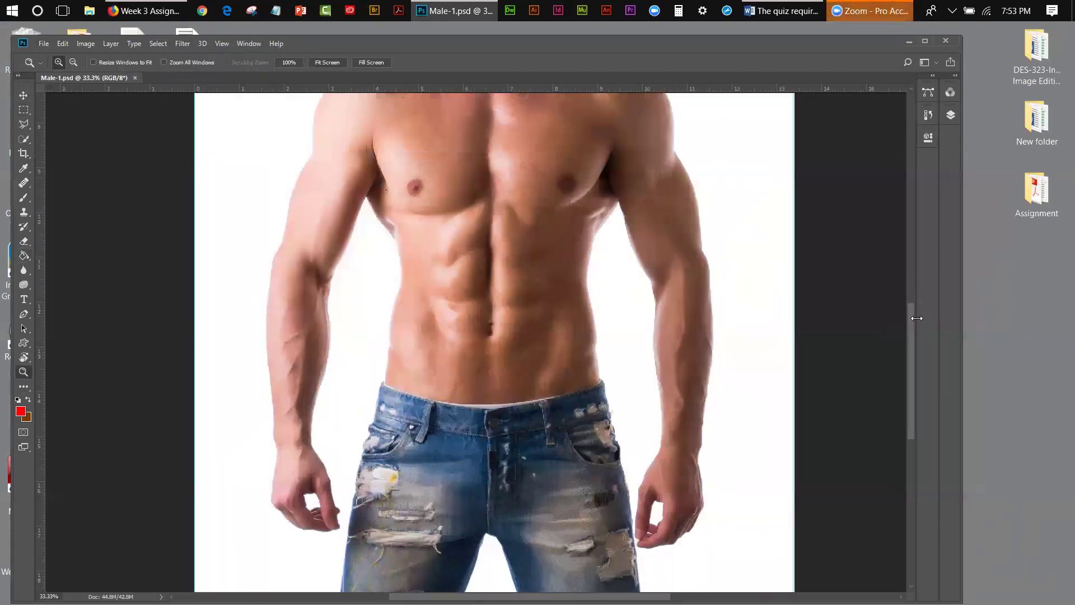
{"action": "left_click_drag", "start_coordinate": [913, 313], "coordinate": [911, 347]}
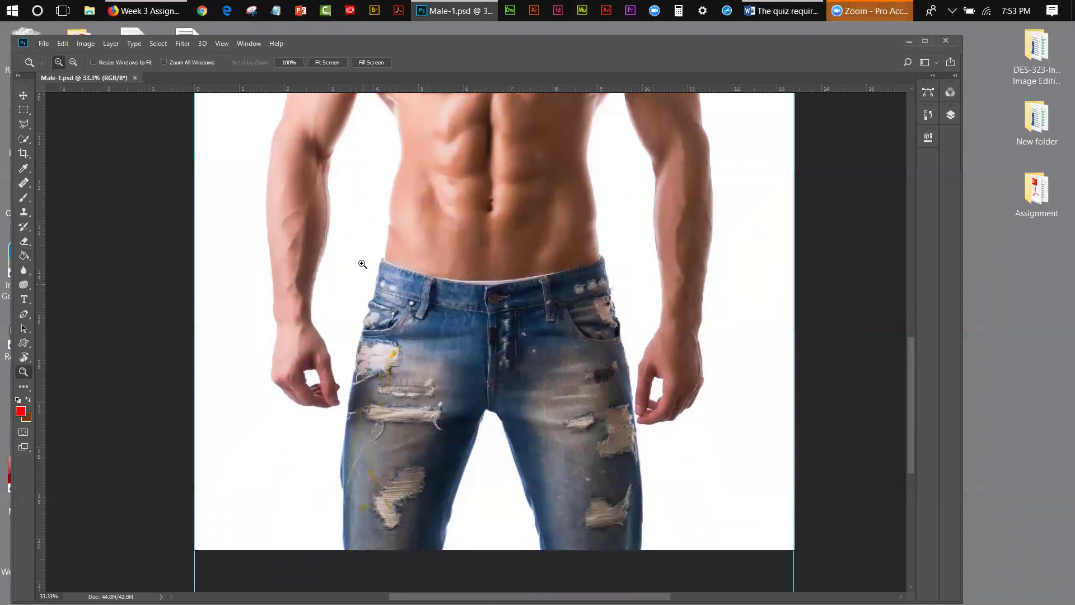
Outline the jeans with a closed Polygonal Lasso selection, following the waistline and running loosely around the legs past the image's lower edge
{"action": "left_click", "coordinate": [24, 123]}
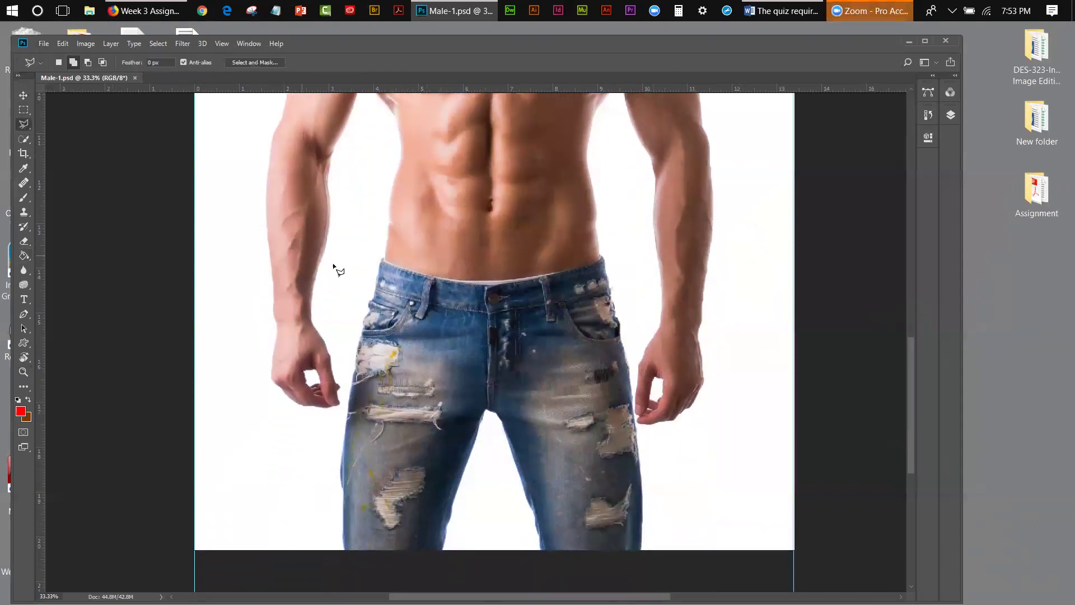
{"action": "left_click", "coordinate": [381, 250]}
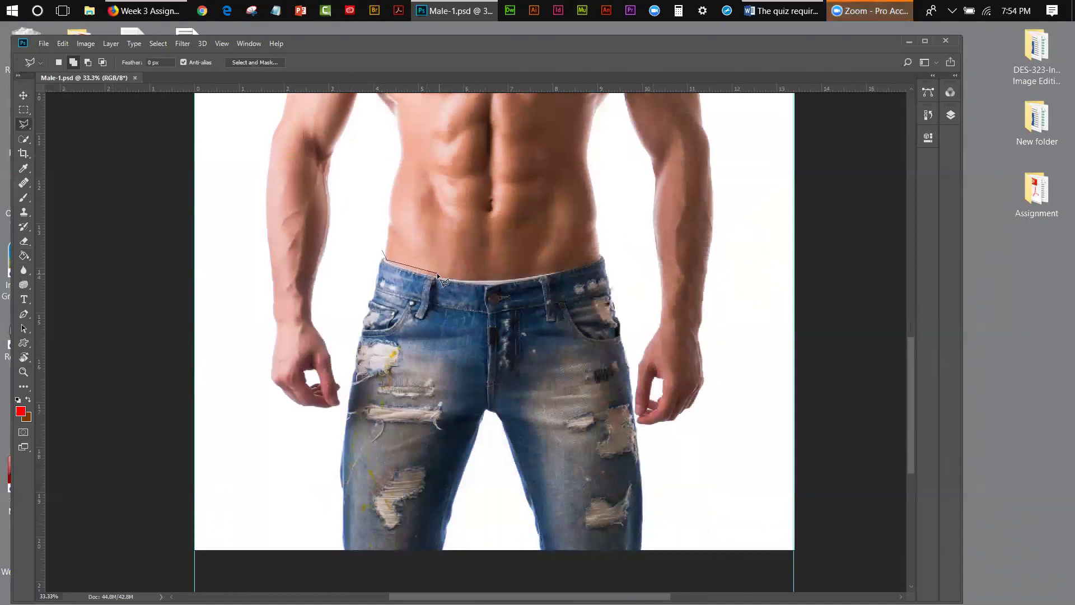
{"action": "left_click", "coordinate": [495, 277]}
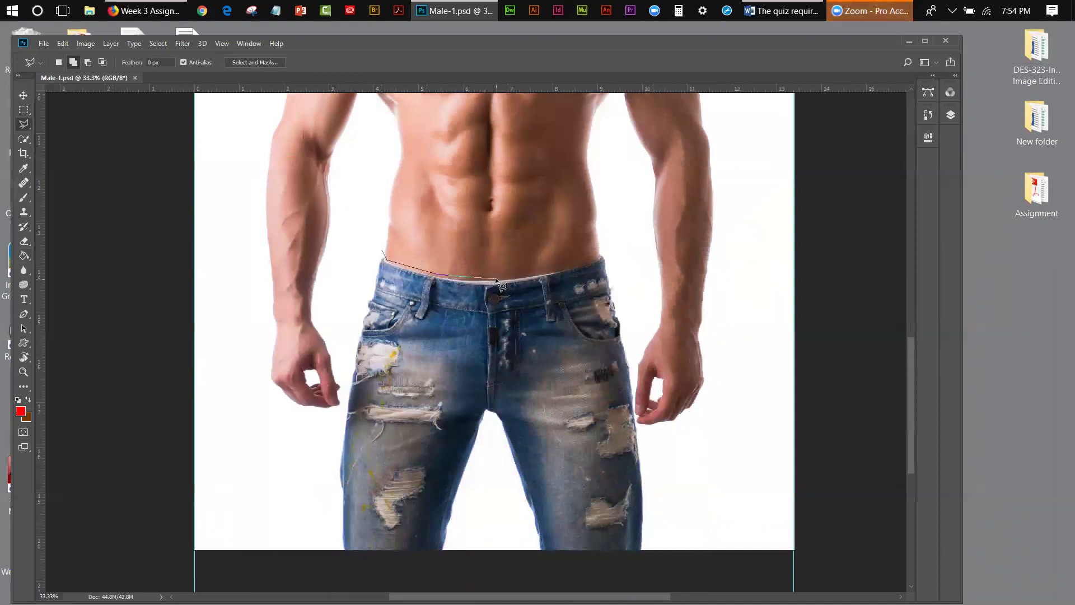
{"action": "left_click", "coordinate": [600, 257]}
{"action": "left_click", "coordinate": [610, 245]}
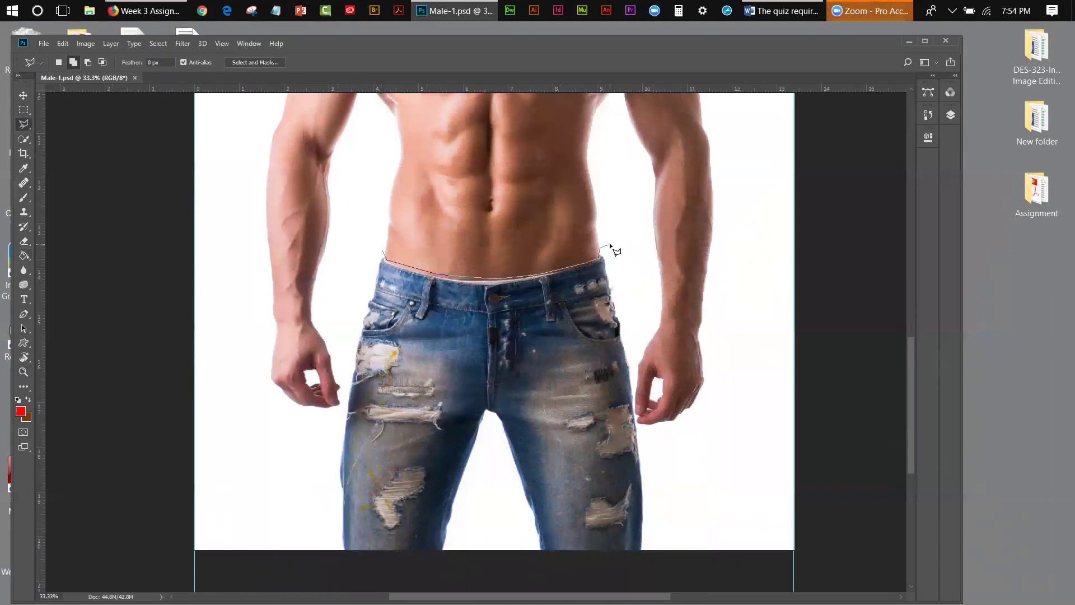
{"action": "left_click", "coordinate": [631, 330]}
{"action": "left_click", "coordinate": [639, 427]}
{"action": "left_click", "coordinate": [659, 525]}
{"action": "left_click", "coordinate": [652, 555]}
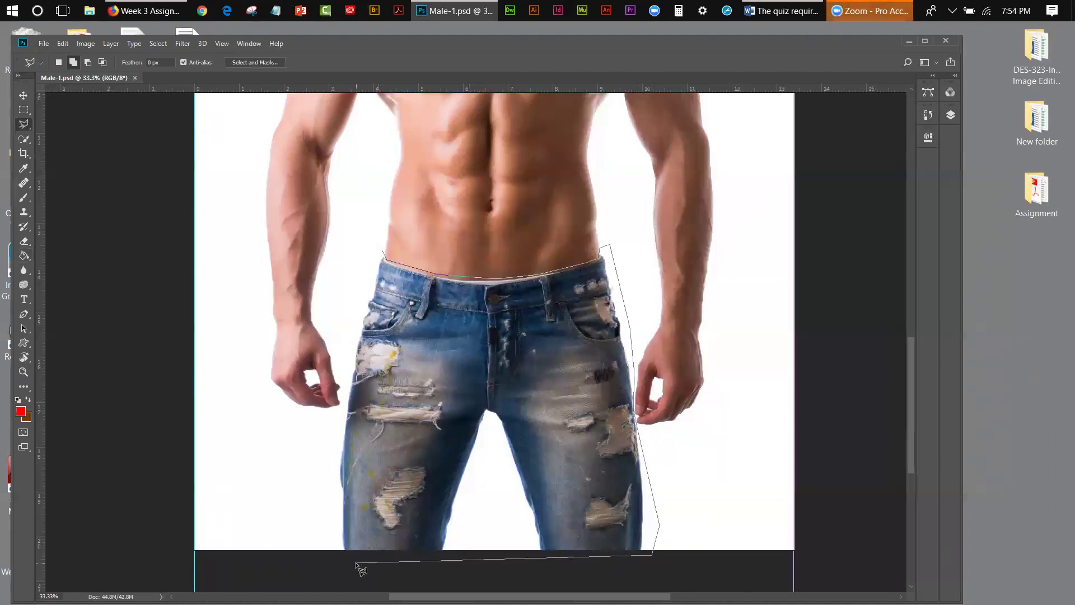
{"action": "left_click", "coordinate": [334, 550]}
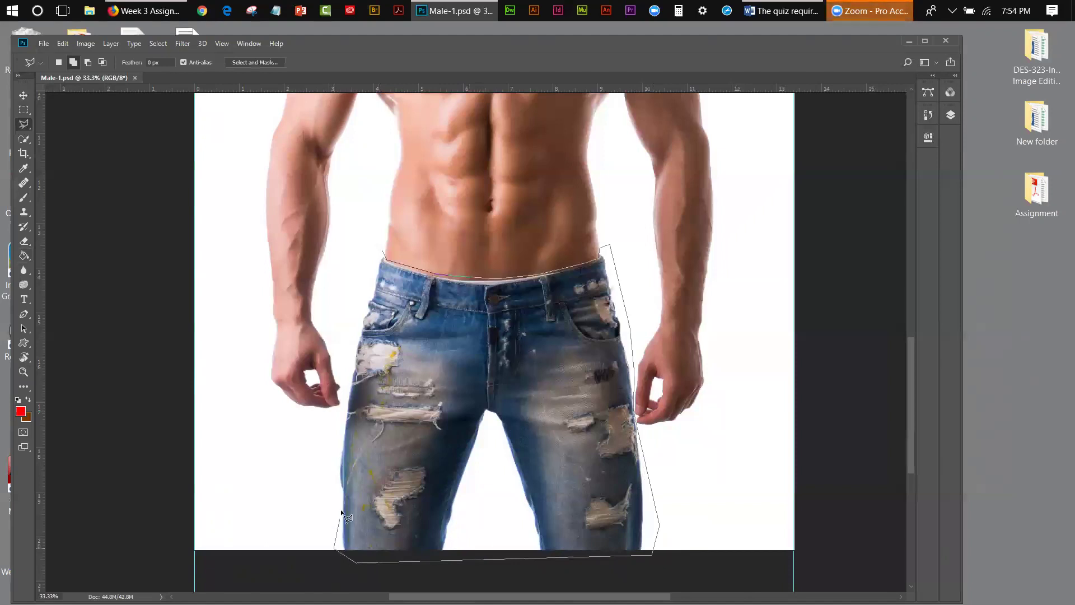
{"action": "left_click", "coordinate": [342, 432]}
{"action": "left_click", "coordinate": [365, 278]}
{"action": "left_click", "coordinate": [381, 248]}
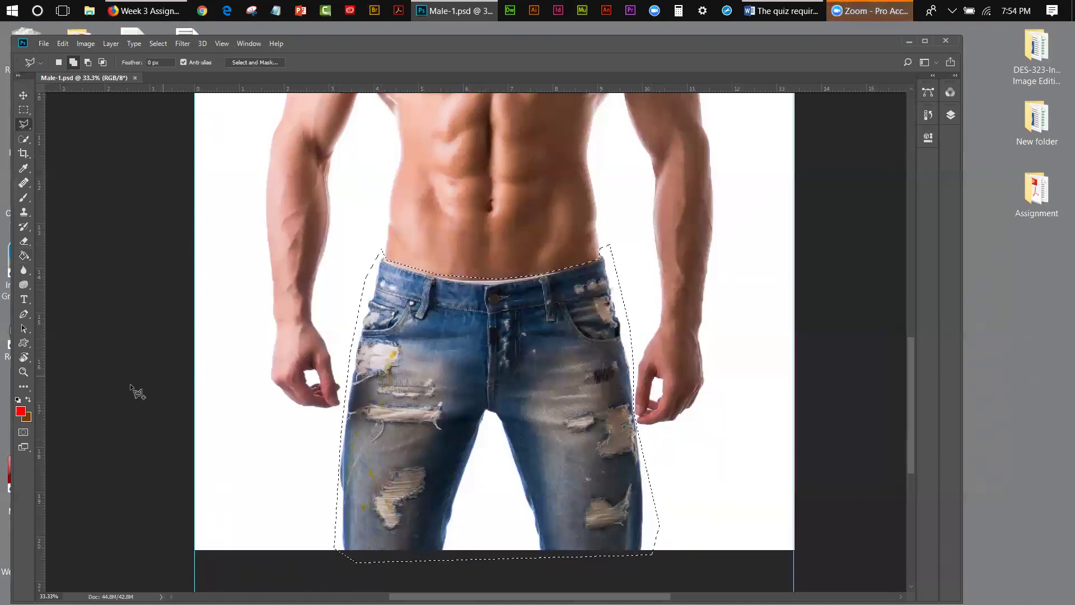
Make white the foreground color and fill the selected jeans area with it using the Paint Bucket
{"action": "left_click", "coordinate": [19, 401]}
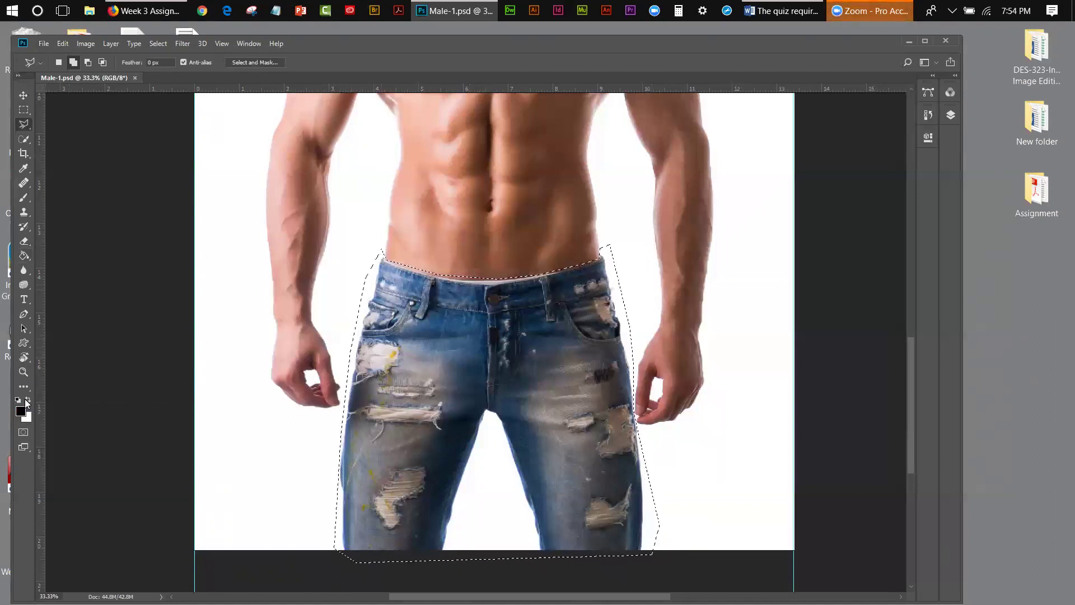
{"action": "left_click", "coordinate": [28, 399]}
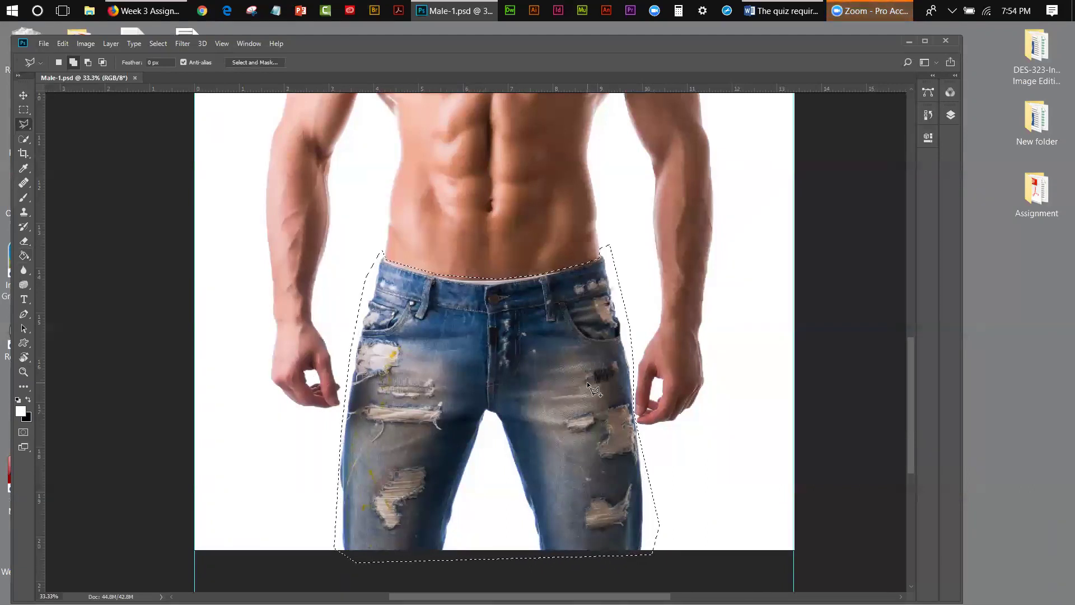
{"action": "left_click", "coordinate": [25, 257]}
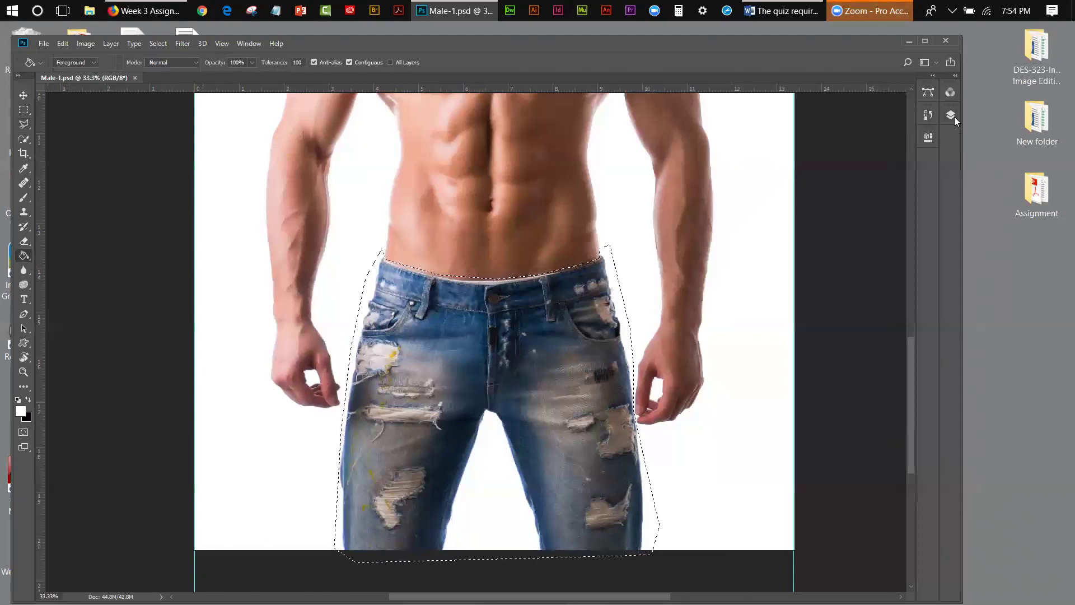
{"action": "left_click", "coordinate": [954, 115]}
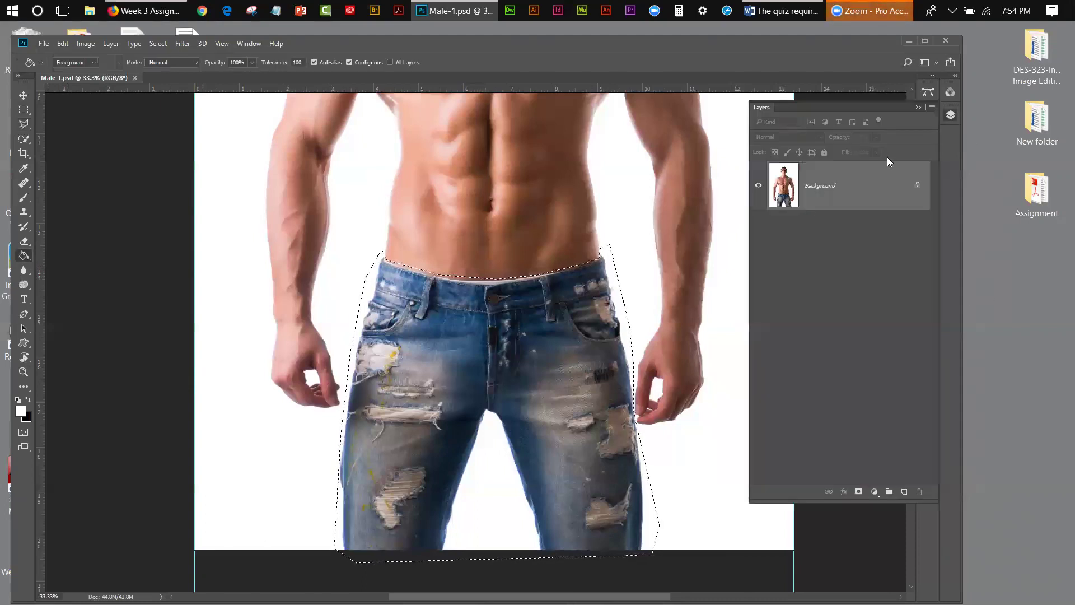
{"action": "left_click", "coordinate": [471, 308]}
{"action": "left_click", "coordinate": [471, 308]}
Paint over the leftover jeans specks inside the selection with a white brush and deselect the area
{"action": "left_click", "coordinate": [23, 197]}
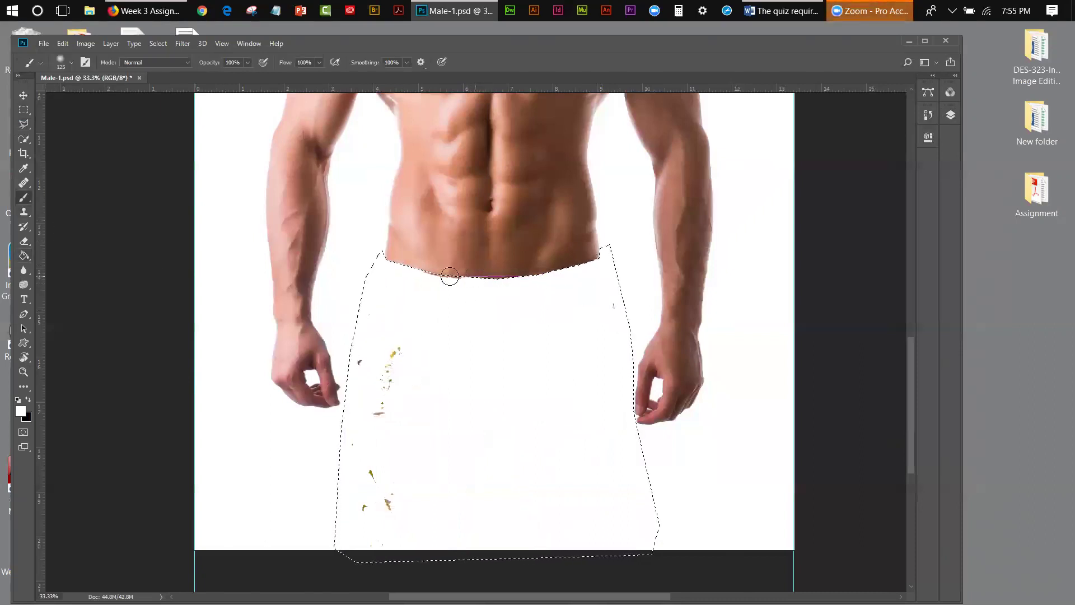
{"action": "mouse_move", "coordinate": [411, 326]}
{"action": "left_mouse_down"}
{"action": "mouse_move", "coordinate": [380, 430]}
{"action": "mouse_move", "coordinate": [396, 335]}
{"action": "mouse_move", "coordinate": [355, 442]}
{"action": "mouse_move", "coordinate": [399, 371]}
{"action": "mouse_move", "coordinate": [388, 335]}
{"action": "mouse_move", "coordinate": [373, 421]}
{"action": "mouse_move", "coordinate": [382, 382]}
{"action": "mouse_move", "coordinate": [406, 349]}
{"action": "mouse_move", "coordinate": [394, 390]}
{"action": "mouse_move", "coordinate": [374, 376]}
{"action": "mouse_move", "coordinate": [375, 439]}
{"action": "left_mouse_up"}
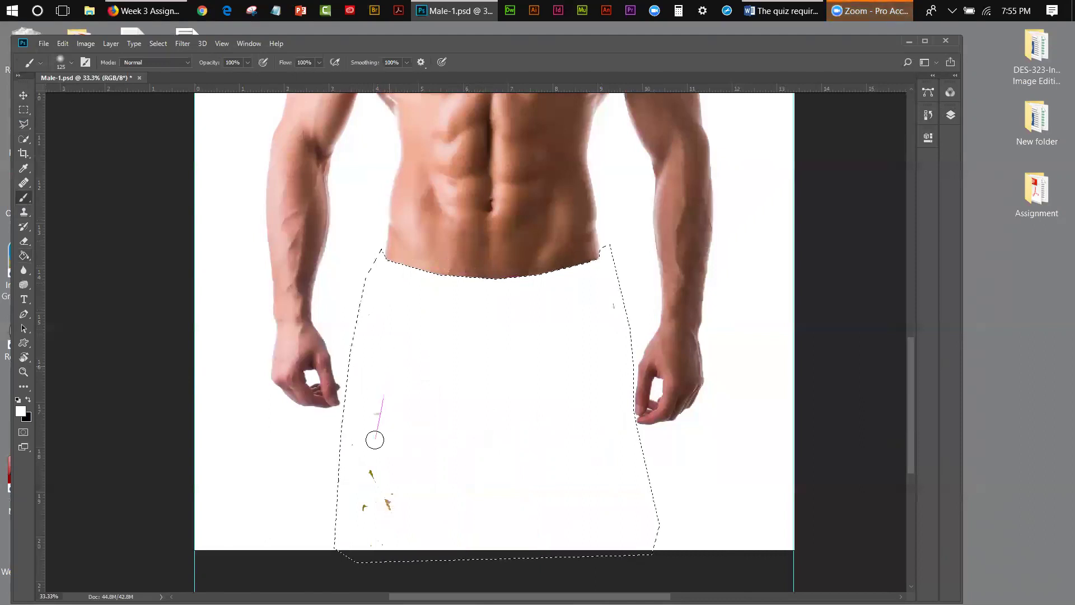
{"action": "left_click_drag", "start_coordinate": [603, 305], "coordinate": [613, 335]}
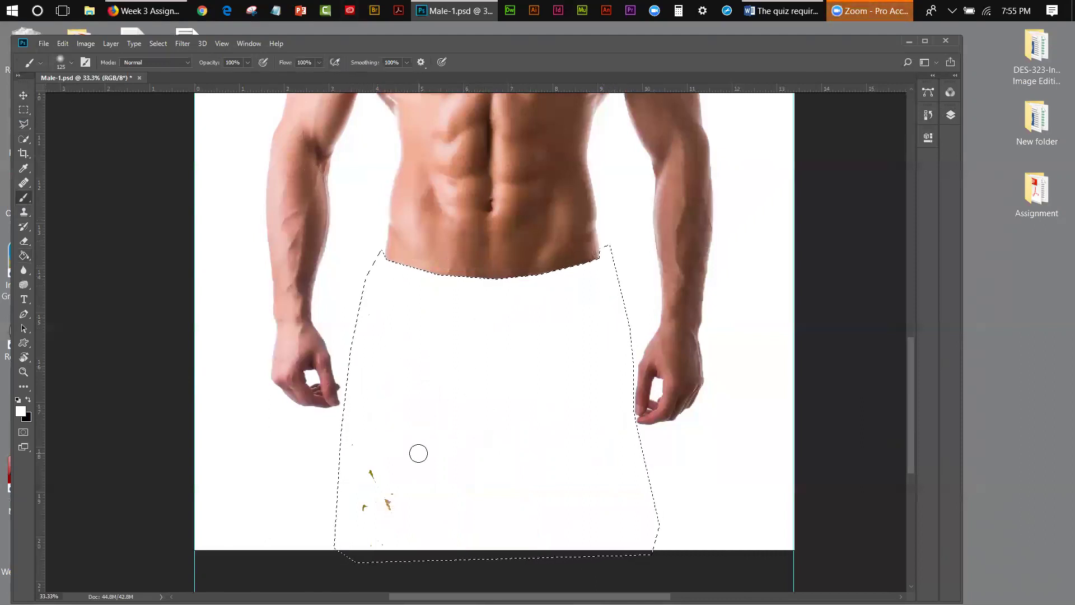
{"action": "mouse_move", "coordinate": [384, 530]}
{"action": "left_mouse_down"}
{"action": "mouse_move", "coordinate": [385, 447]}
{"action": "mouse_move", "coordinate": [395, 542]}
{"action": "mouse_move", "coordinate": [354, 517]}
{"action": "mouse_move", "coordinate": [369, 518]}
{"action": "mouse_move", "coordinate": [359, 433]}
{"action": "mouse_move", "coordinate": [359, 462]}
{"action": "mouse_move", "coordinate": [351, 439]}
{"action": "mouse_move", "coordinate": [408, 533]}
{"action": "mouse_move", "coordinate": [383, 488]}
{"action": "mouse_move", "coordinate": [457, 539]}
{"action": "mouse_move", "coordinate": [402, 506]}
{"action": "mouse_move", "coordinate": [359, 497]}
{"action": "mouse_move", "coordinate": [543, 541]}
{"action": "mouse_move", "coordinate": [605, 482]}
{"action": "left_mouse_up"}
{"action": "left_click", "coordinate": [158, 43]}
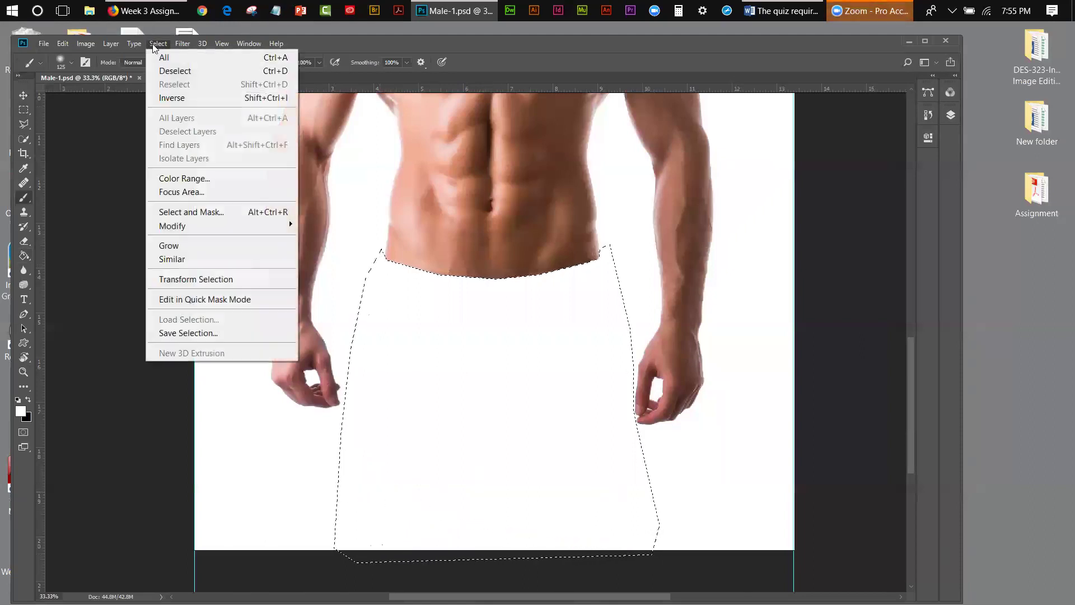
{"action": "left_click", "coordinate": [162, 71]}
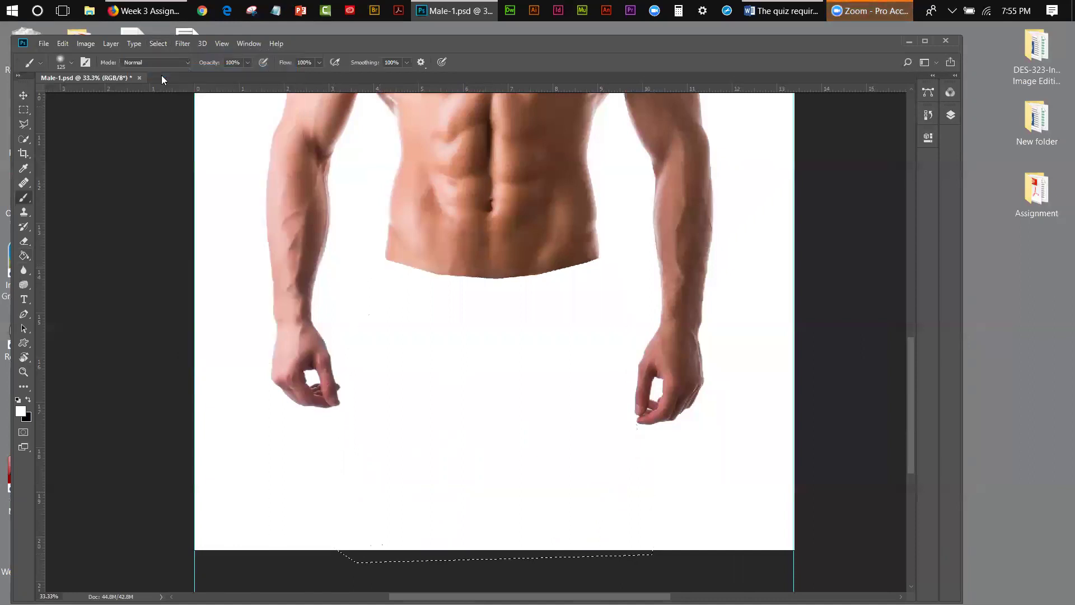
Fit the whole figure on screen and save the changes to Male-1.psd
{"action": "left_click", "coordinate": [215, 44]}
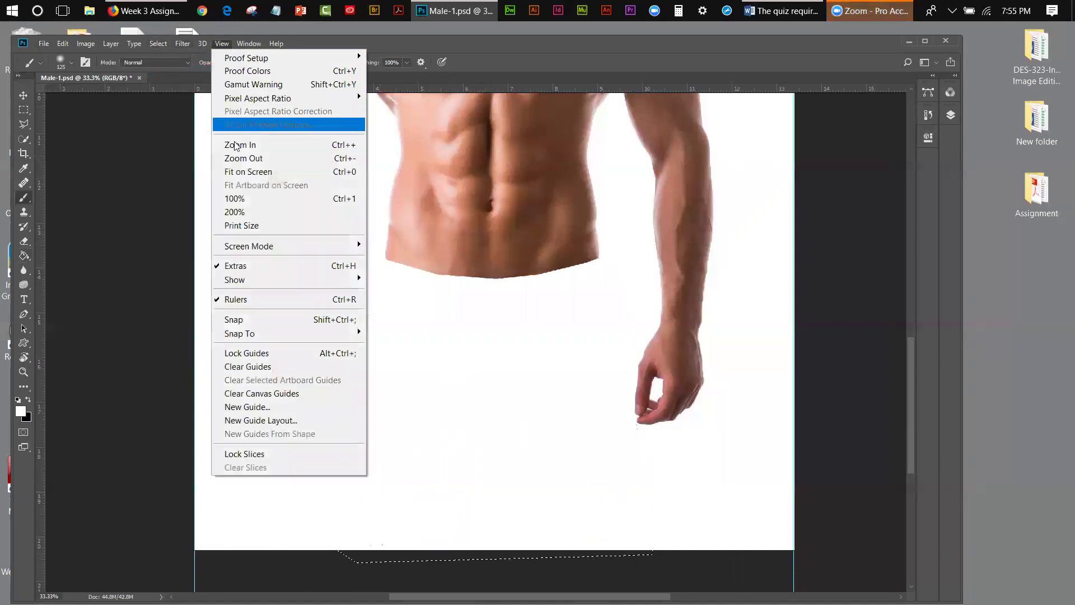
{"action": "left_click", "coordinate": [234, 172]}
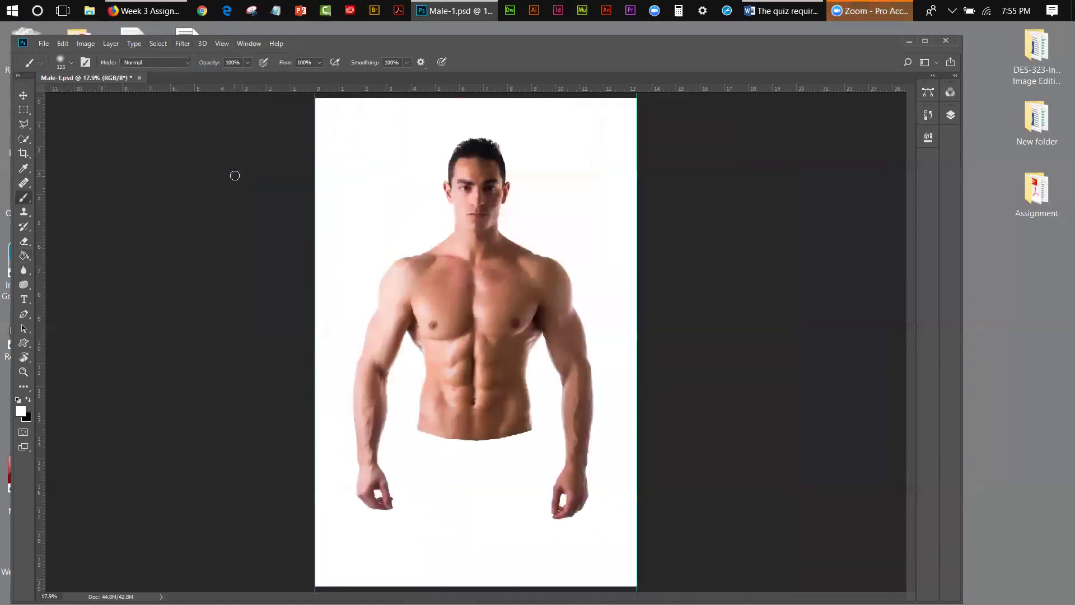
{"action": "left_click", "coordinate": [43, 45]}
{"action": "left_click", "coordinate": [62, 185]}
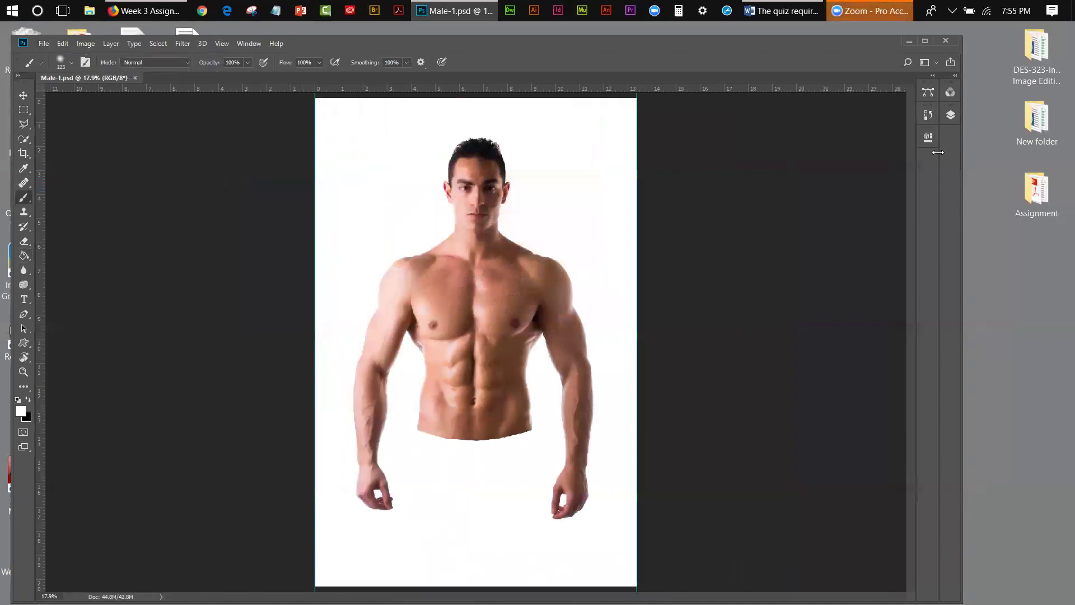
Unlock the Background layer and duplicate the resulting layer
{"action": "left_click", "coordinate": [952, 120]}
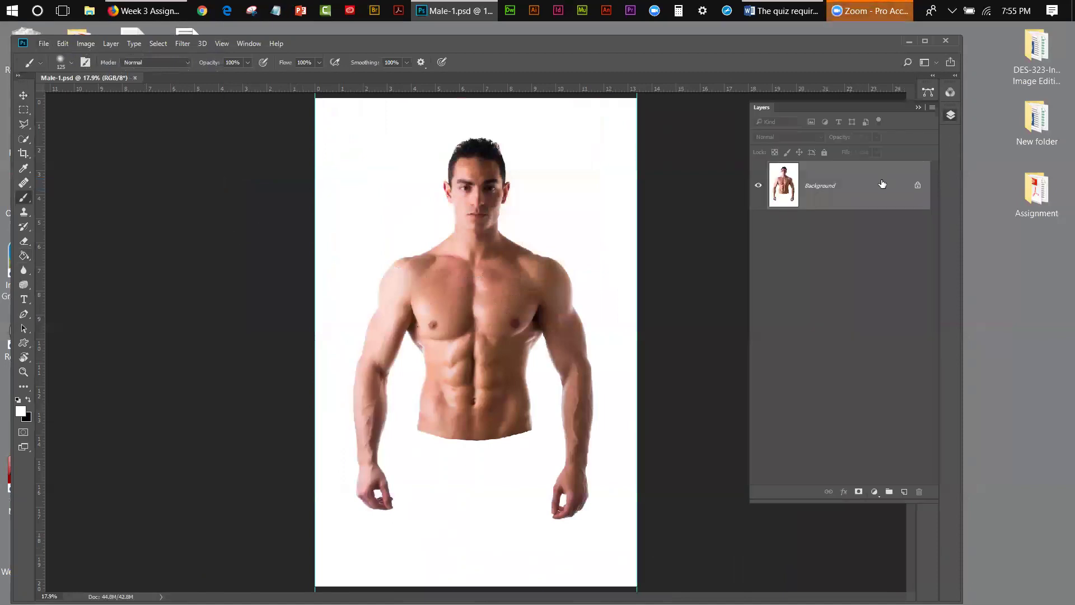
{"action": "left_click", "coordinate": [919, 187]}
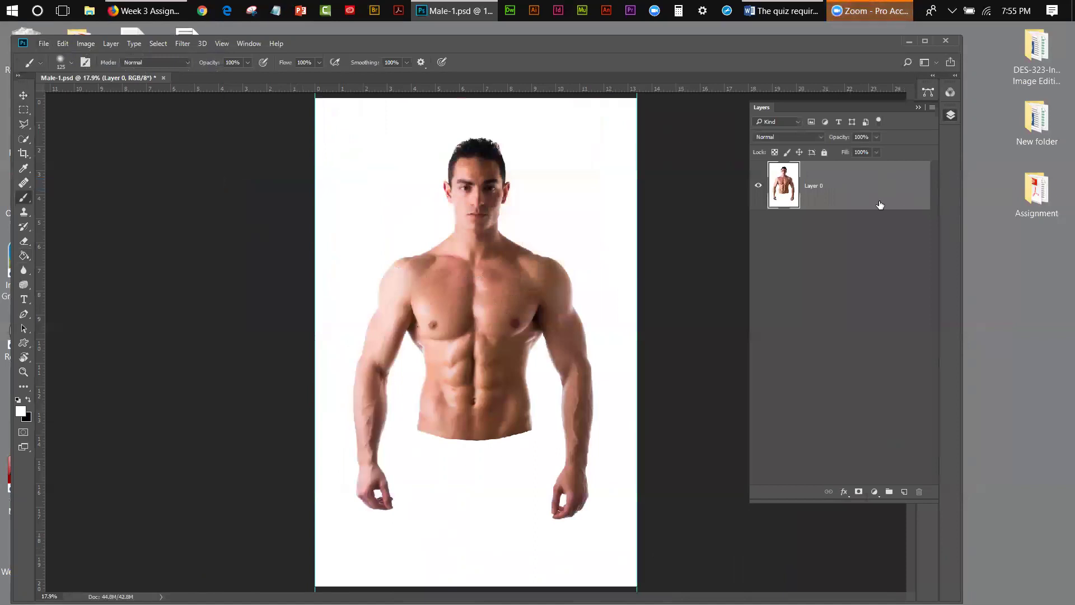
{"action": "left_click_drag", "start_coordinate": [876, 194], "coordinate": [904, 491]}
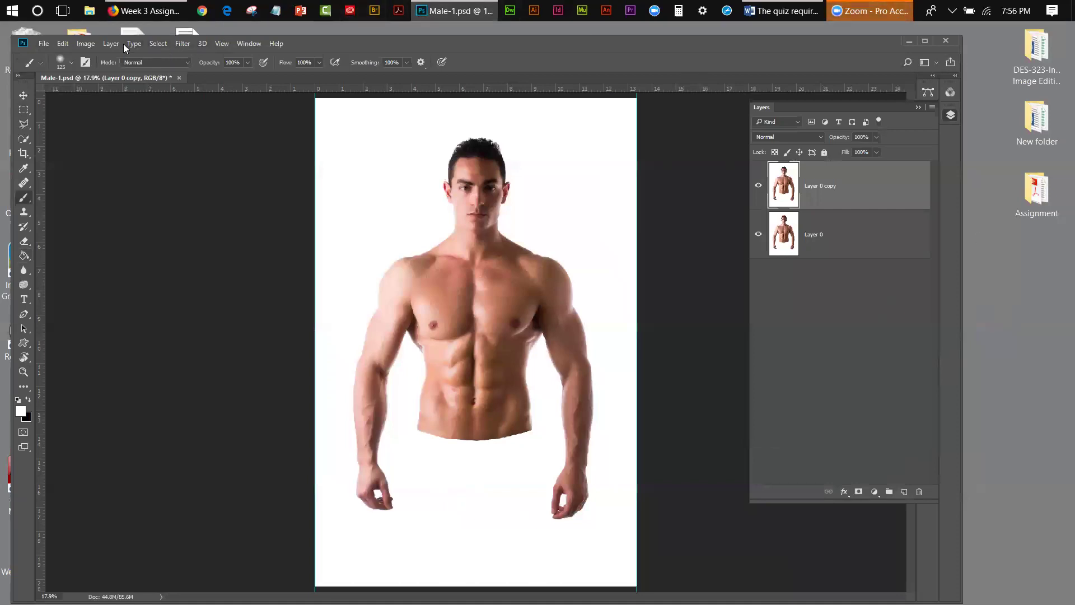
Check the image's width and height in inches and its resolution in the Image Size dialog without applying changes
{"action": "left_click", "coordinate": [87, 44]}
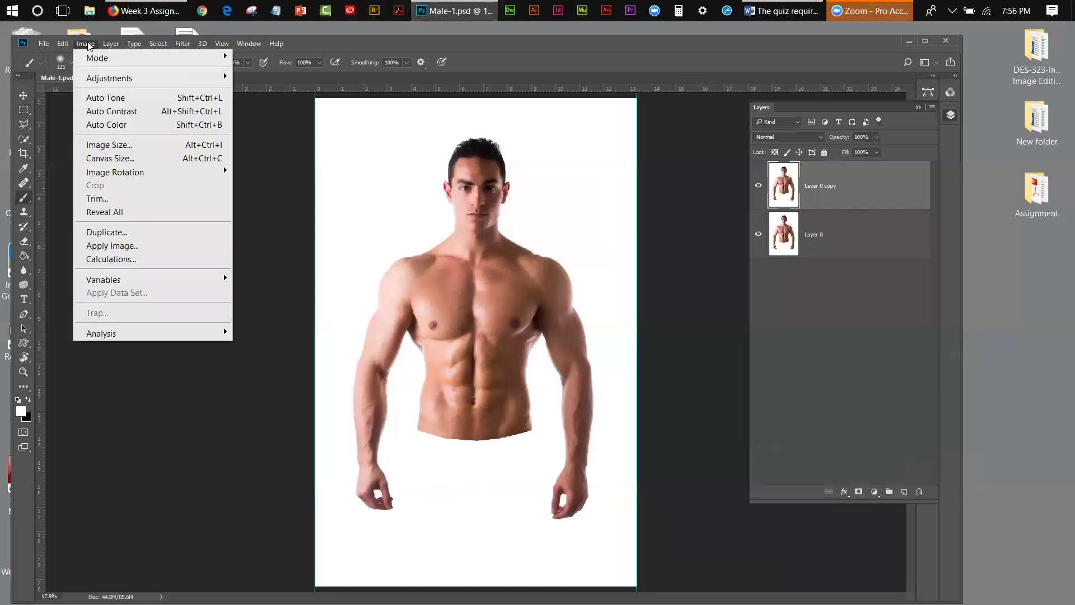
{"action": "left_click", "coordinate": [98, 146]}
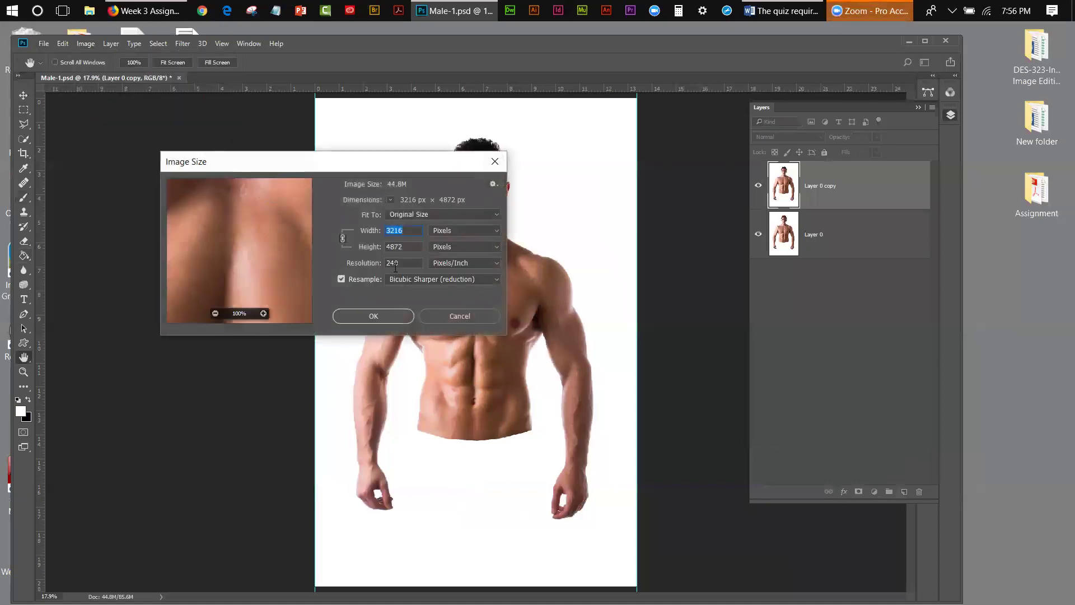
{"action": "left_click", "coordinate": [452, 234]}
{"action": "left_click", "coordinate": [453, 256]}
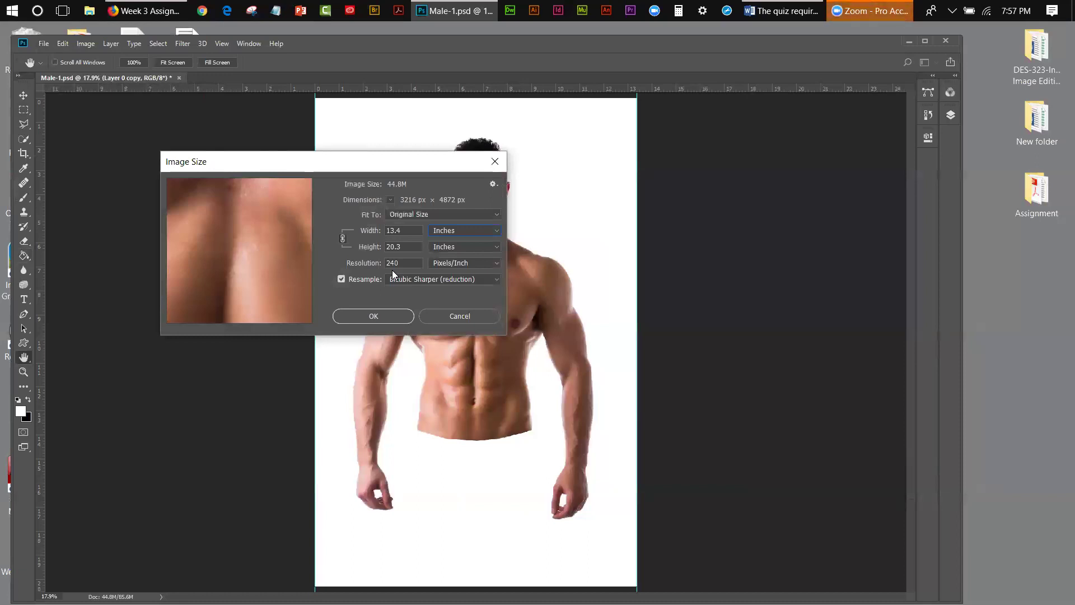
{"action": "left_click", "coordinate": [495, 162]}
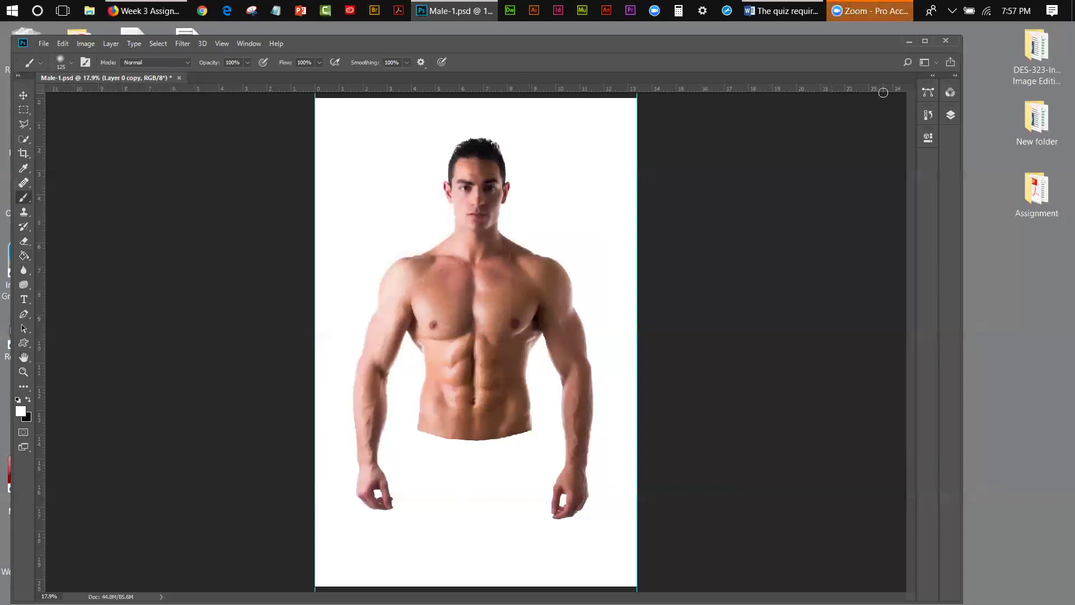
Hide the original Layer 0 beneath its copy
{"action": "left_click", "coordinate": [950, 115]}
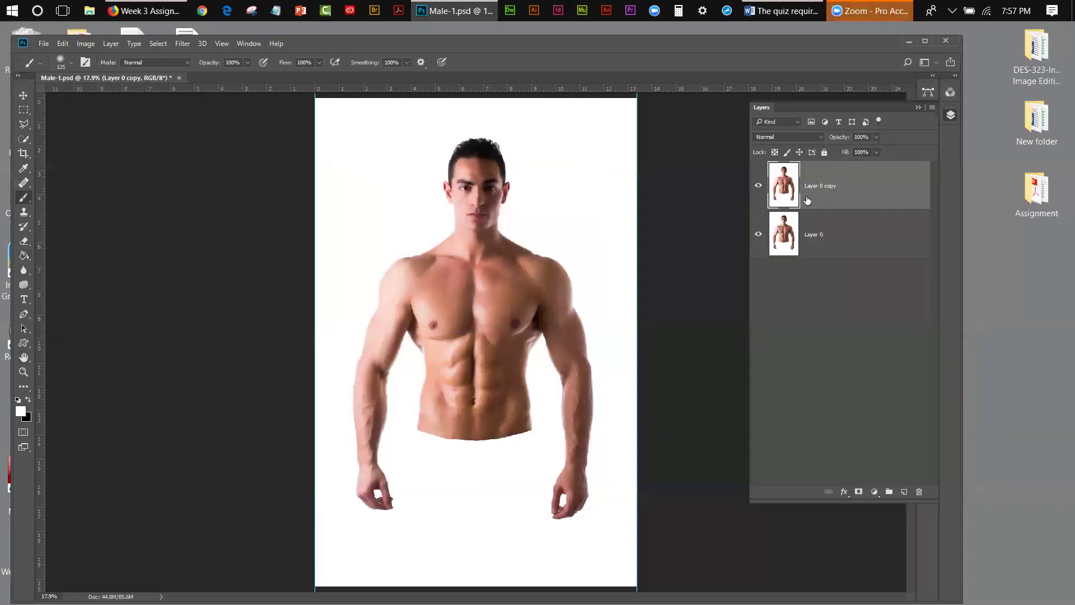
{"action": "left_click", "coordinate": [758, 234]}
{"action": "left_click", "coordinate": [24, 124]}
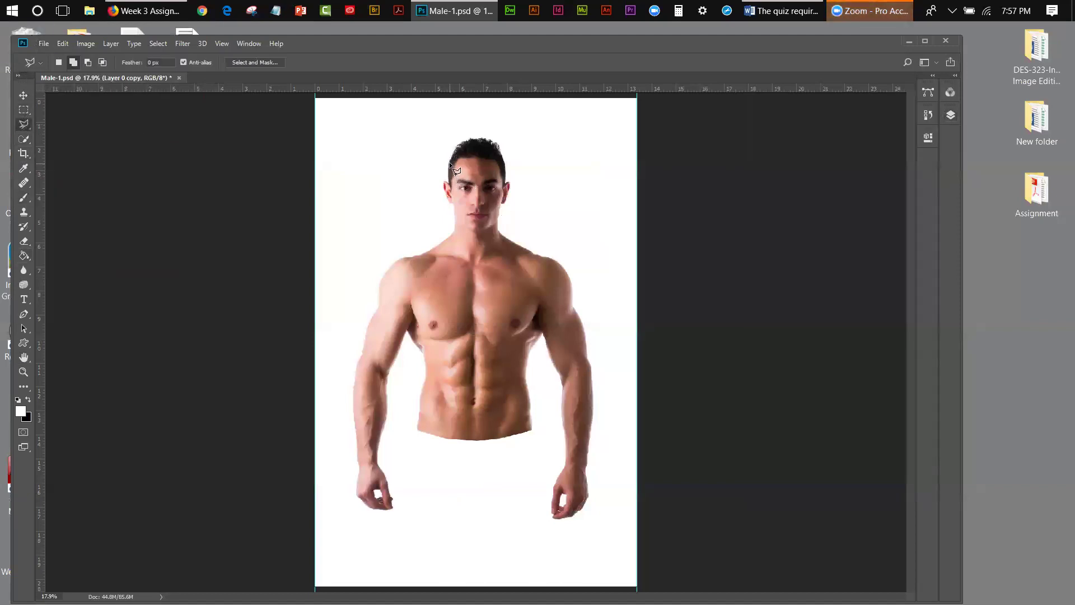
{"action": "left_click", "coordinate": [24, 315]}
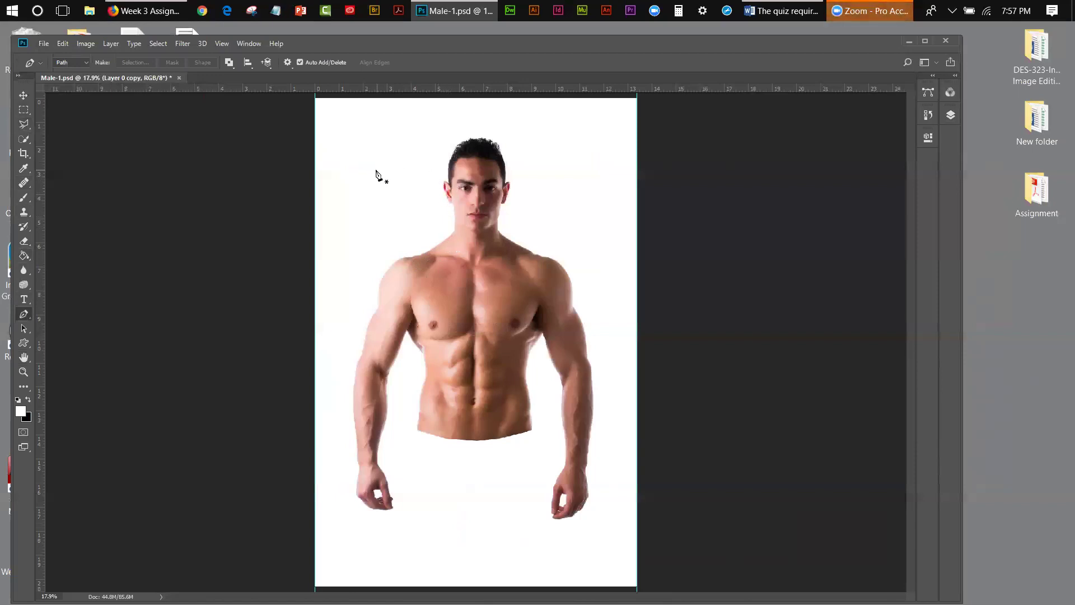
{"action": "left_click", "coordinate": [23, 95]}
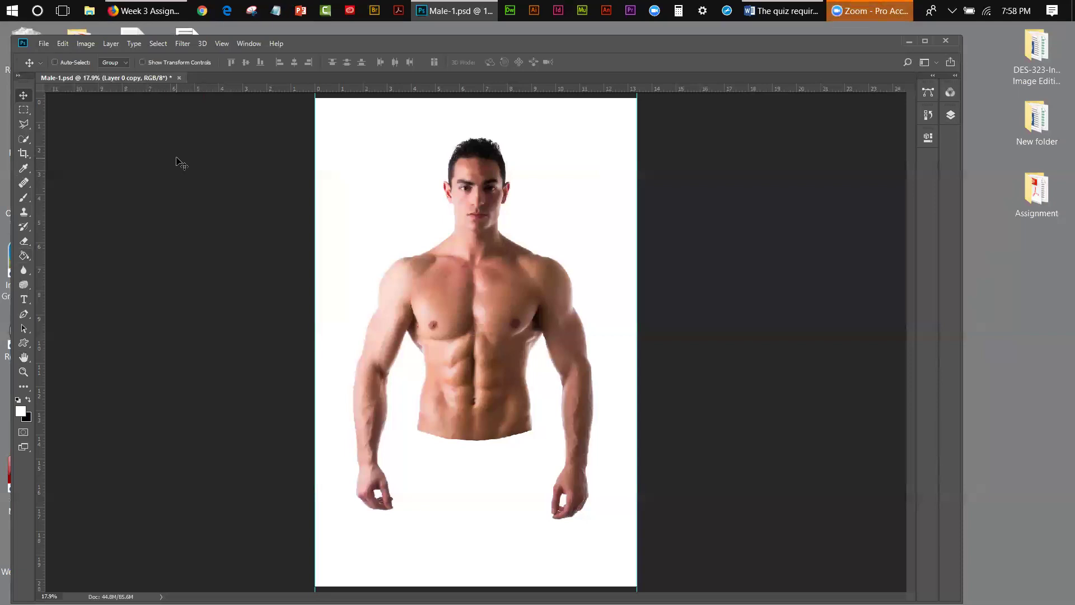
Choose the Quick Selection tool and enlarge its brush to 200 px
{"action": "left_click", "coordinate": [22, 142]}
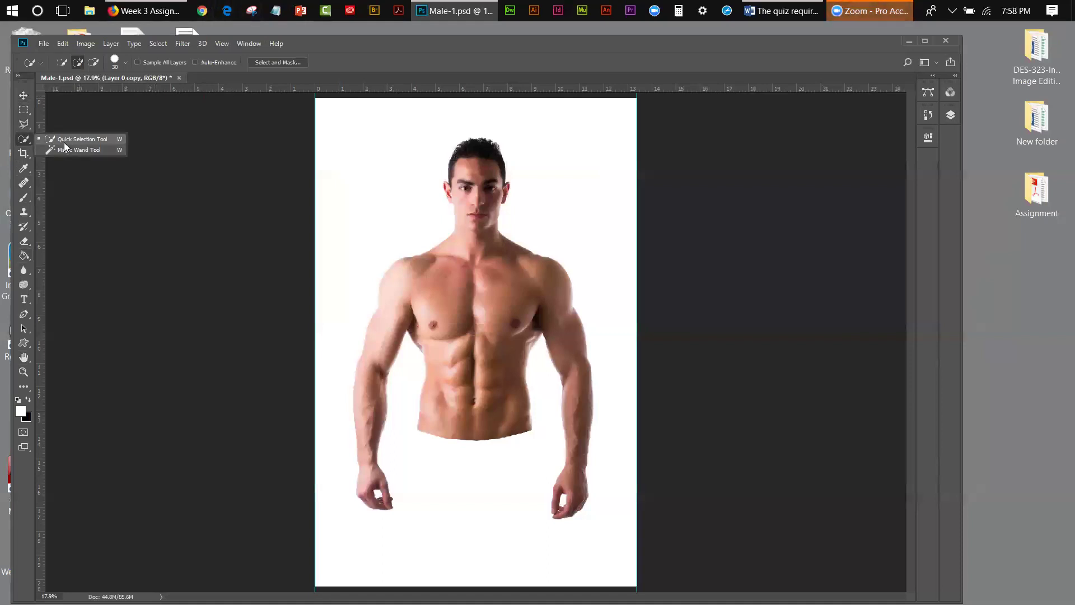
{"action": "left_click", "coordinate": [84, 139]}
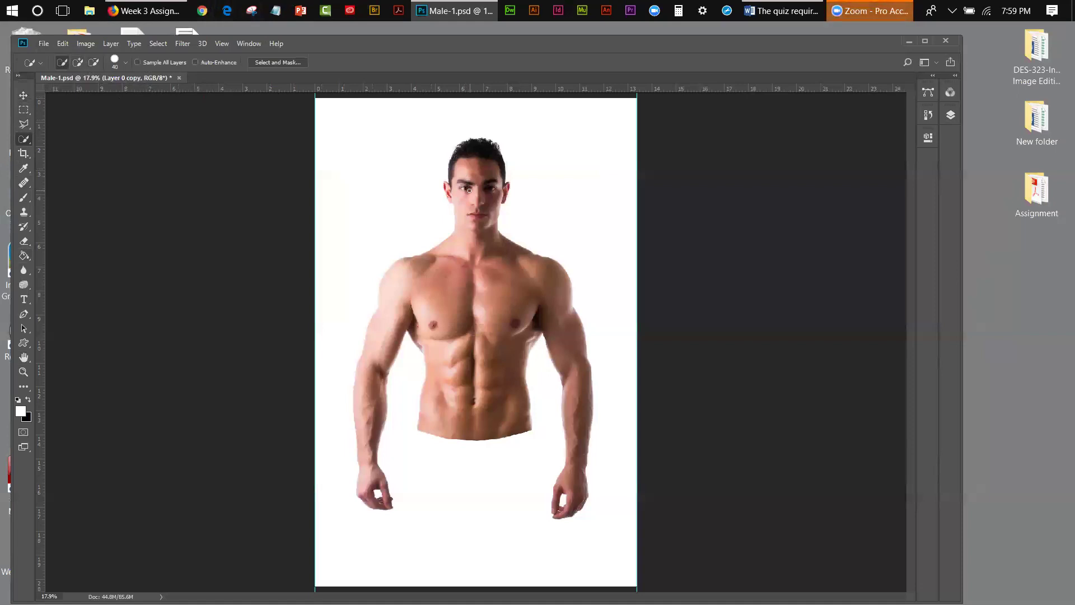
{"action": "key", "text": "bracketright"}
{"action": "key", "text": "bracketright"}
{"action": "key", "text": "bracketright"}
{"action": "key", "text": "bracketright"}
{"action": "key", "text": "bracketright"}
{"action": "key", "text": "bracketright"}
{"action": "key", "text": "bracketright"}
{"action": "key", "text": "bracketright"}
{"action": "key", "text": "bracketright"}
{"action": "key", "text": "bracketleft"}
{"action": "key", "text": "bracketleft"}
{"action": "key", "text": "bracketleft"}
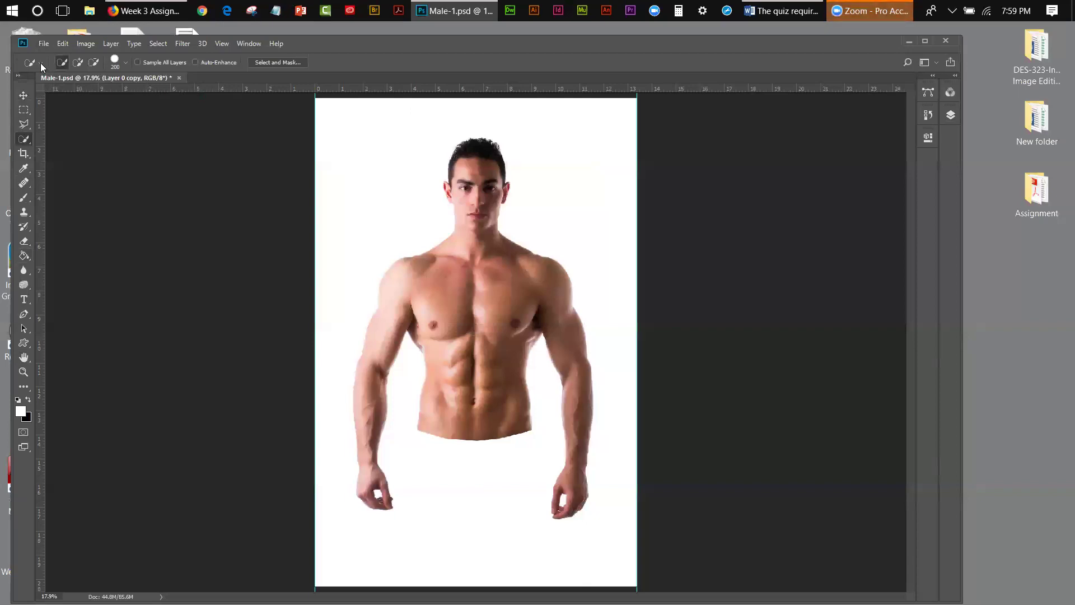
Try a lower hardness for the Quick Selection brush and set the hardness back to 100%
{"action": "left_click", "coordinate": [126, 62]}
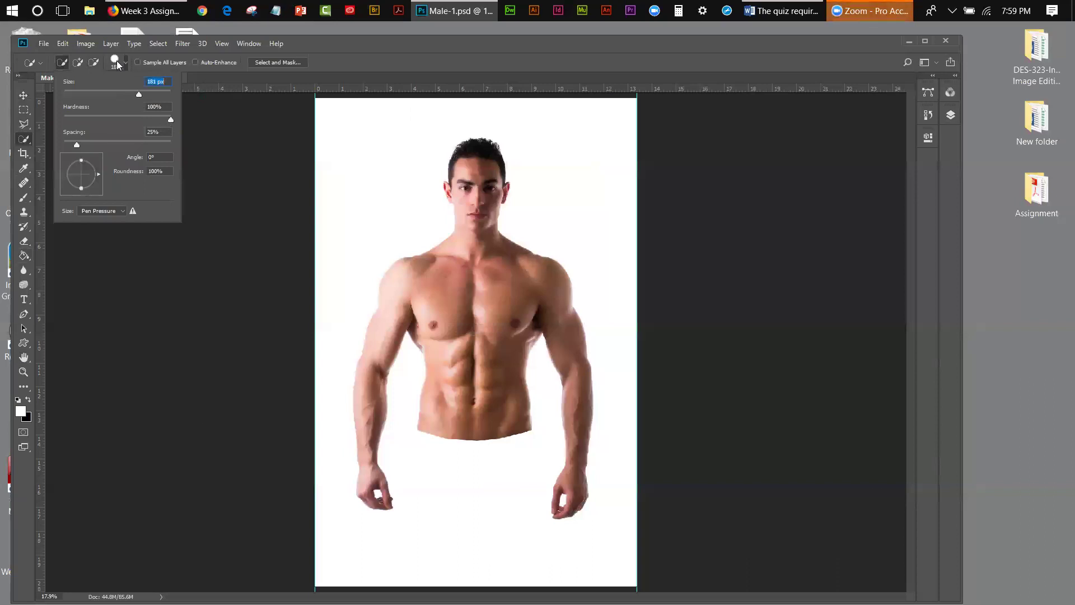
{"action": "left_click", "coordinate": [170, 118]}
{"action": "left_click_drag", "start_coordinate": [101, 114], "coordinate": [62, 115]}
{"action": "left_click_drag", "start_coordinate": [65, 118], "coordinate": [158, 119]}
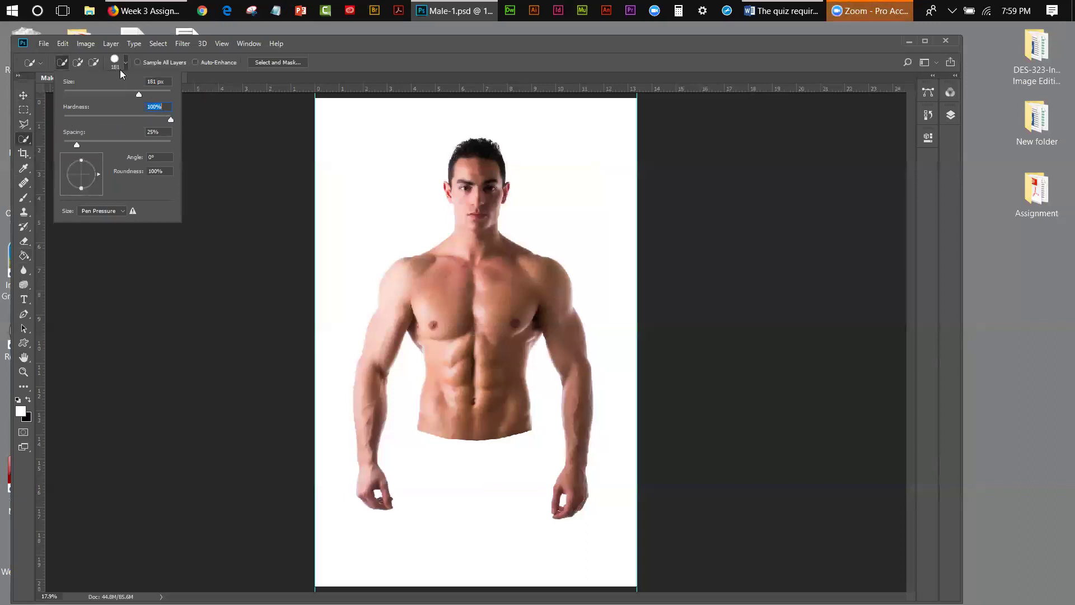
Select the man's head, torso and both arms on Layer 0 copy with the Quick Selection tool
{"action": "left_click", "coordinate": [469, 160]}
{"action": "mouse_move", "coordinate": [469, 160]}
{"action": "left_mouse_down"}
{"action": "mouse_move", "coordinate": [478, 386]}
{"action": "mouse_move", "coordinate": [403, 275]}
{"action": "mouse_move", "coordinate": [370, 396]}
{"action": "left_mouse_up"}
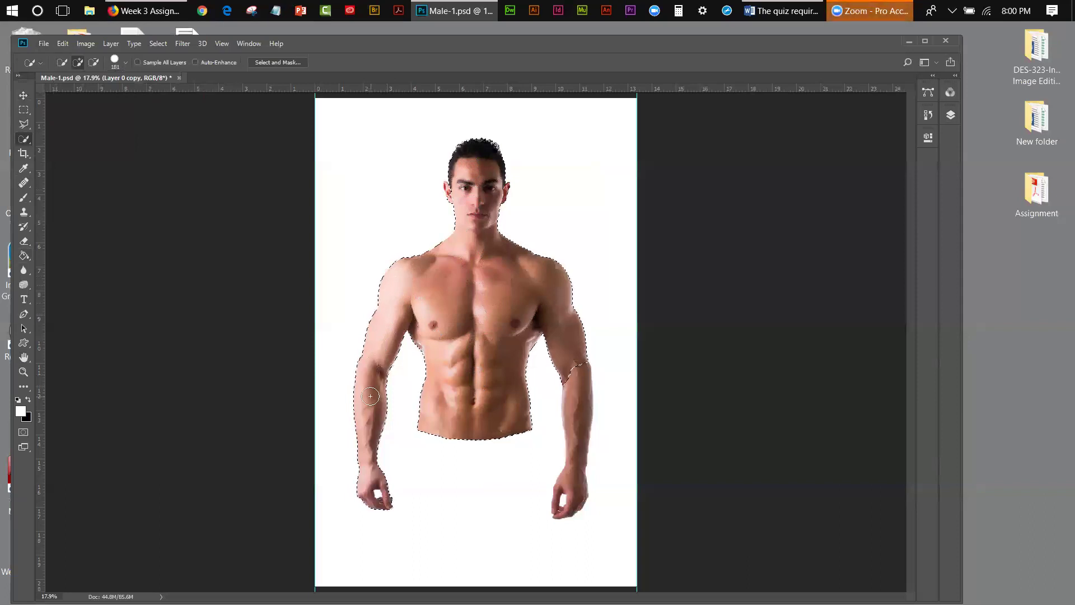
{"action": "left_click_drag", "start_coordinate": [563, 387], "coordinate": [576, 383]}
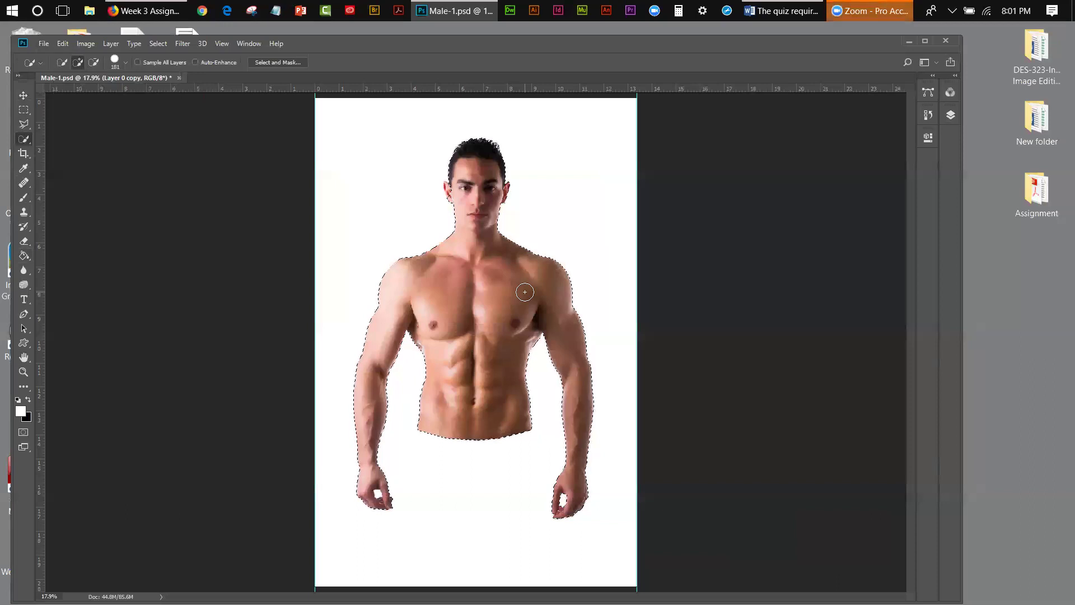
Reduce the Quick Selection brush to 50 px and subtract the white gap inside the hand from the selection
{"action": "key", "text": "bracketleft"}
{"action": "key", "text": "bracketleft"}
{"action": "key", "text": "bracketleft"}
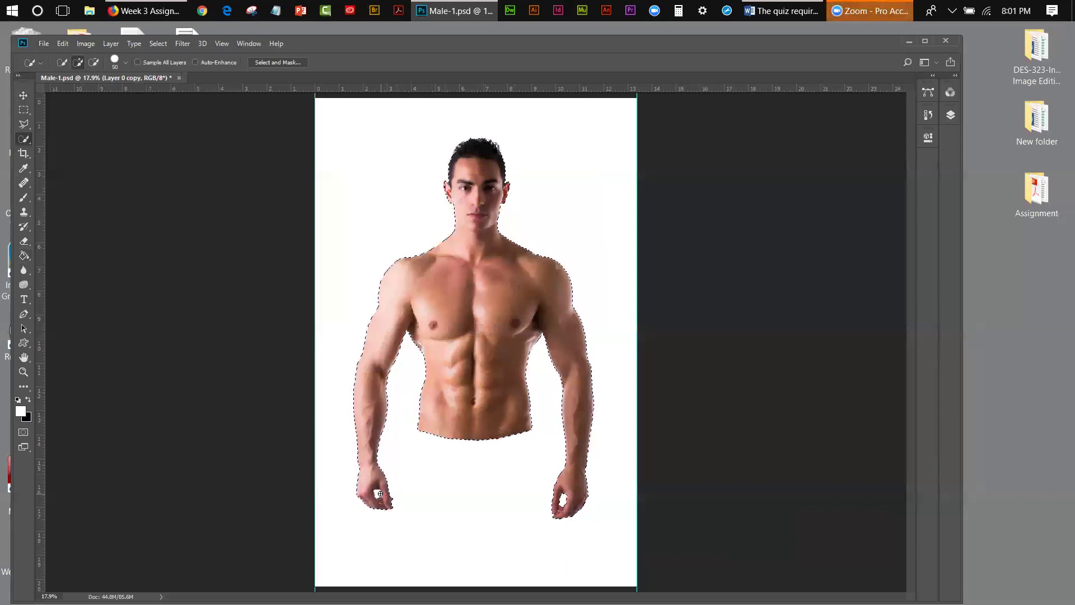
{"action": "key", "text": "alt"}
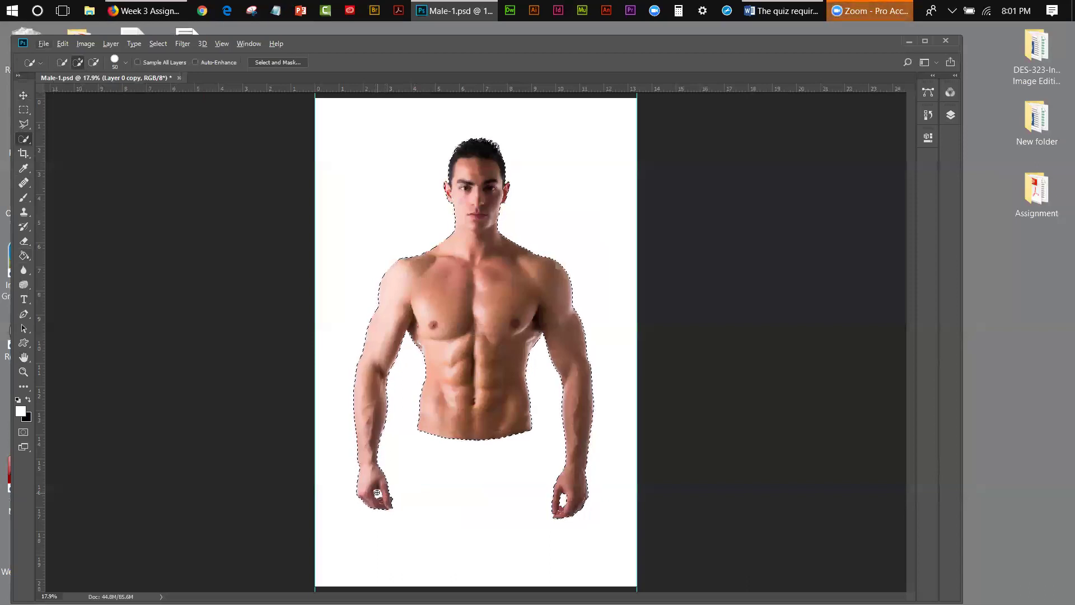
{"action": "key", "text": "alt"}
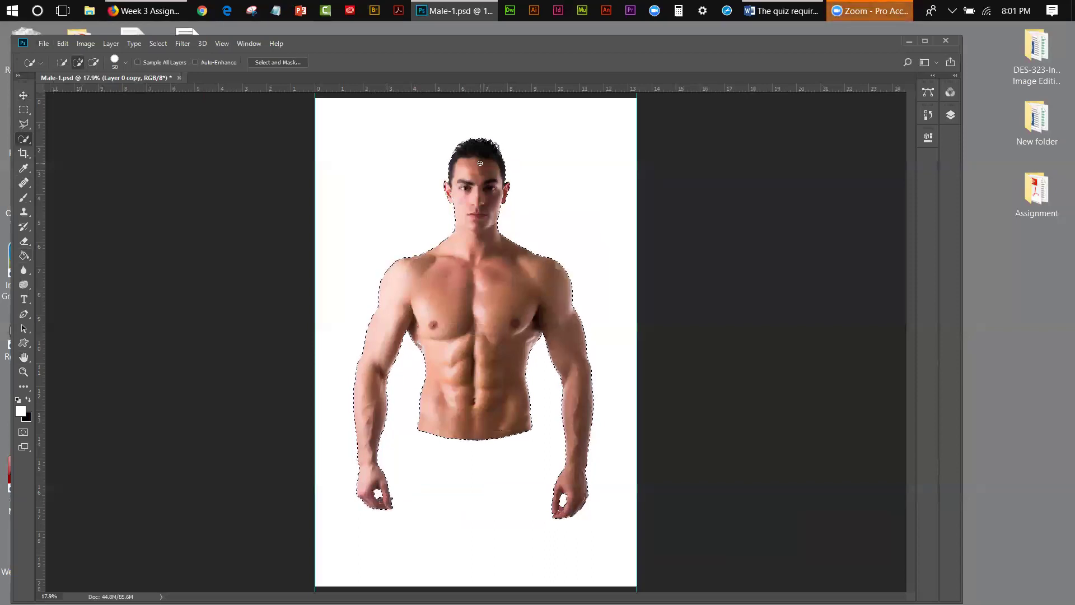
{"action": "key", "text": "ctrl+d"}
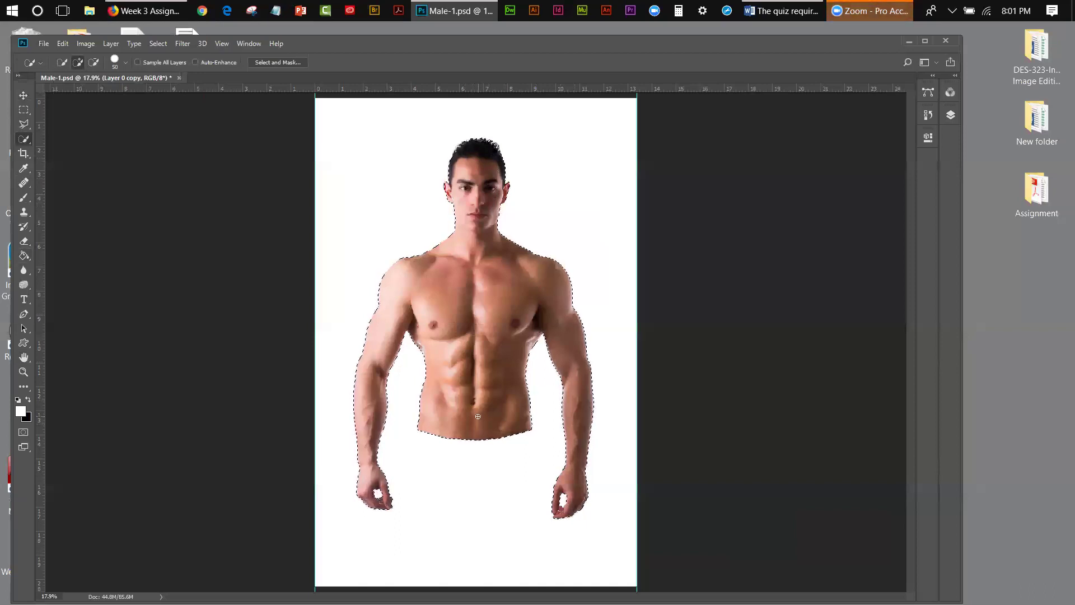
Add a blank layer between Layer 0 copy and Layer 0, and make black the foreground color
{"action": "left_click", "coordinate": [952, 116]}
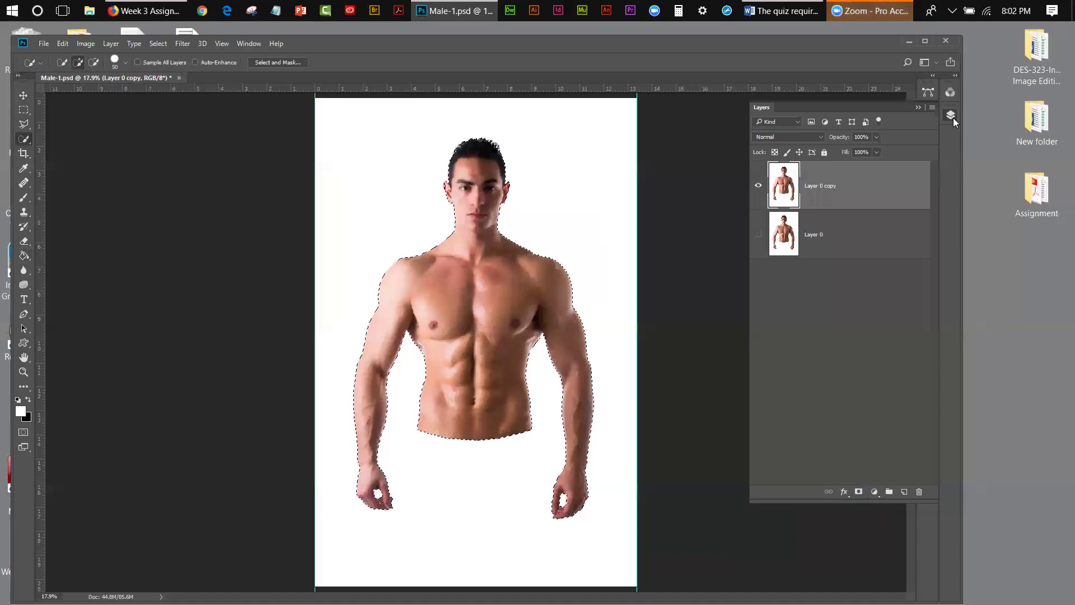
{"action": "left_click", "coordinate": [895, 240]}
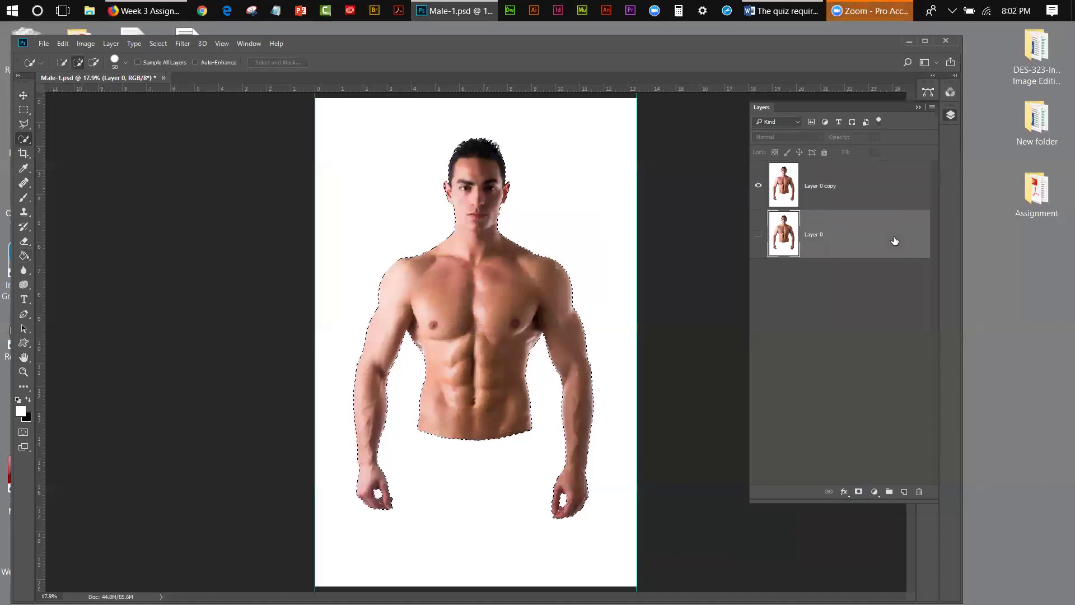
{"action": "left_click", "coordinate": [904, 492]}
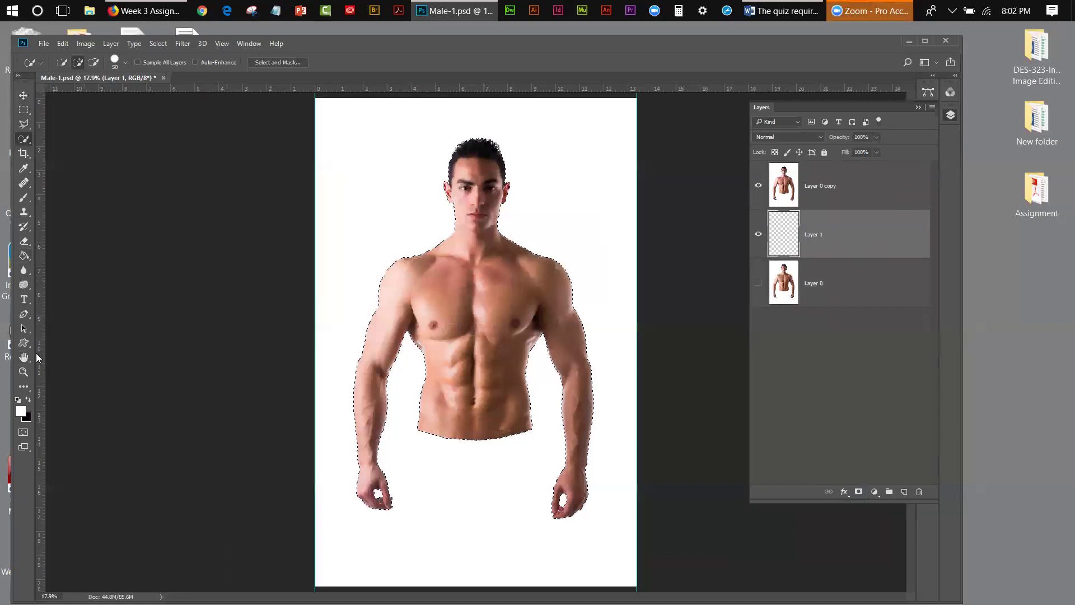
{"action": "left_click", "coordinate": [28, 399]}
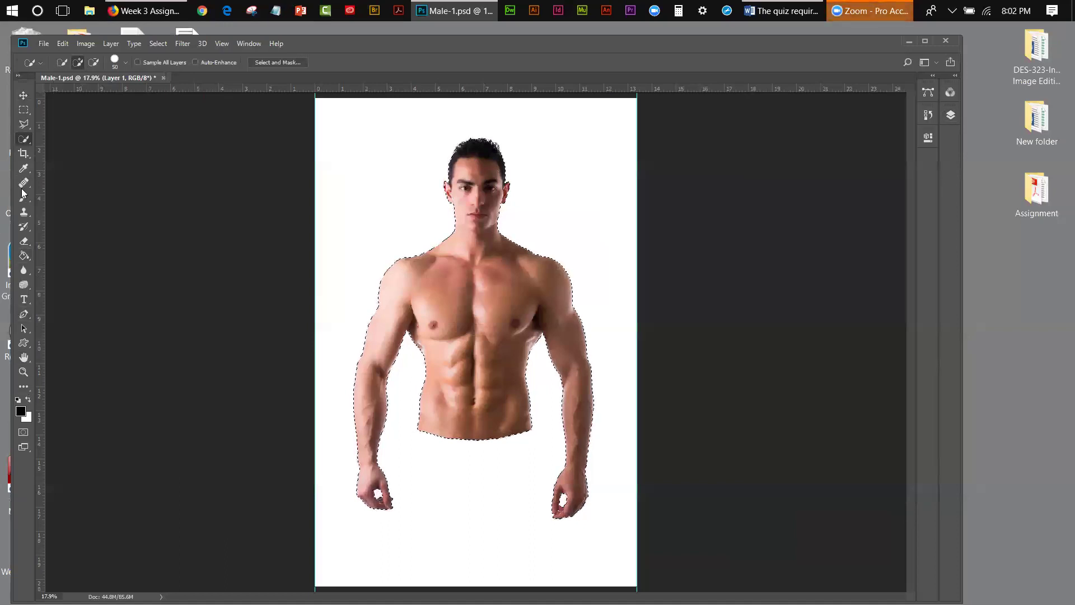
Try filling the selected figure shape with black on the blank layer using the Paint Bucket, and undo the fill
{"action": "left_click", "coordinate": [24, 256]}
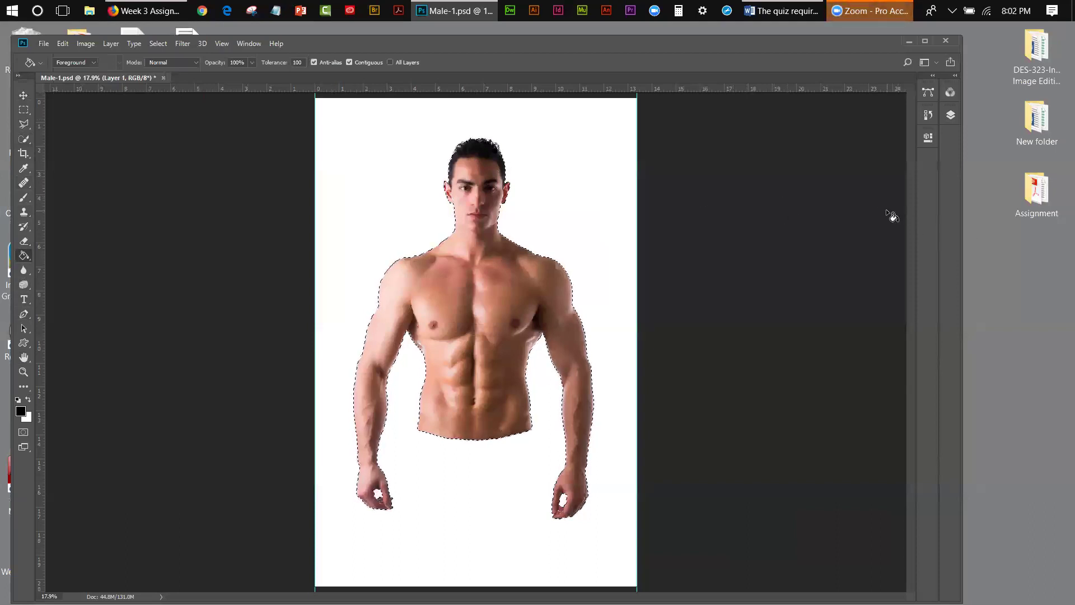
{"action": "left_click", "coordinate": [951, 114]}
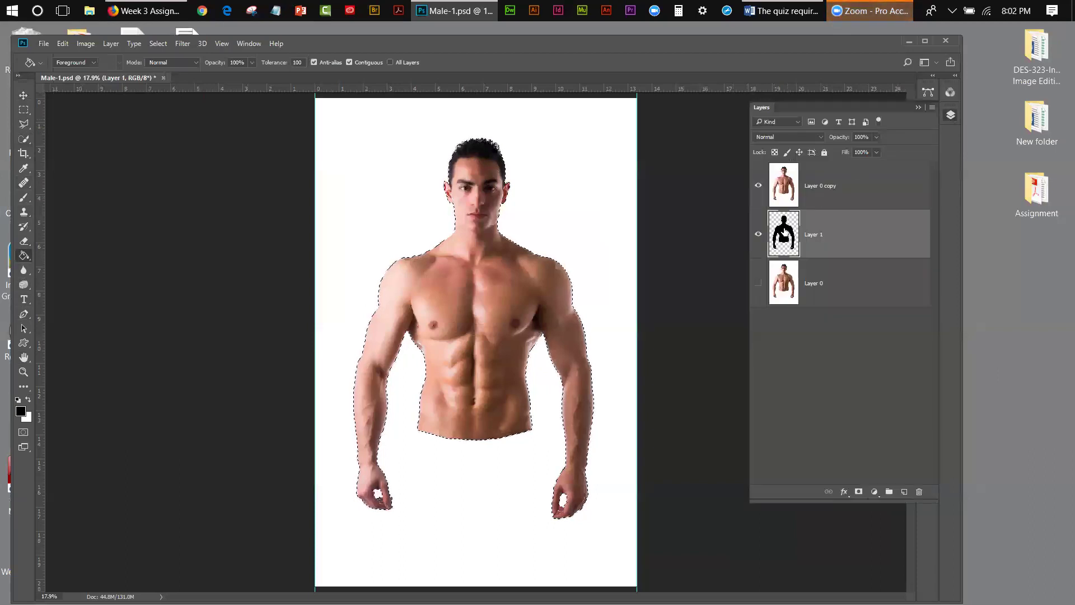
{"action": "left_click", "coordinate": [65, 45]}
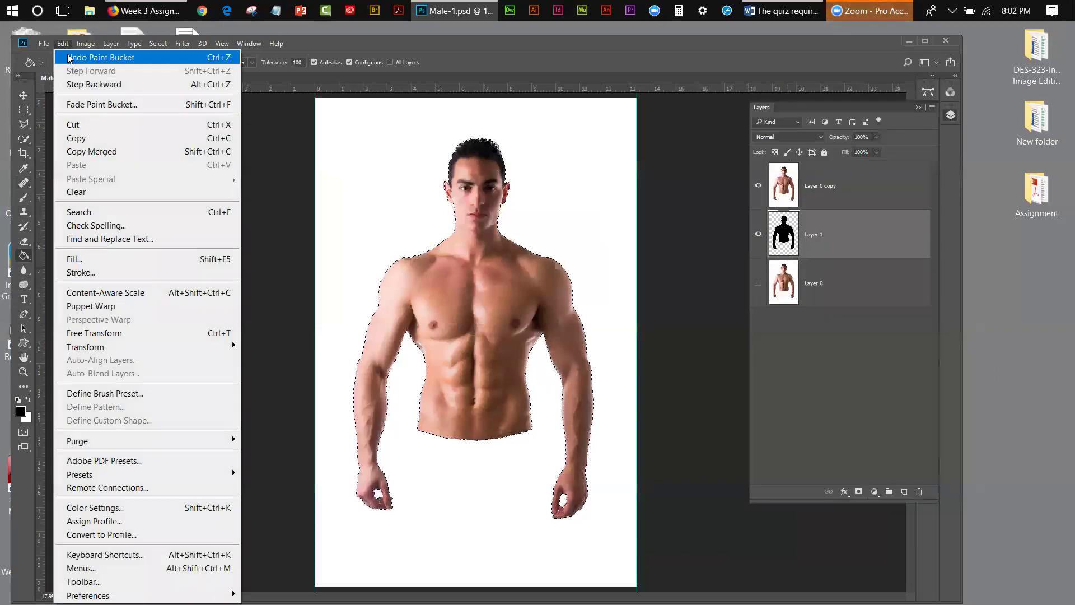
{"action": "left_click", "coordinate": [69, 58]}
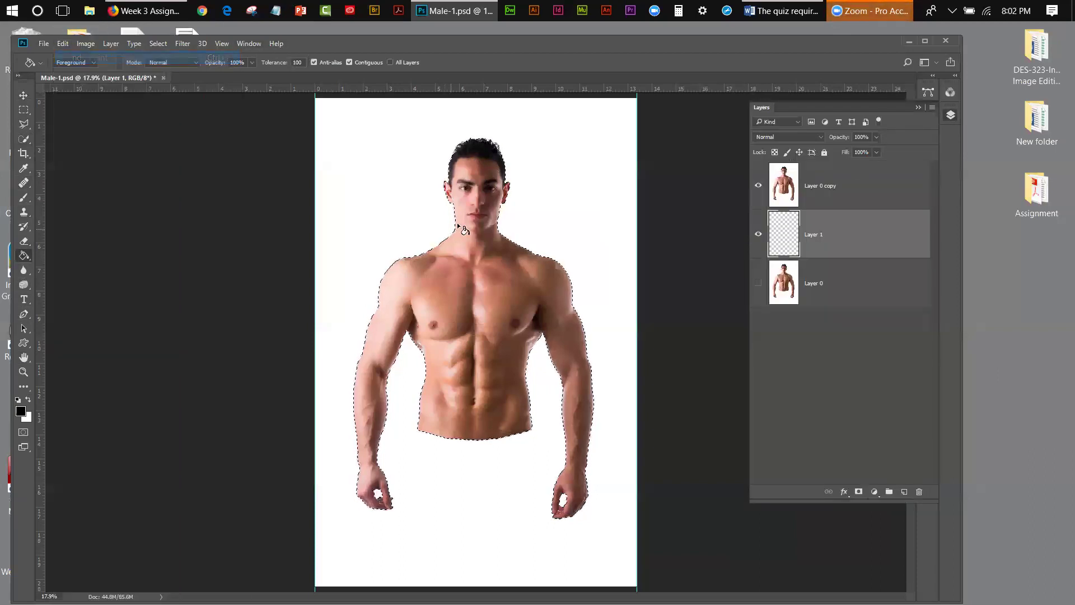
Add a layer mask to Layer 0 copy from the selection and fill the blank Layer 1 beneath it with black
{"action": "left_click", "coordinate": [867, 195]}
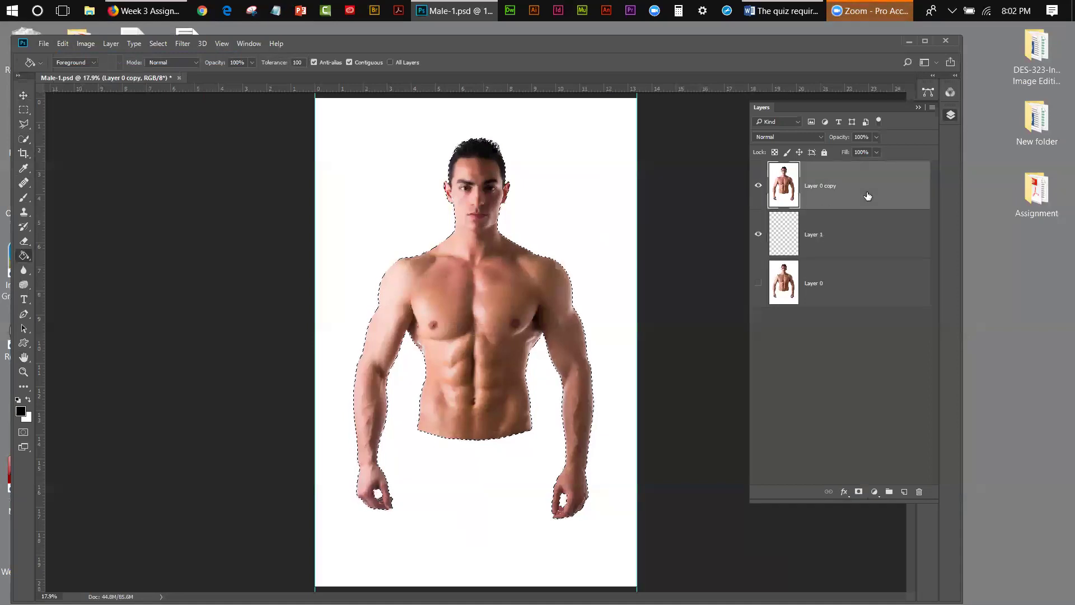
{"action": "left_click", "coordinate": [859, 494]}
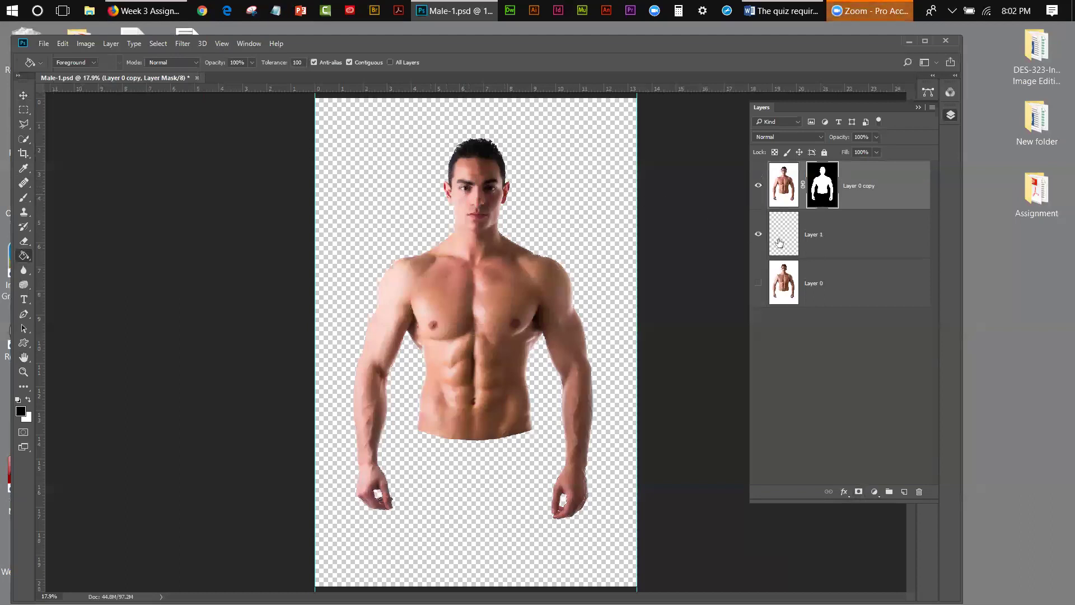
{"action": "left_click", "coordinate": [807, 246]}
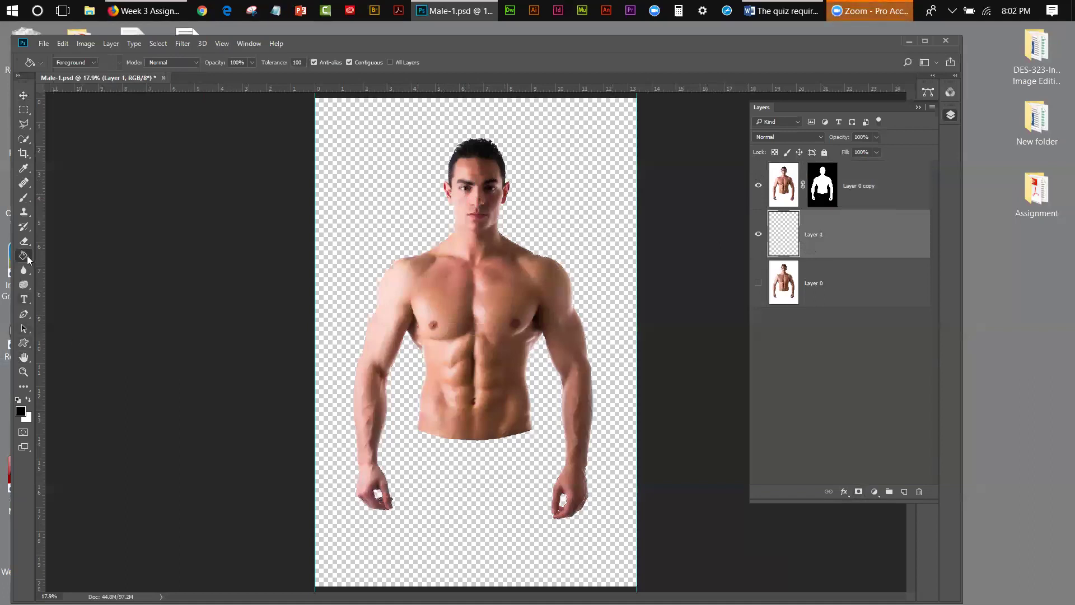
{"action": "key", "text": "F7"}
{"action": "left_click", "coordinate": [399, 197]}
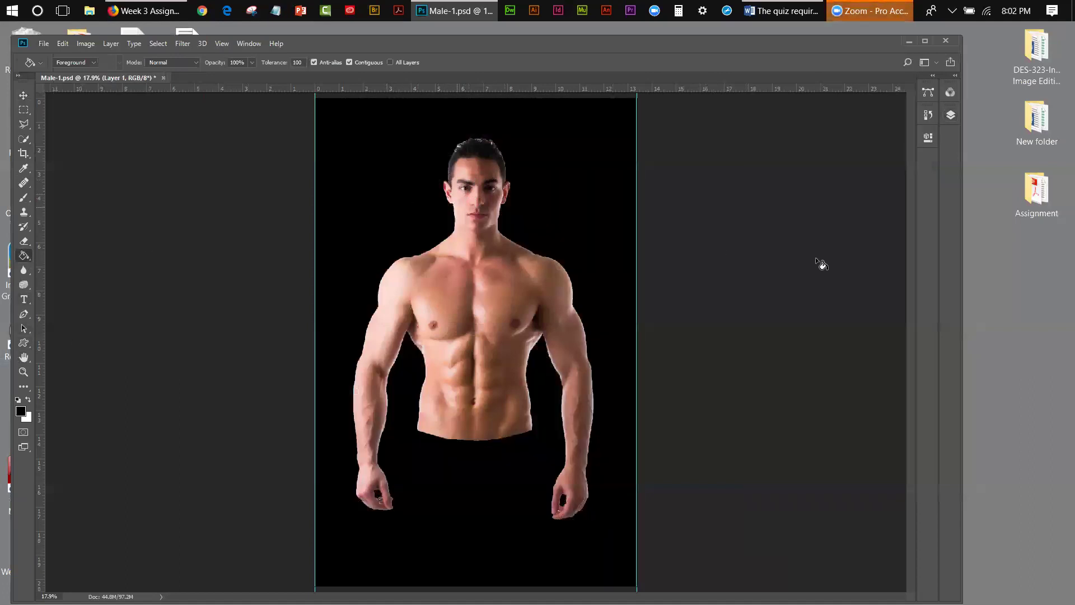
Delete the layer mask from Layer 0 copy without applying it to the layer
{"action": "left_click", "coordinate": [23, 96]}
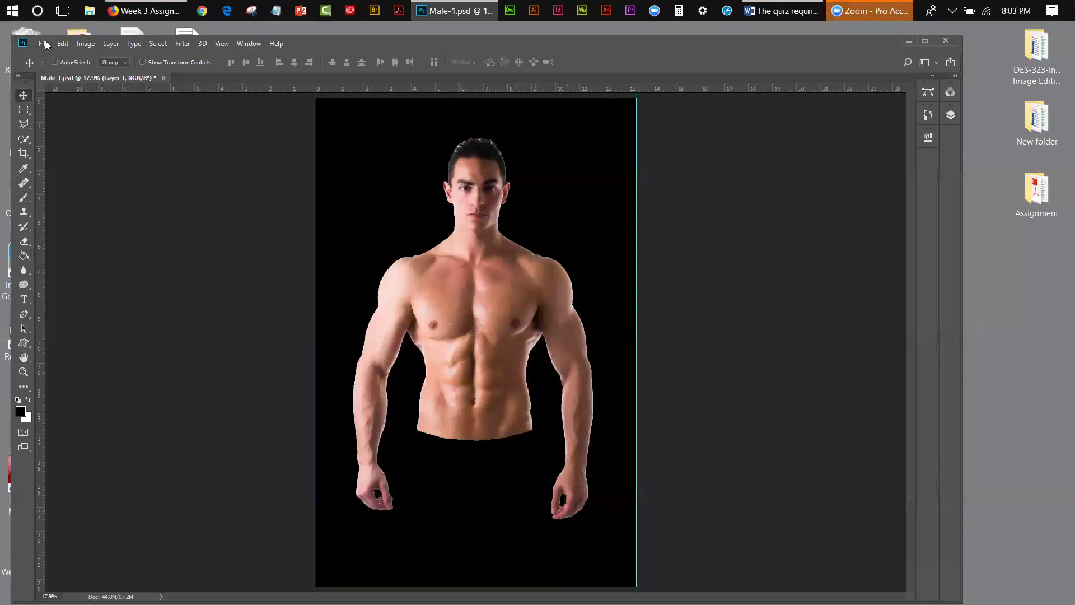
{"action": "left_click", "coordinate": [950, 116]}
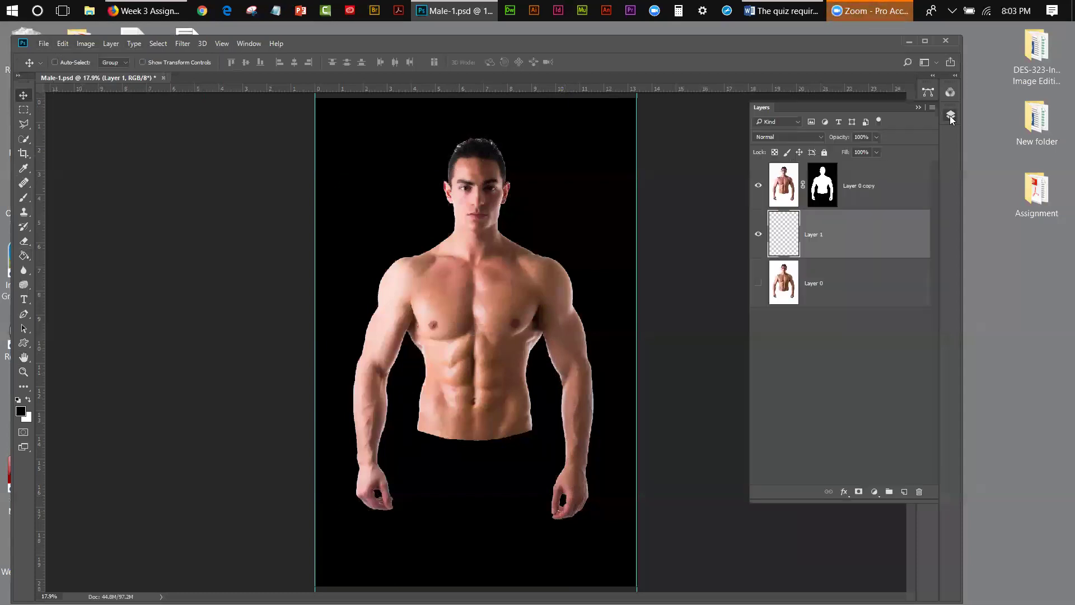
{"action": "left_click", "coordinate": [857, 185]}
{"action": "left_click_drag", "start_coordinate": [822, 185], "coordinate": [922, 488]}
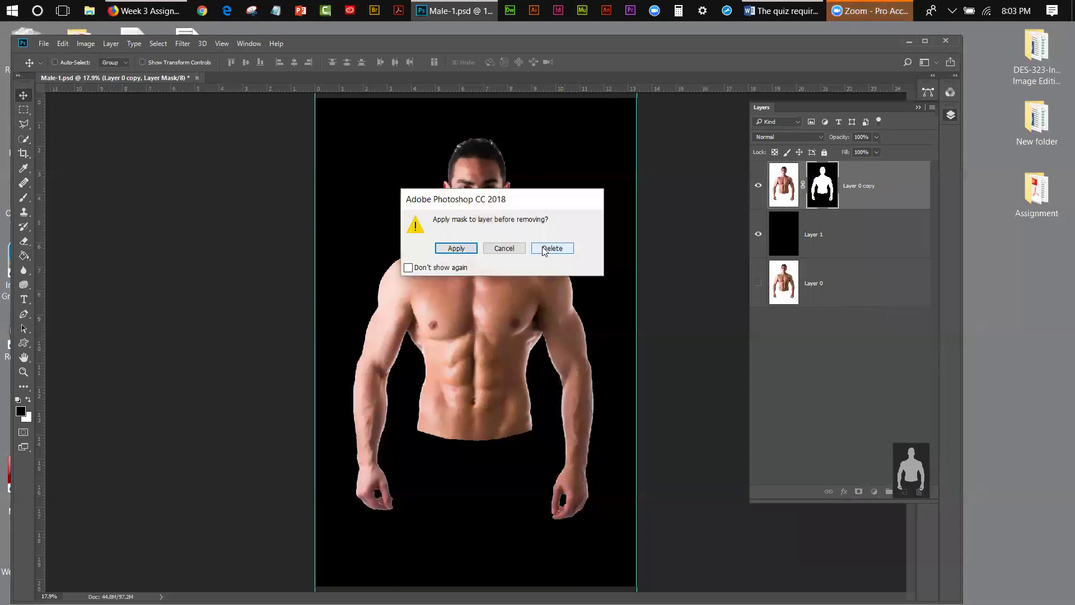
{"action": "left_click", "coordinate": [541, 254]}
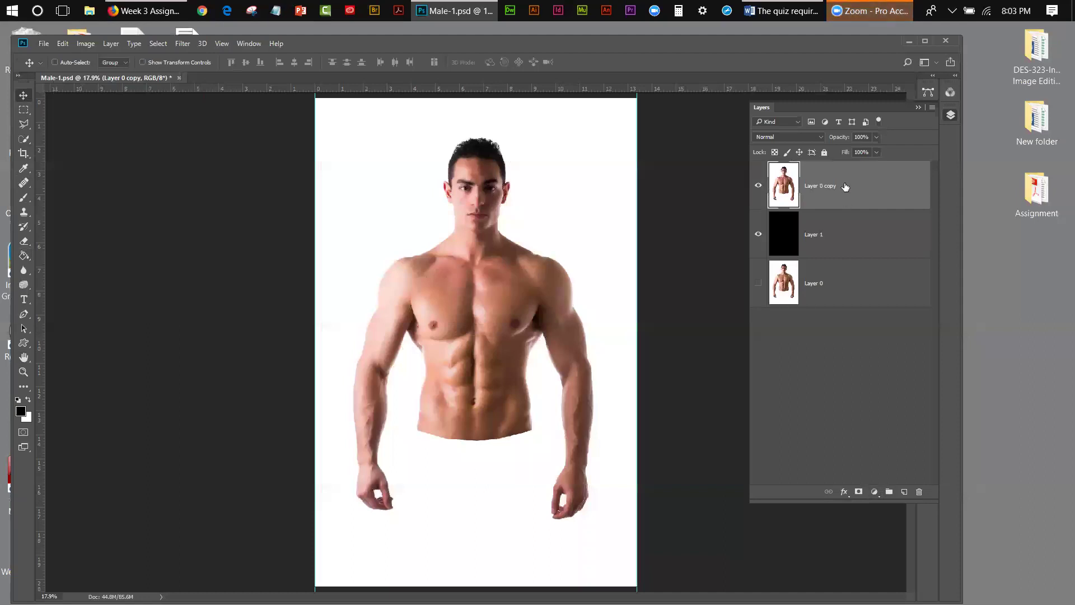
Add a Levels adjustment layer above Layer 0 copy with the black input at 63 and strongly darkened midtones
{"action": "left_click", "coordinate": [874, 493]}
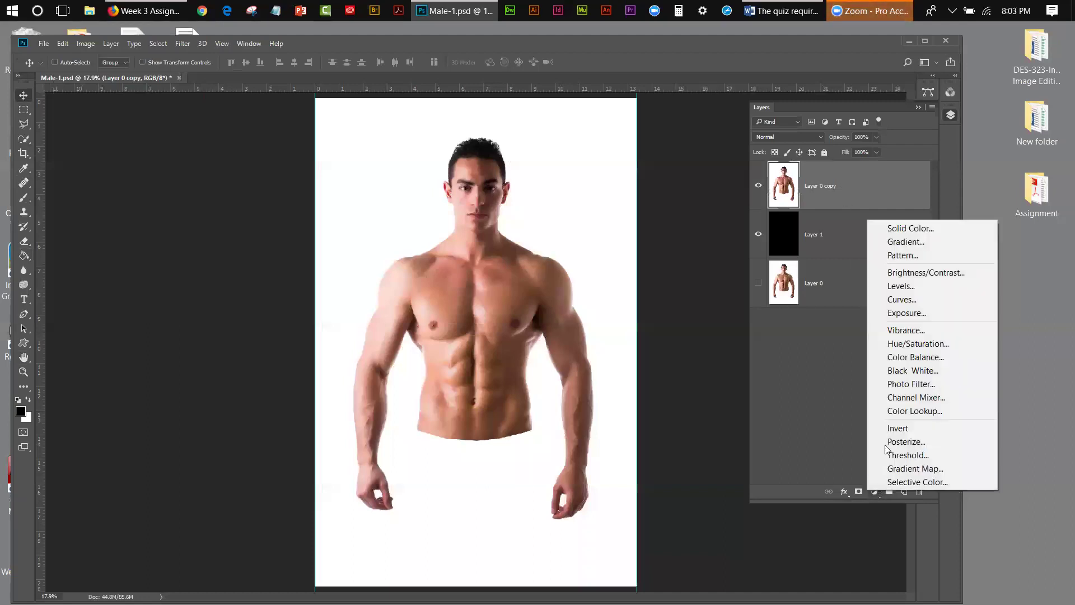
{"action": "left_click", "coordinate": [901, 286]}
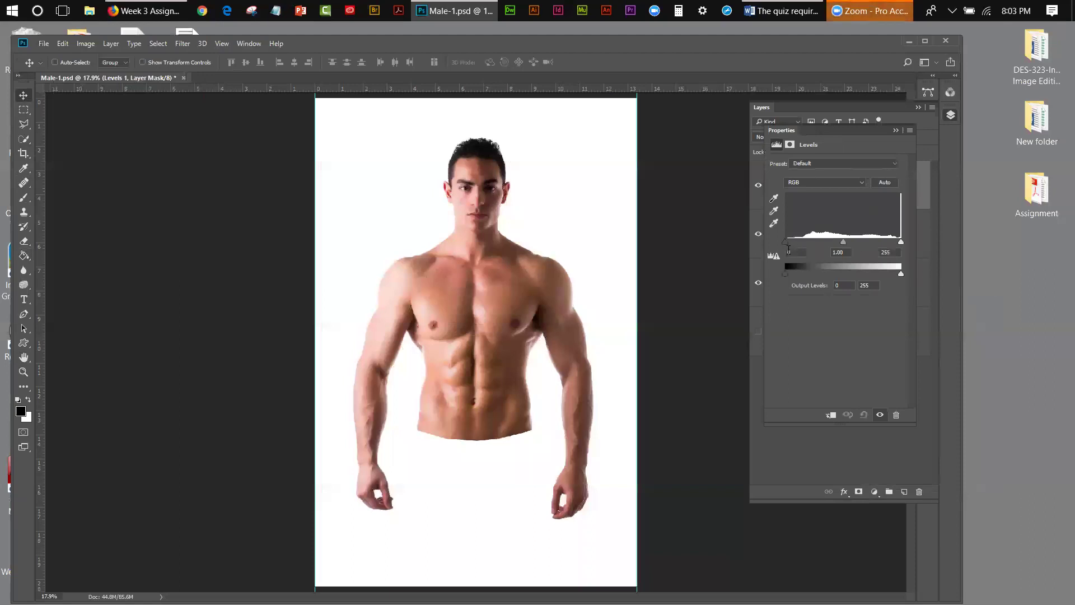
{"action": "left_click_drag", "start_coordinate": [785, 240], "coordinate": [891, 255]}
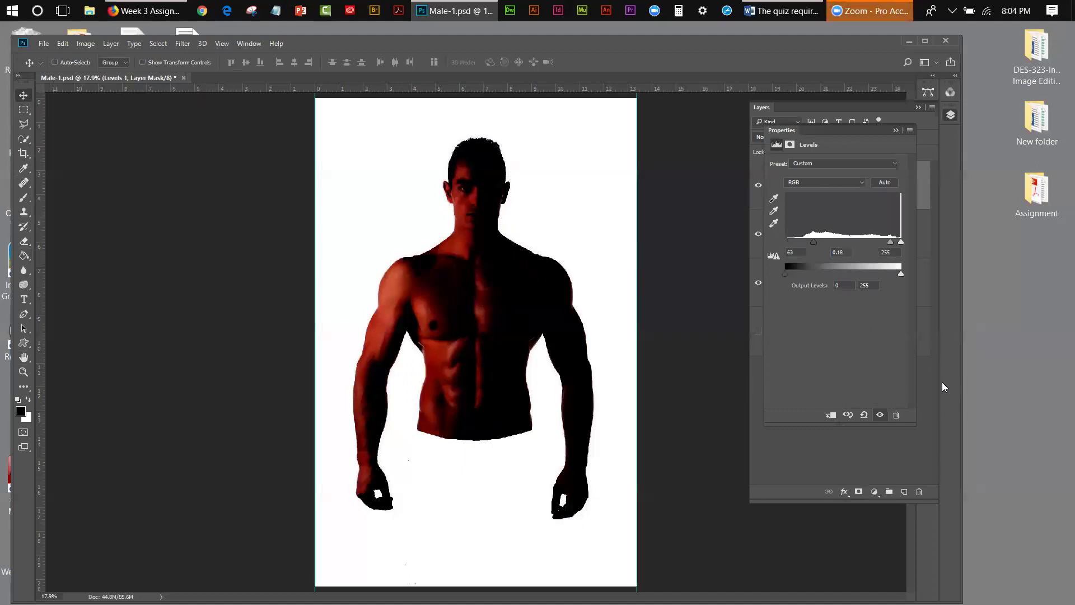
{"action": "left_click", "coordinate": [895, 130]}
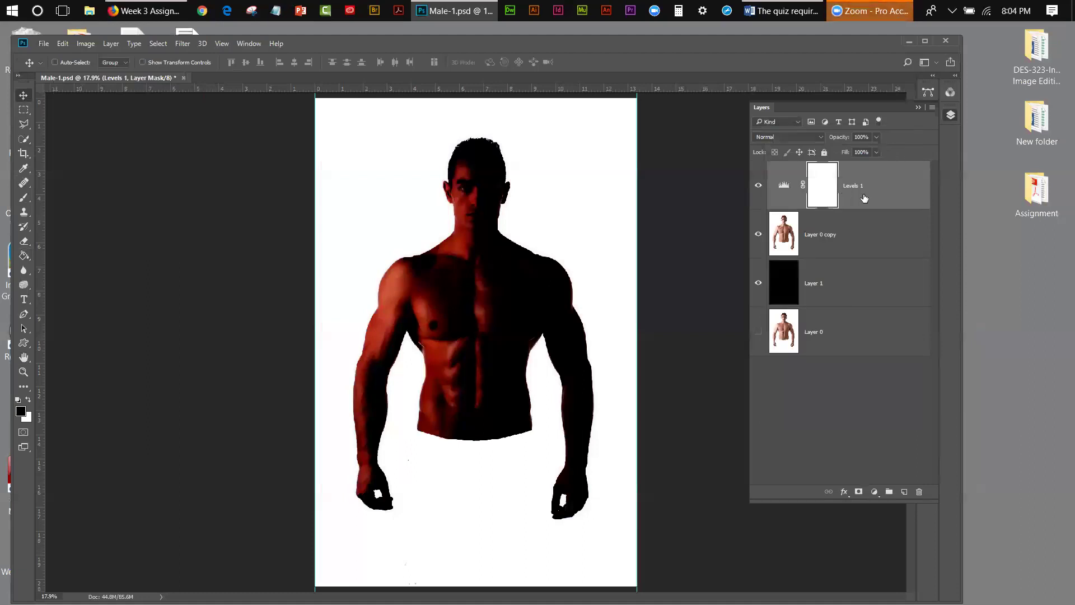
Toggle the Levels 1 layer's visibility to compare the image with and without it, leaving it shown
{"action": "left_click", "coordinate": [758, 187]}
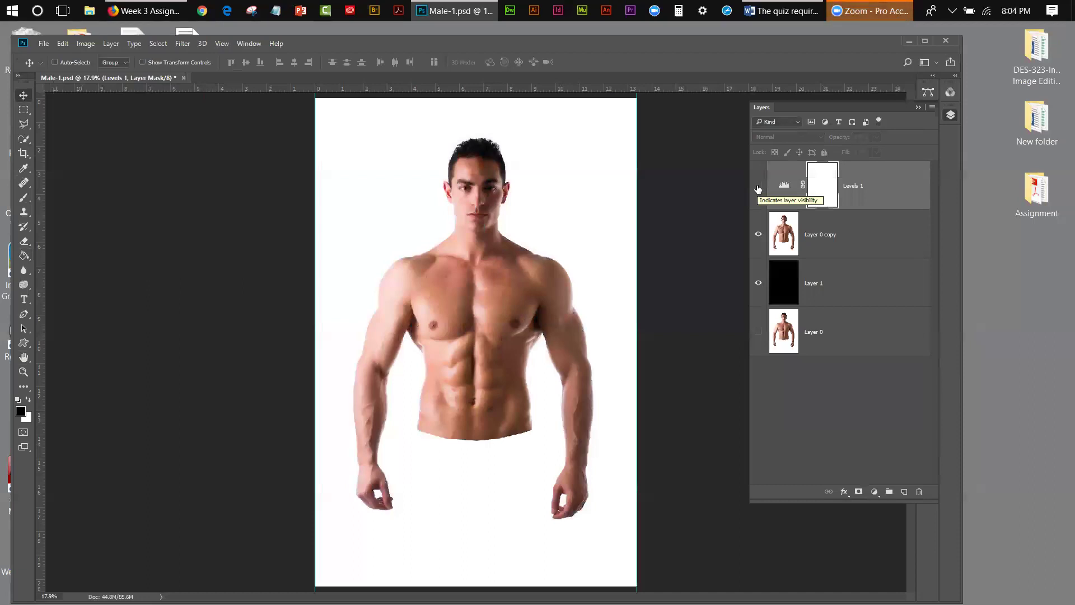
{"action": "left_click", "coordinate": [758, 188]}
{"action": "left_click", "coordinate": [758, 188]}
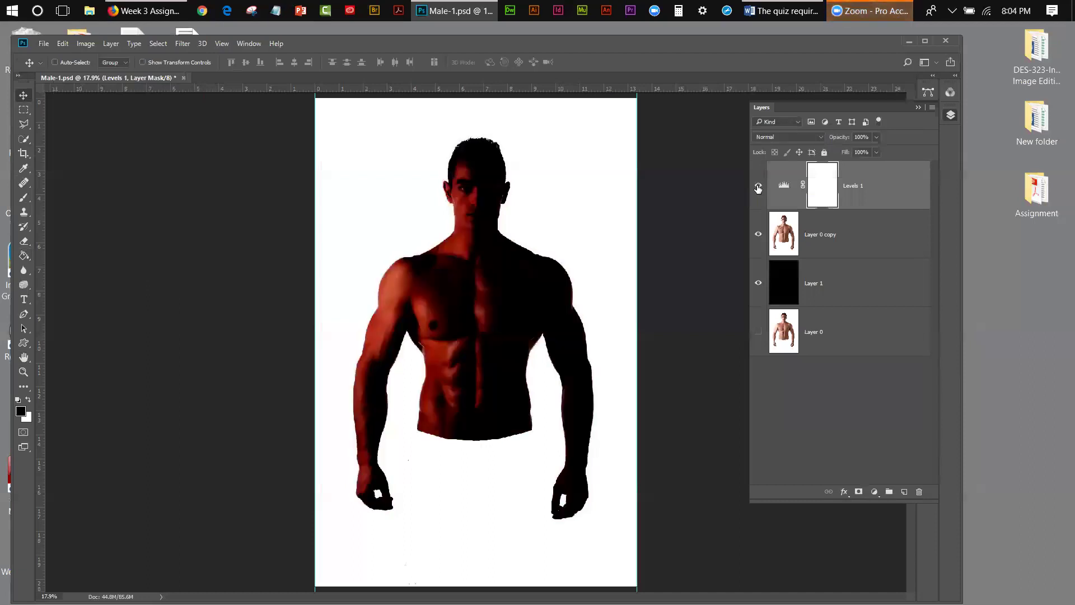
{"action": "left_click", "coordinate": [758, 189]}
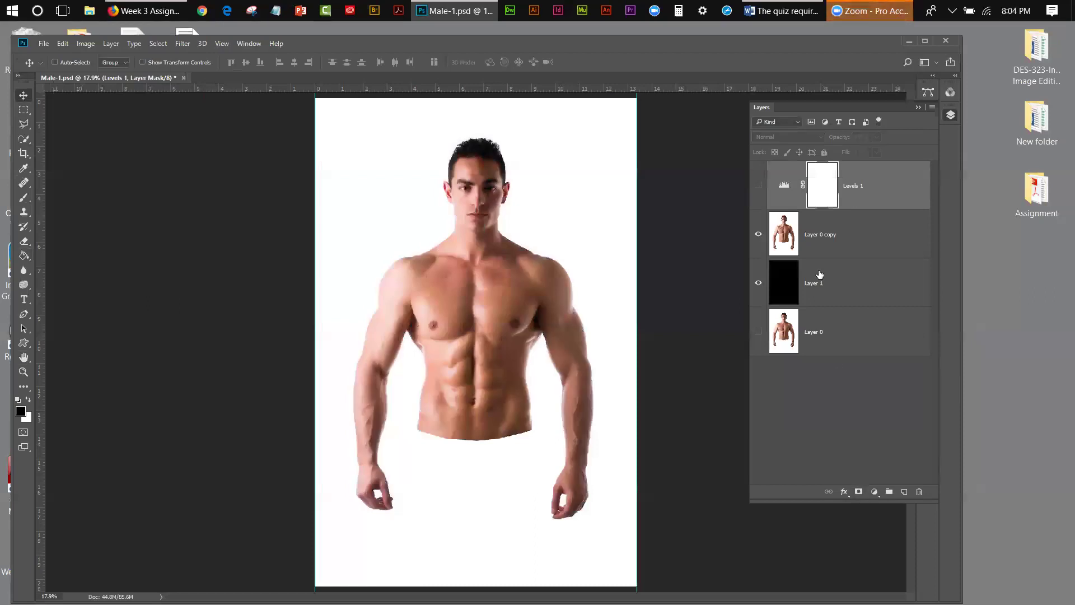
{"action": "left_click", "coordinate": [760, 185]}
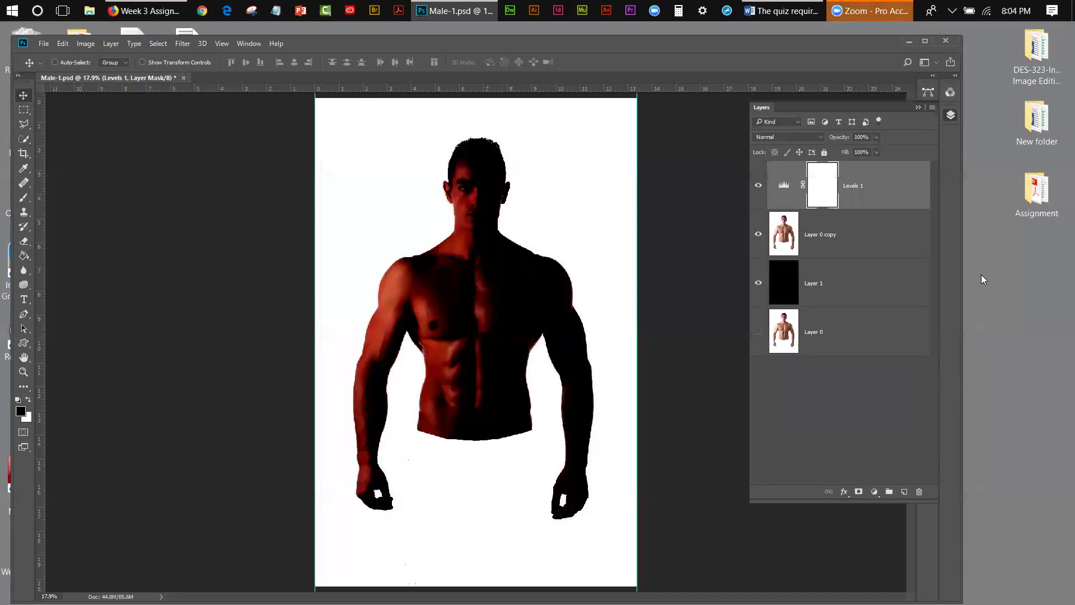
Select the man's head, torso and both arms on Layer 0 copy with the Quick Selection tool beneath the darkening Levels layer
{"action": "left_click", "coordinate": [881, 243]}
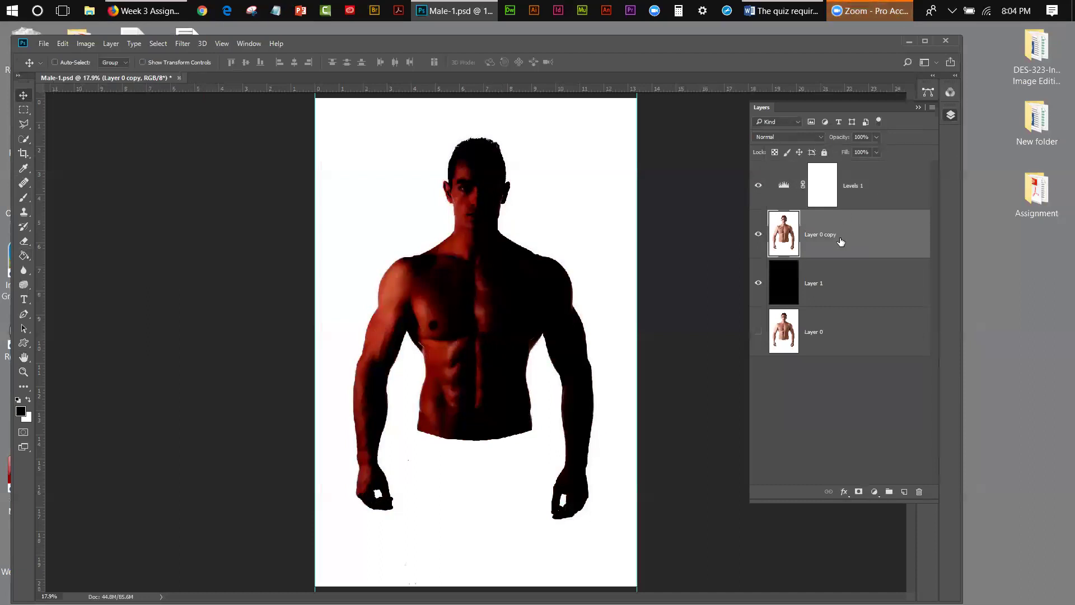
{"action": "left_click", "coordinate": [23, 139]}
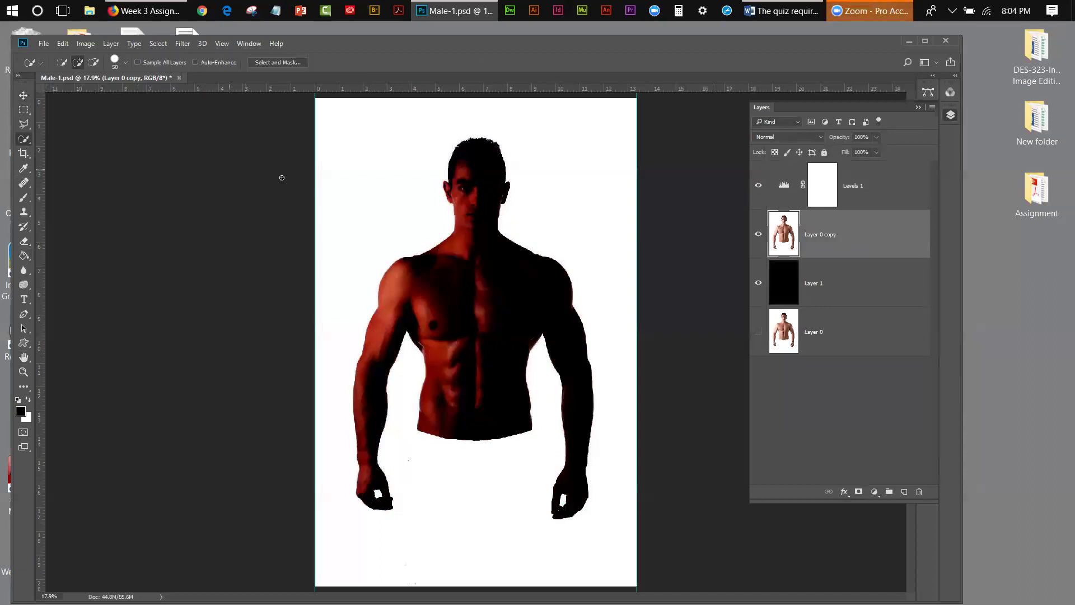
{"action": "left_click_drag", "start_coordinate": [466, 157], "coordinate": [474, 389]}
{"action": "mouse_move", "coordinate": [497, 279]}
{"action": "left_mouse_down"}
{"action": "mouse_move", "coordinate": [485, 247]}
{"action": "mouse_move", "coordinate": [536, 284]}
{"action": "left_mouse_up"}
{"action": "left_click_drag", "start_coordinate": [396, 268], "coordinate": [360, 416]}
{"action": "mouse_move", "coordinate": [596, 434]}
{"action": "left_mouse_down"}
{"action": "mouse_move", "coordinate": [584, 392]}
{"action": "mouse_move", "coordinate": [580, 443]}
{"action": "left_mouse_up"}
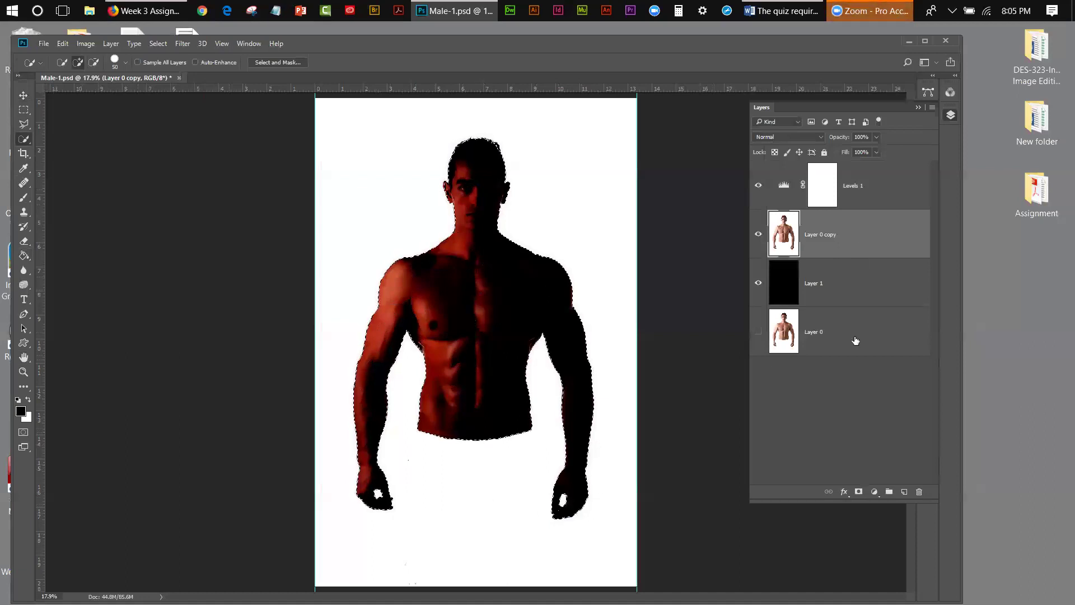
Mask Layer 0 copy with the new selection and compare the result with Levels 1 hidden and shown
{"action": "left_click", "coordinate": [859, 491]}
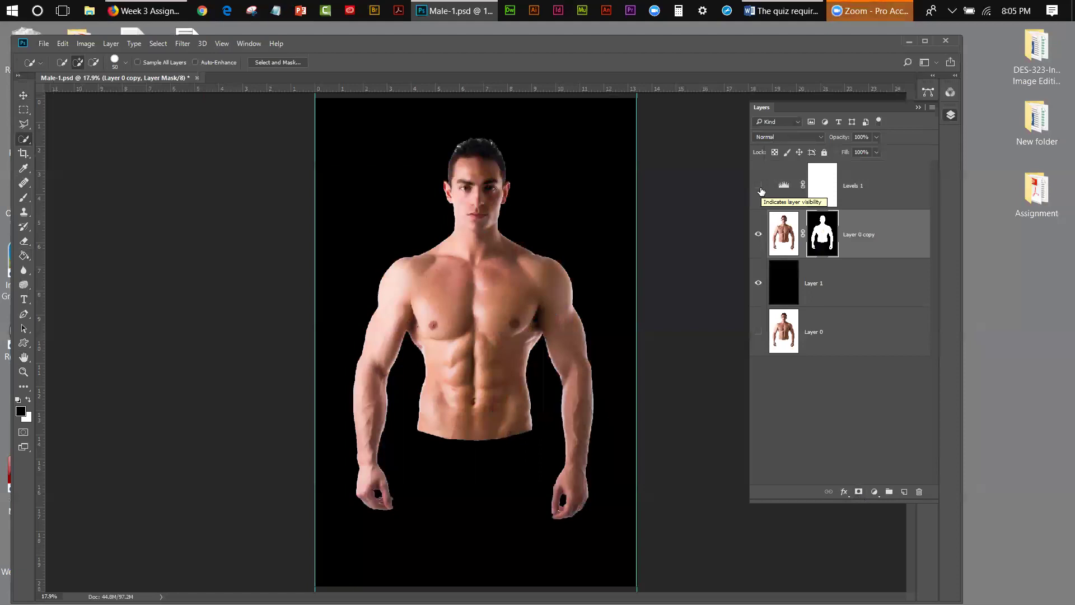
{"action": "left_click", "coordinate": [760, 188]}
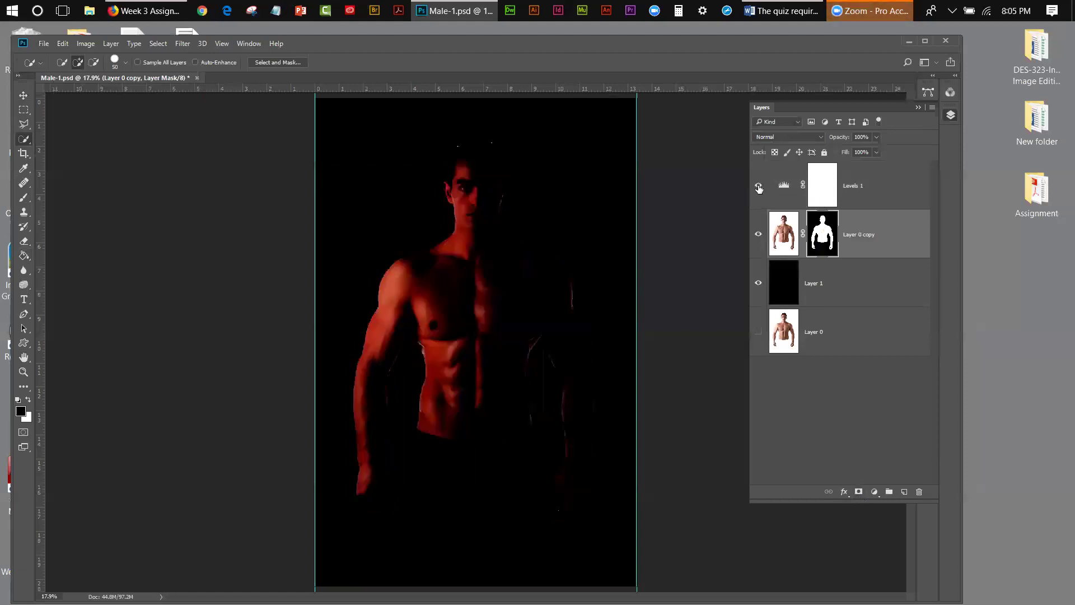
Delete the Levels 1 adjustment layer and load Layer 0 copy's mask as a selection
{"action": "left_click", "coordinate": [759, 188]}
{"action": "left_click_drag", "start_coordinate": [851, 190], "coordinate": [917, 492]}
{"action": "left_click", "coordinate": [833, 194], "text": "ctrl"}
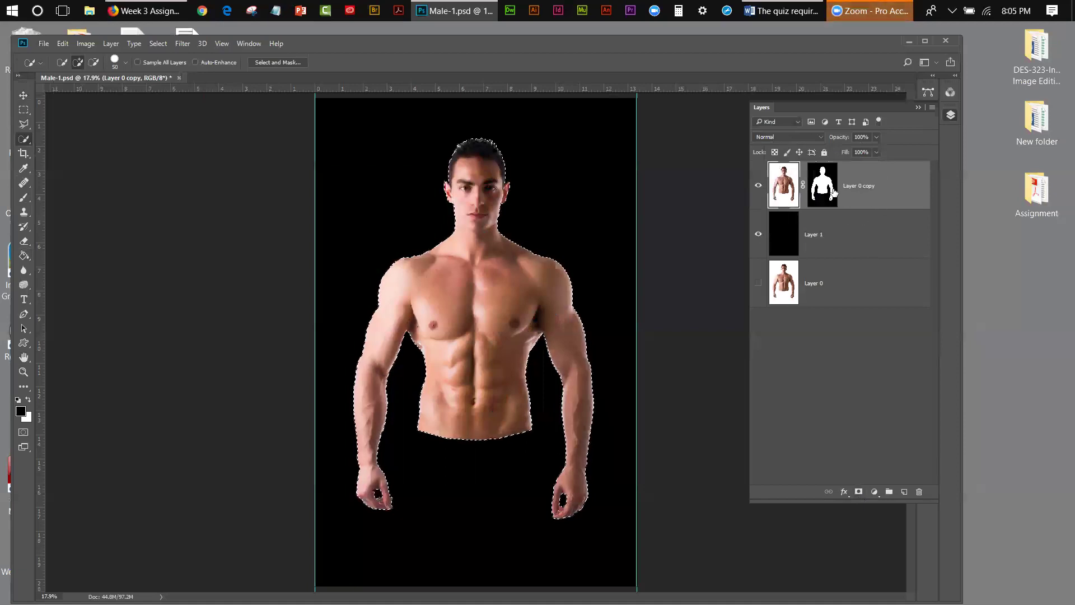
Open the loaded selection of the man in Select and Mask to refine it around the head
{"action": "left_click", "coordinate": [158, 43]}
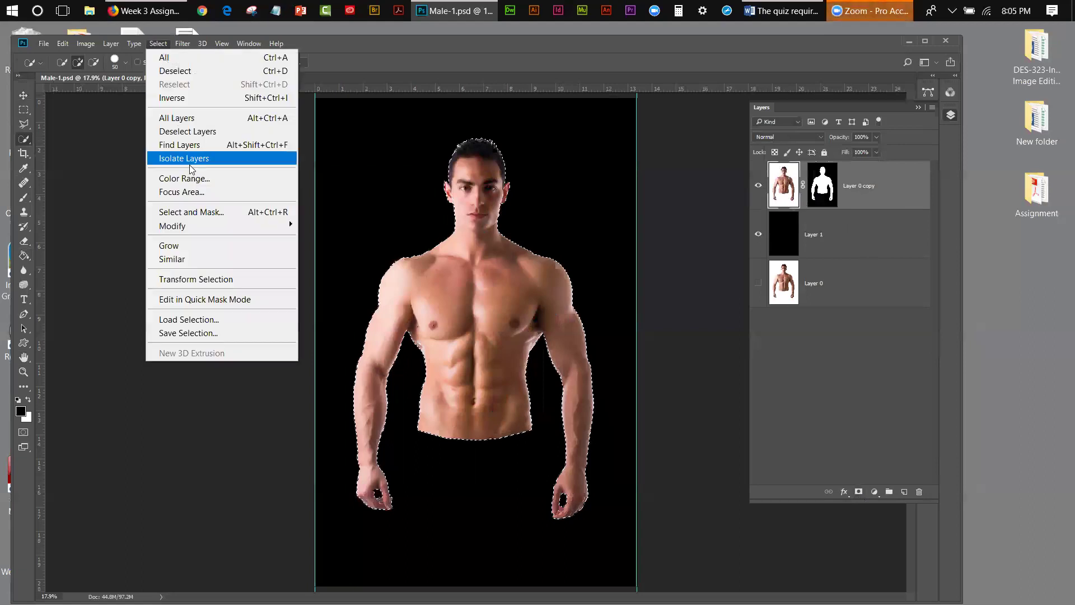
{"action": "left_click", "coordinate": [192, 212]}
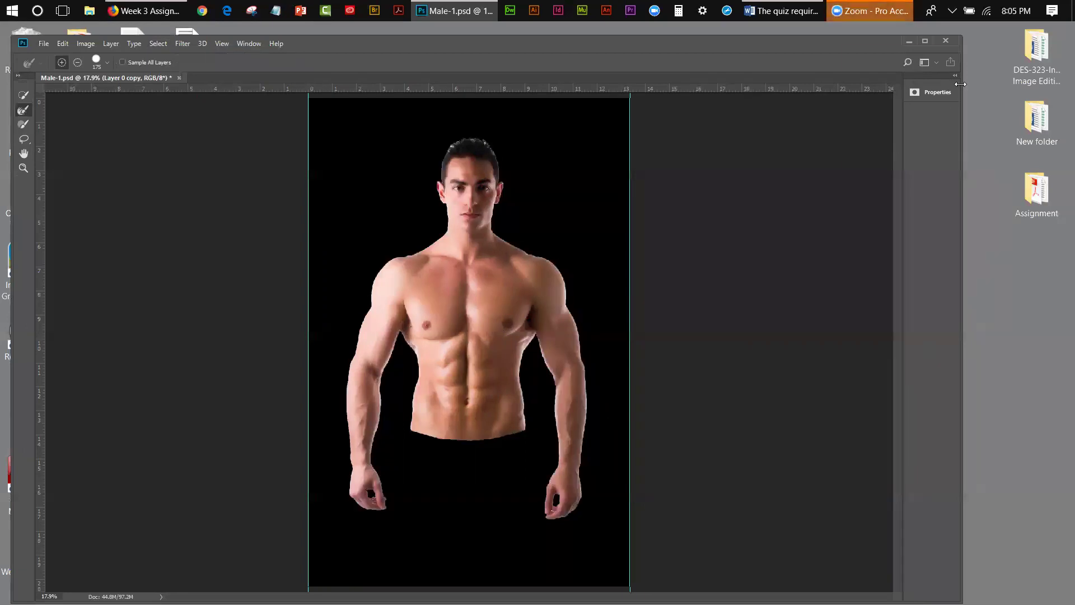
{"action": "left_click", "coordinate": [945, 94]}
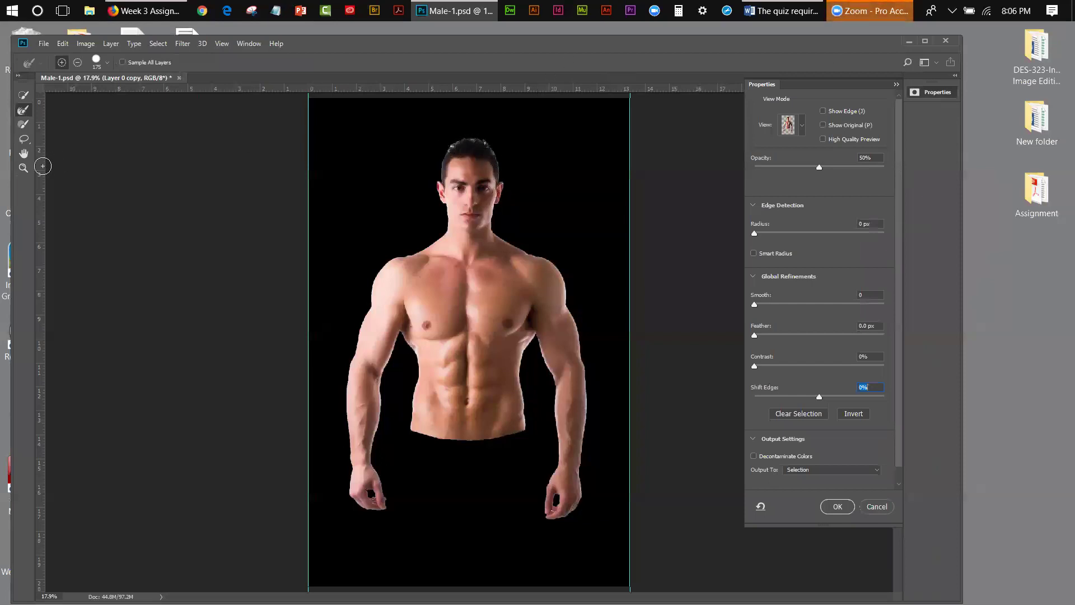
{"action": "left_click", "coordinate": [23, 168]}
{"action": "left_click", "coordinate": [462, 178]}
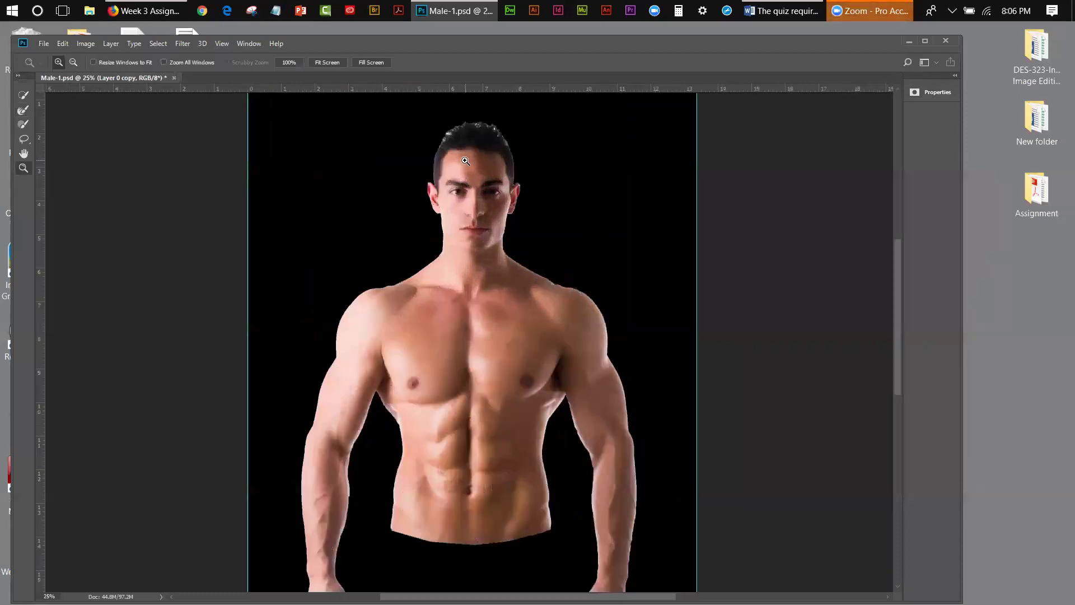
{"action": "left_click", "coordinate": [465, 161]}
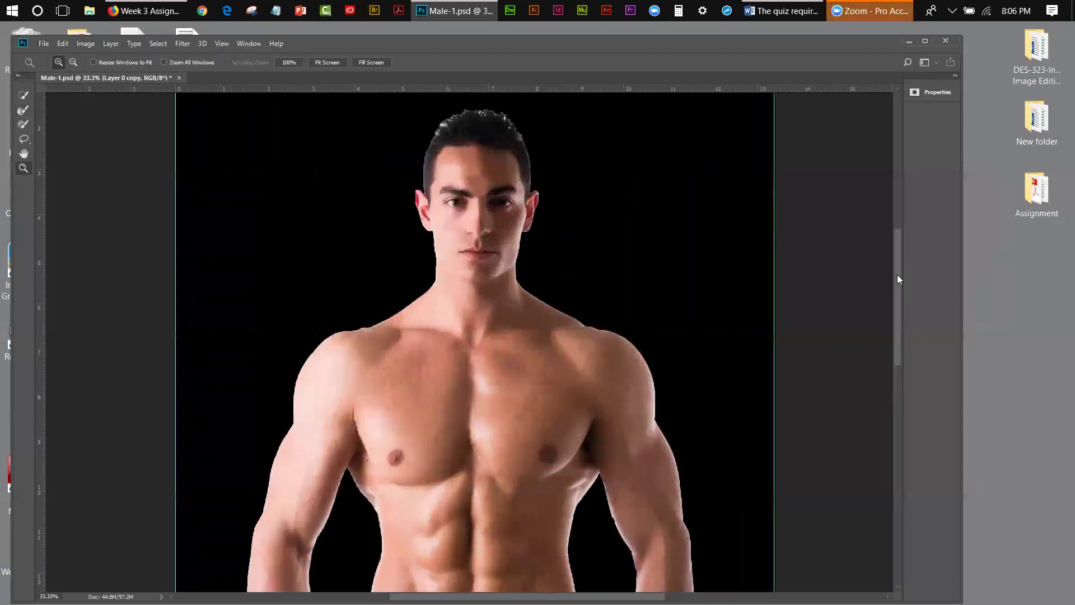
{"action": "left_click_drag", "start_coordinate": [897, 274], "coordinate": [901, 249]}
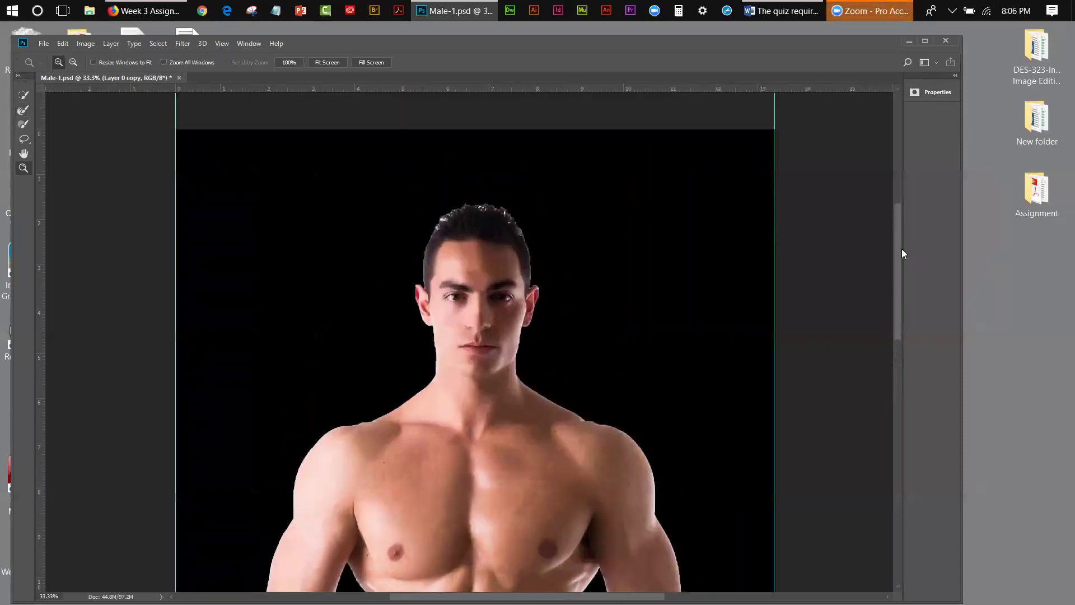
Choose the Brush tool at size 90 and switch the Select and Mask preview to Overlay
{"action": "left_click", "coordinate": [23, 125]}
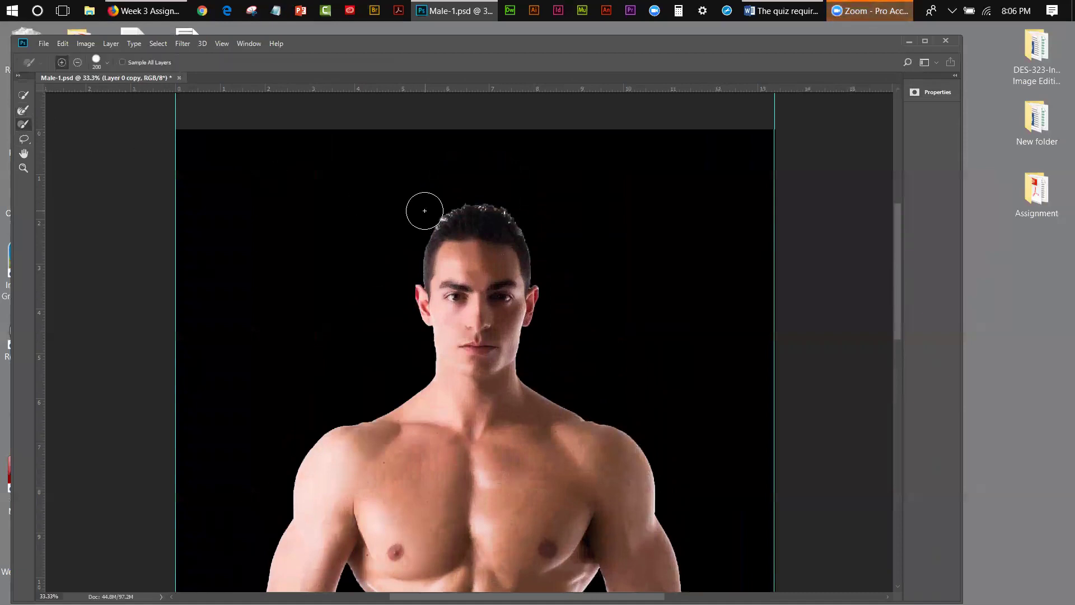
{"action": "key", "text": "bracketleft"}
{"action": "key", "text": "bracketleft"}
{"action": "key", "text": "bracketleft"}
{"action": "key", "text": "bracketleft"}
{"action": "key", "text": "bracketleft"}
{"action": "left_click", "coordinate": [943, 88]}
{"action": "left_click", "coordinate": [803, 126]}
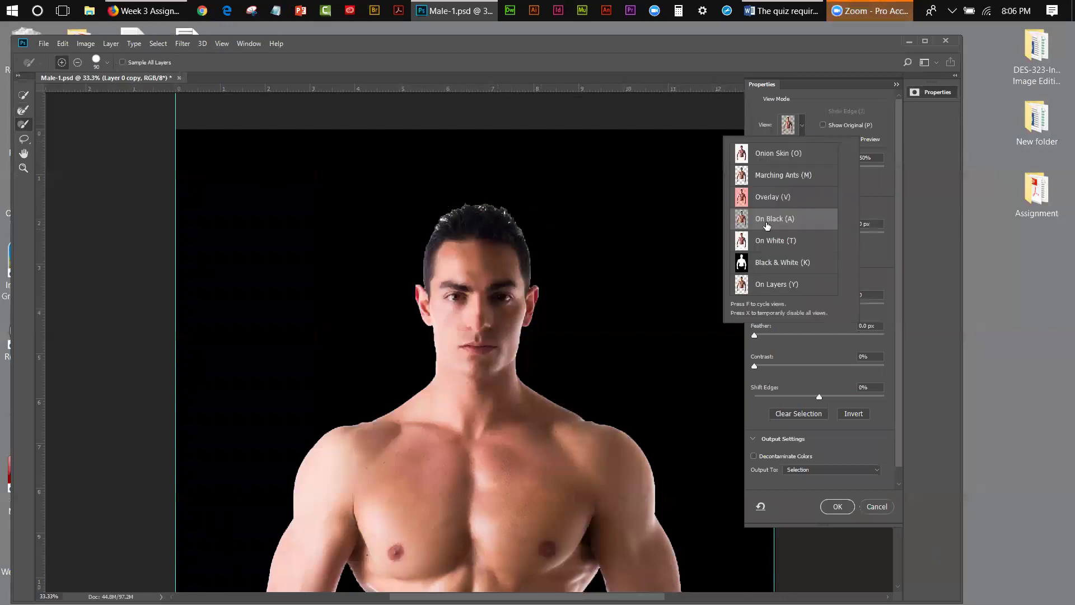
{"action": "left_click", "coordinate": [777, 198]}
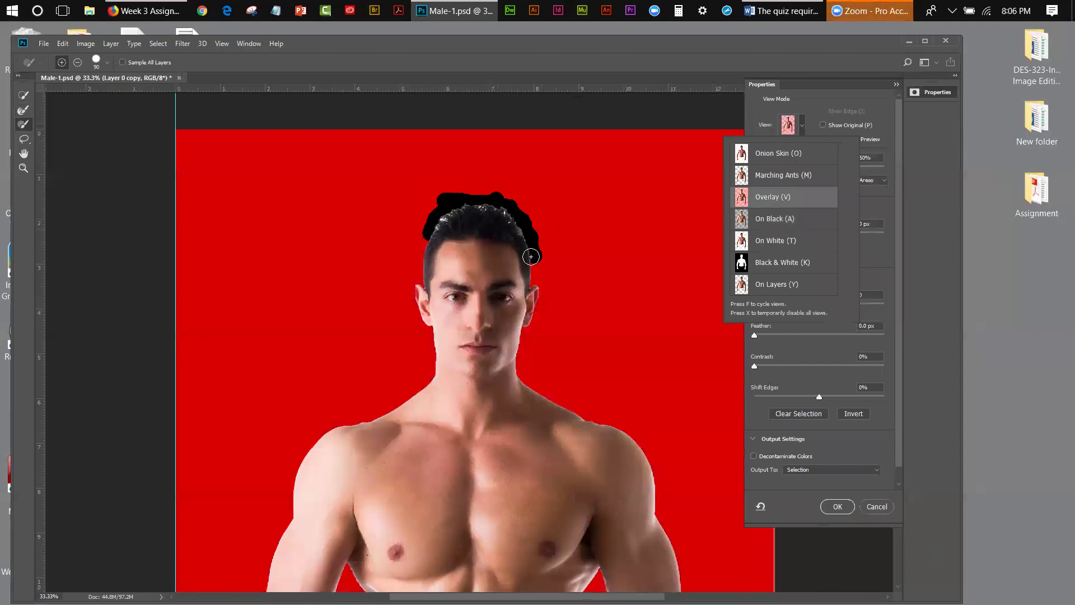
Try brushing the area around the man's hair into the selection, and step back through all those strokes
{"action": "key", "text": "Tab"}
{"action": "mouse_move", "coordinate": [486, 204]}
{"action": "left_mouse_down"}
{"action": "mouse_move", "coordinate": [455, 204]}
{"action": "mouse_move", "coordinate": [418, 242]}
{"action": "mouse_move", "coordinate": [417, 227]}
{"action": "mouse_move", "coordinate": [419, 257]}
{"action": "left_mouse_up"}
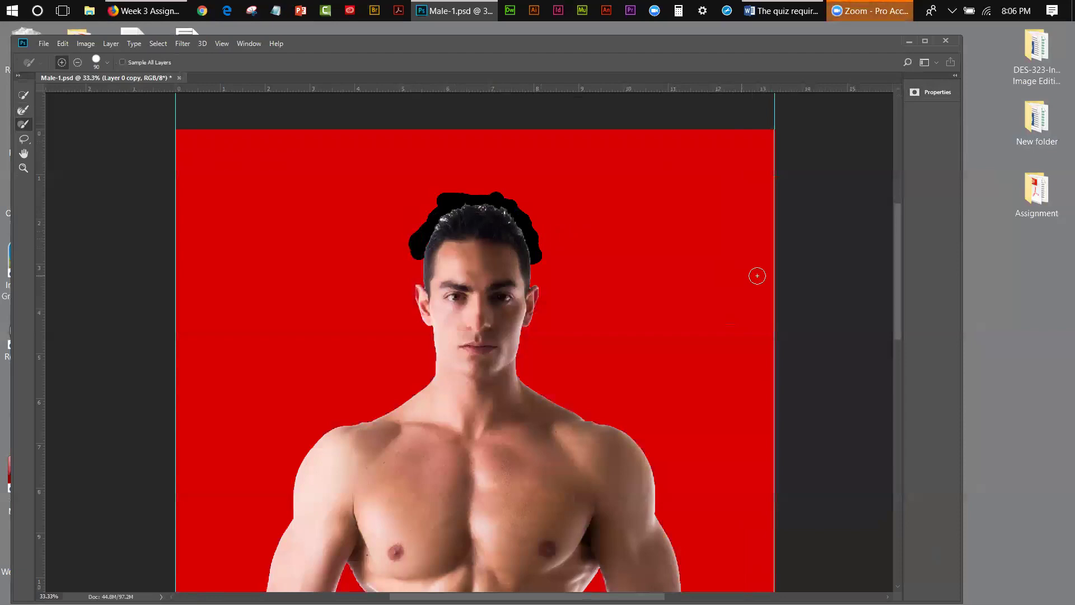
{"action": "left_click", "coordinate": [934, 93]}
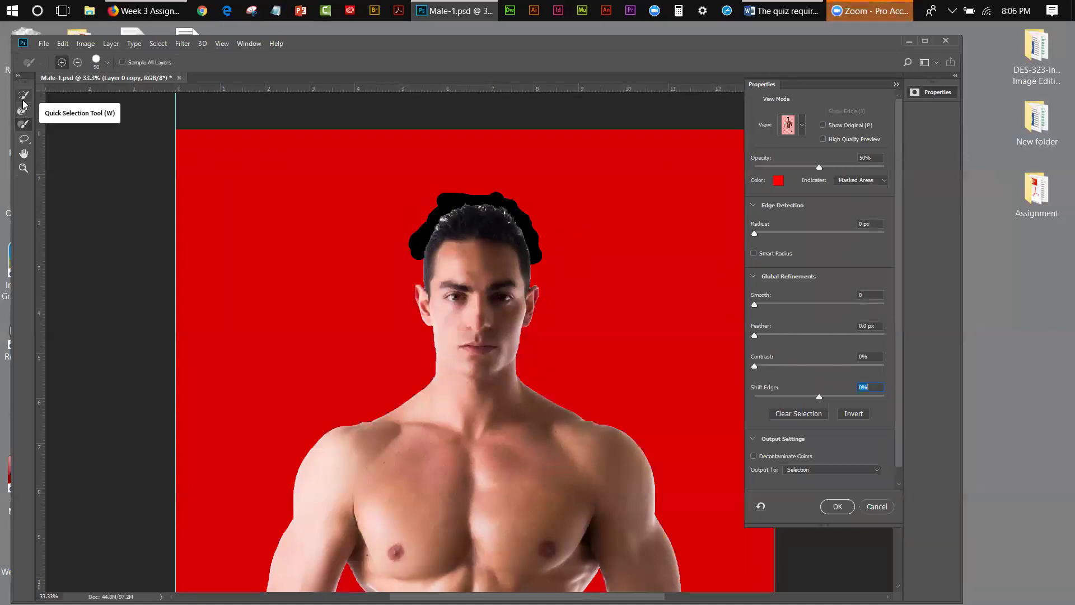
{"action": "left_click", "coordinate": [63, 43]}
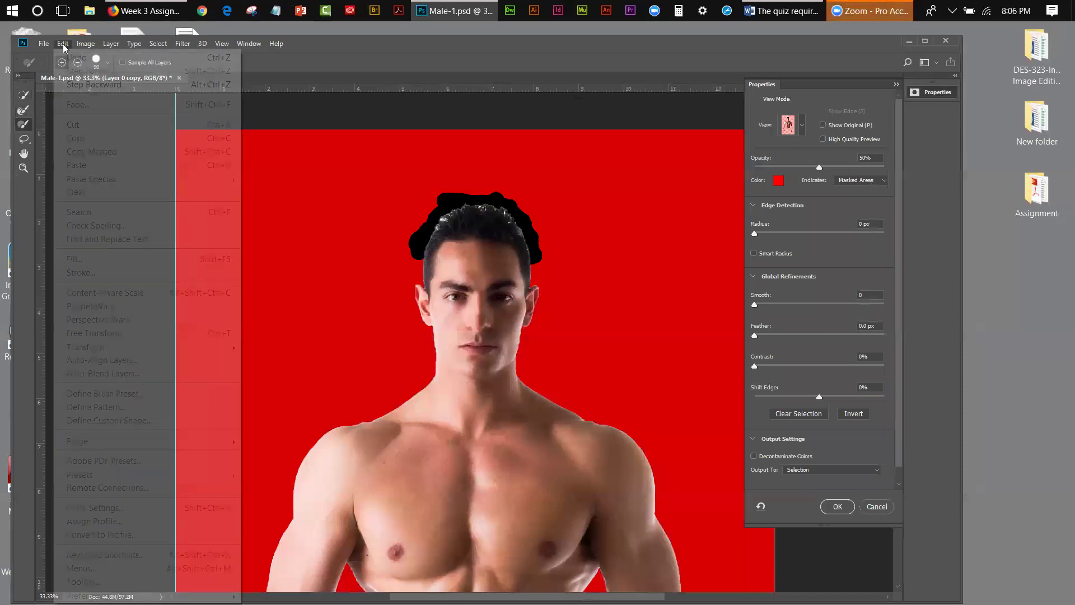
{"action": "left_click", "coordinate": [59, 45]}
{"action": "left_click", "coordinate": [68, 86]}
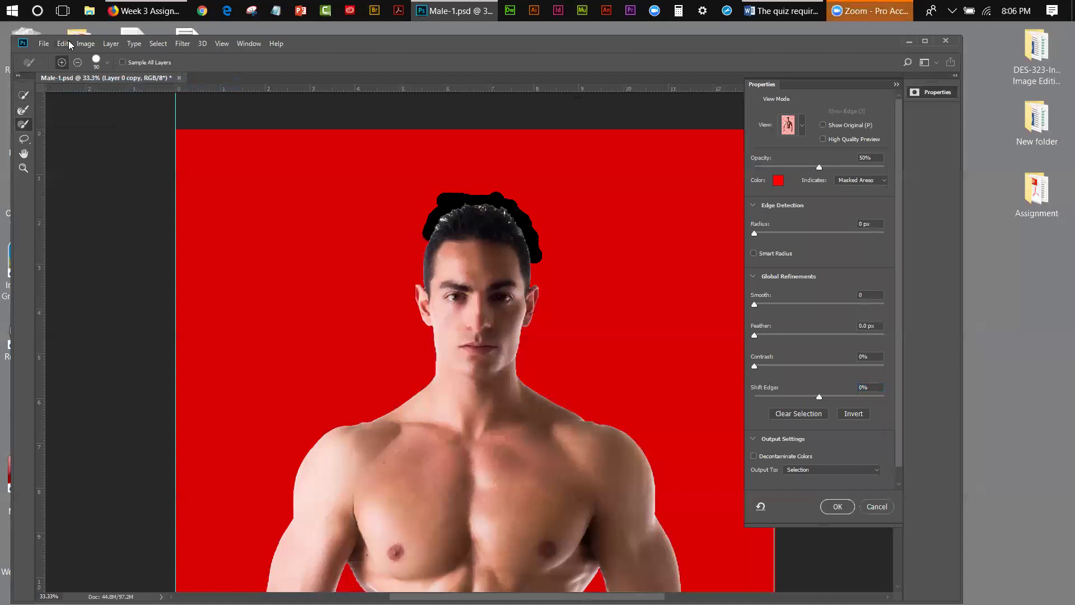
{"action": "left_click", "coordinate": [63, 45]}
{"action": "left_click", "coordinate": [67, 82]}
{"action": "left_click", "coordinate": [64, 45]}
{"action": "left_click", "coordinate": [68, 84]}
{"action": "left_click", "coordinate": [64, 45]}
{"action": "left_click", "coordinate": [65, 85]}
{"action": "left_click", "coordinate": [63, 45]}
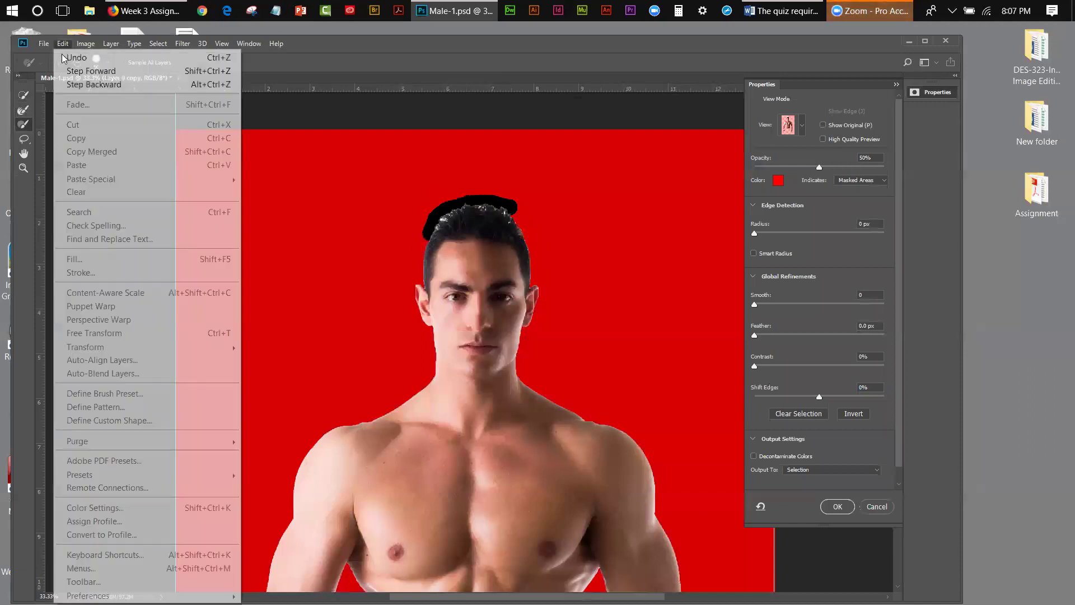
{"action": "left_click", "coordinate": [67, 86]}
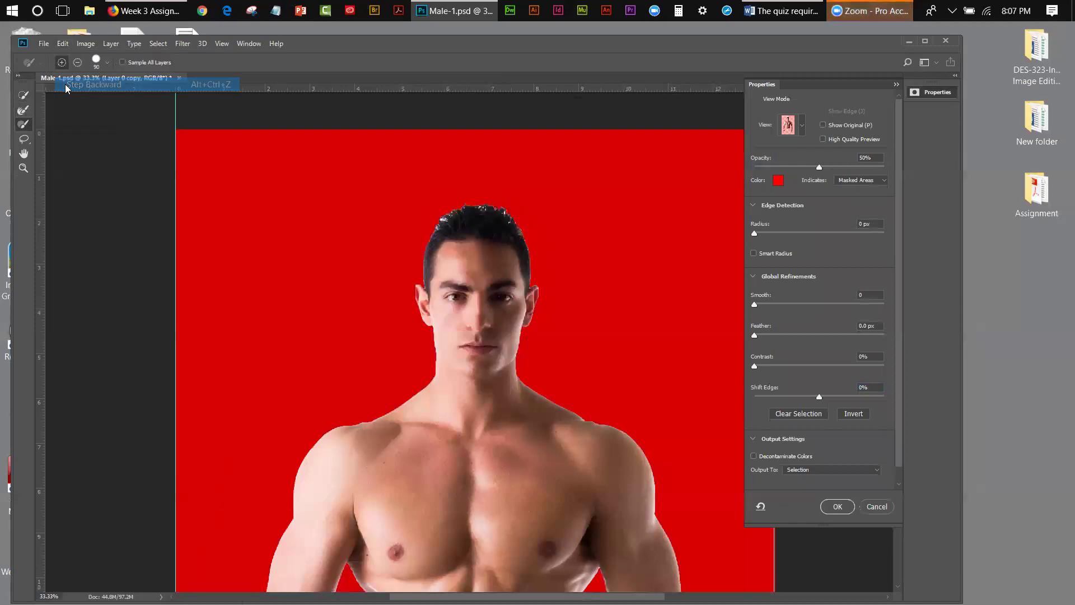
Refine the selection along the outline of the hair with the Refine Edge Brush at size 175
{"action": "left_click", "coordinate": [25, 110]}
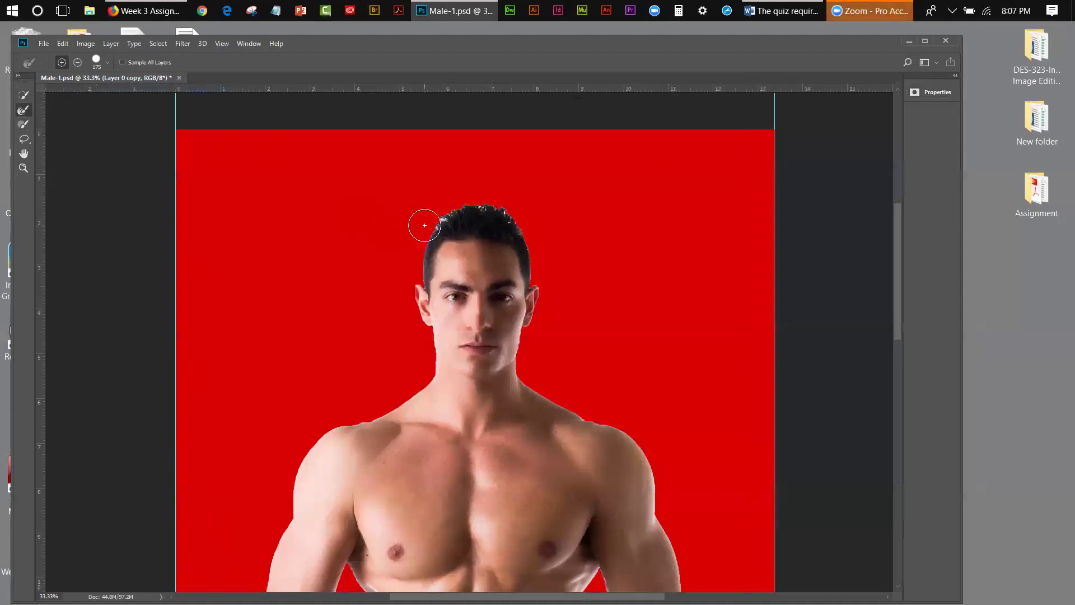
{"action": "mouse_move", "coordinate": [433, 213]}
{"action": "left_mouse_down"}
{"action": "mouse_move", "coordinate": [487, 187]}
{"action": "mouse_move", "coordinate": [516, 201]}
{"action": "mouse_move", "coordinate": [540, 239]}
{"action": "left_mouse_up"}
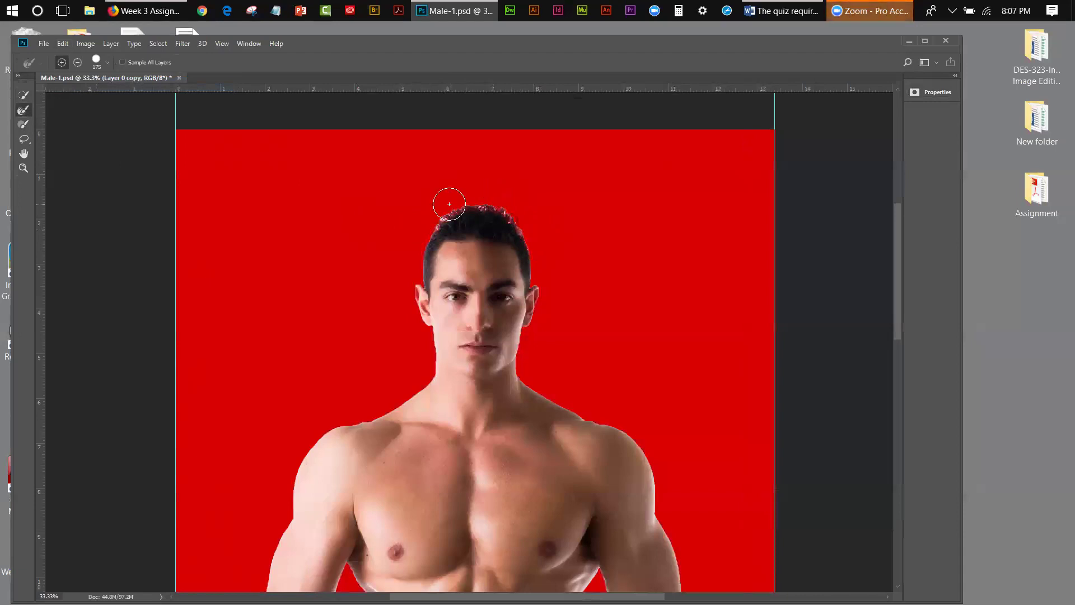
{"action": "left_click_drag", "start_coordinate": [449, 204], "coordinate": [417, 230]}
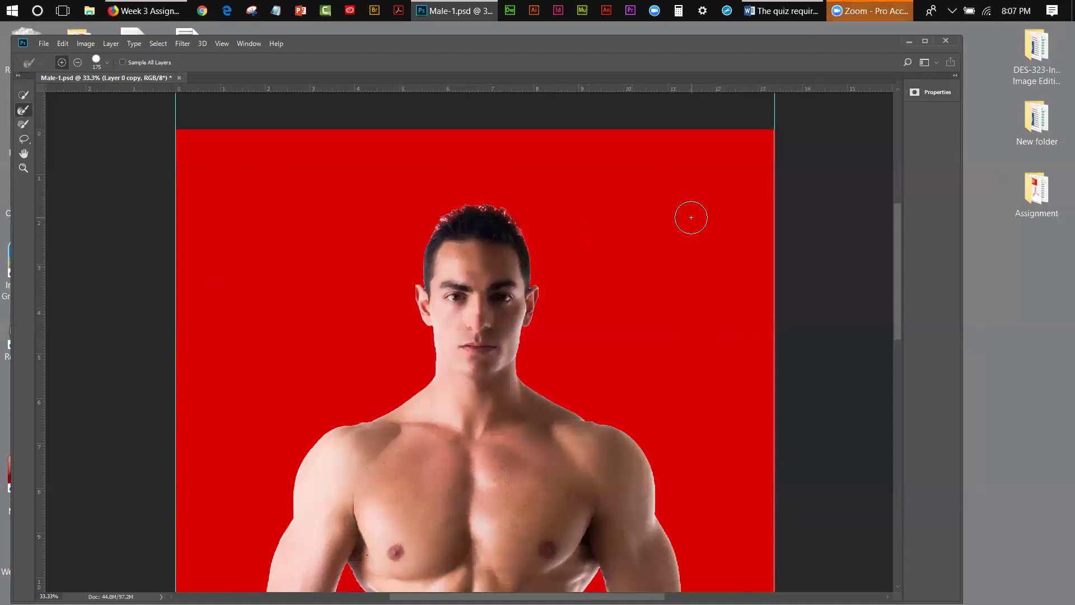
{"action": "left_click", "coordinate": [929, 94]}
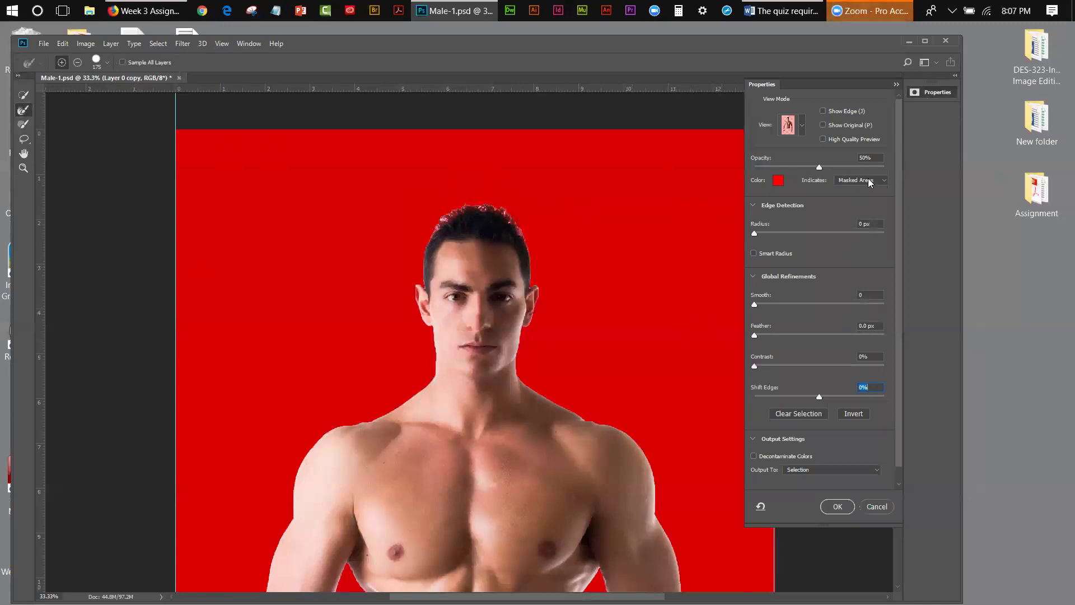
{"action": "left_click", "coordinate": [894, 85]}
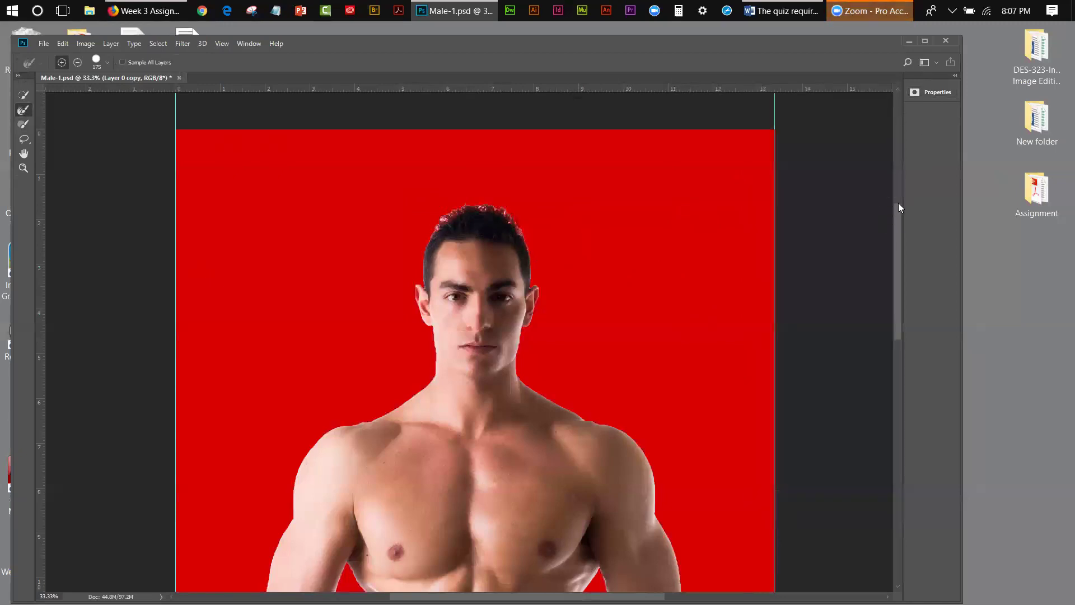
Refine the selection with radius 2 px, feather 1.8 px, contrast 17% and an inward edge shift, and output it as a selection
{"action": "left_click_drag", "start_coordinate": [898, 206], "coordinate": [899, 238]}
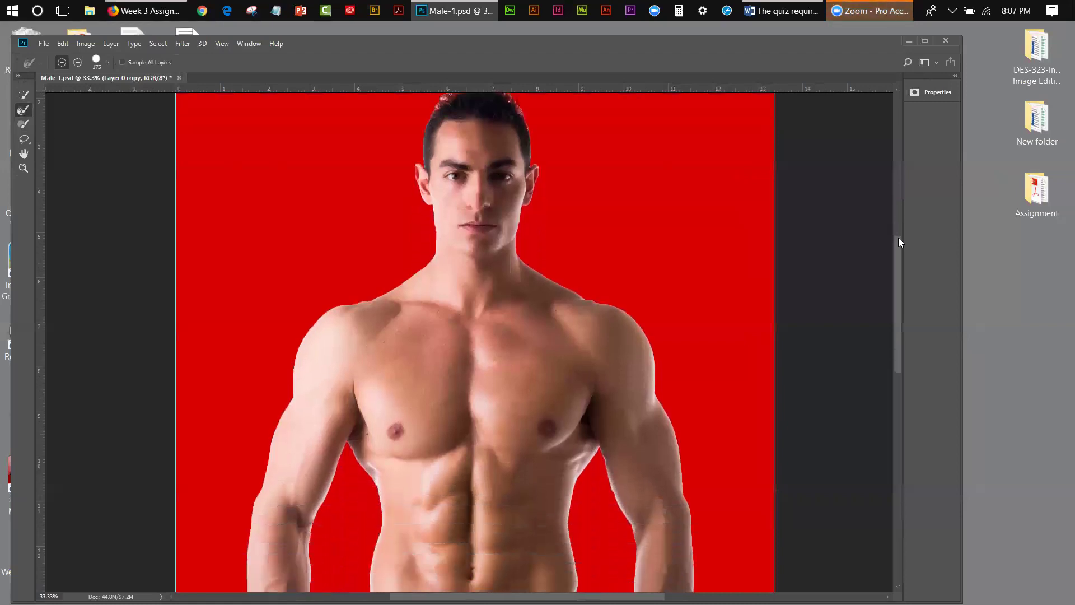
{"action": "left_click", "coordinate": [935, 90]}
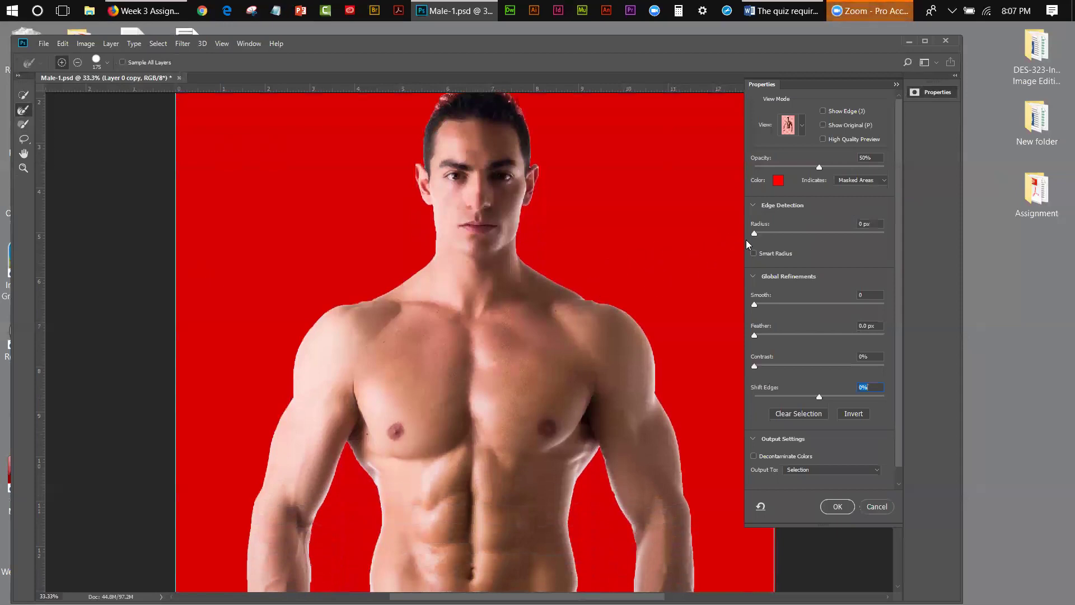
{"action": "left_click_drag", "start_coordinate": [755, 233], "coordinate": [771, 236]}
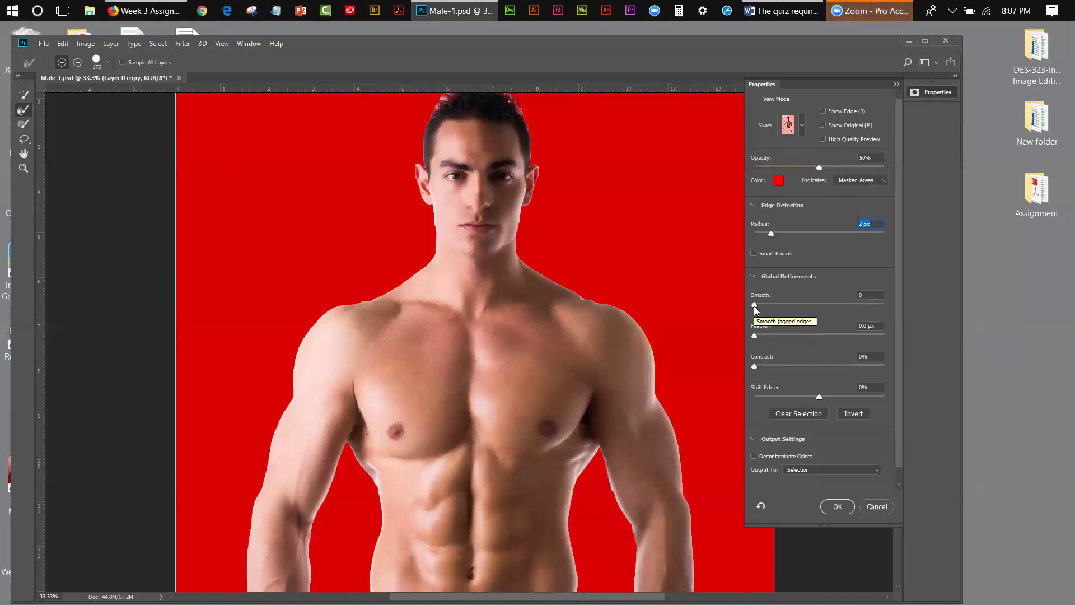
{"action": "left_click_drag", "start_coordinate": [754, 335], "coordinate": [758, 336]}
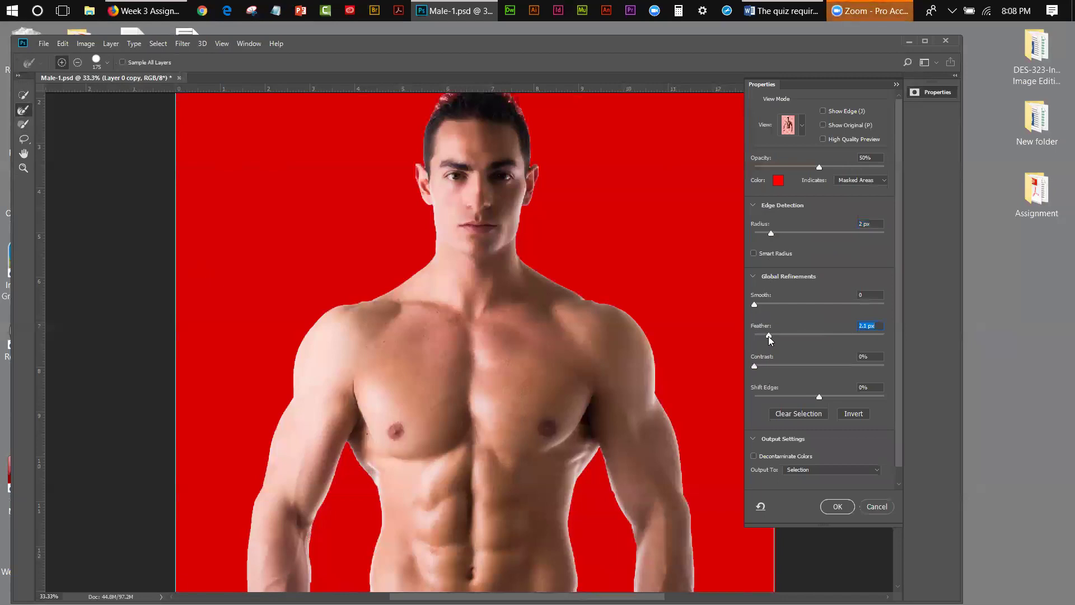
{"action": "left_click_drag", "start_coordinate": [769, 336], "coordinate": [795, 339]}
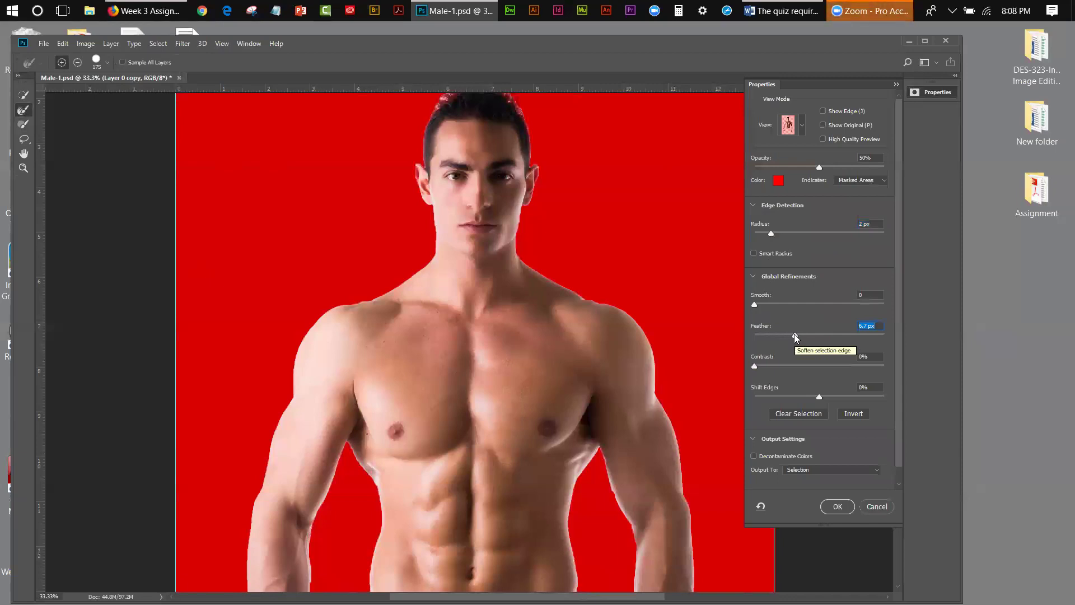
{"action": "left_click_drag", "start_coordinate": [754, 365], "coordinate": [777, 367]}
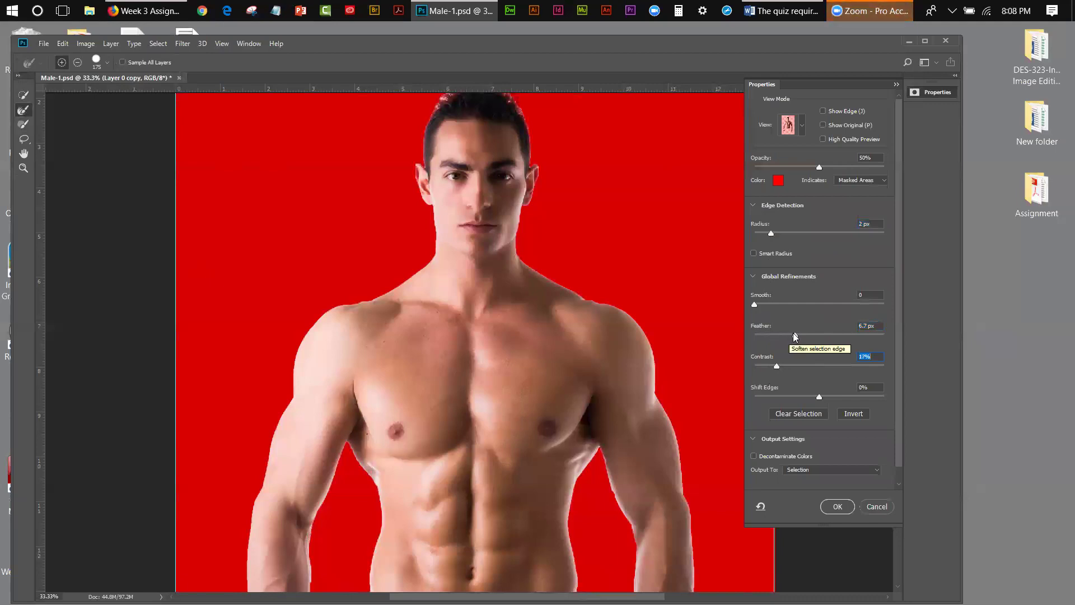
{"action": "left_click_drag", "start_coordinate": [793, 334], "coordinate": [767, 336]}
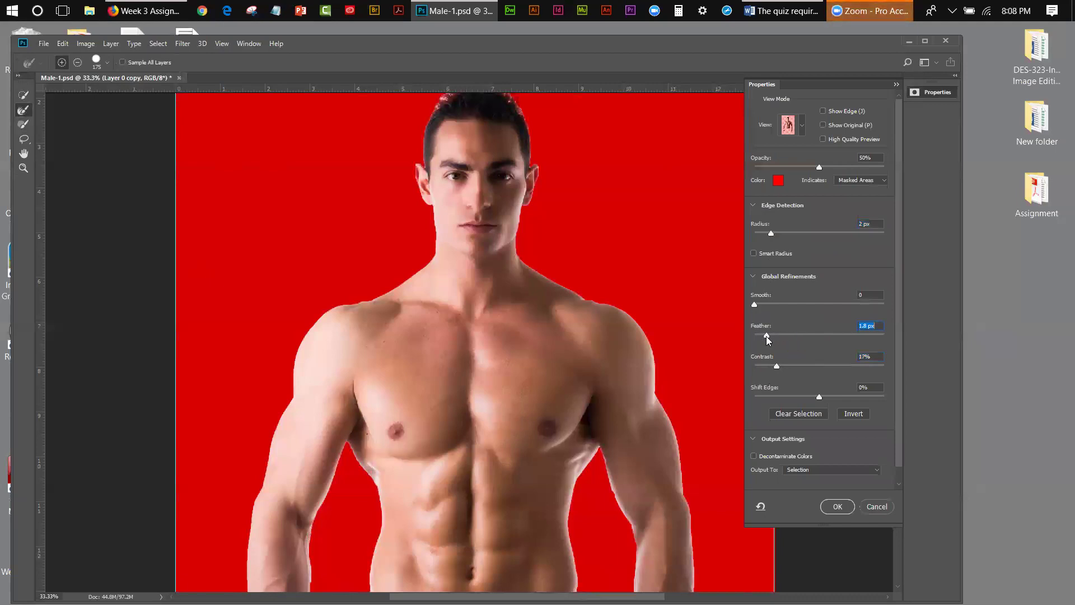
{"action": "left_click_drag", "start_coordinate": [819, 396], "coordinate": [802, 396]}
{"action": "left_click", "coordinate": [837, 507]}
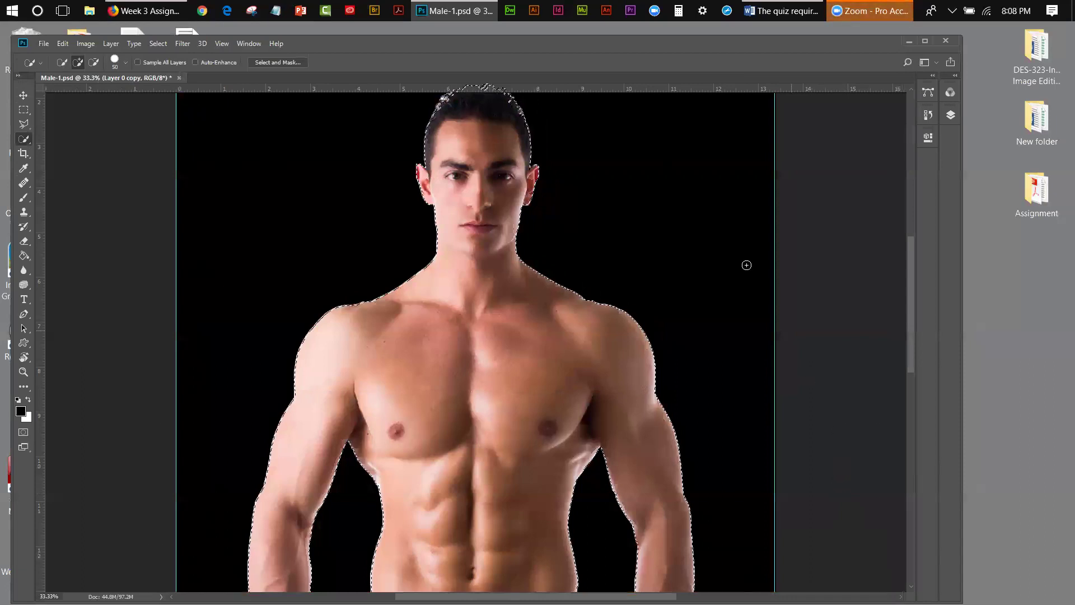
Invert the refined selection so the area around the man is selected
{"action": "left_click_drag", "start_coordinate": [907, 248], "coordinate": [912, 232]}
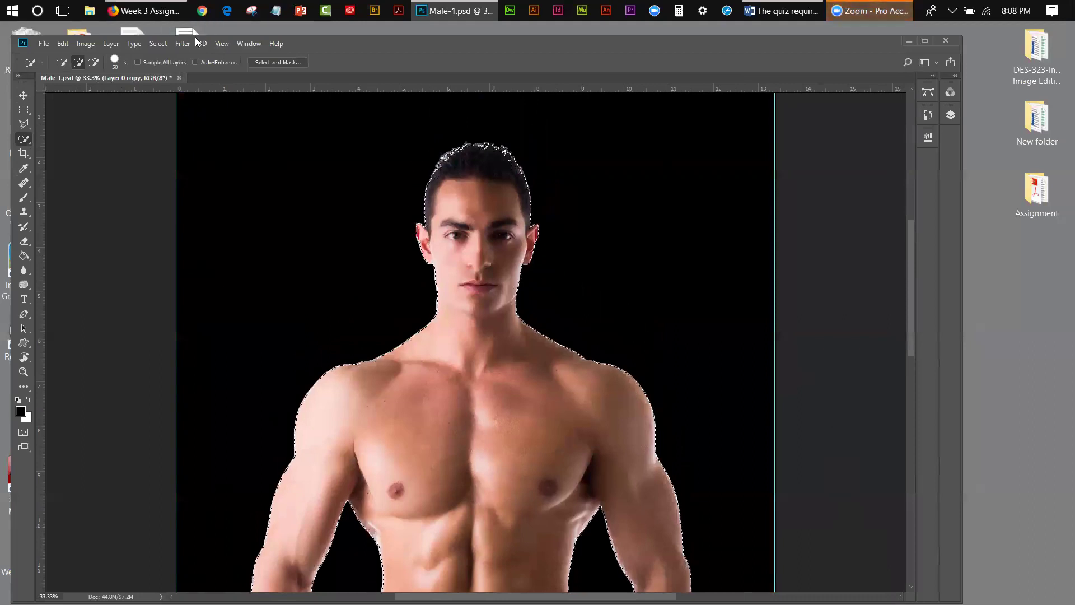
{"action": "left_click", "coordinate": [158, 43]}
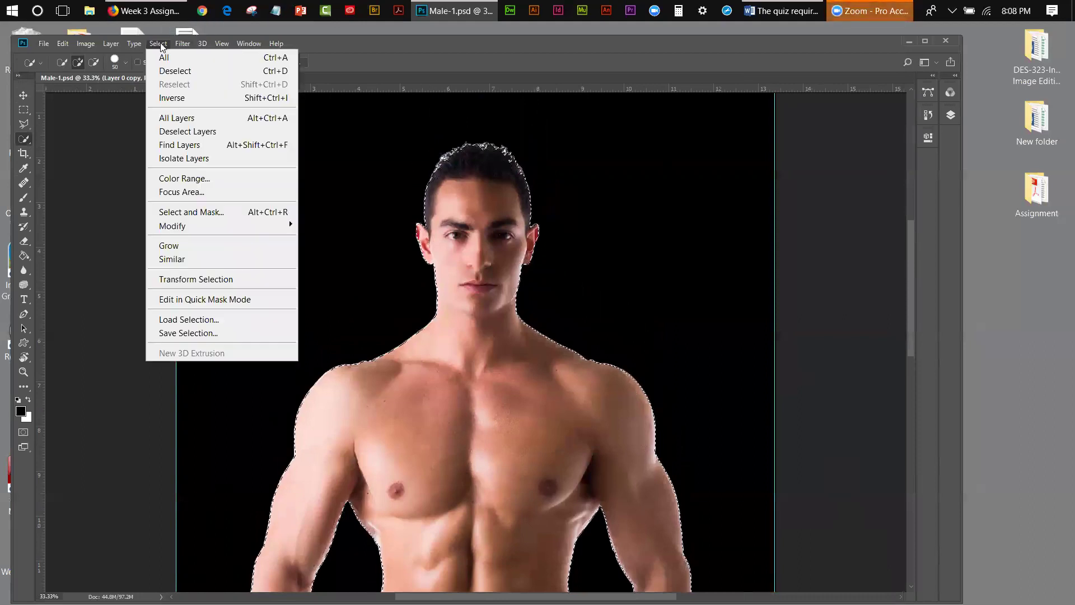
{"action": "left_click", "coordinate": [163, 97]}
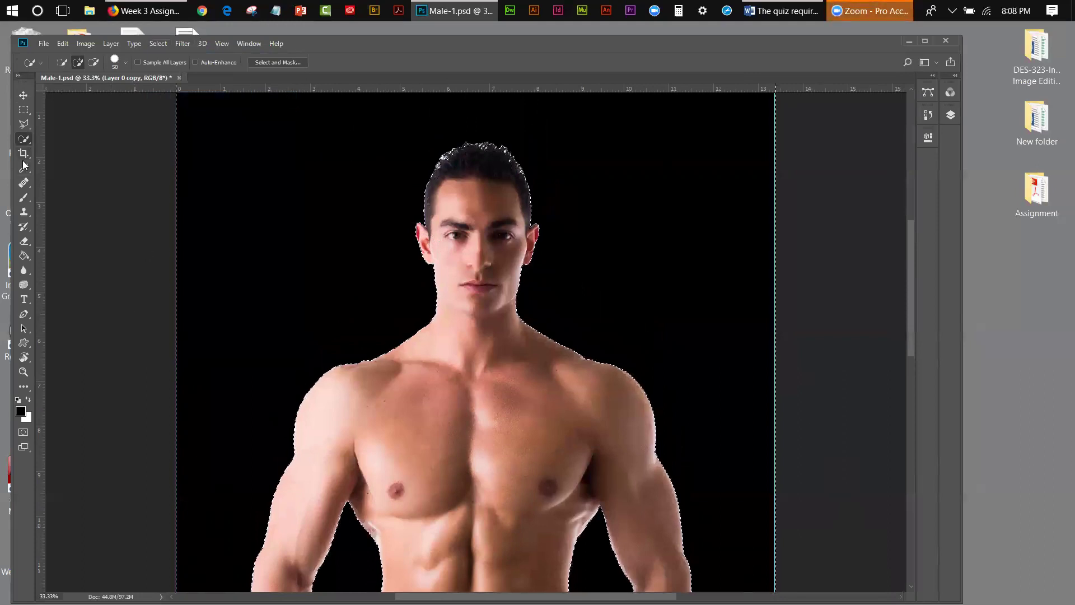
Paint black with the size 125 Brush along the outer edges of the hair, shoulder and arm within the inverted selection, and deselect
{"action": "left_click", "coordinate": [23, 197]}
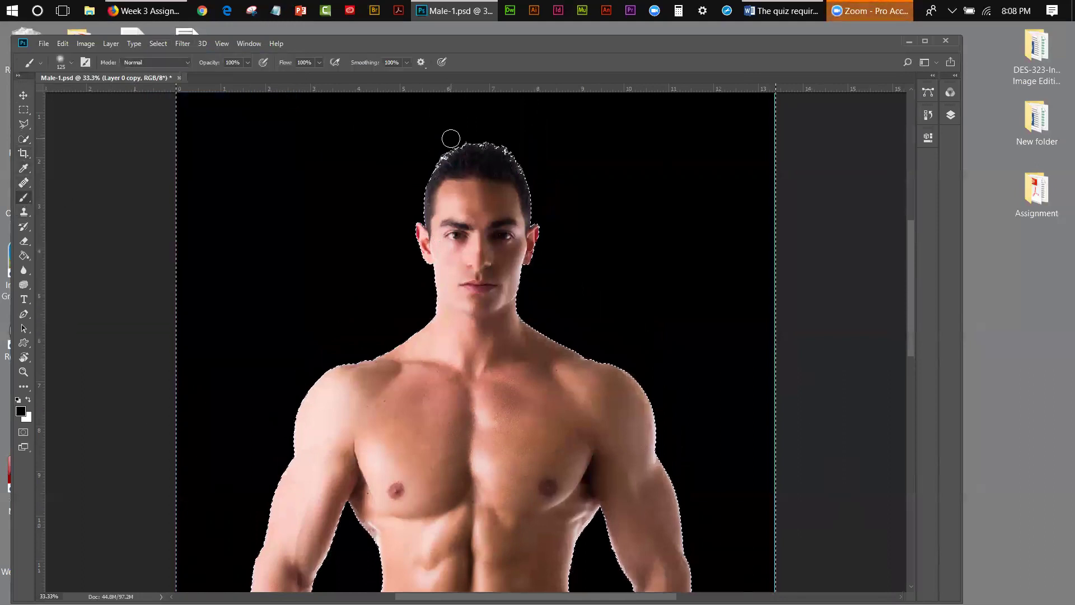
{"action": "mouse_move", "coordinate": [422, 164]}
{"action": "left_mouse_down"}
{"action": "mouse_move", "coordinate": [466, 141]}
{"action": "mouse_move", "coordinate": [506, 148]}
{"action": "left_mouse_up"}
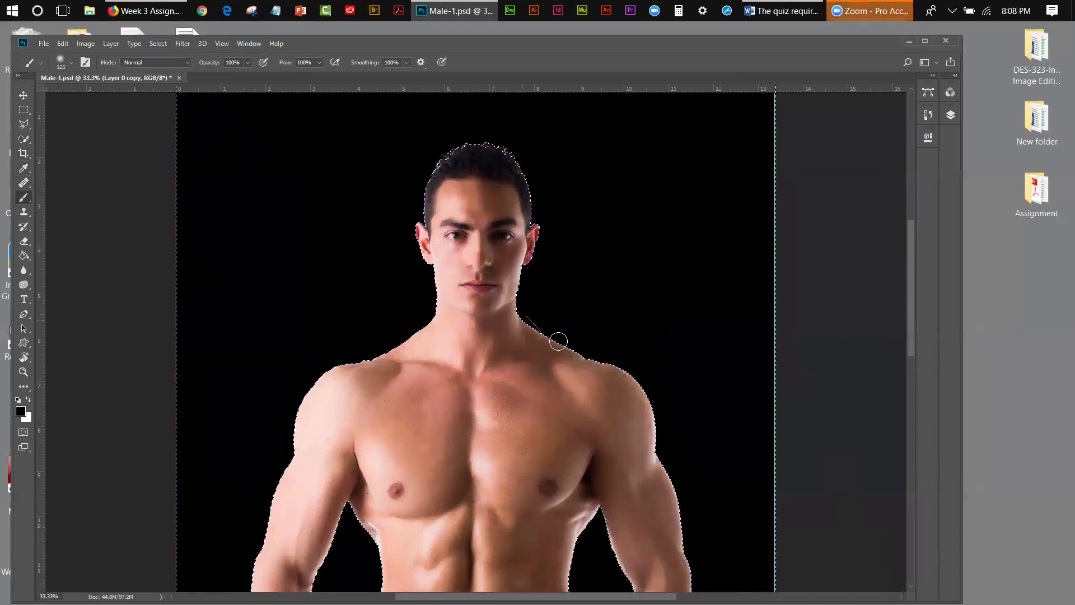
{"action": "left_click_drag", "start_coordinate": [610, 358], "coordinate": [646, 398]}
{"action": "left_click_drag", "start_coordinate": [658, 453], "coordinate": [684, 548]}
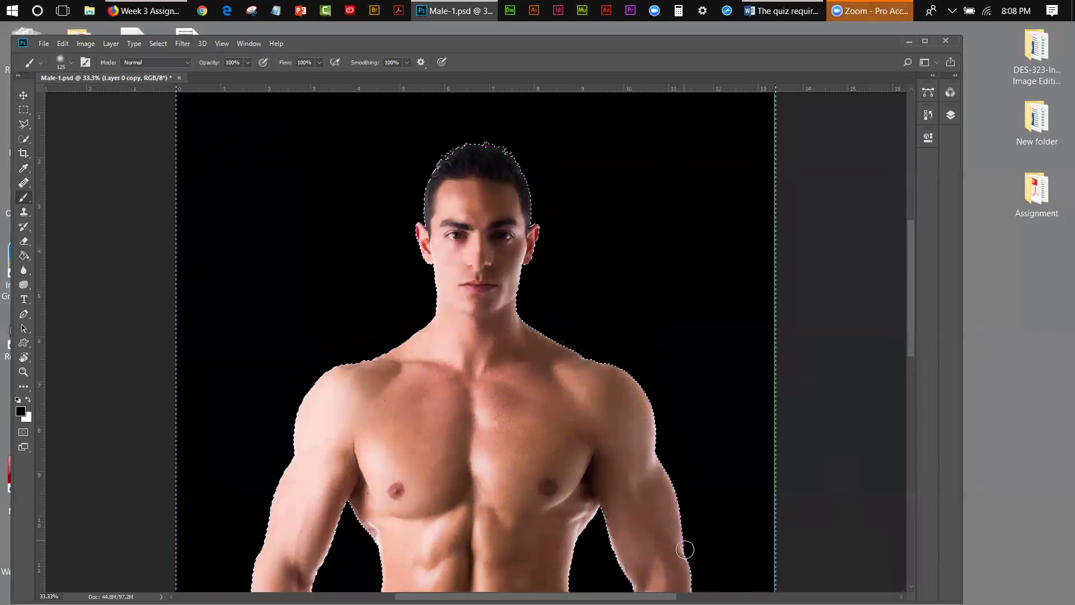
{"action": "left_click", "coordinate": [159, 44]}
{"action": "left_click", "coordinate": [164, 71]}
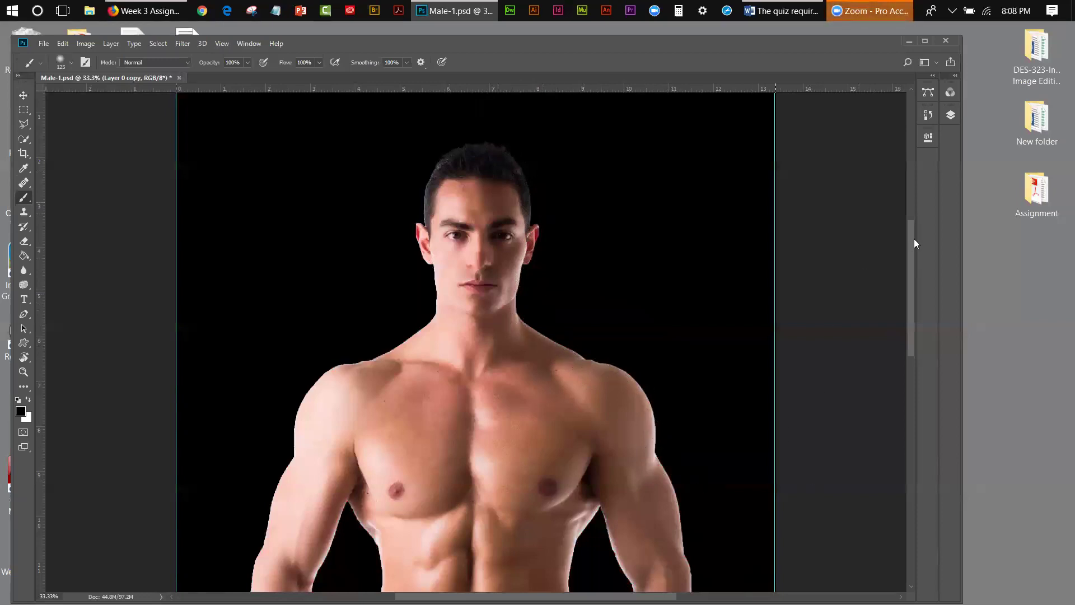
{"action": "scroll", "coordinate": [913, 249], "scroll_direction": "down", "scroll_amount": 5}
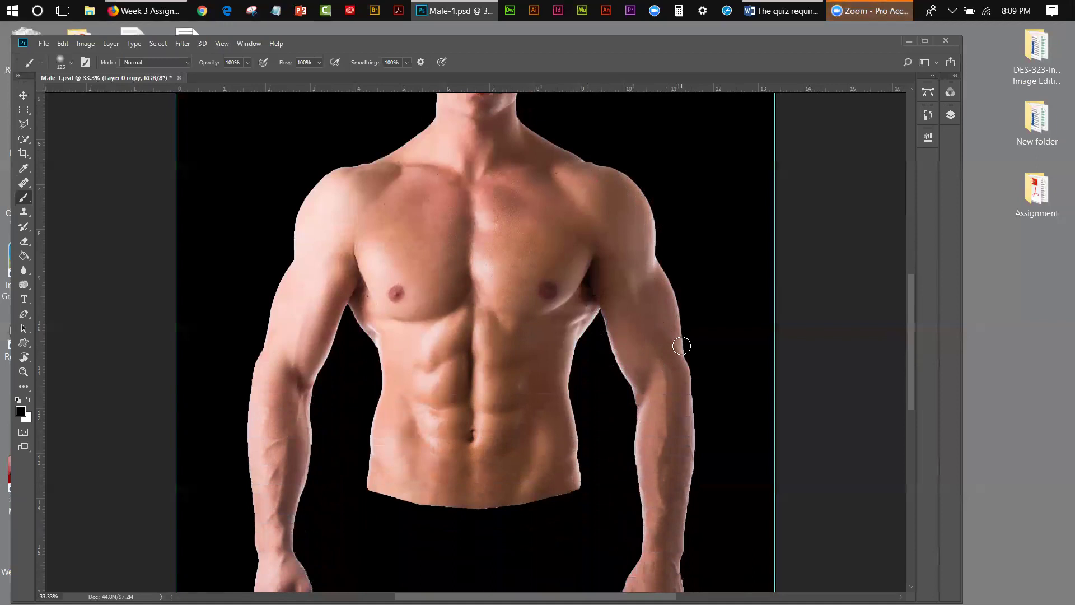
Restore the last selection and step backward through the brush strokes and the inversion of the selection
{"action": "left_click", "coordinate": [151, 43]}
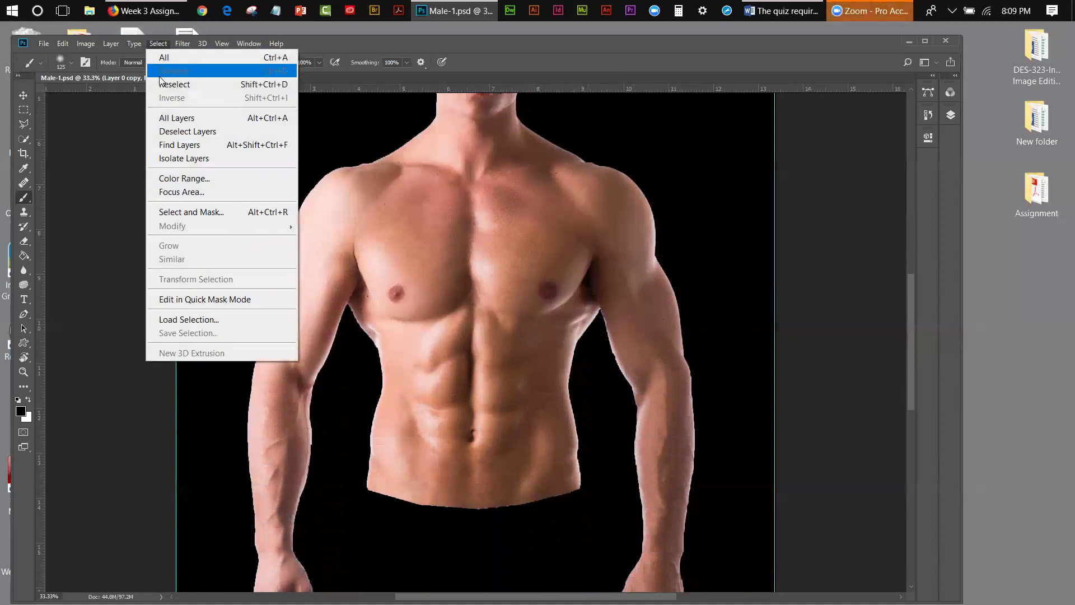
{"action": "left_click", "coordinate": [165, 80]}
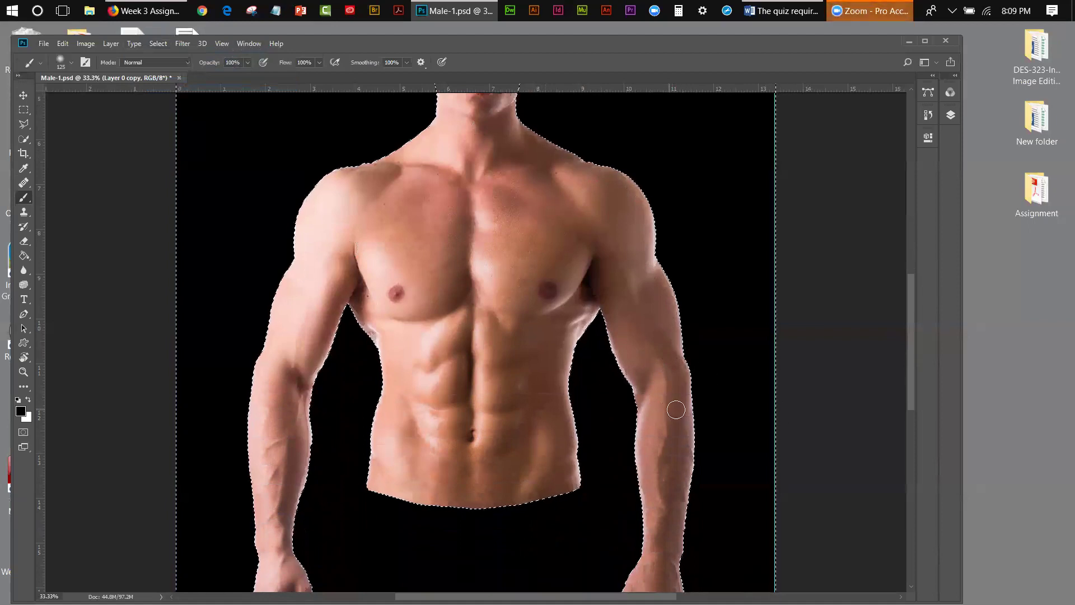
{"action": "left_click", "coordinate": [63, 44]}
{"action": "left_click", "coordinate": [71, 84]}
{"action": "left_click", "coordinate": [63, 43]}
{"action": "left_click", "coordinate": [68, 84]}
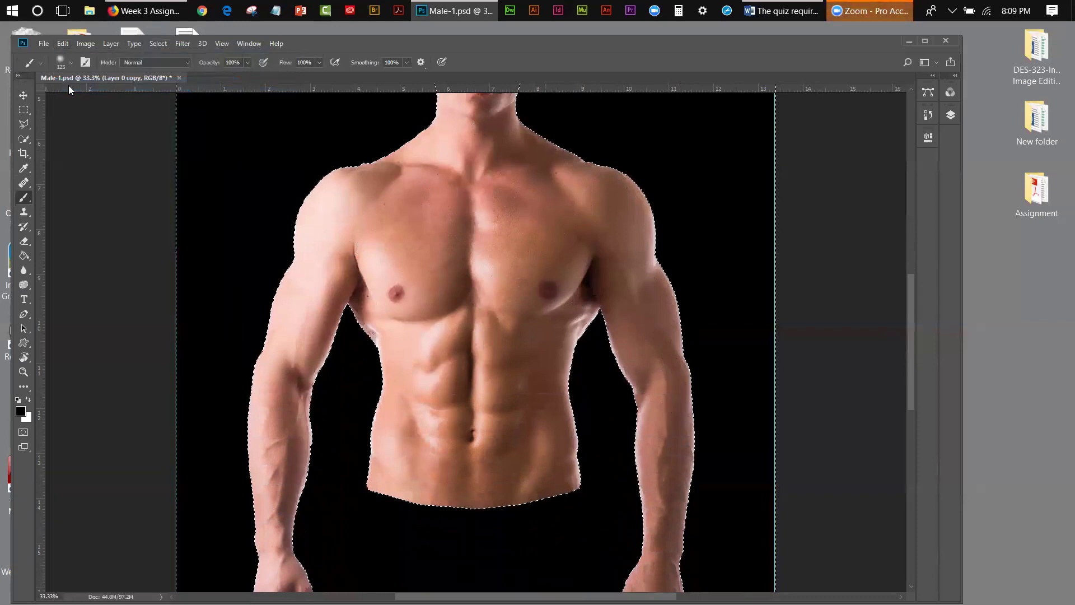
{"action": "left_click", "coordinate": [63, 43]}
{"action": "left_click", "coordinate": [72, 84]}
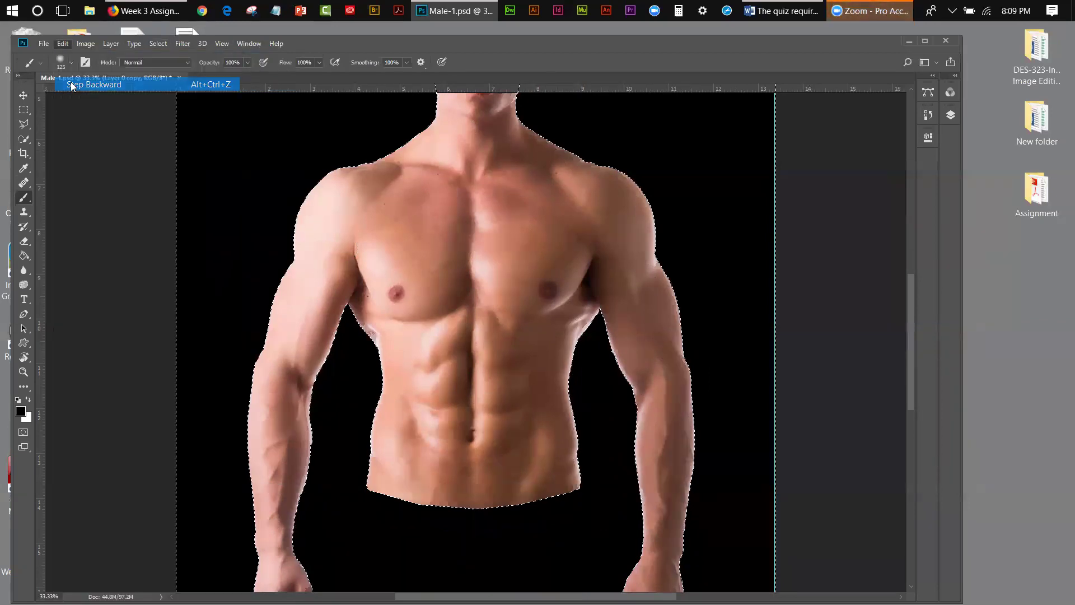
{"action": "left_click", "coordinate": [62, 43]}
{"action": "left_click", "coordinate": [69, 84]}
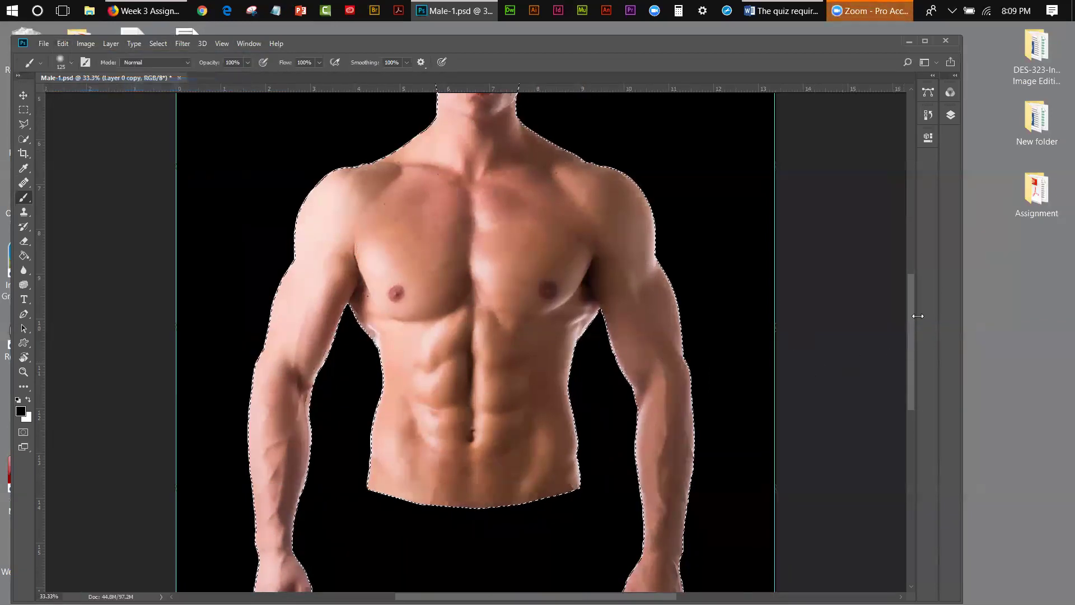
Switch to the Move tool and clear the selection around the man
{"action": "left_click_drag", "start_coordinate": [911, 311], "coordinate": [912, 257]}
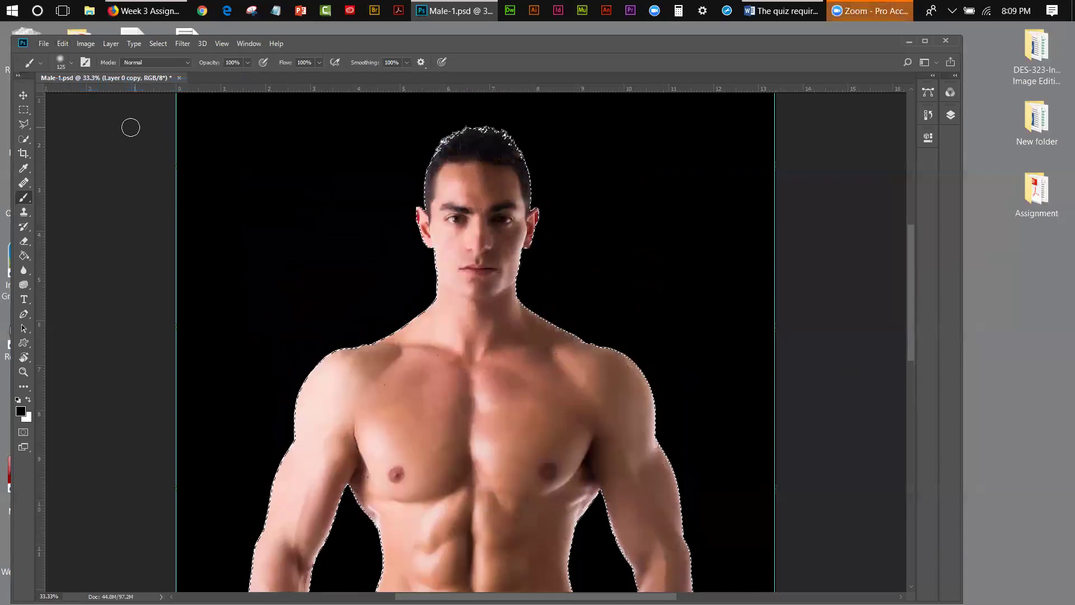
{"action": "left_click", "coordinate": [23, 95]}
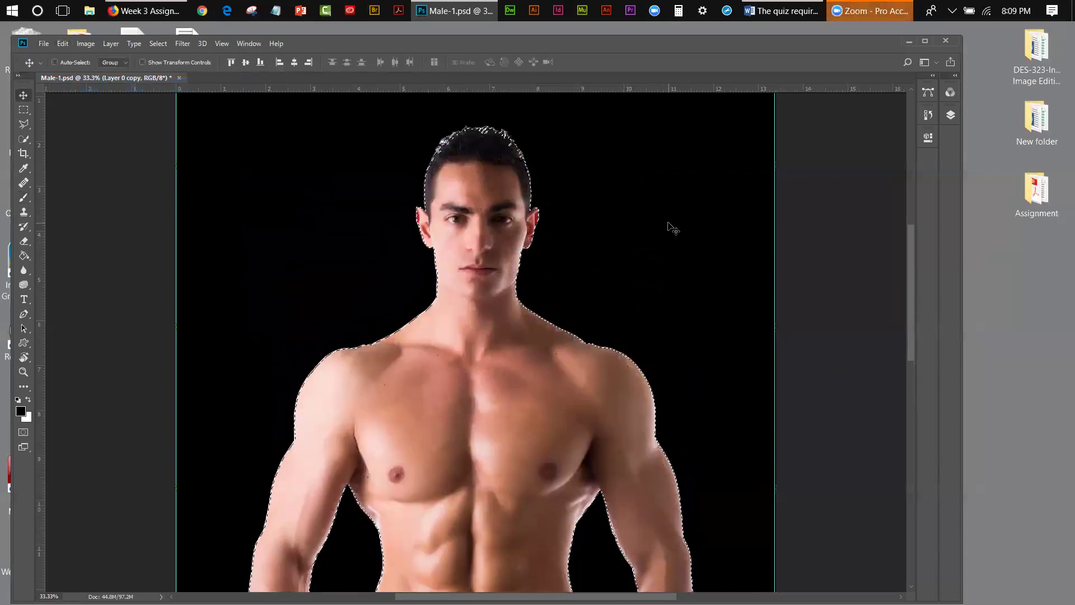
{"action": "left_click", "coordinate": [157, 43]}
{"action": "left_click", "coordinate": [162, 72]}
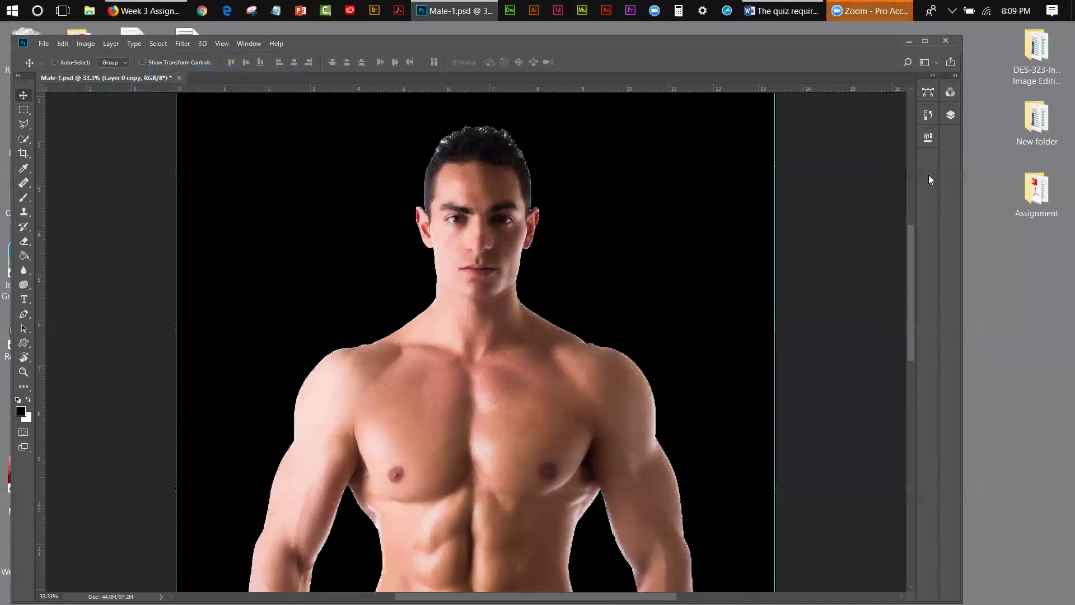
Start Select and Mask on the Layer 0 copy mask and refine the hair outline with the Refine Edge Brush at size 175
{"action": "left_click", "coordinate": [150, 43]}
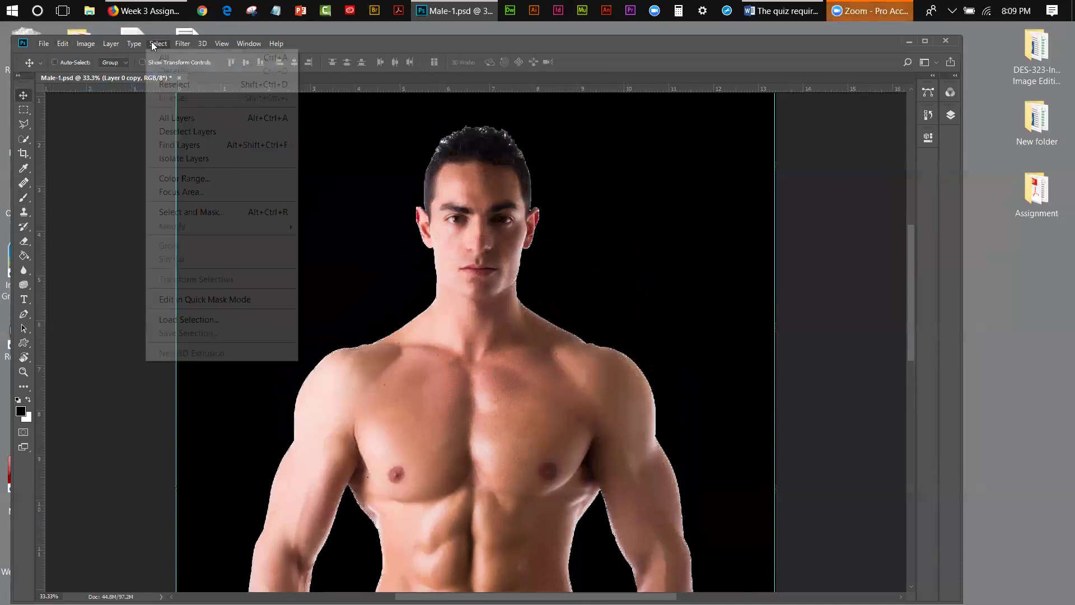
{"action": "left_click", "coordinate": [163, 210]}
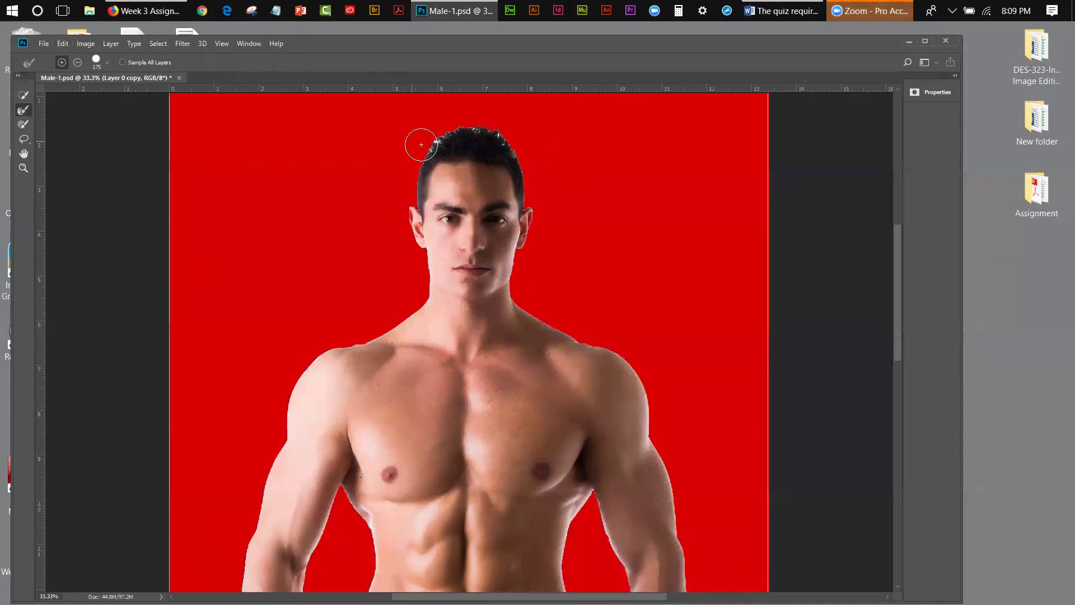
{"action": "mouse_move", "coordinate": [418, 142]}
{"action": "left_mouse_down"}
{"action": "mouse_move", "coordinate": [444, 116]}
{"action": "mouse_move", "coordinate": [487, 116]}
{"action": "mouse_move", "coordinate": [523, 137]}
{"action": "mouse_move", "coordinate": [530, 157]}
{"action": "left_mouse_up"}
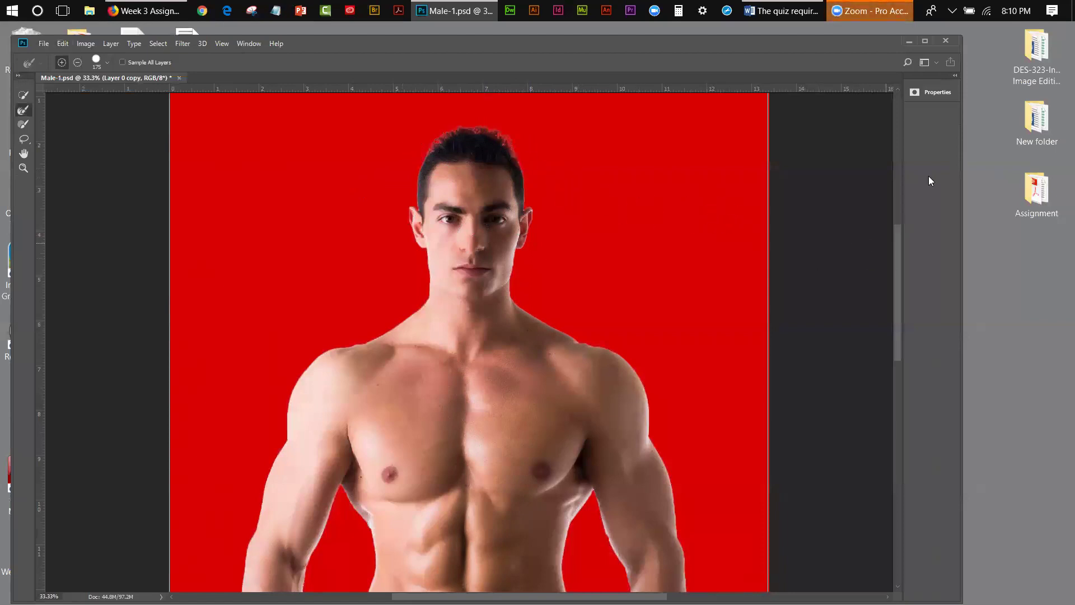
Refine the mask with feather 1.5 px, contrast 6%, shift edge -19% and Decontaminate Colors, and accept the result
{"action": "left_click", "coordinate": [934, 93]}
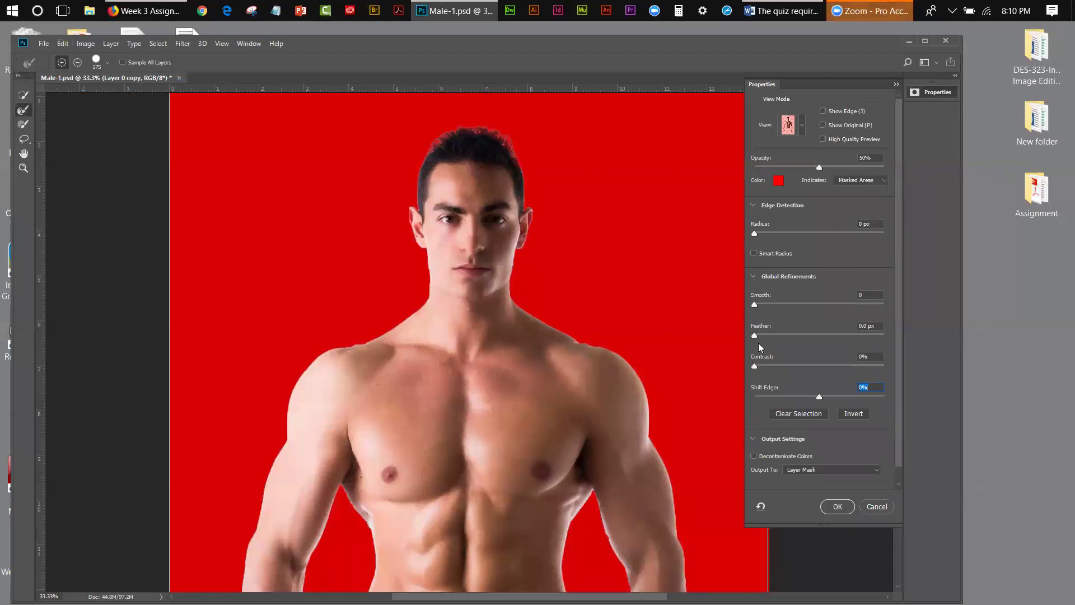
{"action": "left_click_drag", "start_coordinate": [754, 335], "coordinate": [762, 337]}
{"action": "left_click_drag", "start_coordinate": [755, 365], "coordinate": [756, 365]}
{"action": "left_click_drag", "start_coordinate": [819, 397], "coordinate": [815, 397]}
{"action": "left_click", "coordinate": [754, 457]}
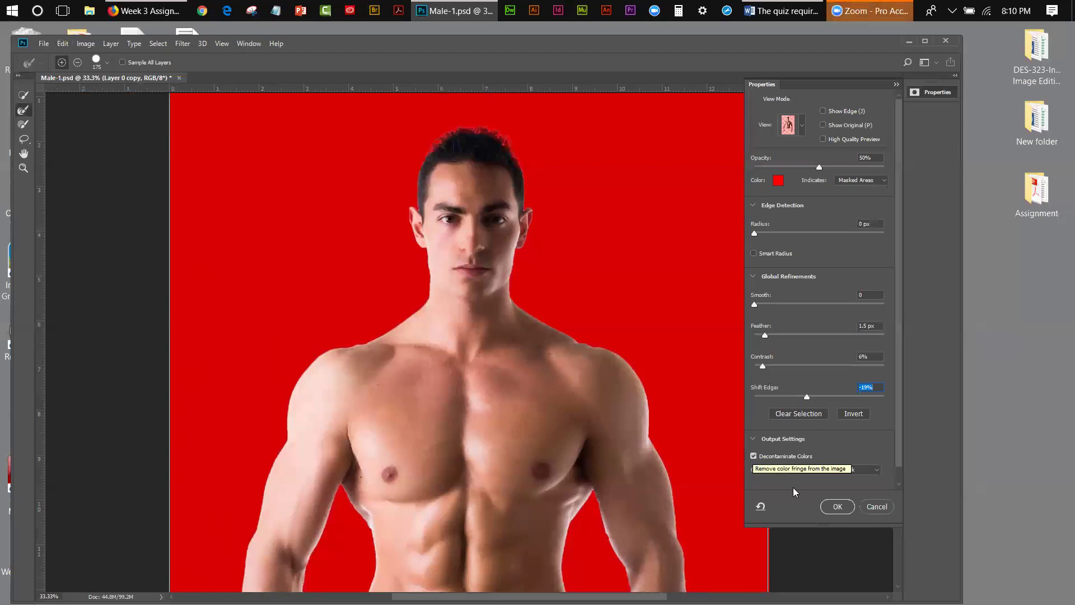
{"action": "left_click", "coordinate": [834, 507]}
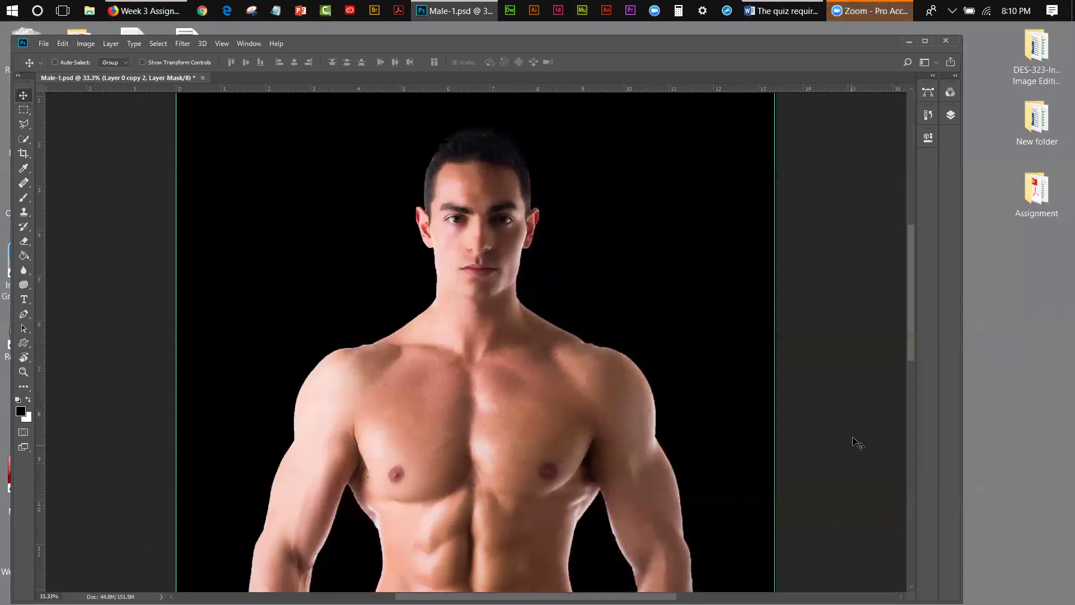
Refine the Layer 0 copy 2 mask again in Select and Mask with smooth 18 and contrast 10%
{"action": "left_click_drag", "start_coordinate": [909, 235], "coordinate": [927, 313]}
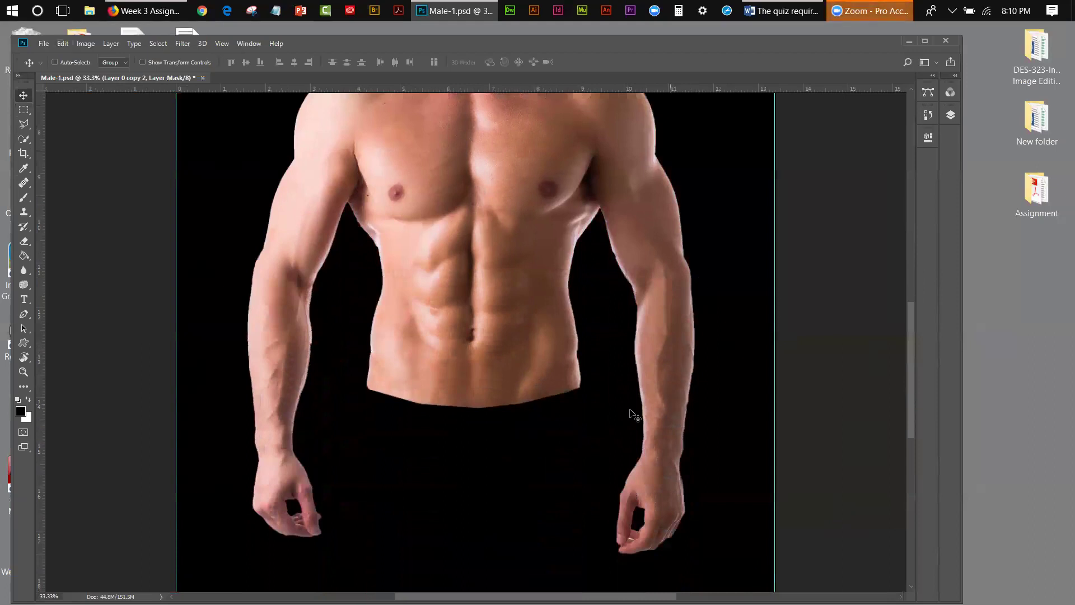
{"action": "left_click_drag", "start_coordinate": [913, 315], "coordinate": [915, 232]}
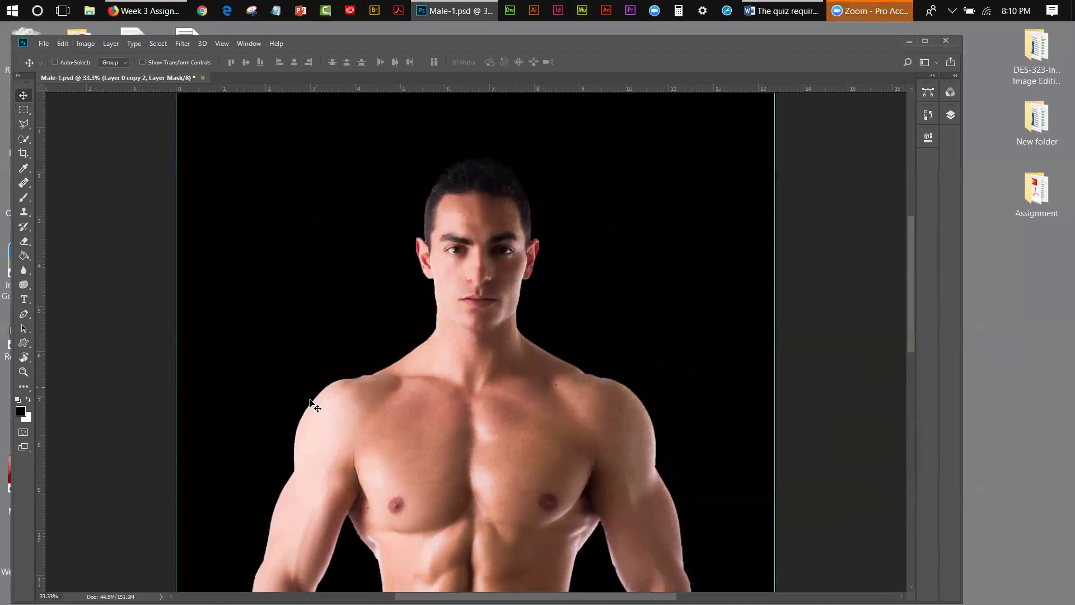
{"action": "left_click_drag", "start_coordinate": [910, 242], "coordinate": [923, 304]}
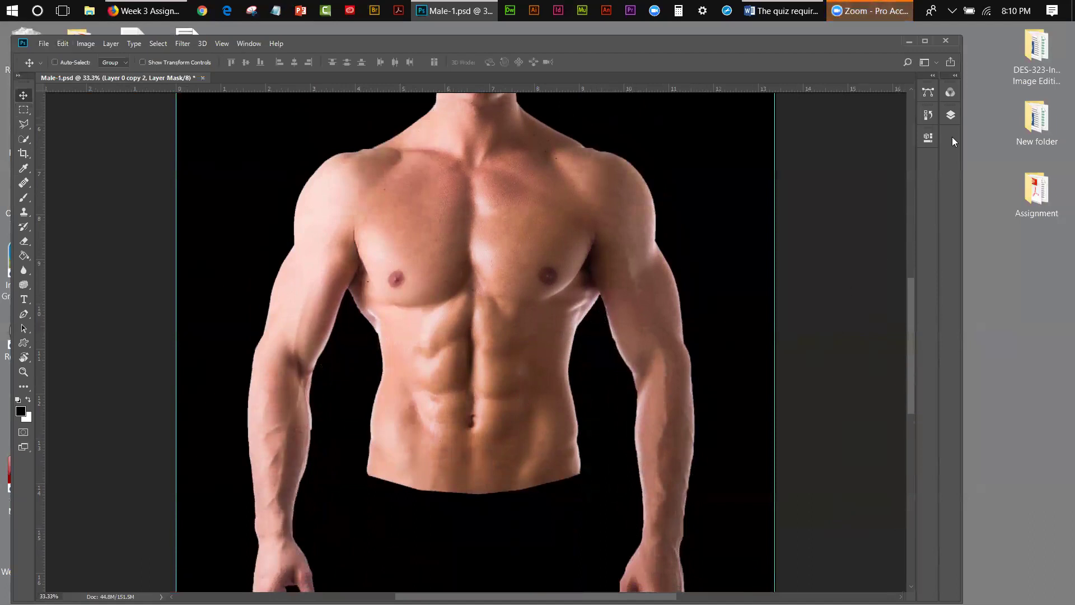
{"action": "left_click", "coordinate": [158, 43]}
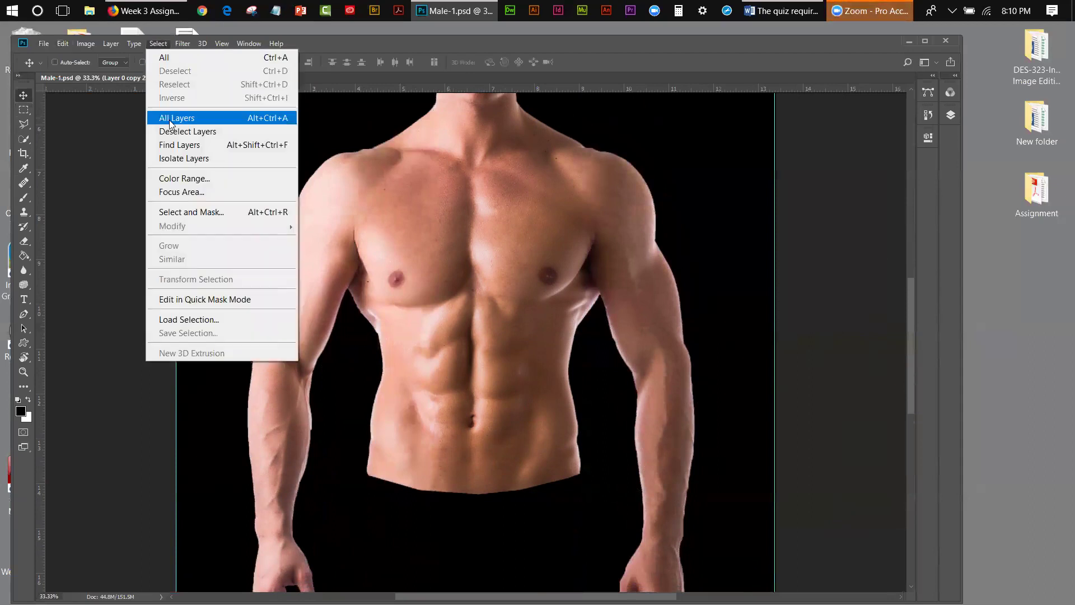
{"action": "left_click", "coordinate": [168, 212]}
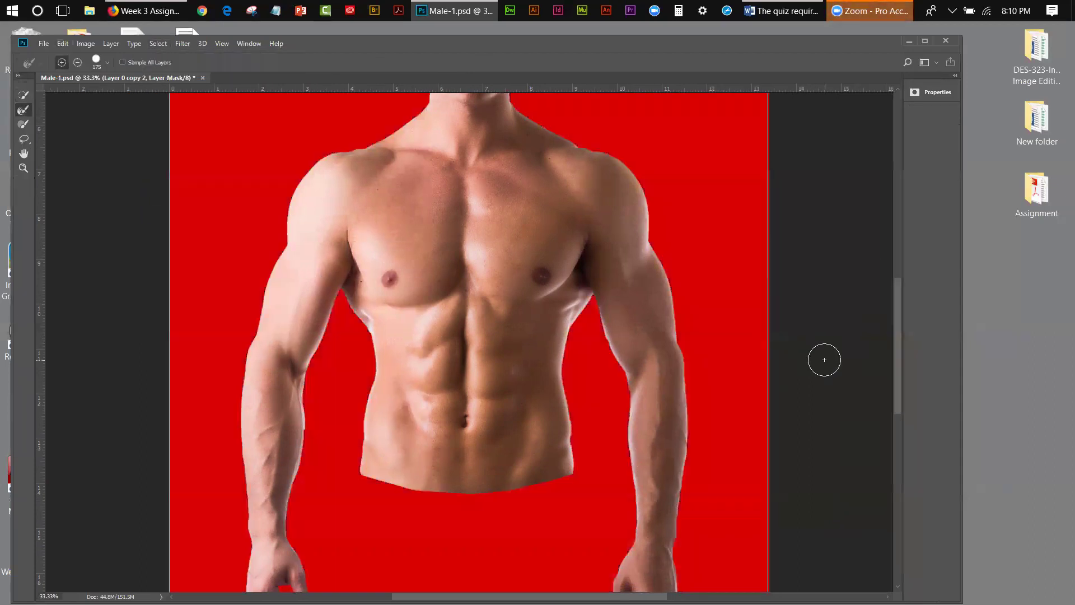
{"action": "left_click", "coordinate": [934, 90]}
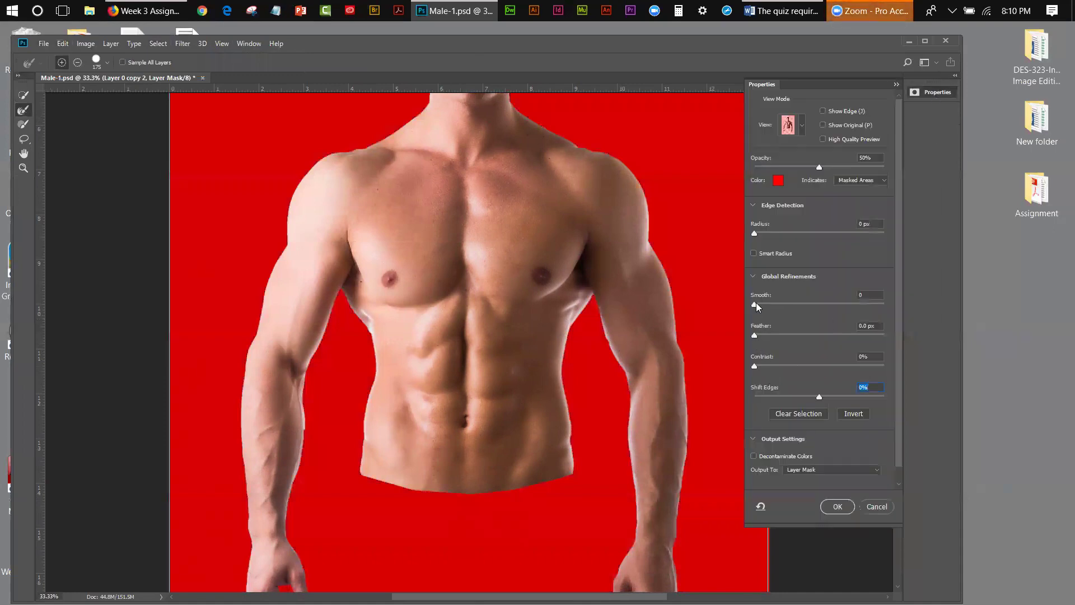
{"action": "left_click_drag", "start_coordinate": [755, 304], "coordinate": [777, 304]}
{"action": "left_click", "coordinate": [758, 368]}
{"action": "left_click_drag", "start_coordinate": [763, 366], "coordinate": [767, 367]}
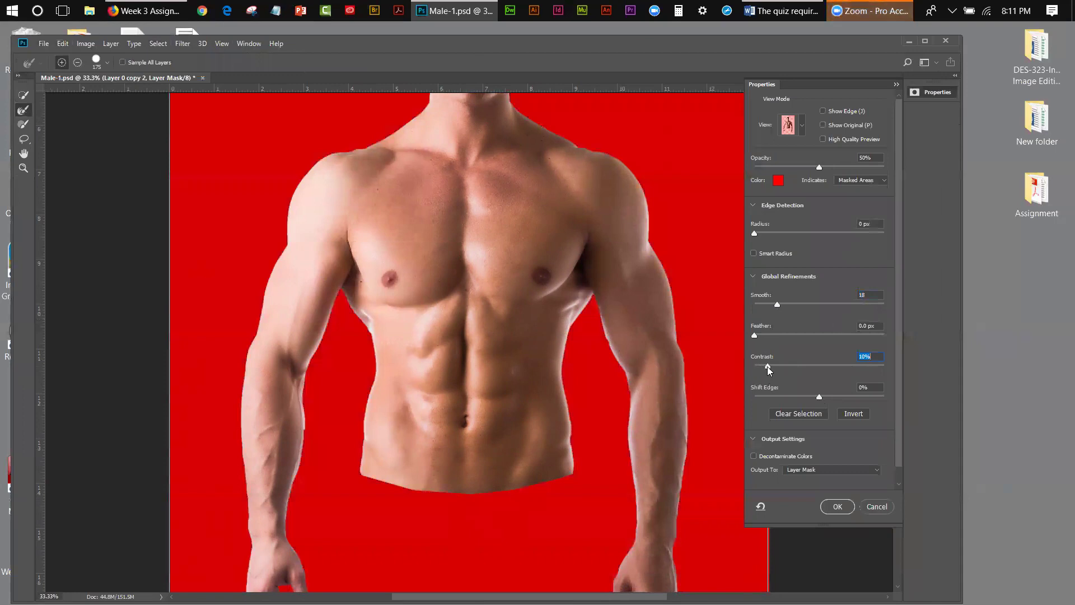
{"action": "left_click", "coordinate": [825, 506]}
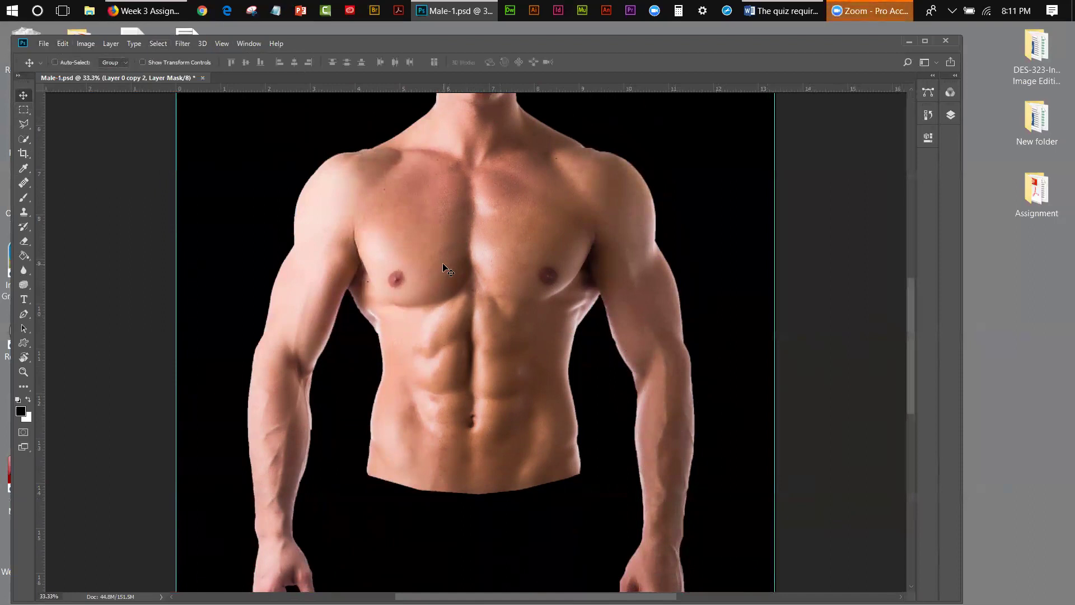
Compare the cutout edges of Layer 0 copy and Layer 0 copy 2 by toggling their visibility
{"action": "left_click_drag", "start_coordinate": [912, 307], "coordinate": [917, 257]}
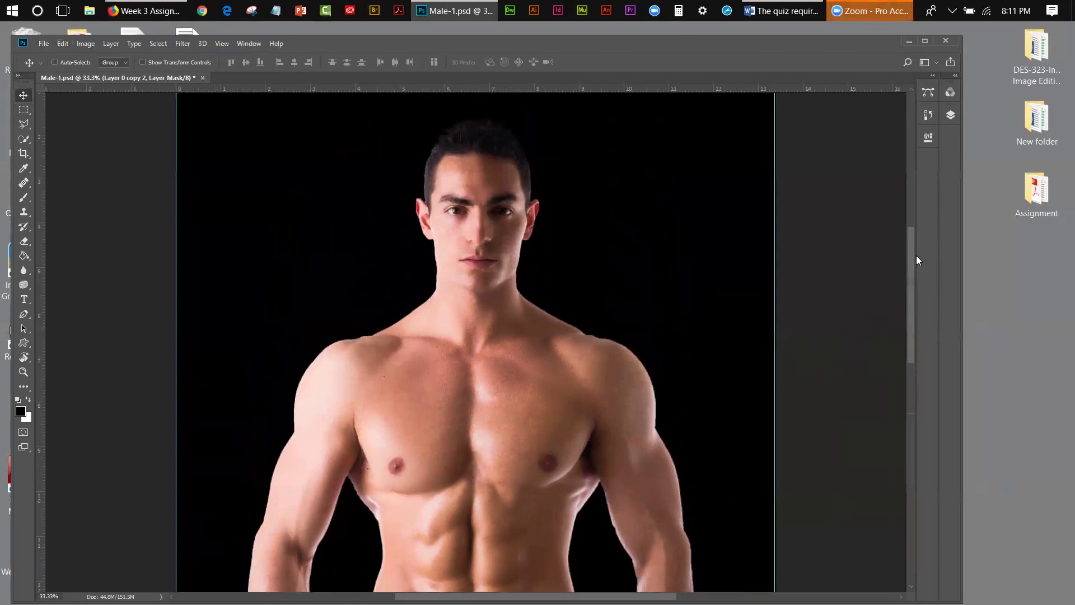
{"action": "left_click", "coordinate": [951, 116]}
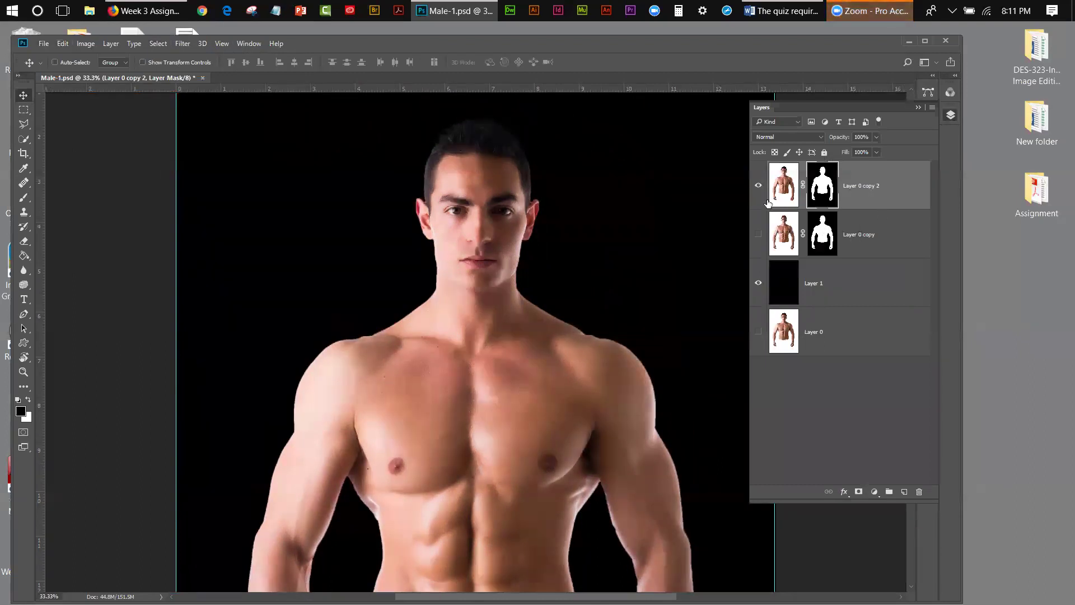
{"action": "left_click", "coordinate": [759, 185]}
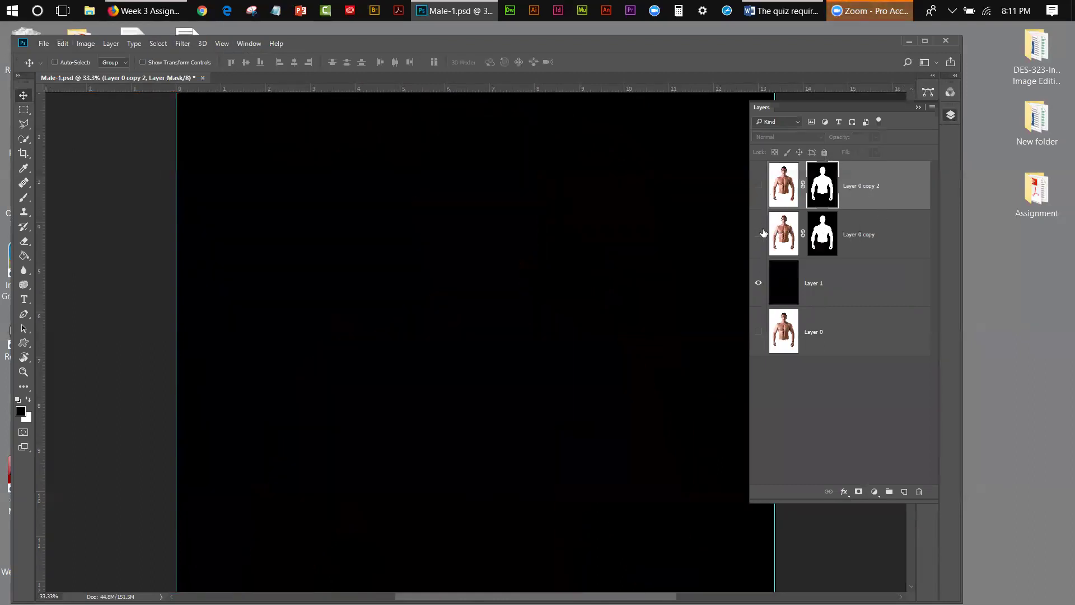
{"action": "left_click", "coordinate": [760, 234]}
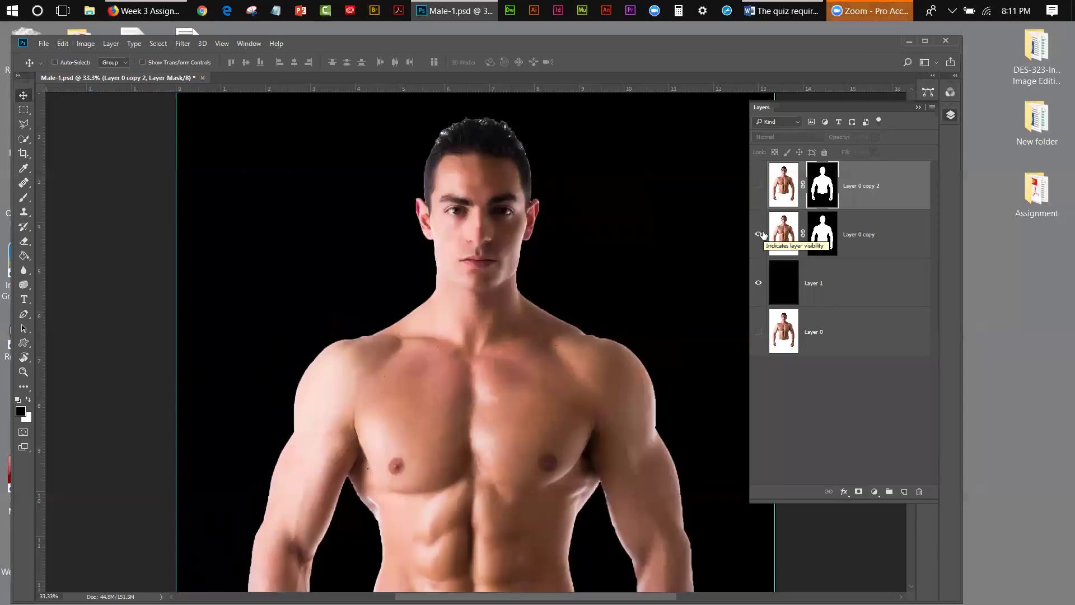
{"action": "left_click", "coordinate": [760, 234]}
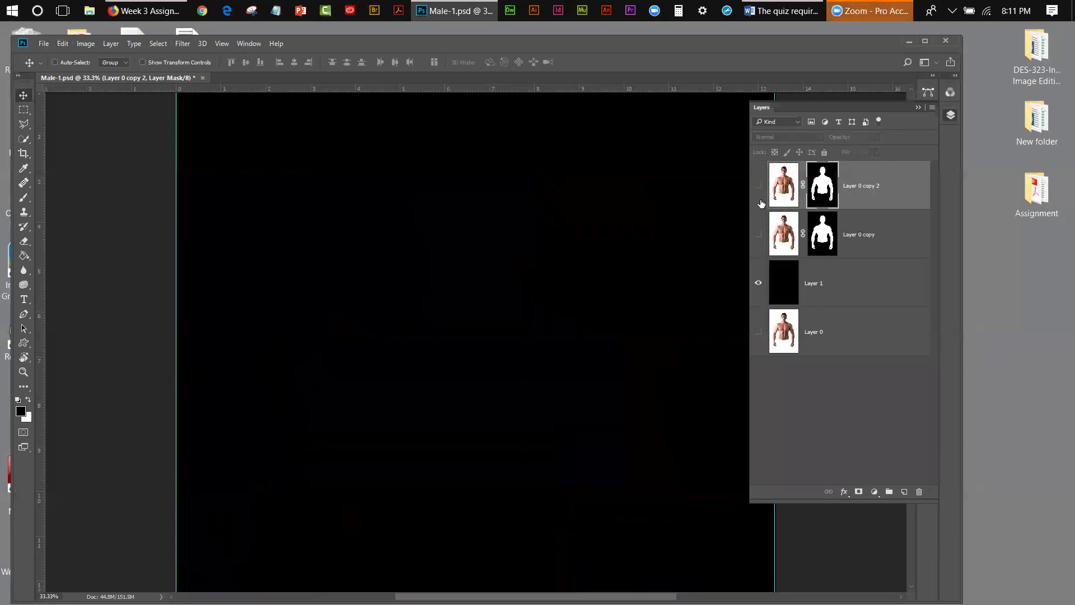
{"action": "left_click", "coordinate": [759, 187]}
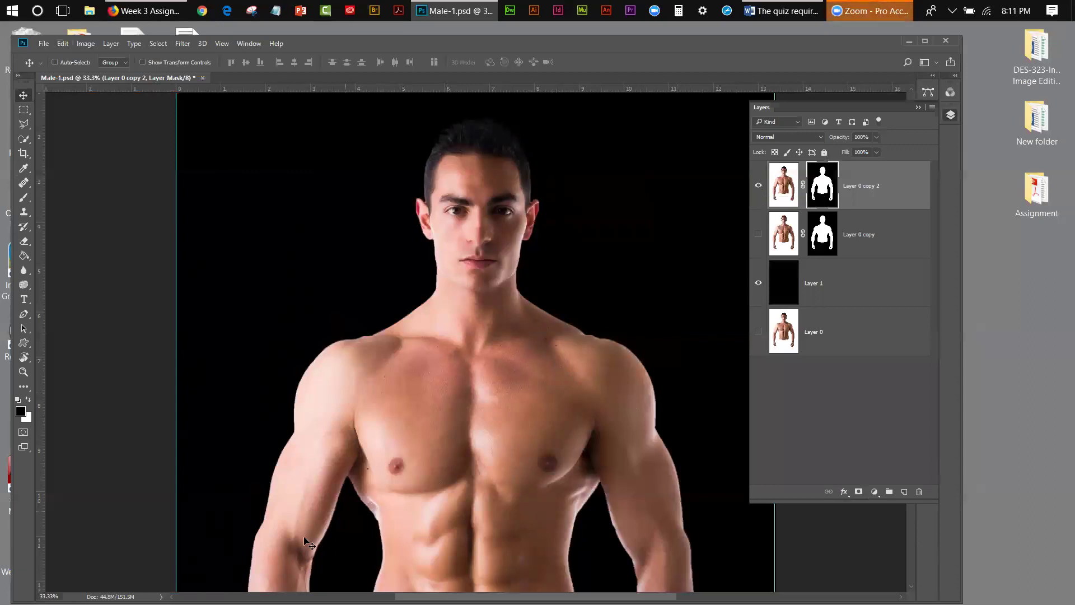
Delete the Layer 0 copy layer and remove the mask from Layer 0 copy 2 without applying it
{"action": "left_click_drag", "start_coordinate": [872, 242], "coordinate": [919, 491]}
{"action": "left_click_drag", "start_coordinate": [868, 192], "coordinate": [895, 188]}
{"action": "left_click_drag", "start_coordinate": [822, 185], "coordinate": [919, 493]}
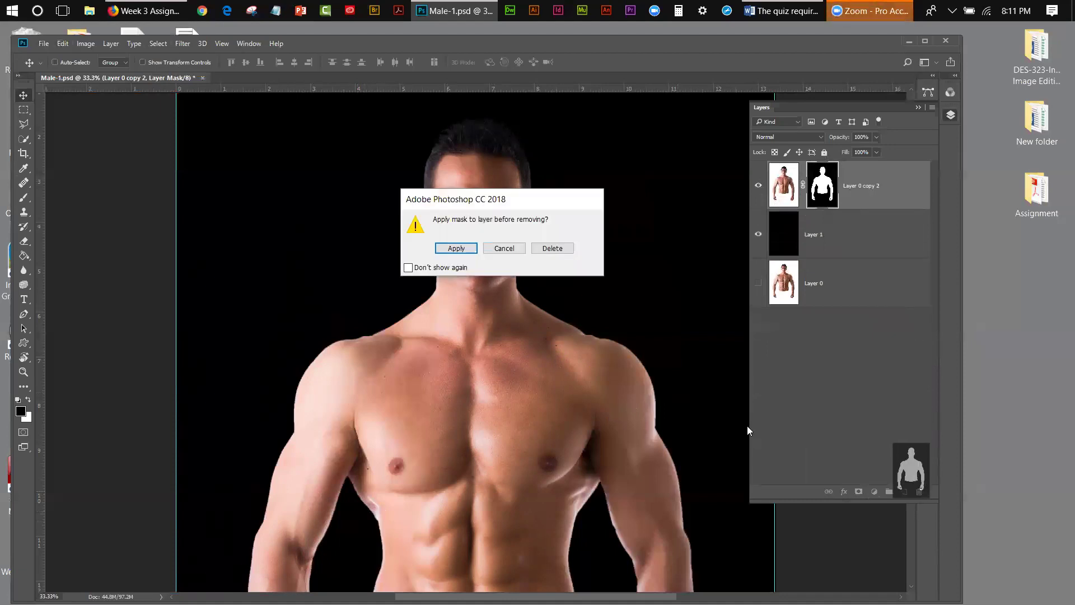
{"action": "left_click", "coordinate": [550, 252]}
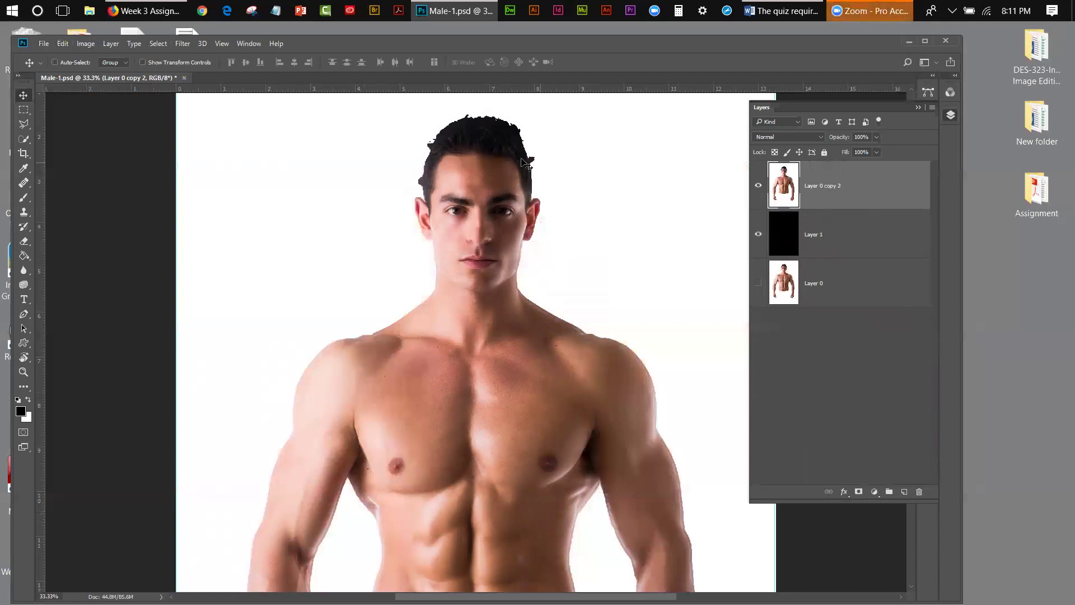
Delete Layer 0 copy 2, and place a visible fresh duplicate of Layer 0 above the black Layer 1
{"action": "left_click_drag", "start_coordinate": [835, 187], "coordinate": [919, 491]}
{"action": "left_click_drag", "start_coordinate": [819, 236], "coordinate": [906, 491]}
{"action": "left_click_drag", "start_coordinate": [850, 254], "coordinate": [850, 177]}
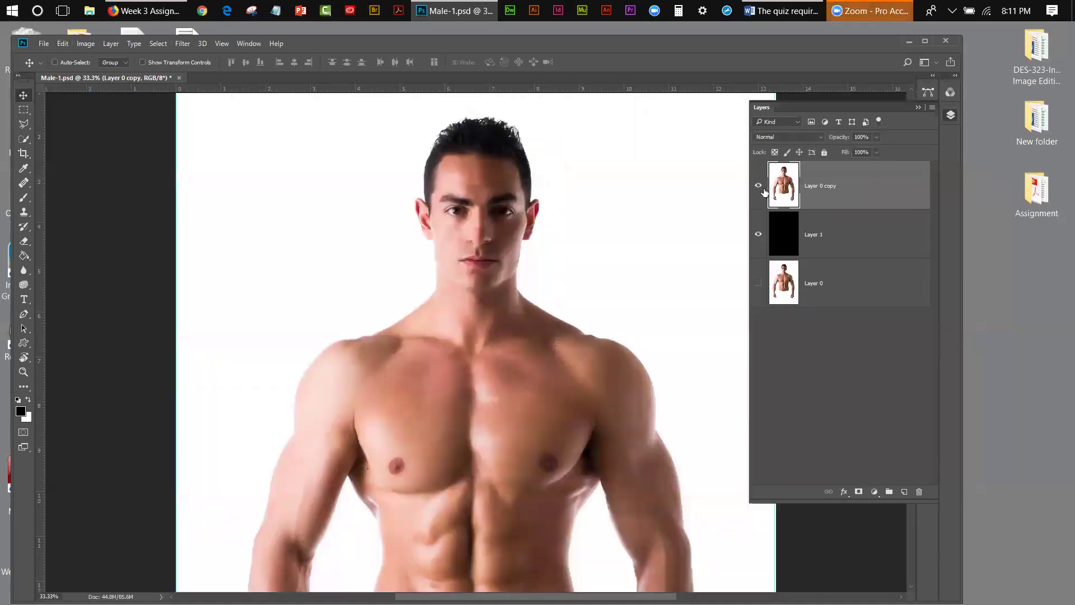
{"action": "left_click", "coordinate": [758, 186]}
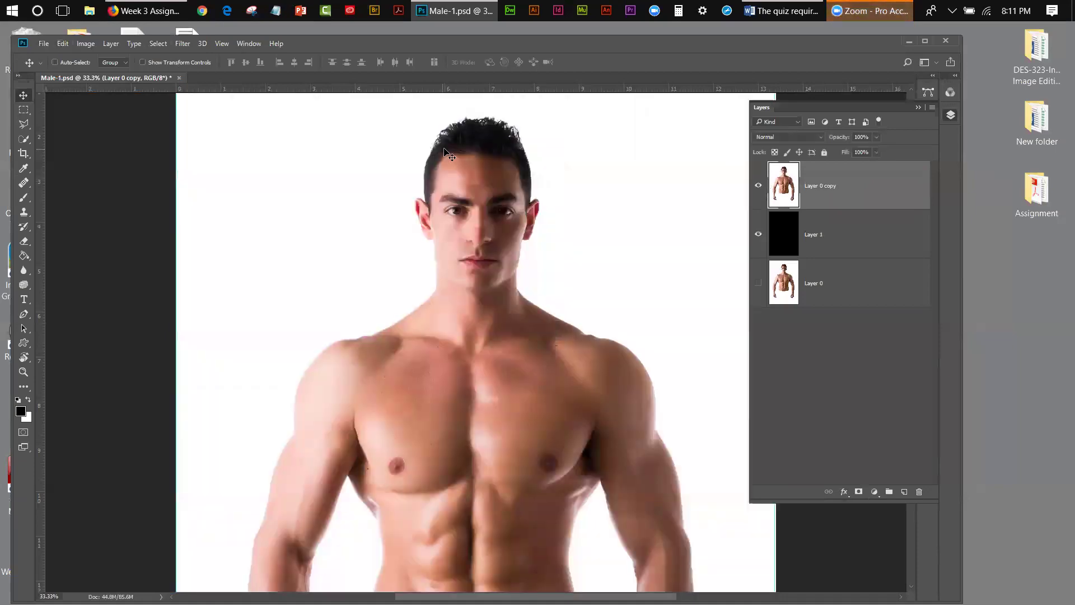
Display the image's color channels and open the list of available panels
{"action": "left_click", "coordinate": [918, 107]}
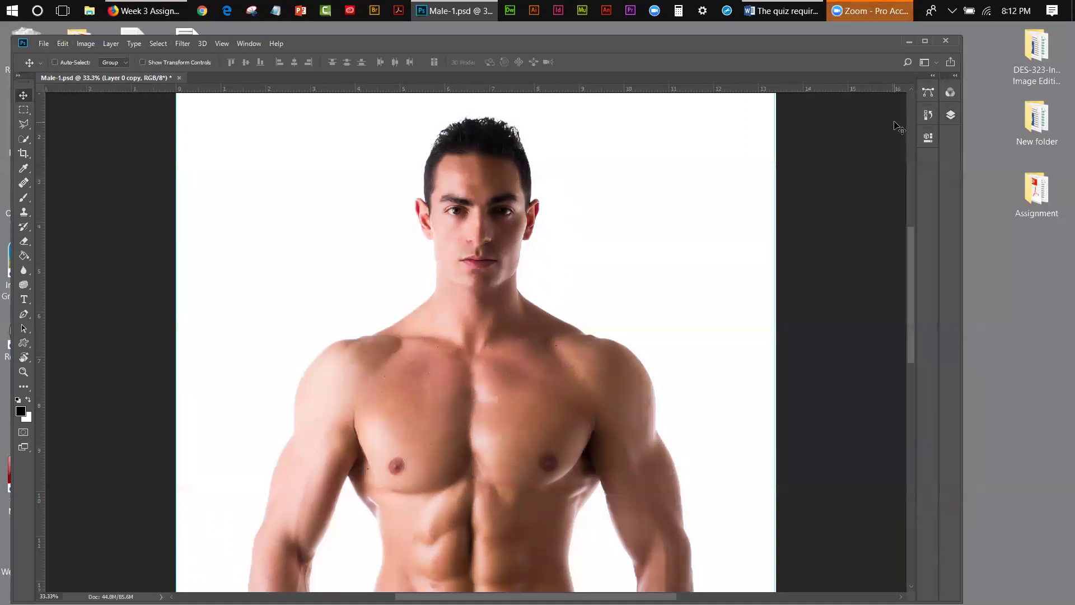
{"action": "left_click", "coordinate": [950, 92]}
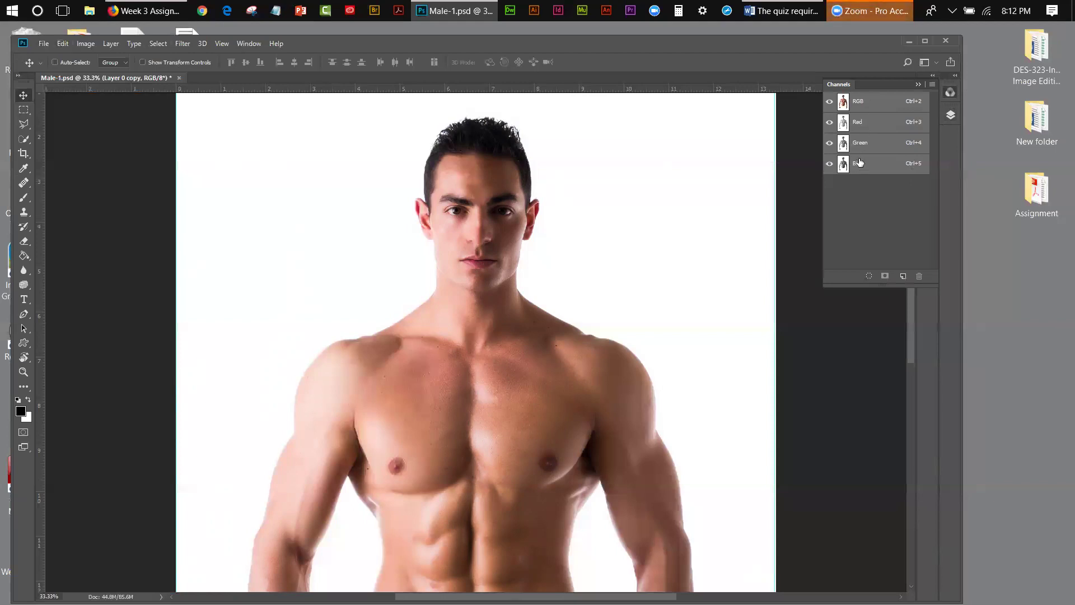
{"action": "left_click", "coordinate": [254, 44]}
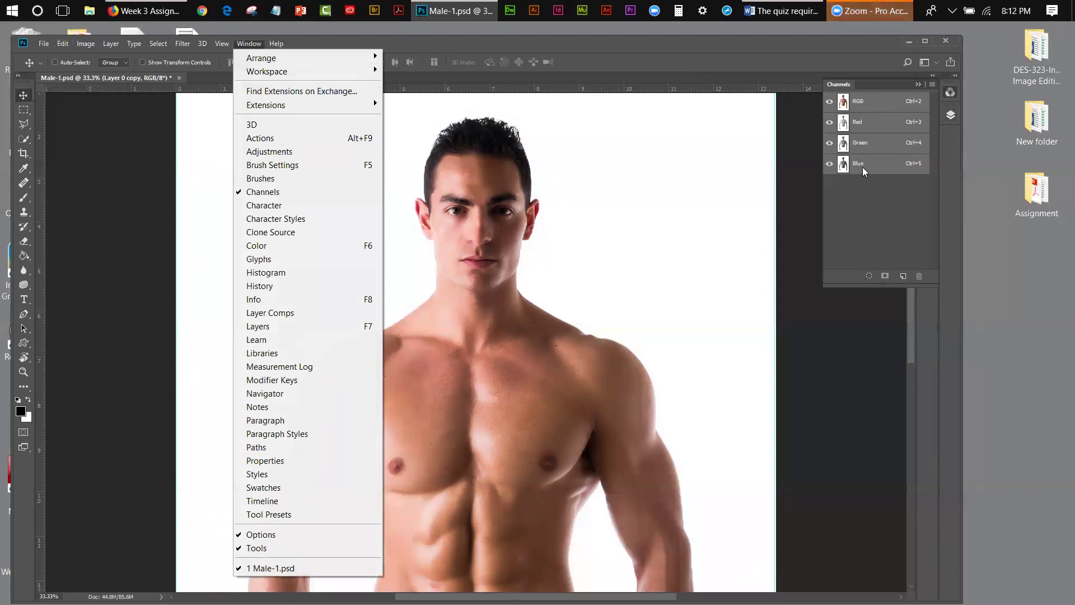
View the Red, Green and Blue channels one at a time to compare the figure's contrast against the background
{"action": "left_click", "coordinate": [883, 123]}
{"action": "left_click", "coordinate": [883, 124]}
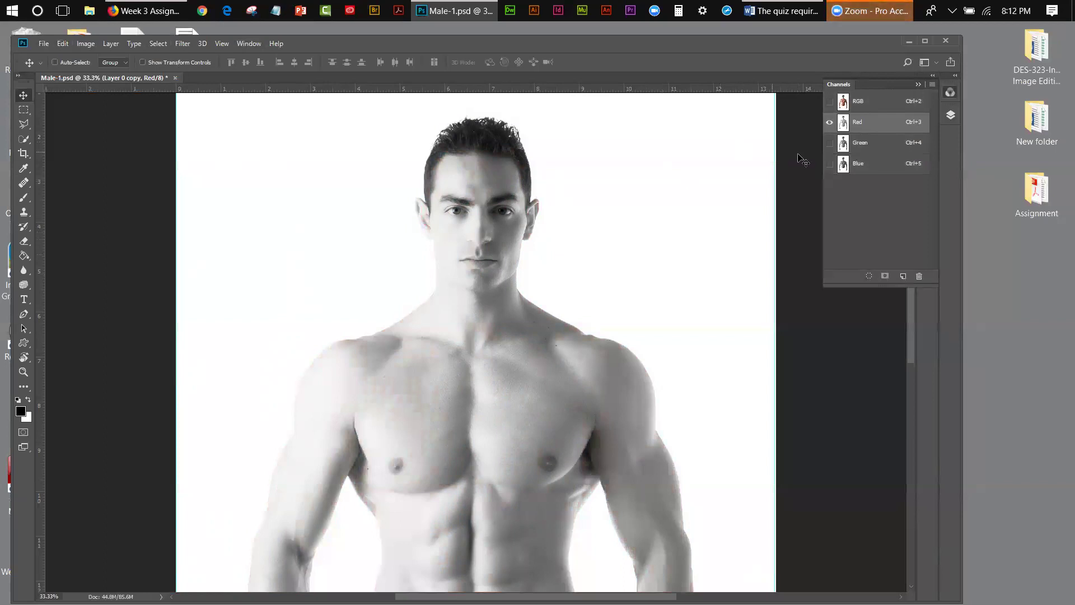
{"action": "left_click", "coordinate": [862, 147]}
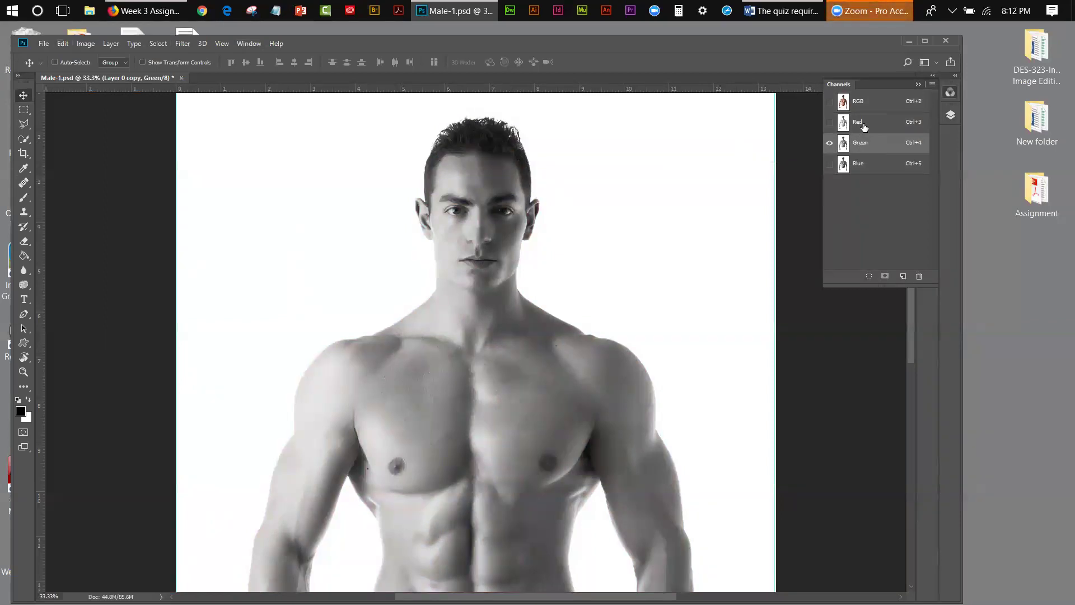
{"action": "left_click", "coordinate": [864, 128]}
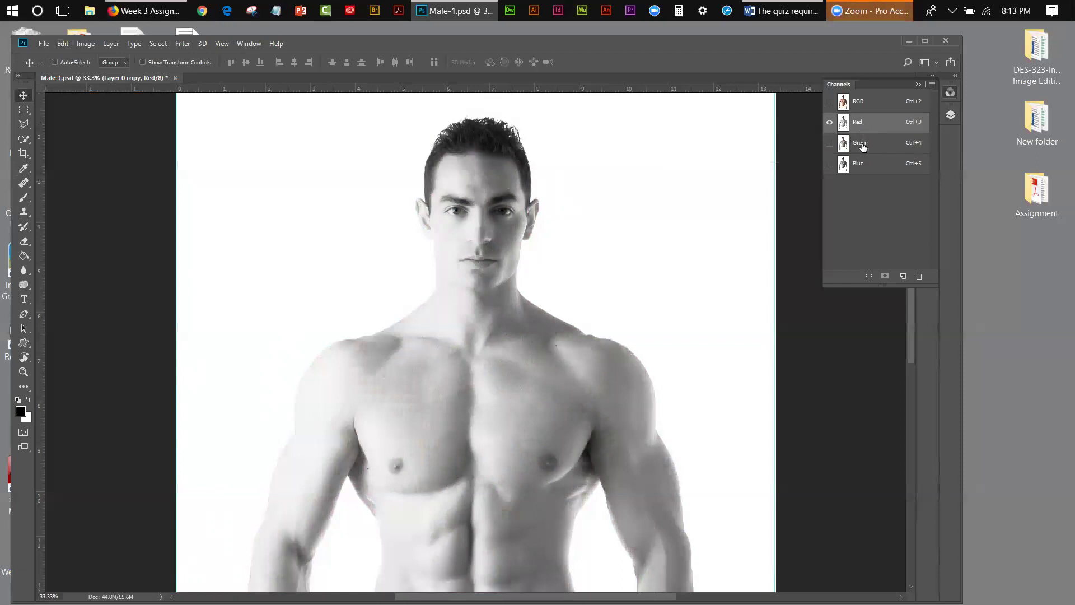
{"action": "left_click", "coordinate": [863, 146]}
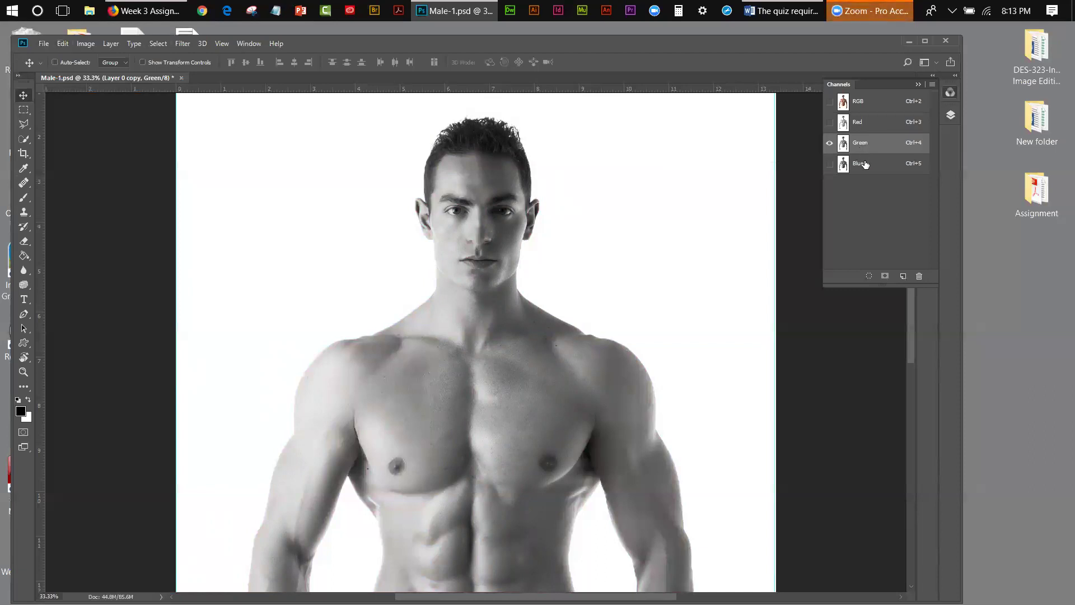
{"action": "left_click", "coordinate": [866, 164]}
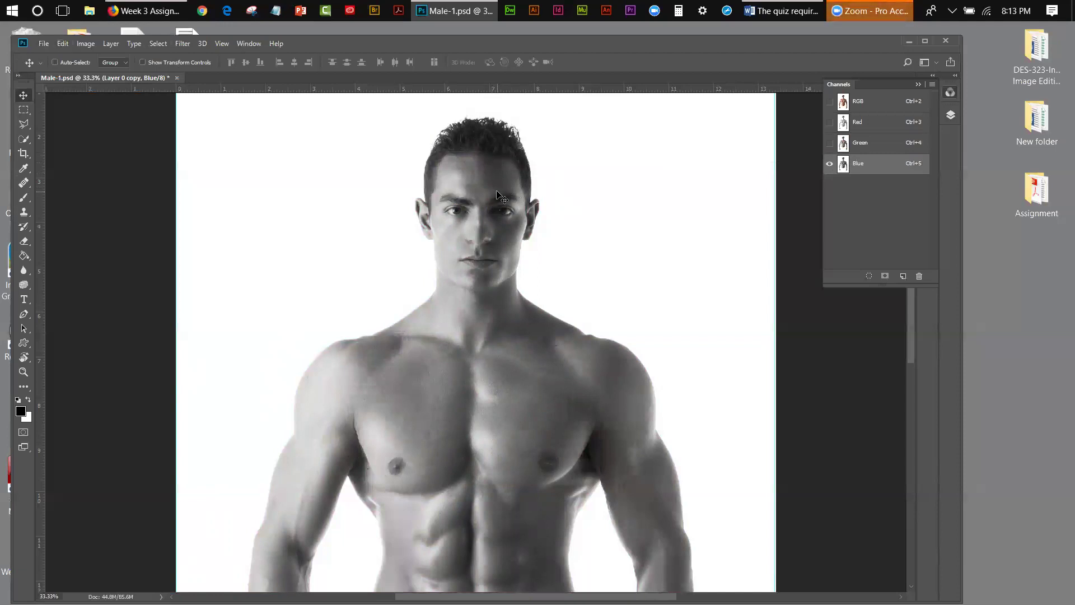
Duplicate the Blue channel and rename the copy "mask"
{"action": "left_click_drag", "start_coordinate": [891, 168], "coordinate": [903, 275]}
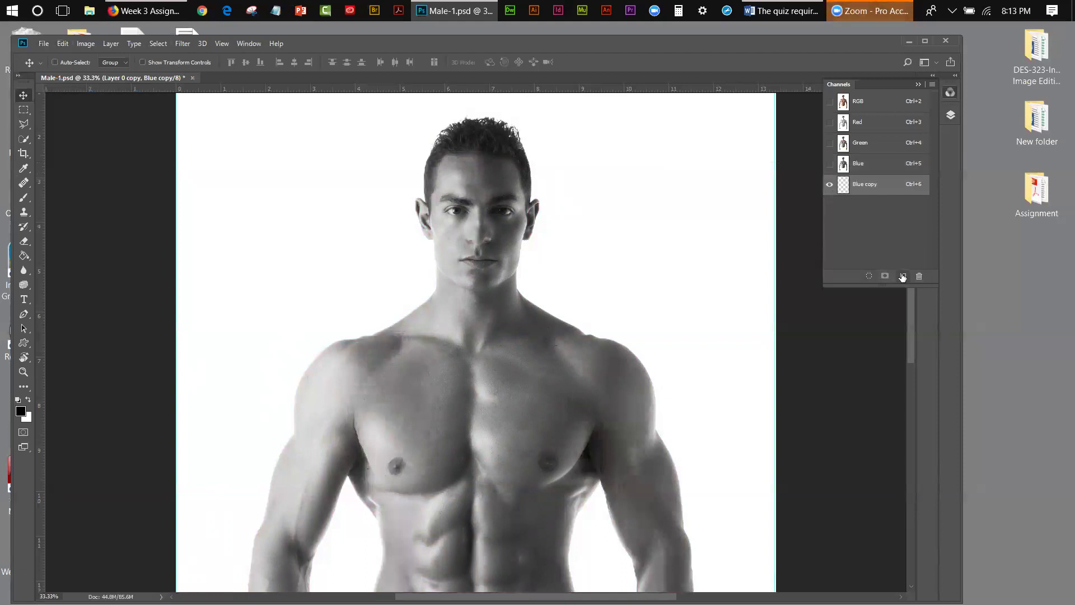
{"action": "double_click", "coordinate": [865, 186]}
{"action": "type", "text": "mask"}
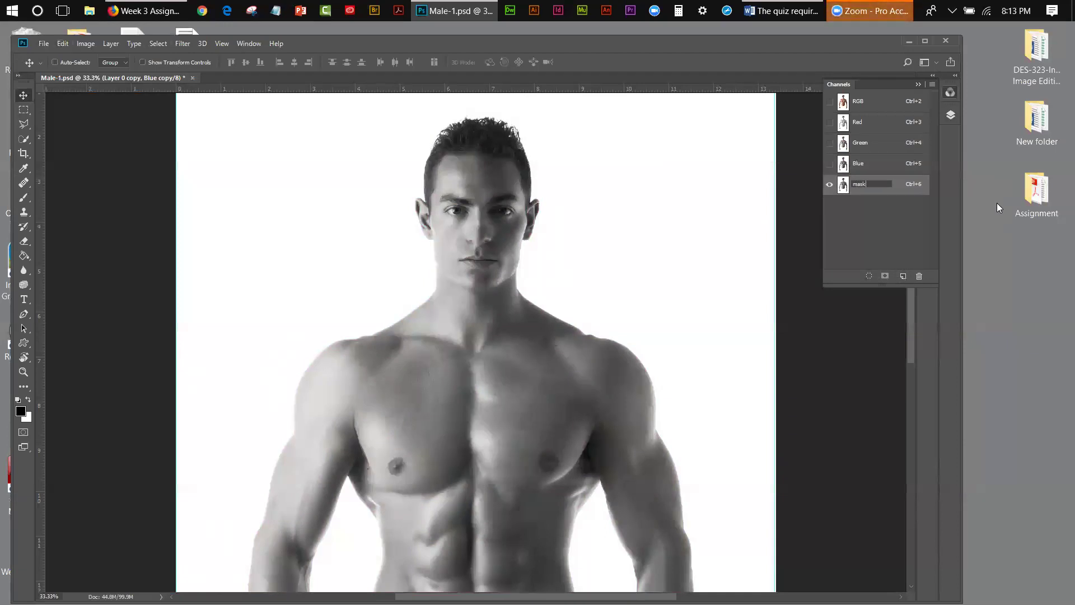
{"action": "key", "text": "Return"}
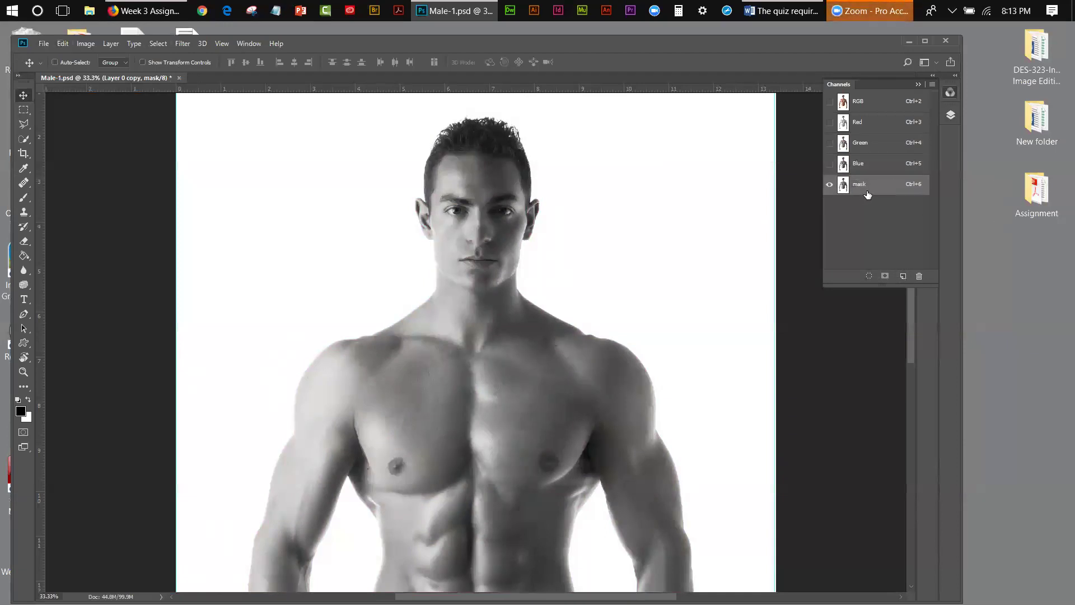
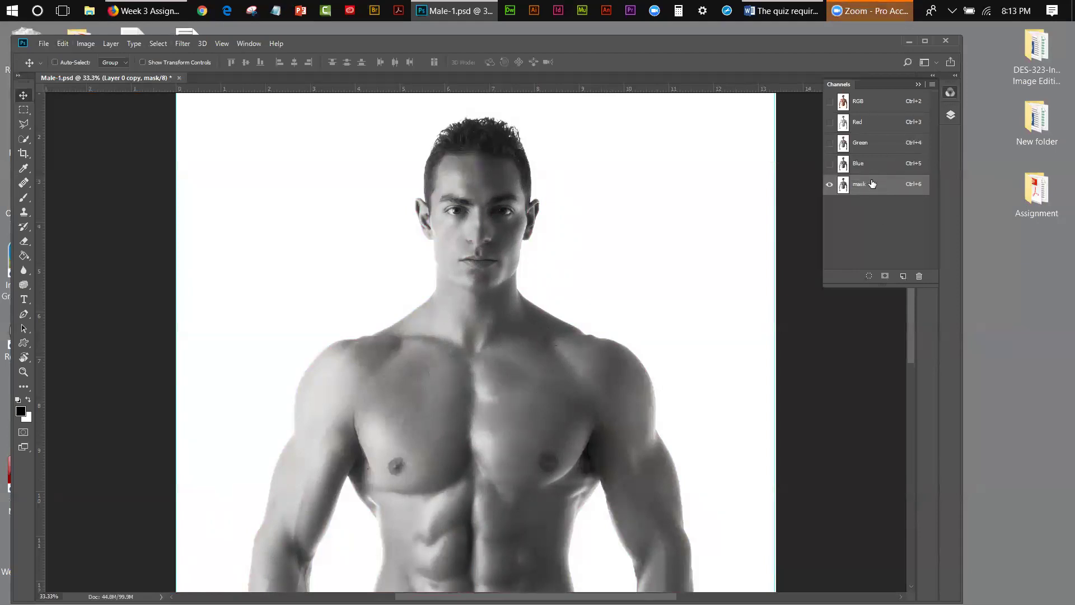
Start a Levels adjustment on the mask channel with a shadow input of 48 and a midtone of 0.58
{"action": "left_click", "coordinate": [89, 44]}
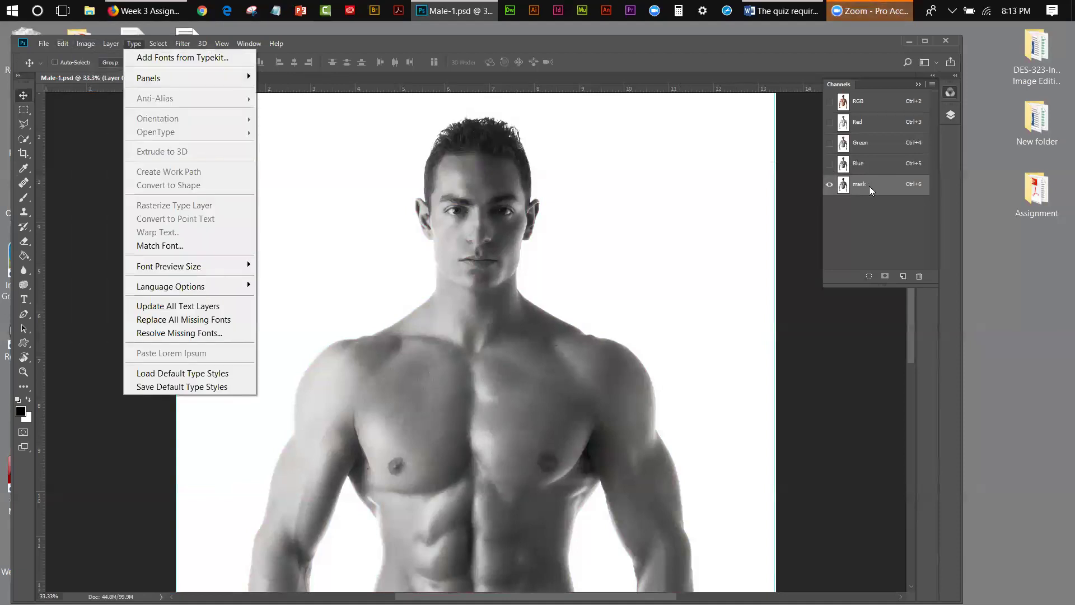
{"action": "mouse_move", "coordinate": [86, 44]}
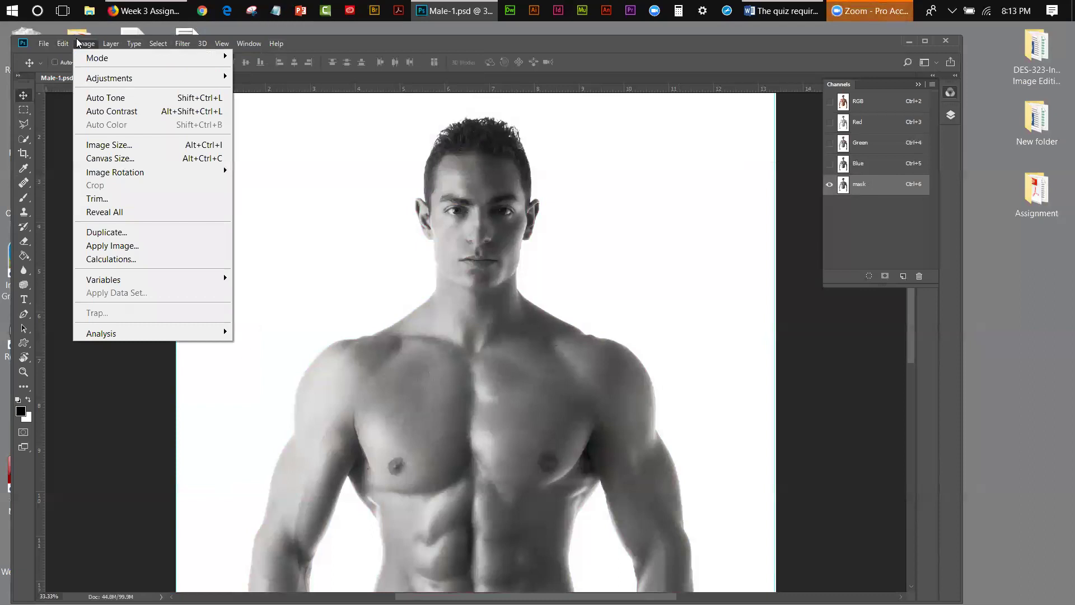
{"action": "mouse_move", "coordinate": [95, 79]}
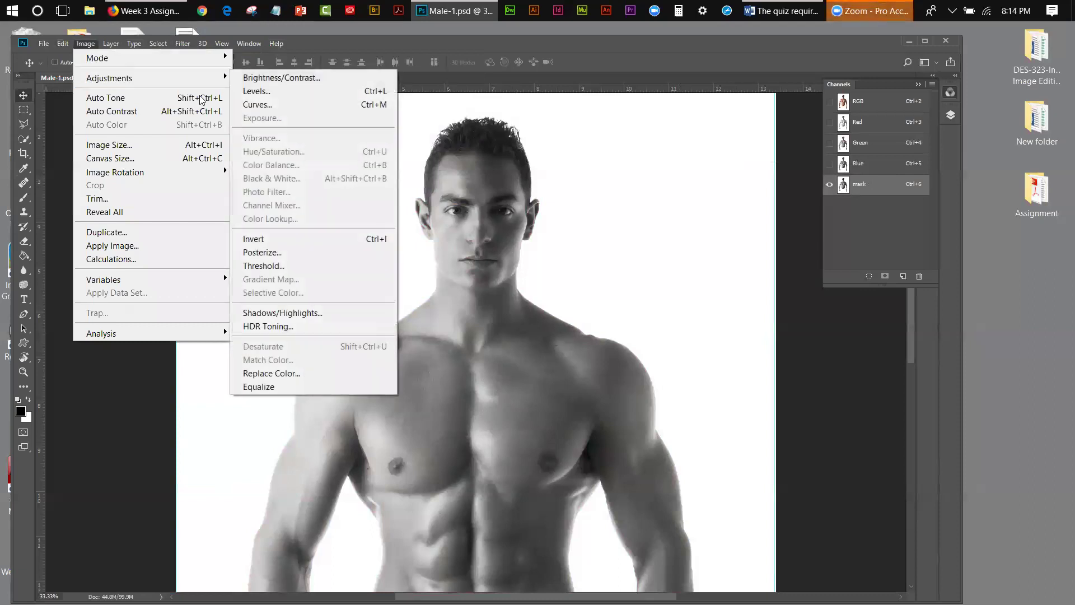
{"action": "left_click", "coordinate": [252, 91]}
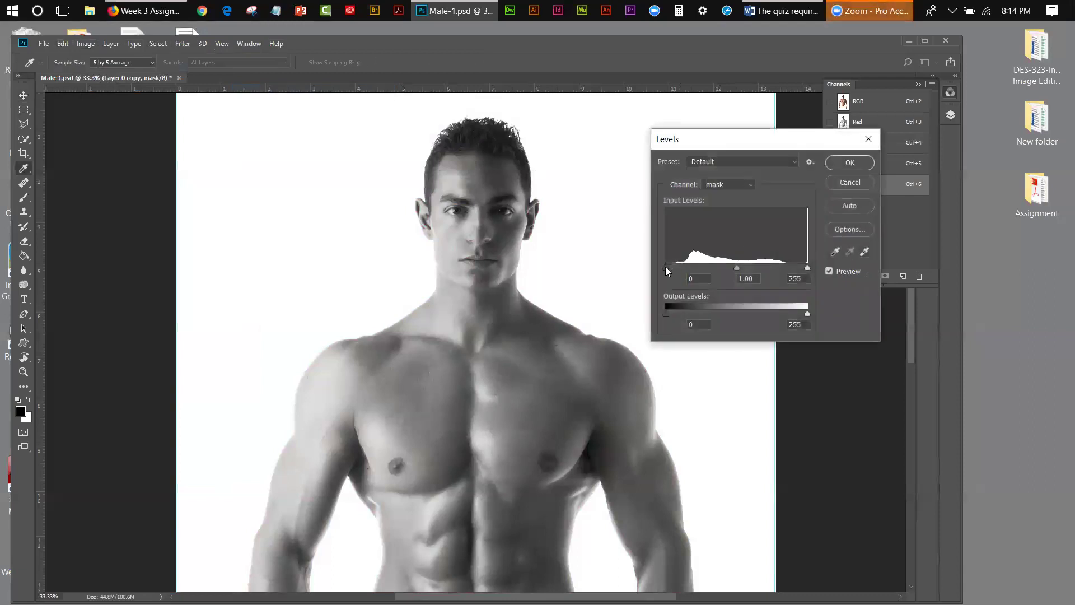
{"action": "left_click_drag", "start_coordinate": [667, 267], "coordinate": [692, 266]}
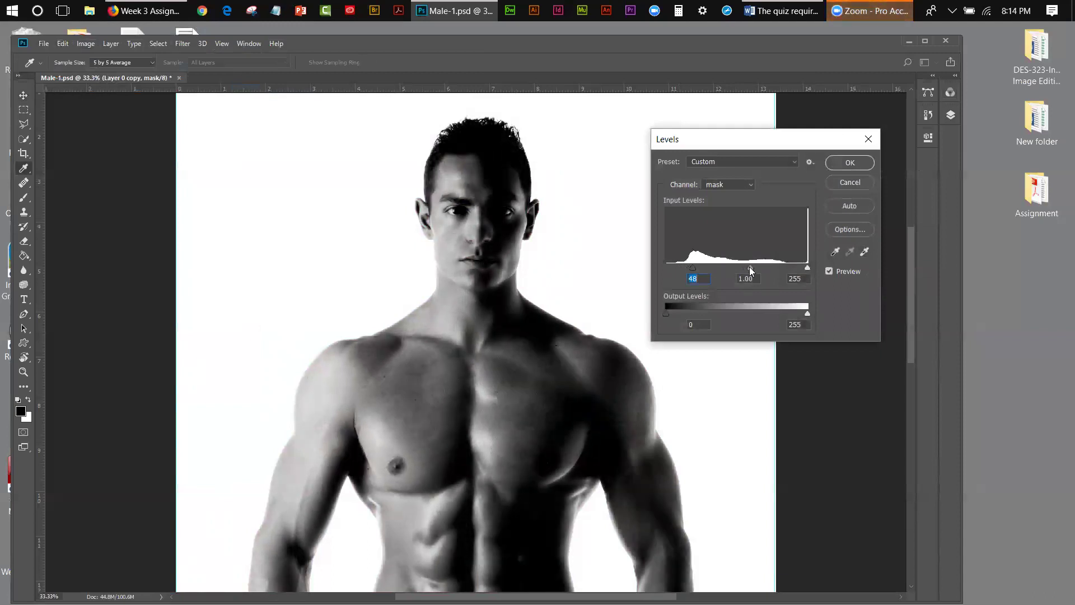
{"action": "left_click", "coordinate": [750, 268]}
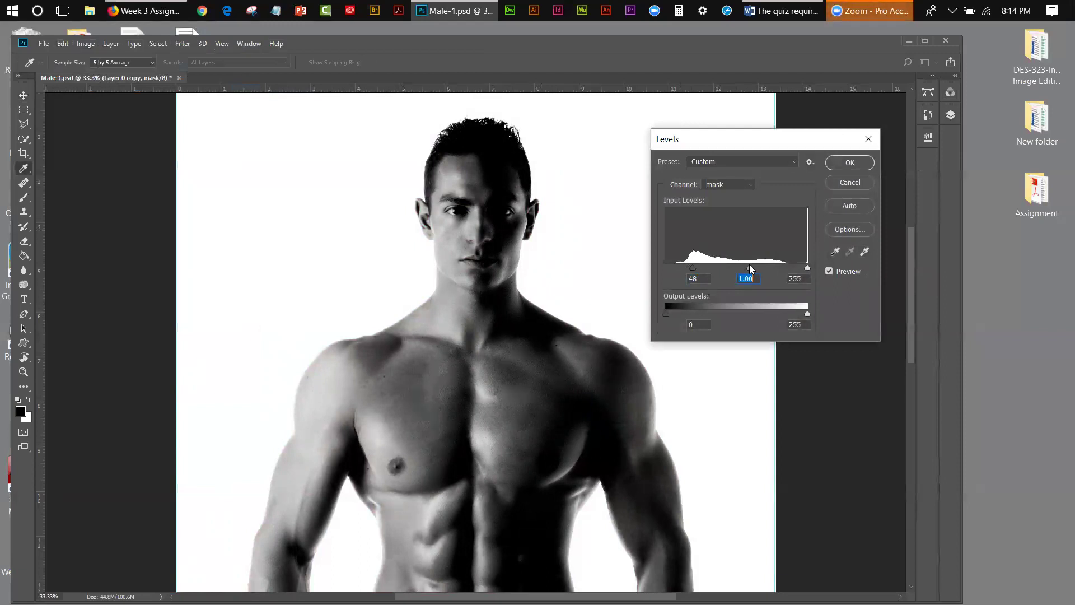
{"action": "mouse_move", "coordinate": [747, 266]}
{"action": "left_mouse_down"}
{"action": "mouse_move", "coordinate": [724, 266]}
{"action": "mouse_move", "coordinate": [765, 264]}
{"action": "left_mouse_up"}
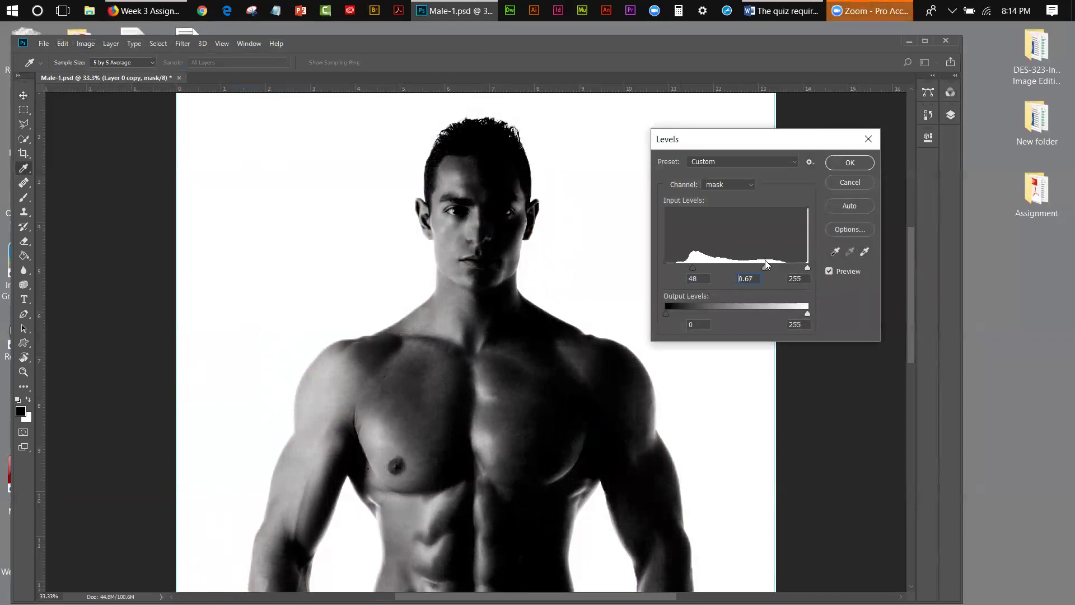
{"action": "left_click_drag", "start_coordinate": [766, 261], "coordinate": [775, 255]}
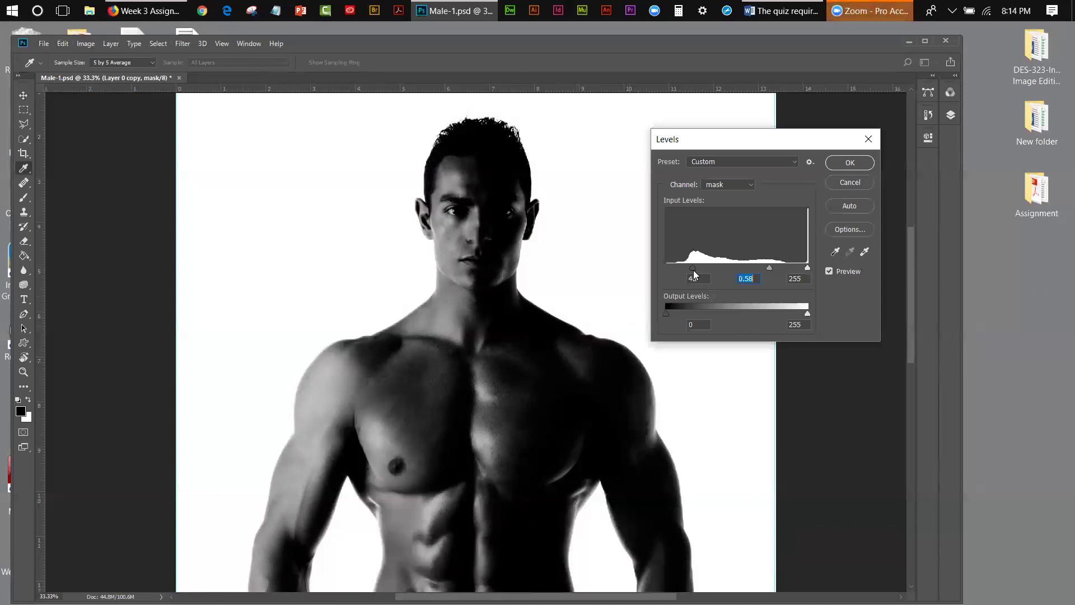
Set the mask's input levels to 118, 0.18 and 252, and apply the Levels adjustment
{"action": "left_click_drag", "start_coordinate": [693, 268], "coordinate": [726, 272]}
{"action": "left_click", "coordinate": [729, 271]}
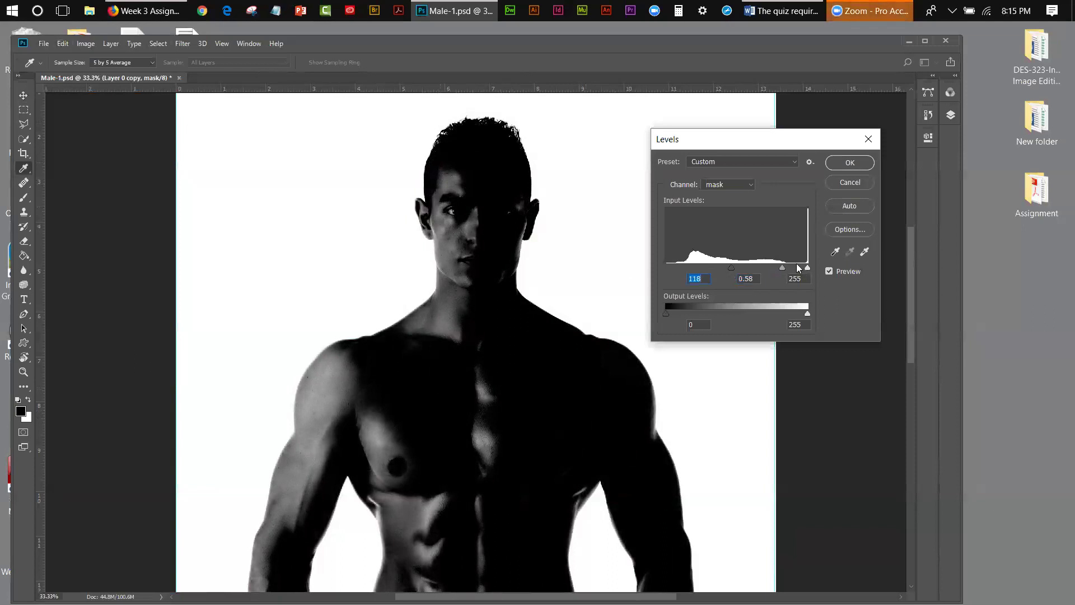
{"action": "left_click_drag", "start_coordinate": [783, 269], "coordinate": [800, 275]}
{"action": "key", "text": "Tab"}
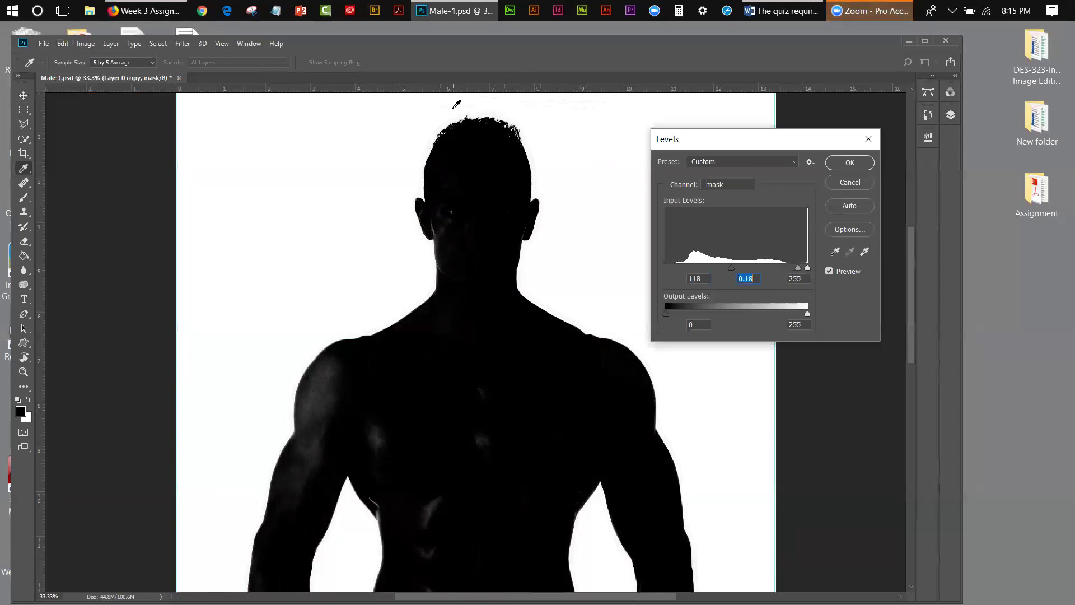
{"action": "left_click", "coordinate": [806, 268]}
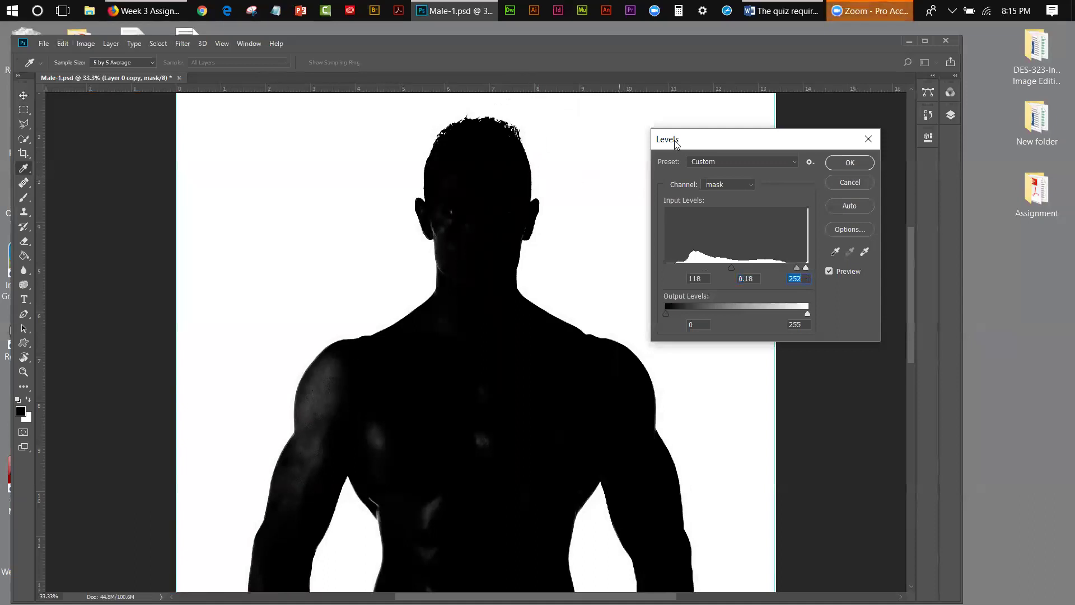
{"action": "left_click_drag", "start_coordinate": [760, 147], "coordinate": [828, 146]}
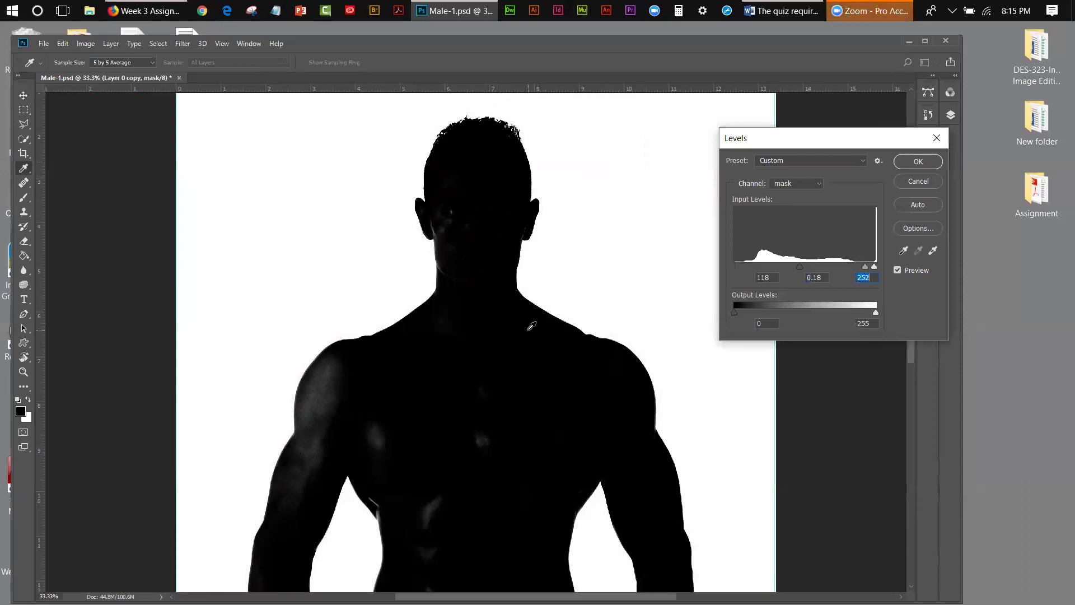
{"action": "left_click", "coordinate": [916, 164]}
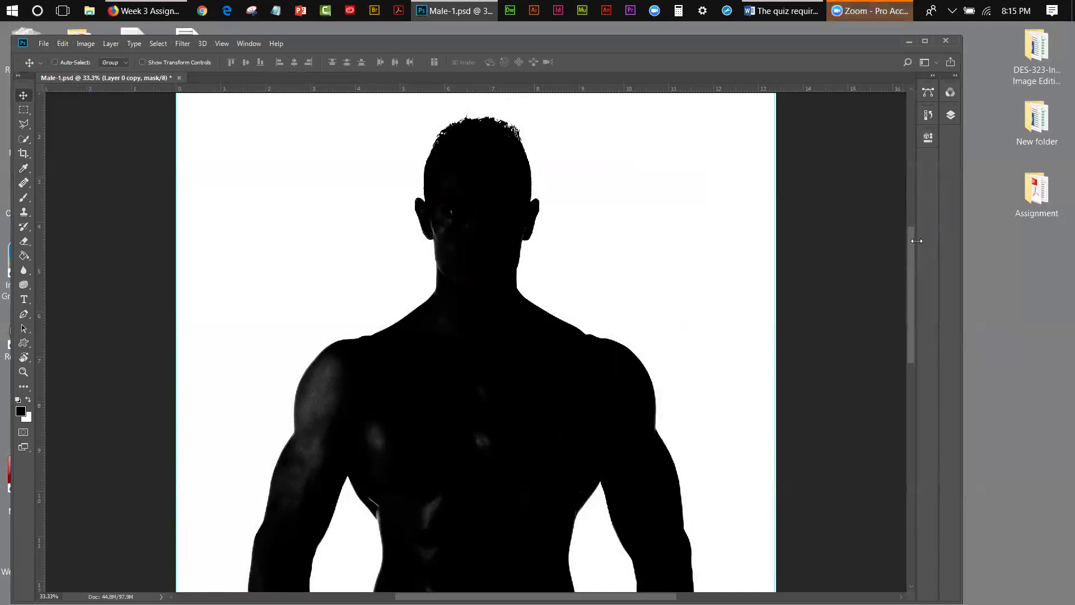
Paint over the grey highlights on the chest and abdomen in the mask channel with a 125 px black brush
{"action": "left_click_drag", "start_coordinate": [912, 240], "coordinate": [913, 271]}
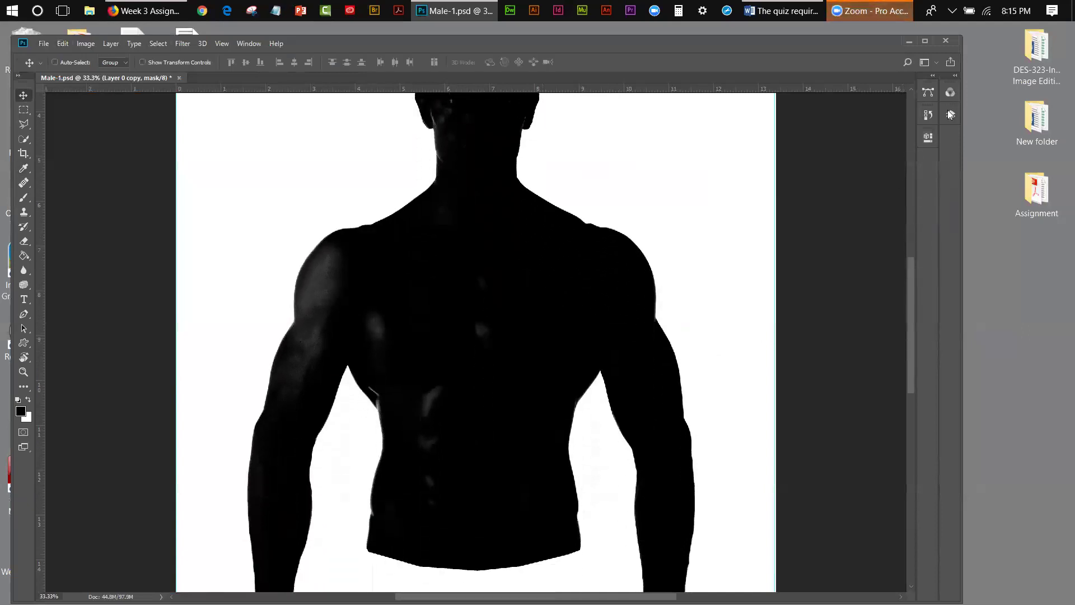
{"action": "left_click", "coordinate": [952, 92]}
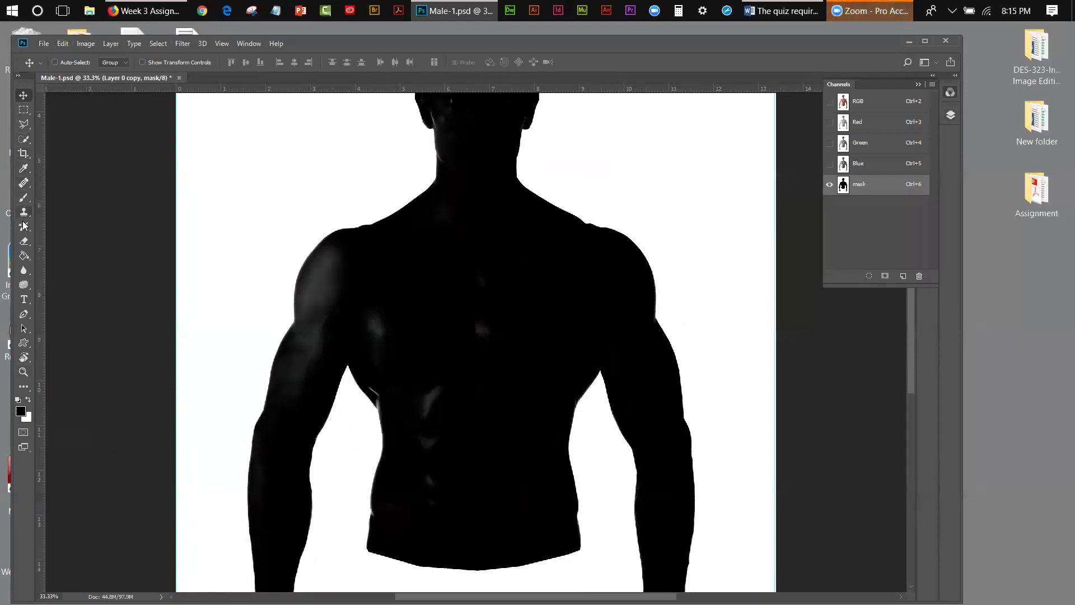
{"action": "left_click", "coordinate": [24, 199]}
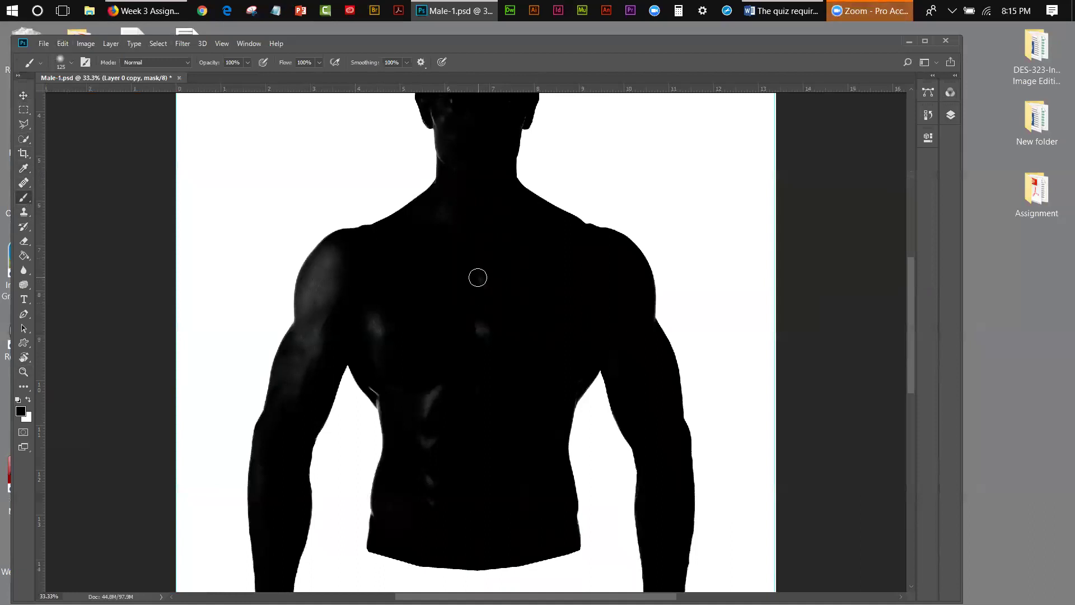
{"action": "left_click", "coordinate": [951, 115]}
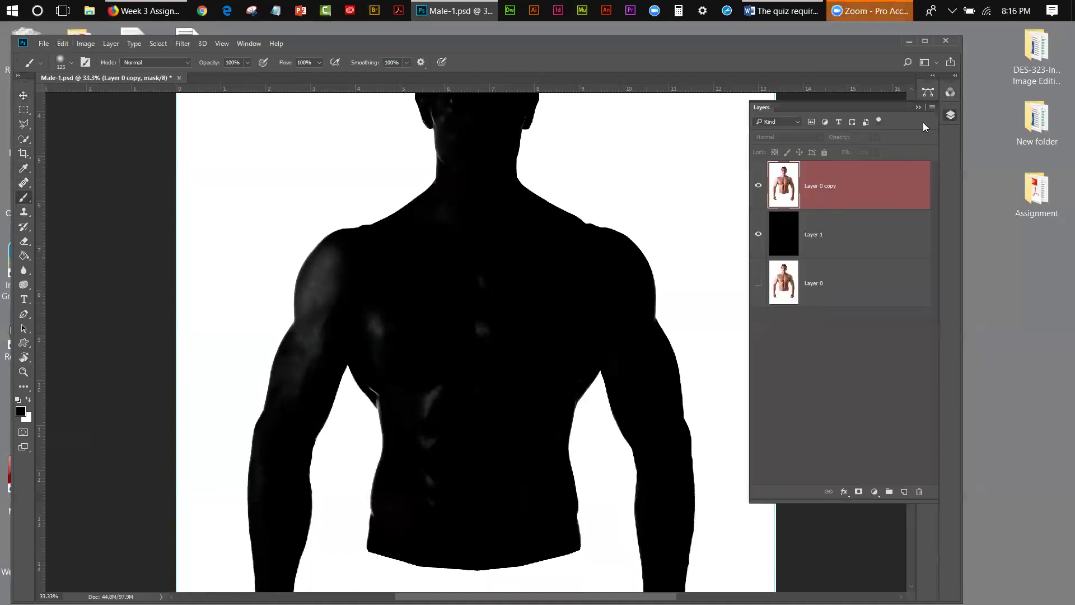
{"action": "left_click", "coordinate": [932, 107]}
{"action": "left_click", "coordinate": [950, 92]}
{"action": "left_click", "coordinate": [951, 92]}
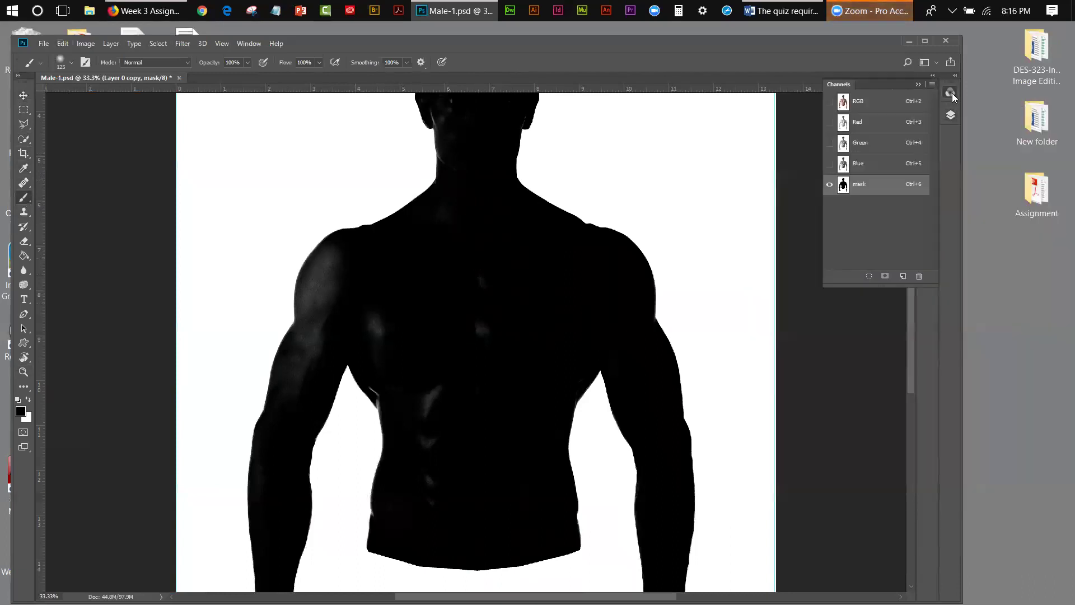
{"action": "left_click", "coordinate": [476, 278]}
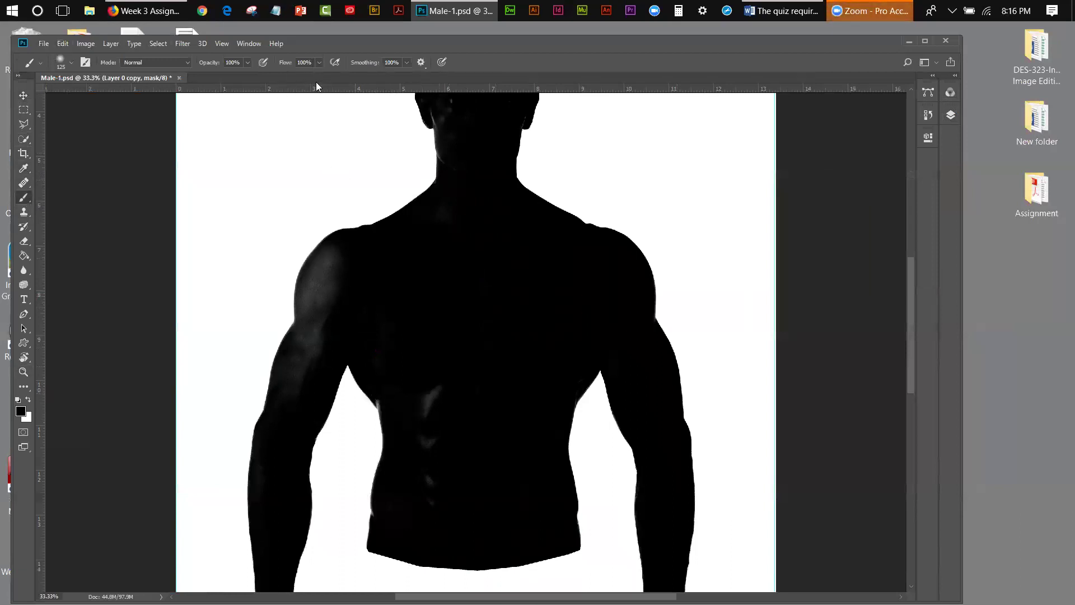
{"action": "mouse_move", "coordinate": [434, 392]}
{"action": "left_mouse_down"}
{"action": "mouse_move", "coordinate": [425, 434]}
{"action": "mouse_move", "coordinate": [425, 388]}
{"action": "mouse_move", "coordinate": [430, 504]}
{"action": "left_mouse_up"}
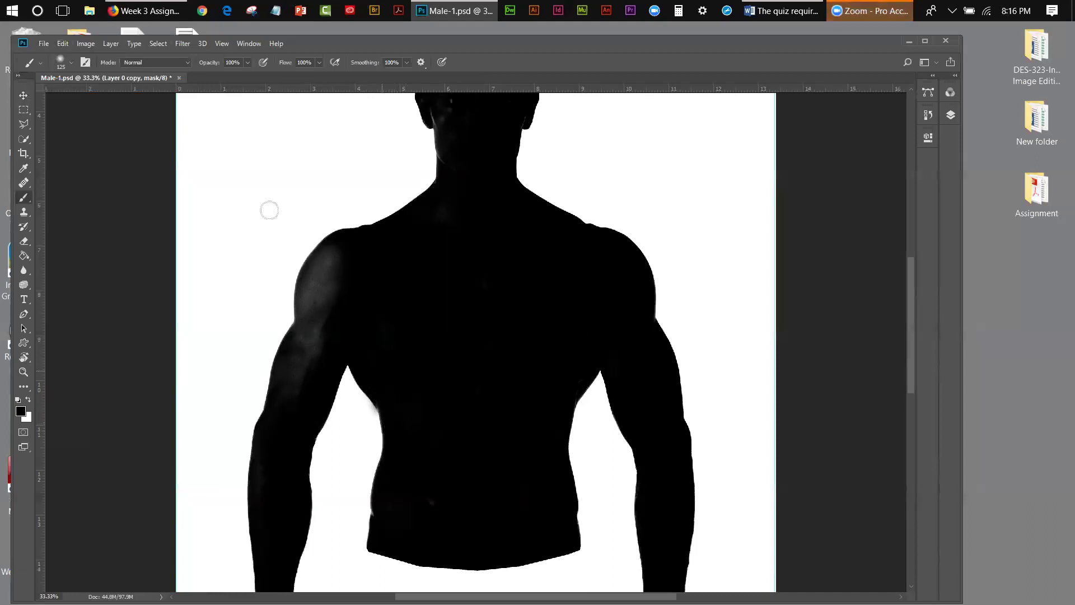
Undo the latest brush strokes at the waist edge and set the brush hardness to 100%
{"action": "left_click", "coordinate": [65, 43]}
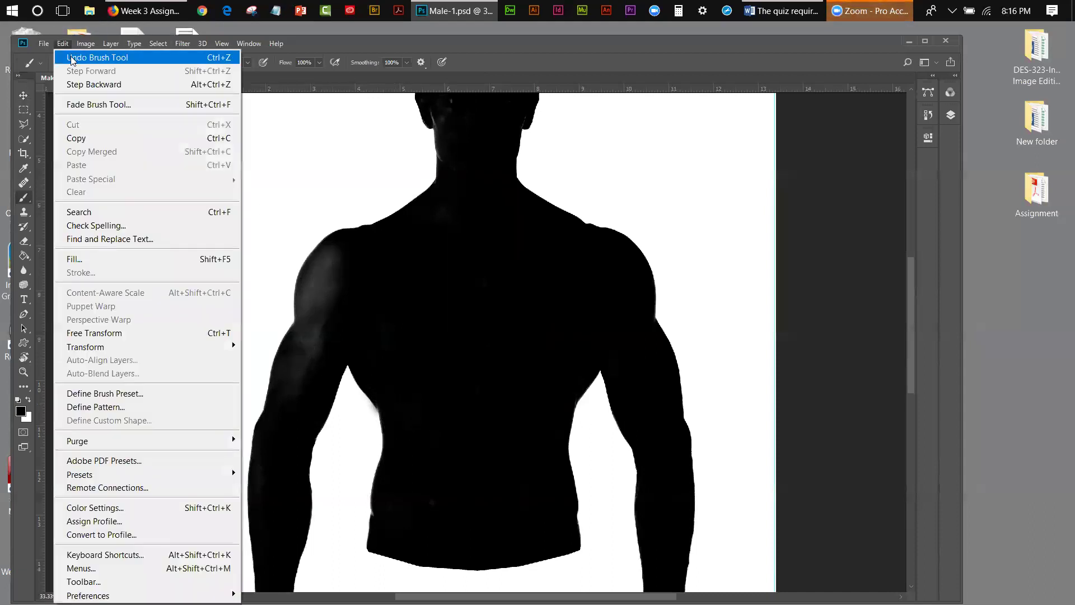
{"action": "left_click", "coordinate": [73, 54]}
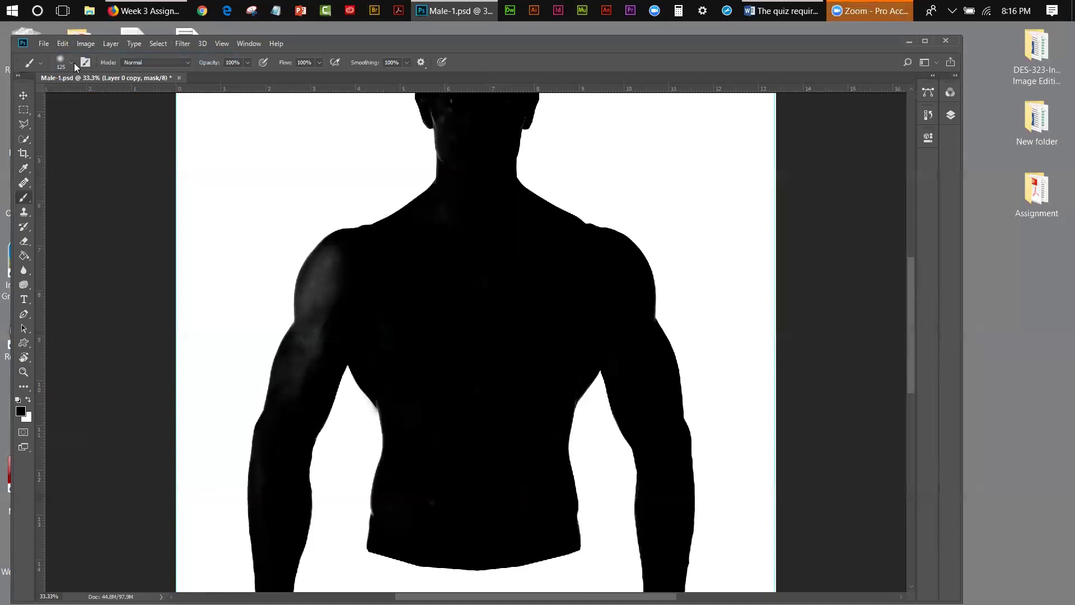
{"action": "left_click", "coordinate": [71, 64]}
{"action": "left_click_drag", "start_coordinate": [76, 125], "coordinate": [155, 132]}
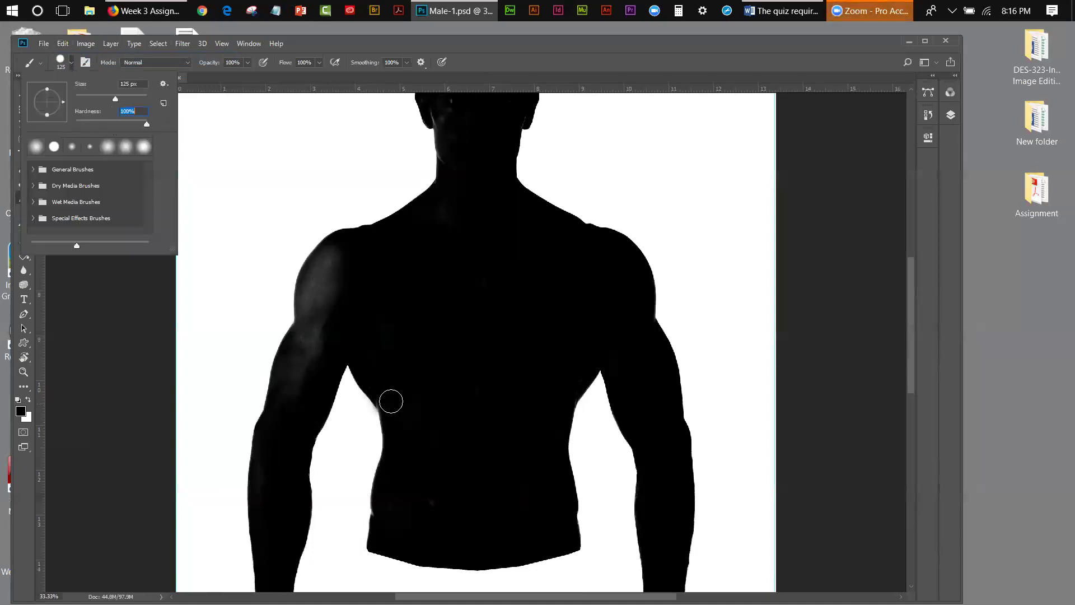
{"action": "left_click", "coordinate": [63, 43]}
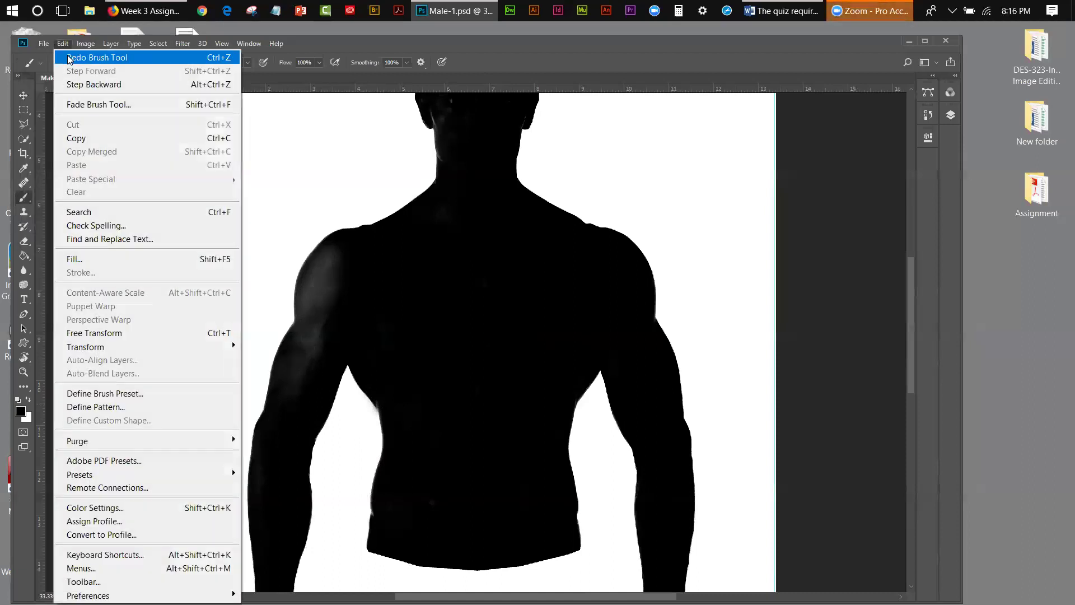
{"action": "left_click", "coordinate": [84, 82]}
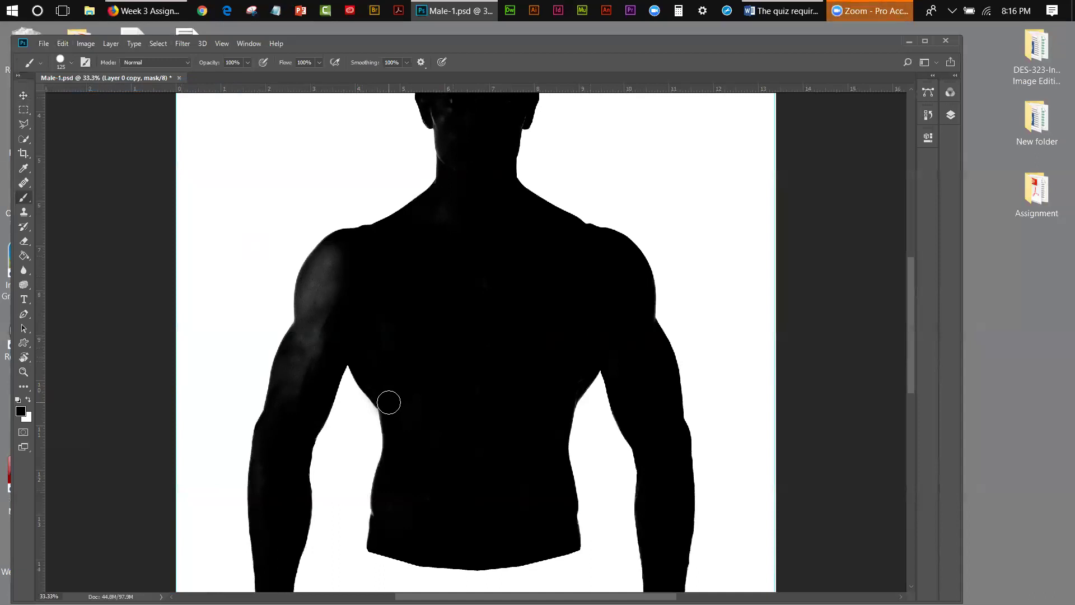
Paint over the grey notch along the waist edge just above the hip with the black brush in the mask channel
{"action": "left_click", "coordinate": [24, 372]}
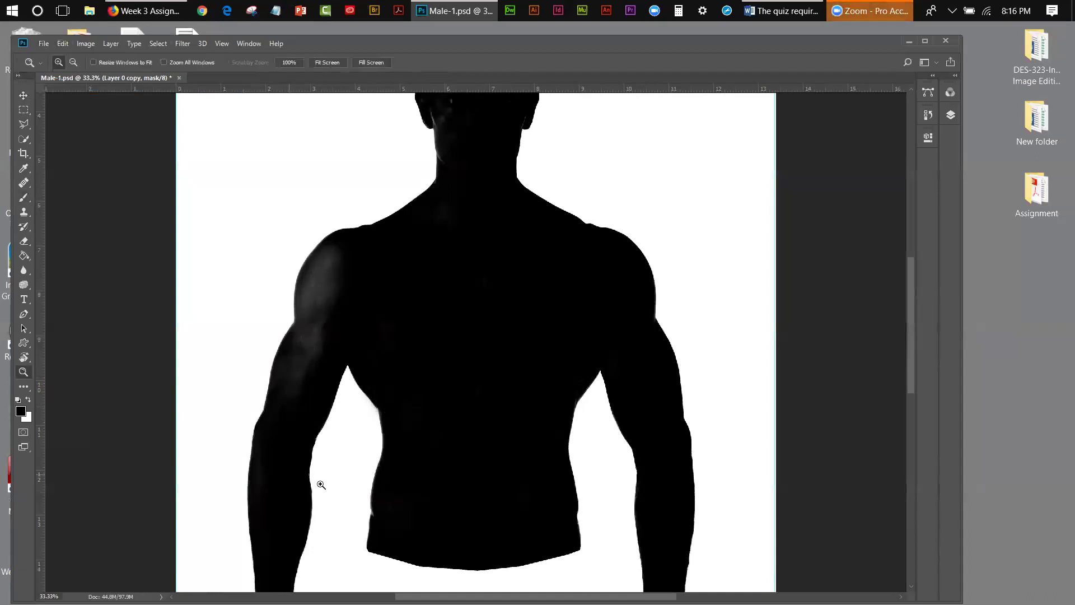
{"action": "left_click", "coordinate": [391, 497]}
{"action": "left_click", "coordinate": [394, 495]}
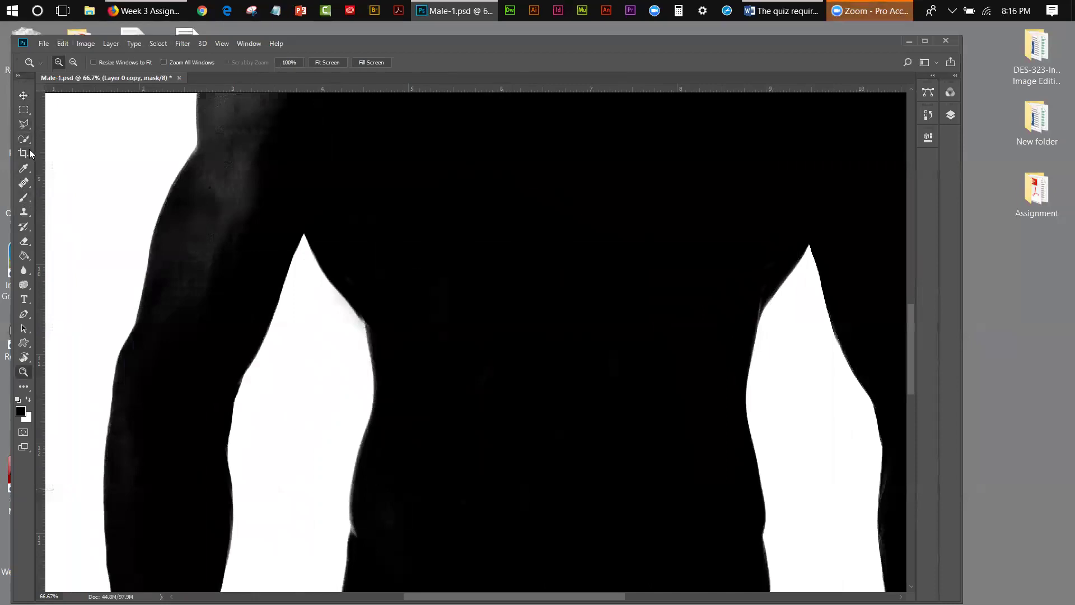
{"action": "left_click", "coordinate": [24, 197]}
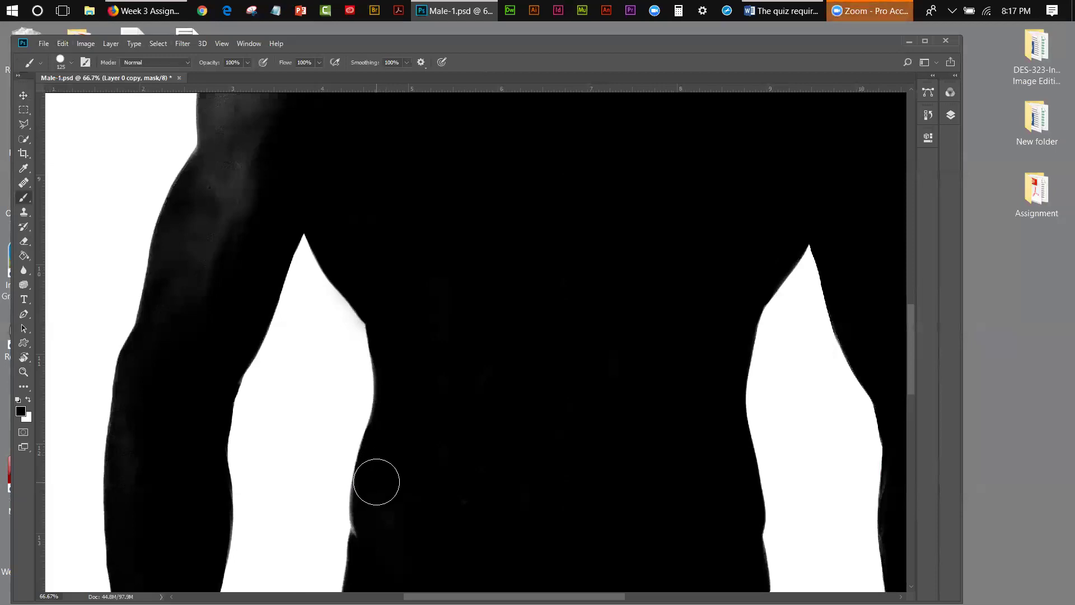
{"action": "mouse_move", "coordinate": [376, 494]}
{"action": "left_mouse_down"}
{"action": "mouse_move", "coordinate": [523, 521]}
{"action": "mouse_move", "coordinate": [454, 537]}
{"action": "mouse_move", "coordinate": [374, 515]}
{"action": "left_mouse_up"}
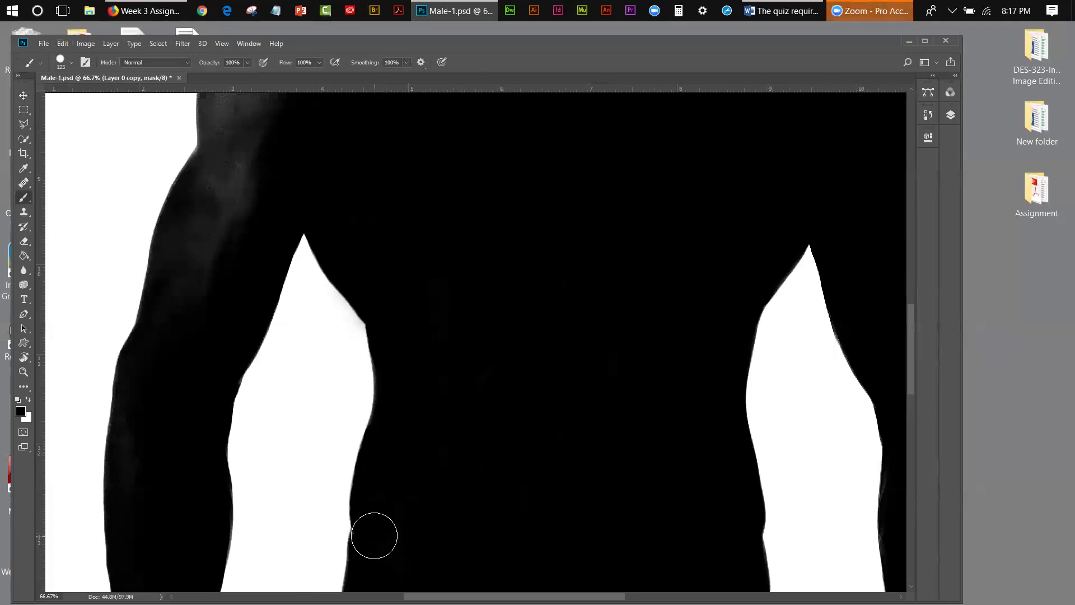
Paint the grey highlights on the elbow and forearm solid black in the mask channel
{"action": "left_click_drag", "start_coordinate": [262, 174], "coordinate": [215, 258]}
{"action": "mouse_move", "coordinate": [225, 185]}
{"action": "left_mouse_down"}
{"action": "mouse_move", "coordinate": [212, 237]}
{"action": "mouse_move", "coordinate": [216, 170]}
{"action": "mouse_move", "coordinate": [195, 313]}
{"action": "mouse_move", "coordinate": [204, 185]}
{"action": "mouse_move", "coordinate": [195, 234]}
{"action": "left_mouse_up"}
{"action": "mouse_move", "coordinate": [182, 272]}
{"action": "left_mouse_down"}
{"action": "mouse_move", "coordinate": [197, 192]}
{"action": "mouse_move", "coordinate": [180, 252]}
{"action": "left_mouse_up"}
{"action": "mouse_move", "coordinate": [162, 350]}
{"action": "left_mouse_down"}
{"action": "mouse_move", "coordinate": [150, 421]}
{"action": "mouse_move", "coordinate": [140, 412]}
{"action": "mouse_move", "coordinate": [135, 434]}
{"action": "mouse_move", "coordinate": [137, 534]}
{"action": "mouse_move", "coordinate": [139, 396]}
{"action": "left_mouse_up"}
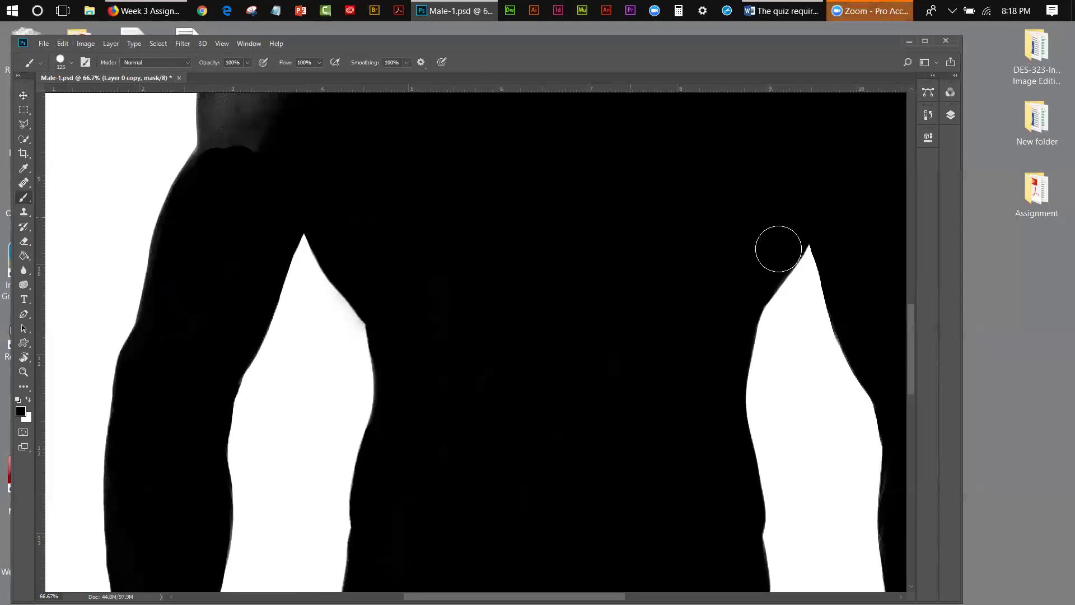
Paint the grey highlight on the shoulder and upper arm solid black in the mask channel
{"action": "left_click_drag", "start_coordinate": [912, 325], "coordinate": [929, 389]}
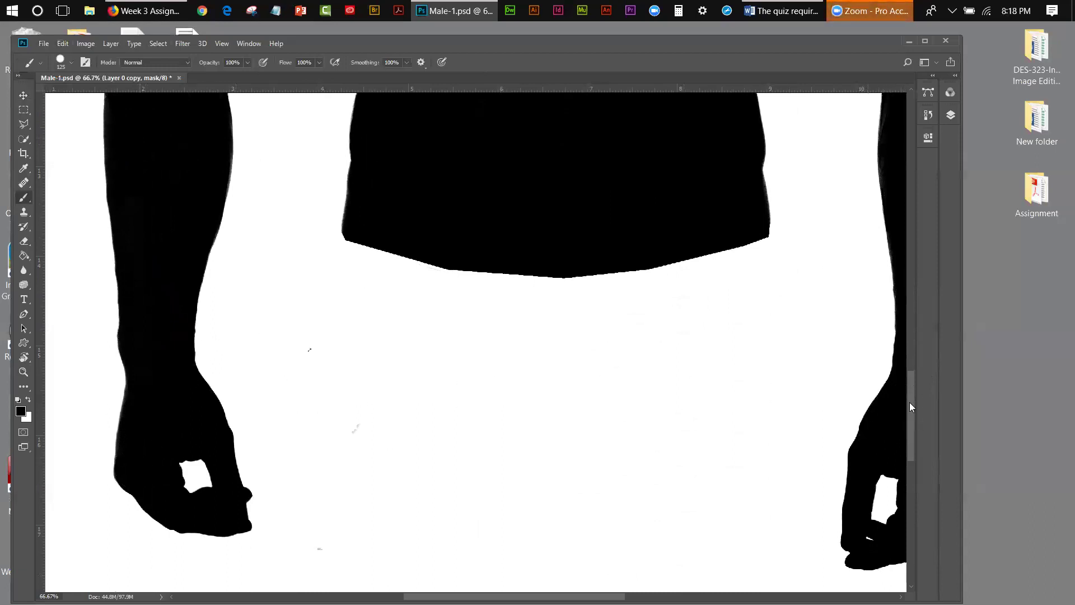
{"action": "left_click_drag", "start_coordinate": [912, 400], "coordinate": [928, 298]}
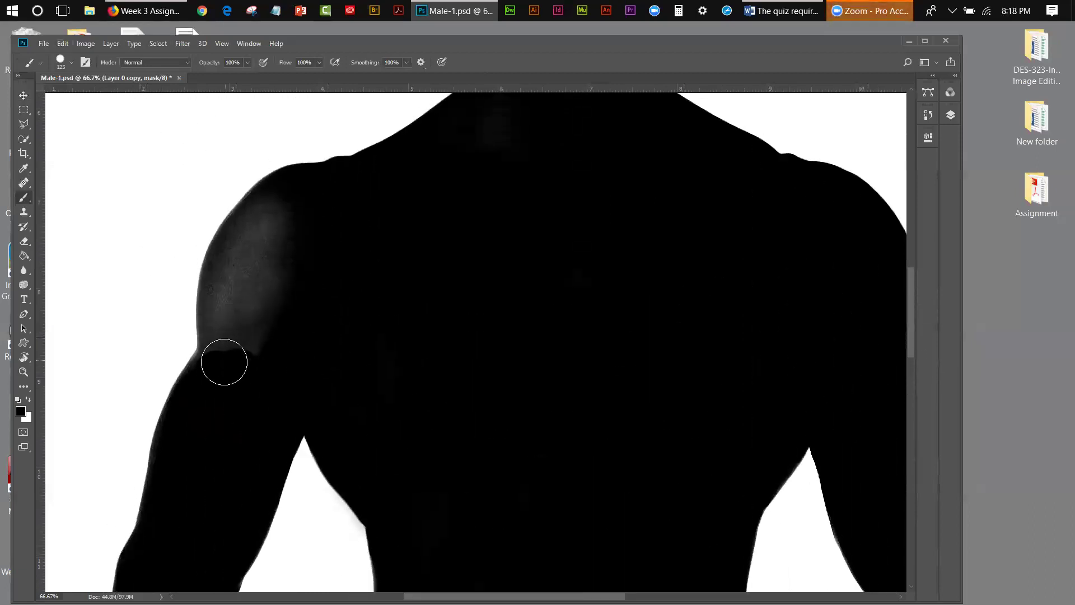
{"action": "left_click_drag", "start_coordinate": [213, 362], "coordinate": [212, 370]}
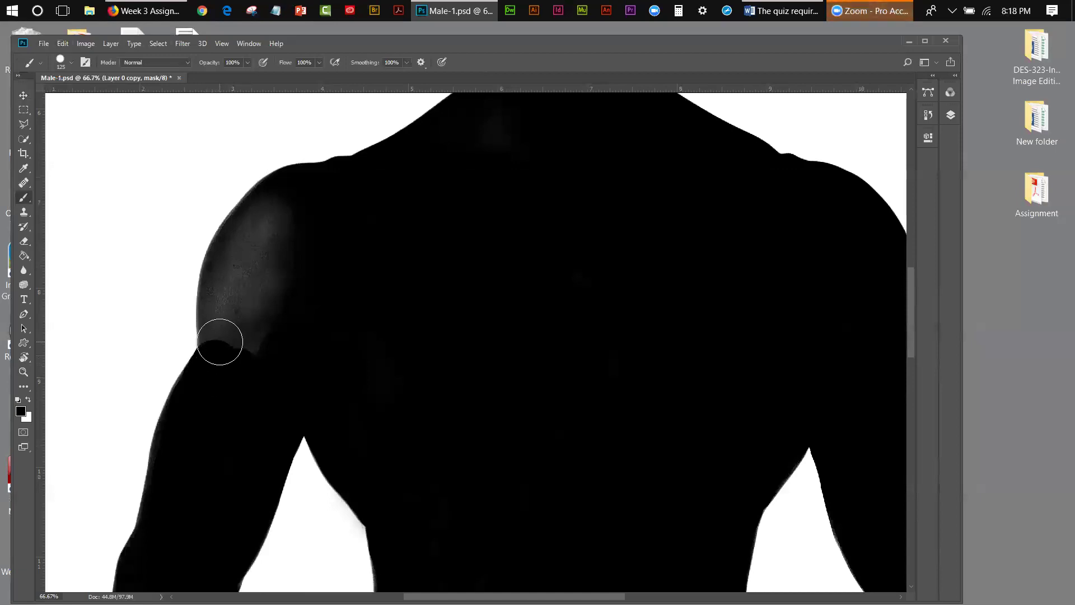
{"action": "left_click_drag", "start_coordinate": [218, 341], "coordinate": [219, 340]}
{"action": "left_click", "coordinate": [218, 320]}
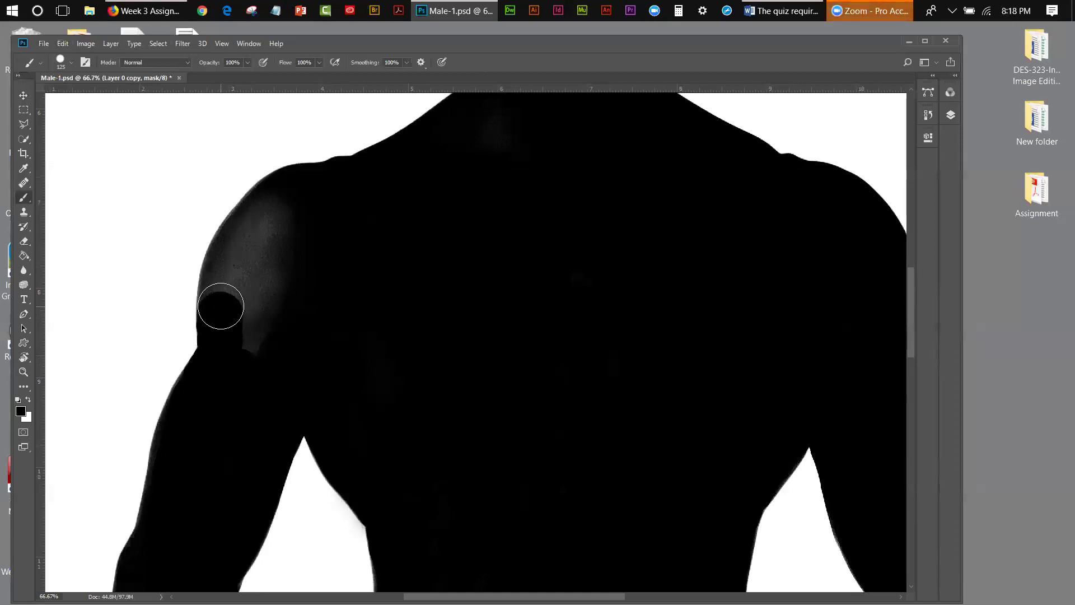
{"action": "mouse_move", "coordinate": [221, 306]}
{"action": "left_mouse_down"}
{"action": "mouse_move", "coordinate": [221, 269]}
{"action": "mouse_move", "coordinate": [243, 264]}
{"action": "mouse_move", "coordinate": [262, 360]}
{"action": "mouse_move", "coordinate": [281, 372]}
{"action": "mouse_move", "coordinate": [297, 216]}
{"action": "mouse_move", "coordinate": [288, 187]}
{"action": "mouse_move", "coordinate": [313, 189]}
{"action": "mouse_move", "coordinate": [271, 196]}
{"action": "mouse_move", "coordinate": [264, 240]}
{"action": "mouse_move", "coordinate": [261, 214]}
{"action": "mouse_move", "coordinate": [223, 257]}
{"action": "mouse_move", "coordinate": [280, 303]}
{"action": "left_mouse_up"}
Paint the grey highlights on the cheek, jaw and neck solid black in the mask channel
{"action": "left_click_drag", "start_coordinate": [912, 299], "coordinate": [915, 232]}
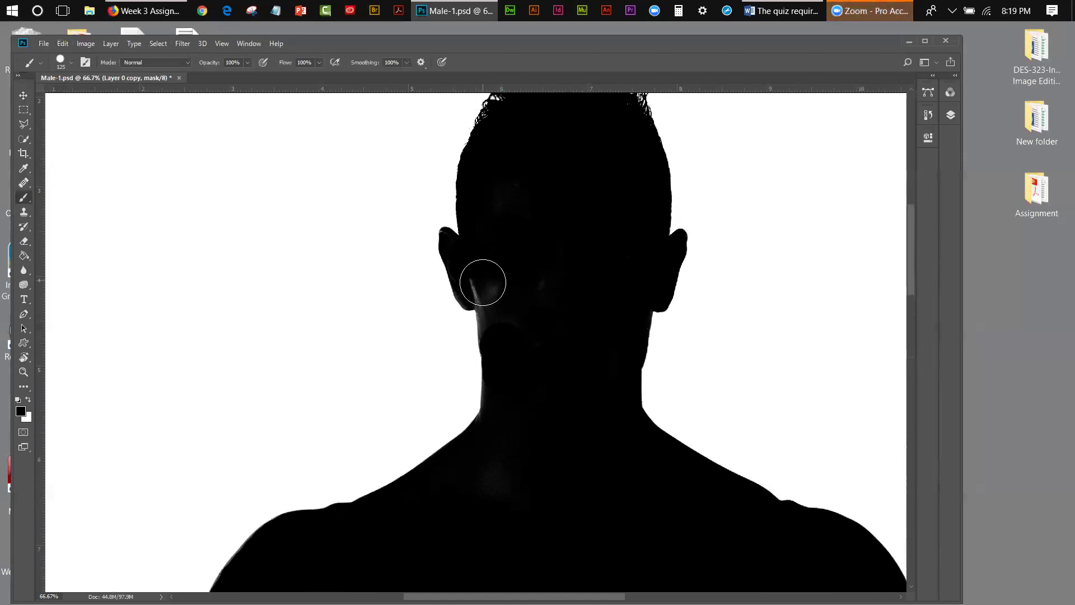
{"action": "mouse_move", "coordinate": [485, 285]}
{"action": "left_mouse_down"}
{"action": "mouse_move", "coordinate": [527, 290]}
{"action": "mouse_move", "coordinate": [516, 318]}
{"action": "mouse_move", "coordinate": [496, 300]}
{"action": "mouse_move", "coordinate": [503, 330]}
{"action": "mouse_move", "coordinate": [504, 334]}
{"action": "left_mouse_up"}
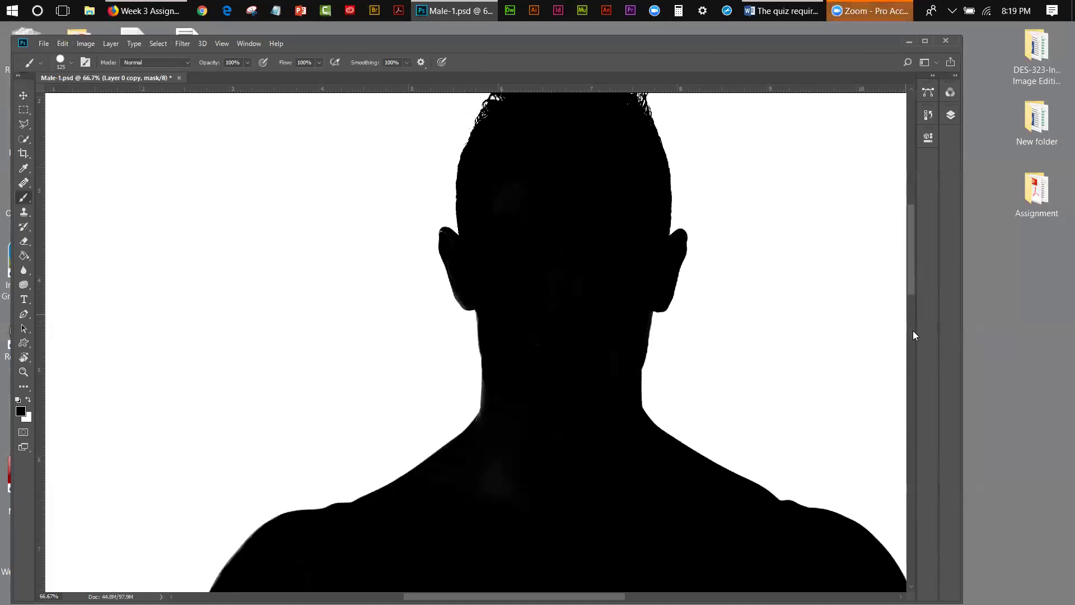
Reduce the brush size to 20 px and fill the pale spots along the ear edge with black
{"action": "scroll", "coordinate": [909, 291], "scroll_direction": "up", "scroll_amount": 4}
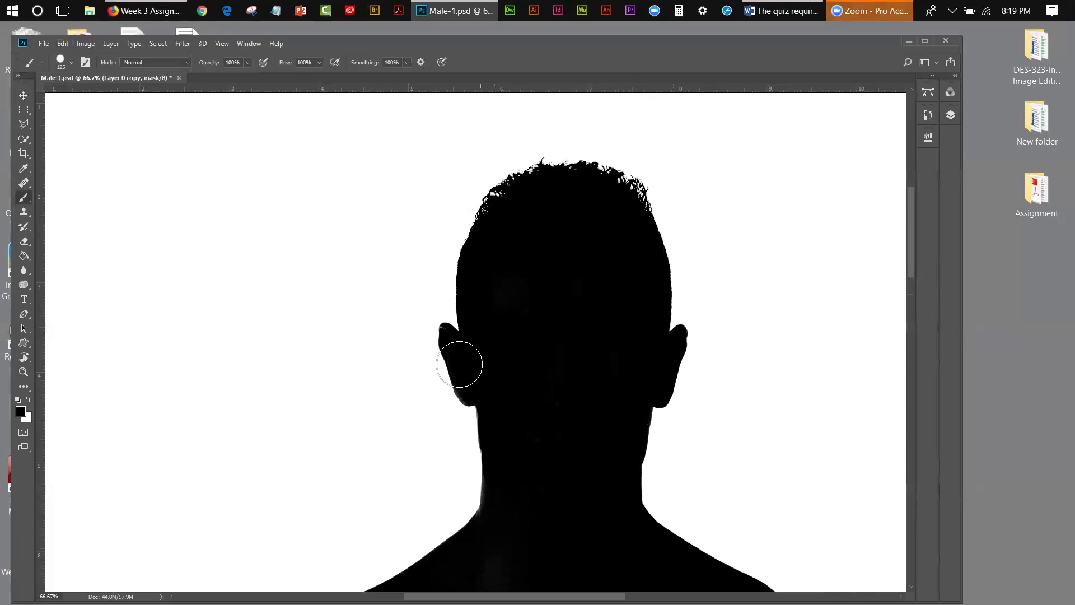
{"action": "key", "text": "bracketleft"}
{"action": "key", "text": "bracketleft"}
{"action": "key", "text": "bracketleft"}
{"action": "key", "text": "bracketleft"}
{"action": "key", "text": "bracketleft"}
{"action": "key", "text": "bracketleft"}
{"action": "key", "text": "bracketleft"}
{"action": "key", "text": "bracketleft"}
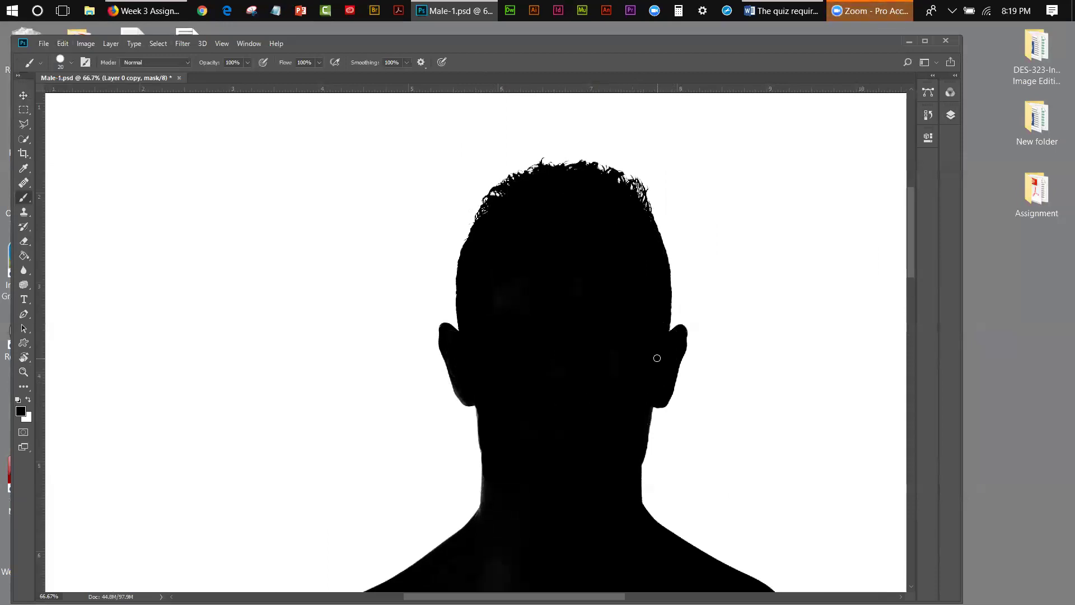
Undo the stray black dab on the outer edge of the forearm
{"action": "left_click_drag", "start_coordinate": [913, 220], "coordinate": [917, 246]}
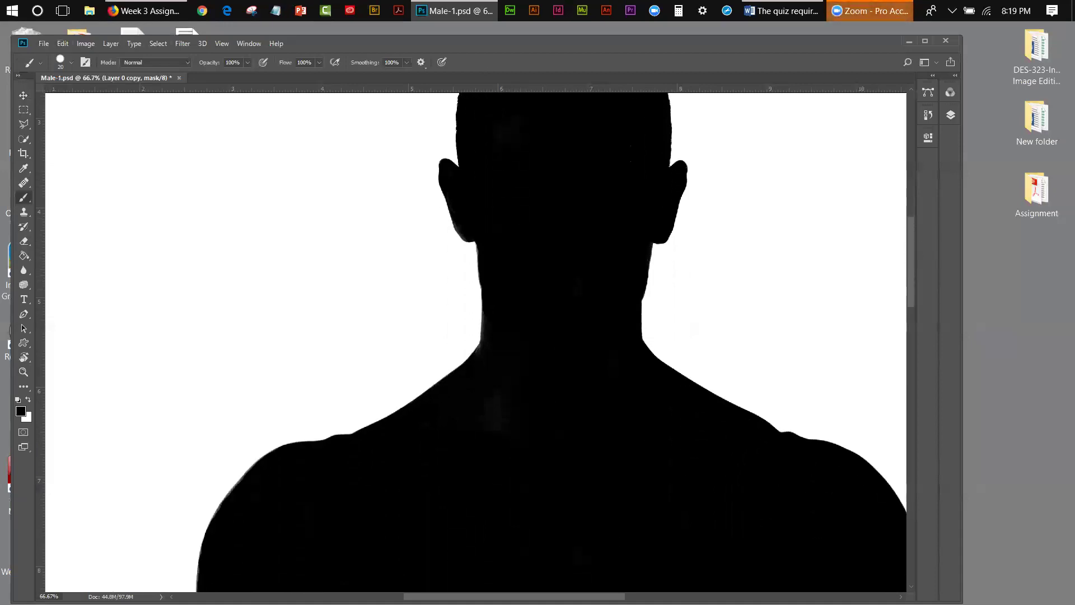
{"action": "scroll", "coordinate": [768, 450], "scroll_direction": "right", "scroll_amount": 5}
{"action": "left_click_drag", "start_coordinate": [910, 273], "coordinate": [918, 313]}
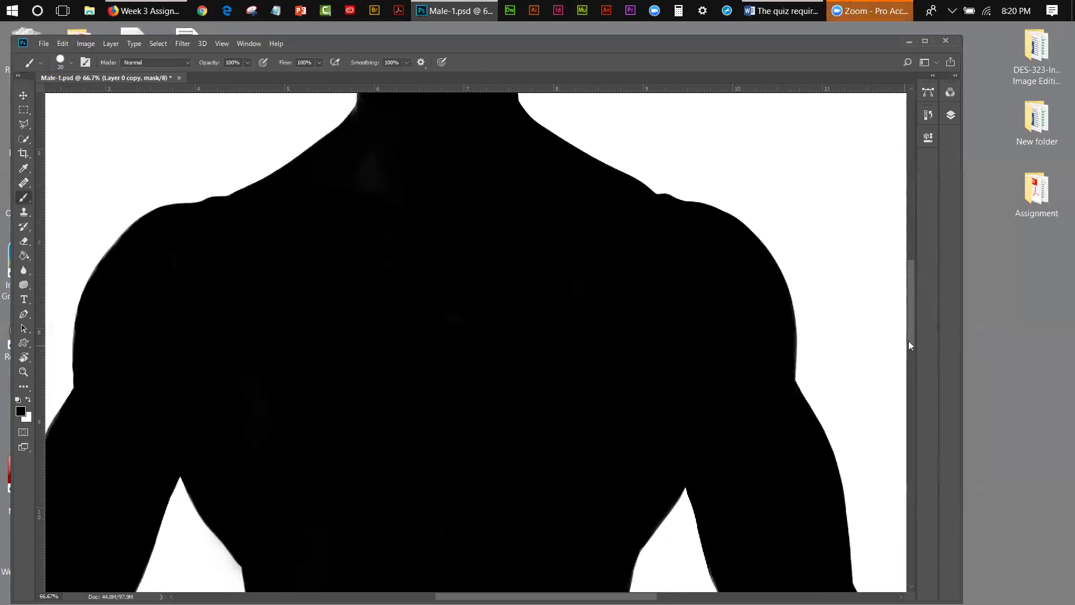
{"action": "left_click_drag", "start_coordinate": [912, 323], "coordinate": [918, 410]}
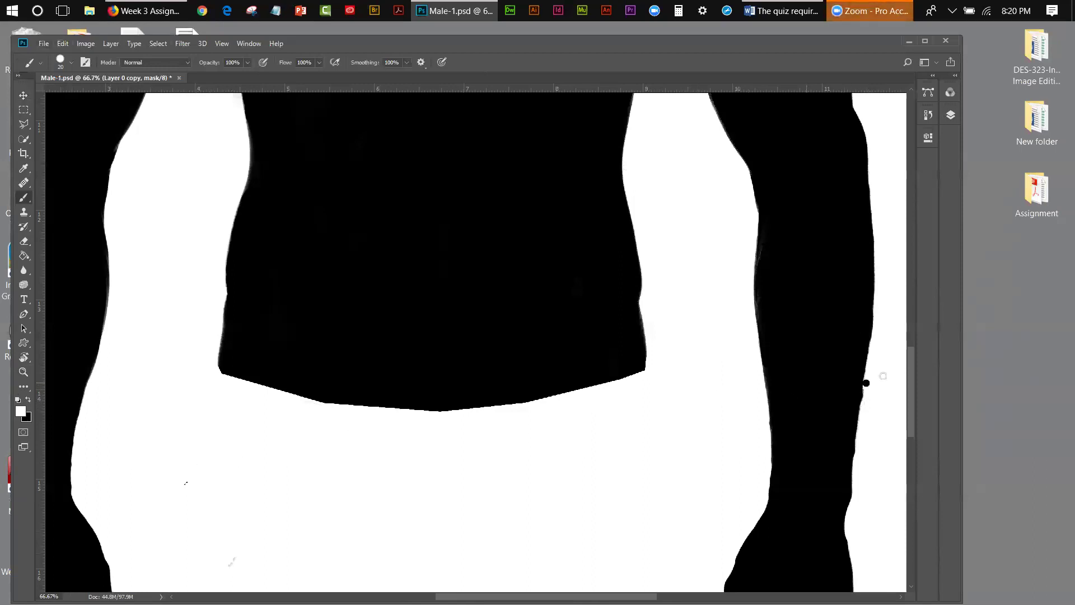
{"action": "left_click", "coordinate": [62, 44]}
{"action": "left_click", "coordinate": [84, 84]}
Paint out the small grey specks in the background below the torso with white, and fit the whole image in view
{"action": "scroll", "coordinate": [910, 426], "scroll_direction": "down", "scroll_amount": 3}
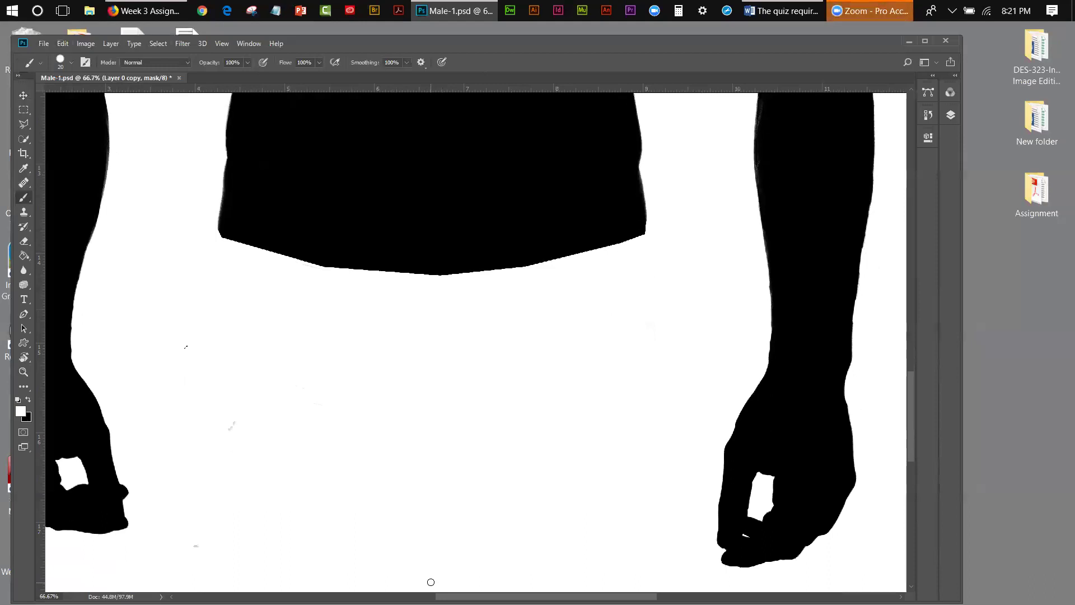
{"action": "scroll", "coordinate": [429, 573], "scroll_direction": "left", "scroll_amount": 3}
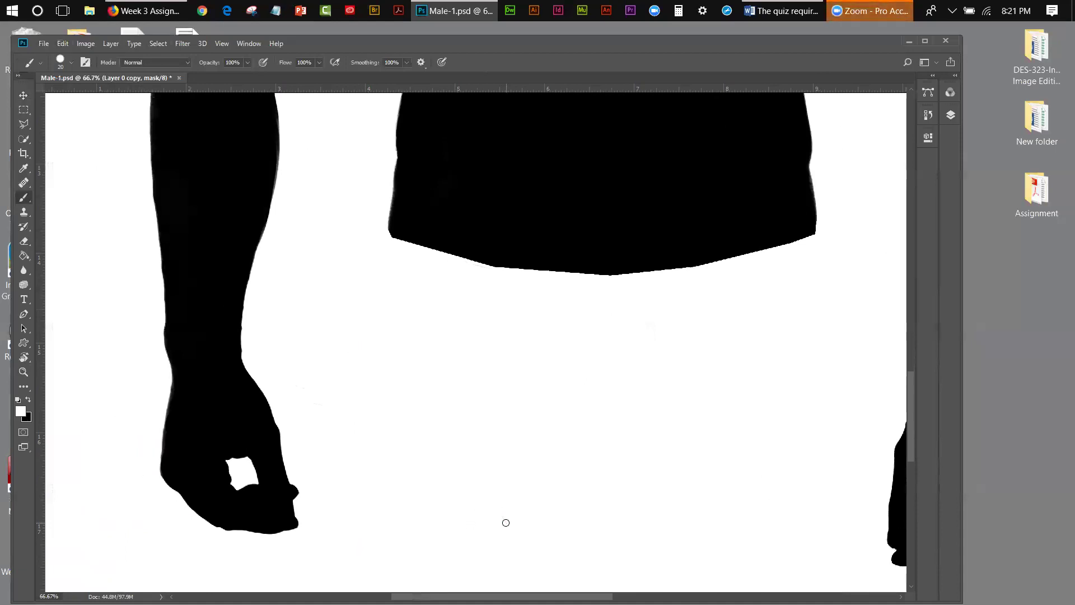
{"action": "left_click", "coordinate": [218, 45]}
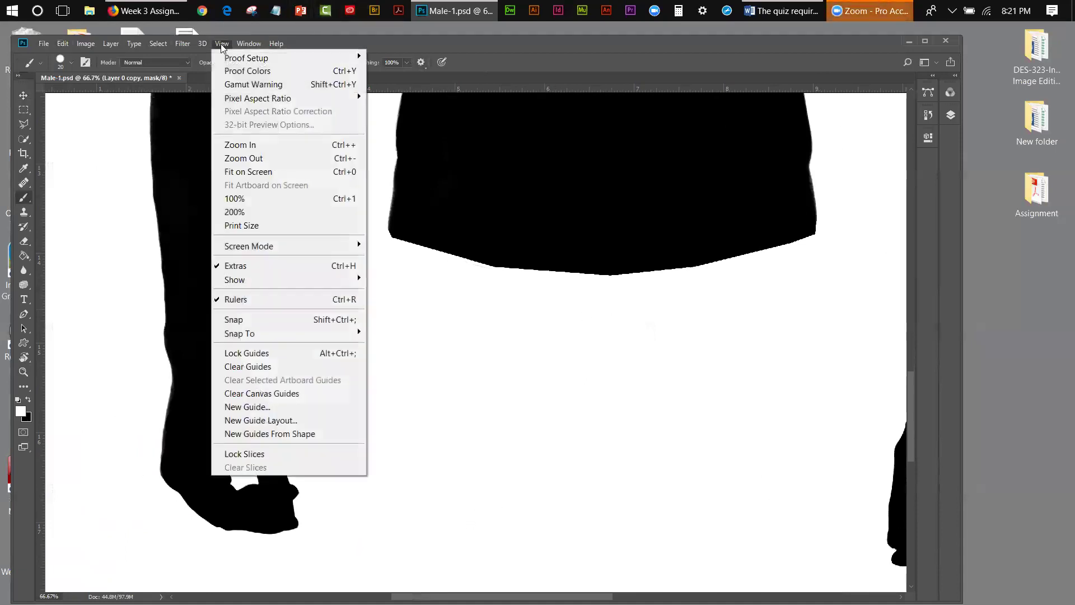
{"action": "left_click", "coordinate": [238, 171]}
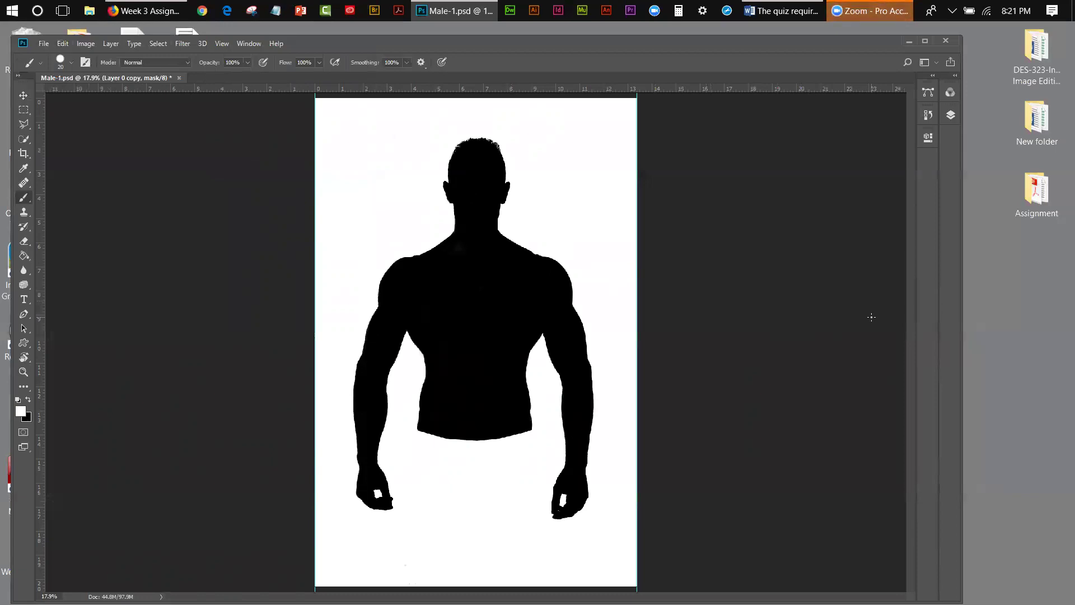
Load the mask channel's white area as a selection
{"action": "left_click", "coordinate": [955, 117]}
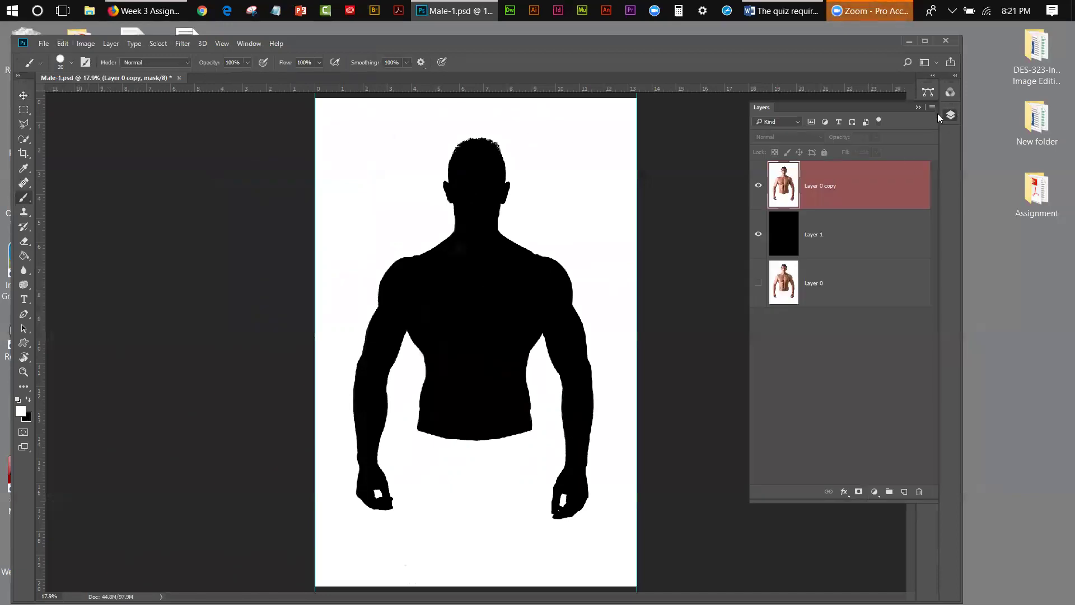
{"action": "left_click", "coordinate": [949, 94]}
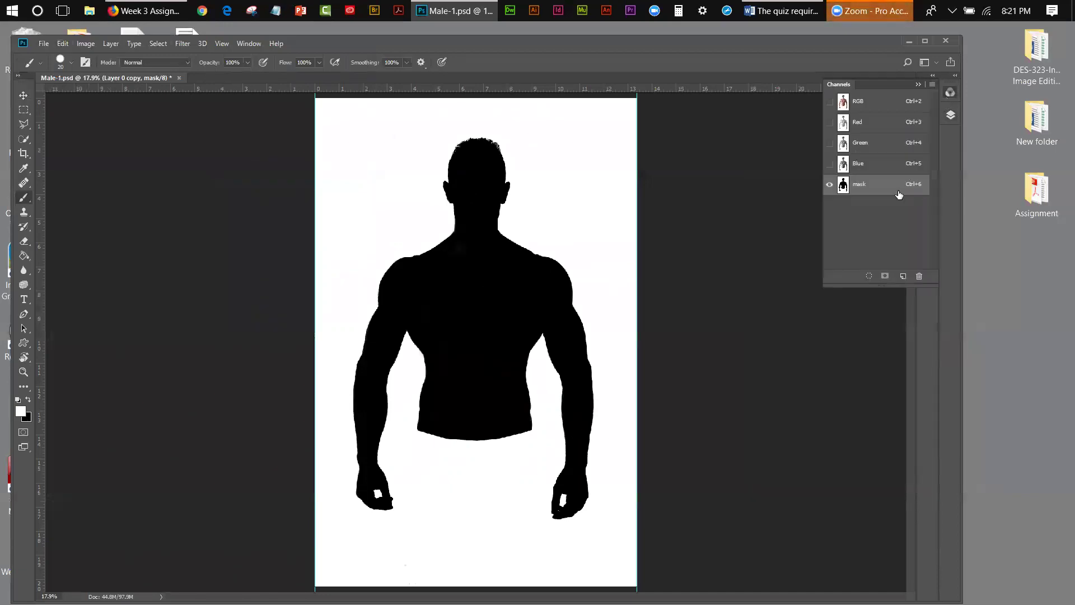
{"action": "left_click", "coordinate": [850, 188]}
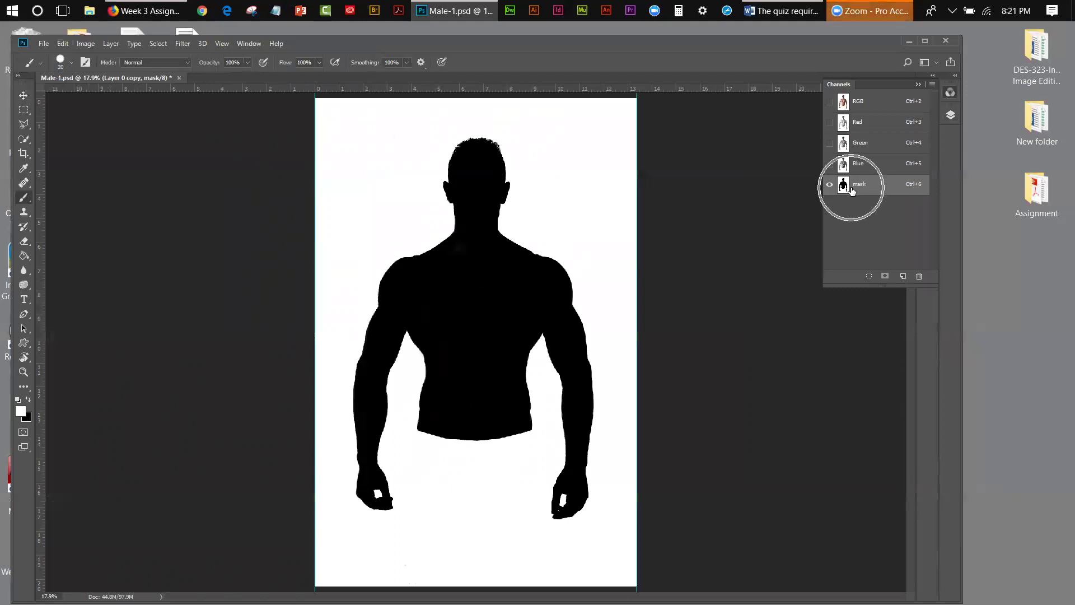
{"action": "left_click", "coordinate": [844, 189], "text": "ctrl"}
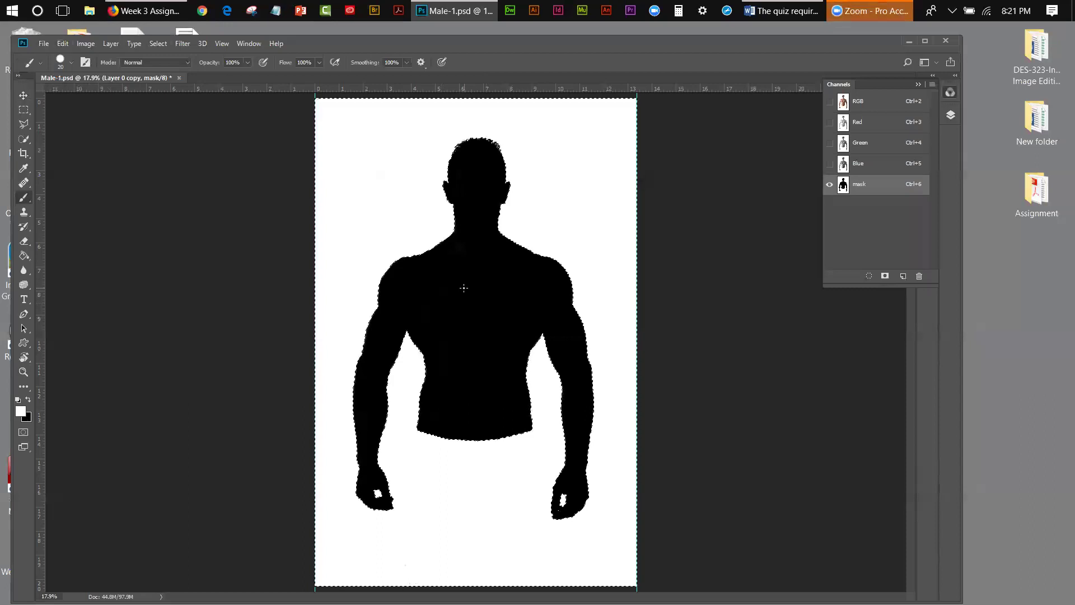
Try to invert the tones of the mask channel inside the selection, and undo the inversion
{"action": "left_click", "coordinate": [83, 45]}
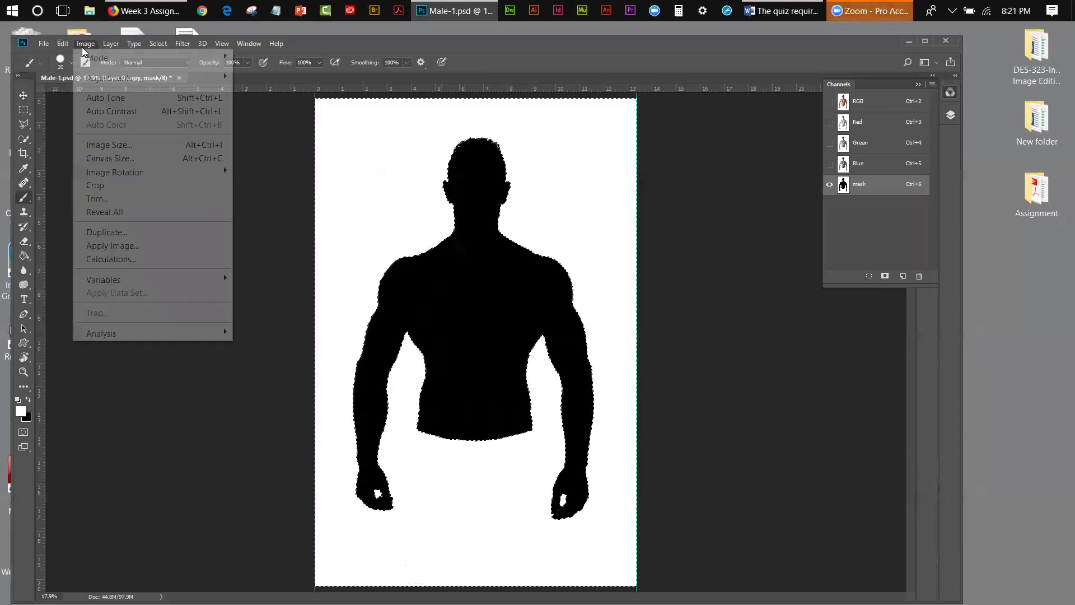
{"action": "mouse_move", "coordinate": [90, 78]}
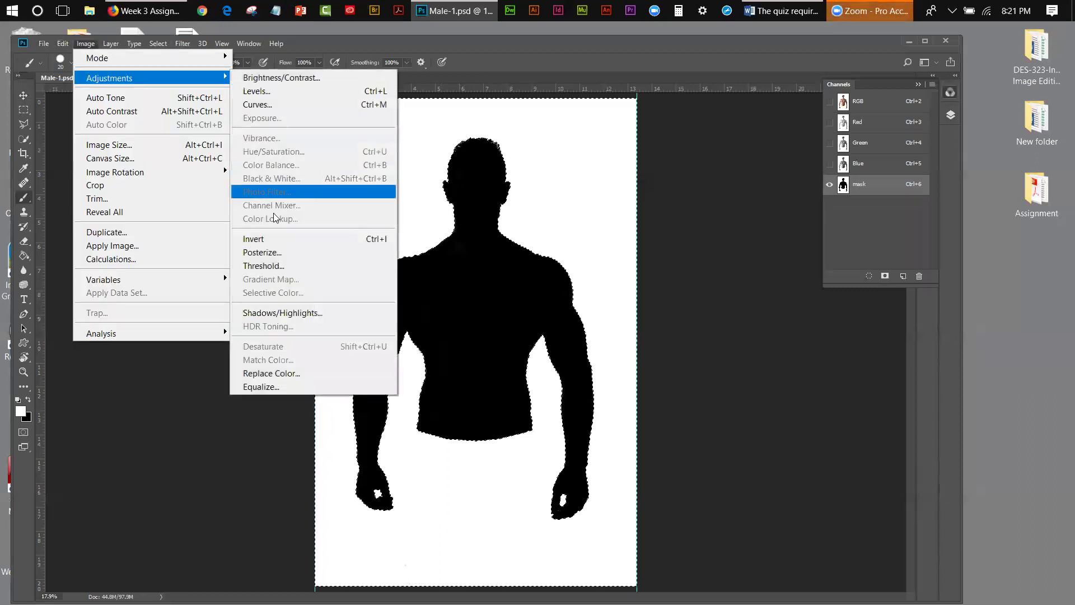
{"action": "left_click", "coordinate": [273, 239]}
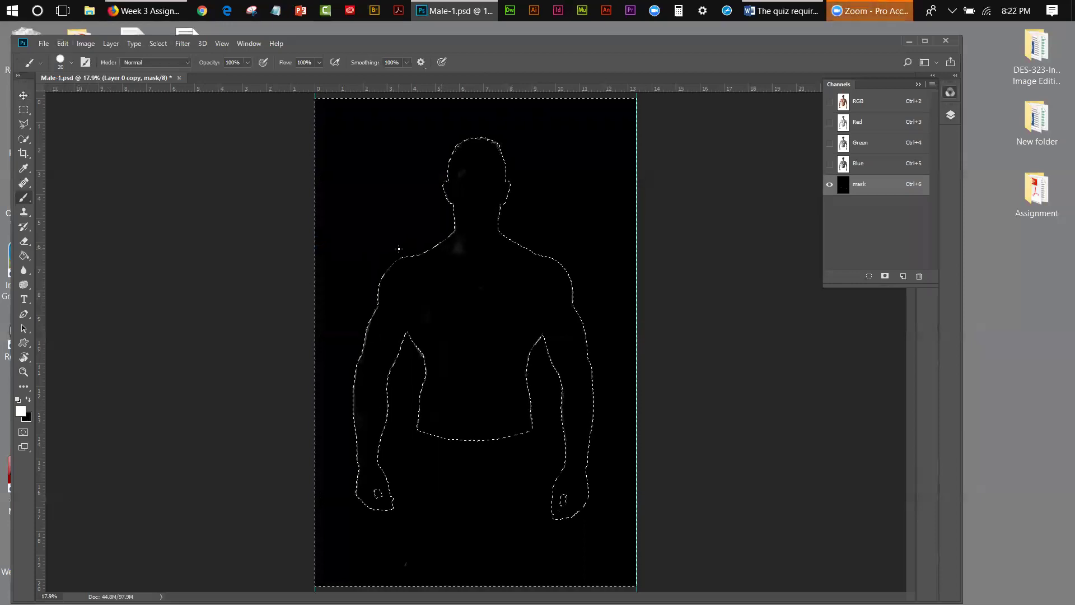
{"action": "key", "text": "ctrl+i"}
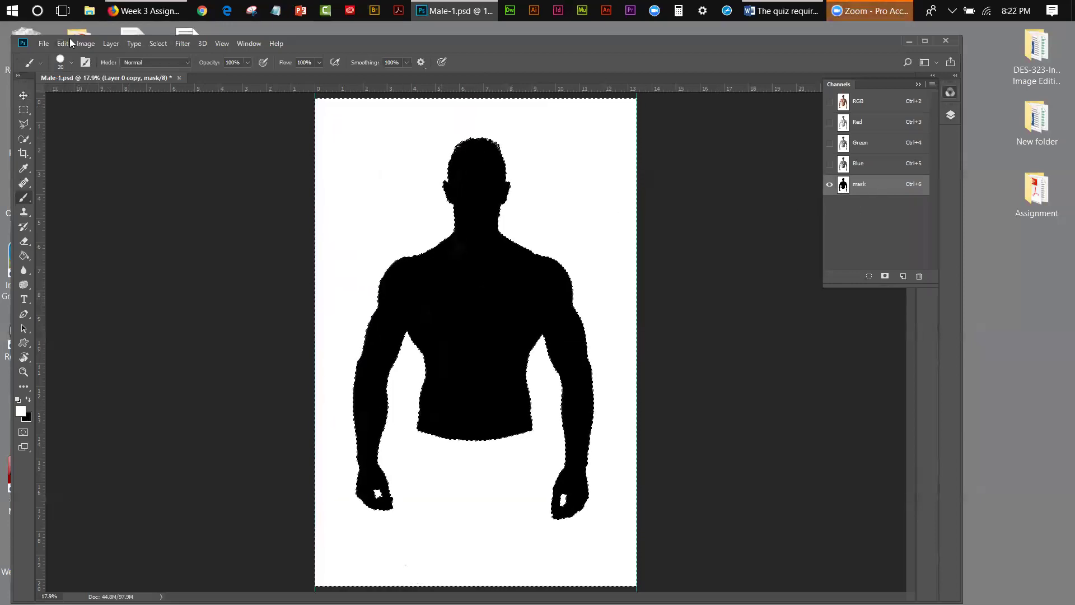
Reload the mask channel as a selection, try saving it as a new channel, and undo that
{"action": "left_click", "coordinate": [158, 44]}
{"action": "left_click", "coordinate": [168, 69]}
{"action": "left_click", "coordinate": [844, 187], "text": "ctrl"}
{"action": "left_click", "coordinate": [884, 276]}
{"action": "key", "text": "ctrl+z"}
Add a layer mask to Layer 0 copy from the selection and invert the mask so it reveals the man
{"action": "left_click", "coordinate": [950, 114]}
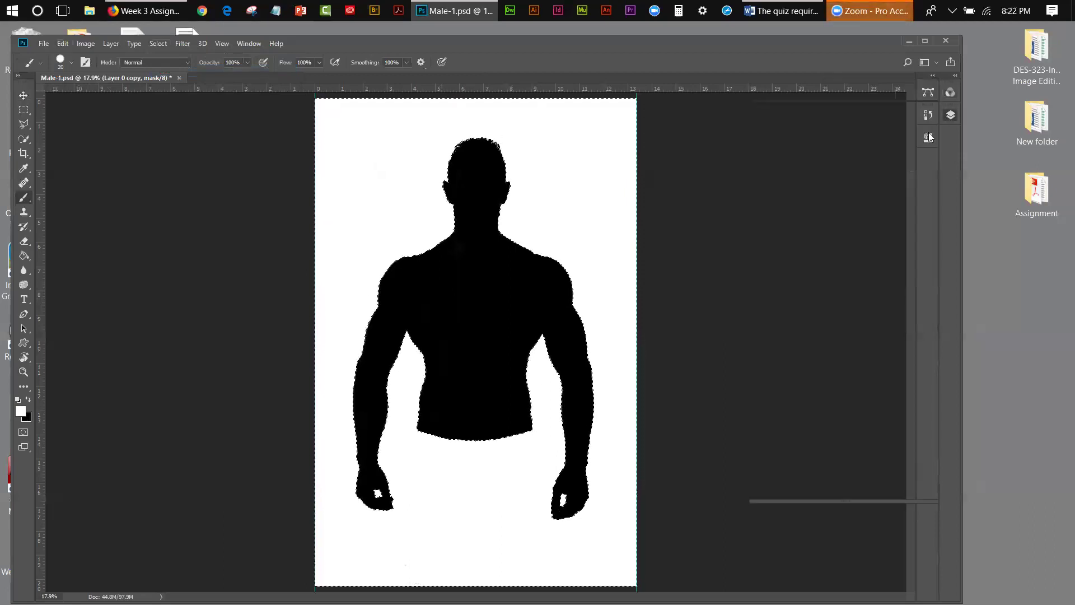
{"action": "left_click", "coordinate": [819, 186]}
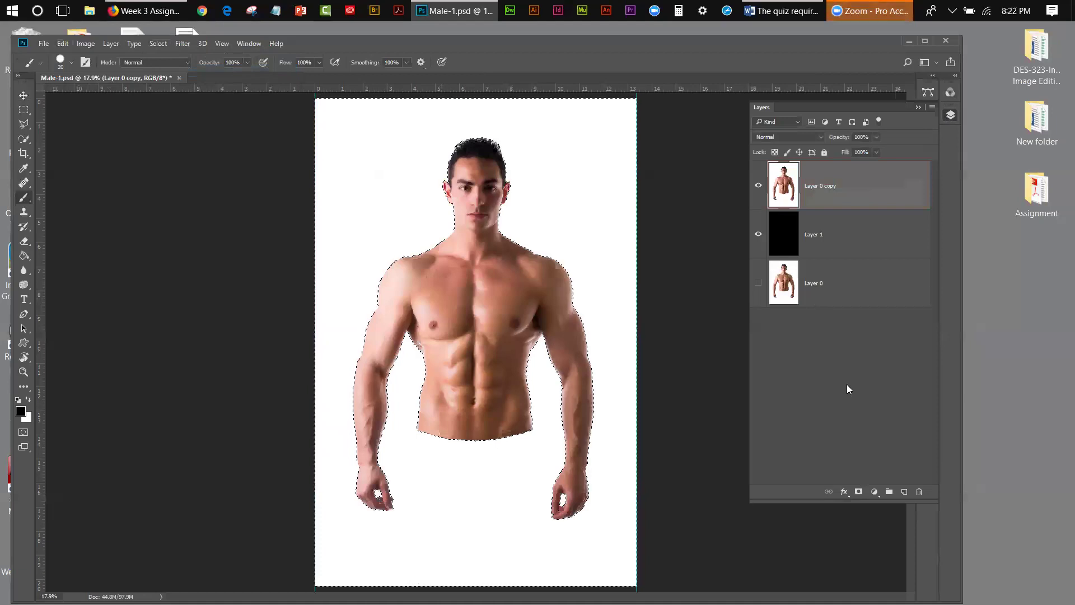
{"action": "left_click", "coordinate": [858, 492], "text": "alt"}
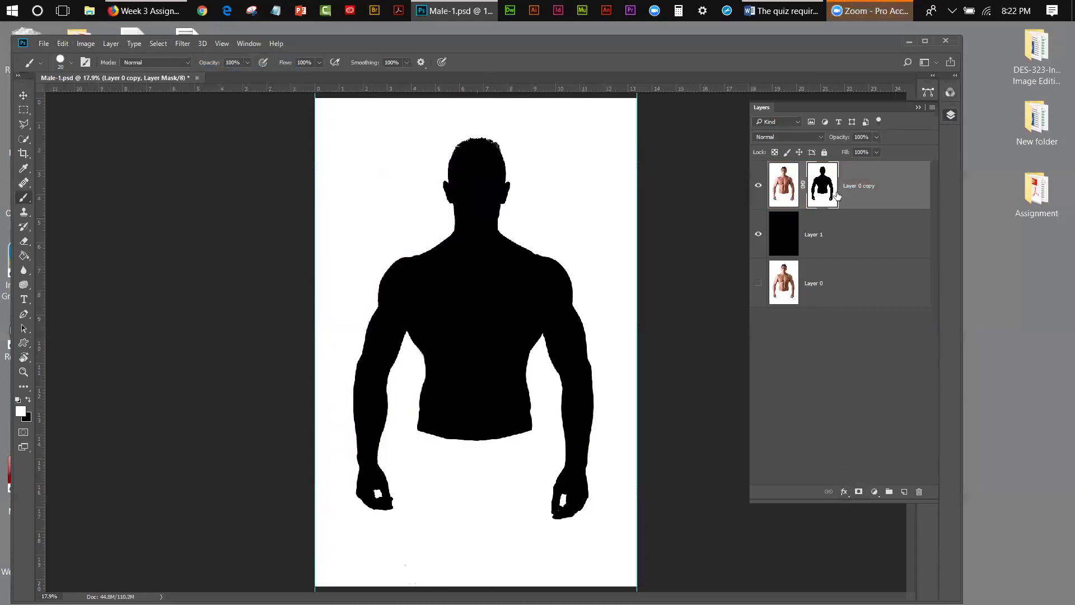
{"action": "left_click", "coordinate": [90, 45]}
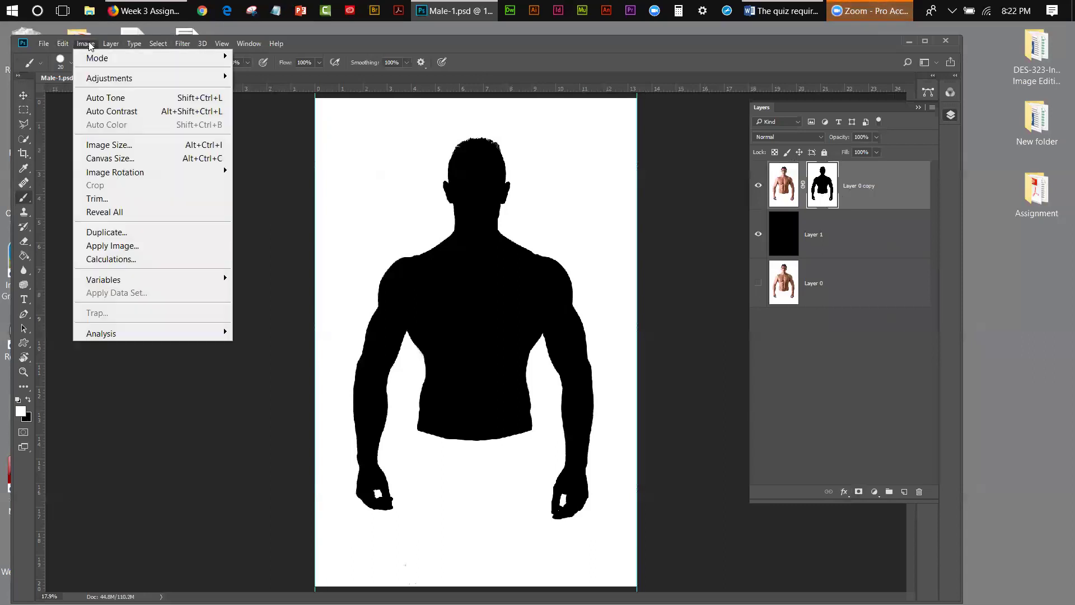
{"action": "mouse_move", "coordinate": [93, 78]}
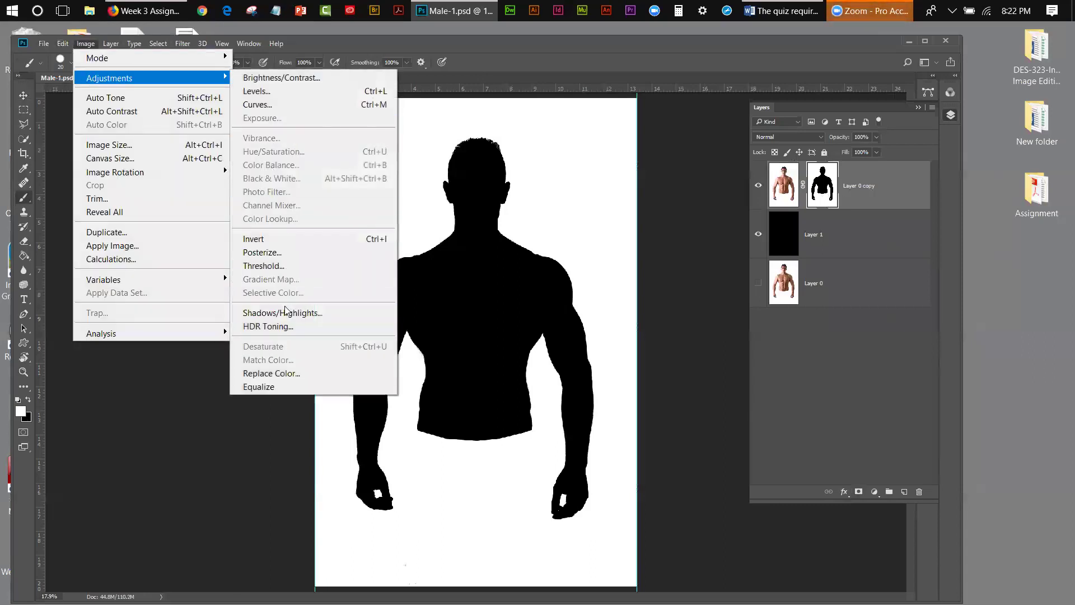
{"action": "left_click", "coordinate": [277, 239]}
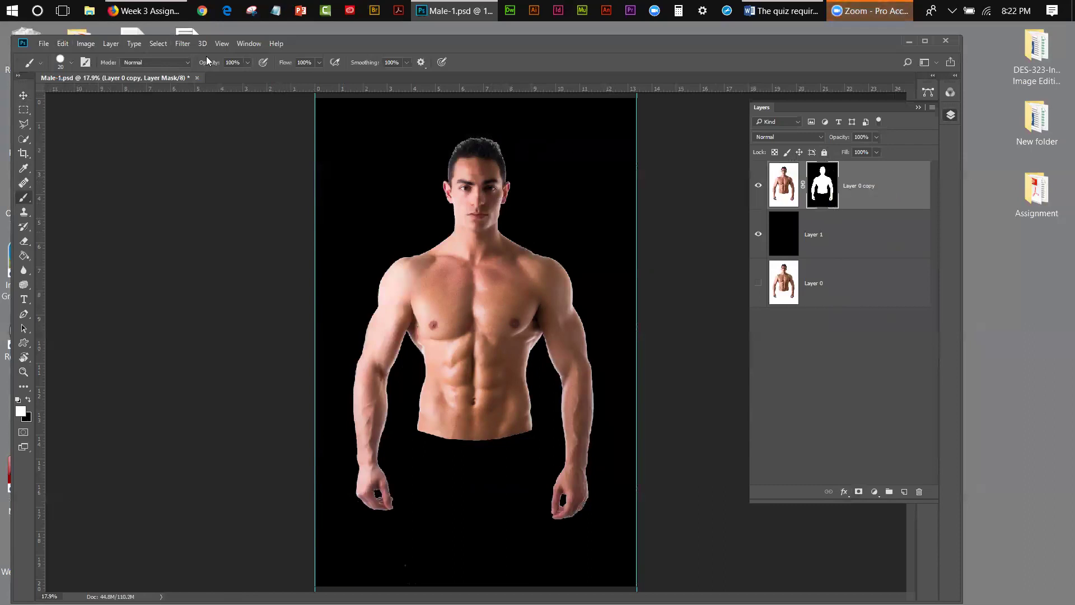
Open Select and Mask for the layer mask of Layer 0 copy, with the Refine Edge Brush active
{"action": "right_click", "coordinate": [831, 192]}
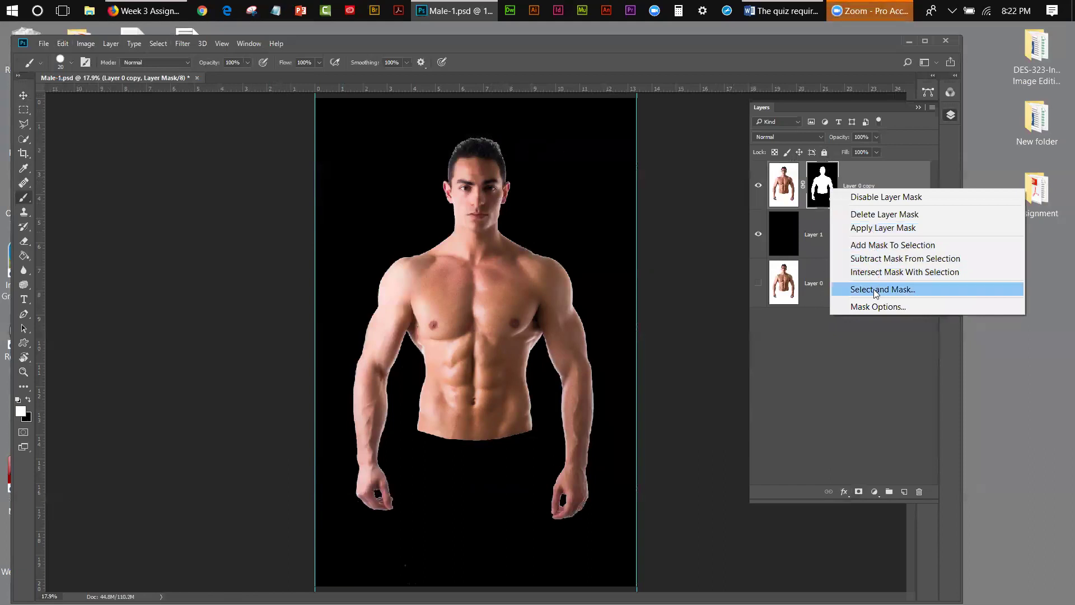
{"action": "left_click", "coordinate": [814, 179]}
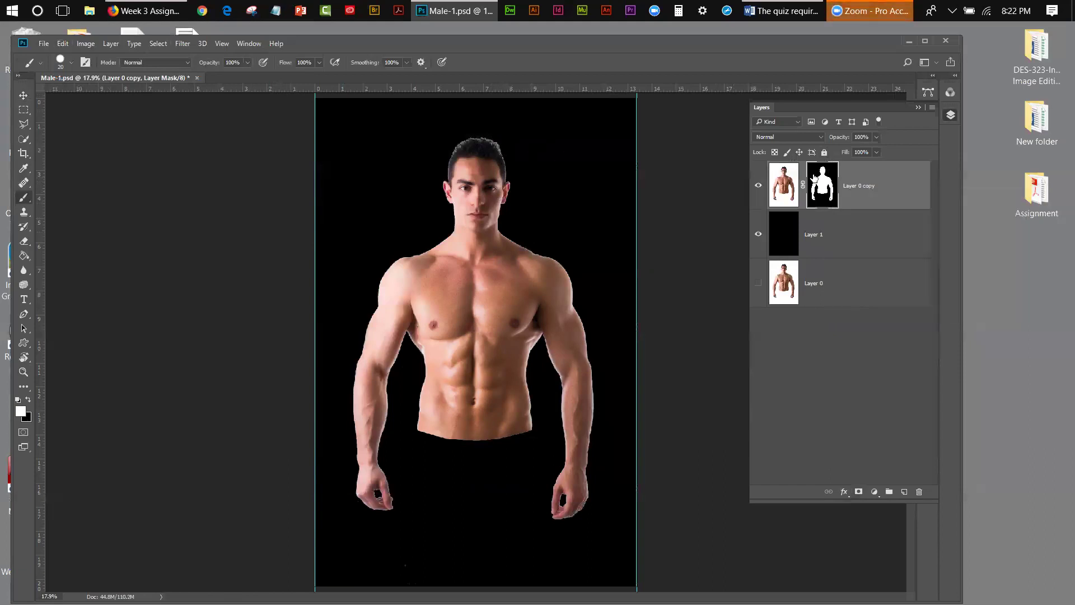
{"action": "right_click", "coordinate": [815, 178]}
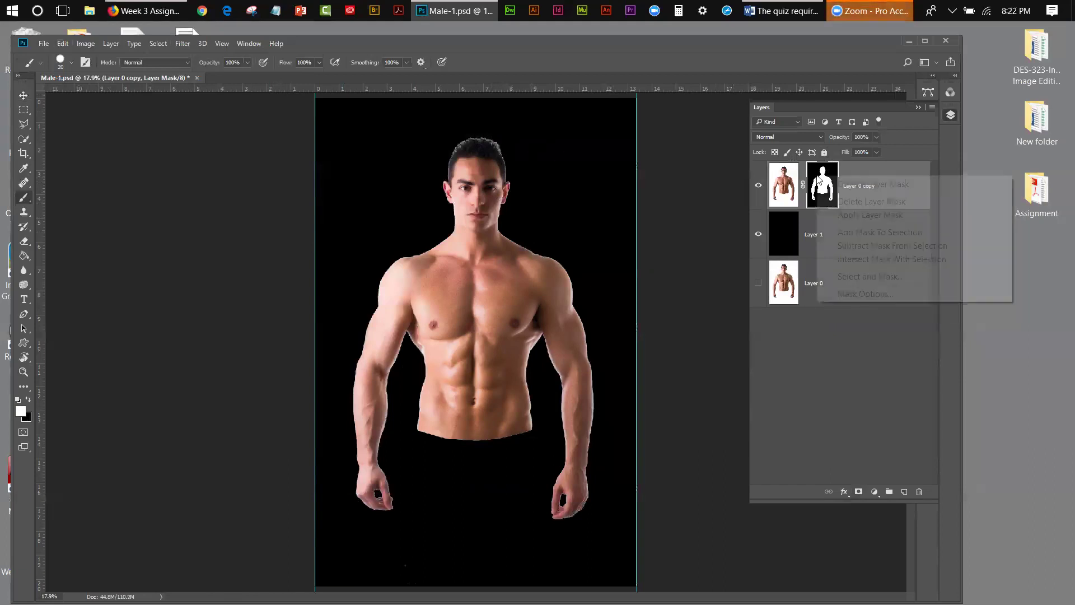
{"action": "left_click", "coordinate": [859, 278]}
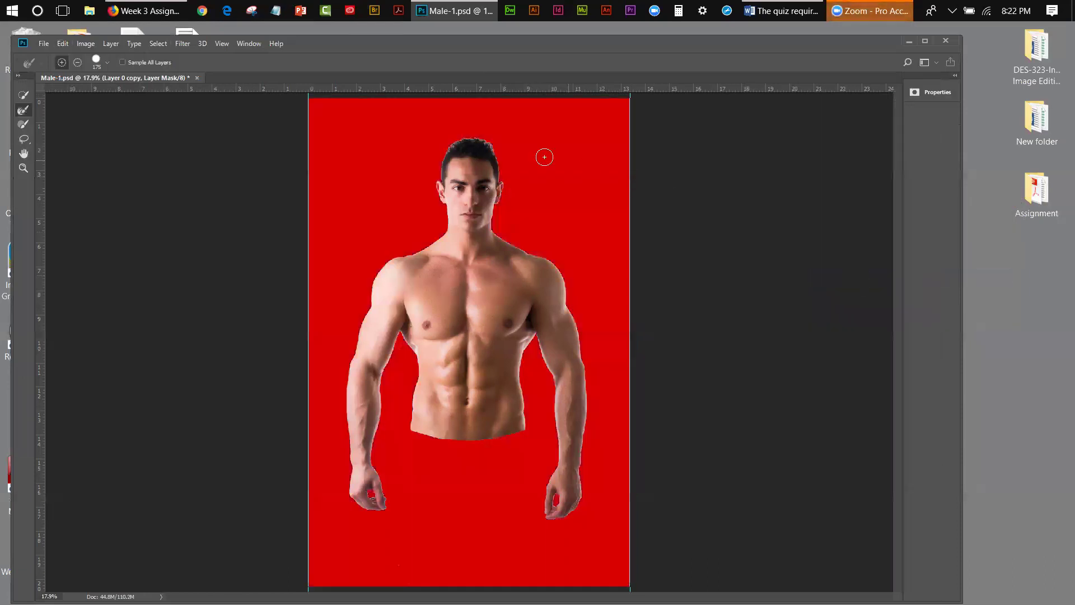
{"action": "left_click", "coordinate": [21, 112]}
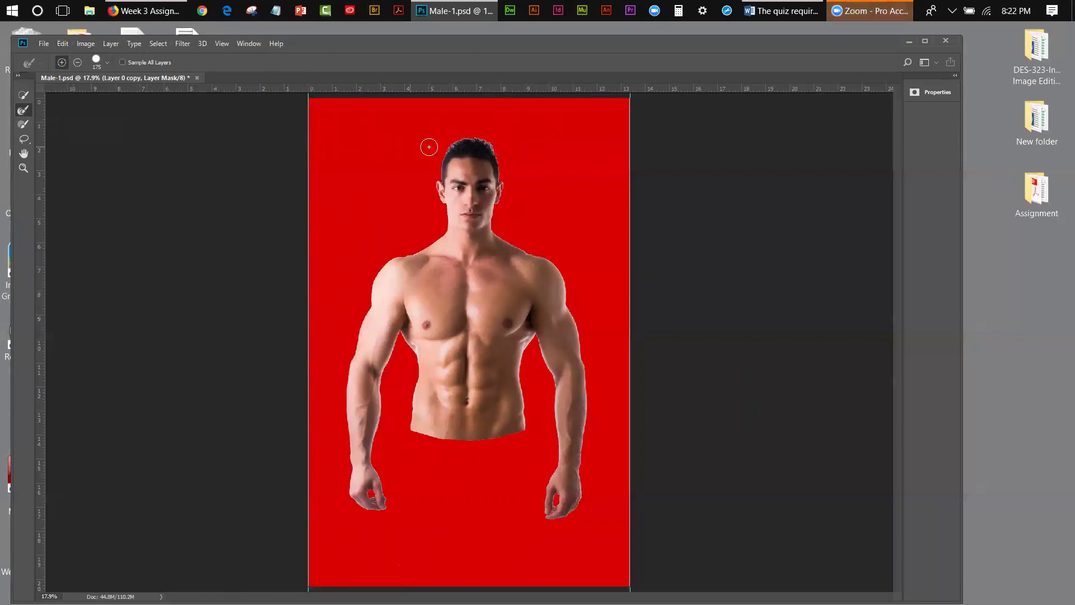
Refine the mask along the man's hair with the Refine Edge Brush, after trying and undoing a regular brush stroke beside it
{"action": "left_click", "coordinate": [23, 168]}
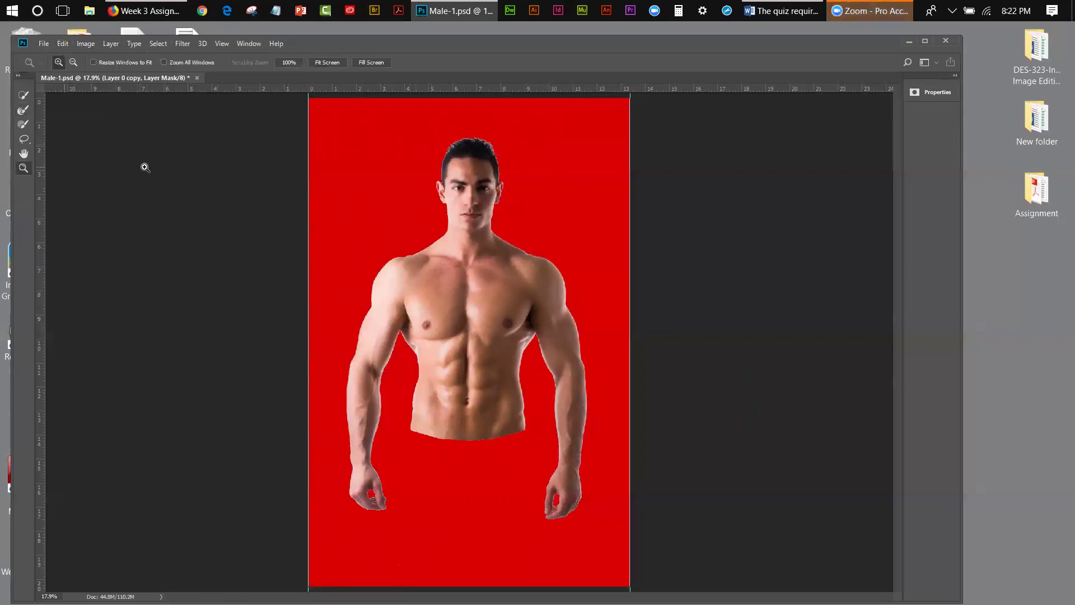
{"action": "left_click", "coordinate": [482, 183]}
{"action": "left_click", "coordinate": [482, 183]}
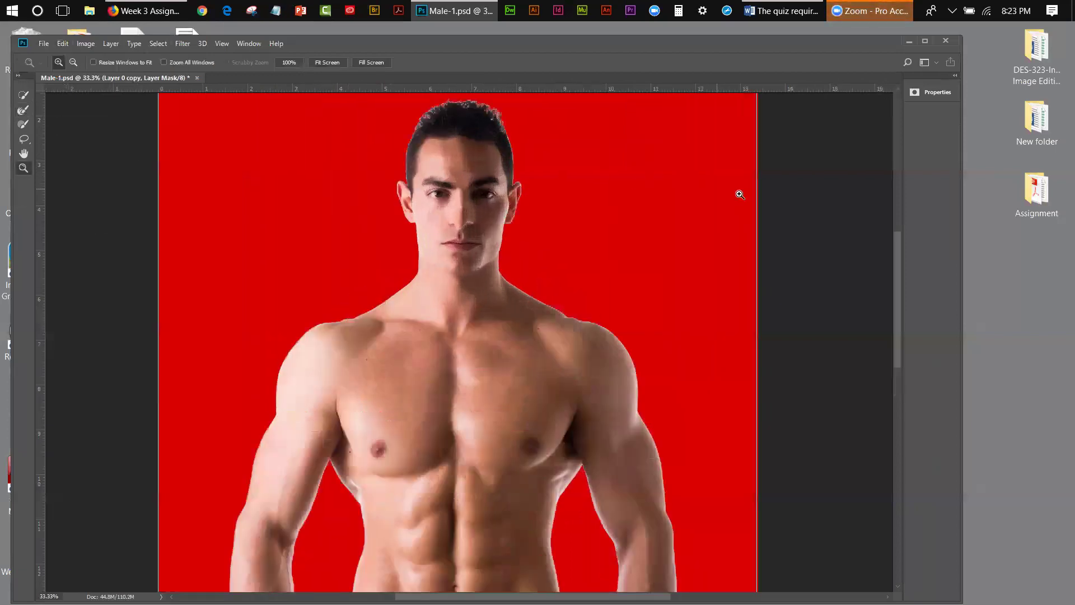
{"action": "left_click_drag", "start_coordinate": [899, 261], "coordinate": [897, 224]}
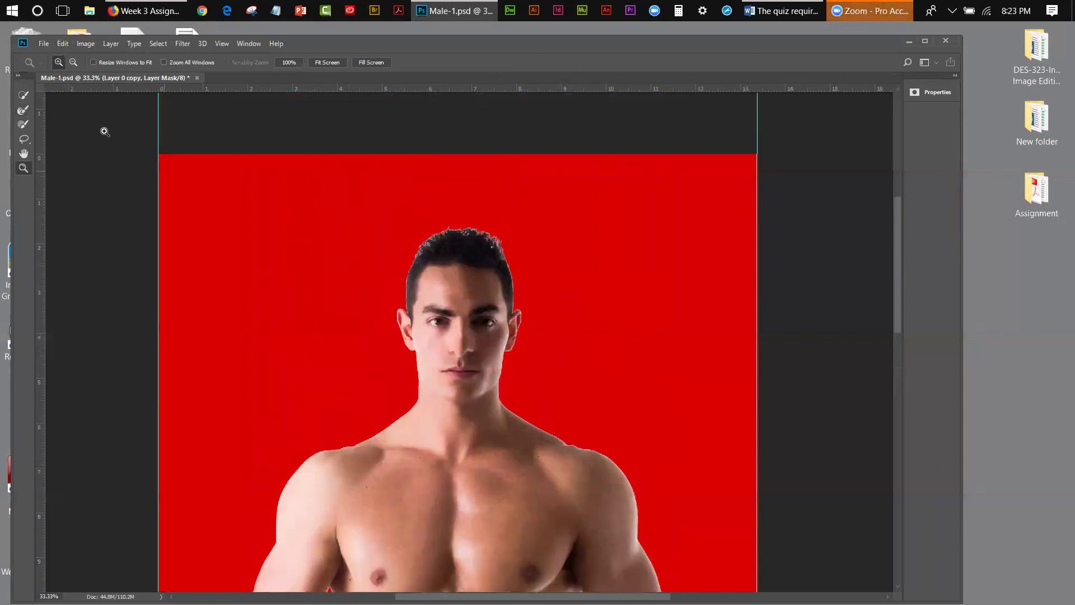
{"action": "left_click", "coordinate": [22, 126]}
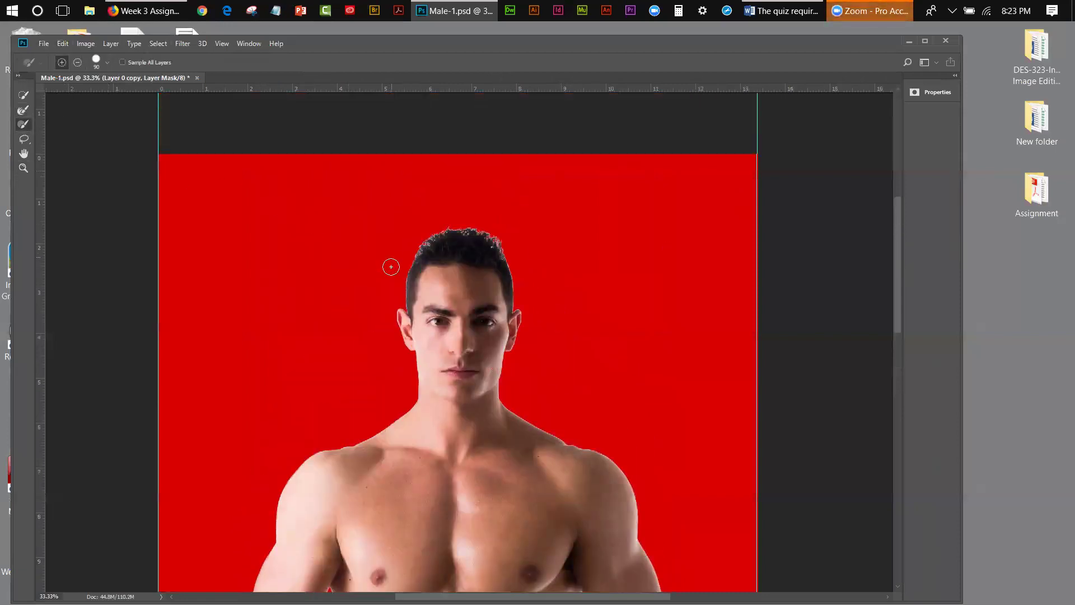
{"action": "mouse_move", "coordinate": [401, 259]}
{"action": "left_mouse_down"}
{"action": "mouse_move", "coordinate": [408, 243]}
{"action": "mouse_move", "coordinate": [400, 250]}
{"action": "left_mouse_up"}
{"action": "key", "text": "ctrl+z"}
{"action": "left_click", "coordinate": [23, 111]}
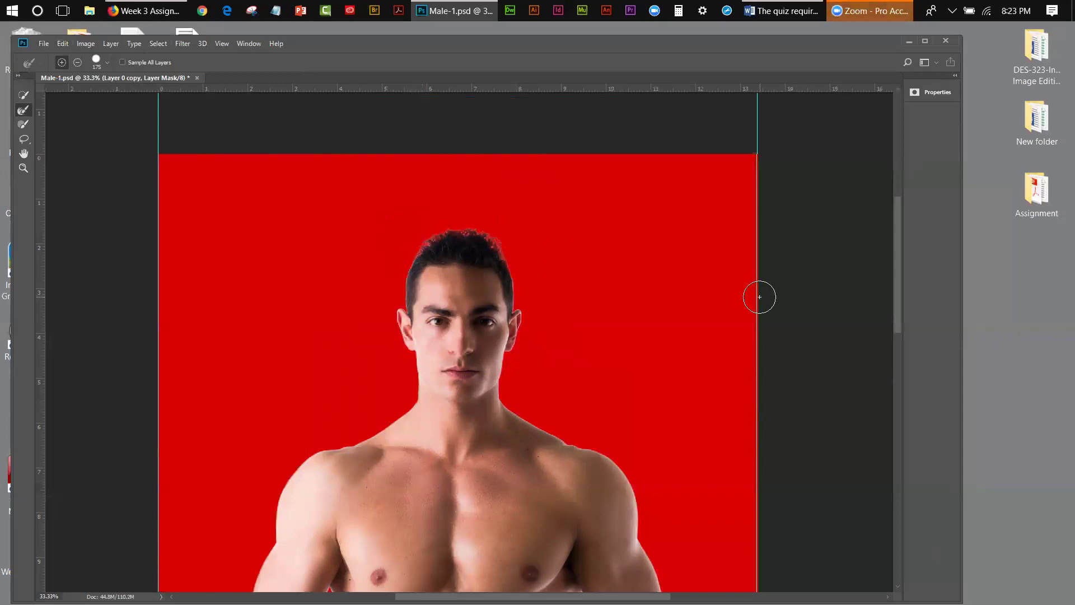
Set the mask's edge detection Radius to 2 px and Smooth to 15
{"action": "left_click_drag", "start_coordinate": [898, 243], "coordinate": [901, 295]}
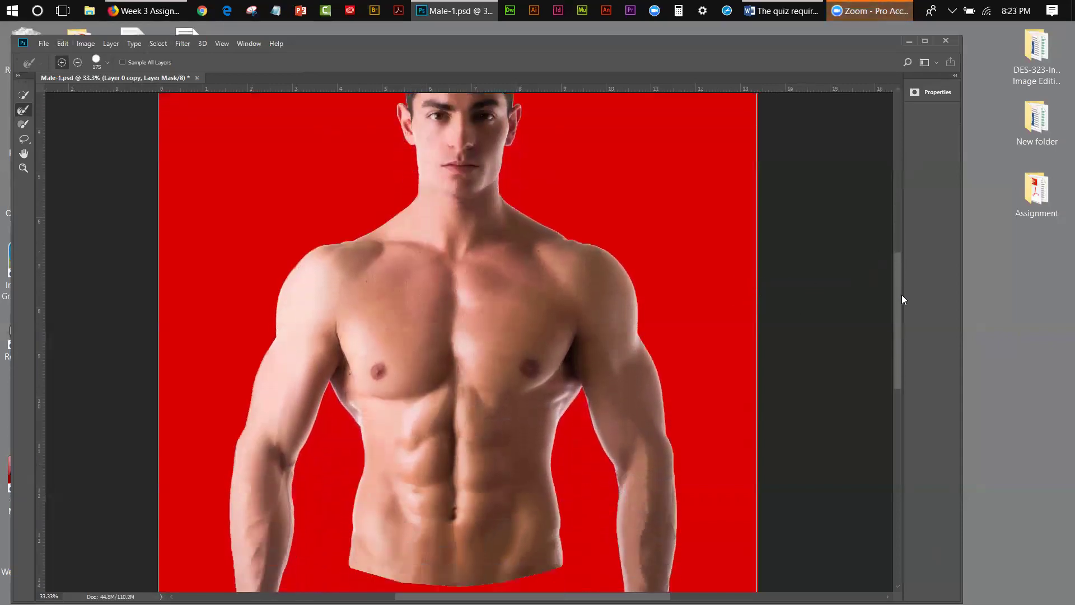
{"action": "left_click", "coordinate": [935, 94]}
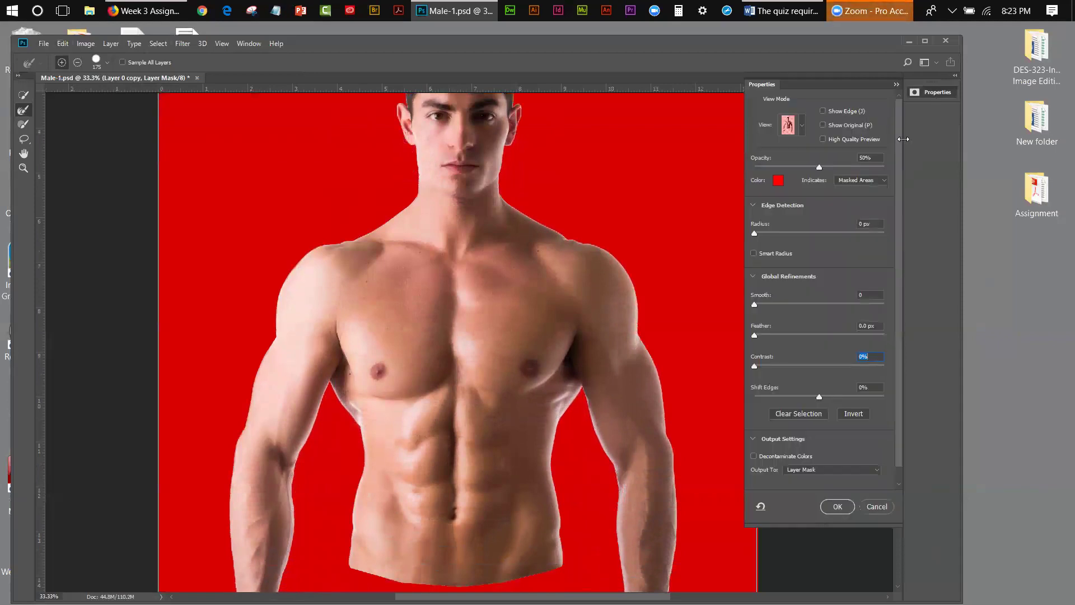
{"action": "left_click", "coordinate": [755, 234]}
{"action": "left_click_drag", "start_coordinate": [764, 233], "coordinate": [765, 233]}
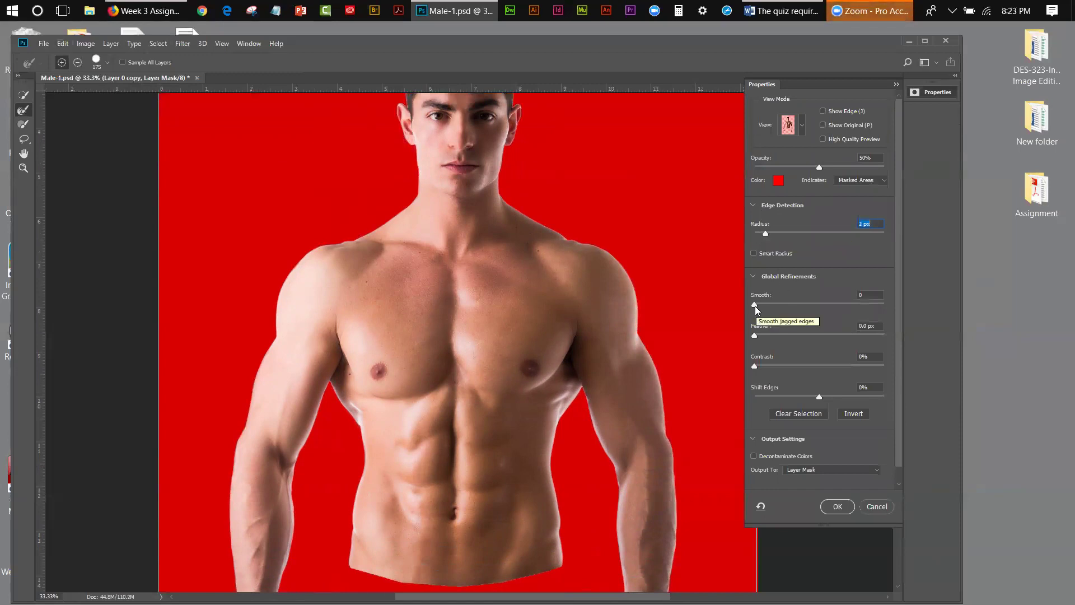
{"action": "left_click_drag", "start_coordinate": [755, 306], "coordinate": [771, 304]}
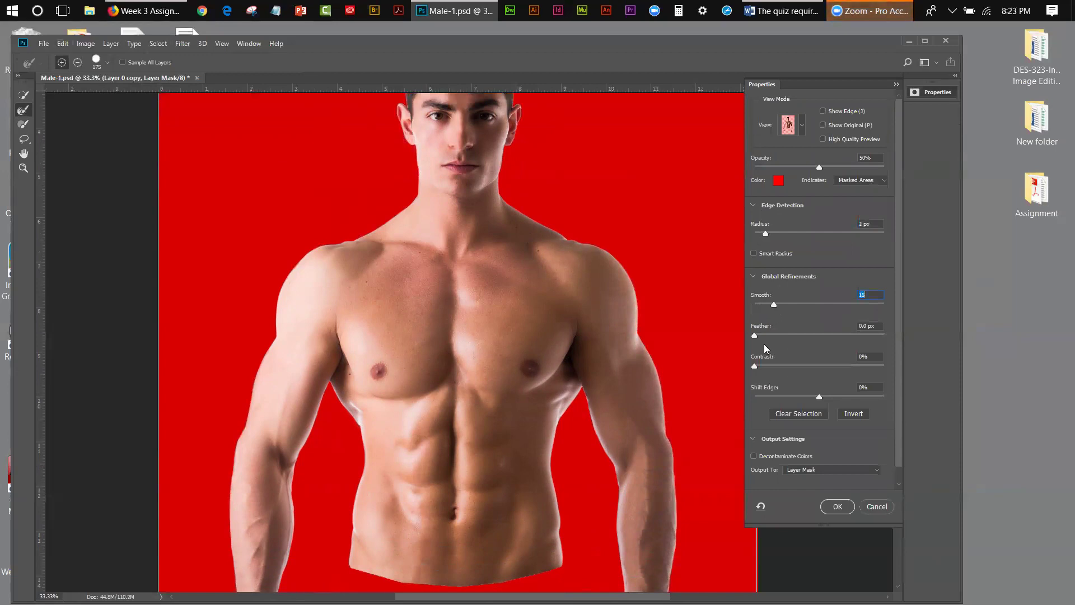
Set Feather to 2.4 px, Contrast to 7% and Shift Edge to -16%, and output with Decontaminate Colors to a new layer with layer mask
{"action": "left_click_drag", "start_coordinate": [755, 336], "coordinate": [758, 336]}
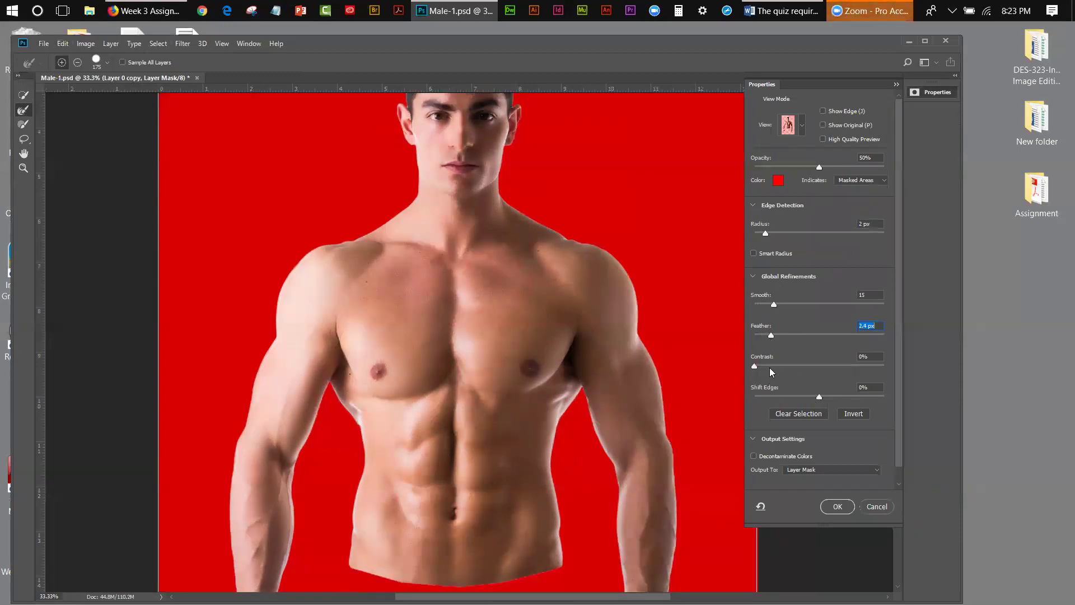
{"action": "left_click_drag", "start_coordinate": [755, 364], "coordinate": [760, 365]}
{"action": "left_click_drag", "start_coordinate": [818, 397], "coordinate": [811, 398]}
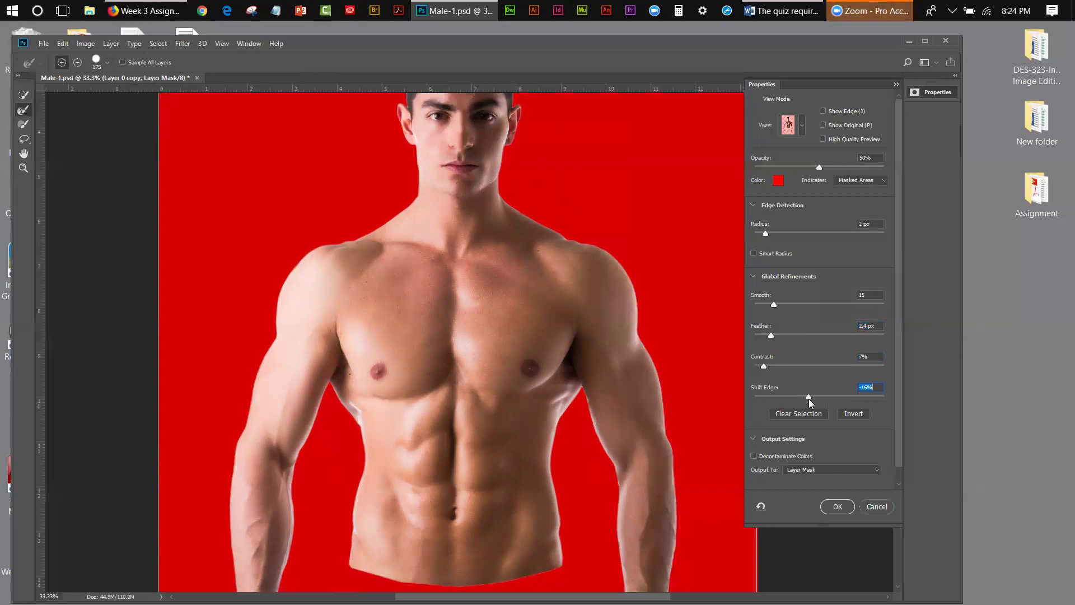
{"action": "left_click", "coordinate": [754, 456]}
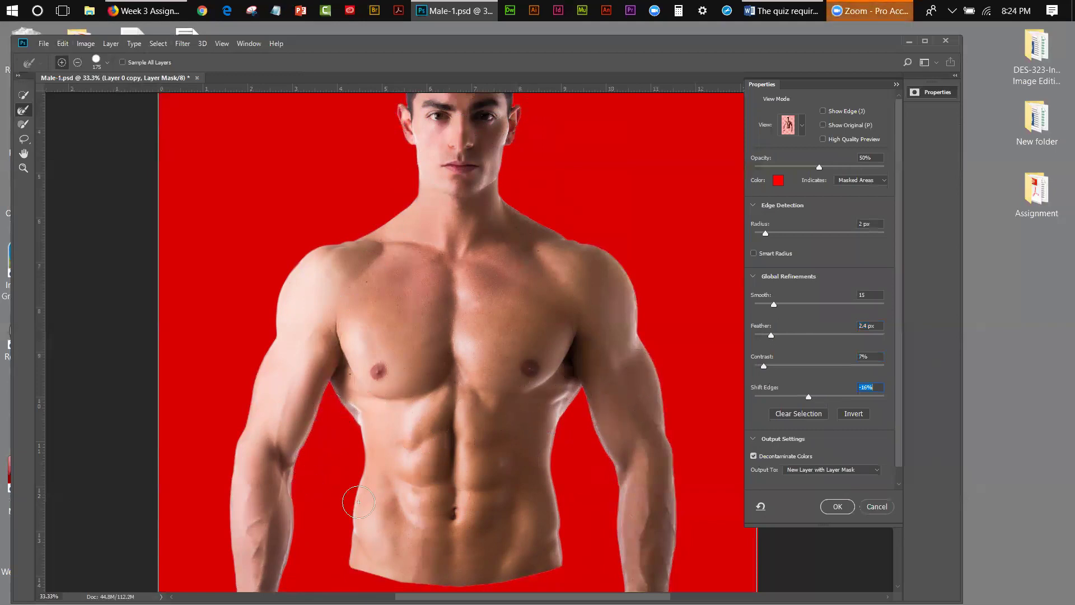
{"action": "left_click", "coordinate": [836, 506]}
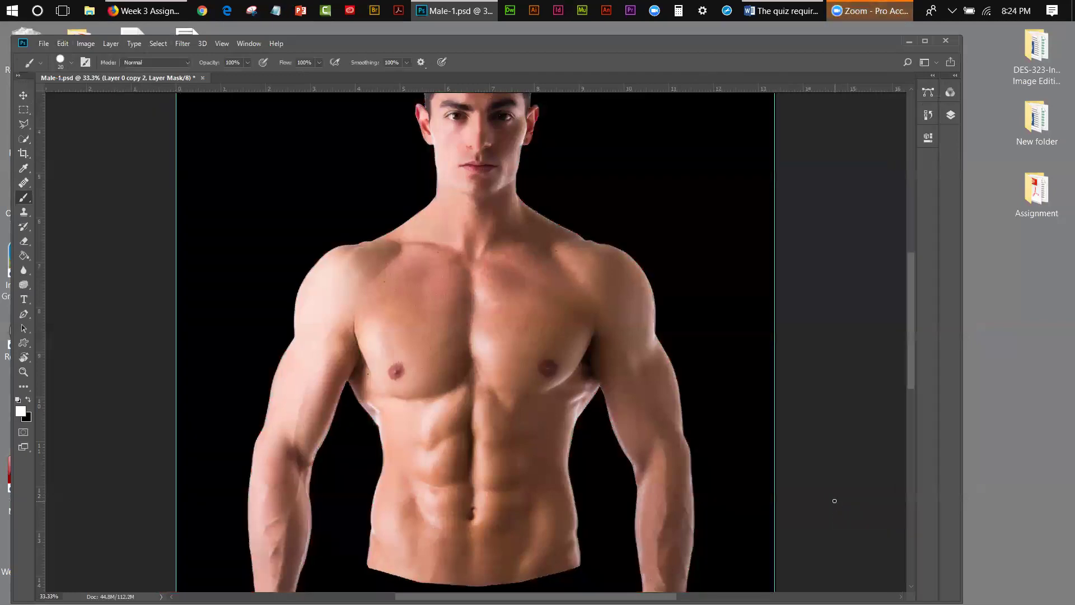
Examine the refined edges around the man's head, arms and torso against the black background, including at 25% zoom
{"action": "left_click_drag", "start_coordinate": [908, 275], "coordinate": [911, 254]}
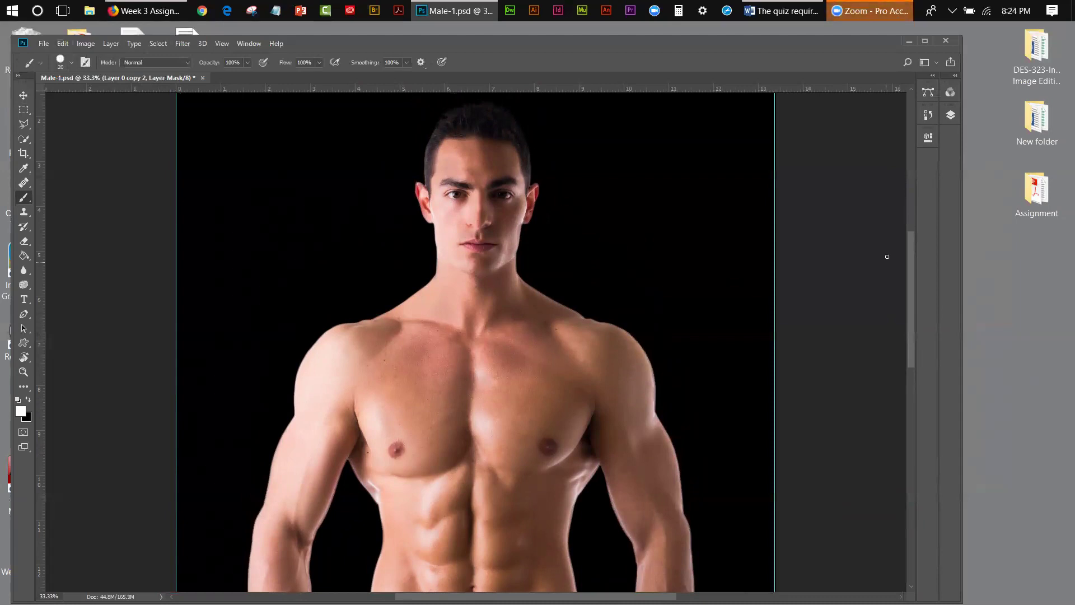
{"action": "left_click_drag", "start_coordinate": [911, 238], "coordinate": [909, 269]}
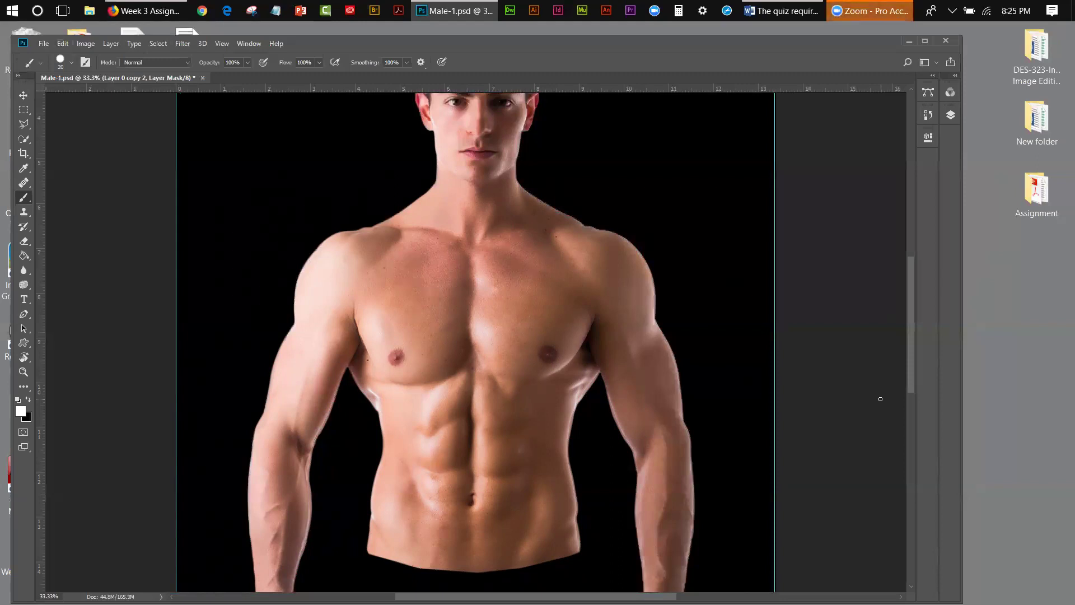
{"action": "left_click", "coordinate": [219, 43]}
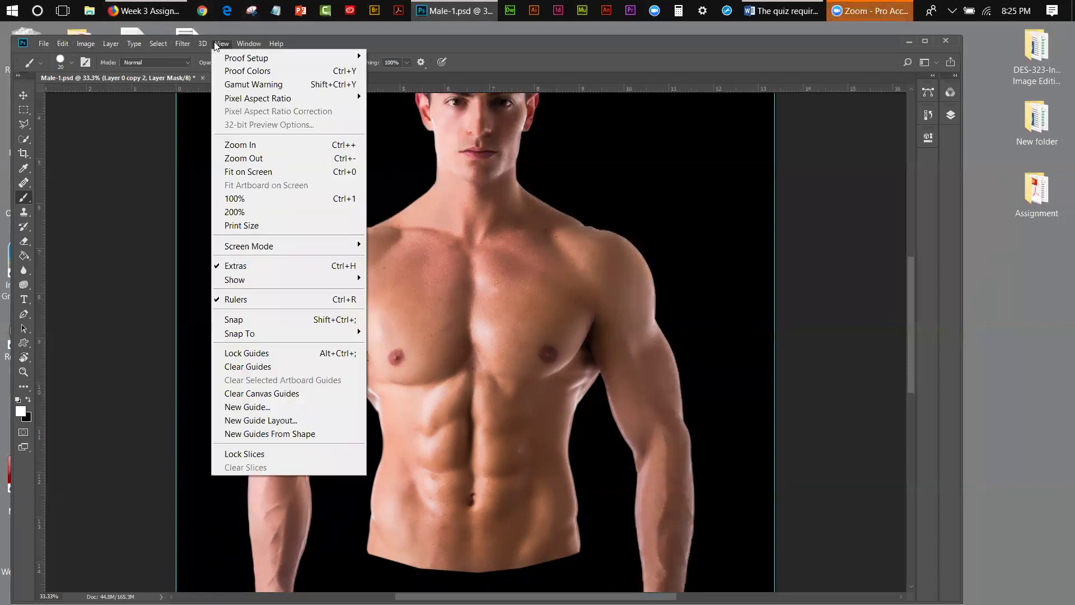
{"action": "left_click", "coordinate": [228, 160]}
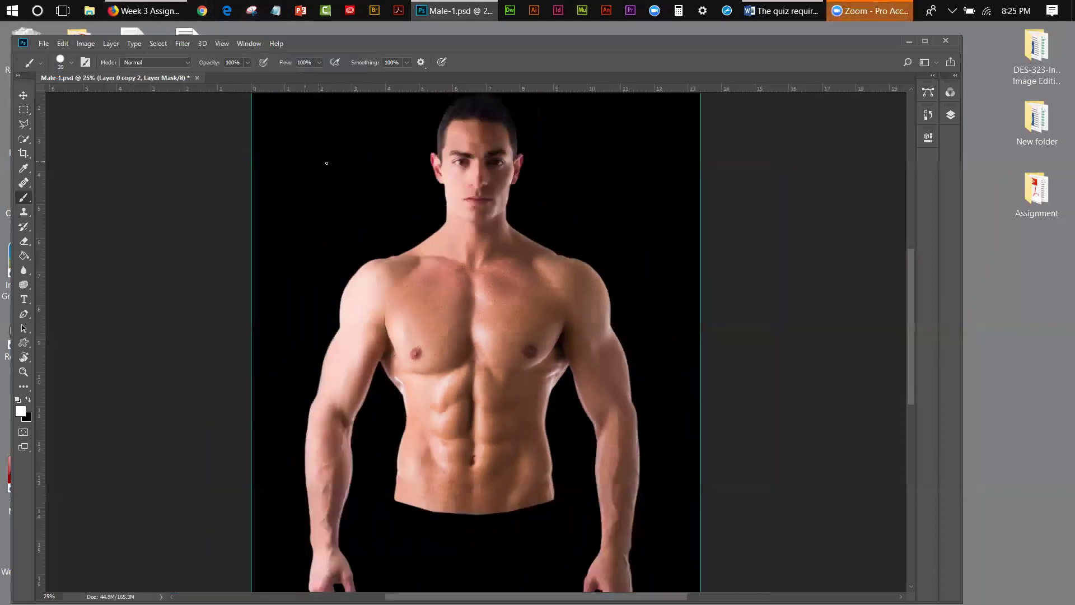
{"action": "scroll", "coordinate": [903, 259], "scroll_direction": "up", "scroll_amount": 3}
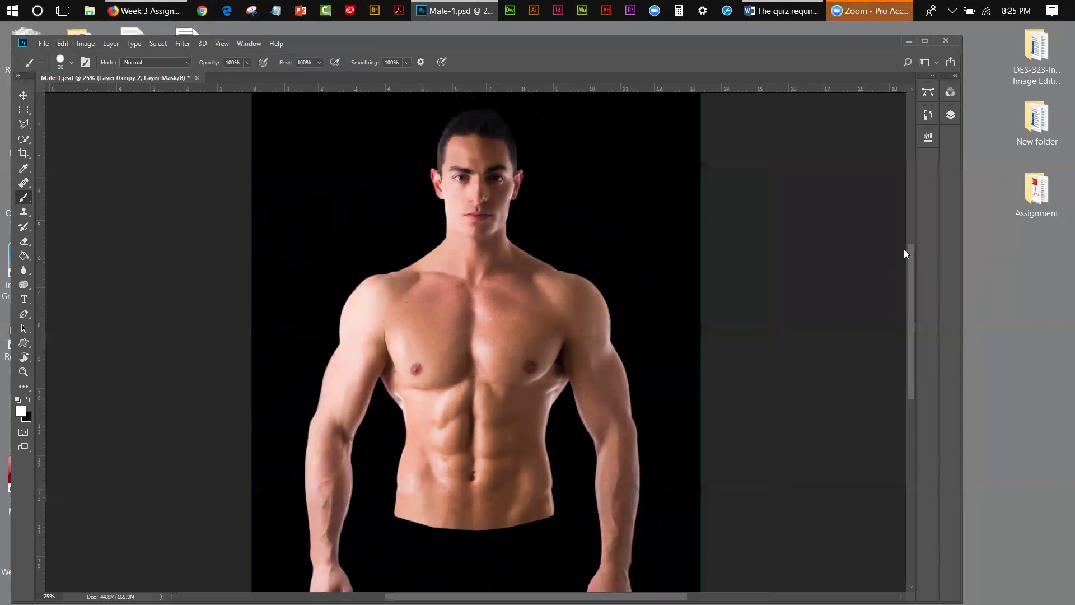
{"action": "scroll", "coordinate": [902, 255], "scroll_direction": "down", "scroll_amount": 1}
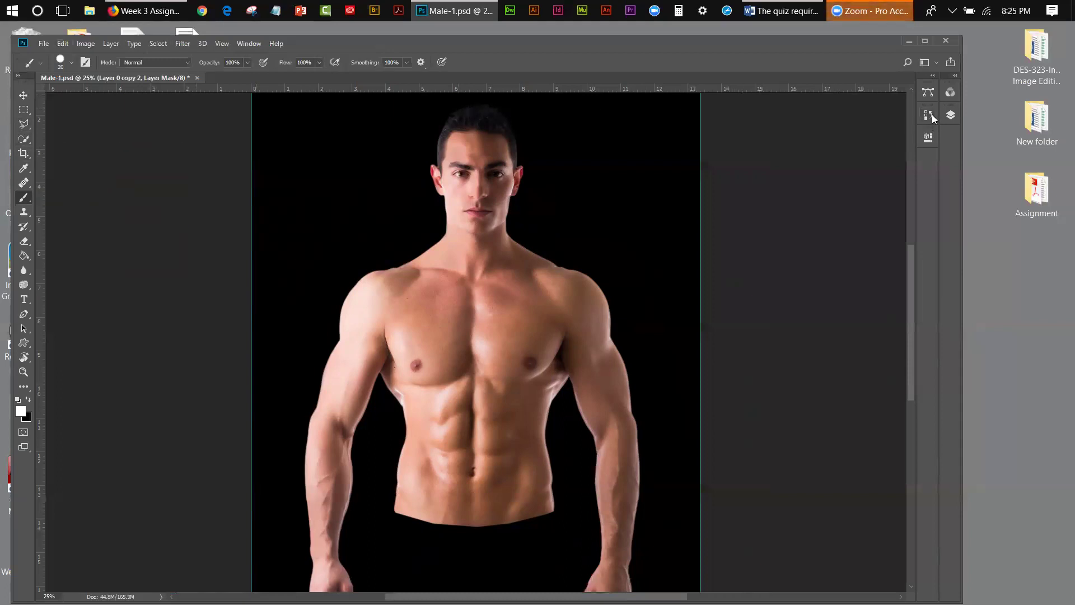
Delete the mask alpha channel
{"action": "left_click", "coordinate": [945, 91]}
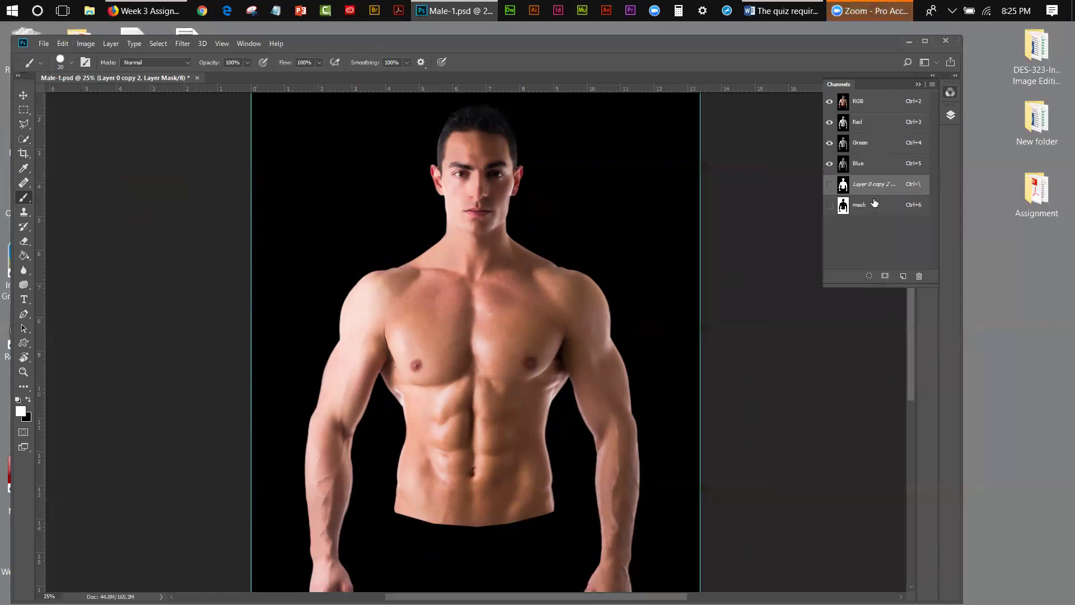
{"action": "left_click_drag", "start_coordinate": [874, 203], "coordinate": [919, 276]}
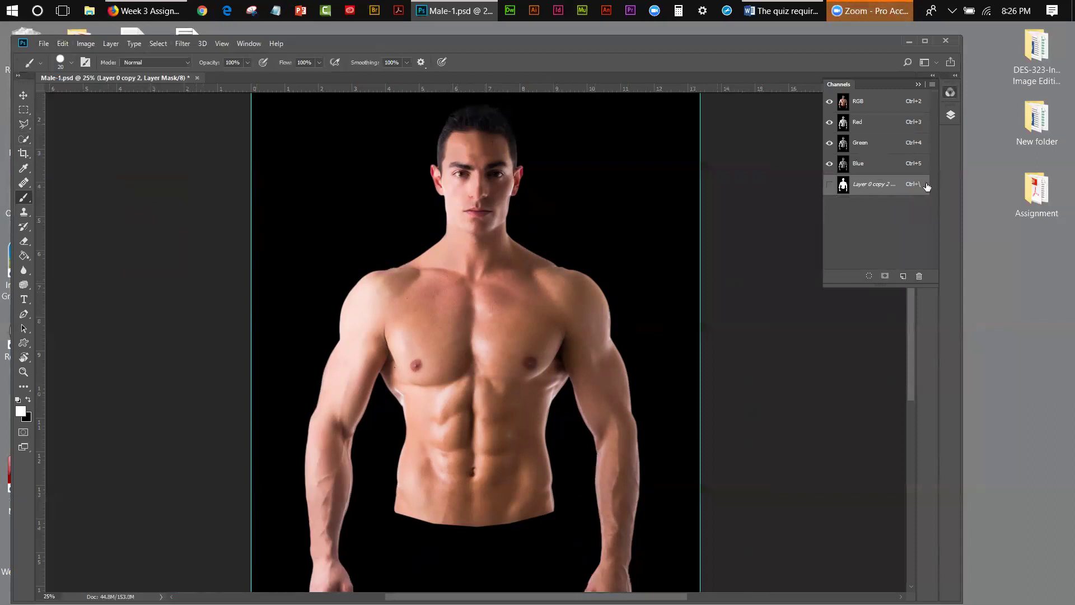
{"action": "left_click", "coordinate": [918, 84]}
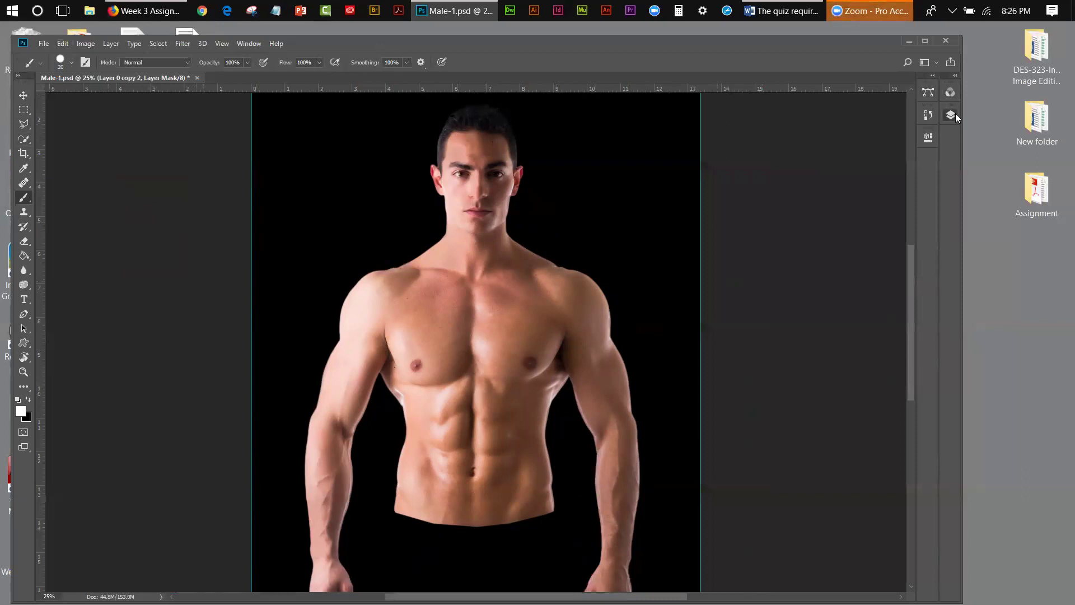
Select the black Layer 1 and set the foreground color to bright red
{"action": "left_click", "coordinate": [951, 114]}
{"action": "left_click", "coordinate": [784, 301]}
{"action": "double_click", "coordinate": [784, 301]}
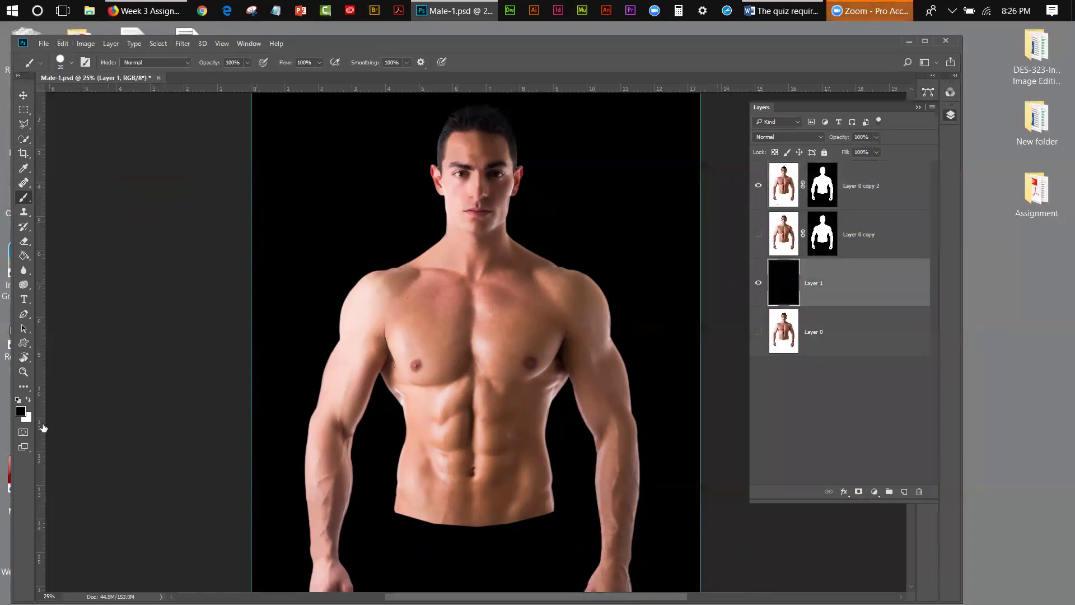
{"action": "left_click", "coordinate": [963, 230]}
{"action": "left_click", "coordinate": [23, 411]}
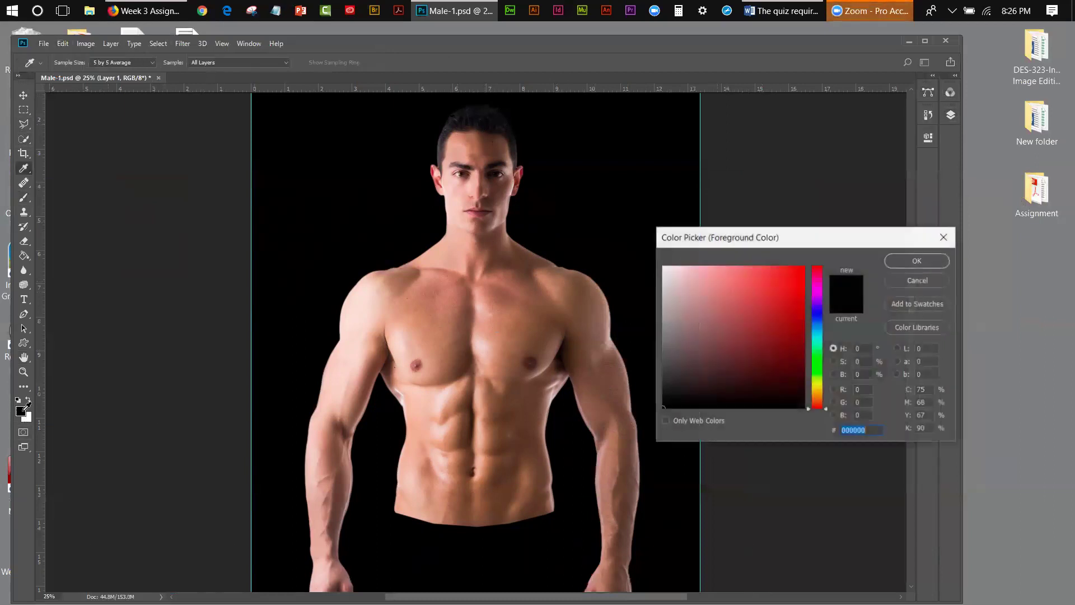
{"action": "left_click", "coordinate": [802, 267]}
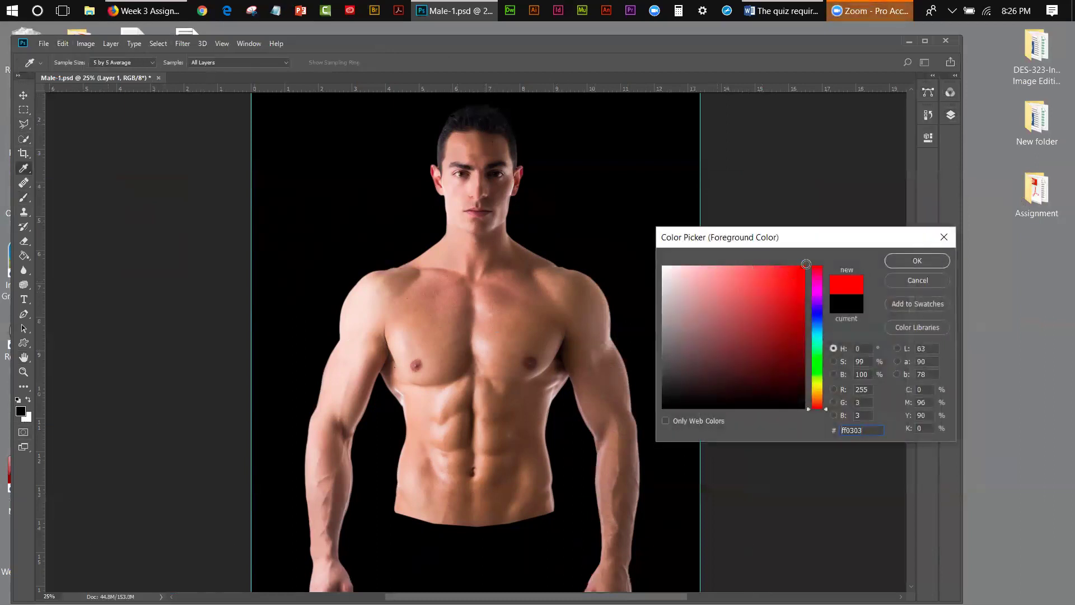
{"action": "left_click", "coordinate": [904, 258]}
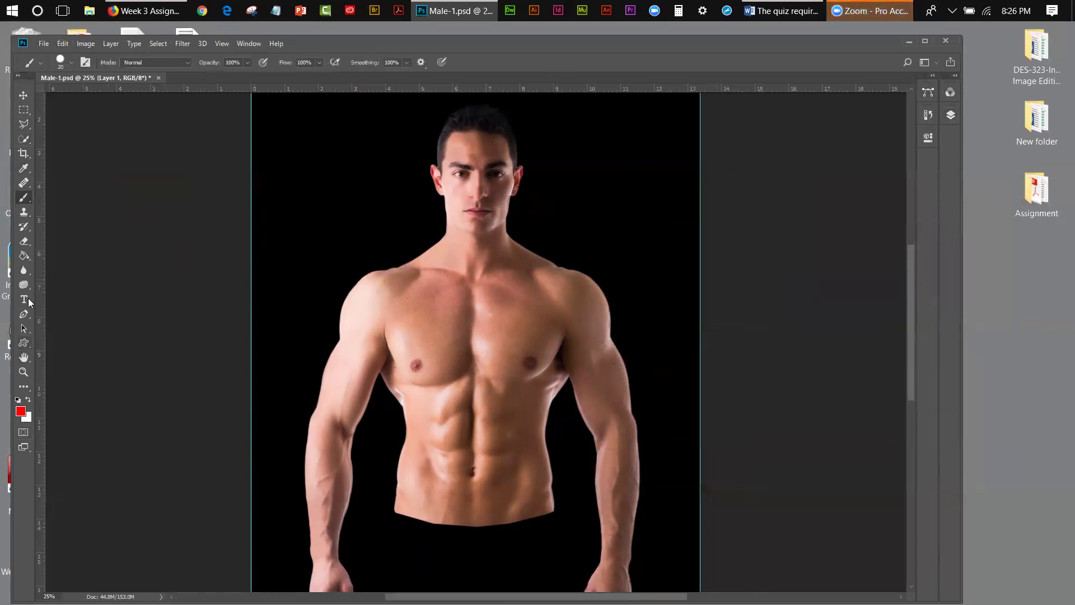
Fill Layer 1 behind the man with the red foreground color using the Paint Bucket
{"action": "left_click", "coordinate": [949, 116]}
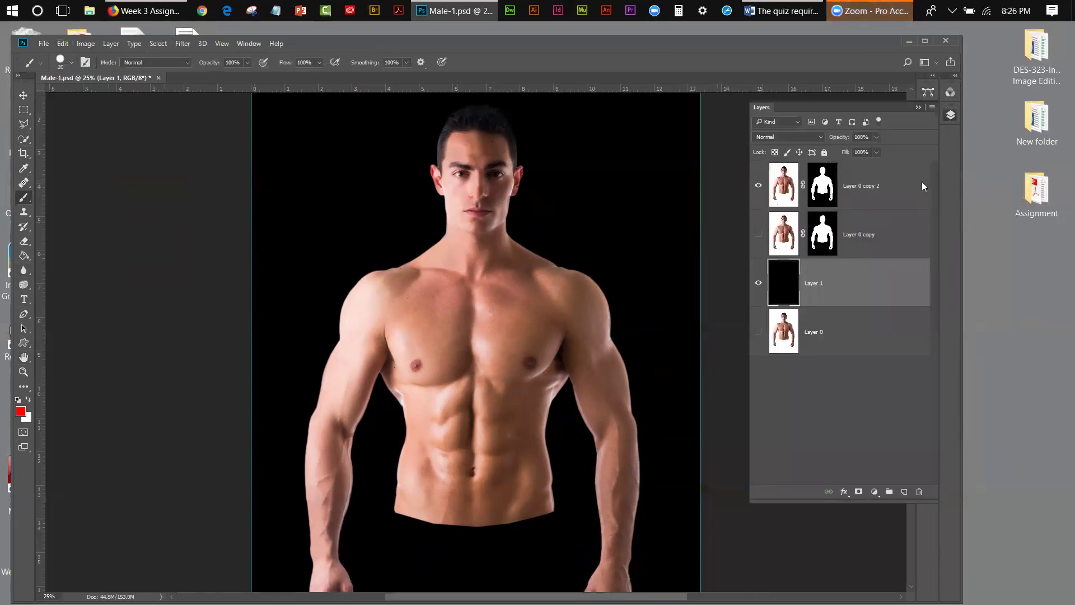
{"action": "left_click", "coordinate": [25, 256]}
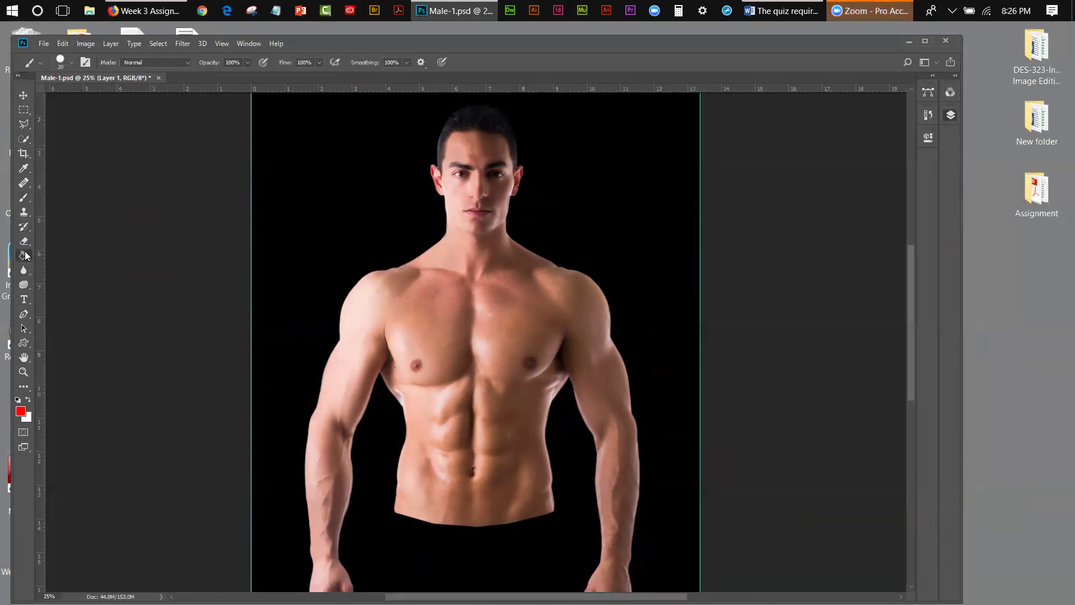
{"action": "left_click", "coordinate": [310, 195]}
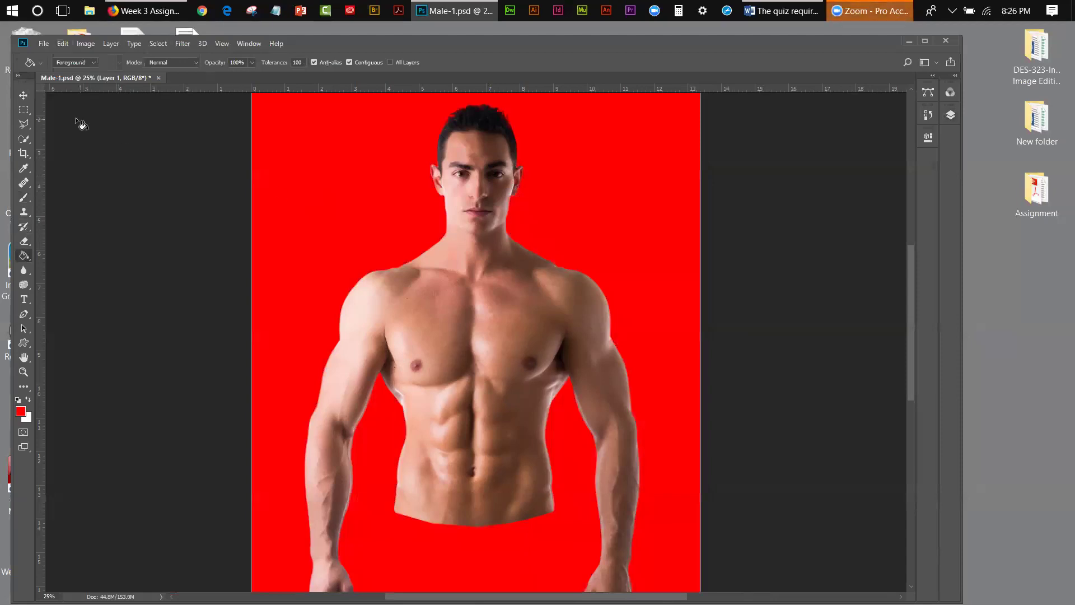
{"action": "left_click", "coordinate": [23, 95]}
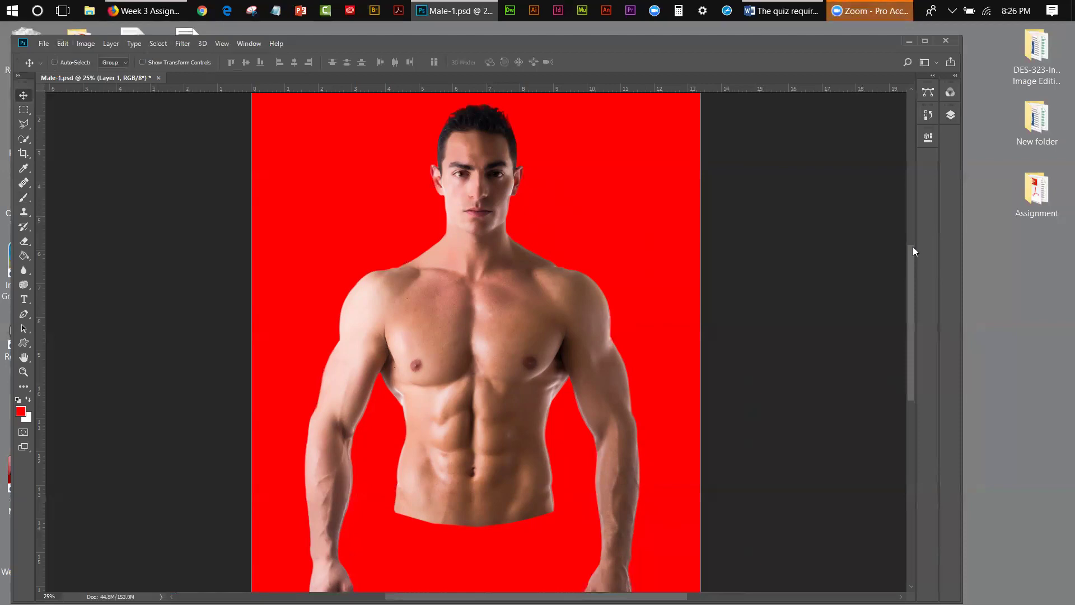
Open the JPEG photo ThinkstockPhotos-497285299 from the save folder
{"action": "left_click", "coordinate": [39, 43]}
{"action": "left_click", "coordinate": [61, 71]}
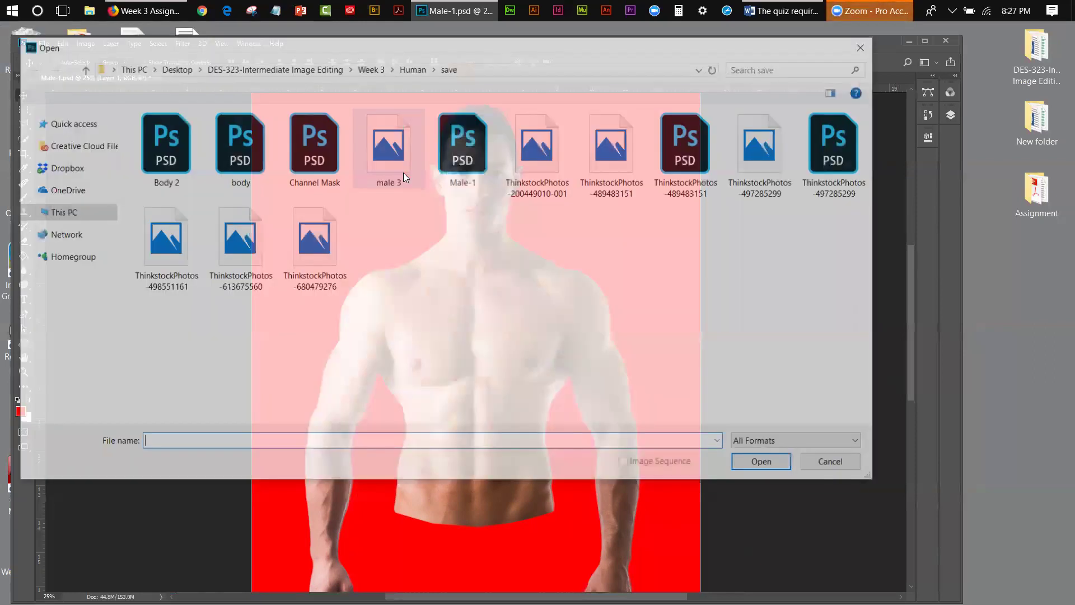
{"action": "double_click", "coordinate": [757, 160]}
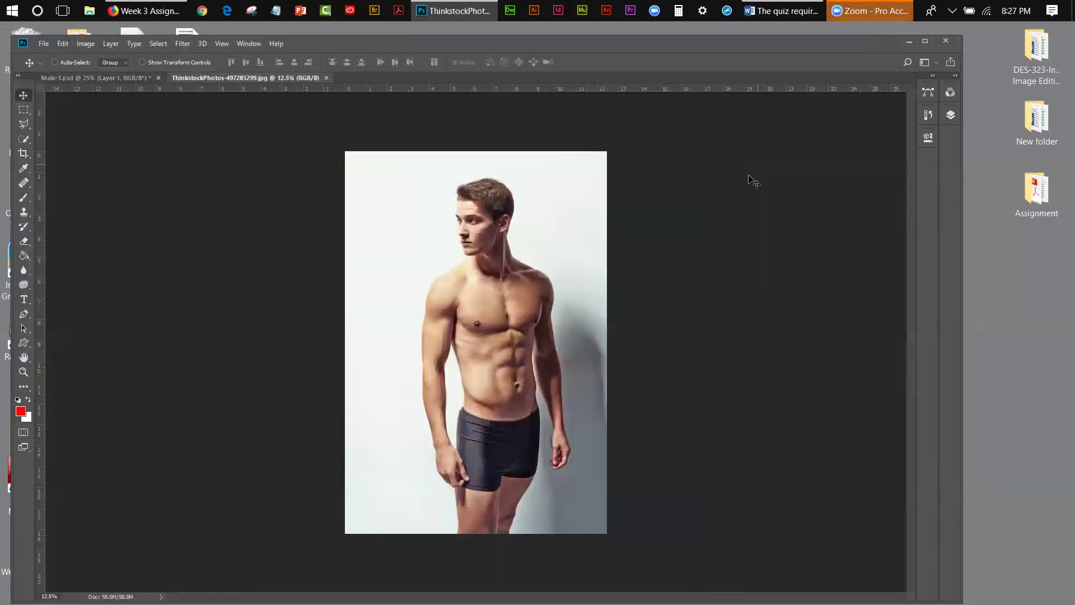
Save the photo in Photoshop format as Male-2 in the save folder
{"action": "left_click", "coordinate": [43, 45]}
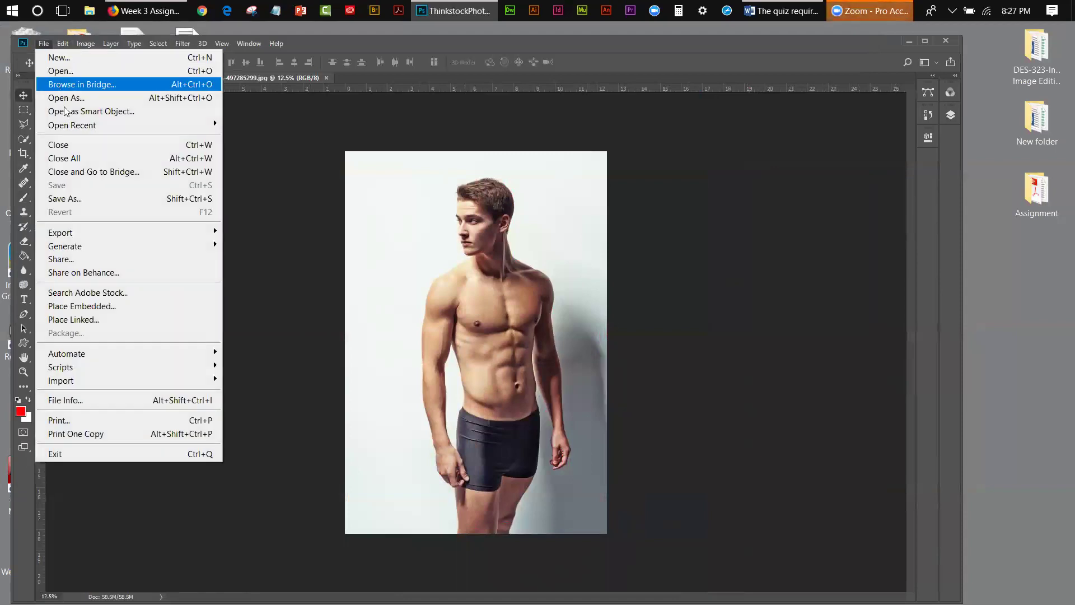
{"action": "left_click", "coordinate": [73, 198]}
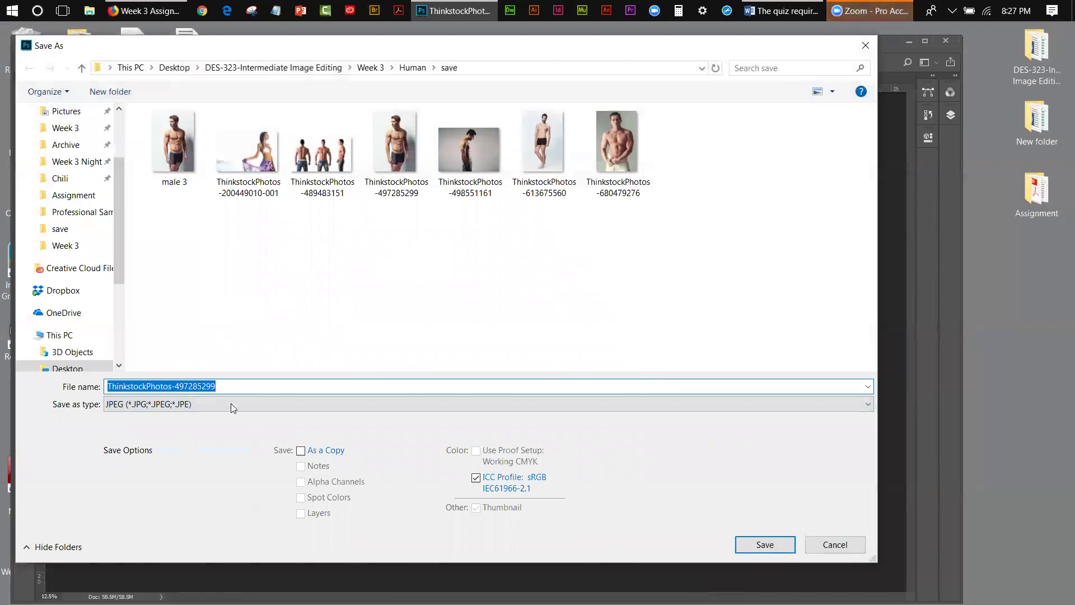
{"action": "left_click", "coordinate": [213, 403]}
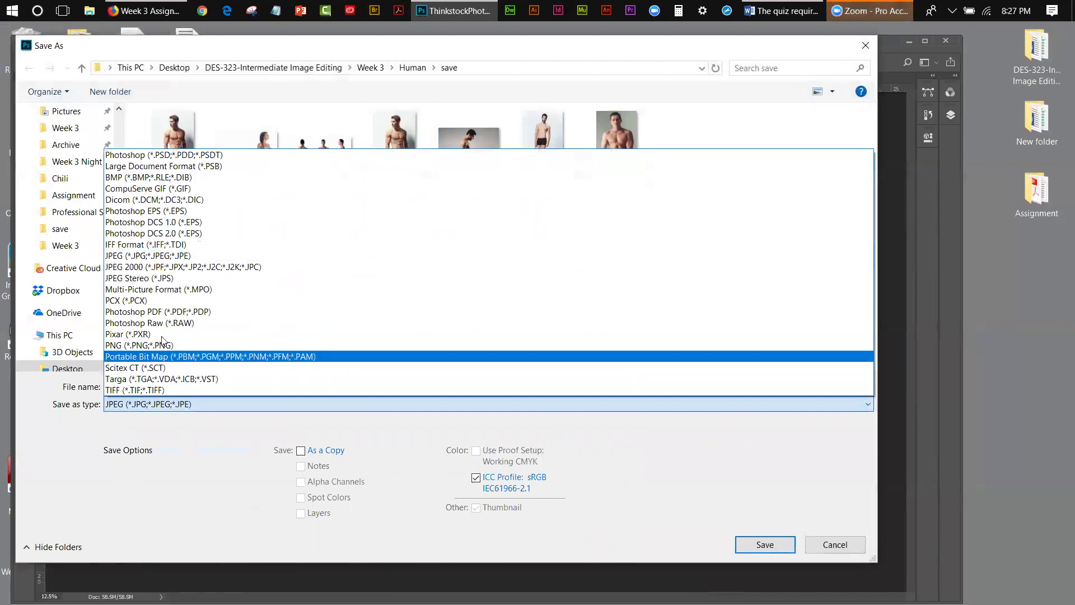
{"action": "left_click", "coordinate": [140, 155]}
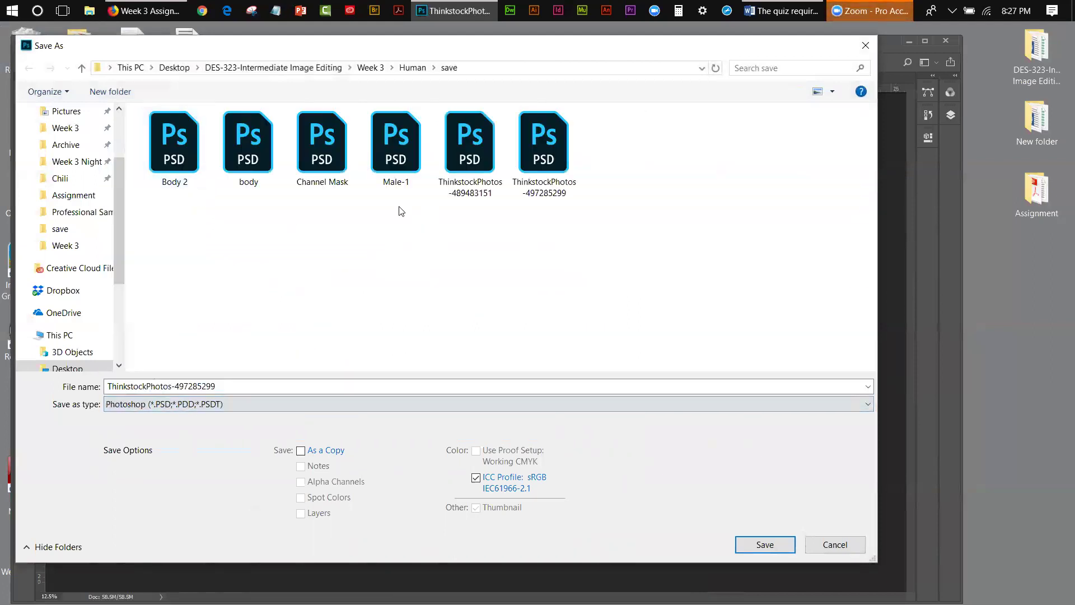
{"action": "left_click_drag", "start_coordinate": [229, 387], "coordinate": [92, 384]}
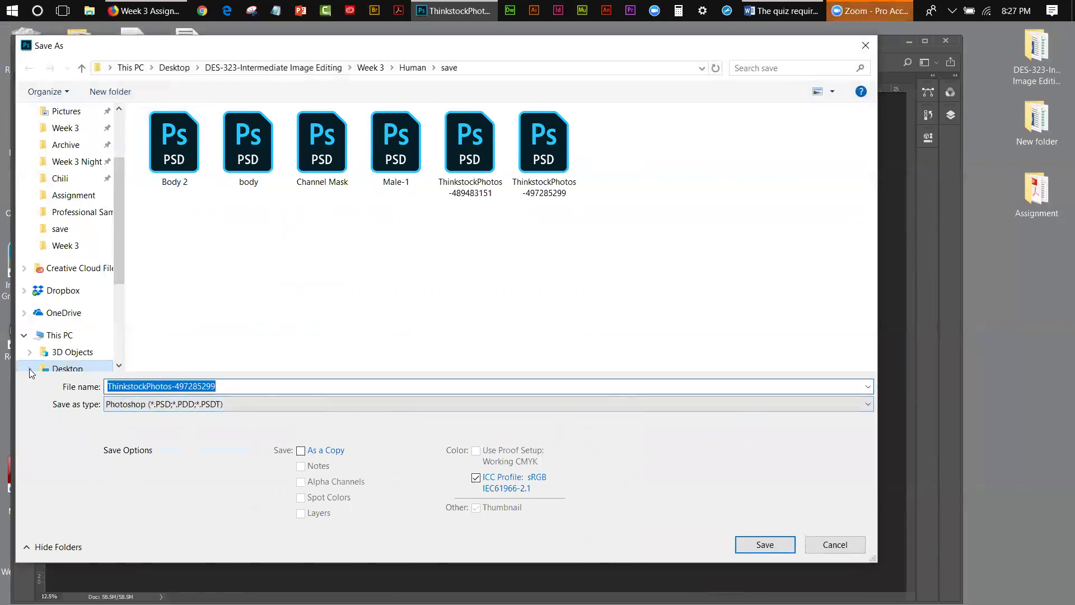
{"action": "type", "text": "Male-"}
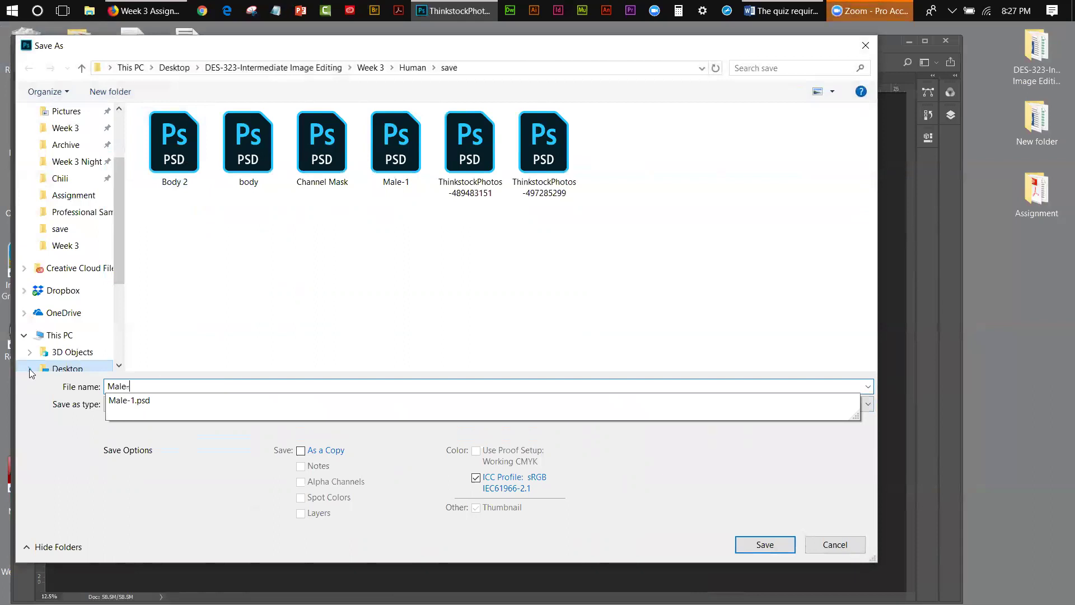
{"action": "type", "text": "2"}
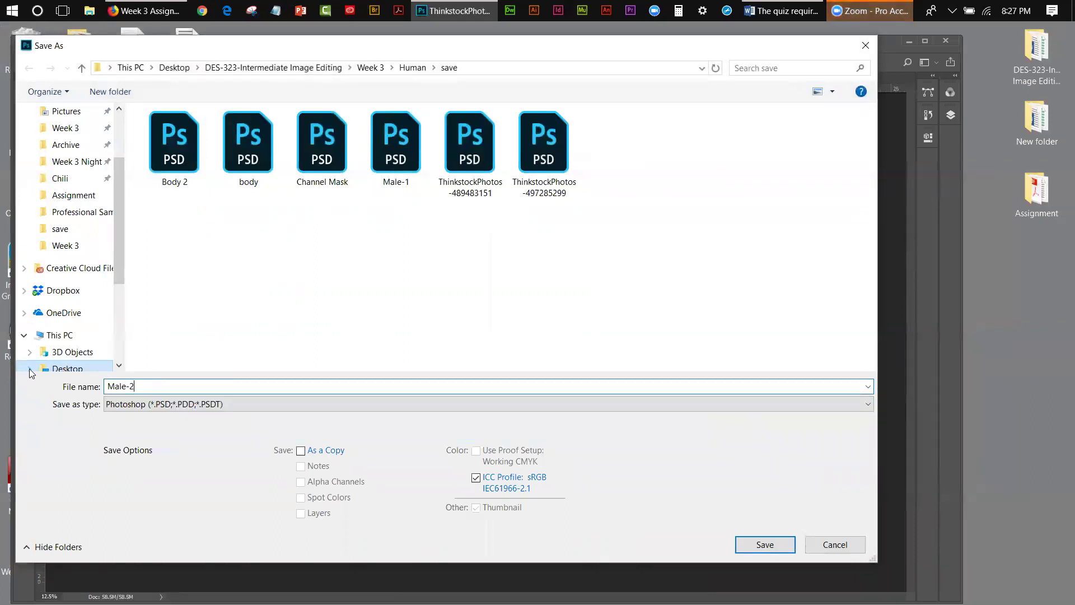
{"action": "left_click", "coordinate": [764, 545]}
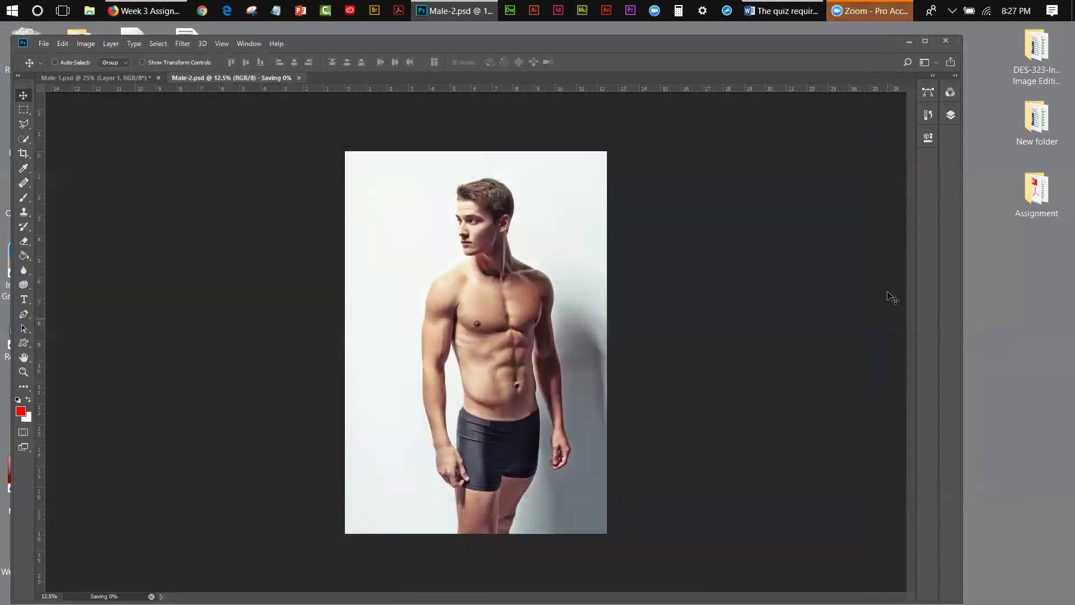
Show the image's channels, try converting it to CMYK Color, and undo the conversion
{"action": "left_click", "coordinate": [949, 94]}
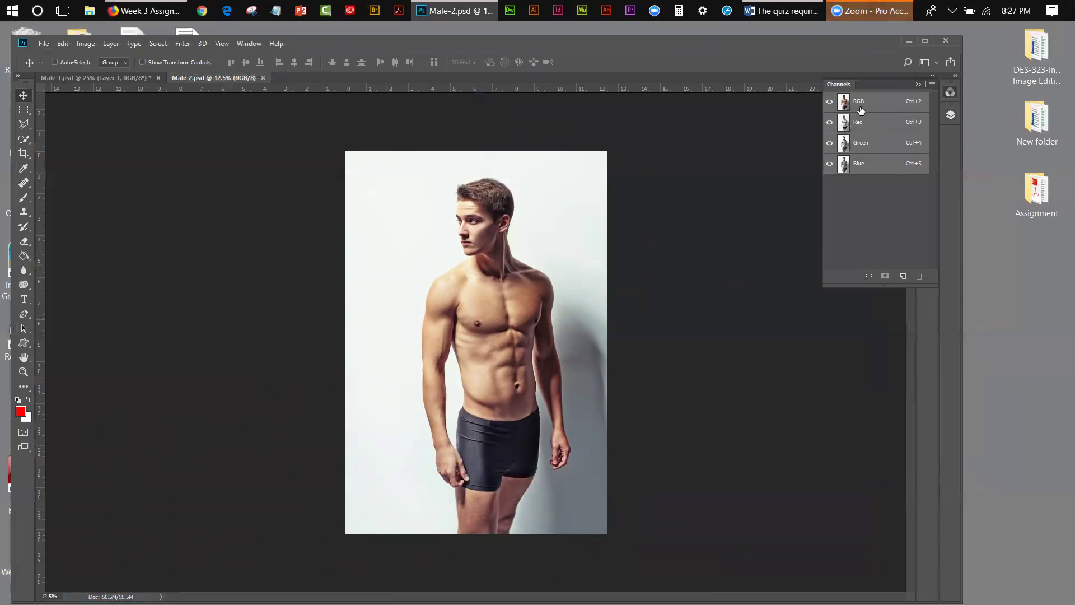
{"action": "left_click", "coordinate": [84, 44]}
{"action": "mouse_move", "coordinate": [168, 58]}
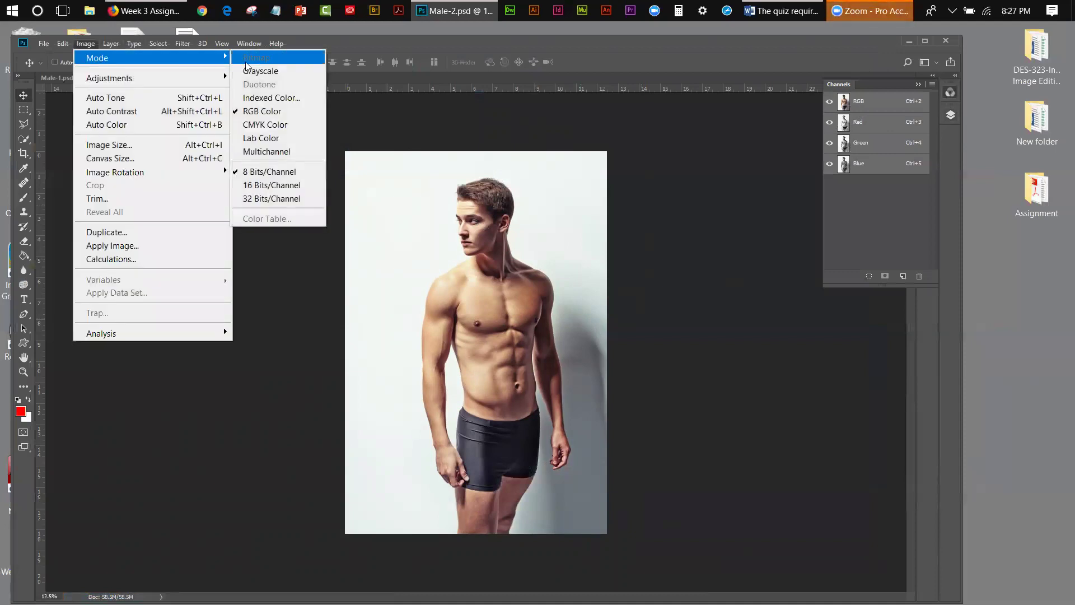
{"action": "left_click", "coordinate": [252, 125]}
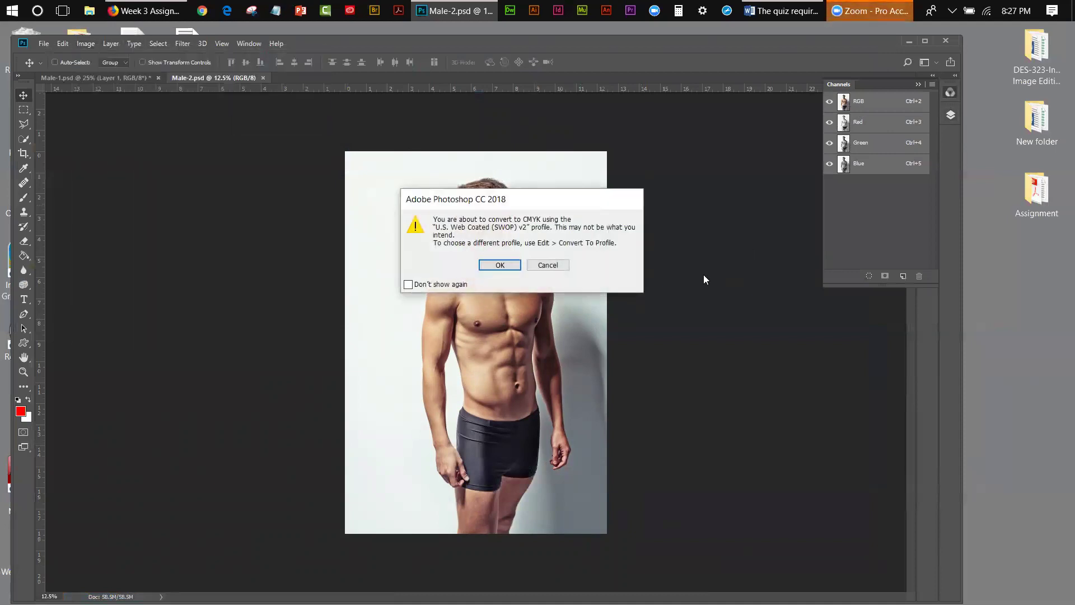
{"action": "left_click", "coordinate": [499, 265]}
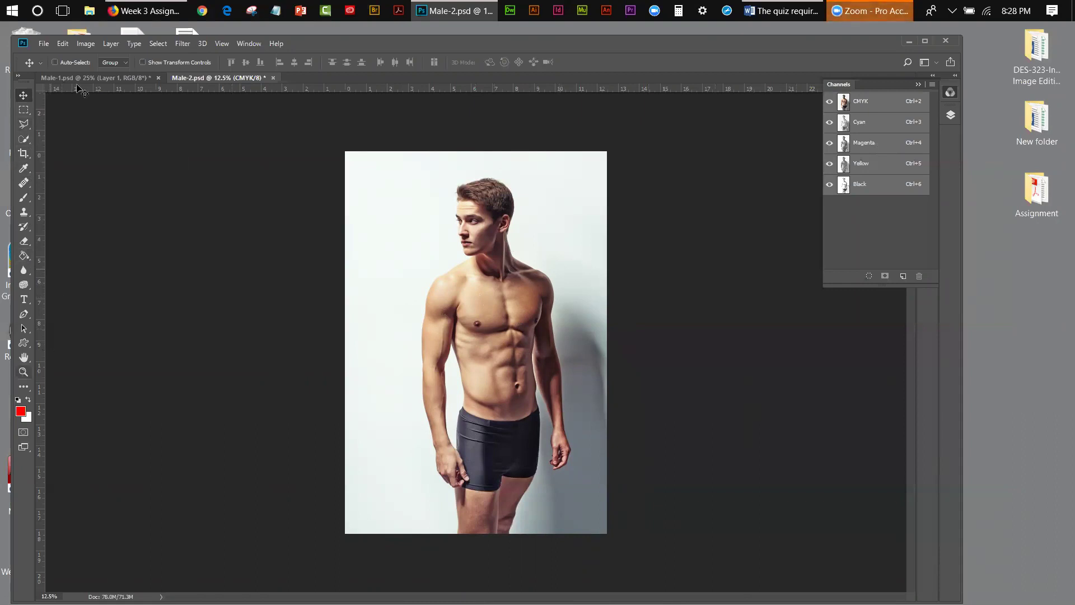
{"action": "left_click", "coordinate": [62, 46]}
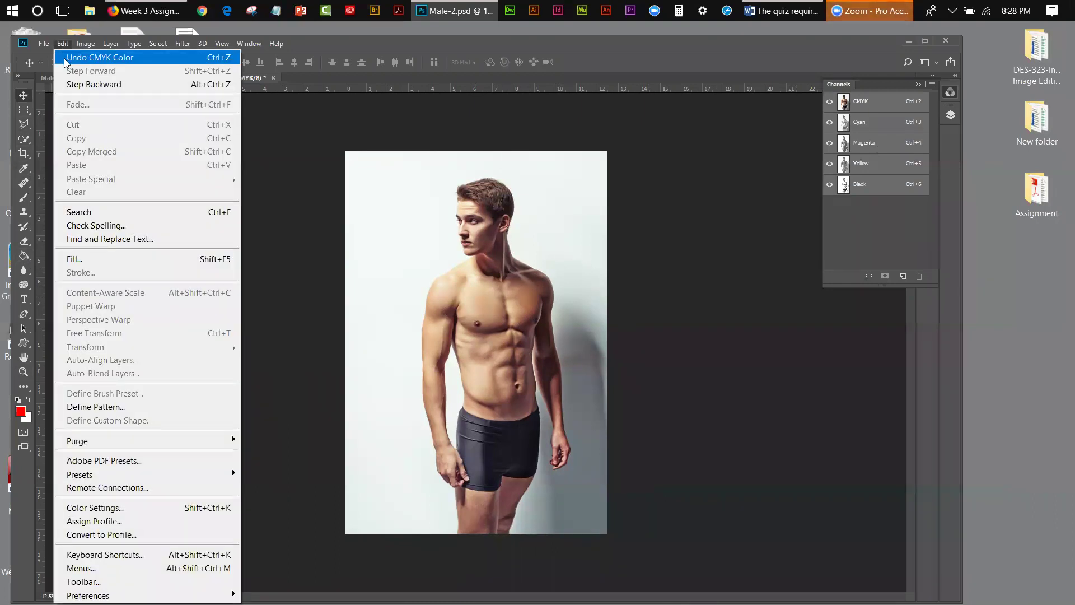
{"action": "left_click", "coordinate": [66, 60]}
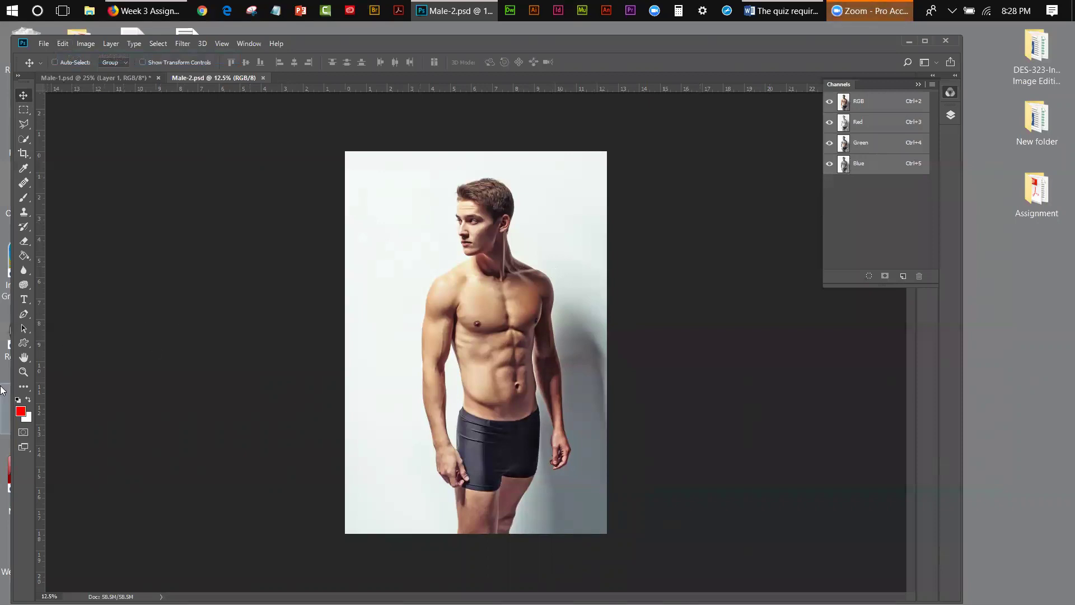
Outline the shorts, legs and right-side wall shadow with the Polygonal Lasso, following the waistband and leaving out both hands
{"action": "left_click", "coordinate": [24, 371]}
{"action": "left_click", "coordinate": [463, 489]}
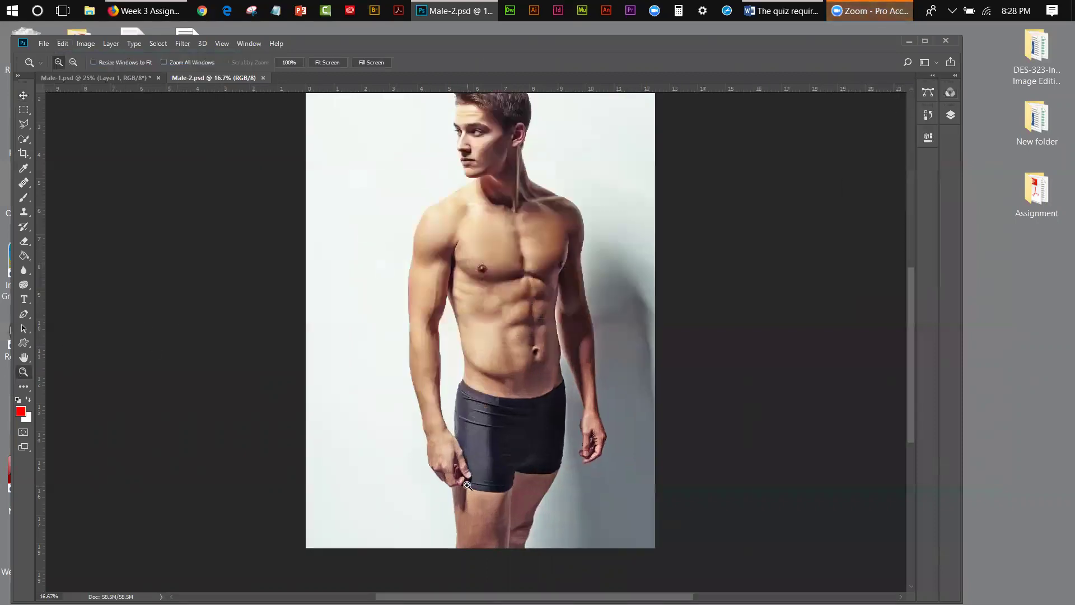
{"action": "left_click", "coordinate": [464, 489]}
{"action": "left_click", "coordinate": [23, 124]}
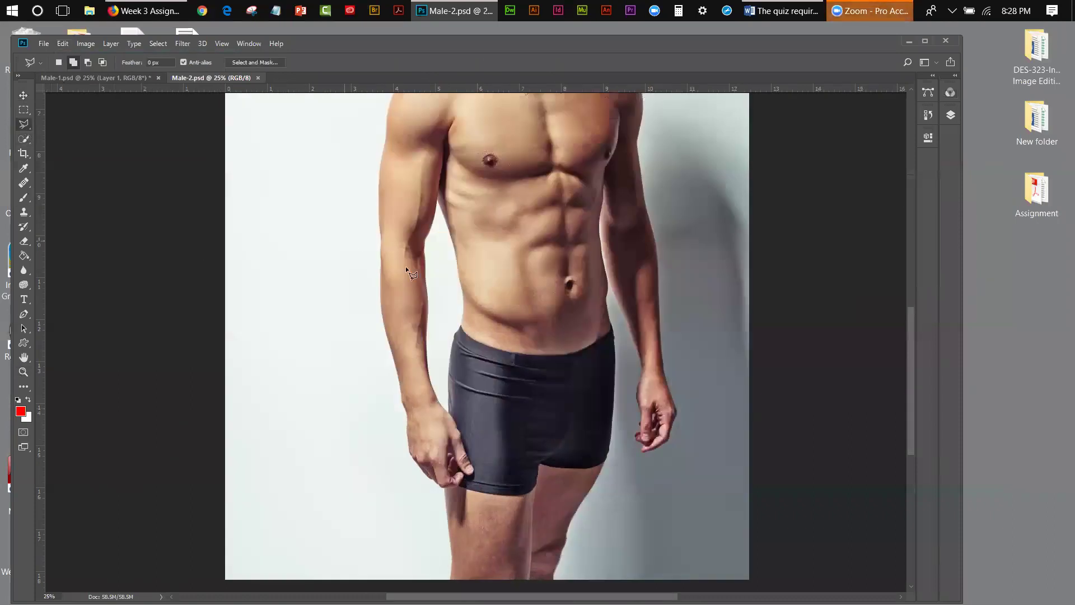
{"action": "left_click", "coordinate": [462, 327]}
{"action": "left_click", "coordinate": [495, 347]}
{"action": "left_click", "coordinate": [524, 352]}
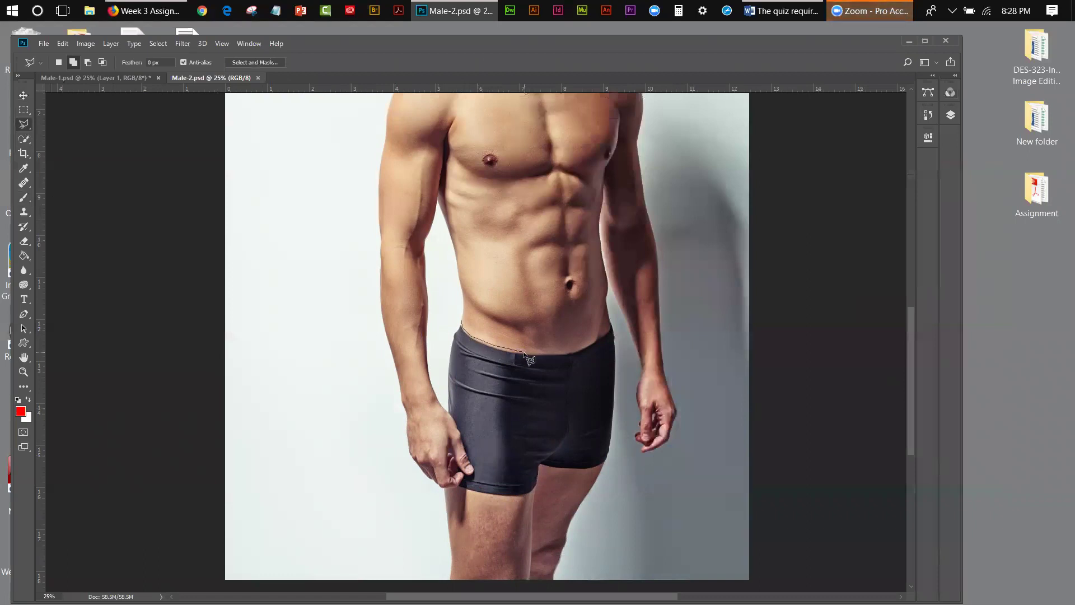
{"action": "left_click", "coordinate": [578, 352]}
{"action": "left_click", "coordinate": [637, 360]}
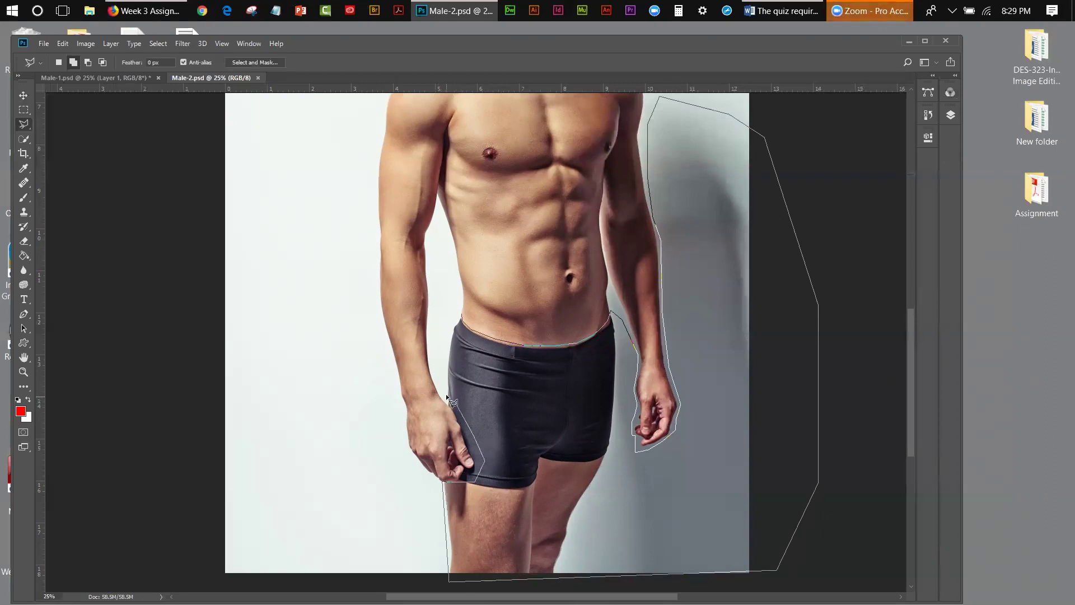
{"action": "left_click", "coordinate": [462, 316]}
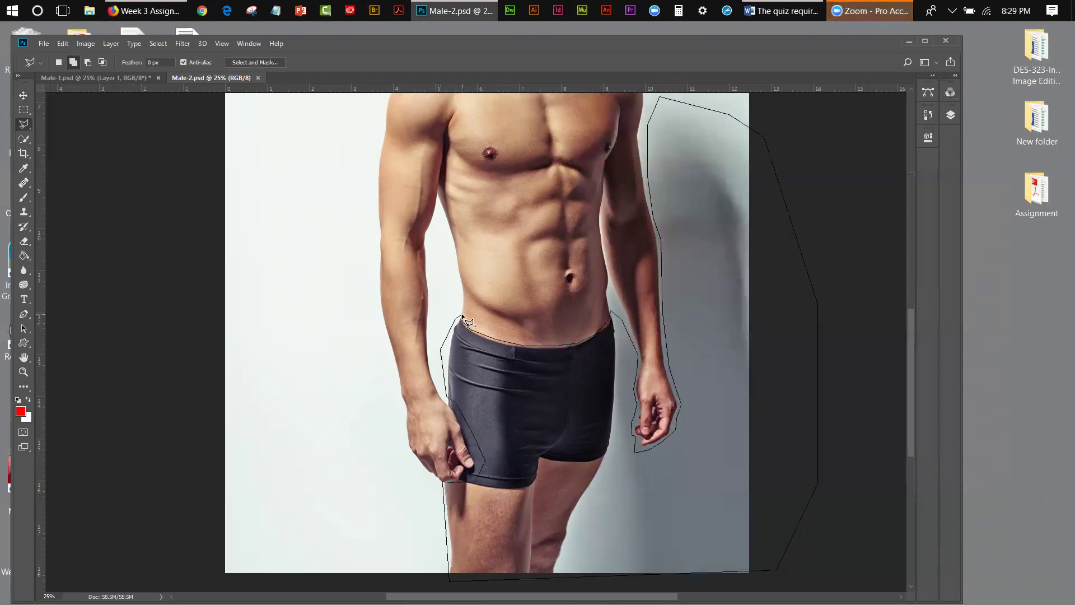
Make white the foreground color and fill the selected shorts, legs and shadow area using the Paint Bucket
{"action": "left_click", "coordinate": [29, 399]}
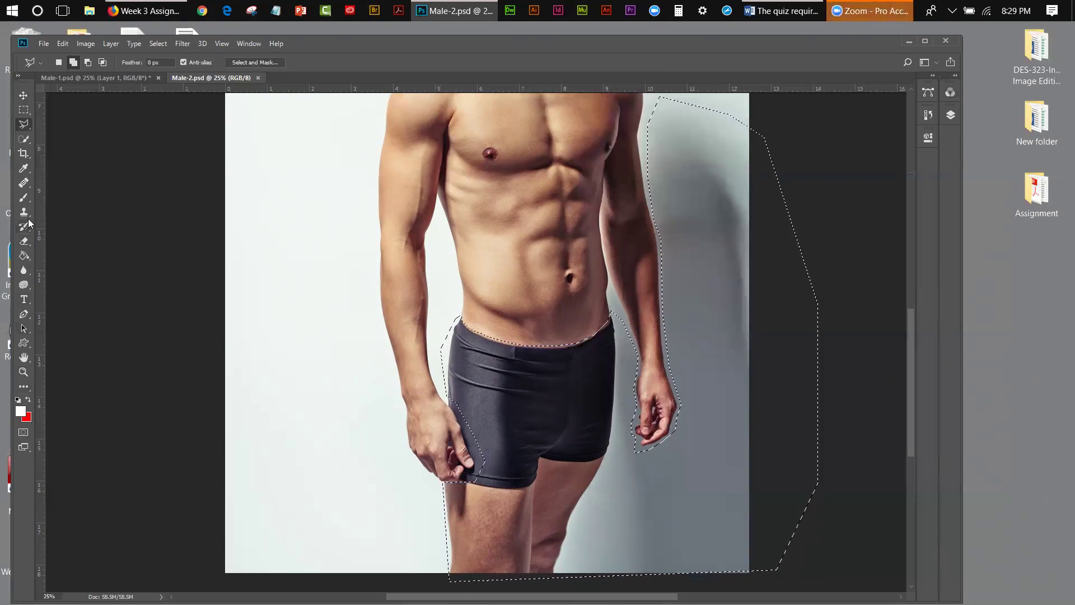
{"action": "left_click", "coordinate": [24, 255]}
{"action": "left_click", "coordinate": [723, 359]}
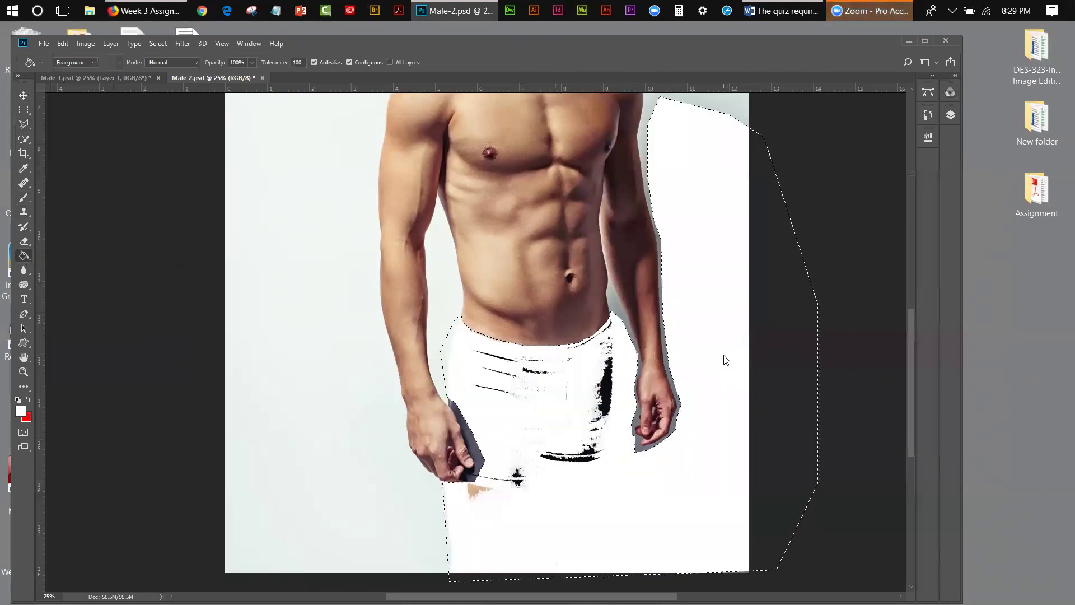
{"action": "left_click", "coordinate": [591, 378]}
Paint over the remaining dark and skin-colored specks inside the selection in white with a 700 px brush
{"action": "left_click", "coordinate": [24, 197]}
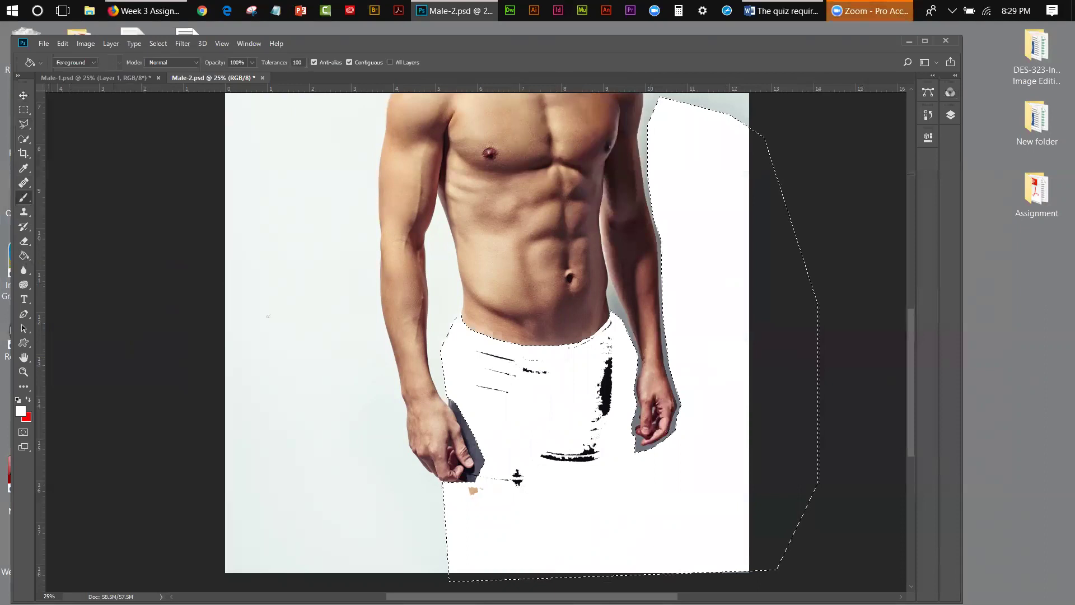
{"action": "key", "text": "bracketright"}
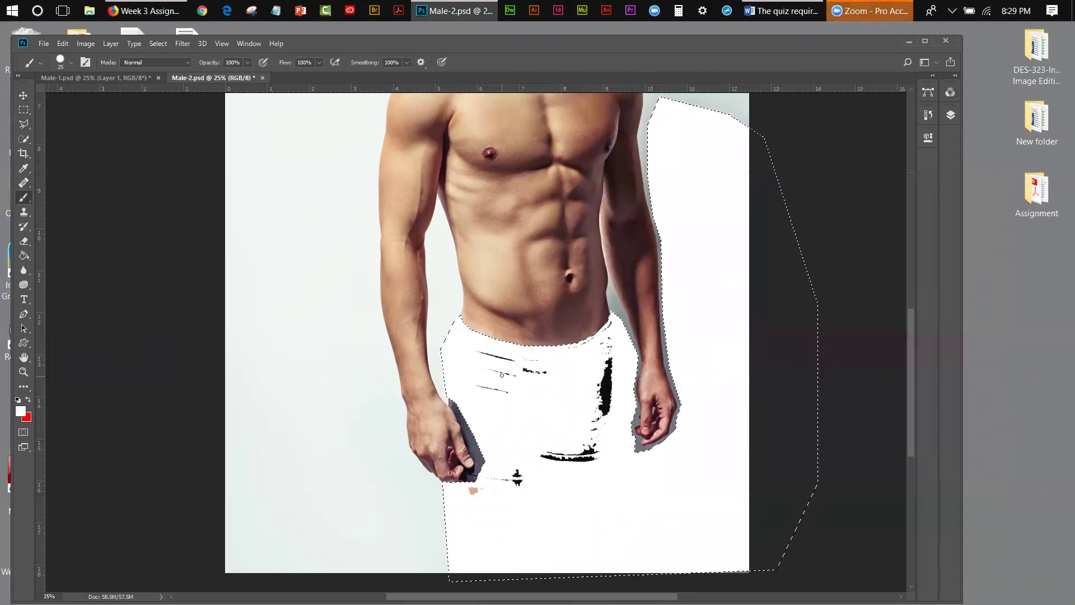
{"action": "key", "text": "bracketright"}
{"action": "key", "text": "bracketright"}
{"action": "key", "text": "bracketright"}
{"action": "key", "text": "bracketright"}
{"action": "key", "text": "bracketright"}
{"action": "key", "text": "bracketright"}
{"action": "key", "text": "bracketright"}
{"action": "key", "text": "bracketright"}
{"action": "key", "text": "bracketright"}
{"action": "key", "text": "bracketright"}
{"action": "key", "text": "bracketright"}
{"action": "key", "text": "bracketright"}
{"action": "key", "text": "bracketright"}
{"action": "key", "text": "bracketright"}
{"action": "key", "text": "bracketright"}
{"action": "key", "text": "bracketright"}
{"action": "key", "text": "bracketright"}
{"action": "left_click", "coordinate": [600, 408]}
{"action": "mouse_move", "coordinate": [600, 408]}
{"action": "left_mouse_down"}
{"action": "mouse_move", "coordinate": [570, 541]}
{"action": "mouse_move", "coordinate": [569, 432]}
{"action": "mouse_move", "coordinate": [550, 459]}
{"action": "mouse_move", "coordinate": [515, 366]}
{"action": "mouse_move", "coordinate": [509, 488]}
{"action": "mouse_move", "coordinate": [493, 397]}
{"action": "mouse_move", "coordinate": [523, 500]}
{"action": "mouse_move", "coordinate": [526, 454]}
{"action": "mouse_move", "coordinate": [509, 511]}
{"action": "left_mouse_up"}
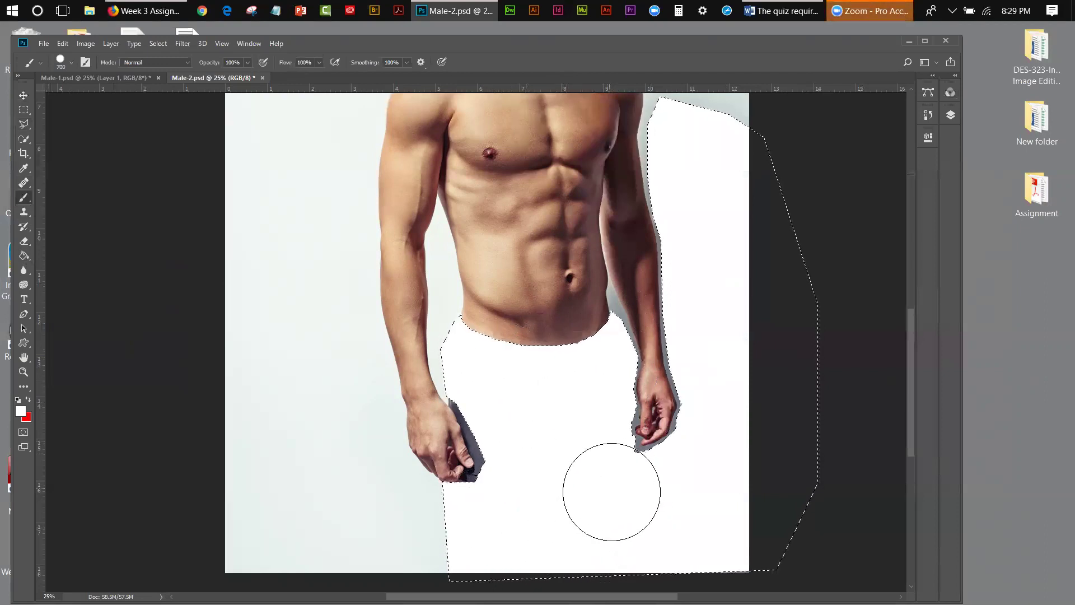
Deselect the filled area around the man's lower body
{"action": "left_click", "coordinate": [154, 44]}
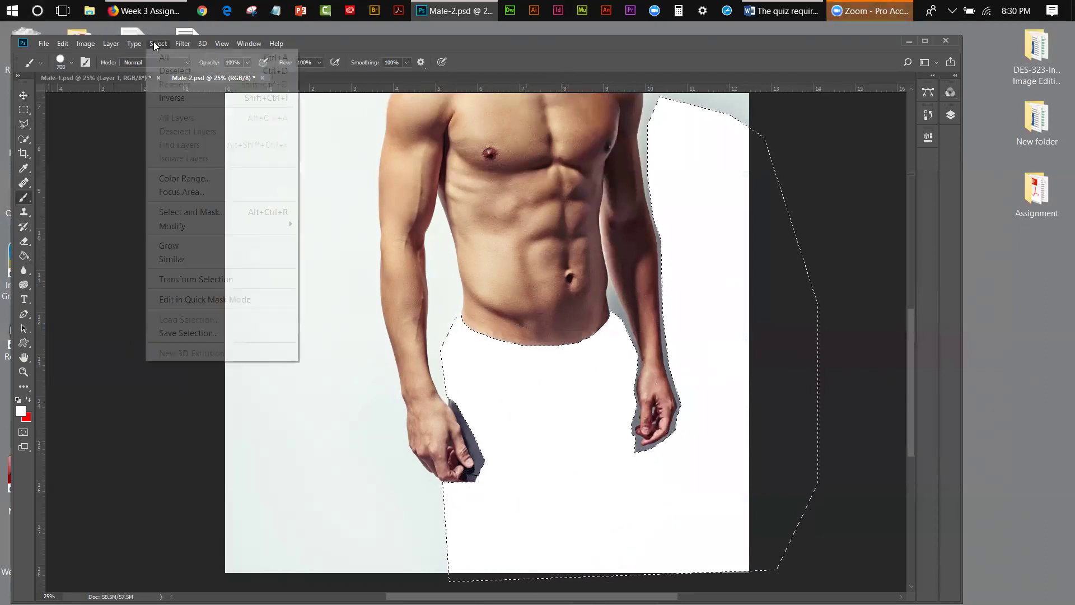
{"action": "left_click", "coordinate": [159, 57]}
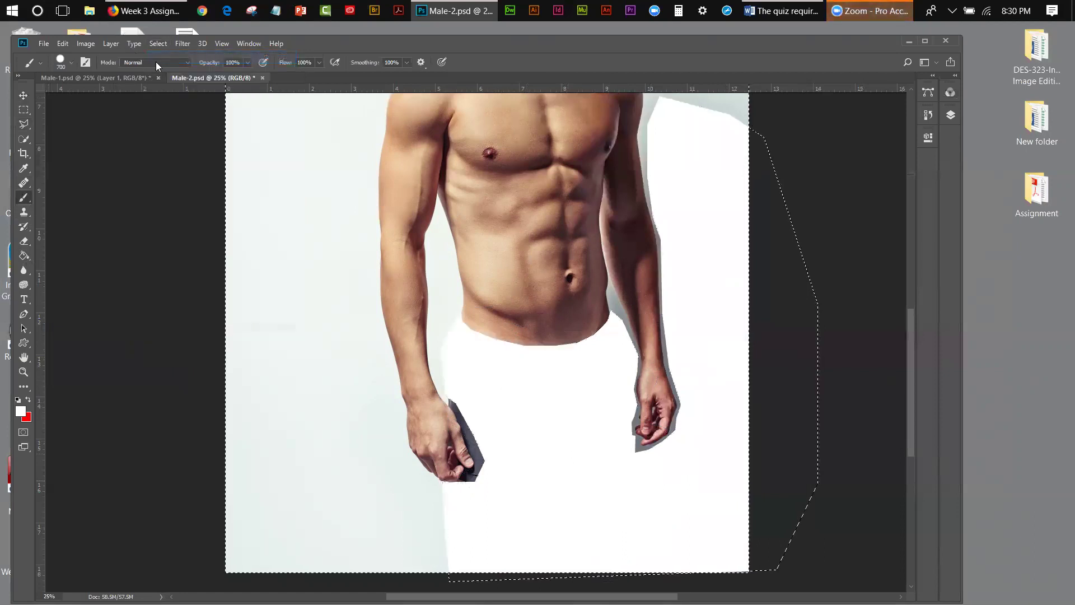
{"action": "left_click", "coordinate": [151, 45]}
{"action": "left_click", "coordinate": [163, 65]}
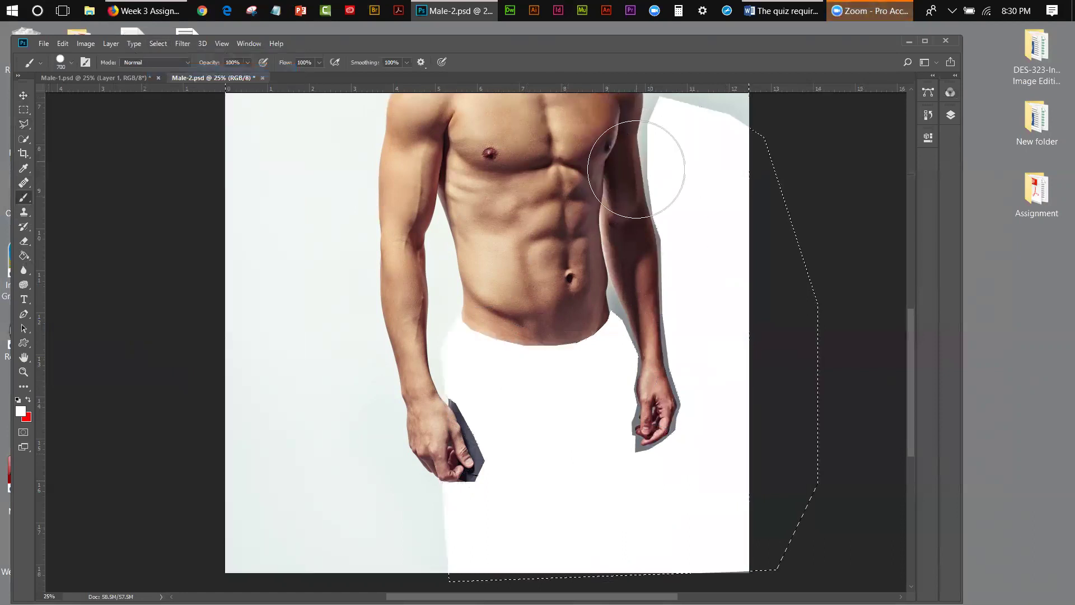
Select the dark shorts remnant beside the hand on the image's left with the Polygonal Lasso, tracing closely along the thumb and fingers
{"action": "mouse_move", "coordinate": [907, 318]}
{"action": "left_mouse_down"}
{"action": "mouse_move", "coordinate": [907, 262]}
{"action": "mouse_move", "coordinate": [917, 347]}
{"action": "mouse_move", "coordinate": [907, 360]}
{"action": "left_mouse_up"}
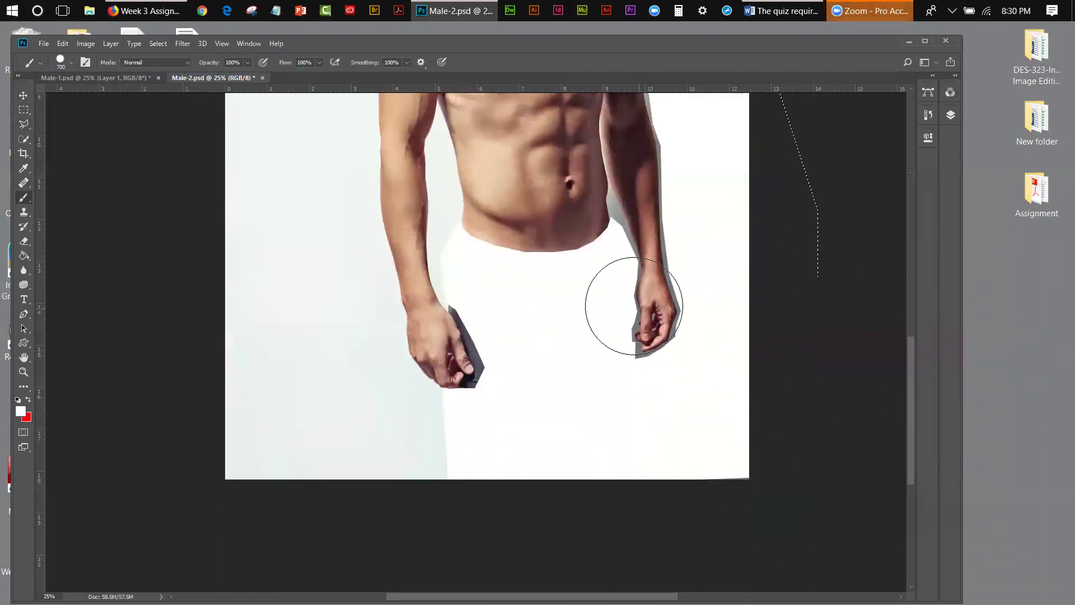
{"action": "left_click", "coordinate": [23, 371]}
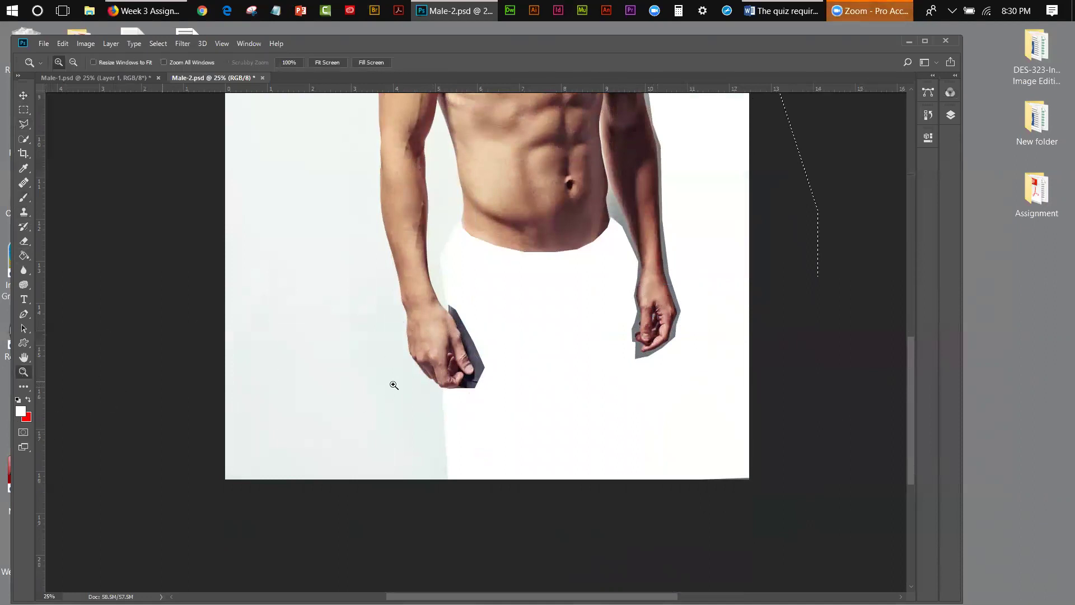
{"action": "left_click", "coordinate": [466, 391]}
{"action": "left_click", "coordinate": [468, 387]}
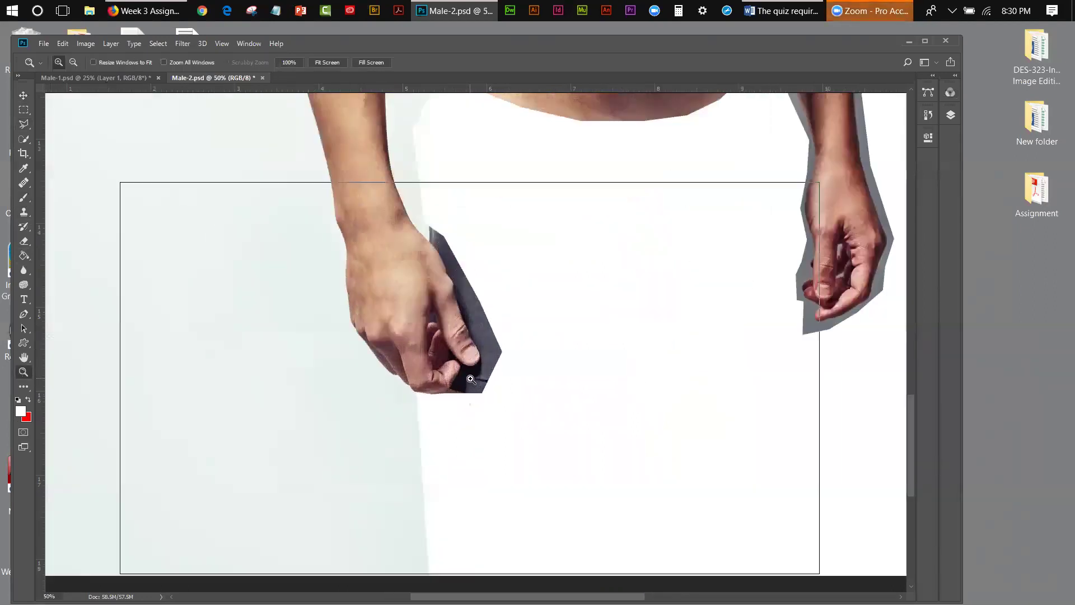
{"action": "left_click", "coordinate": [470, 382]}
{"action": "left_click", "coordinate": [24, 123]}
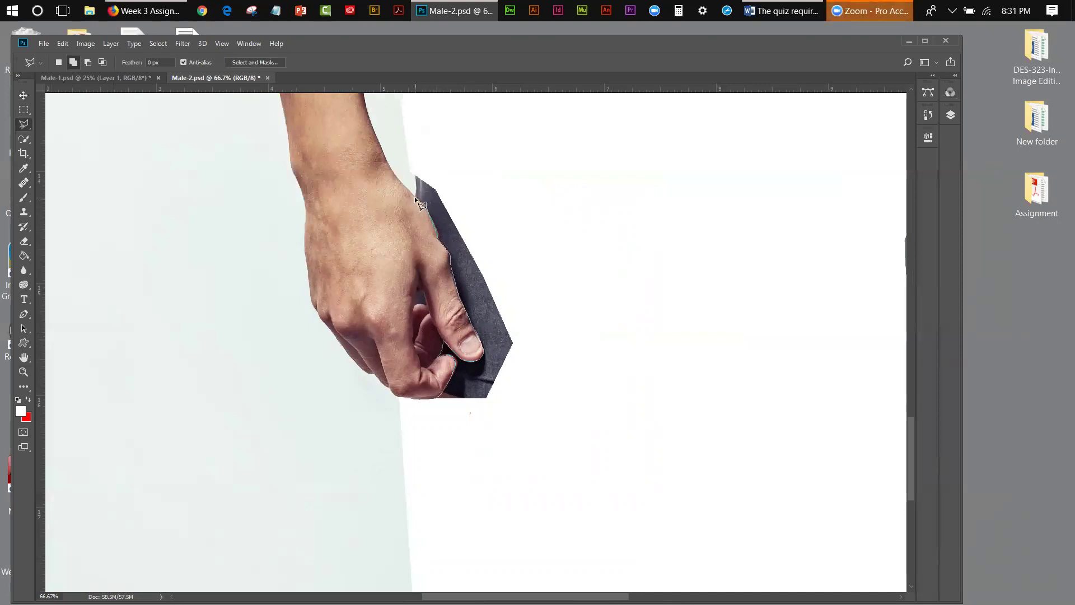
{"action": "left_click", "coordinate": [415, 178]}
{"action": "left_click", "coordinate": [410, 150]}
{"action": "left_click", "coordinate": [459, 136]}
{"action": "left_click", "coordinate": [550, 177]}
{"action": "left_click", "coordinate": [610, 335]}
{"action": "left_click", "coordinate": [622, 487]}
{"action": "left_click", "coordinate": [525, 504]}
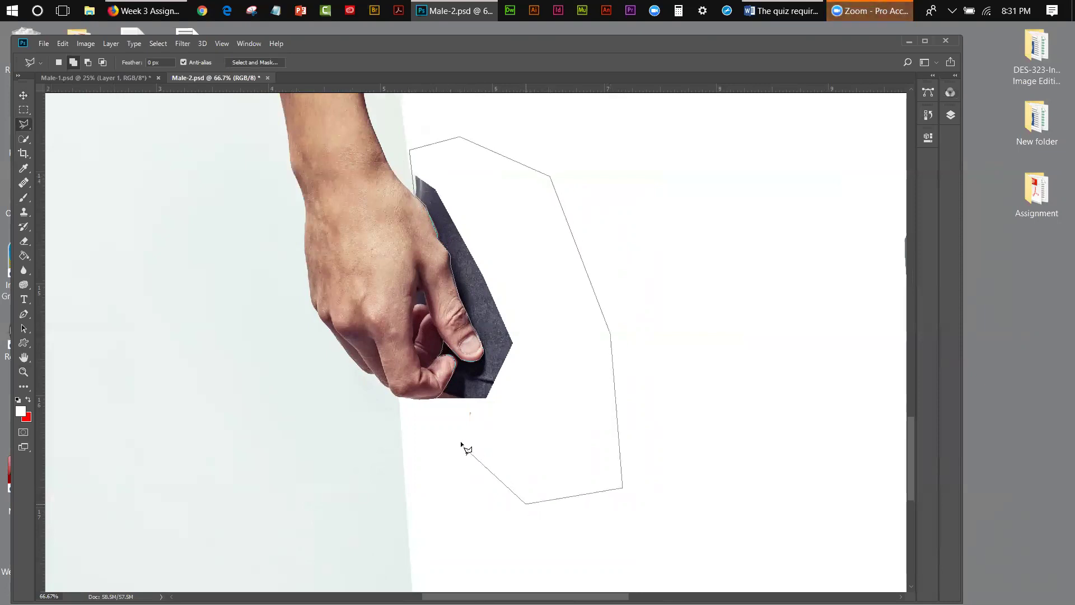
{"action": "left_click", "coordinate": [436, 401]}
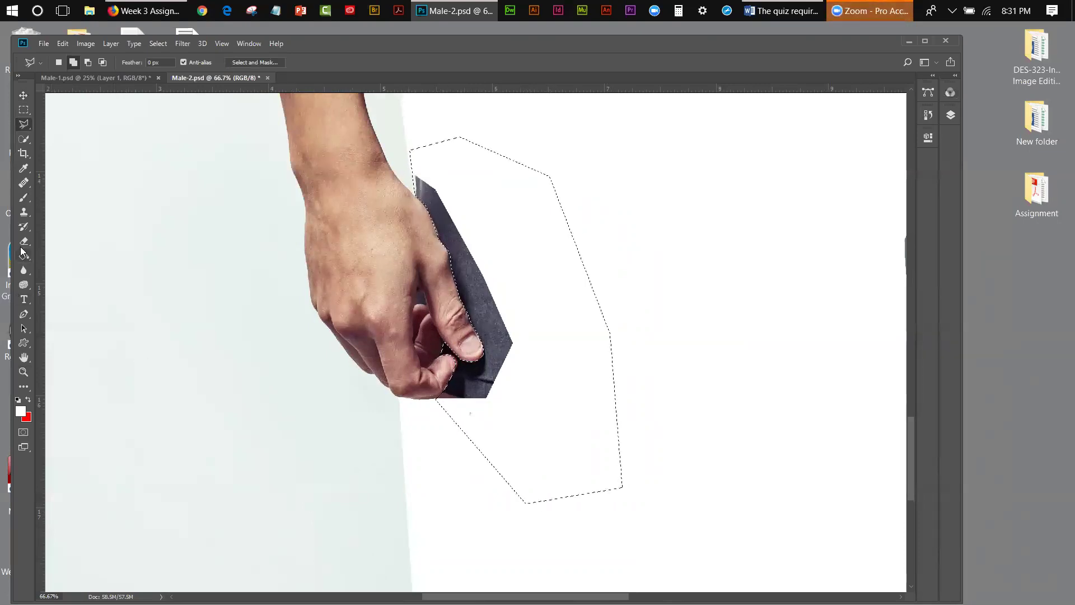
Paint the selected shorts remnant beside the hand on the image's left white with the 700 px brush, and deselect it
{"action": "left_click", "coordinate": [26, 195]}
{"action": "left_click", "coordinate": [424, 199]}
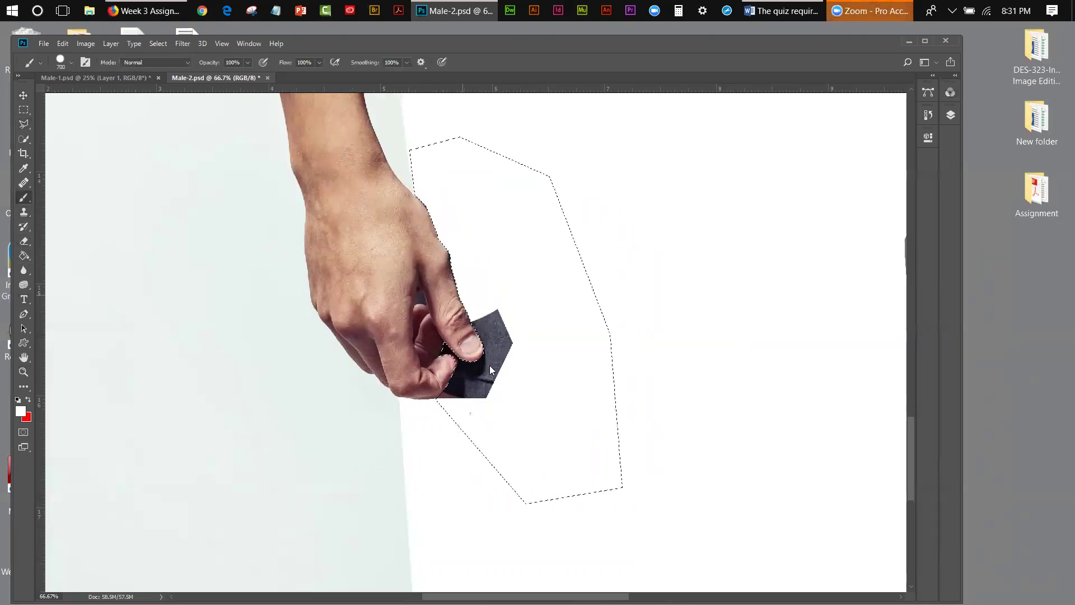
{"action": "left_click", "coordinate": [439, 417]}
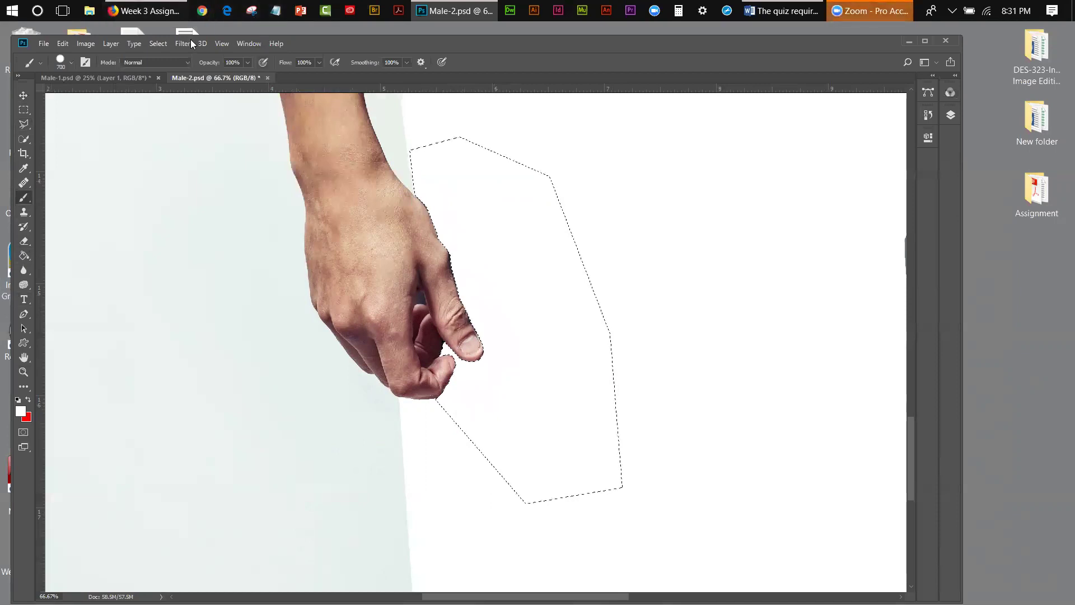
{"action": "left_click", "coordinate": [159, 45]}
{"action": "left_click", "coordinate": [167, 70]}
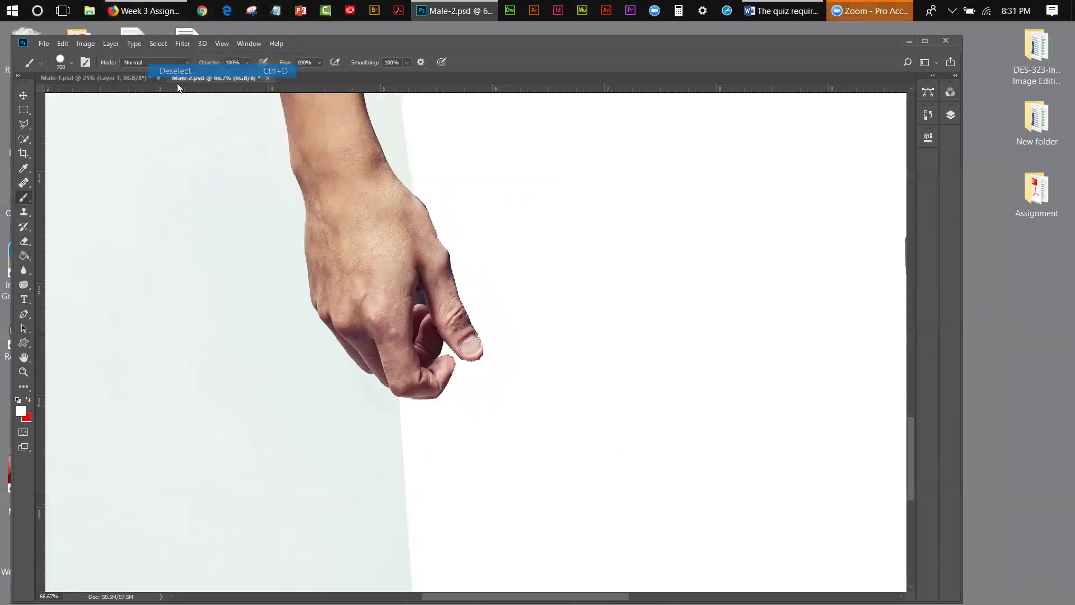
Paint the background white with the 700 px brush along the image's right side and across its lower left, avoiding the man
{"action": "left_click", "coordinate": [222, 43]}
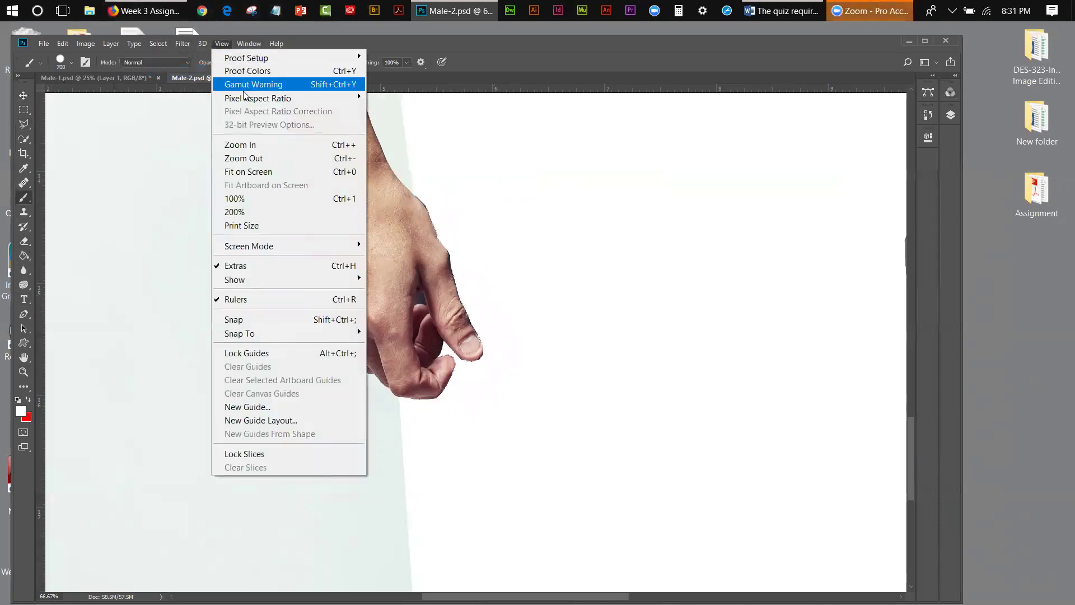
{"action": "left_click", "coordinate": [248, 171]}
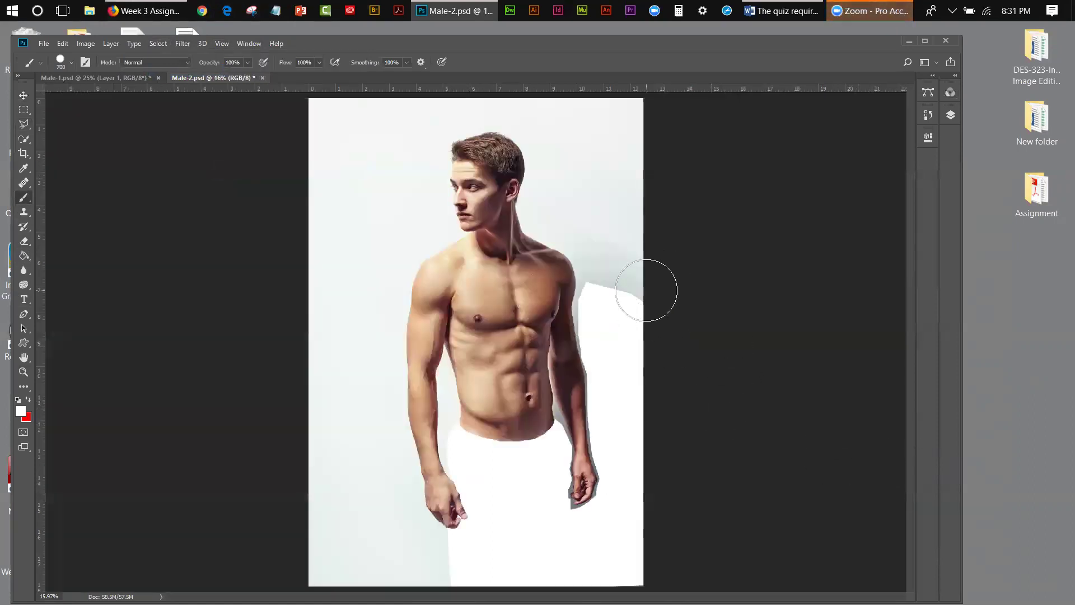
{"action": "mouse_move", "coordinate": [612, 288]}
{"action": "left_mouse_down"}
{"action": "mouse_move", "coordinate": [636, 213]}
{"action": "mouse_move", "coordinate": [636, 84]}
{"action": "left_mouse_up"}
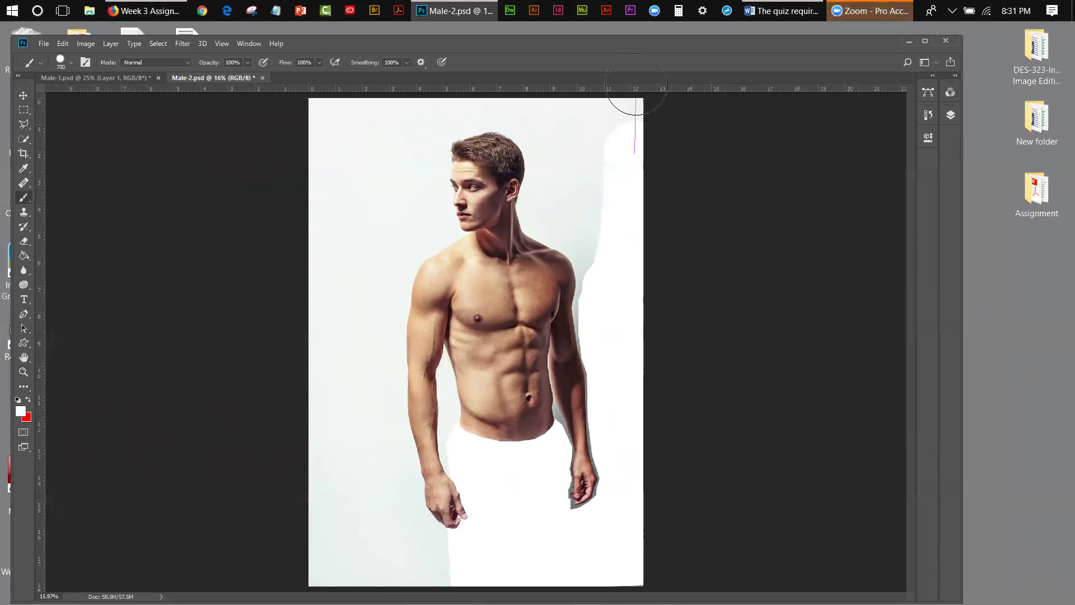
{"action": "left_click_drag", "start_coordinate": [596, 211], "coordinate": [594, 61]}
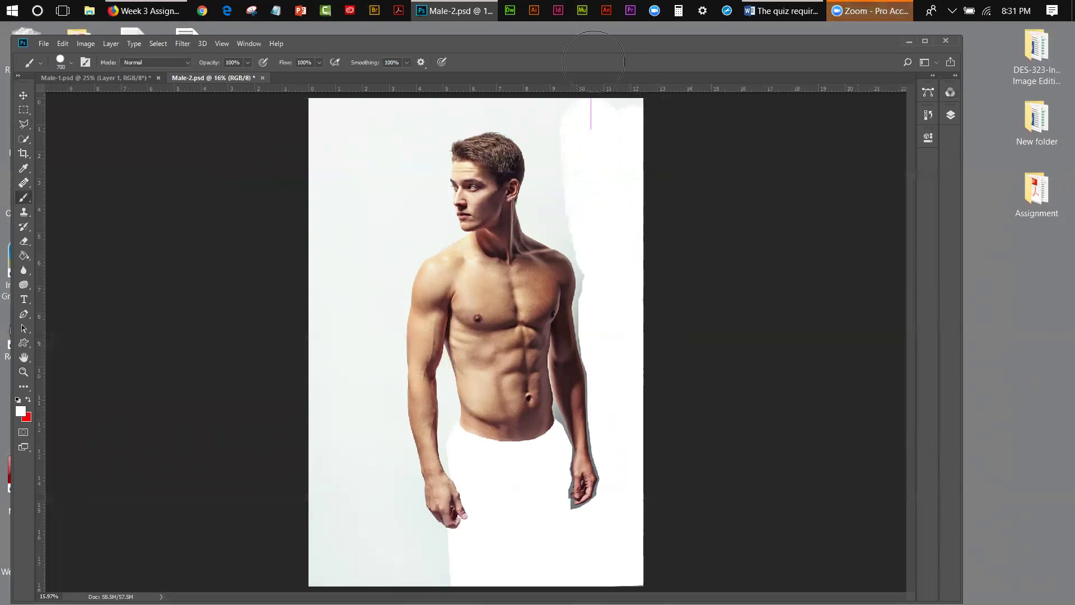
{"action": "mouse_move", "coordinate": [628, 113]}
{"action": "left_mouse_down"}
{"action": "mouse_move", "coordinate": [530, 108]}
{"action": "mouse_move", "coordinate": [581, 122]}
{"action": "mouse_move", "coordinate": [583, 140]}
{"action": "mouse_move", "coordinate": [636, 124]}
{"action": "mouse_move", "coordinate": [606, 155]}
{"action": "mouse_move", "coordinate": [561, 162]}
{"action": "mouse_move", "coordinate": [569, 208]}
{"action": "mouse_move", "coordinate": [555, 208]}
{"action": "mouse_move", "coordinate": [597, 242]}
{"action": "mouse_move", "coordinate": [610, 271]}
{"action": "left_mouse_up"}
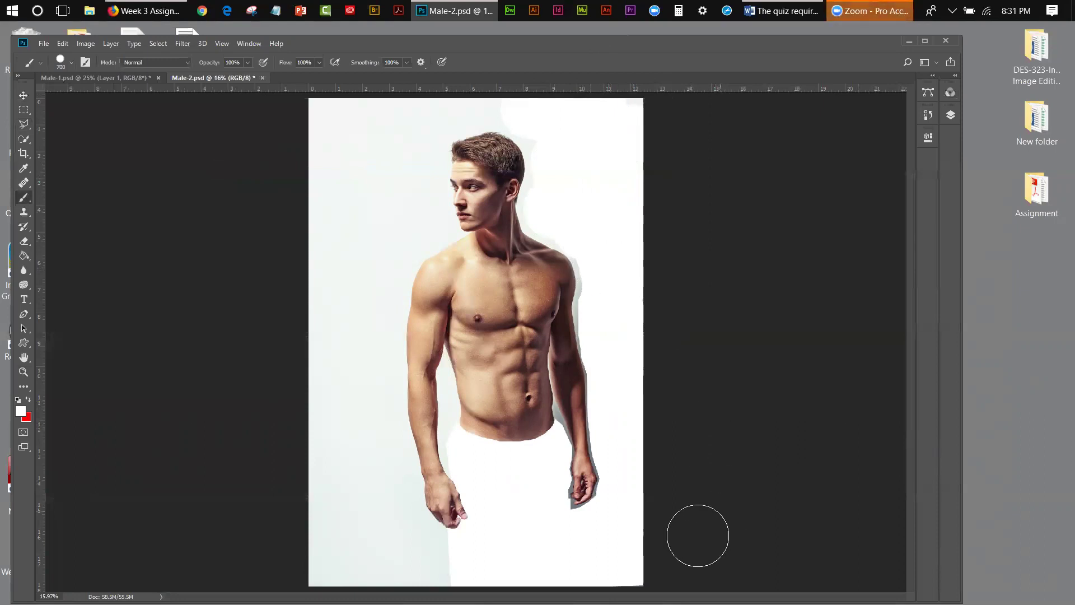
{"action": "left_click_drag", "start_coordinate": [432, 559], "coordinate": [316, 558]}
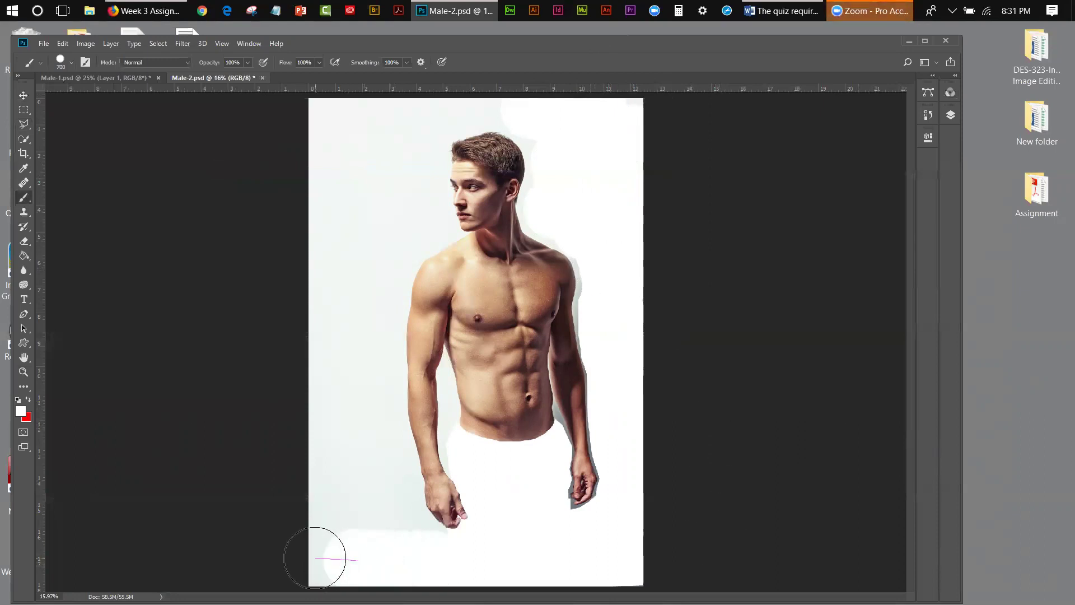
{"action": "mouse_move", "coordinate": [336, 439]}
{"action": "left_mouse_down"}
{"action": "mouse_move", "coordinate": [389, 535]}
{"action": "mouse_move", "coordinate": [338, 518]}
{"action": "mouse_move", "coordinate": [319, 533]}
{"action": "mouse_move", "coordinate": [322, 576]}
{"action": "left_mouse_up"}
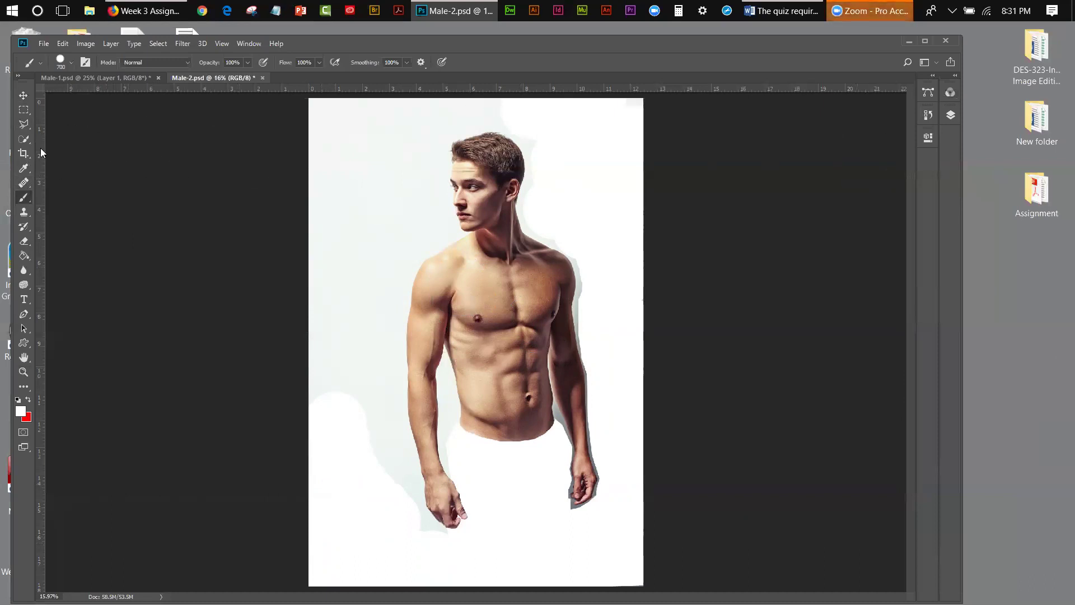
Unlock the Background layer and duplicate it
{"action": "left_click", "coordinate": [23, 140]}
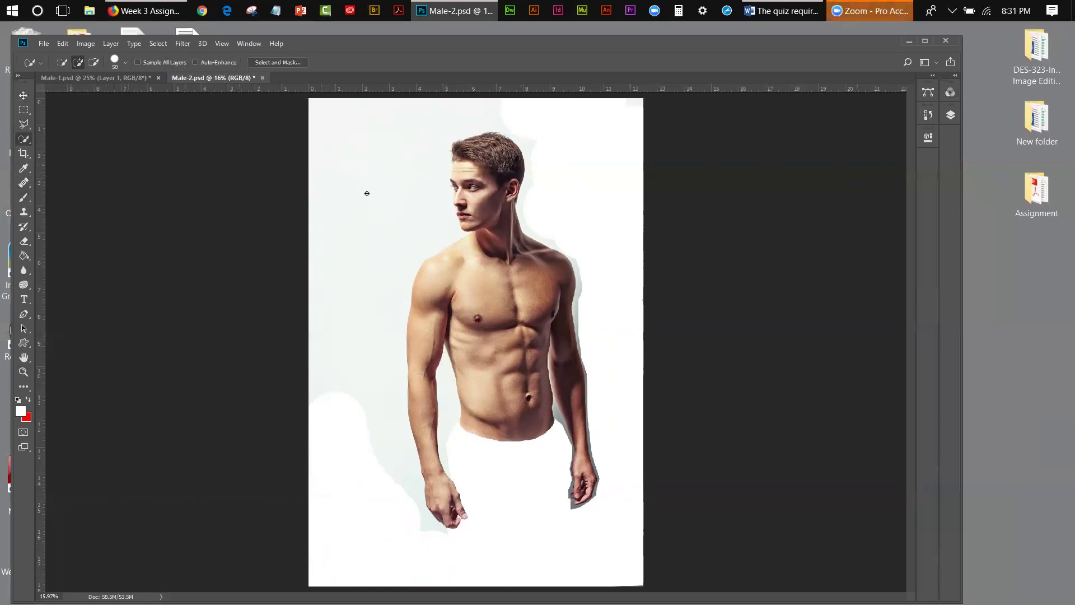
{"action": "left_click", "coordinate": [951, 115]}
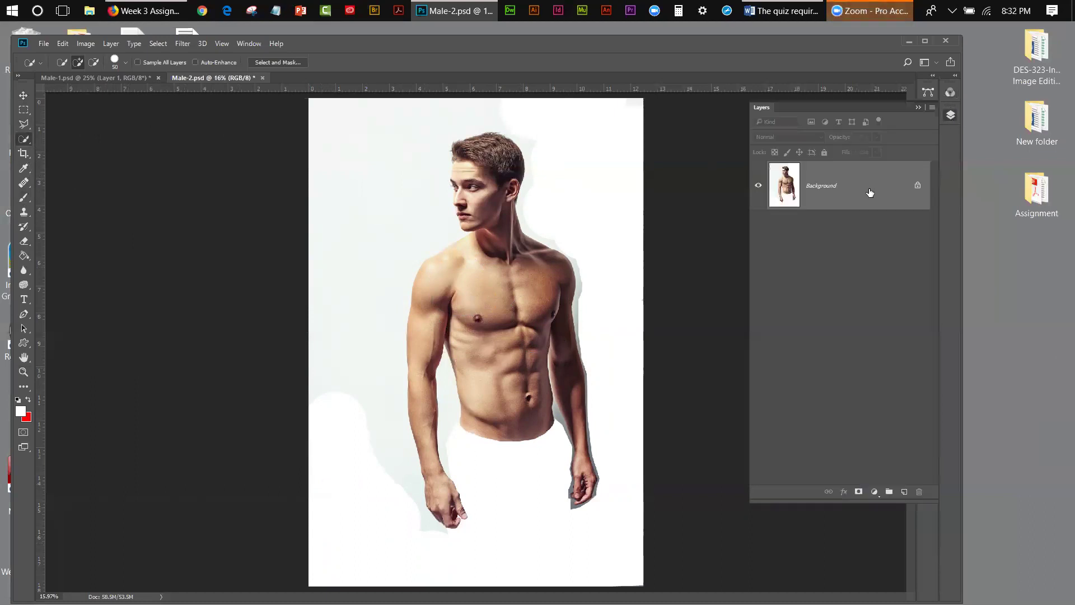
{"action": "left_click", "coordinate": [916, 185]}
{"action": "left_click_drag", "start_coordinate": [851, 204], "coordinate": [902, 493]}
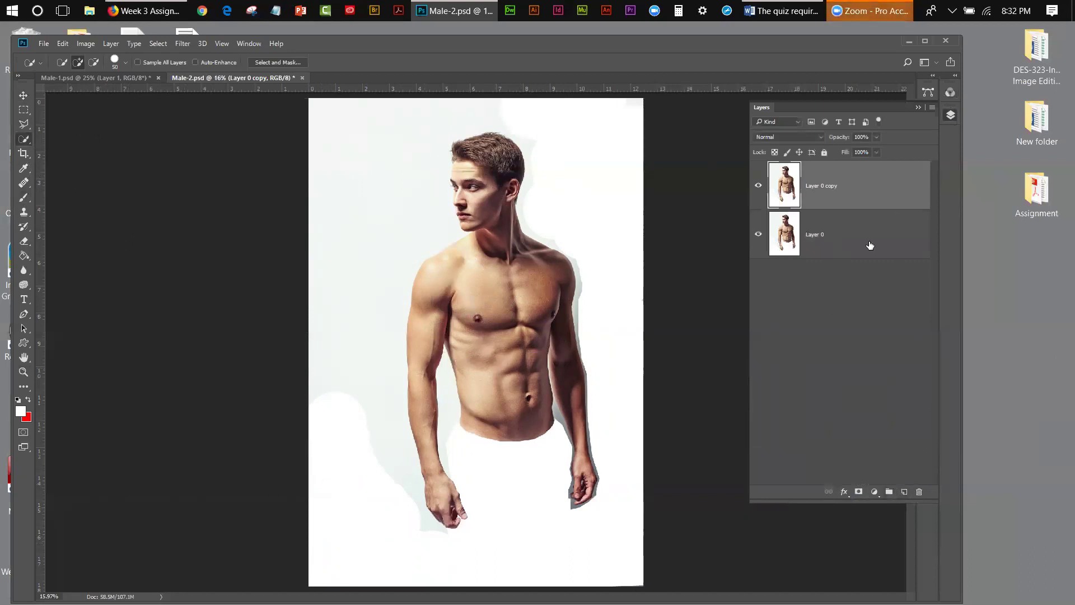
{"action": "left_click", "coordinate": [918, 107]}
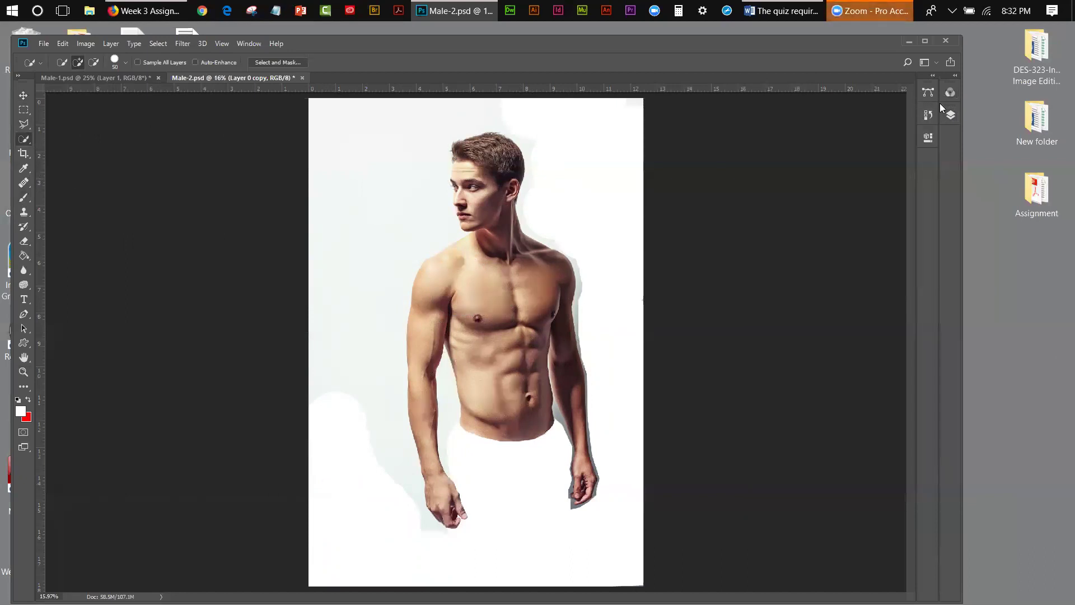
Compare the Red, Green and Blue channels, and duplicate the Blue channel under the name "mask"
{"action": "left_click", "coordinate": [950, 94]}
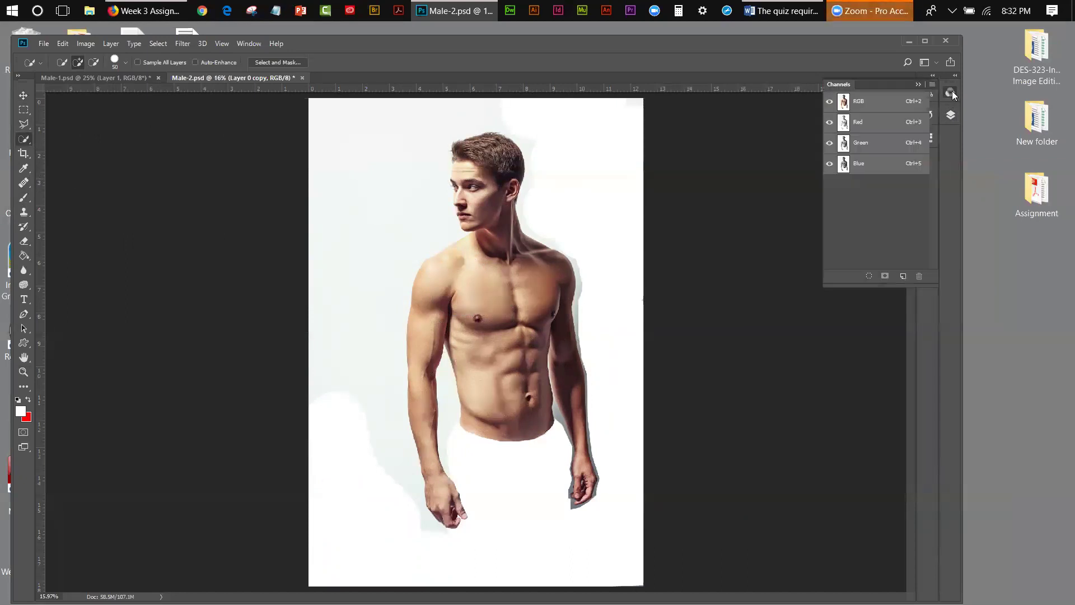
{"action": "left_click", "coordinate": [860, 127]}
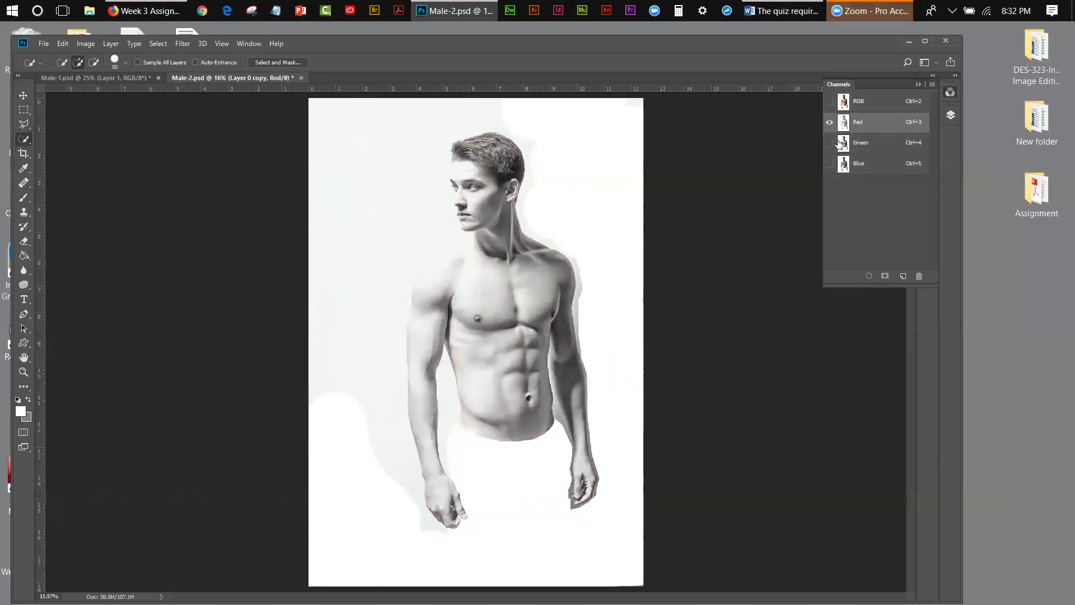
{"action": "left_click", "coordinate": [843, 143]}
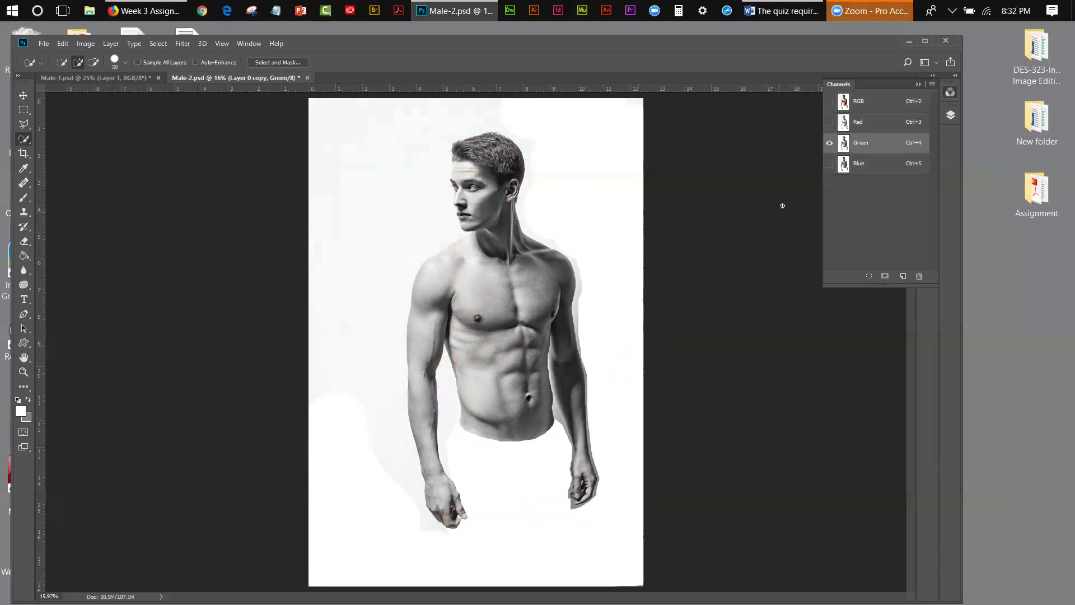
{"action": "left_click", "coordinate": [830, 164]}
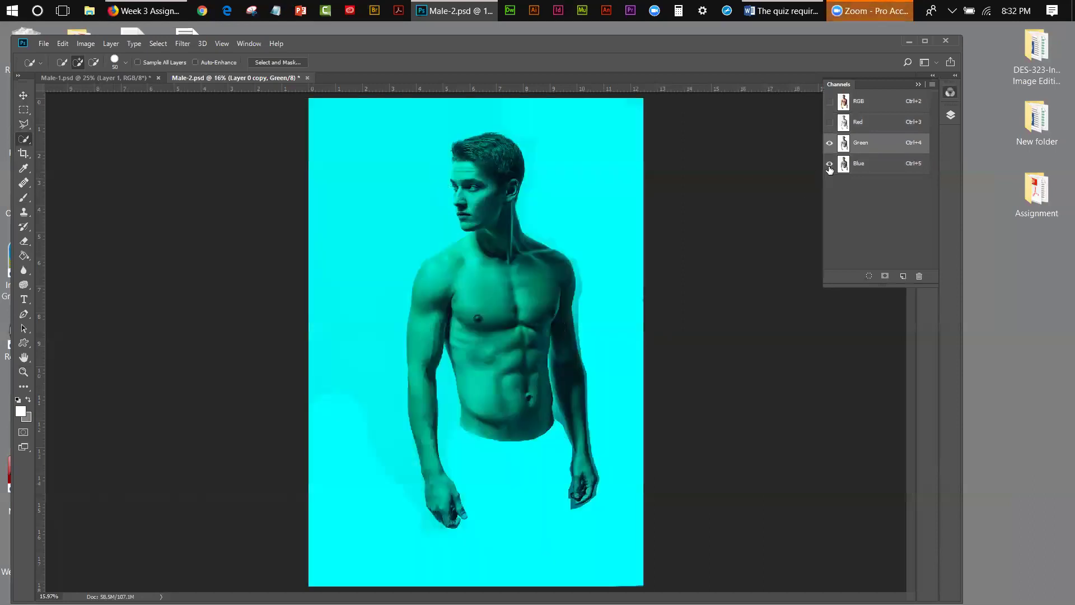
{"action": "left_click", "coordinate": [829, 165]}
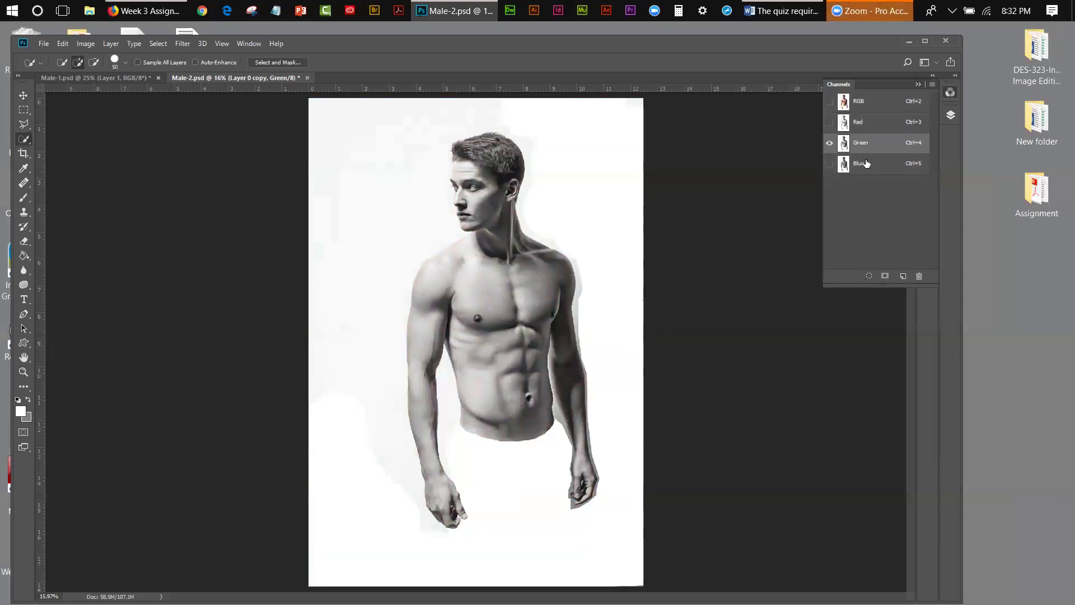
{"action": "left_click", "coordinate": [866, 163]}
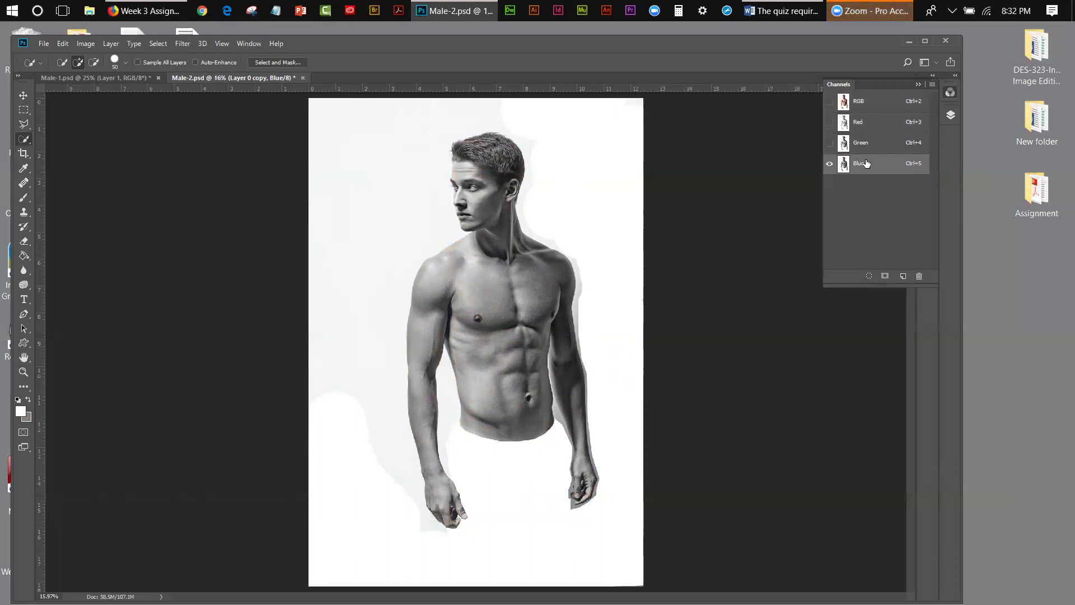
{"action": "left_click_drag", "start_coordinate": [866, 163], "coordinate": [903, 277]}
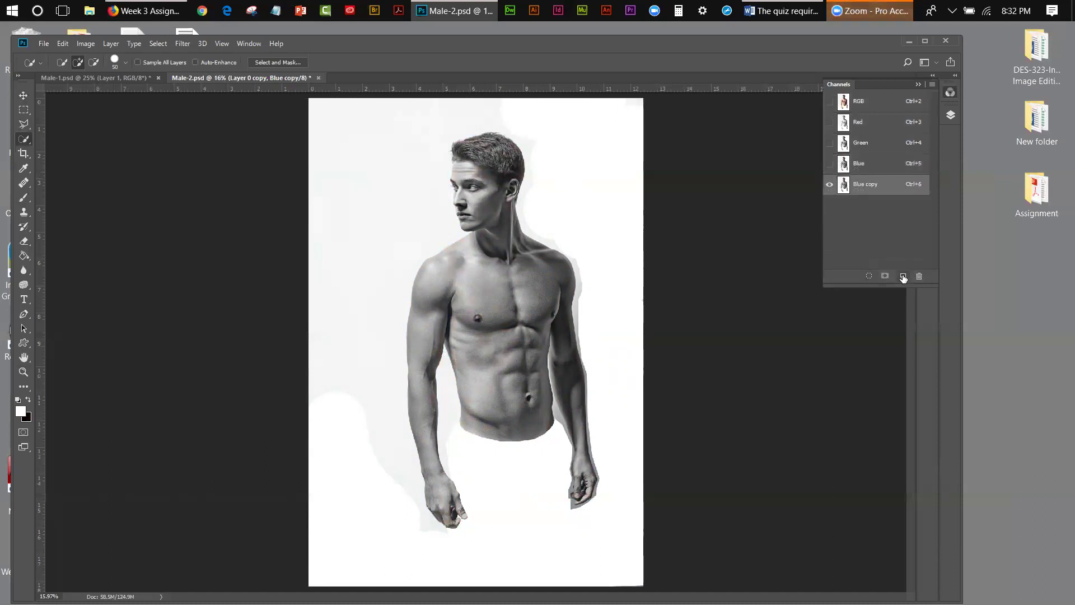
{"action": "double_click", "coordinate": [883, 191]}
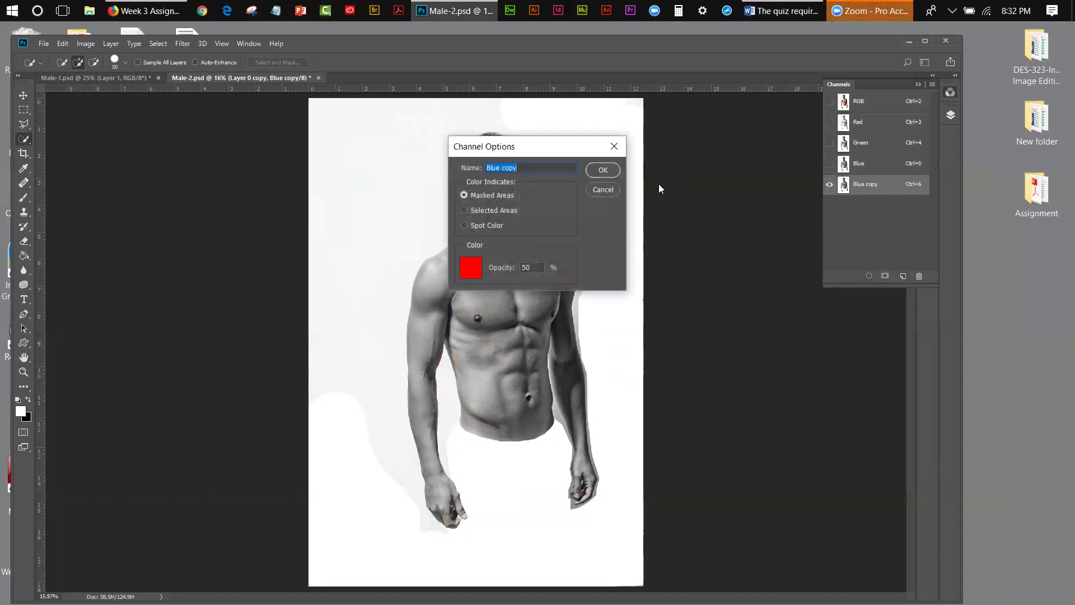
{"action": "type", "text": "mask"}
{"action": "left_click", "coordinate": [600, 170]}
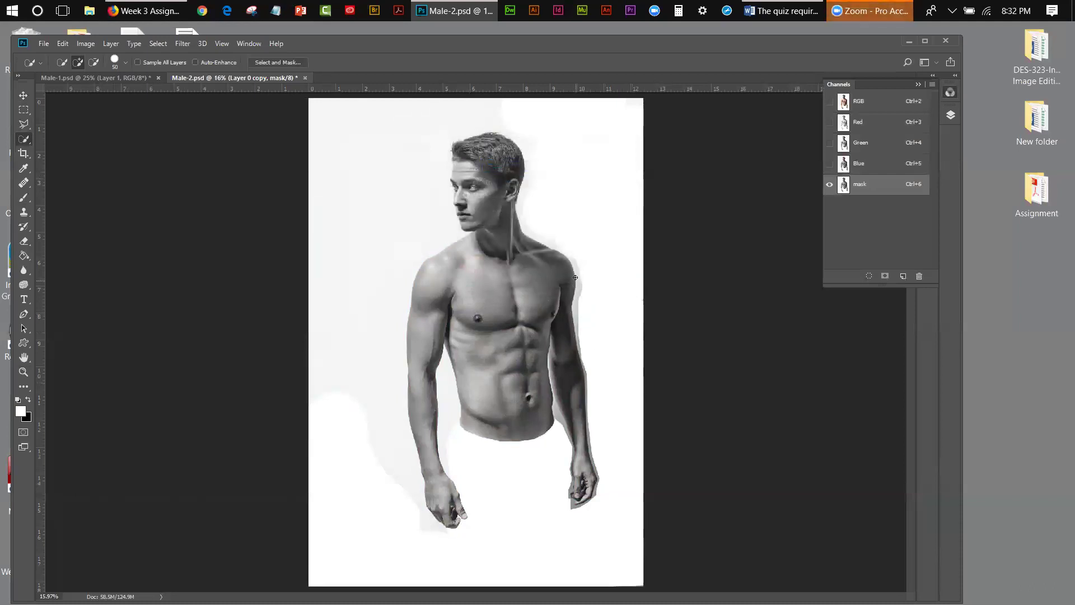
Undock the channel list so it floats over the canvas beside the enlarged torso
{"action": "left_click", "coordinate": [24, 371]}
{"action": "left_click", "coordinate": [571, 418]}
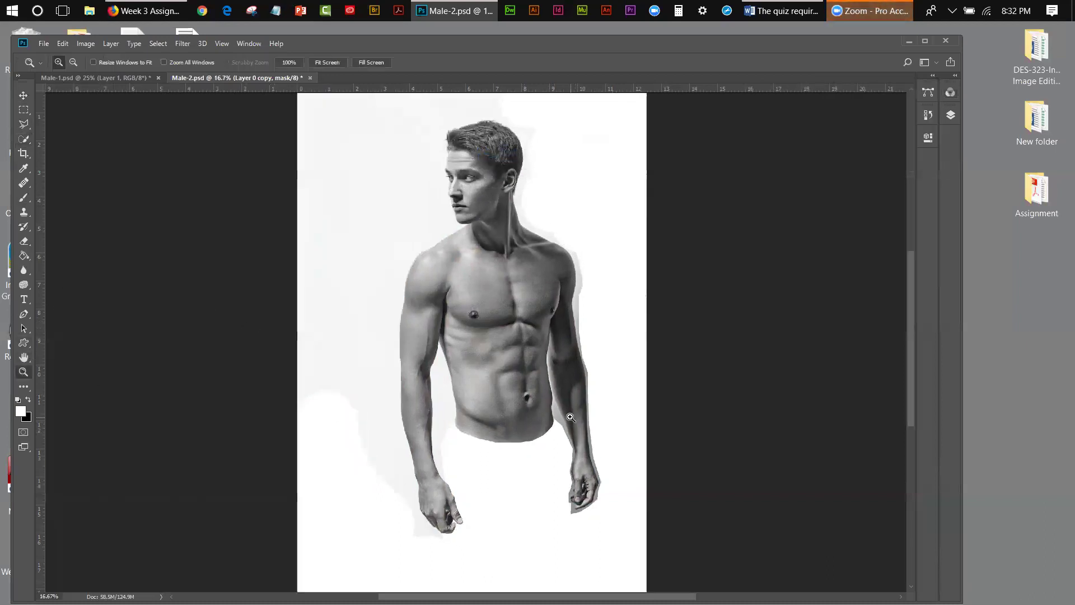
{"action": "left_click", "coordinate": [571, 418]}
{"action": "left_click", "coordinate": [570, 414]}
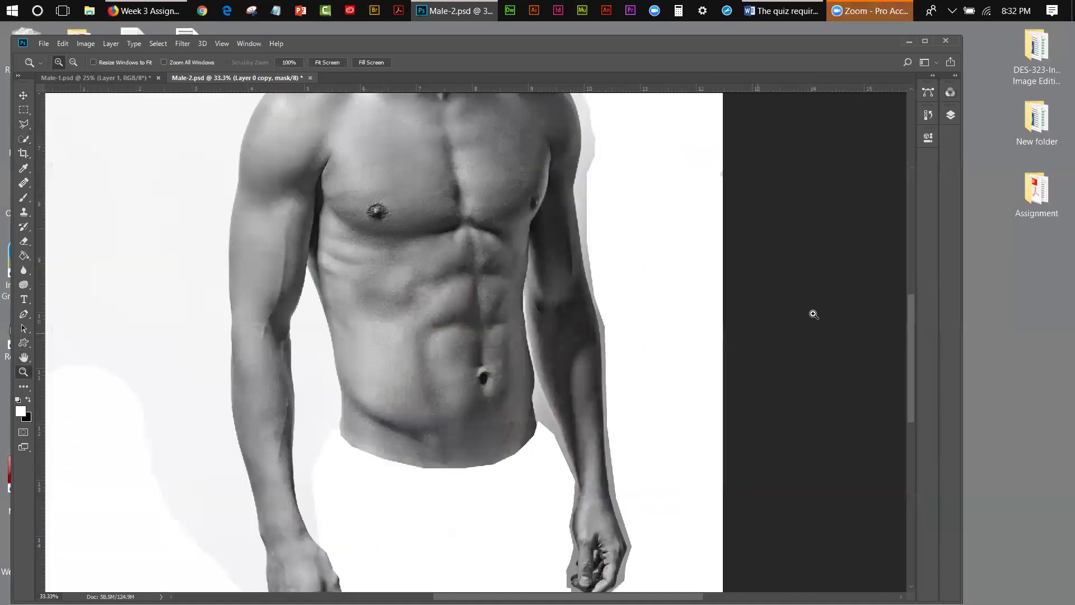
{"action": "left_click", "coordinate": [951, 117]}
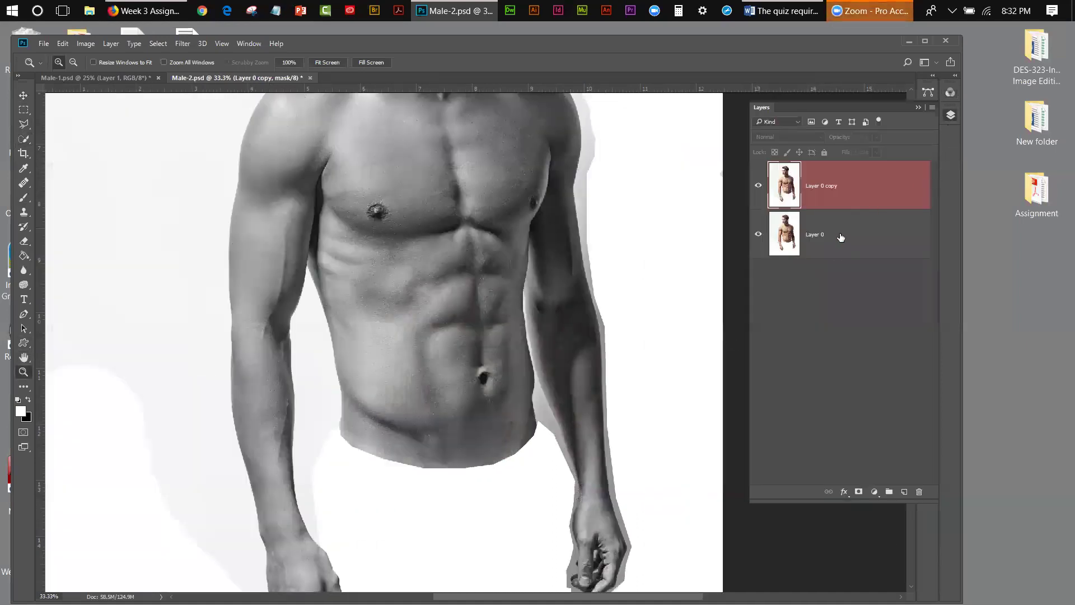
{"action": "left_click", "coordinate": [951, 116]}
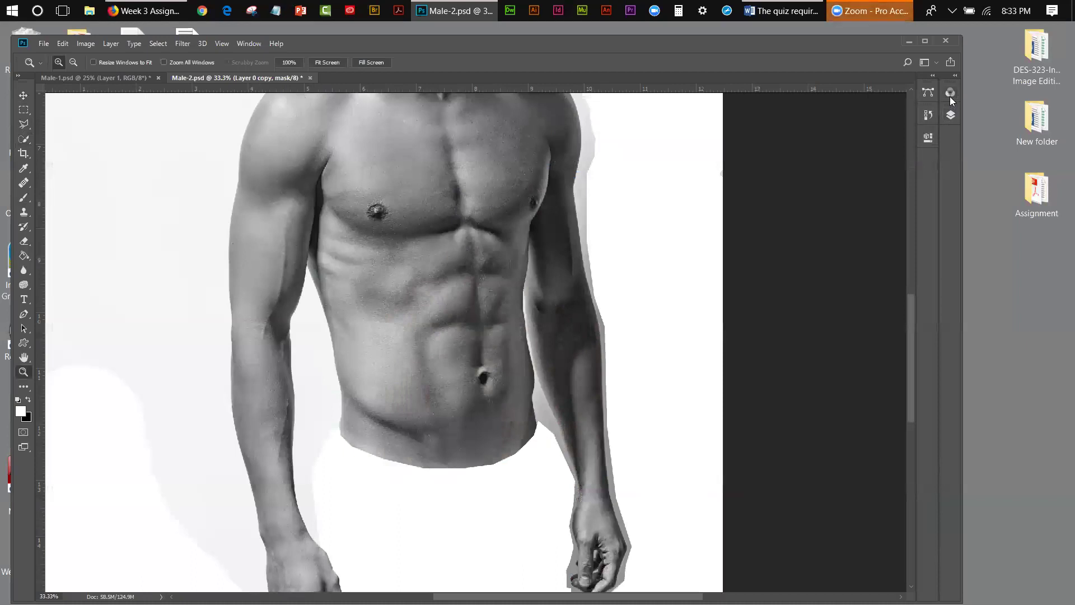
{"action": "left_click", "coordinate": [950, 96]}
{"action": "left_click_drag", "start_coordinate": [851, 84], "coordinate": [823, 138]}
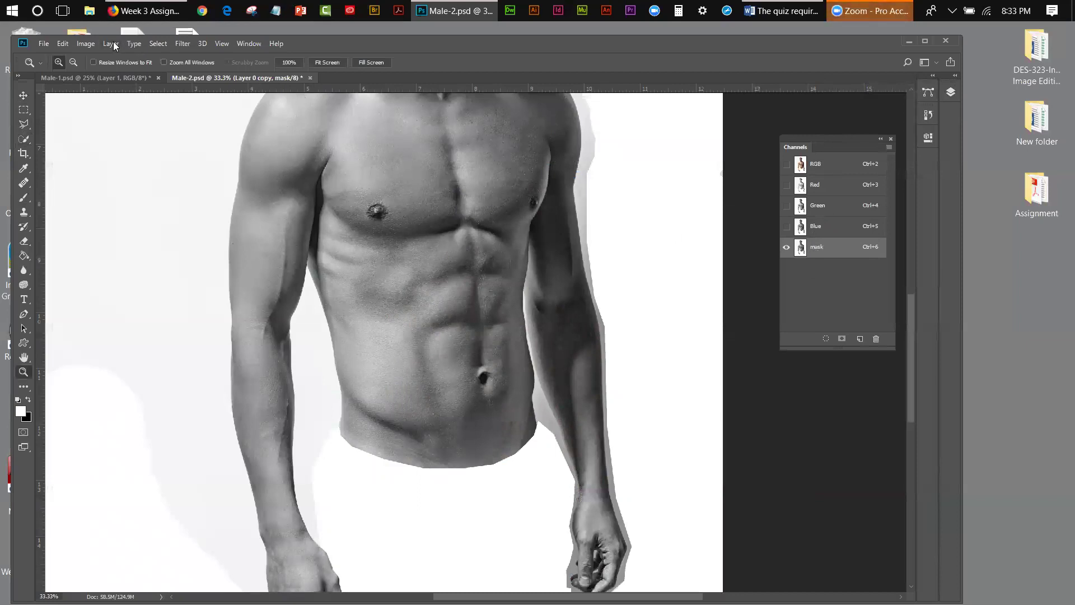
{"action": "left_click", "coordinate": [85, 43]}
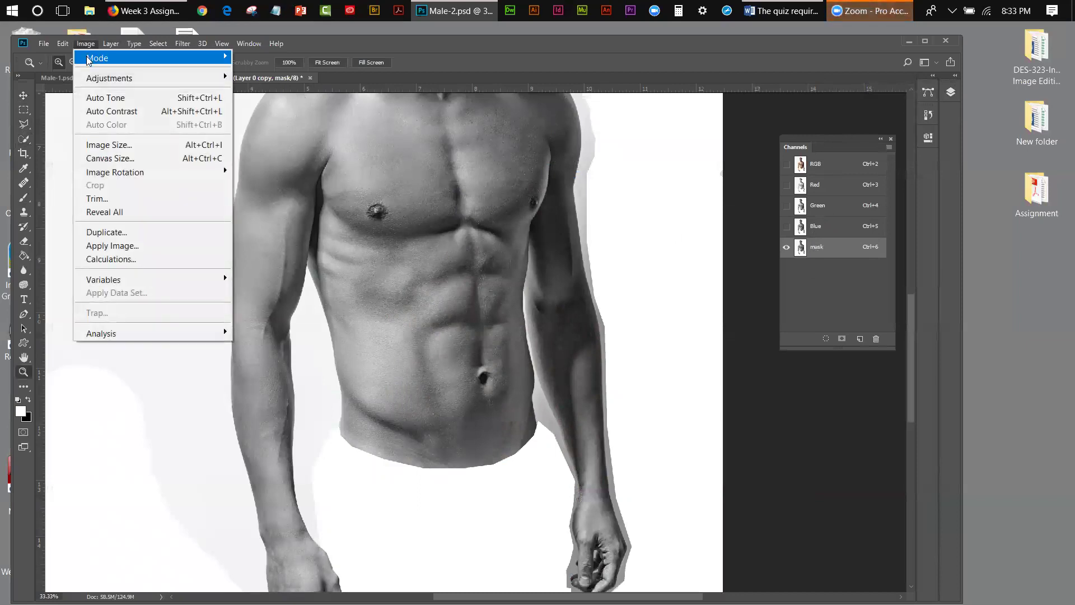
{"action": "mouse_move", "coordinate": [88, 76]}
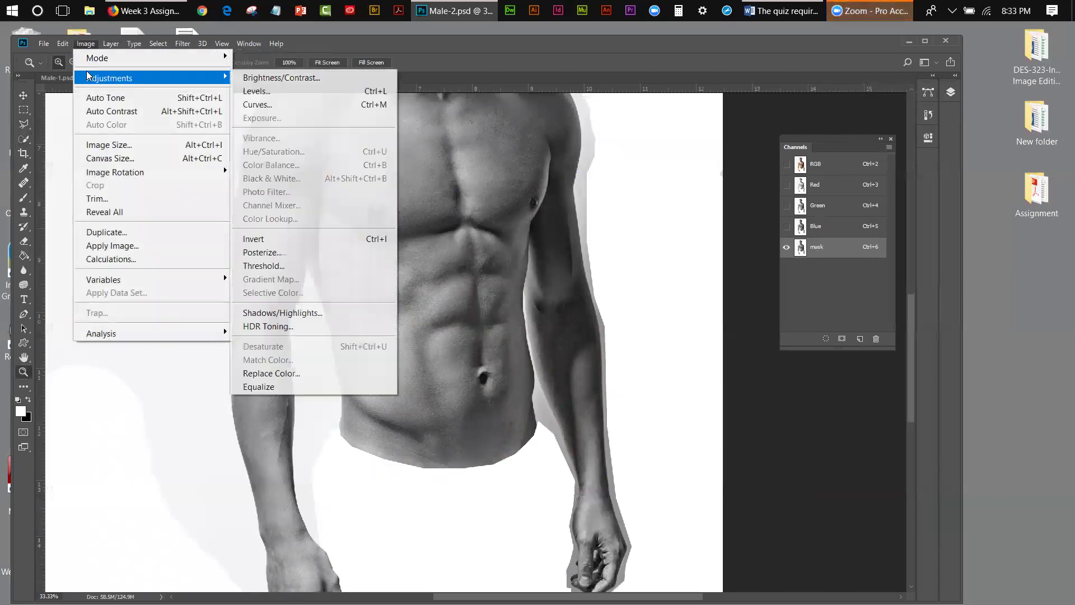
{"action": "left_click", "coordinate": [256, 92]}
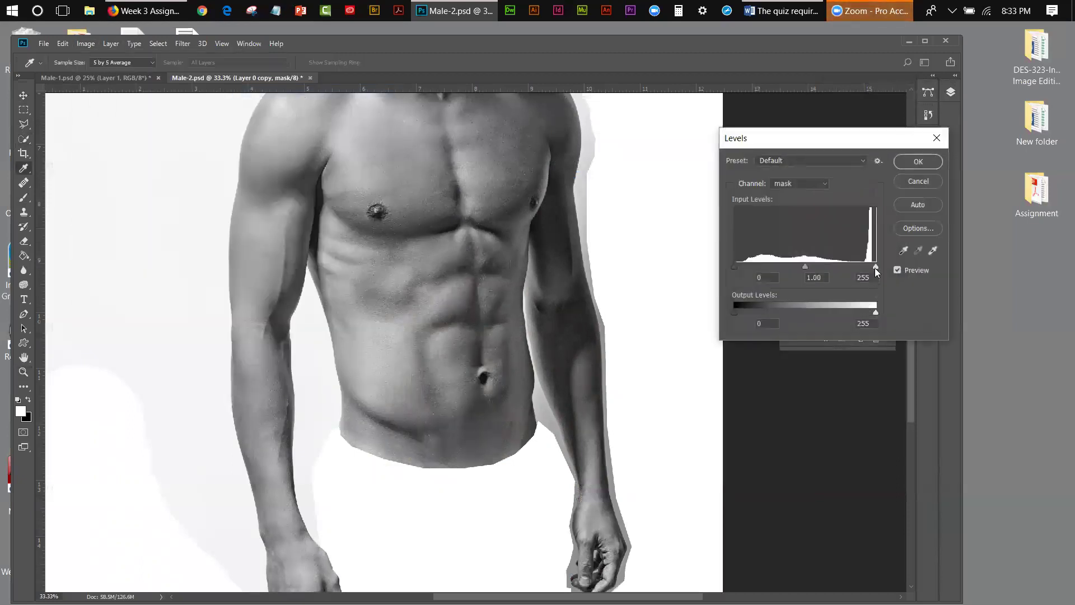
{"action": "left_click_drag", "start_coordinate": [875, 268], "coordinate": [853, 265]}
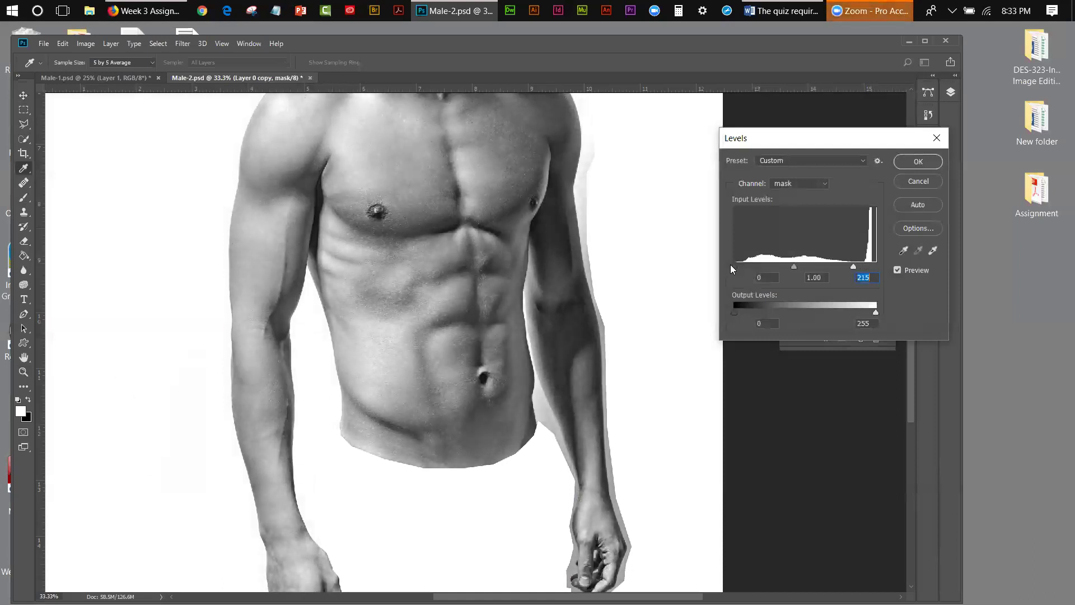
{"action": "left_click_drag", "start_coordinate": [738, 269], "coordinate": [741, 269]}
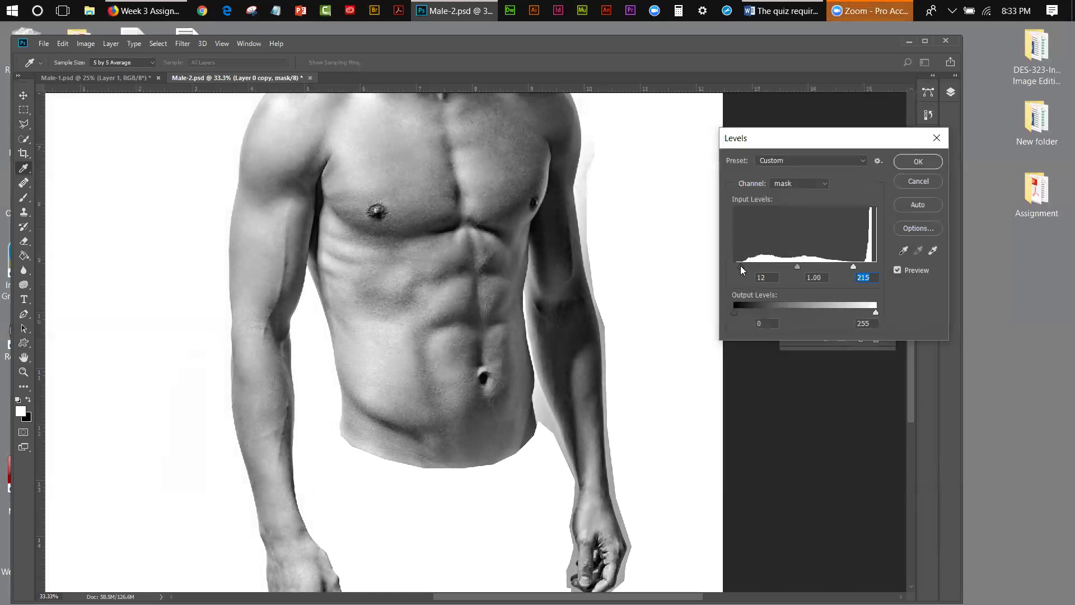
{"action": "left_click", "coordinate": [741, 267]}
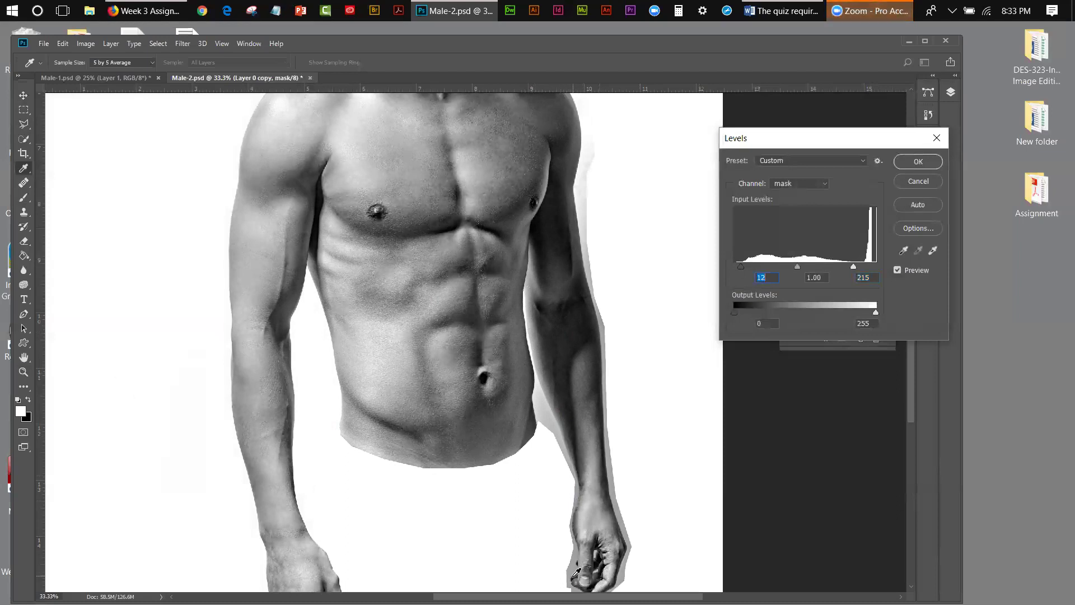
{"action": "left_click_drag", "start_coordinate": [798, 266], "coordinate": [820, 278]}
{"action": "left_click", "coordinate": [820, 278]}
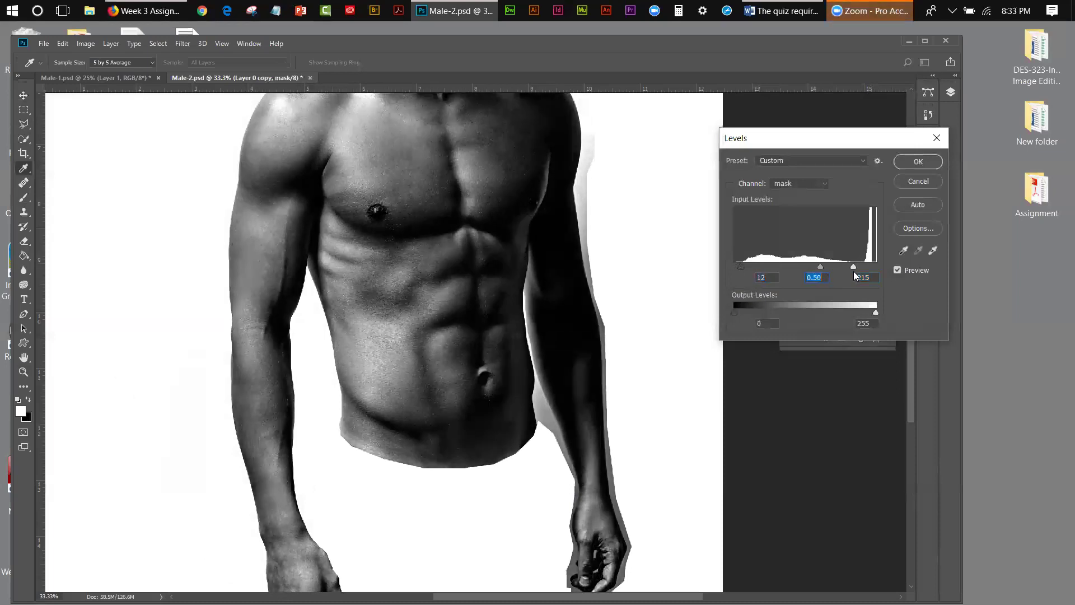
{"action": "key", "text": "z"}
{"action": "left_click", "coordinate": [924, 183]}
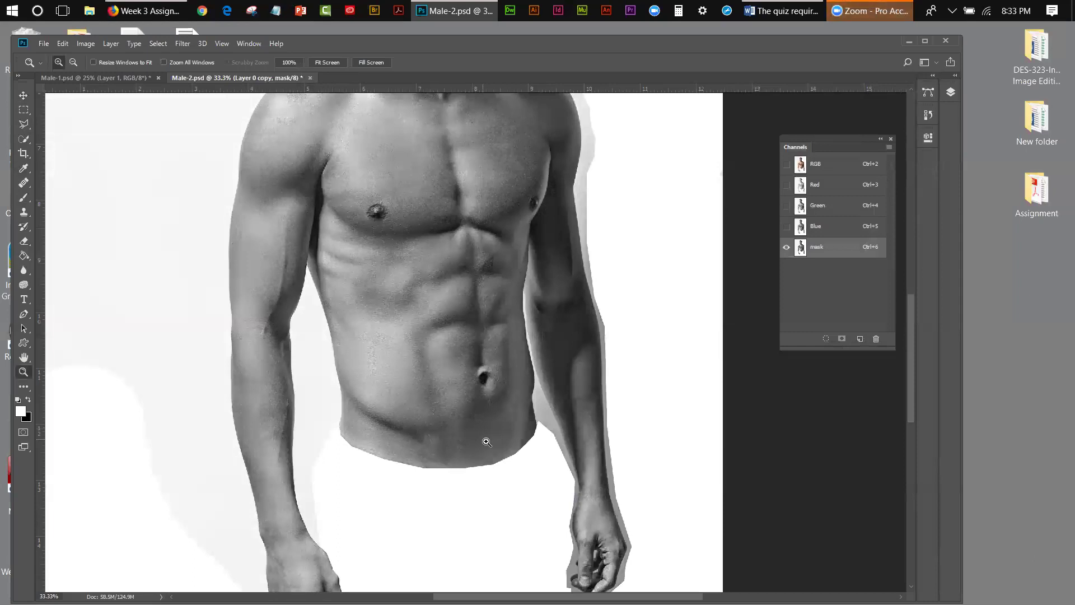
Trace a Polygonal Lasso outline from the shoulder down the outer edge of the arm on the image's right side to the wrist
{"action": "left_click", "coordinate": [24, 124]}
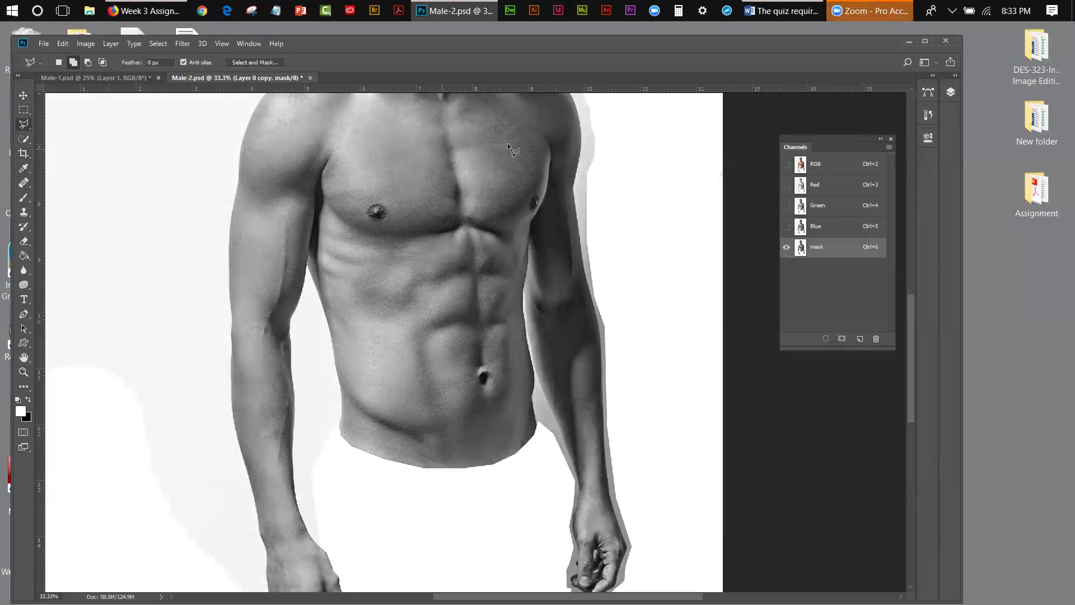
{"action": "left_click_drag", "start_coordinate": [909, 303], "coordinate": [909, 290]}
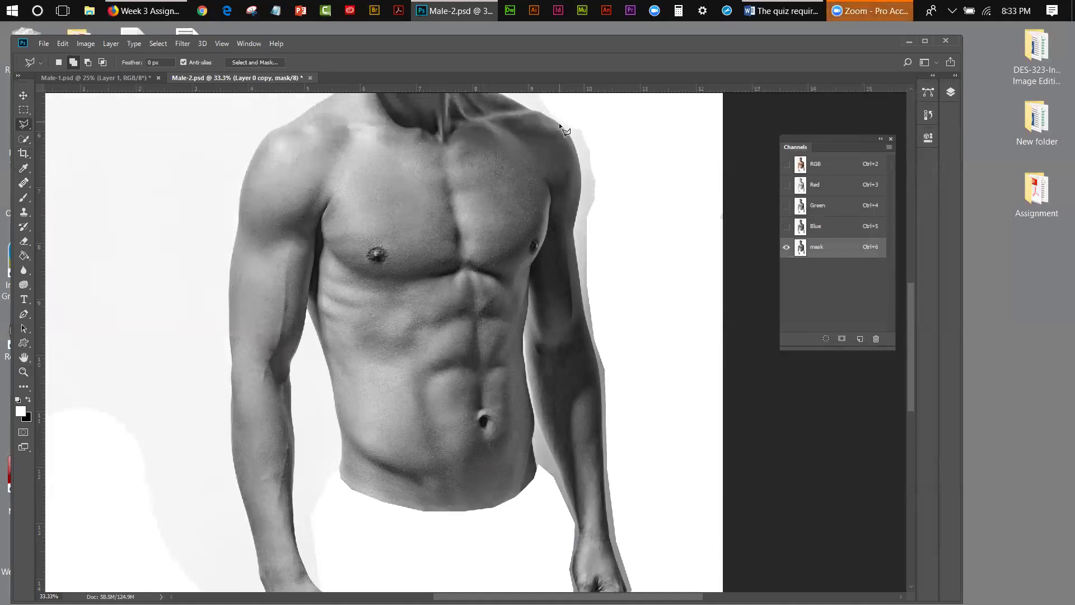
{"action": "left_click", "coordinate": [23, 372]}
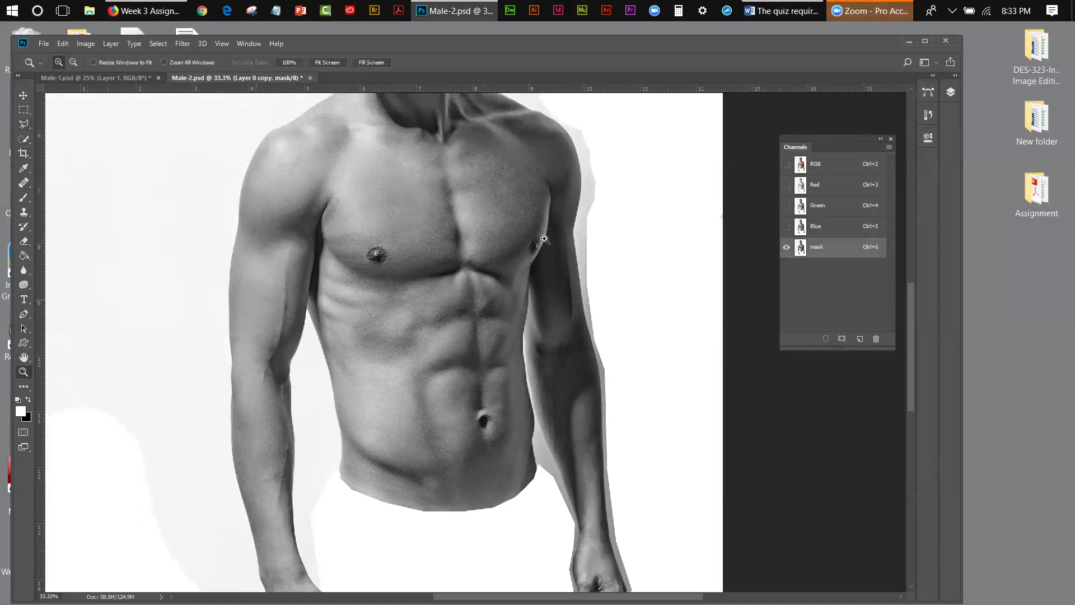
{"action": "left_click", "coordinate": [579, 234]}
{"action": "left_click", "coordinate": [735, 244]}
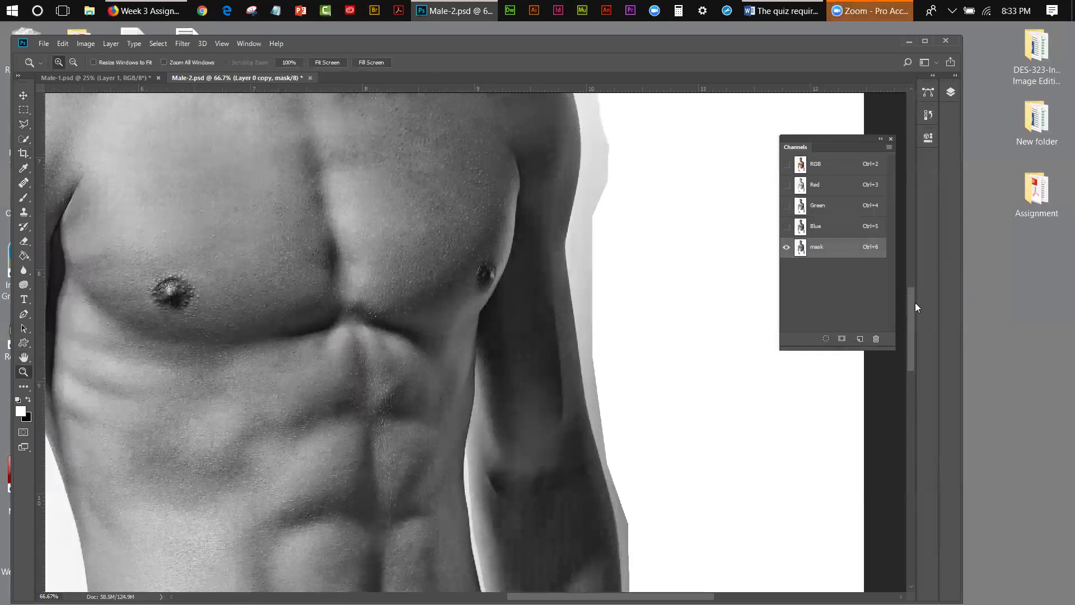
{"action": "left_click_drag", "start_coordinate": [915, 303], "coordinate": [919, 272]}
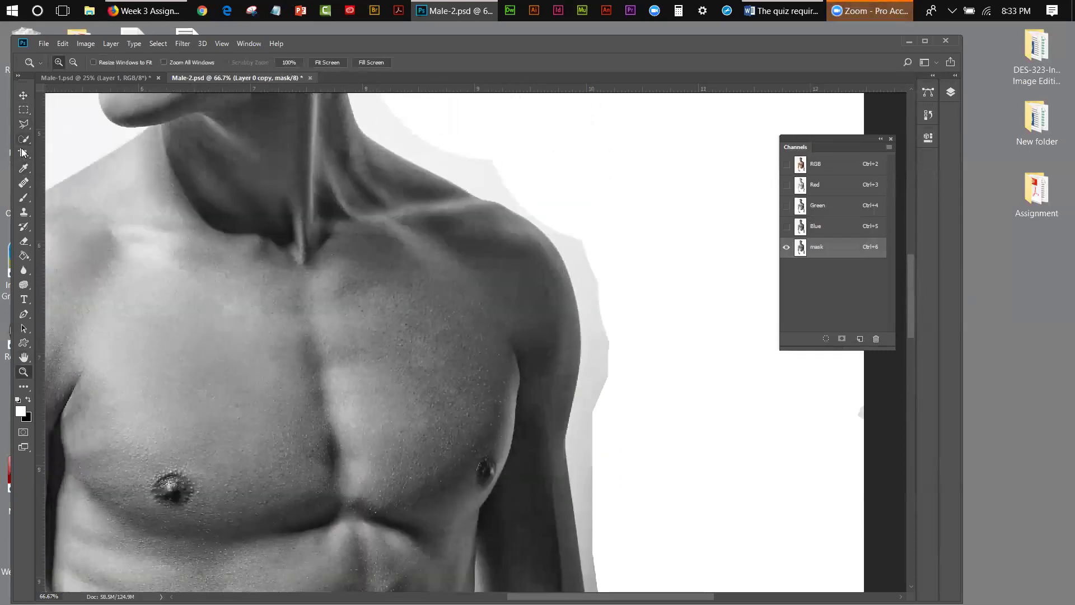
{"action": "left_click", "coordinate": [24, 124]}
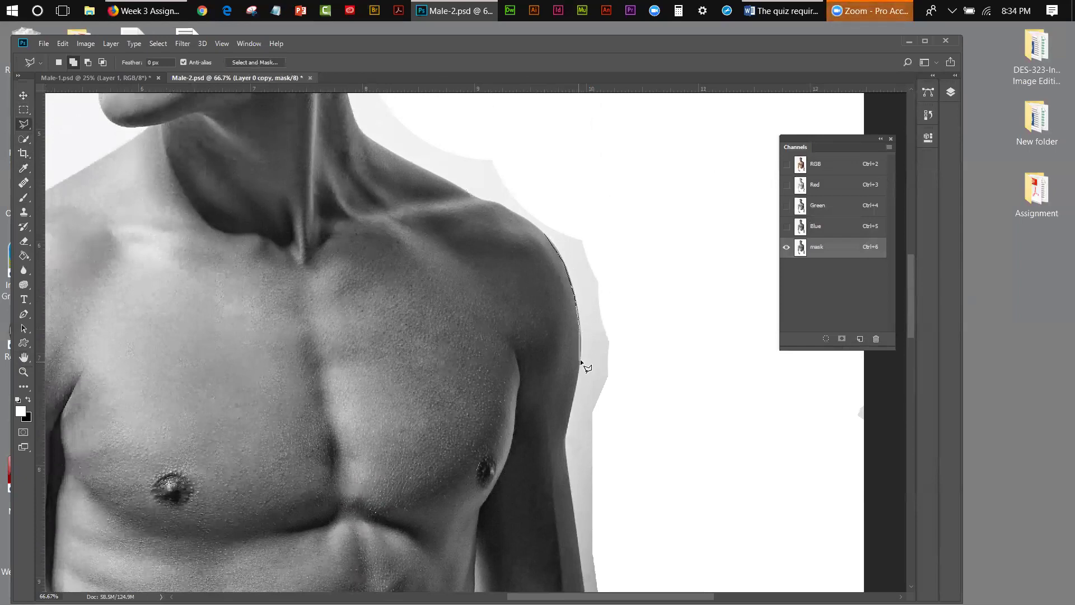
{"action": "mouse_move", "coordinate": [570, 414]}
{"action": "left_mouse_down"}
{"action": "mouse_move", "coordinate": [591, 552]}
{"action": "mouse_move", "coordinate": [585, 571]}
{"action": "mouse_move", "coordinate": [578, 564]}
{"action": "mouse_move", "coordinate": [592, 576]}
{"action": "mouse_move", "coordinate": [574, 479]}
{"action": "mouse_move", "coordinate": [611, 522]}
{"action": "mouse_move", "coordinate": [601, 541]}
{"action": "mouse_move", "coordinate": [632, 584]}
{"action": "mouse_move", "coordinate": [600, 384]}
{"action": "mouse_move", "coordinate": [615, 429]}
{"action": "left_mouse_up"}
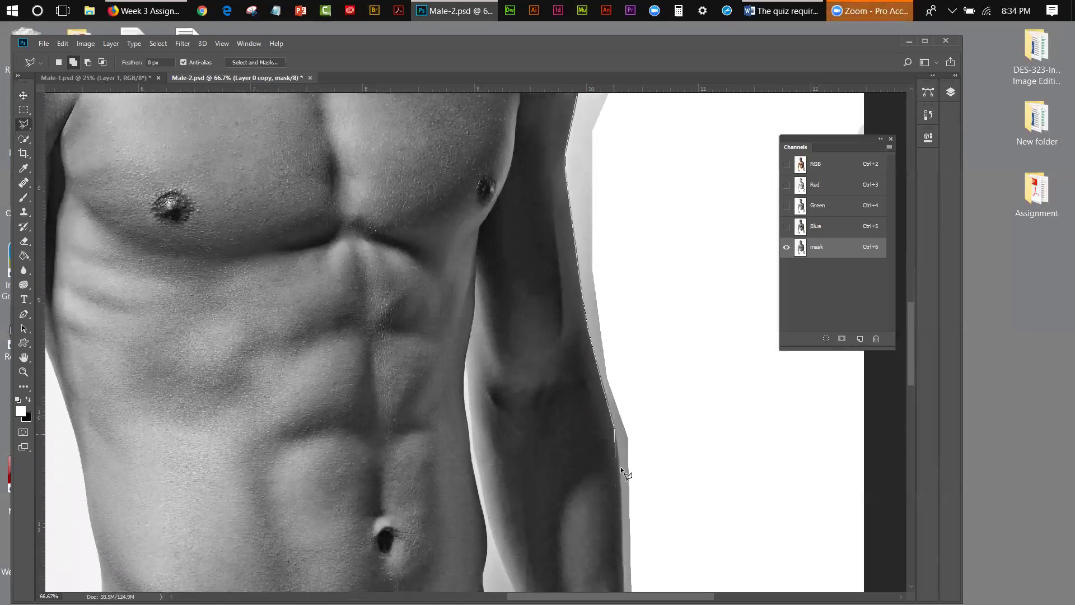
{"action": "mouse_move", "coordinate": [621, 492]}
{"action": "left_mouse_down"}
{"action": "mouse_move", "coordinate": [625, 526]}
{"action": "mouse_move", "coordinate": [641, 479]}
{"action": "mouse_move", "coordinate": [624, 458]}
{"action": "mouse_move", "coordinate": [622, 538]}
{"action": "mouse_move", "coordinate": [639, 585]}
{"action": "left_mouse_up"}
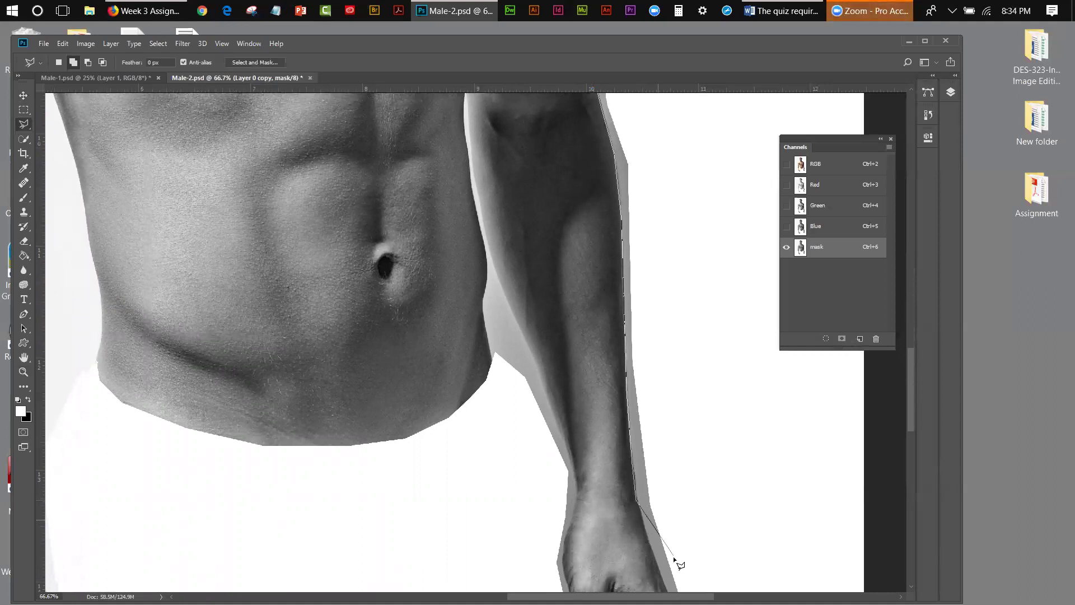
Continue the outline along the hand to the knuckles and close it through the white background back up at the shoulder
{"action": "left_click", "coordinate": [660, 482]}
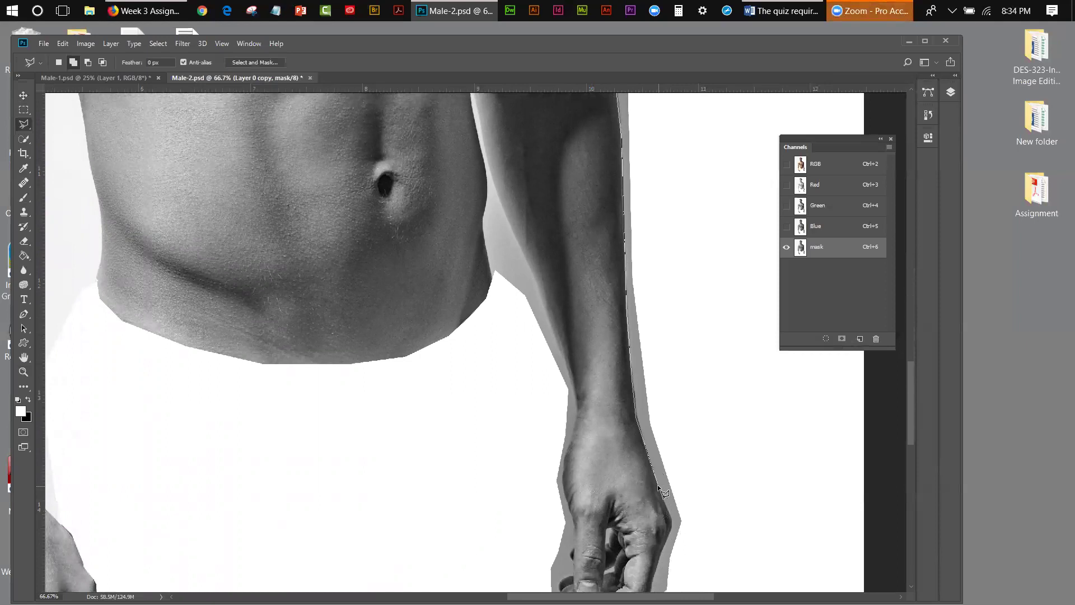
{"action": "left_click", "coordinate": [671, 529]}
{"action": "left_click", "coordinate": [700, 550]}
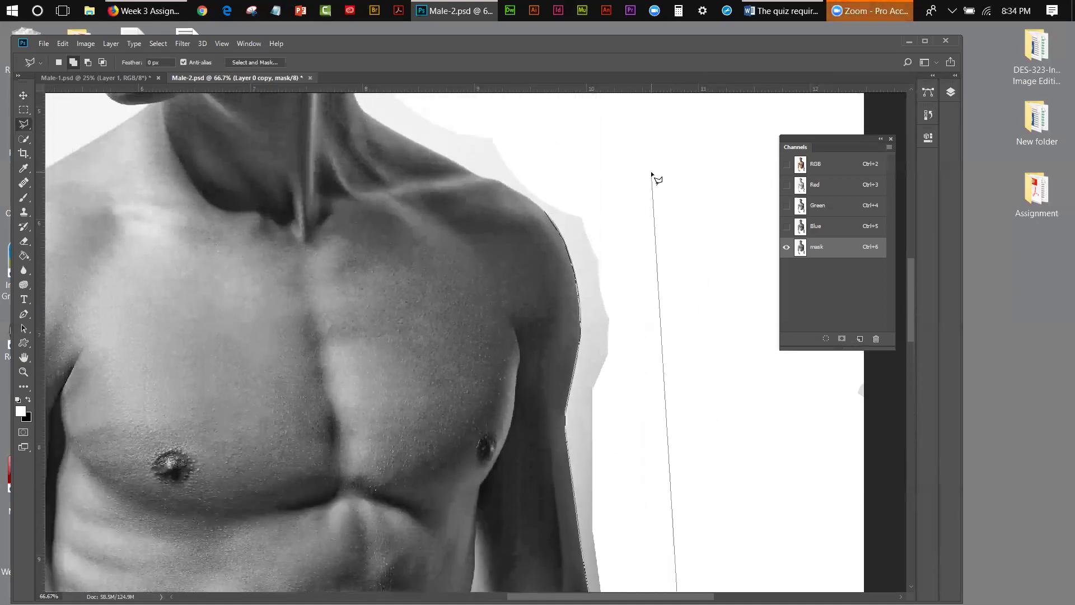
{"action": "left_click", "coordinate": [652, 173]}
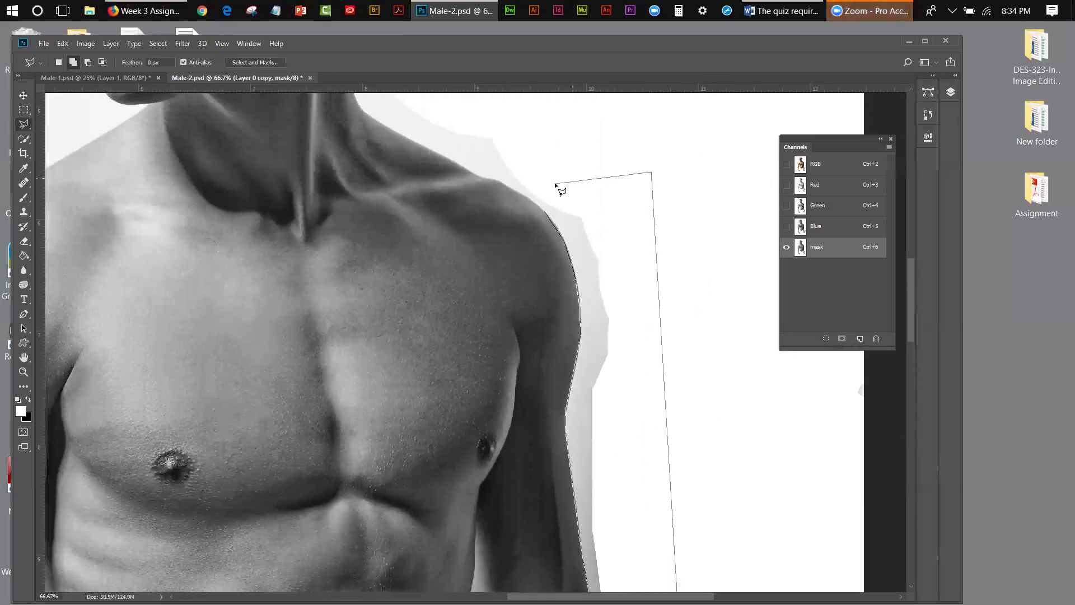
{"action": "left_click", "coordinate": [550, 210]}
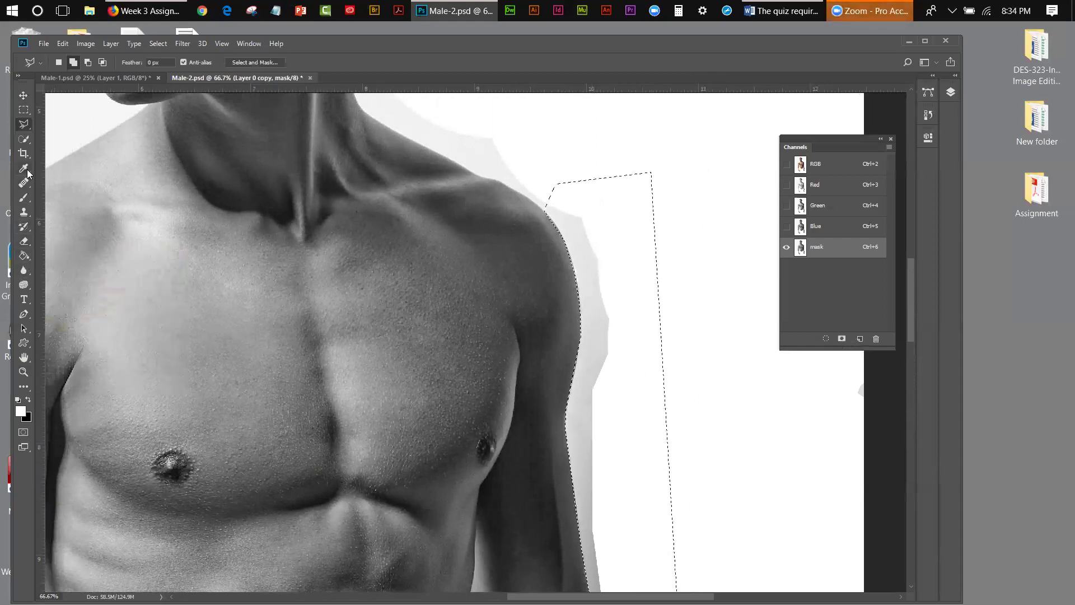
Paint the selected gray fringe along the outer arm white with the 700 px brush, from the shoulder down to the hand
{"action": "left_click", "coordinate": [24, 198]}
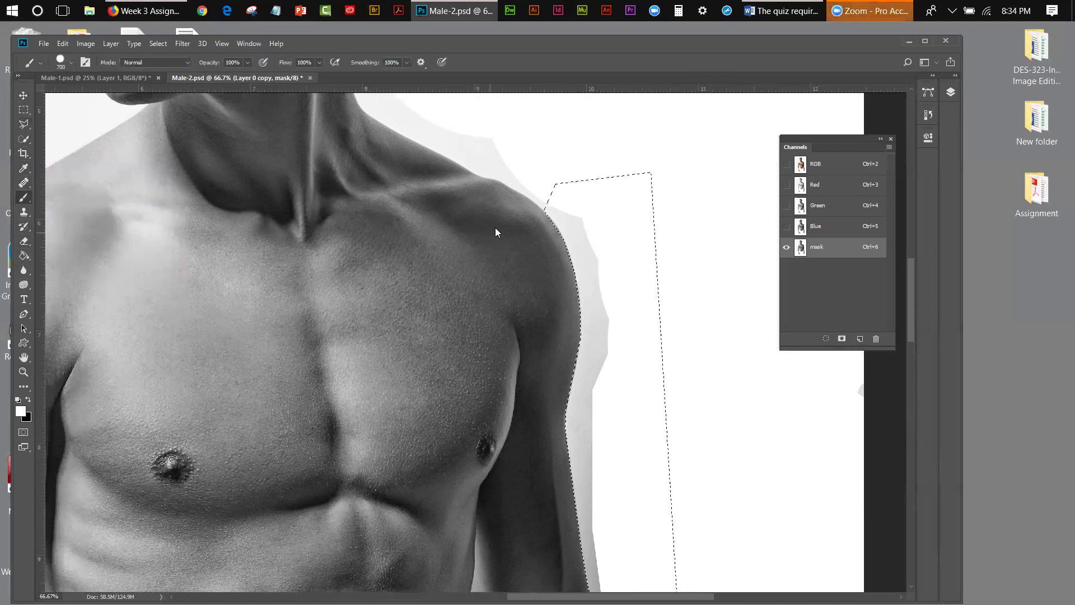
{"action": "left_click", "coordinate": [584, 272]}
{"action": "mouse_move", "coordinate": [584, 273]}
{"action": "left_mouse_down"}
{"action": "mouse_move", "coordinate": [626, 458]}
{"action": "mouse_move", "coordinate": [616, 582]}
{"action": "left_mouse_up"}
{"action": "left_click_drag", "start_coordinate": [911, 312], "coordinate": [923, 403]}
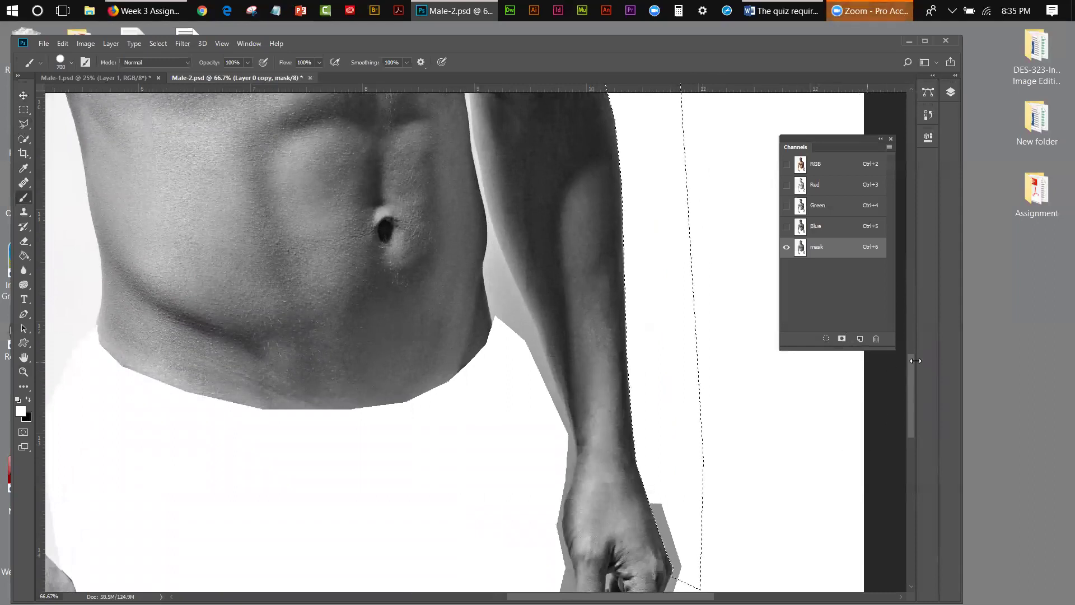
{"action": "left_click_drag", "start_coordinate": [912, 370], "coordinate": [913, 409]}
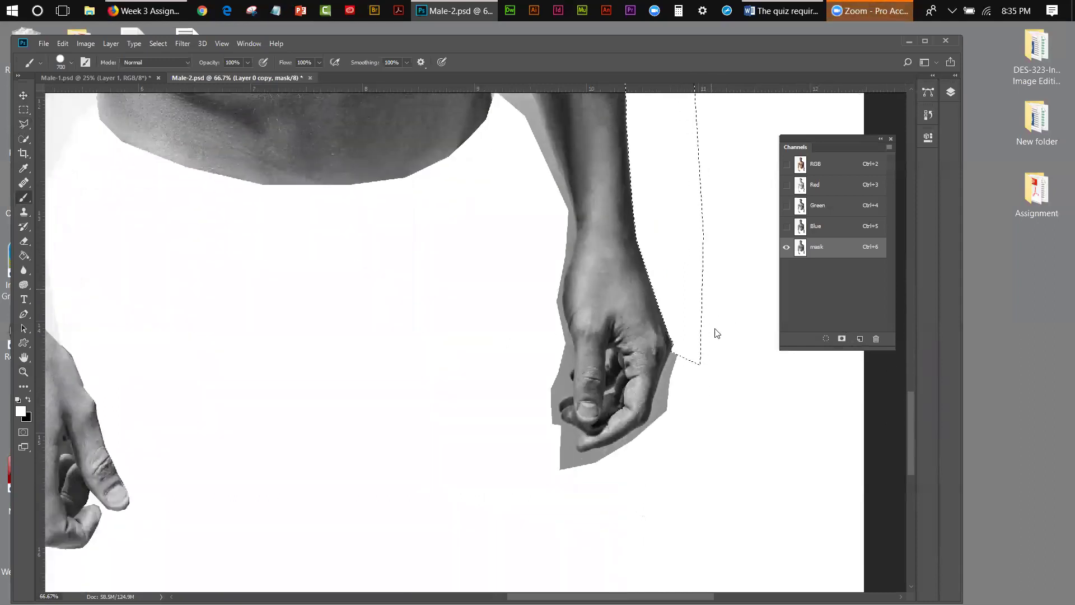
{"action": "left_click", "coordinate": [23, 96]}
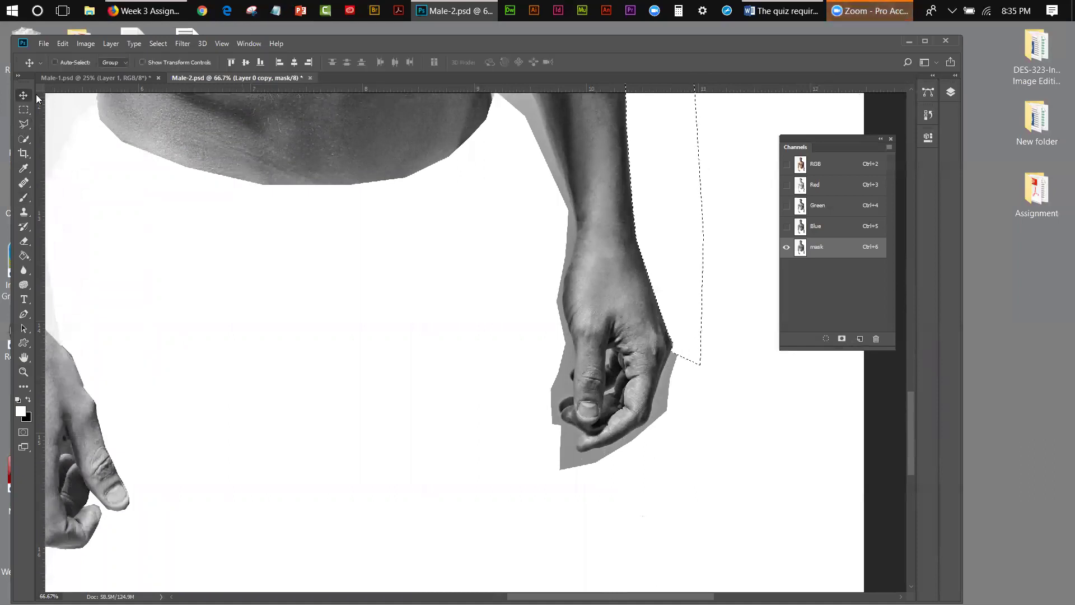
{"action": "left_click", "coordinate": [189, 43]}
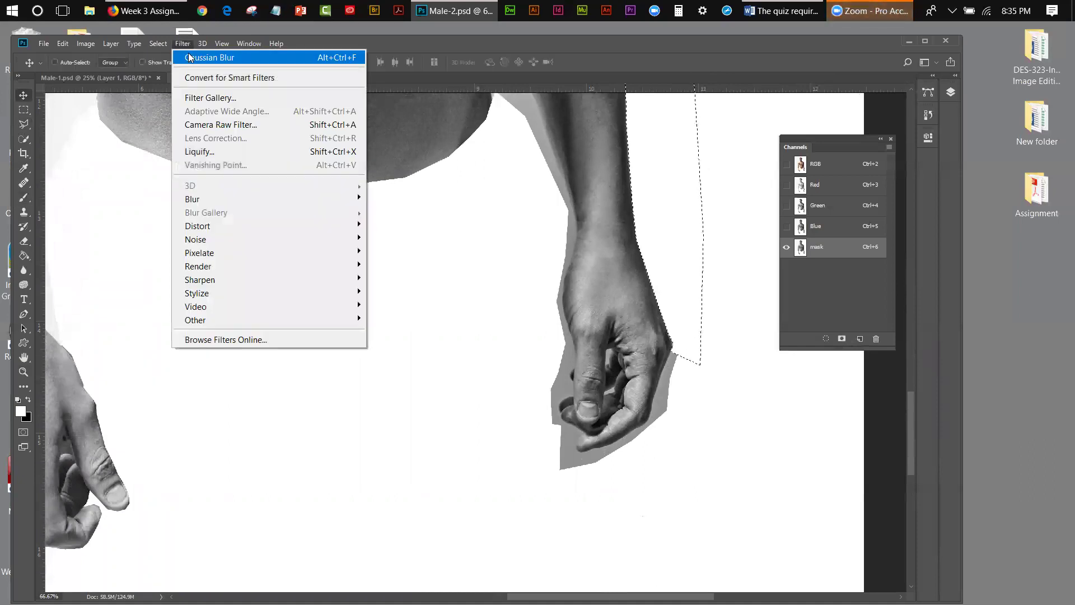
{"action": "left_click", "coordinate": [192, 59]}
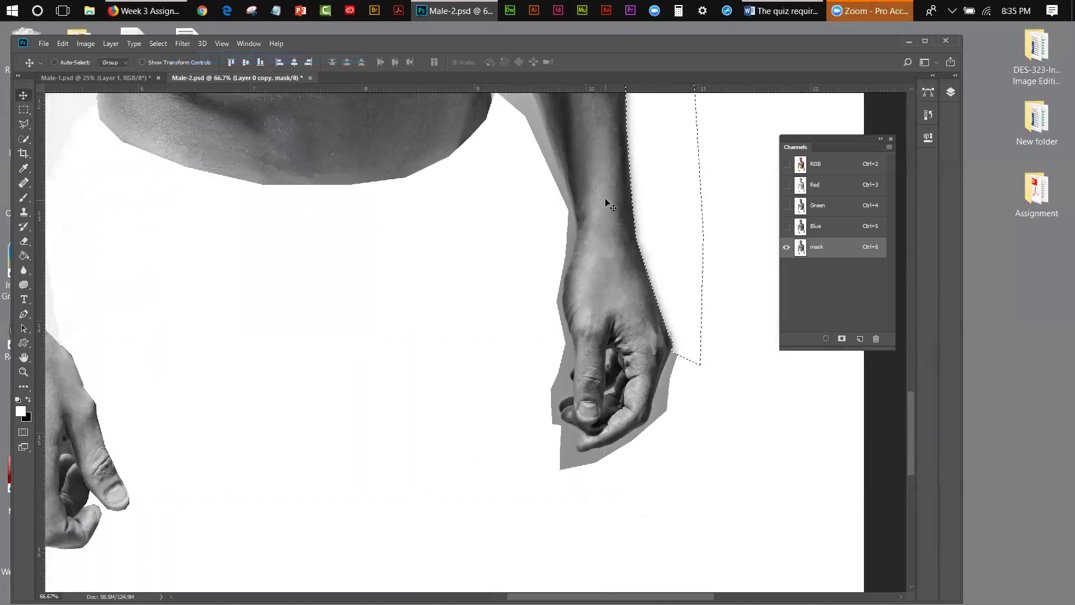
{"action": "left_click", "coordinate": [62, 43]}
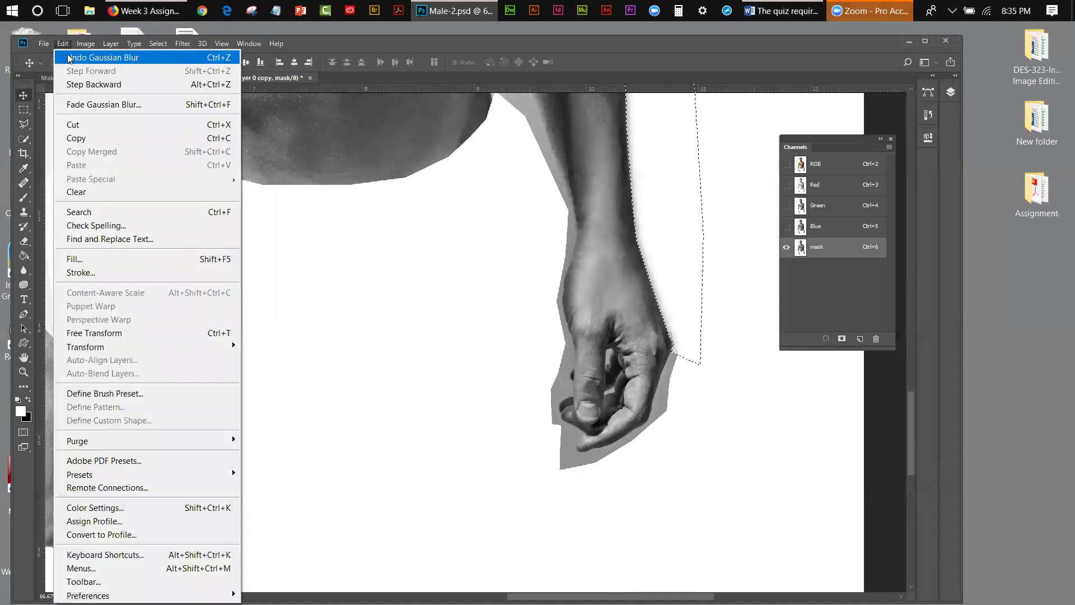
{"action": "left_click", "coordinate": [72, 52]}
Clear the selection and trace a Polygonal Lasso outline around the fingertips and up the inner edge of the same arm
{"action": "left_click", "coordinate": [157, 42]}
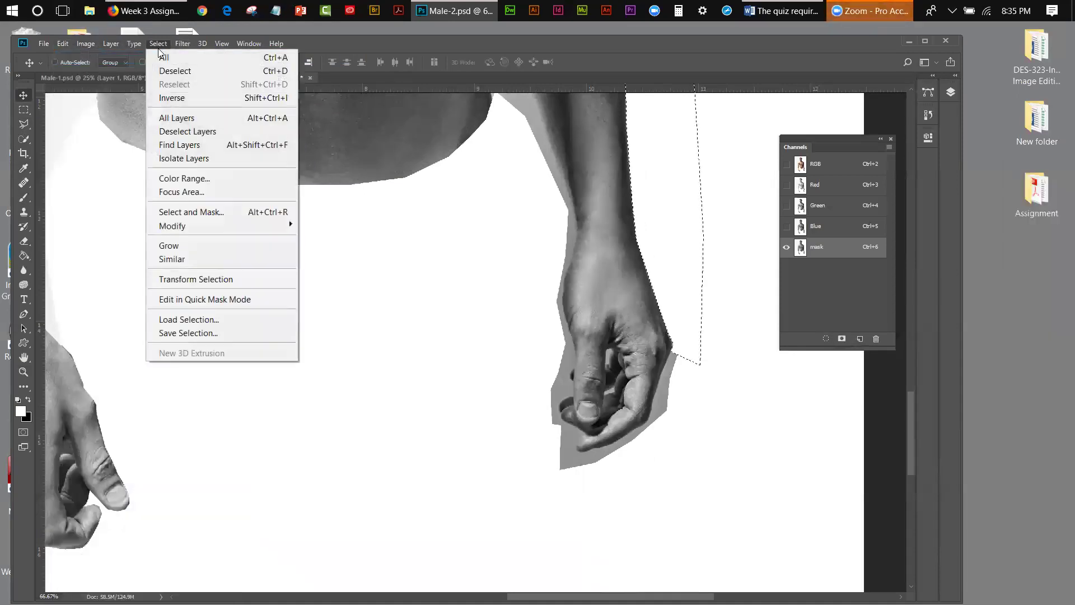
{"action": "left_click", "coordinate": [161, 72]}
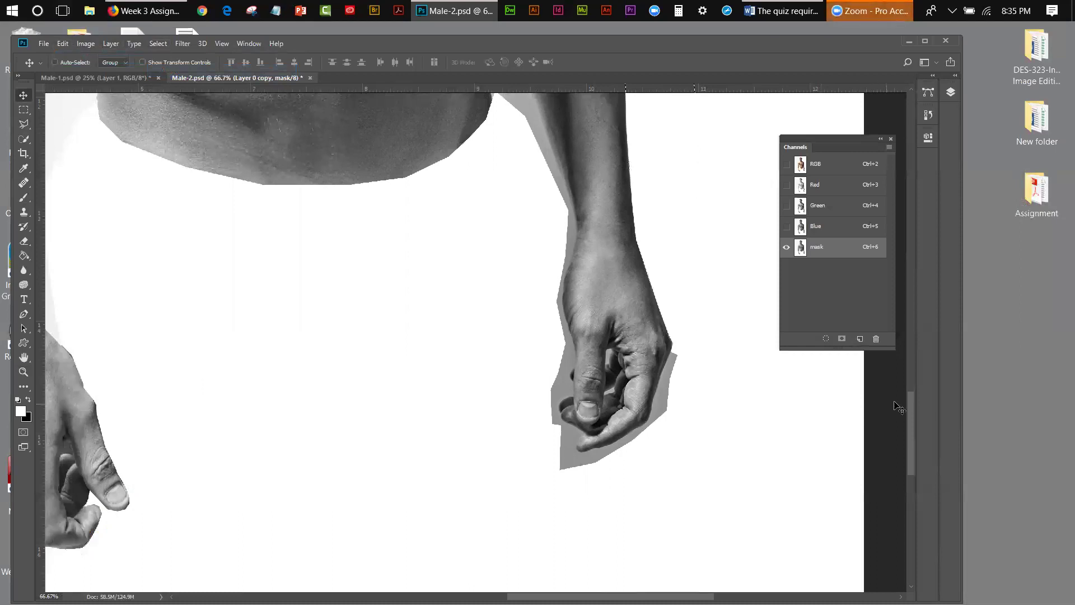
{"action": "scroll", "coordinate": [910, 402], "scroll_direction": "down", "scroll_amount": 2}
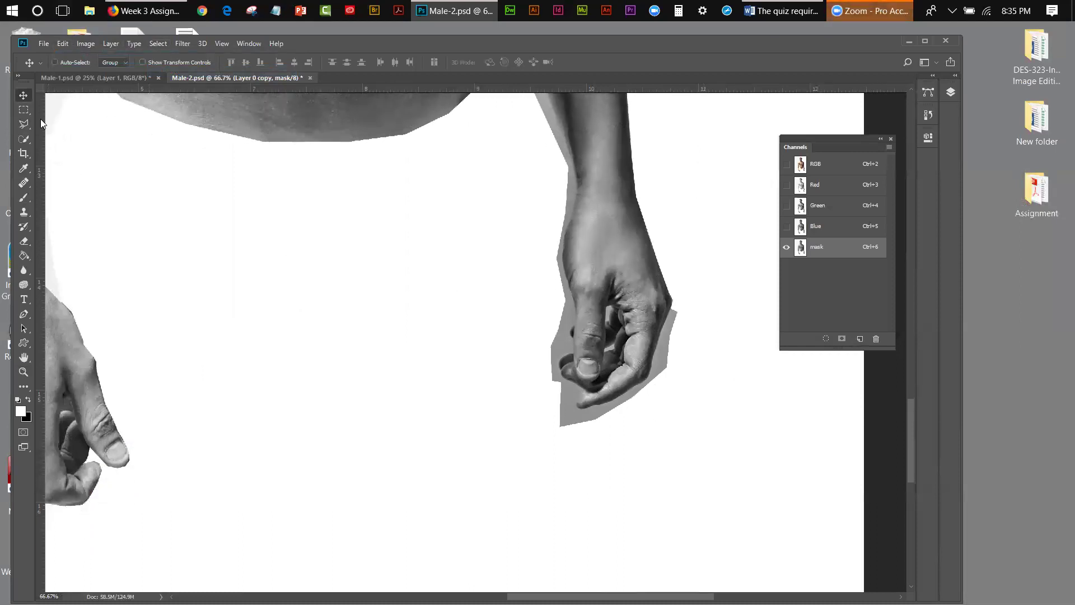
{"action": "left_click", "coordinate": [24, 124]}
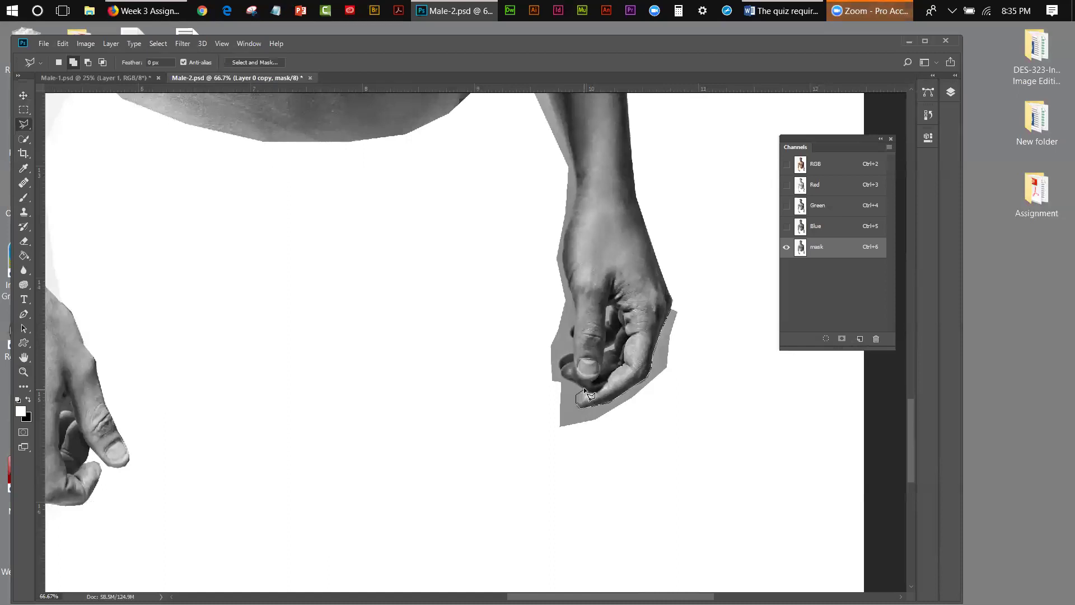
{"action": "left_click", "coordinate": [560, 361]}
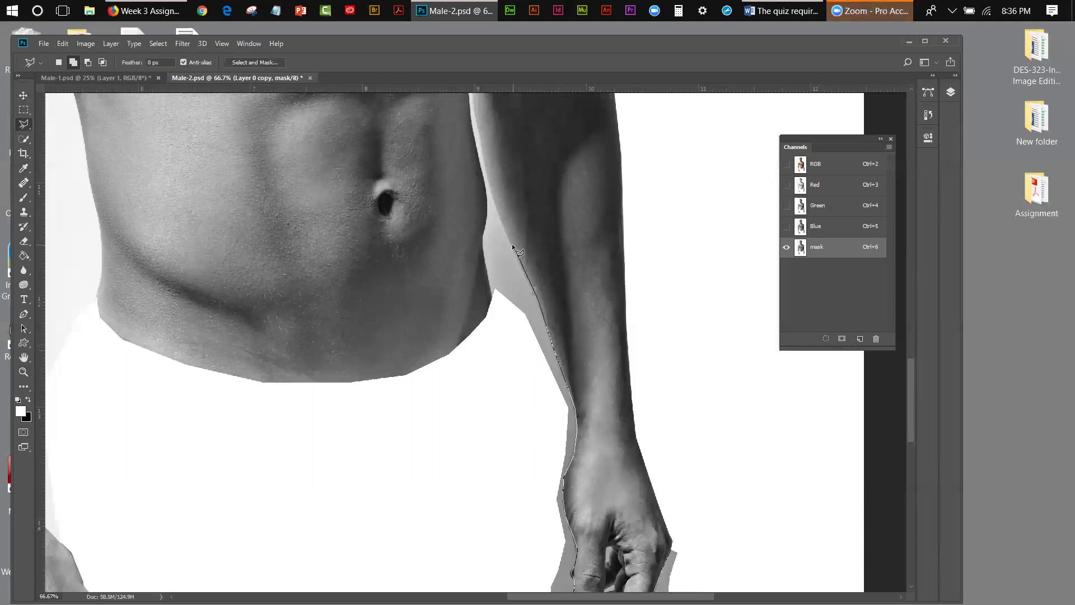
{"action": "left_click", "coordinate": [485, 174]}
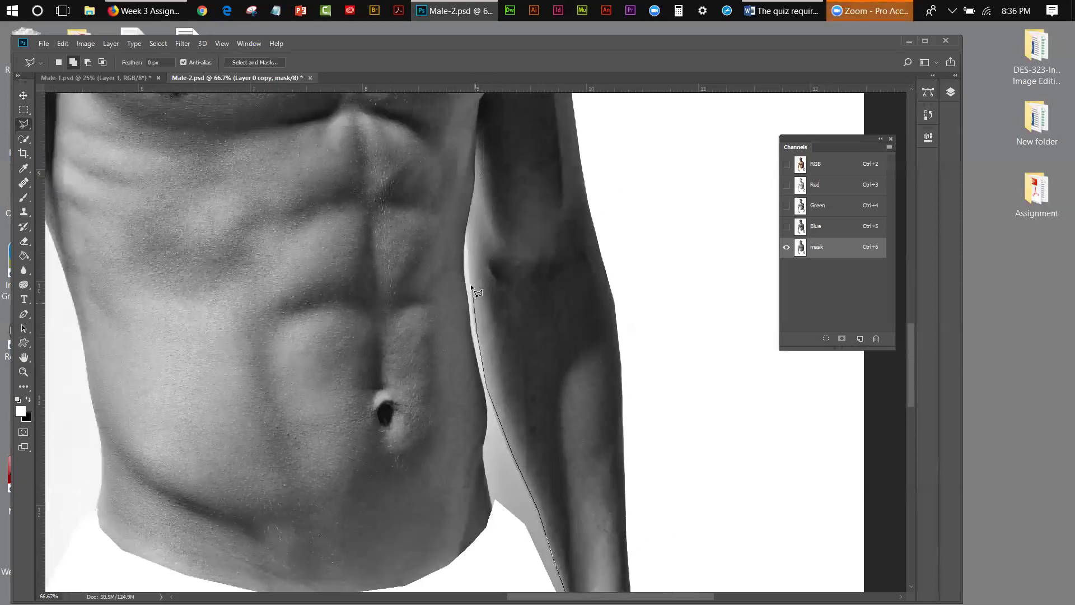
Continue the Polygonal Lasso outline from the armpit gap down the torso's side edge to the waist
{"action": "left_click", "coordinate": [466, 233]}
{"action": "left_click", "coordinate": [466, 290]}
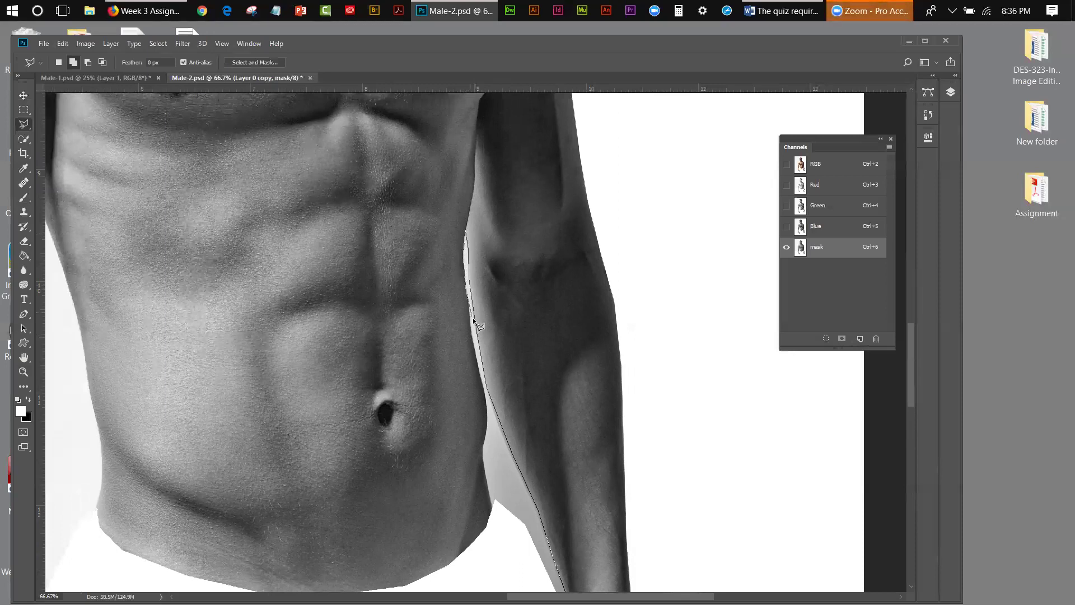
{"action": "left_click", "coordinate": [483, 390]}
{"action": "left_click", "coordinate": [488, 424]}
{"action": "left_click", "coordinate": [484, 510]}
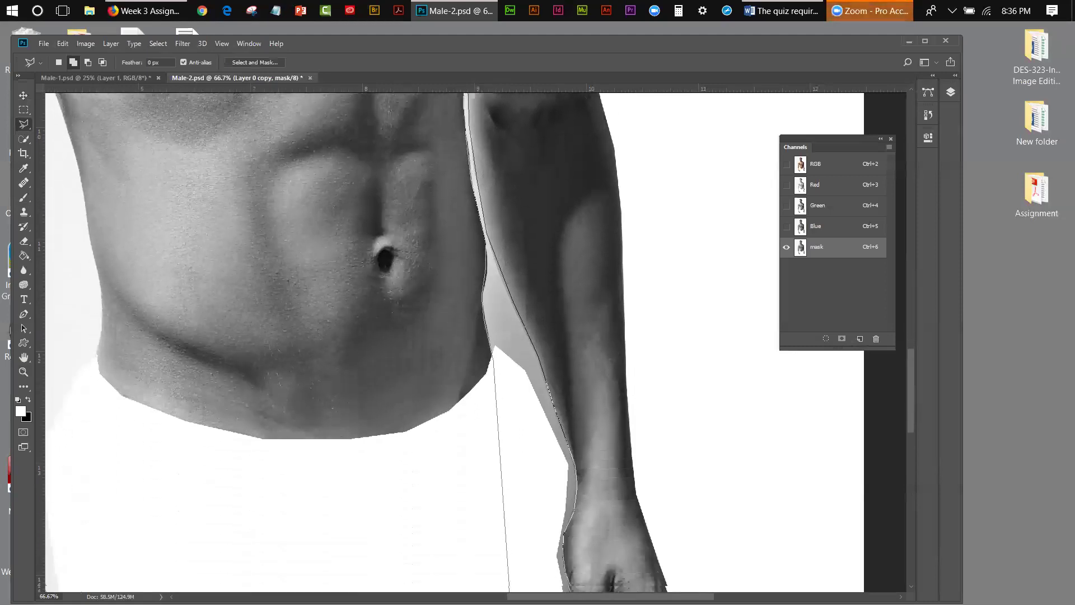
Run the outline through the white background below the hand and close it at the knuckles
{"action": "left_click", "coordinate": [521, 494]}
{"action": "left_click", "coordinate": [646, 508]}
{"action": "left_click", "coordinate": [707, 423]}
{"action": "left_click", "coordinate": [714, 361]}
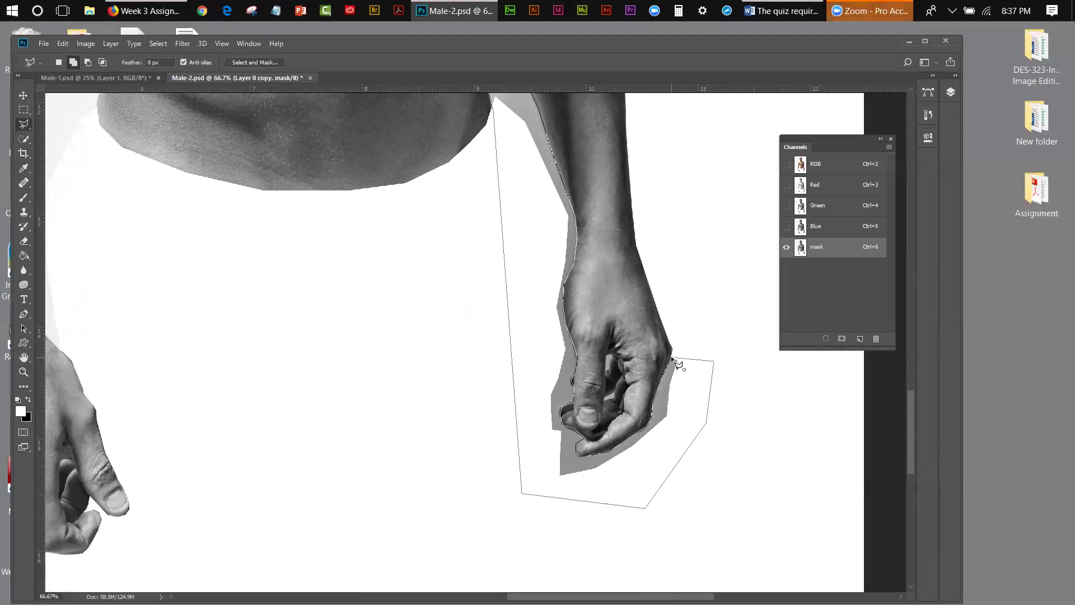
{"action": "left_click", "coordinate": [672, 358]}
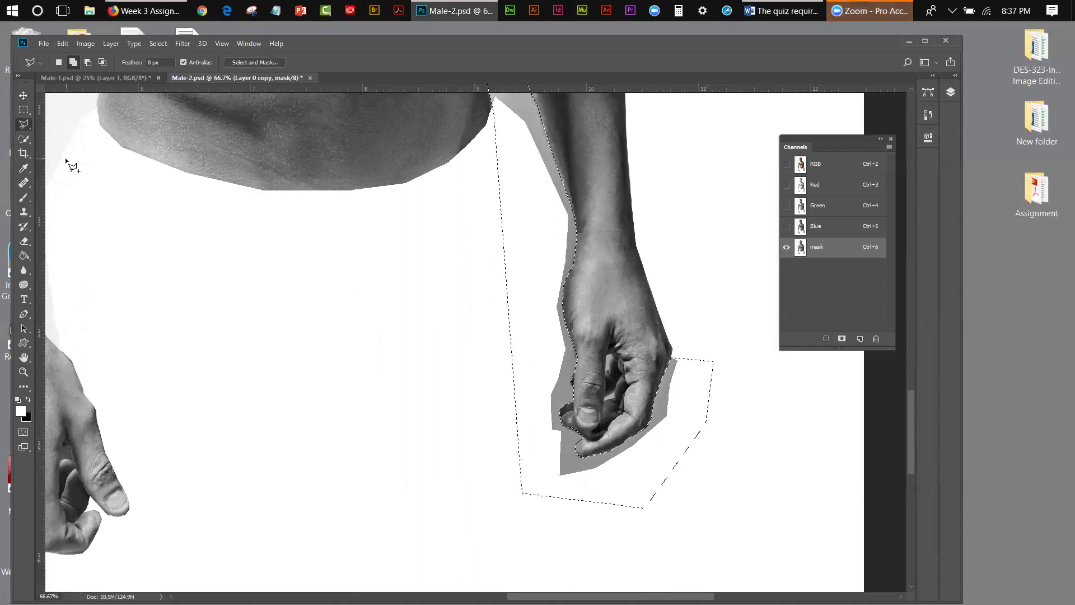
Paint the selected gray fringe around the fingers and between arm and torso white with the 700 px brush, and clear the selection
{"action": "left_click", "coordinate": [22, 199]}
{"action": "left_click", "coordinate": [626, 364]}
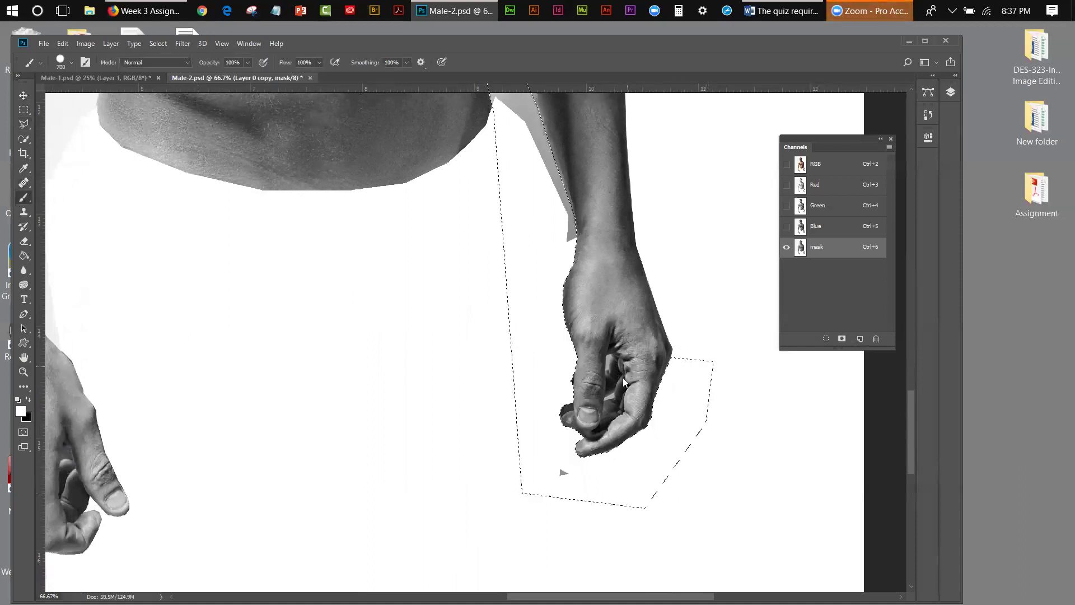
{"action": "left_click_drag", "start_coordinate": [582, 234], "coordinate": [535, 87]}
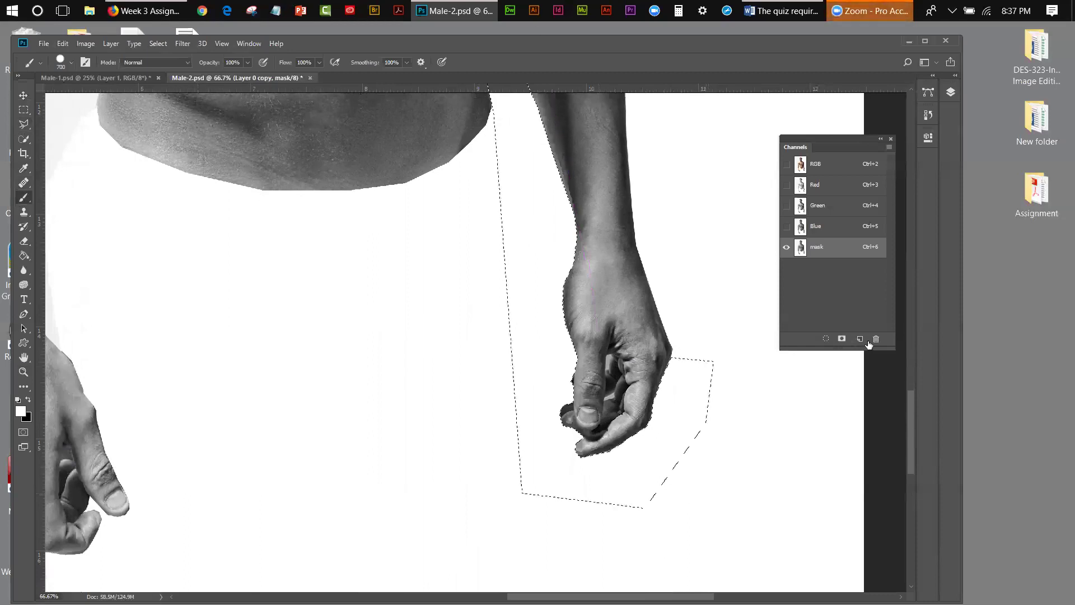
{"action": "scroll", "coordinate": [911, 437], "scroll_direction": "up", "scroll_amount": 5}
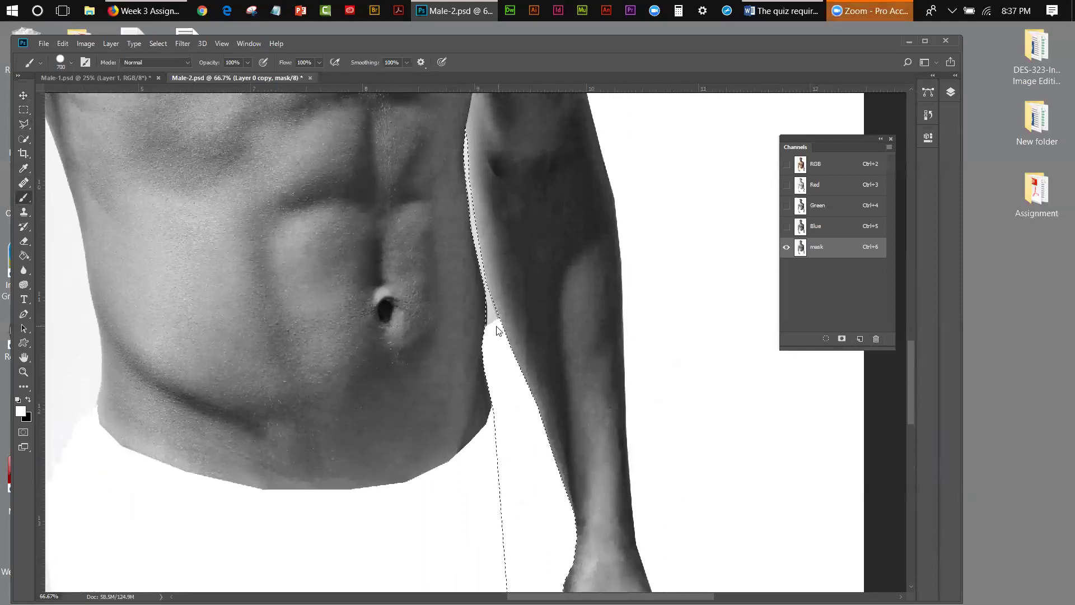
{"action": "left_click", "coordinate": [156, 45]}
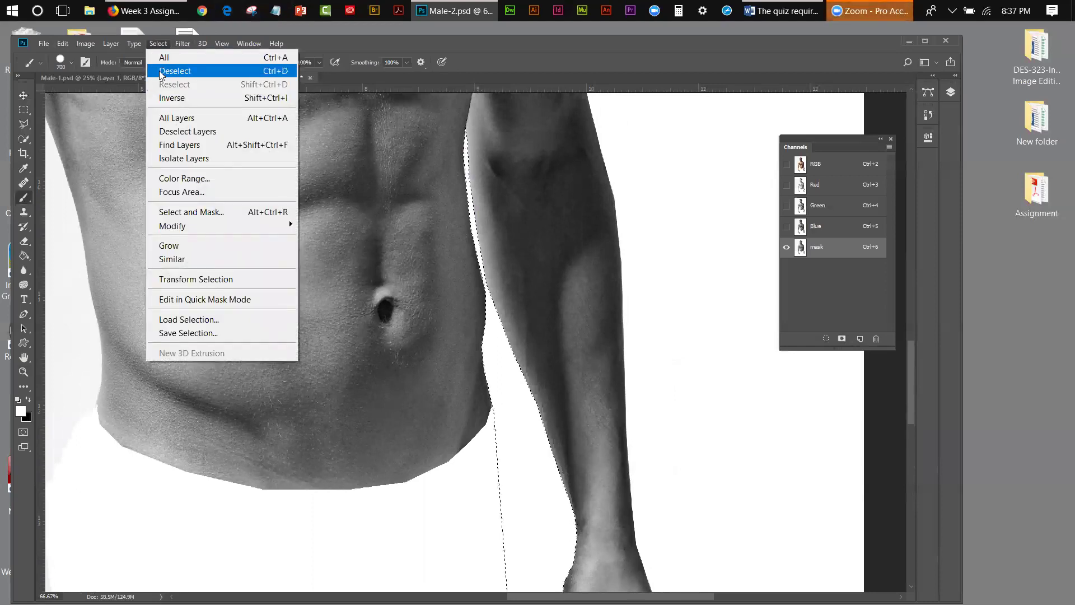
{"action": "left_click", "coordinate": [169, 71]}
Fit the whole image on screen and start a Levels adjustment on the mask channel with the white input level at 235
{"action": "left_click", "coordinate": [221, 43]}
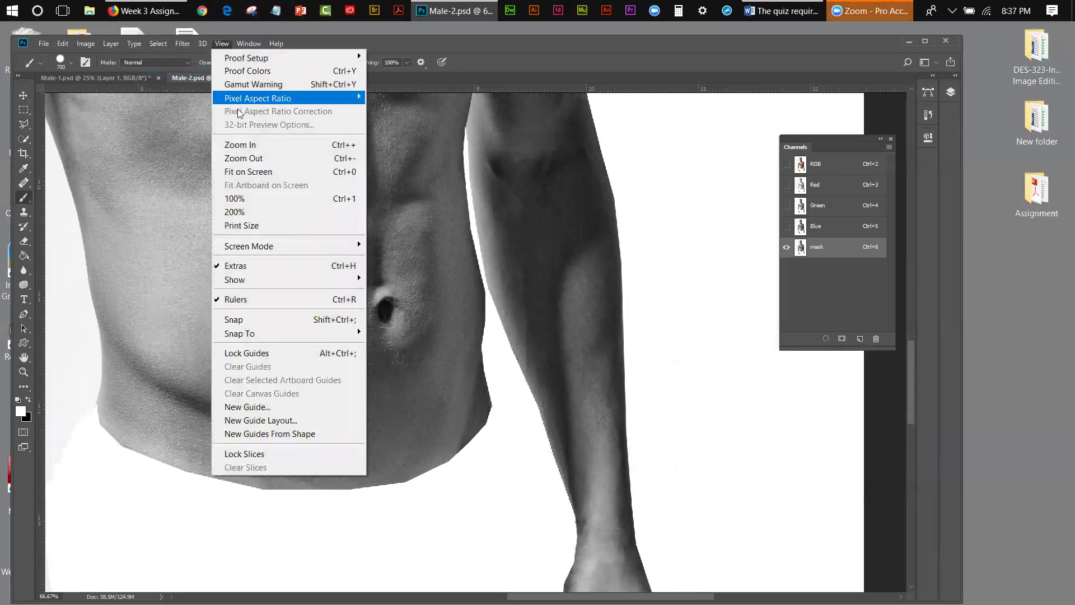
{"action": "left_click", "coordinate": [252, 171]}
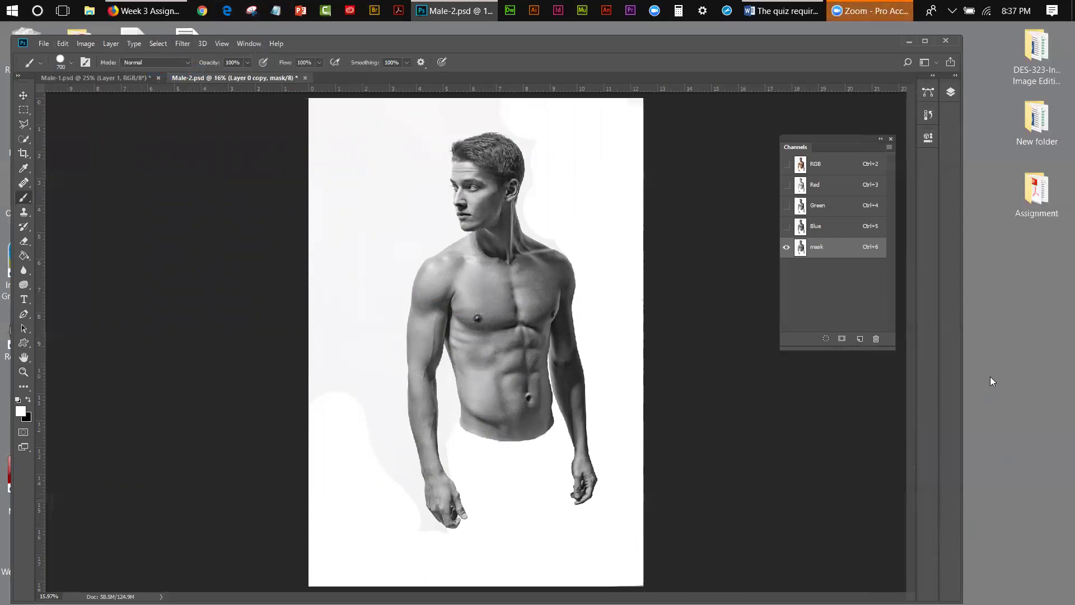
{"action": "mouse_move", "coordinate": [557, 154]}
{"action": "left_mouse_down"}
{"action": "mouse_move", "coordinate": [553, 205]}
{"action": "mouse_move", "coordinate": [569, 229]}
{"action": "mouse_move", "coordinate": [542, 201]}
{"action": "left_mouse_up"}
{"action": "left_click", "coordinate": [87, 43]}
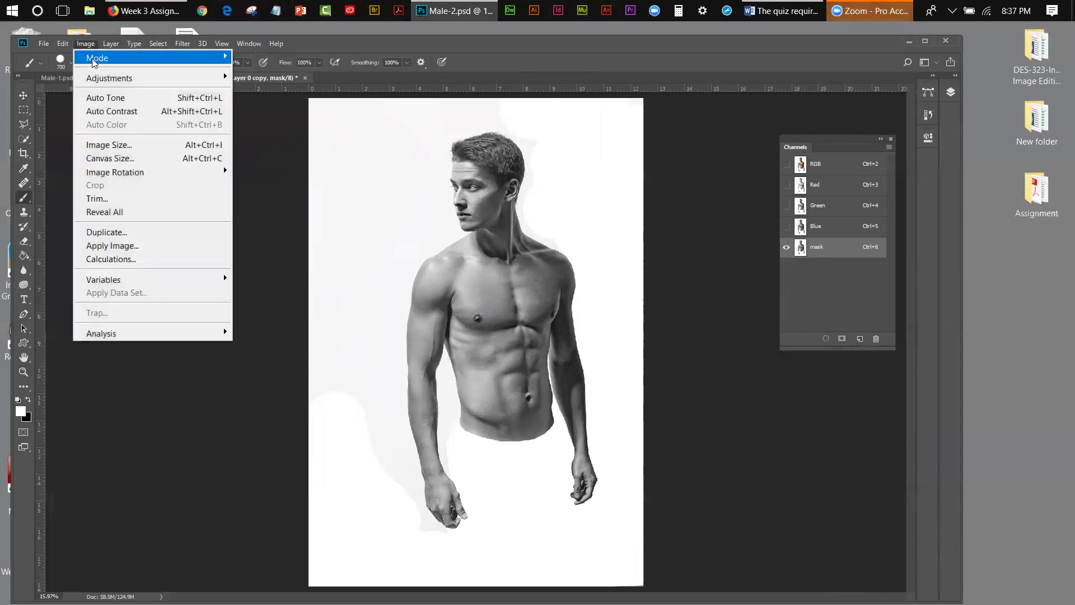
{"action": "mouse_move", "coordinate": [97, 79]}
{"action": "left_click", "coordinate": [242, 85]}
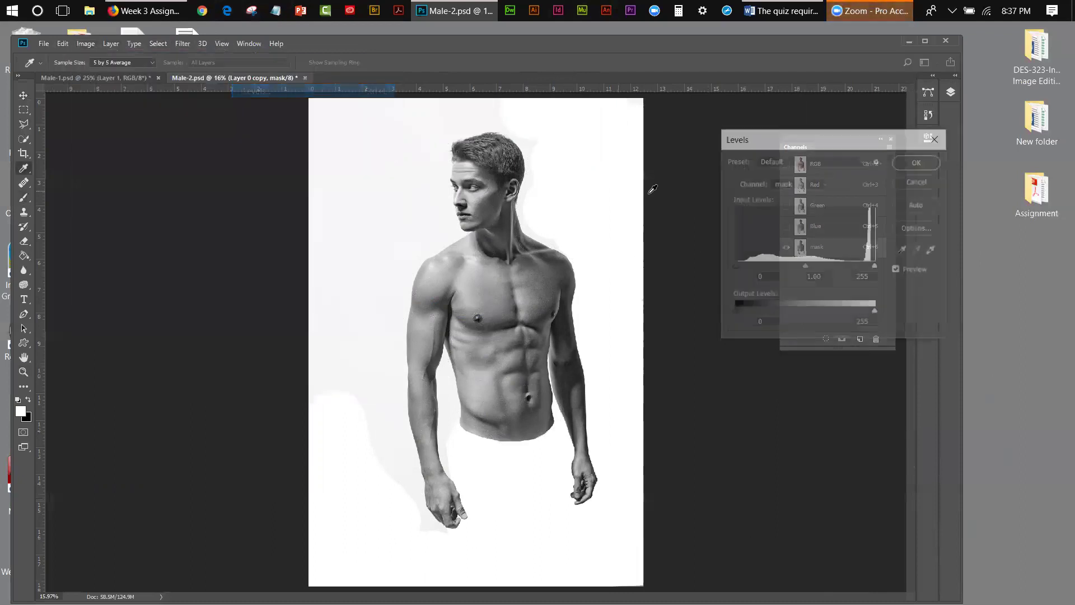
{"action": "left_click_drag", "start_coordinate": [787, 138], "coordinate": [710, 339]}
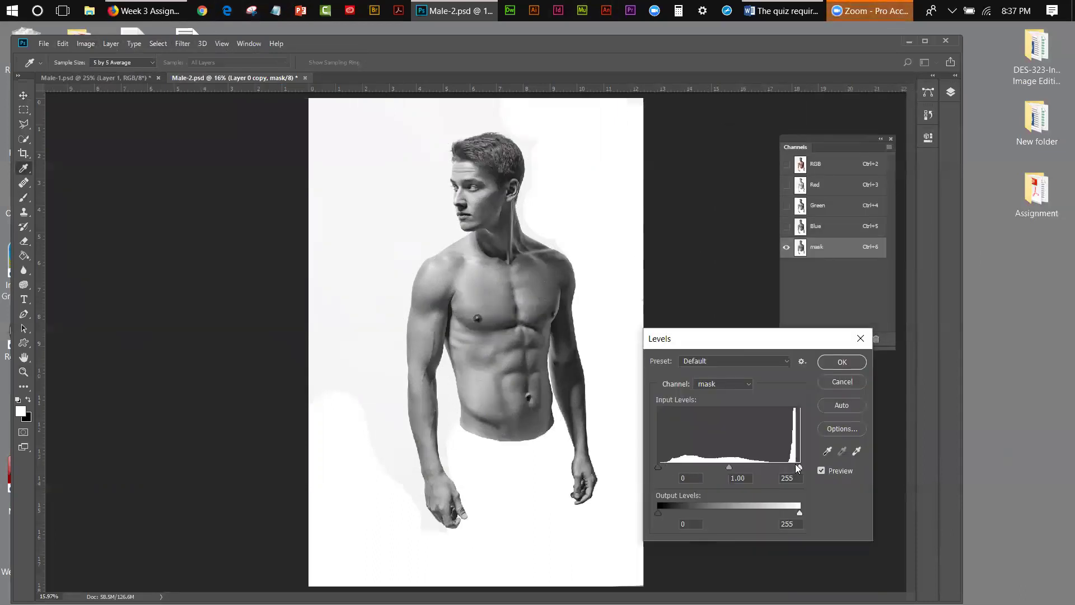
{"action": "left_click_drag", "start_coordinate": [800, 467], "coordinate": [794, 467]}
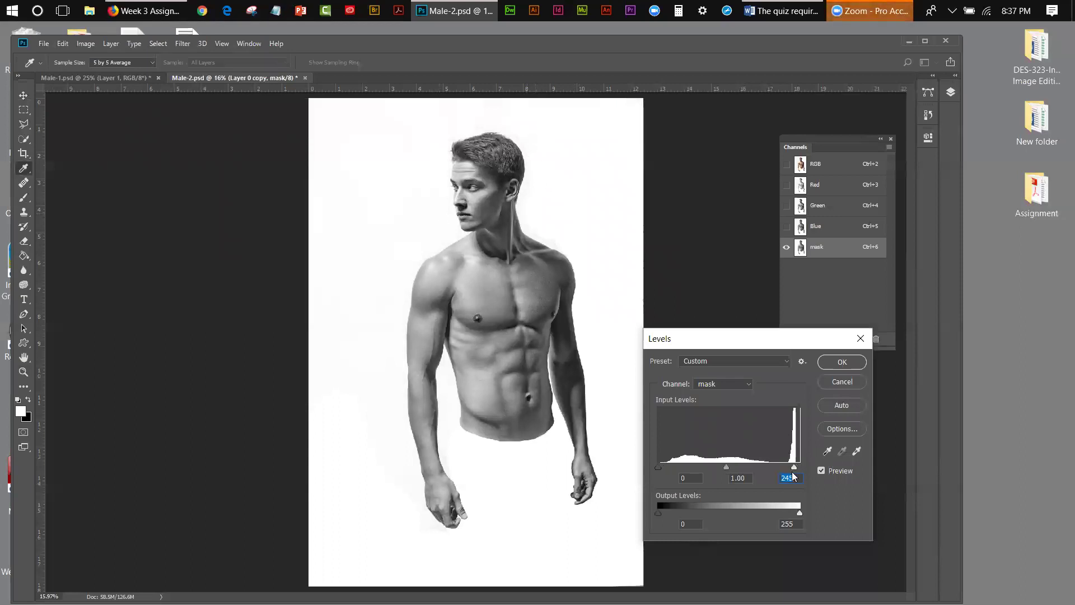
{"action": "left_click_drag", "start_coordinate": [794, 468], "coordinate": [790, 469]}
Set the black input level to 99 and the midtone level to 0.24, and apply the Levels adjustment
{"action": "left_click_drag", "start_coordinate": [661, 467], "coordinate": [664, 466]}
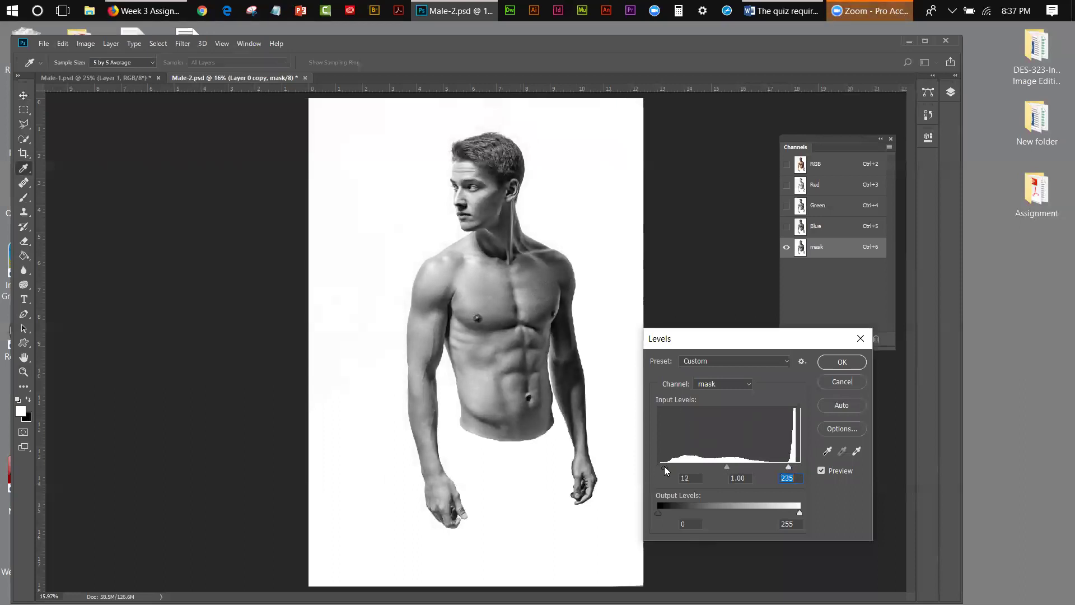
{"action": "left_click", "coordinate": [666, 466]}
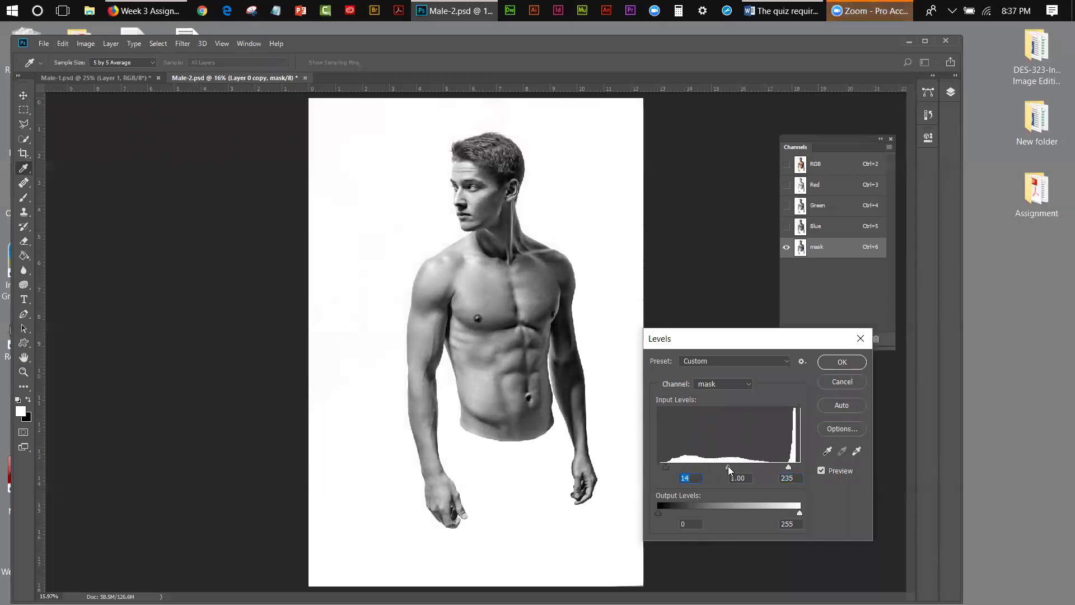
{"action": "left_click_drag", "start_coordinate": [728, 466], "coordinate": [734, 467]}
{"action": "left_click", "coordinate": [734, 467]}
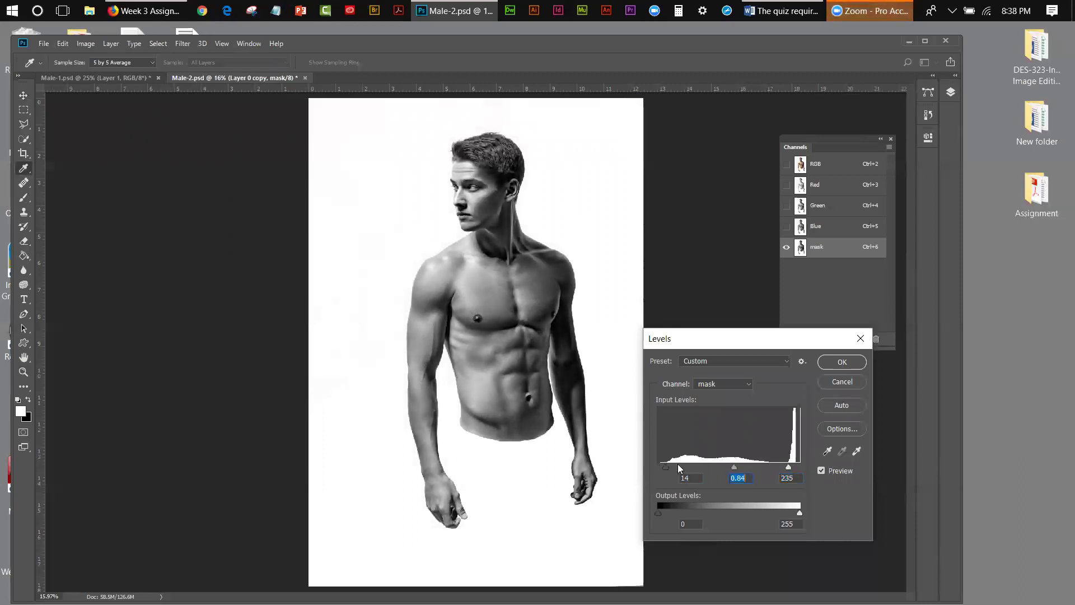
{"action": "left_click_drag", "start_coordinate": [666, 466], "coordinate": [682, 472]}
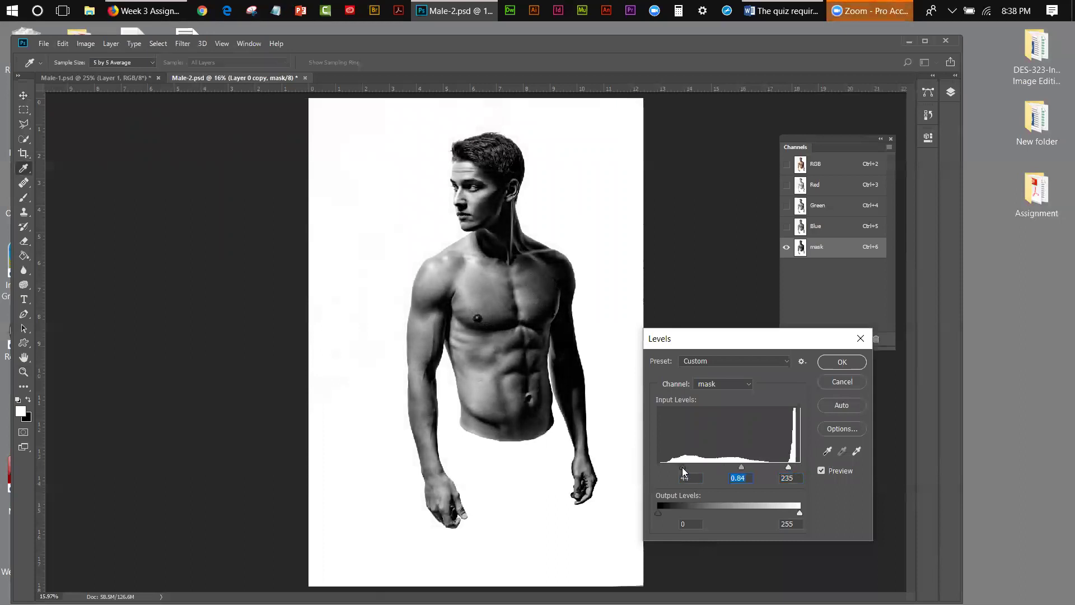
{"action": "left_click_drag", "start_coordinate": [687, 473], "coordinate": [701, 474]}
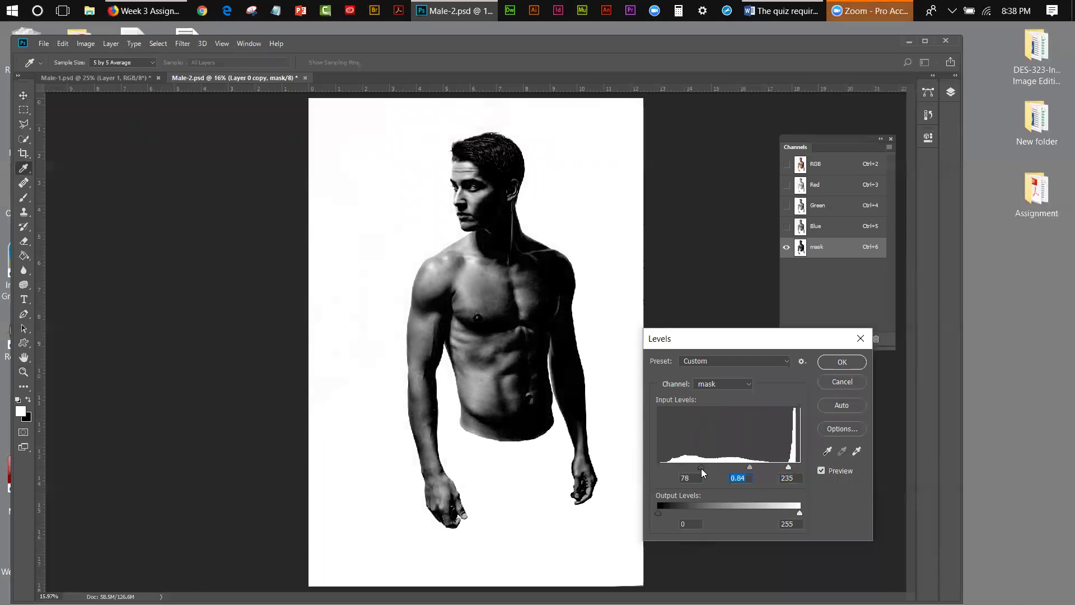
{"action": "left_click", "coordinate": [701, 468]}
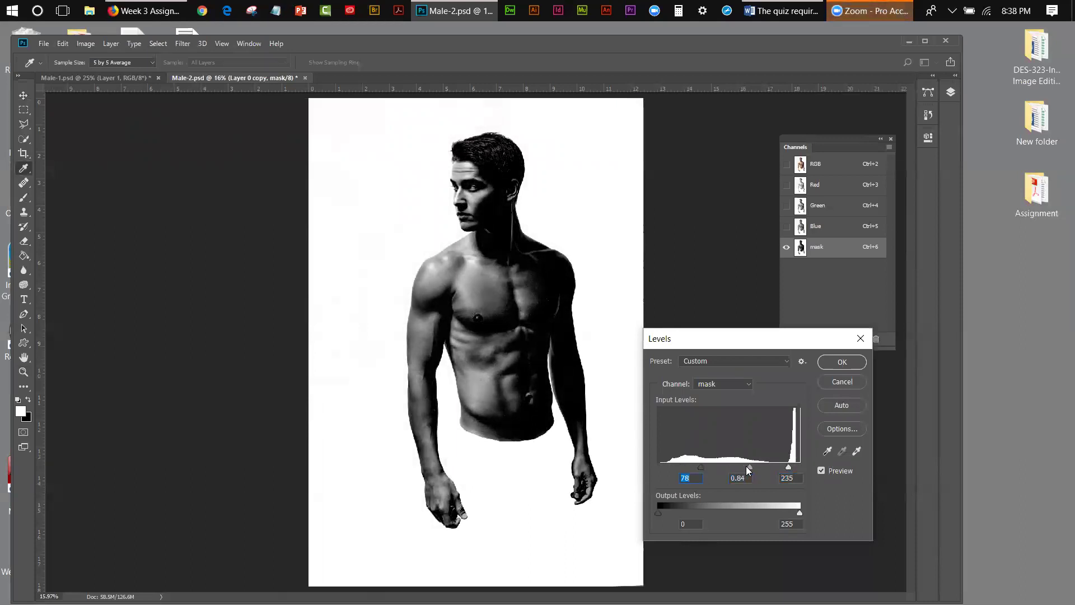
{"action": "left_click_drag", "start_coordinate": [705, 465], "coordinate": [777, 473]}
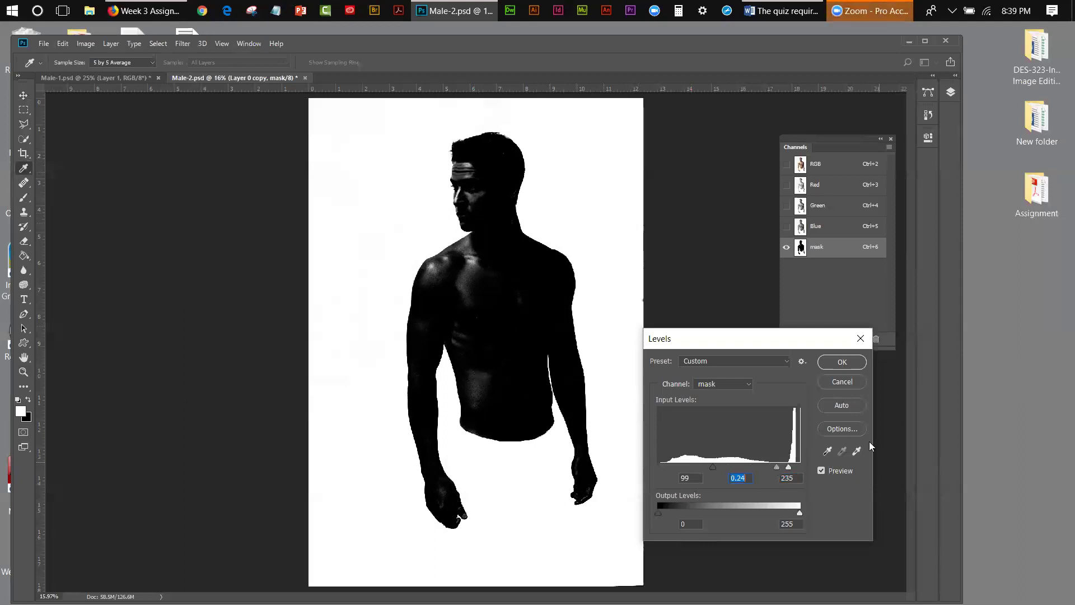
{"action": "left_click", "coordinate": [826, 362]}
Ready the Brush with black as the foreground color for filling in the head on the mask channel
{"action": "key", "text": "b"}
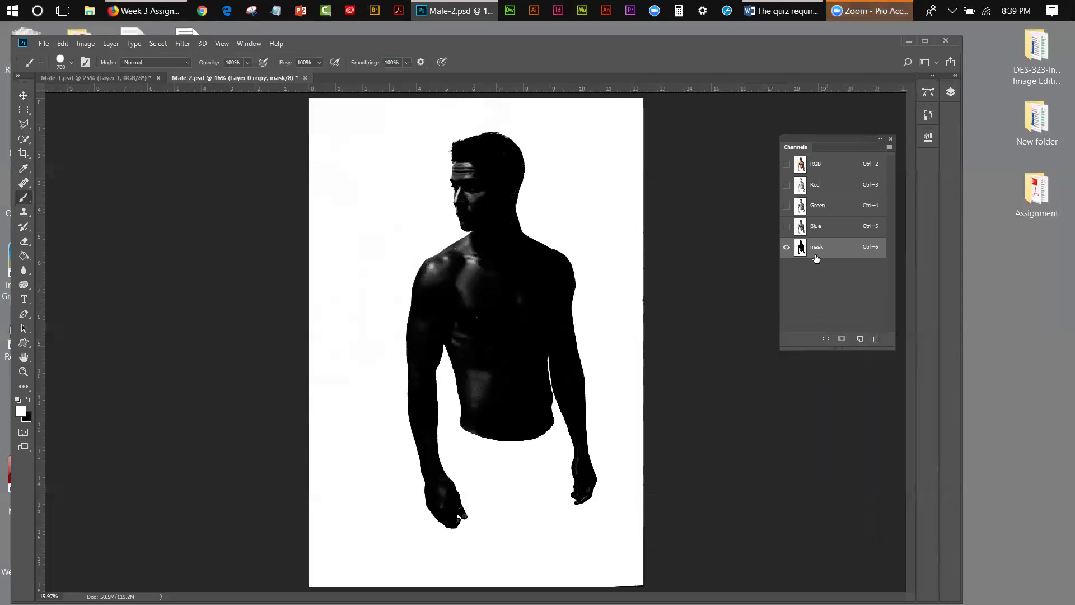
{"action": "left_click", "coordinate": [23, 372]}
{"action": "left_click", "coordinate": [476, 204]}
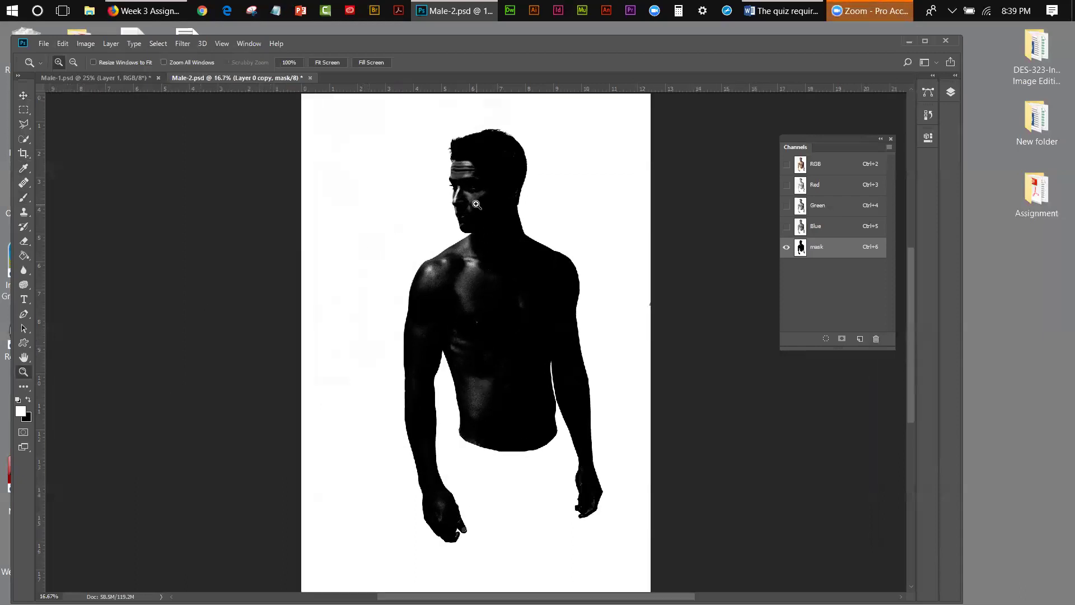
{"action": "left_click", "coordinate": [476, 204]}
{"action": "left_click", "coordinate": [476, 204]}
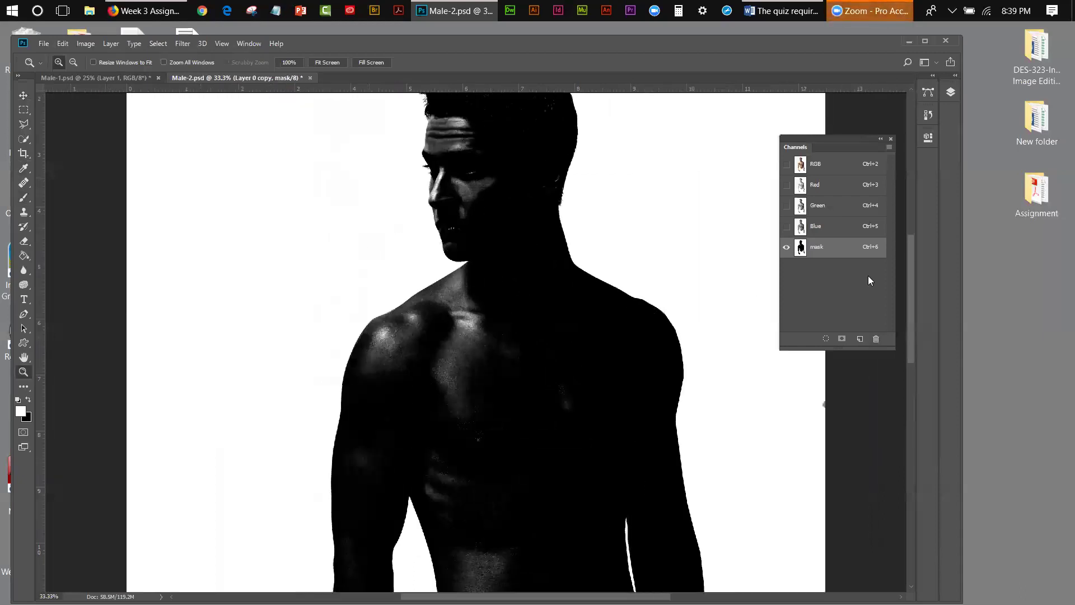
{"action": "left_click_drag", "start_coordinate": [912, 238], "coordinate": [912, 212]}
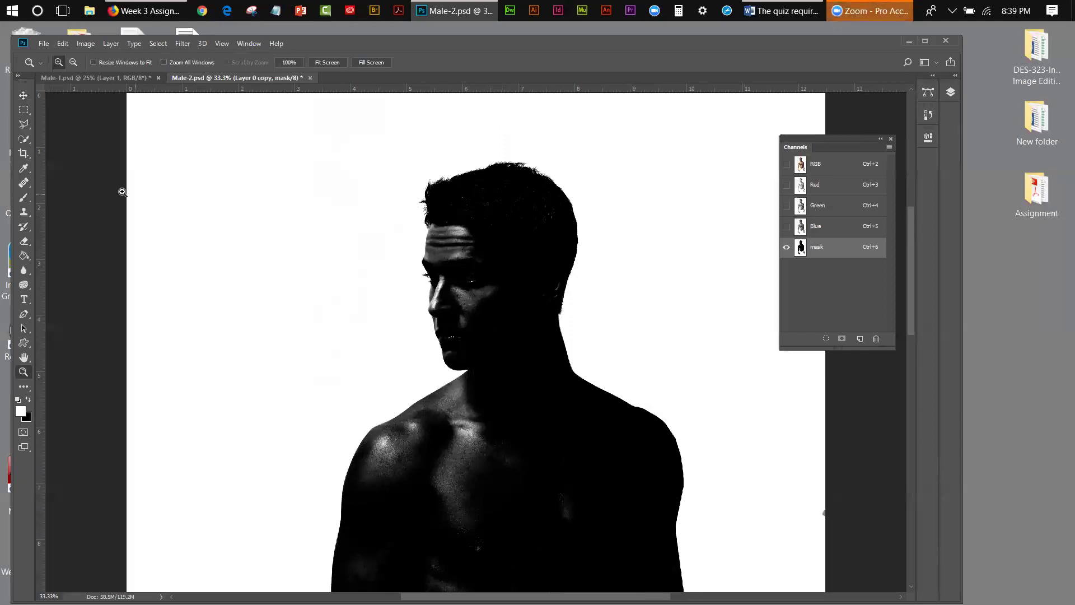
{"action": "left_click", "coordinate": [23, 199]}
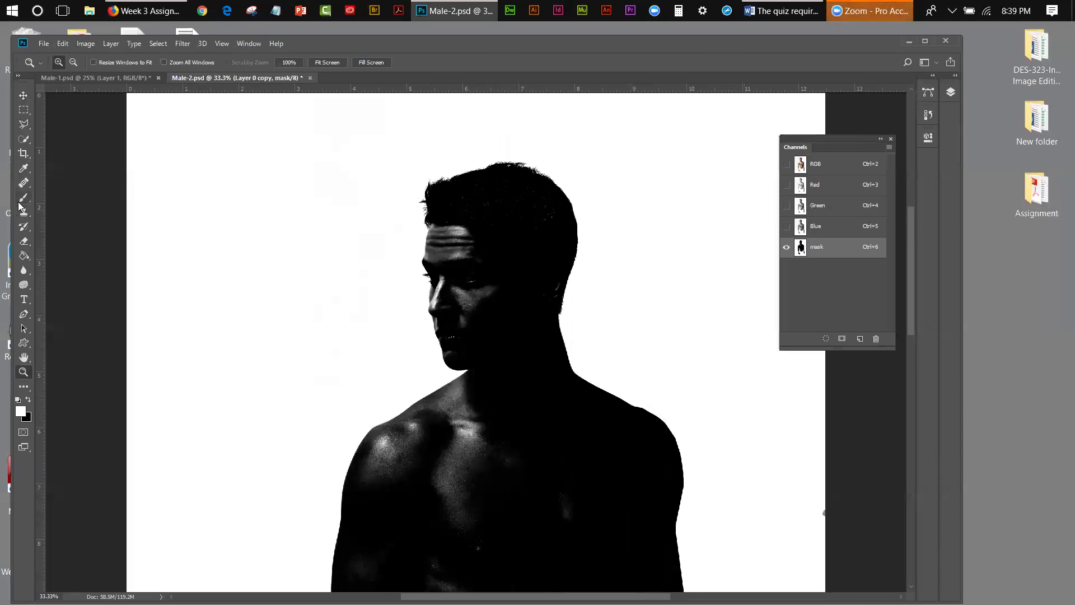
{"action": "left_click", "coordinate": [28, 401]}
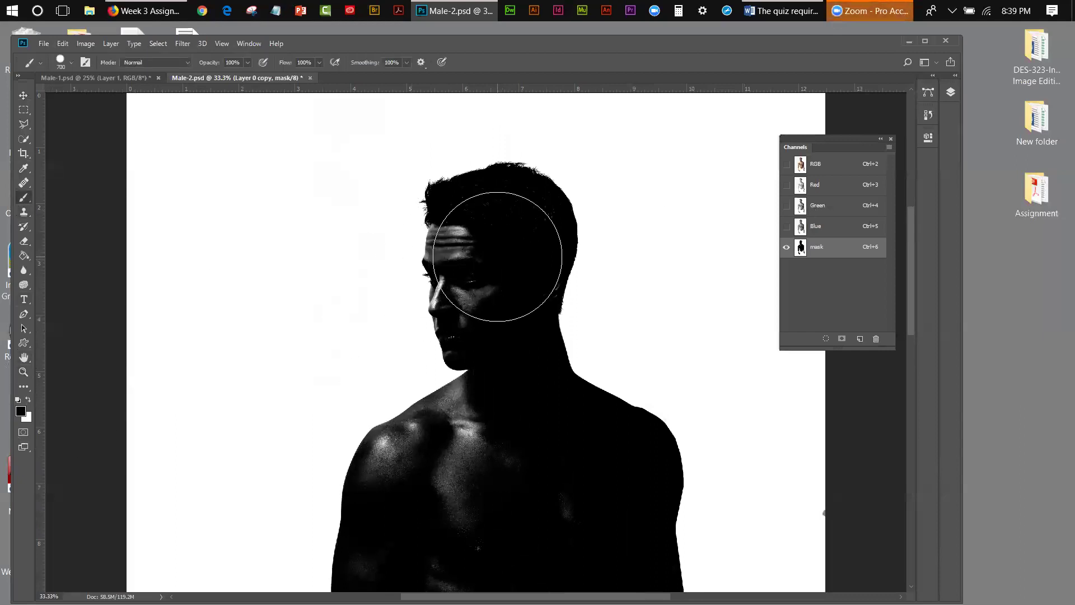
Paint the gray highlights on the forehead and around the eye black with a 200 px brush
{"action": "key", "text": "bracketleft"}
{"action": "key", "text": "bracketleft"}
{"action": "key", "text": "bracketleft"}
{"action": "key", "text": "bracketleft"}
{"action": "key", "text": "bracketleft"}
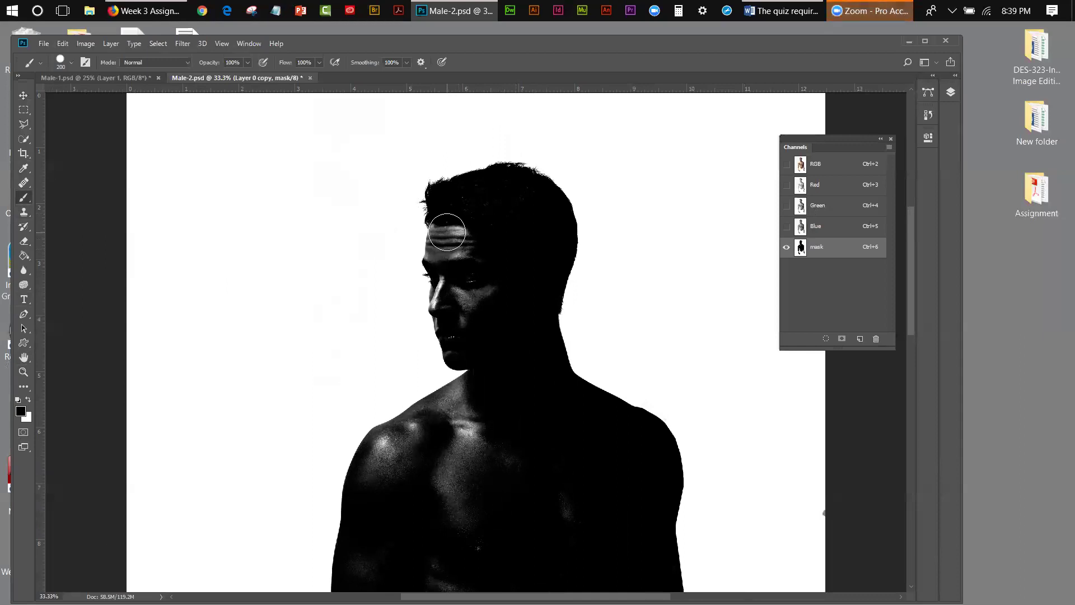
{"action": "mouse_move", "coordinate": [448, 233]}
{"action": "left_mouse_down"}
{"action": "mouse_move", "coordinate": [456, 211]}
{"action": "mouse_move", "coordinate": [479, 200]}
{"action": "mouse_move", "coordinate": [447, 242]}
{"action": "left_mouse_up"}
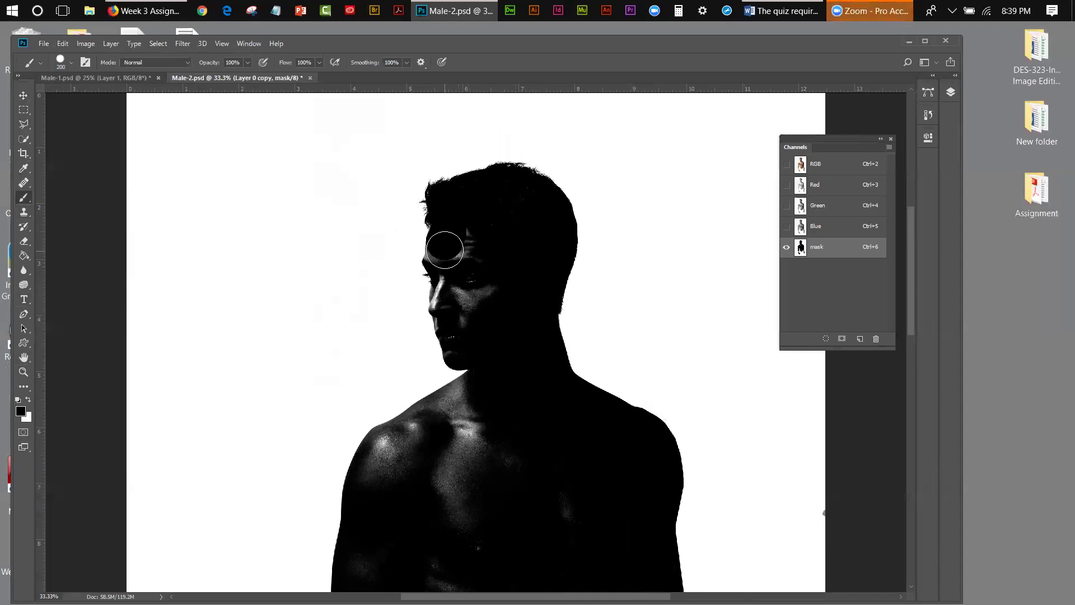
{"action": "mouse_move", "coordinate": [445, 250]}
{"action": "left_mouse_down"}
{"action": "mouse_move", "coordinate": [475, 247]}
{"action": "mouse_move", "coordinate": [475, 277]}
{"action": "mouse_move", "coordinate": [448, 278]}
{"action": "mouse_move", "coordinate": [453, 287]}
{"action": "left_mouse_up"}
Paint the remaining light areas of the cheek, nose and mouth black with a 125 px brush
{"action": "key", "text": "bracketleft"}
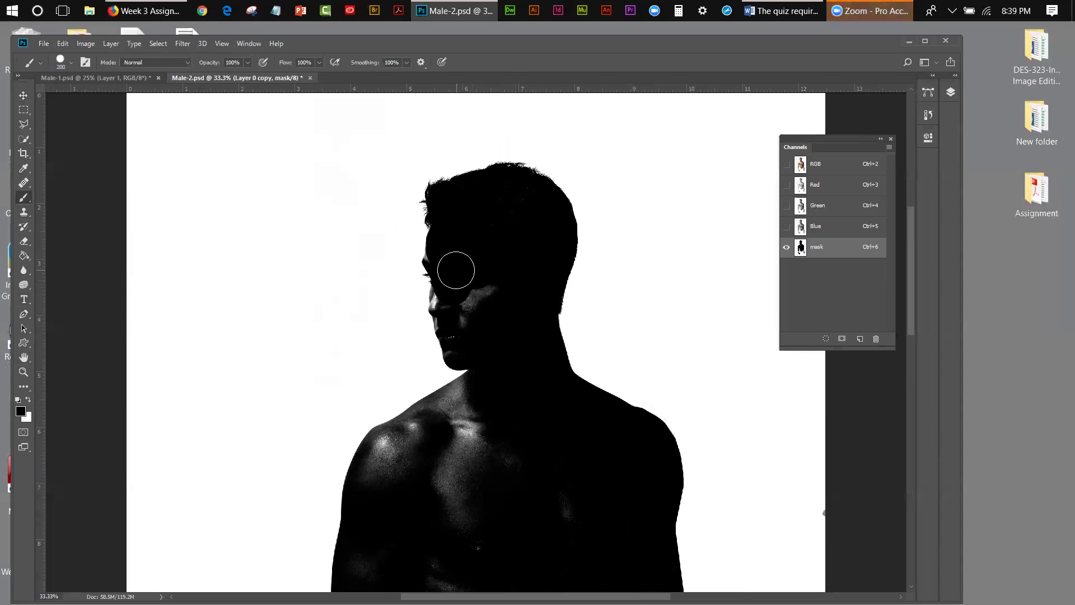
{"action": "key", "text": "bracketleft"}
{"action": "key", "text": "bracketleft"}
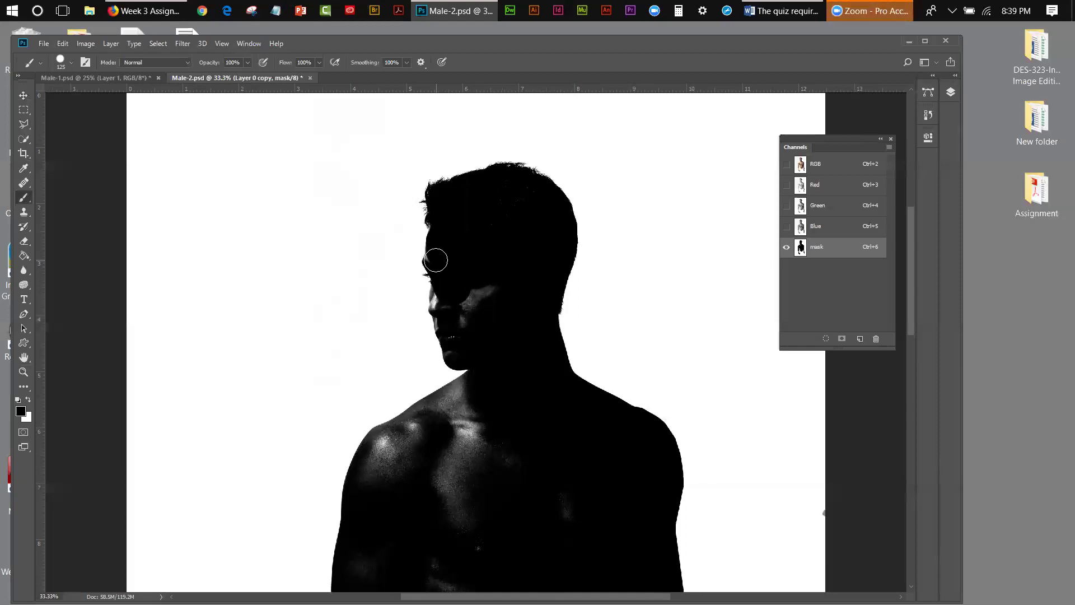
{"action": "mouse_move", "coordinate": [436, 260]}
{"action": "left_mouse_down"}
{"action": "mouse_move", "coordinate": [473, 266]}
{"action": "mouse_move", "coordinate": [475, 290]}
{"action": "mouse_move", "coordinate": [490, 285]}
{"action": "mouse_move", "coordinate": [471, 307]}
{"action": "mouse_move", "coordinate": [464, 293]}
{"action": "mouse_move", "coordinate": [460, 348]}
{"action": "mouse_move", "coordinate": [448, 309]}
{"action": "left_mouse_up"}
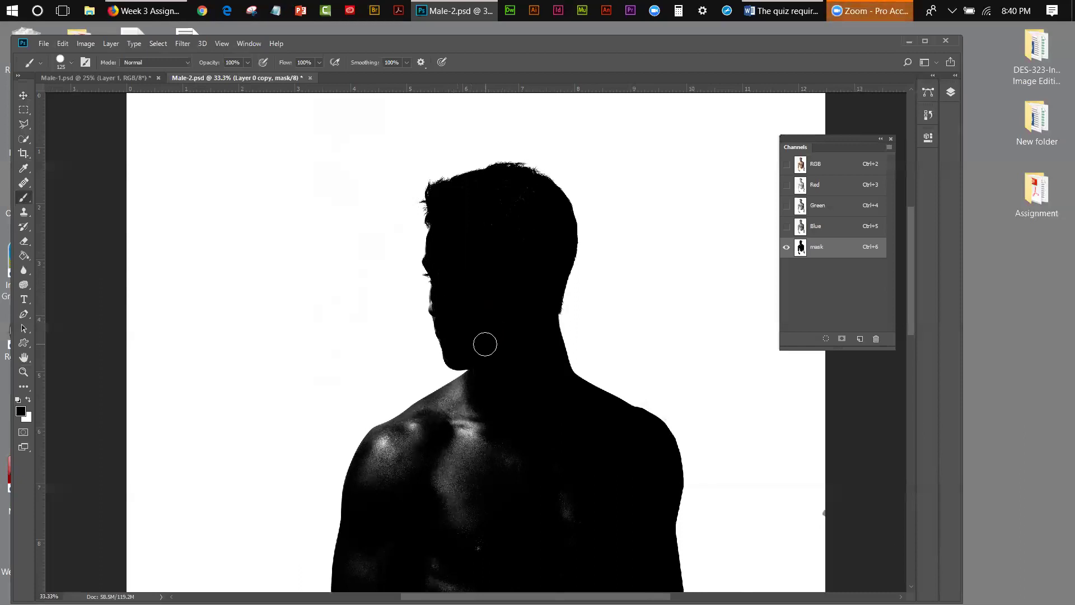
Fill the leftover gray slivers along the nose and lip profile with black using a smaller brush
{"action": "key", "text": "bracketleft"}
{"action": "key", "text": "bracketleft"}
{"action": "key", "text": "bracketleft"}
{"action": "left_click", "coordinate": [24, 371]}
{"action": "left_click", "coordinate": [442, 275]}
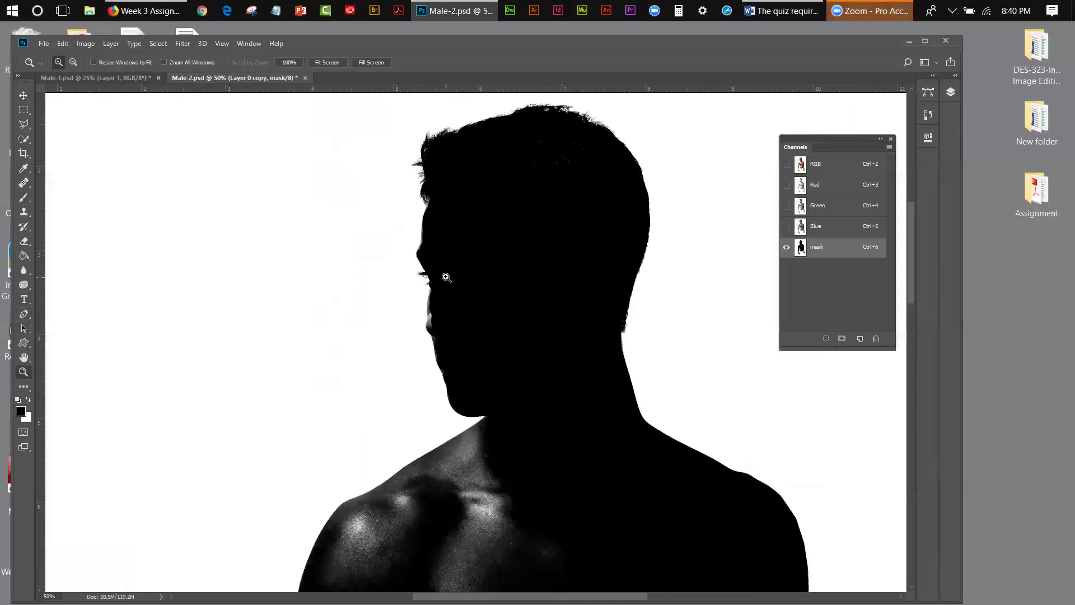
{"action": "left_click", "coordinate": [447, 277]}
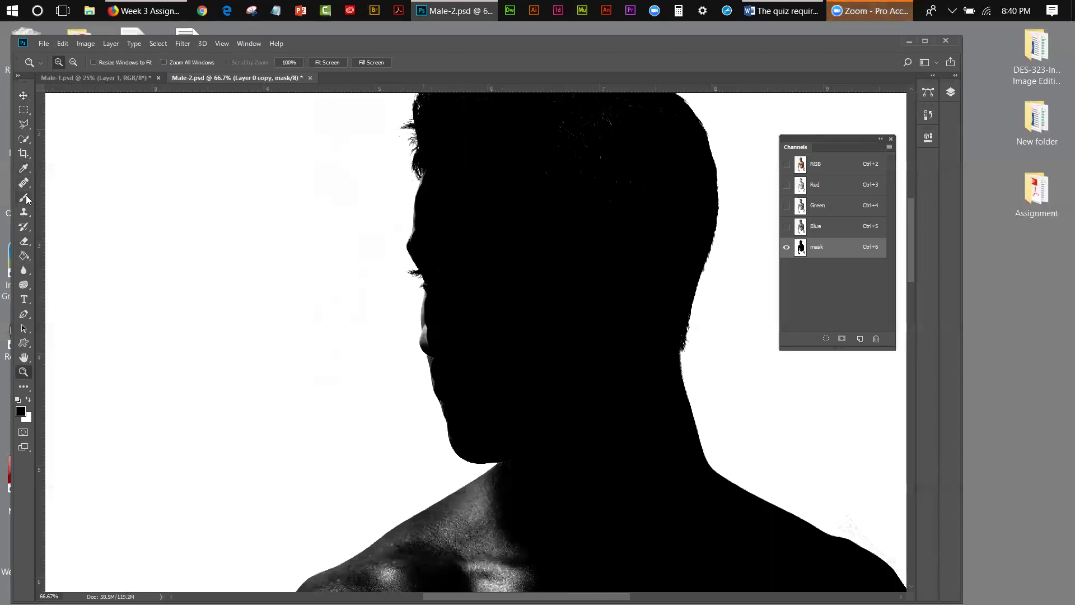
{"action": "left_click", "coordinate": [26, 196]}
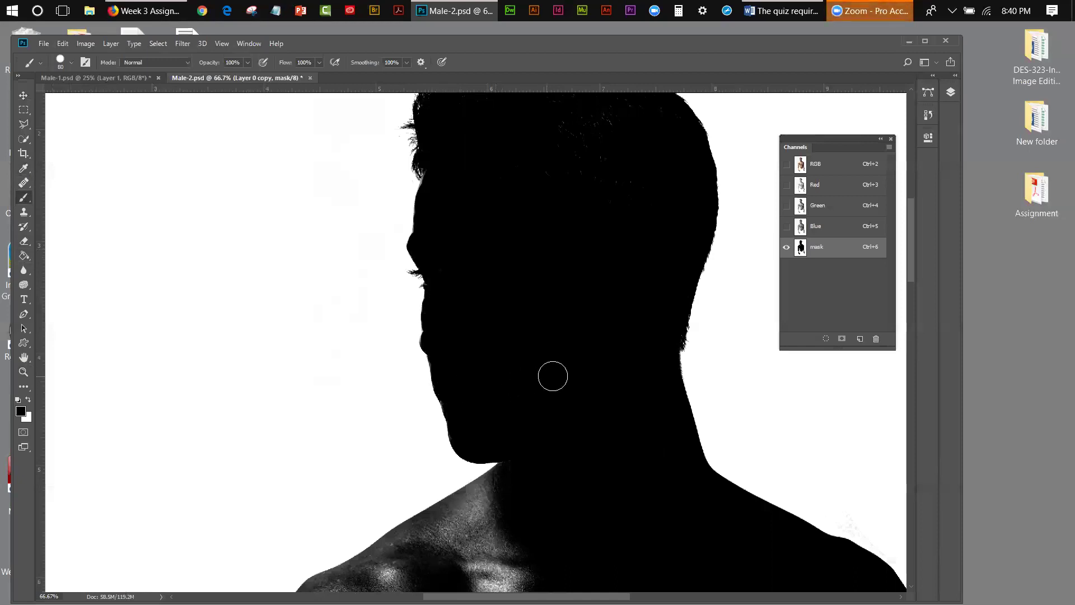
Show the History panel and float it over the white background beside the man's head
{"action": "left_click", "coordinate": [250, 43]}
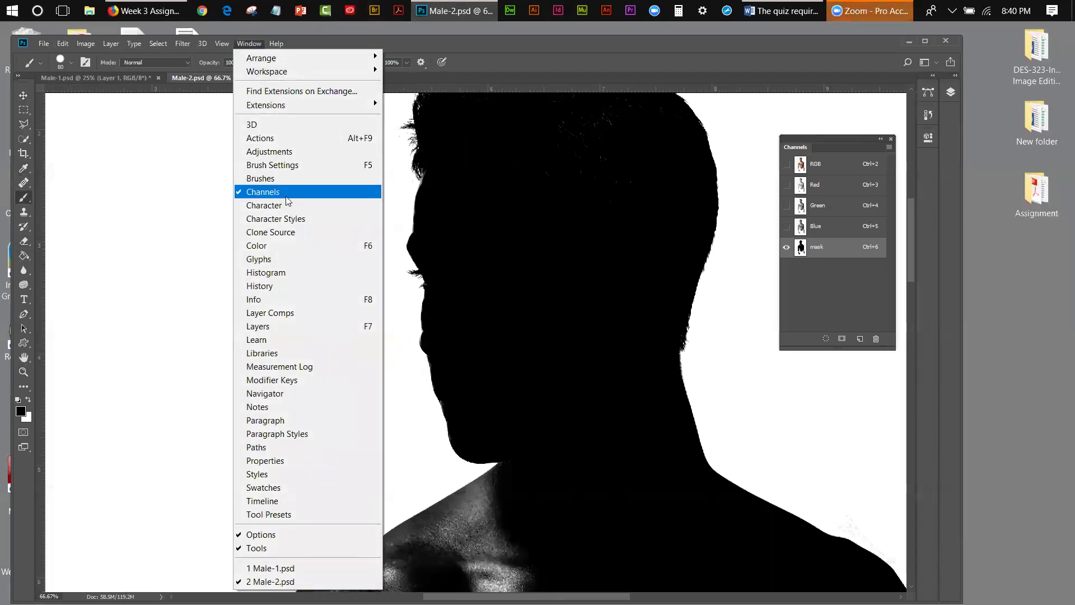
{"action": "left_click", "coordinate": [284, 291]}
{"action": "left_click_drag", "start_coordinate": [822, 114], "coordinate": [116, 134]}
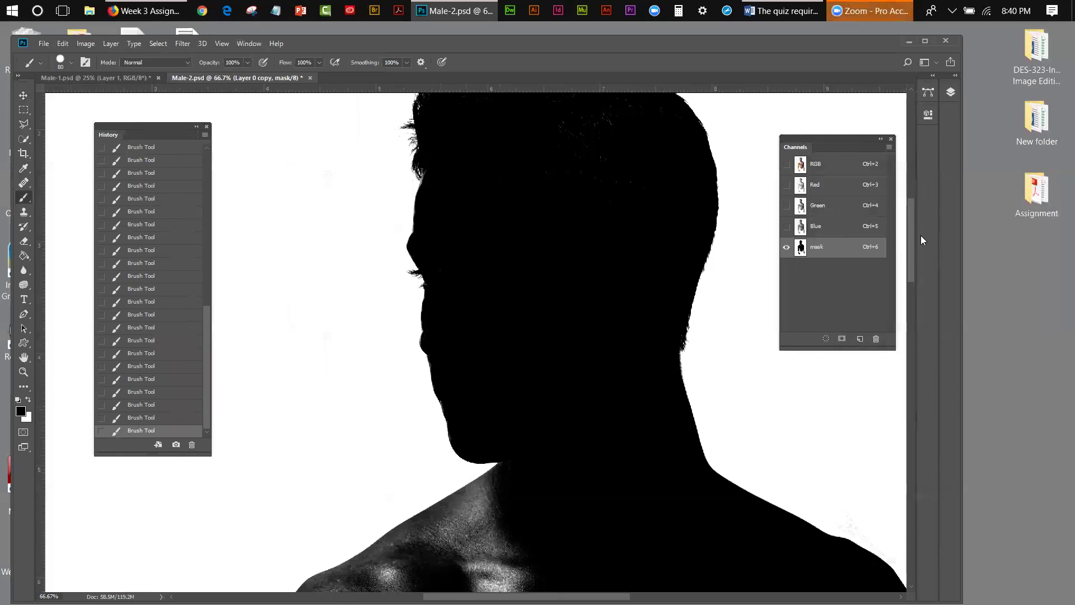
Paint the gray highlights on the collarbone and upper chest of the mask channel black
{"action": "left_click_drag", "start_coordinate": [913, 233], "coordinate": [914, 225]}
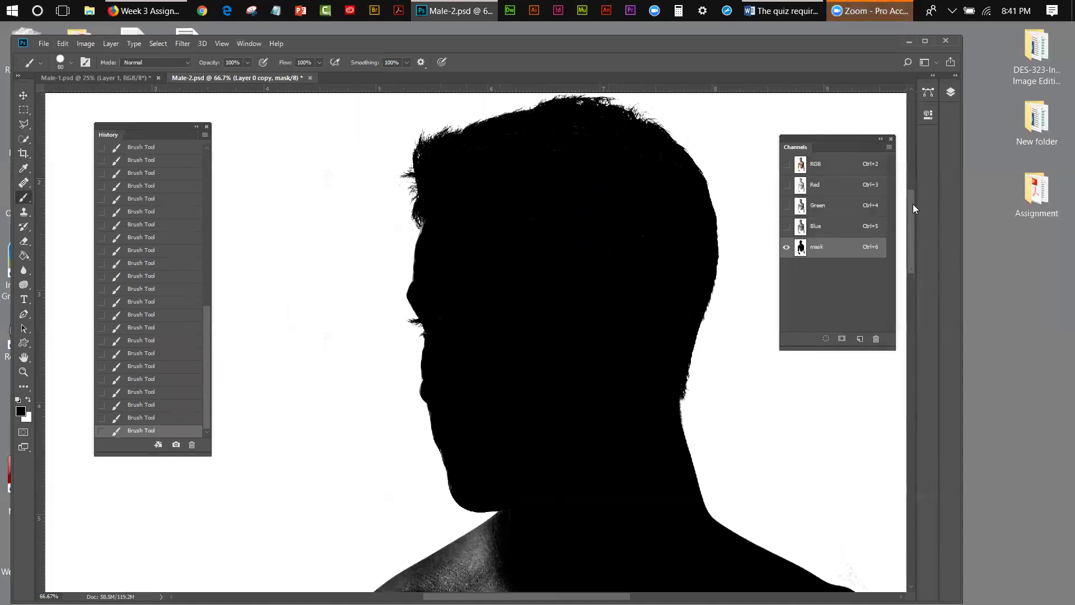
{"action": "left_click_drag", "start_coordinate": [913, 203], "coordinate": [930, 246]}
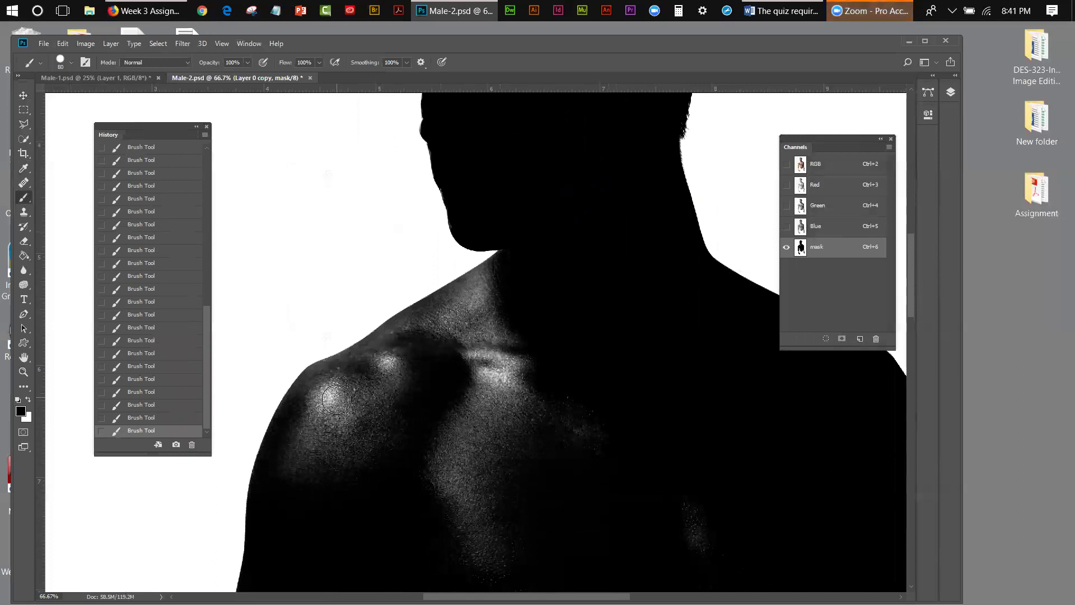
{"action": "left_click", "coordinate": [531, 366]}
{"action": "left_click", "coordinate": [468, 451], "text": "shift"}
{"action": "mouse_move", "coordinate": [446, 508]}
{"action": "left_mouse_down"}
{"action": "mouse_move", "coordinate": [497, 447]}
{"action": "mouse_move", "coordinate": [454, 543]}
{"action": "mouse_move", "coordinate": [518, 315]}
{"action": "mouse_move", "coordinate": [455, 414]}
{"action": "left_mouse_up"}
{"action": "mouse_move", "coordinate": [429, 471]}
{"action": "left_mouse_down"}
{"action": "mouse_move", "coordinate": [529, 347]}
{"action": "mouse_move", "coordinate": [425, 481]}
{"action": "mouse_move", "coordinate": [467, 381]}
{"action": "mouse_move", "coordinate": [423, 537]}
{"action": "mouse_move", "coordinate": [414, 407]}
{"action": "mouse_move", "coordinate": [452, 529]}
{"action": "mouse_move", "coordinate": [497, 494]}
{"action": "mouse_move", "coordinate": [461, 542]}
{"action": "mouse_move", "coordinate": [538, 554]}
{"action": "mouse_move", "coordinate": [574, 493]}
{"action": "left_mouse_up"}
Enlarge the brush to 600 px and paint the remaining gray areas of the chest and shoulder black
{"action": "key", "text": "bracketright"}
{"action": "key", "text": "bracketright"}
{"action": "key", "text": "bracketright"}
{"action": "key", "text": "bracketright"}
{"action": "key", "text": "bracketright"}
{"action": "key", "text": "bracketright"}
{"action": "key", "text": "bracketright"}
{"action": "key", "text": "bracketright"}
{"action": "key", "text": "bracketright"}
{"action": "key", "text": "bracketright"}
{"action": "mouse_move", "coordinate": [646, 482]}
{"action": "left_mouse_down"}
{"action": "mouse_move", "coordinate": [600, 439]}
{"action": "mouse_move", "coordinate": [543, 501]}
{"action": "mouse_move", "coordinate": [524, 507]}
{"action": "mouse_move", "coordinate": [537, 459]}
{"action": "mouse_move", "coordinate": [521, 372]}
{"action": "mouse_move", "coordinate": [515, 403]}
{"action": "mouse_move", "coordinate": [462, 405]}
{"action": "left_mouse_up"}
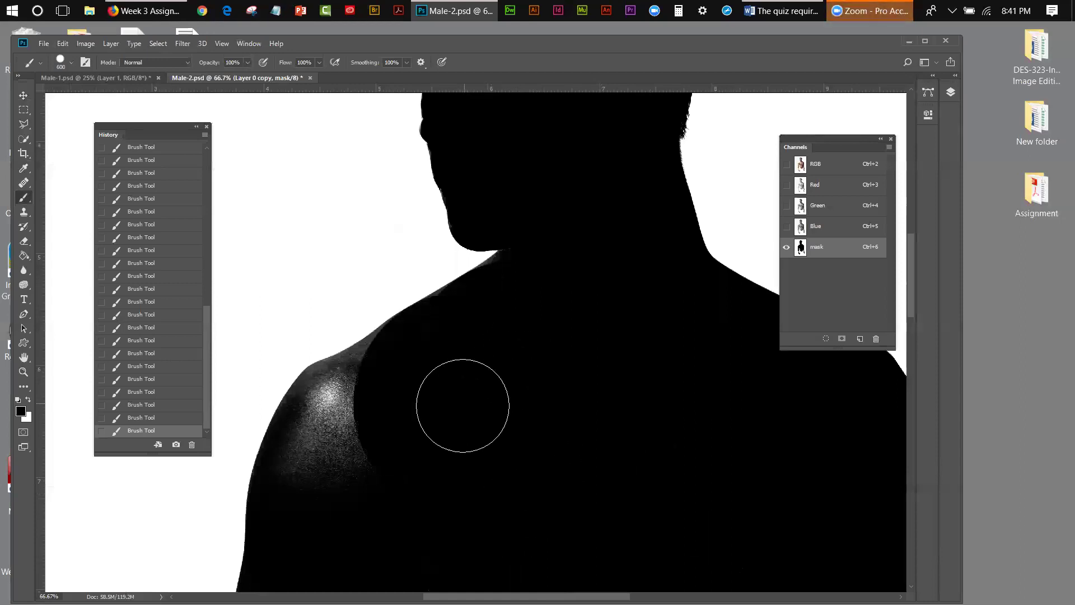
{"action": "left_click_drag", "start_coordinate": [408, 442], "coordinate": [407, 442]}
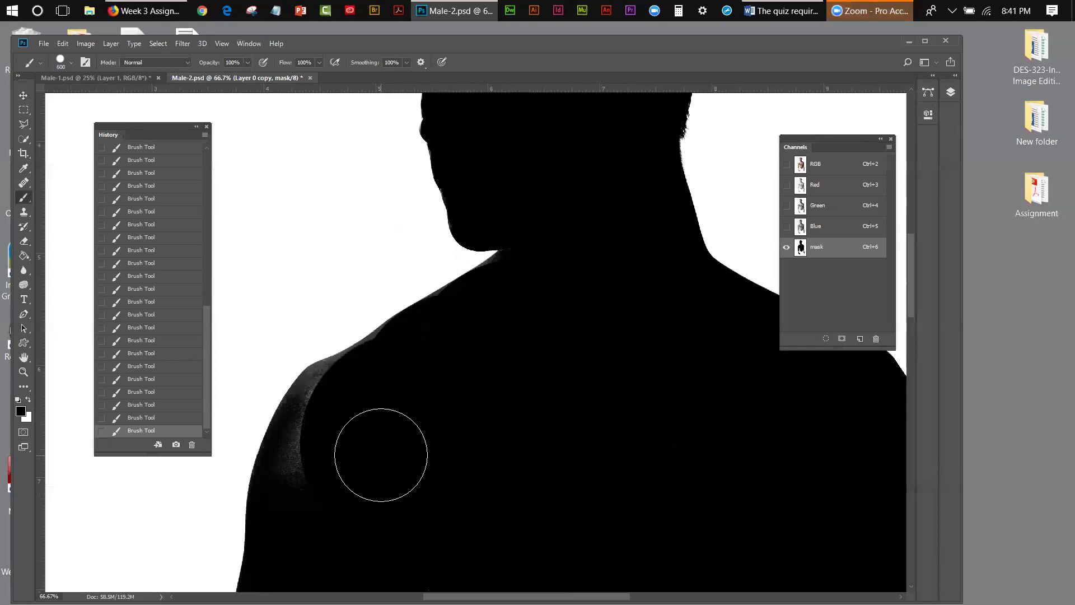
{"action": "left_click", "coordinate": [381, 459]}
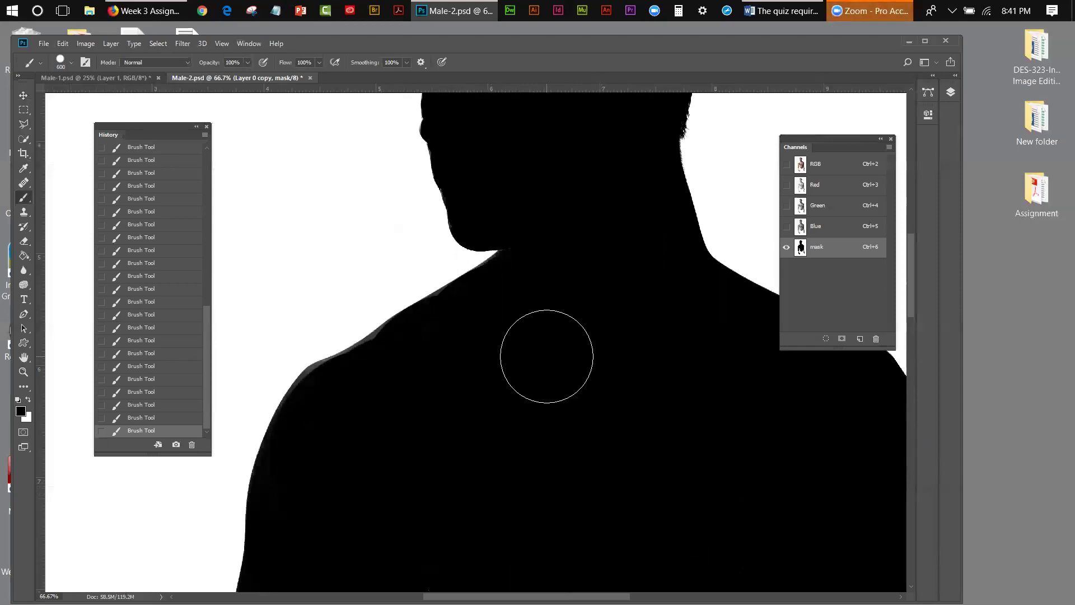
Paint the gray highlights on the abdomen and ribs black with the 600 px brush
{"action": "left_click_drag", "start_coordinate": [914, 307], "coordinate": [923, 393]}
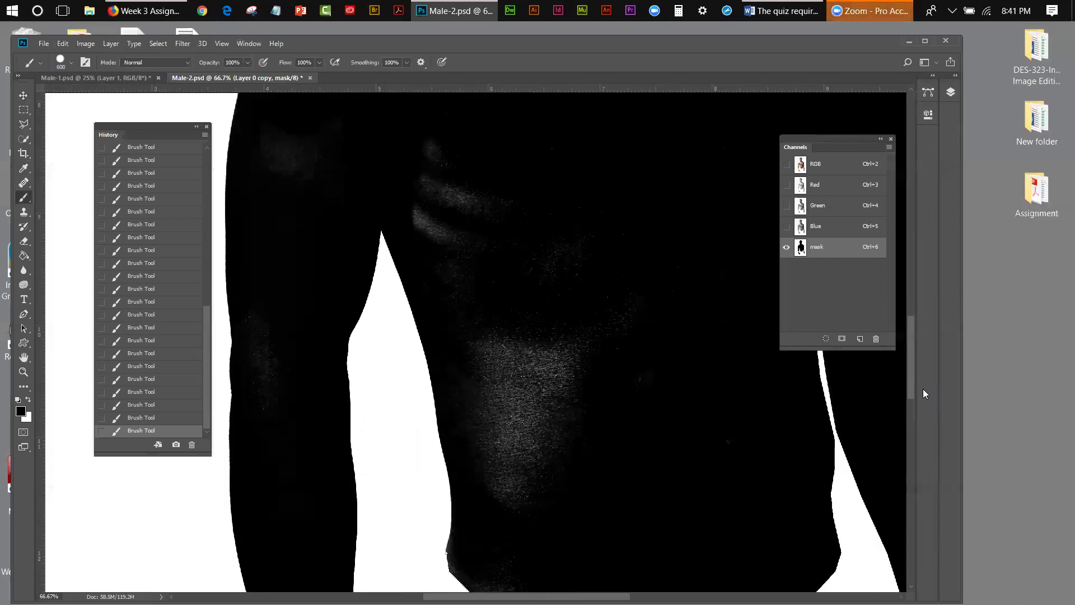
{"action": "left_click", "coordinate": [567, 477]}
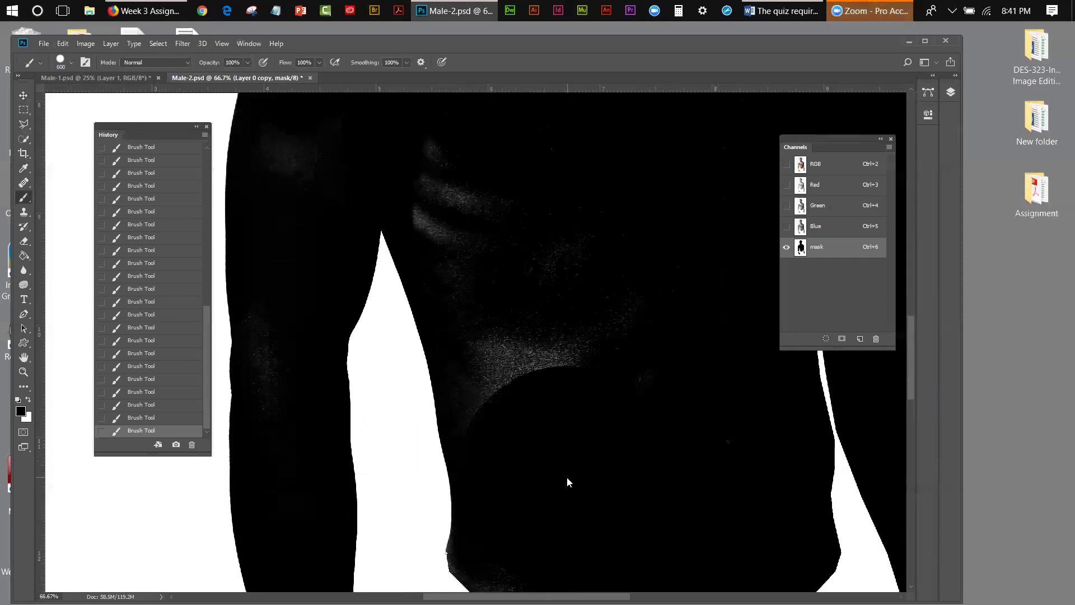
{"action": "left_click", "coordinate": [552, 386]}
{"action": "left_click", "coordinate": [532, 262]}
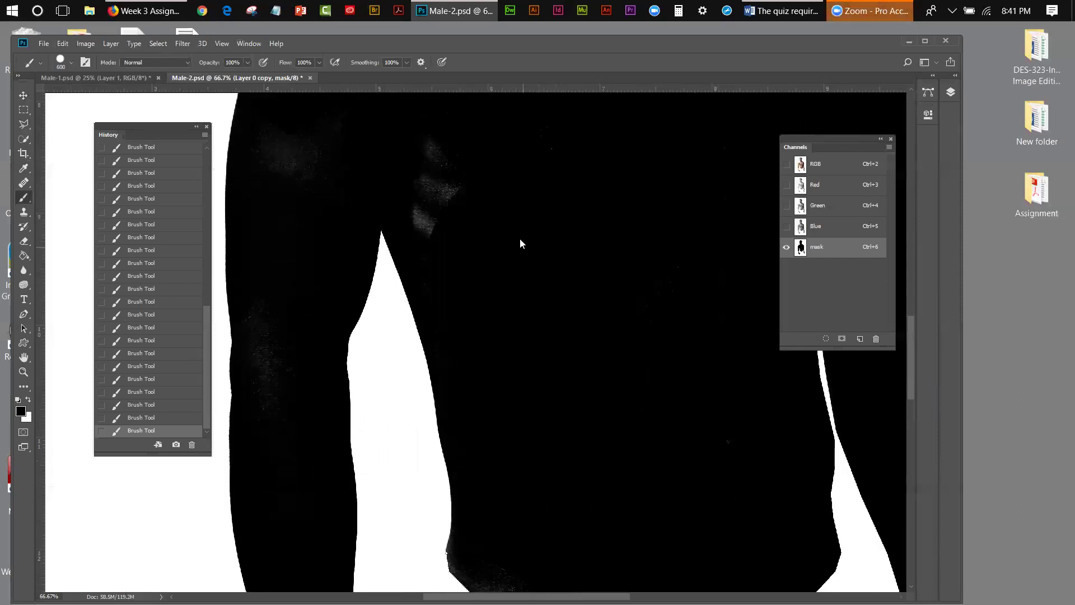
{"action": "left_click", "coordinate": [509, 202]}
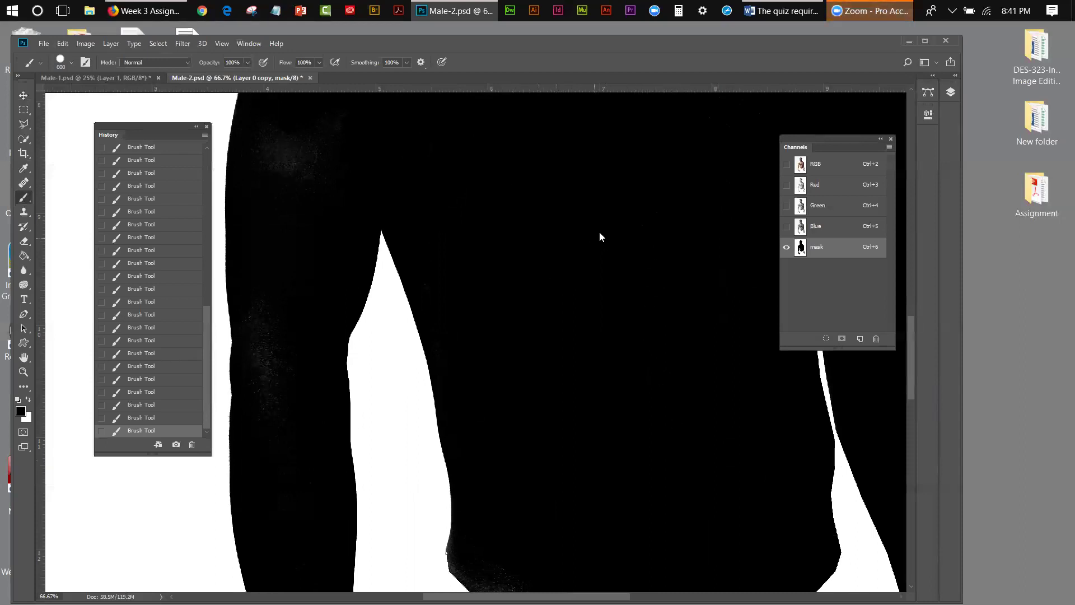
Reduce the brush to 250 px and paint the faint gray patches on the arm beside the ribs black
{"action": "key", "text": "bracketleft"}
{"action": "key", "text": "bracketleft"}
{"action": "key", "text": "bracketleft"}
{"action": "key", "text": "bracketleft"}
{"action": "key", "text": "bracketleft"}
{"action": "key", "text": "bracketleft"}
{"action": "key", "text": "bracketleft"}
{"action": "key", "text": "bracketleft"}
{"action": "key", "text": "bracketleft"}
{"action": "key", "text": "bracketleft"}
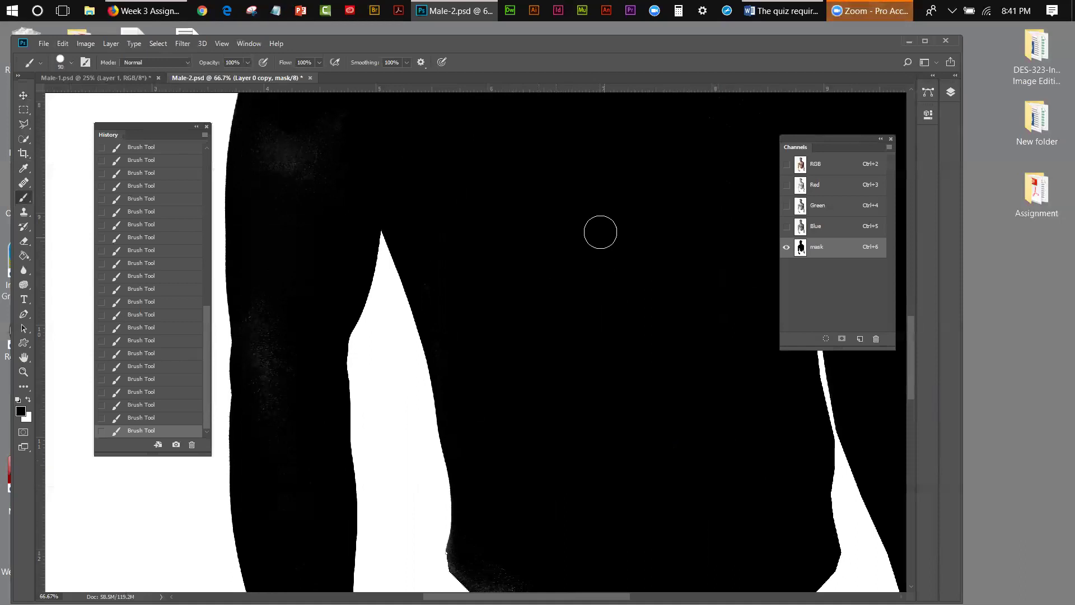
{"action": "key", "text": "bracketright"}
{"action": "key", "text": "bracketright"}
{"action": "key", "text": "bracketright"}
{"action": "key", "text": "bracketright"}
{"action": "key", "text": "bracketright"}
{"action": "left_click", "coordinate": [292, 150]}
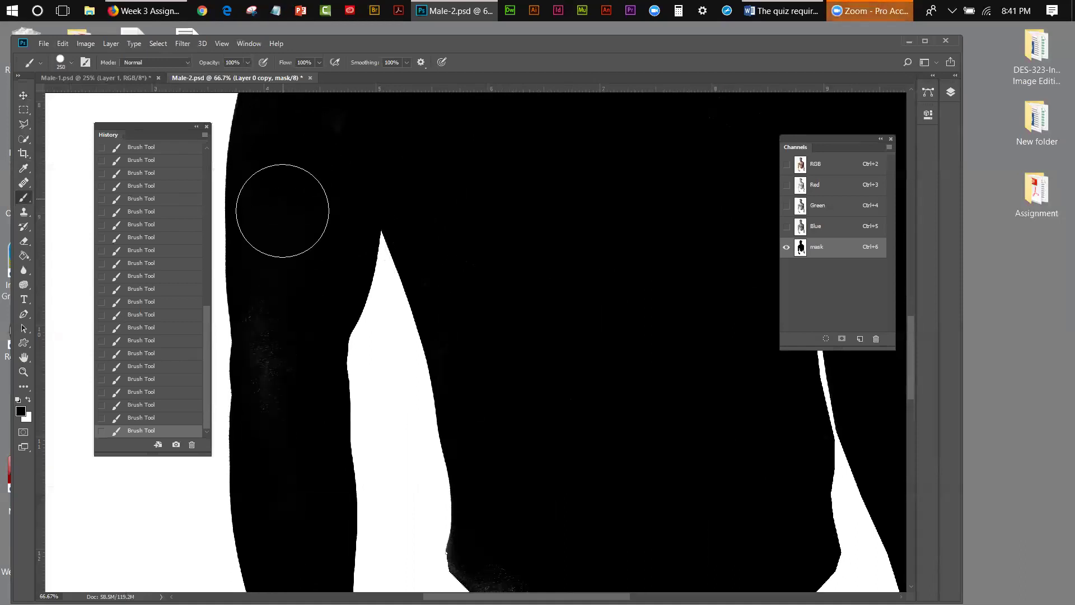
{"action": "left_click", "coordinate": [277, 345]}
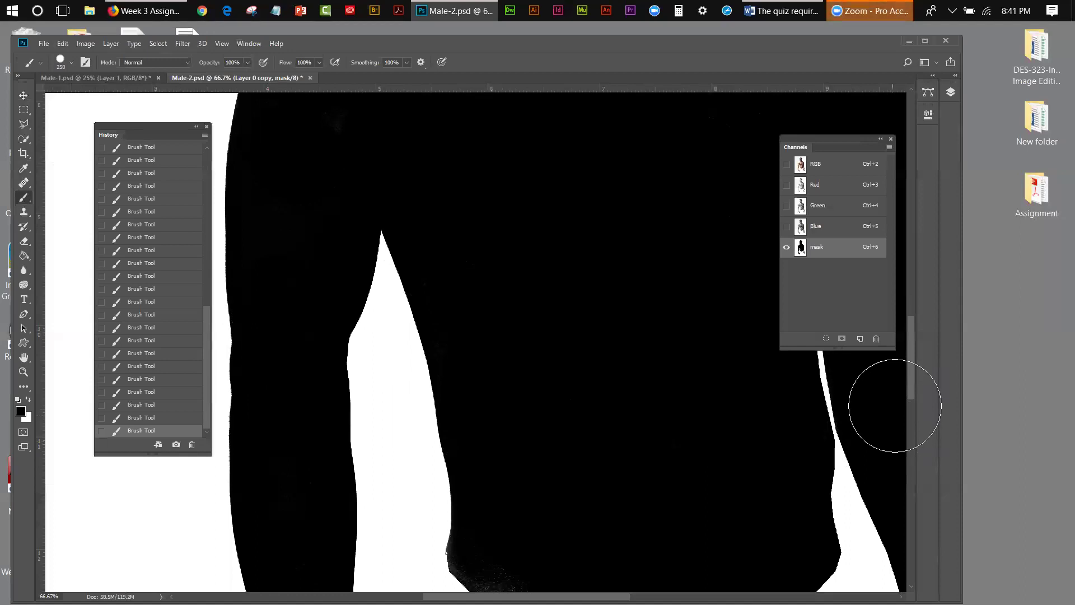
Paint the gray speckles at the torso's lower edge and on the adjacent forearm black with the 250 px brush
{"action": "left_click_drag", "start_coordinate": [911, 366], "coordinate": [916, 400]}
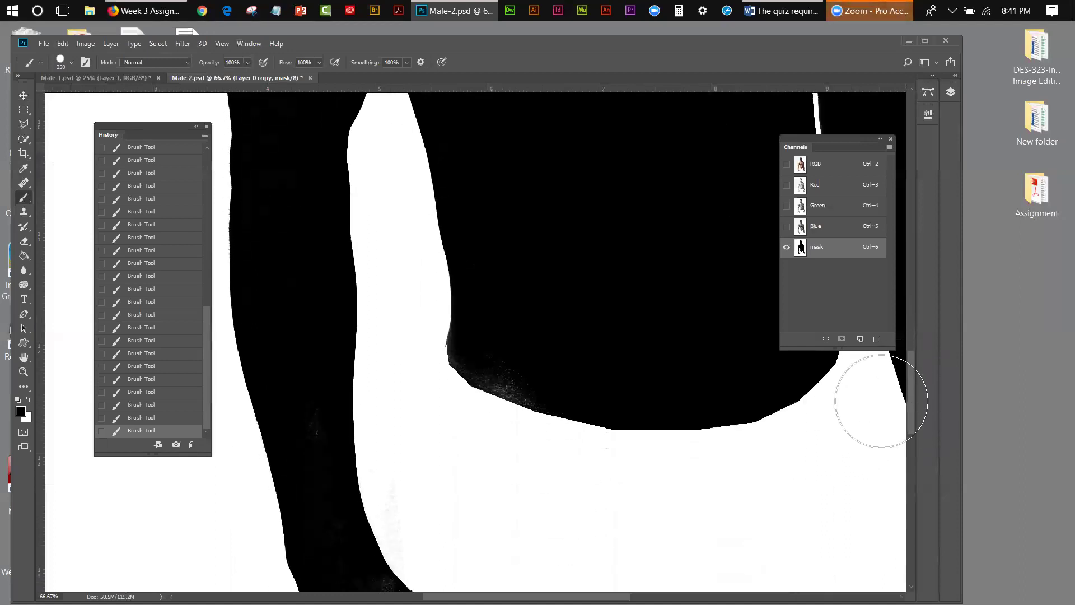
{"action": "left_click_drag", "start_coordinate": [496, 340], "coordinate": [536, 355]}
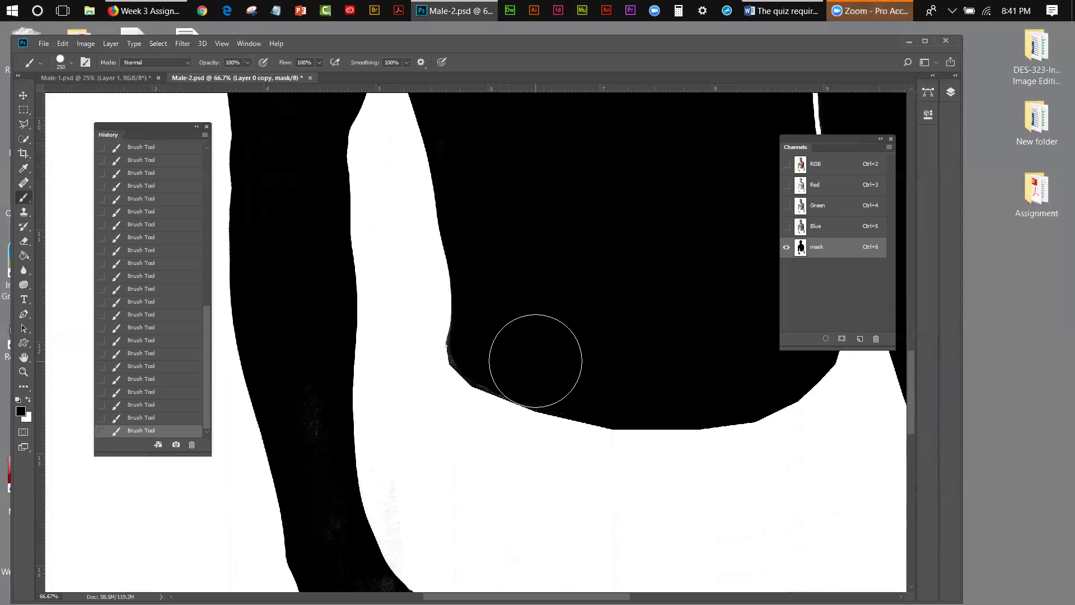
{"action": "left_click_drag", "start_coordinate": [325, 413], "coordinate": [301, 404]}
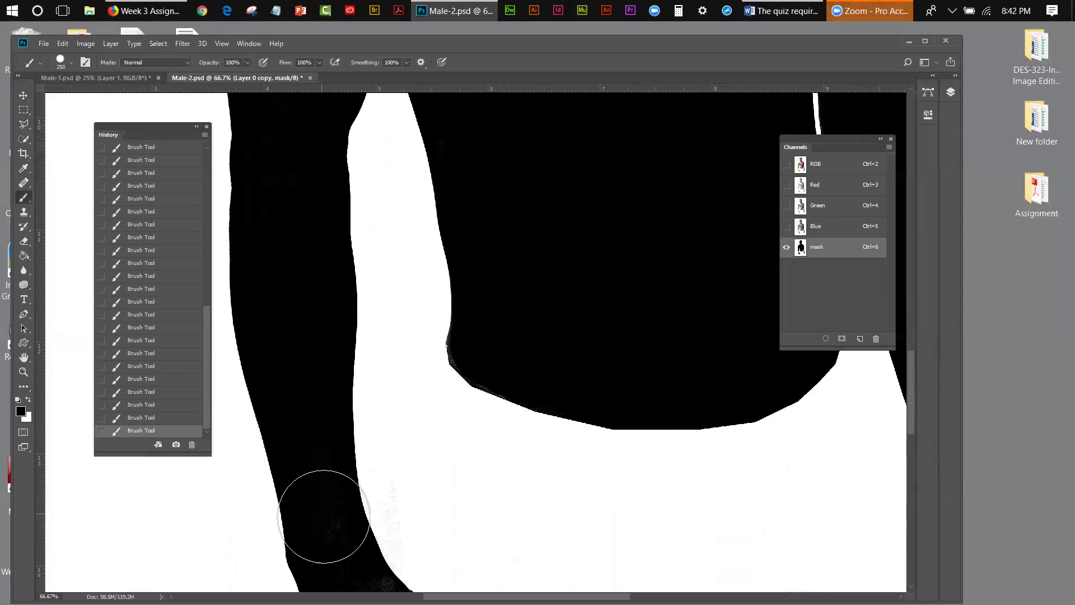
Paint the gray areas on the wrist and back of the hand black with a 150 px brush
{"action": "key", "text": "bracketleft"}
{"action": "key", "text": "bracketleft"}
{"action": "key", "text": "bracketleft"}
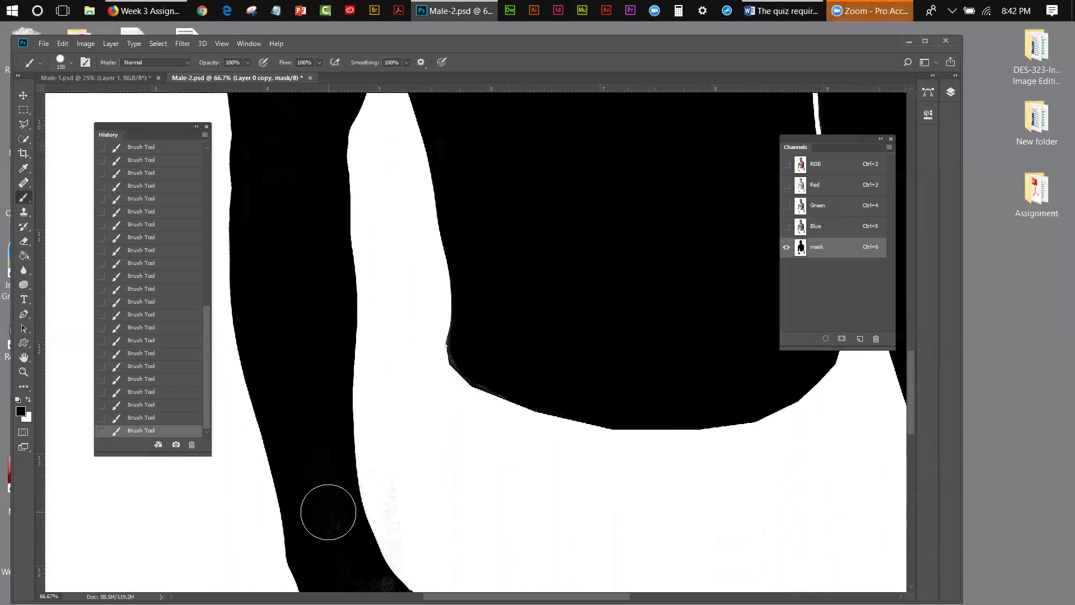
{"action": "left_click_drag", "start_coordinate": [909, 380], "coordinate": [913, 424]}
{"action": "mouse_move", "coordinate": [394, 425]}
{"action": "left_mouse_down"}
{"action": "mouse_move", "coordinate": [372, 367]}
{"action": "mouse_move", "coordinate": [374, 320]}
{"action": "left_mouse_up"}
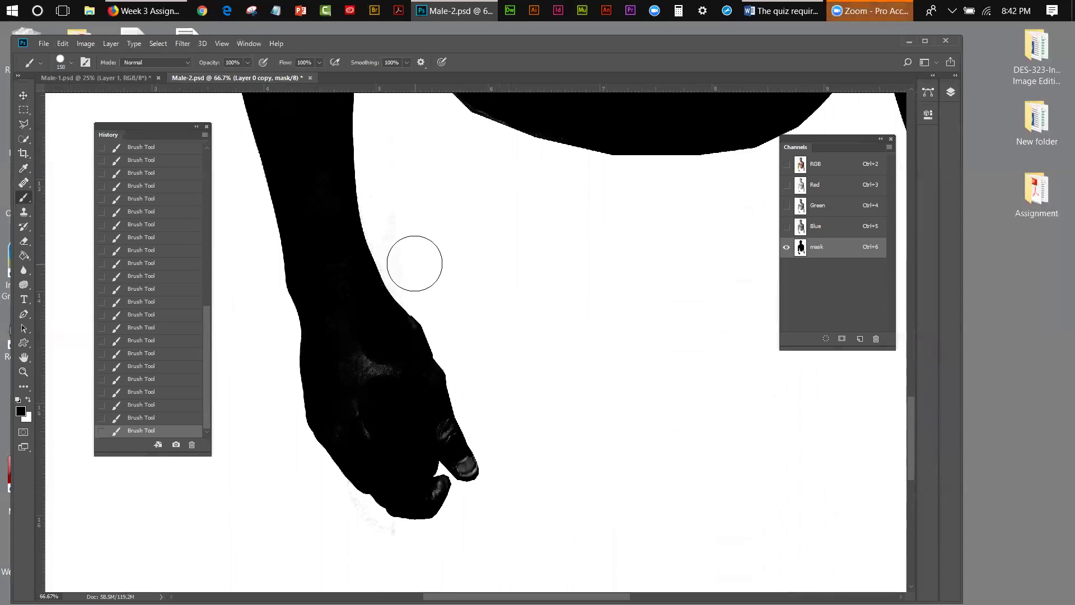
{"action": "mouse_move", "coordinate": [344, 400]}
{"action": "left_mouse_down"}
{"action": "mouse_move", "coordinate": [357, 357]}
{"action": "mouse_move", "coordinate": [371, 374]}
{"action": "mouse_move", "coordinate": [388, 341]}
{"action": "left_mouse_up"}
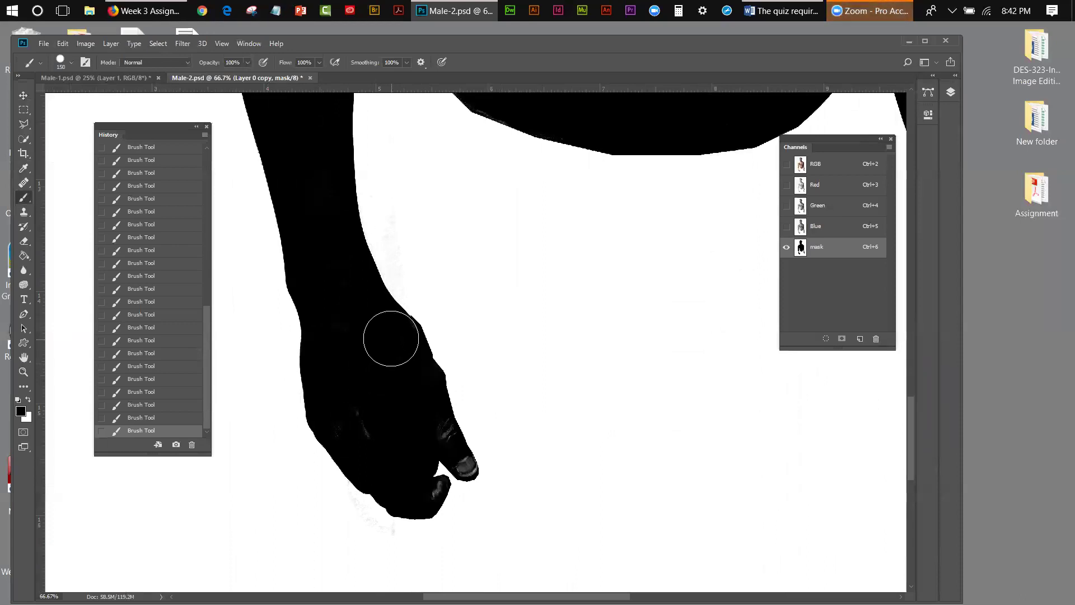
{"action": "left_click_drag", "start_coordinate": [354, 422], "coordinate": [402, 422]}
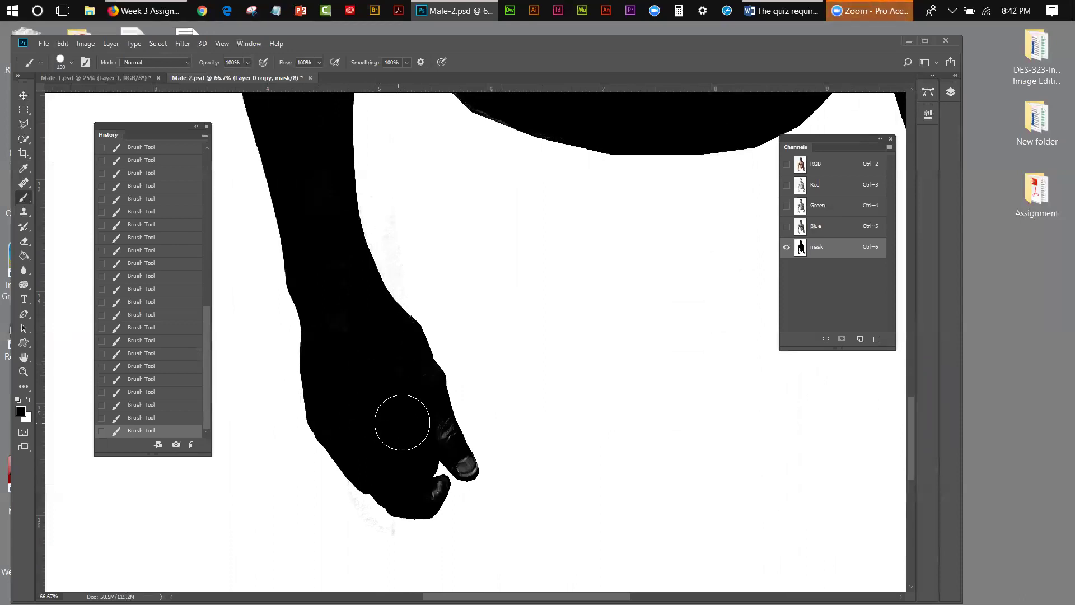
Fill the gray highlights on that hand's thumb and fingertip with black using a 50 px brush
{"action": "key", "text": "bracketleft"}
{"action": "key", "text": "bracketleft"}
{"action": "key", "text": "bracketleft"}
{"action": "key", "text": "bracketleft"}
{"action": "key", "text": "bracketleft"}
{"action": "left_click_drag", "start_coordinate": [465, 466], "coordinate": [429, 495]}
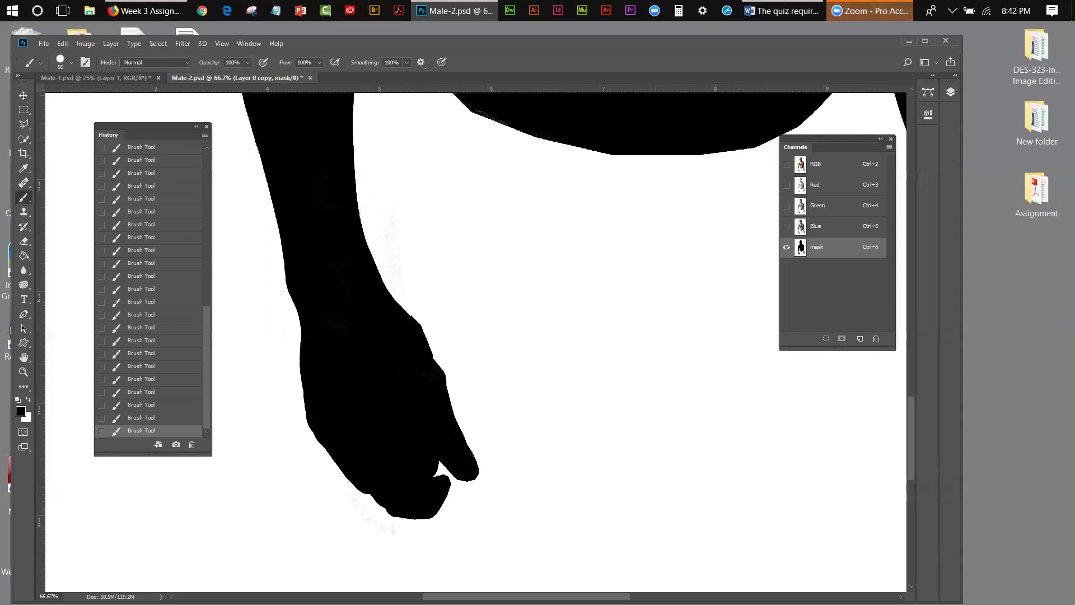
Paint the gray highlights on the wrist, knuckles and fingers of the other hand black
{"action": "scroll", "coordinate": [627, 567], "scroll_direction": "right", "scroll_amount": 5}
{"action": "left_click_drag", "start_coordinate": [629, 282], "coordinate": [632, 224]}
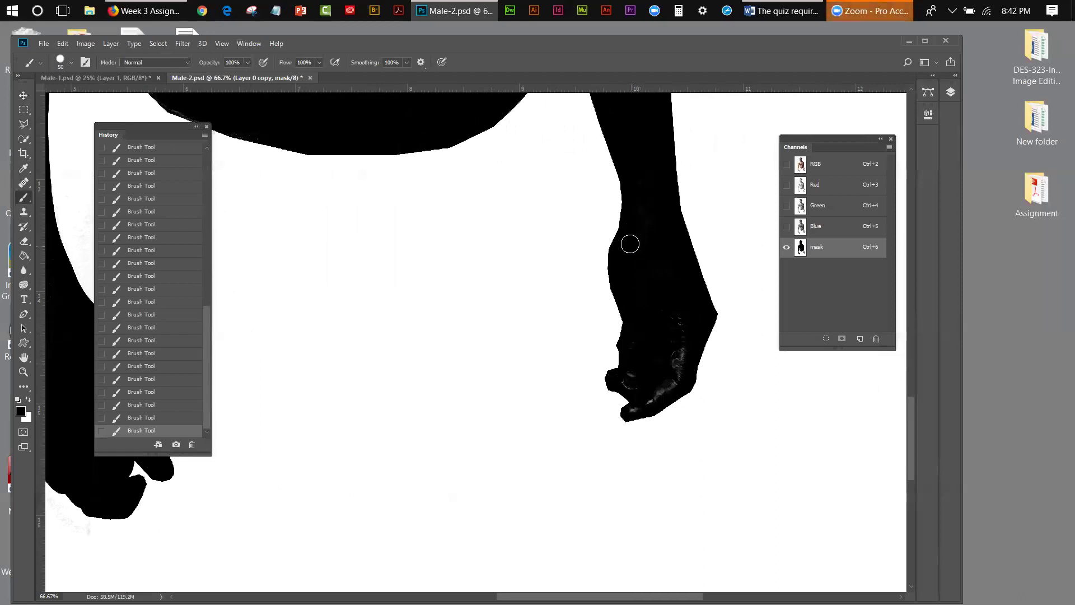
{"action": "mouse_move", "coordinate": [659, 298]}
{"action": "left_mouse_down"}
{"action": "mouse_move", "coordinate": [674, 360]}
{"action": "mouse_move", "coordinate": [671, 309]}
{"action": "left_mouse_up"}
{"action": "mouse_move", "coordinate": [678, 351]}
{"action": "left_mouse_down"}
{"action": "mouse_move", "coordinate": [675, 374]}
{"action": "mouse_move", "coordinate": [672, 364]}
{"action": "mouse_move", "coordinate": [637, 401]}
{"action": "left_mouse_up"}
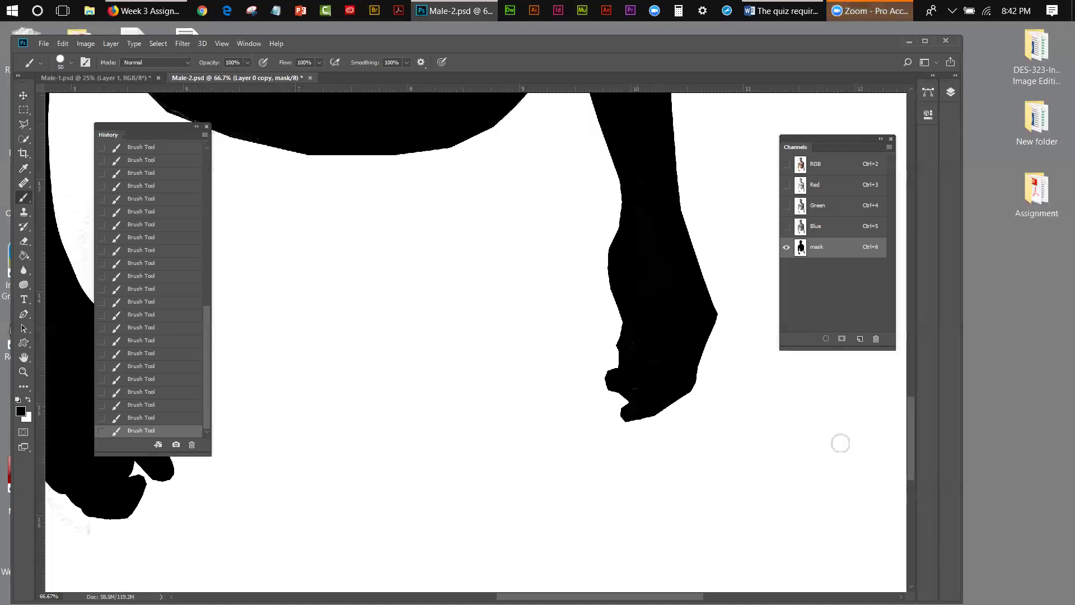
Paint the stray gray specks above the shoulder white with a 125 px brush
{"action": "left_click_drag", "start_coordinate": [913, 465], "coordinate": [914, 305]}
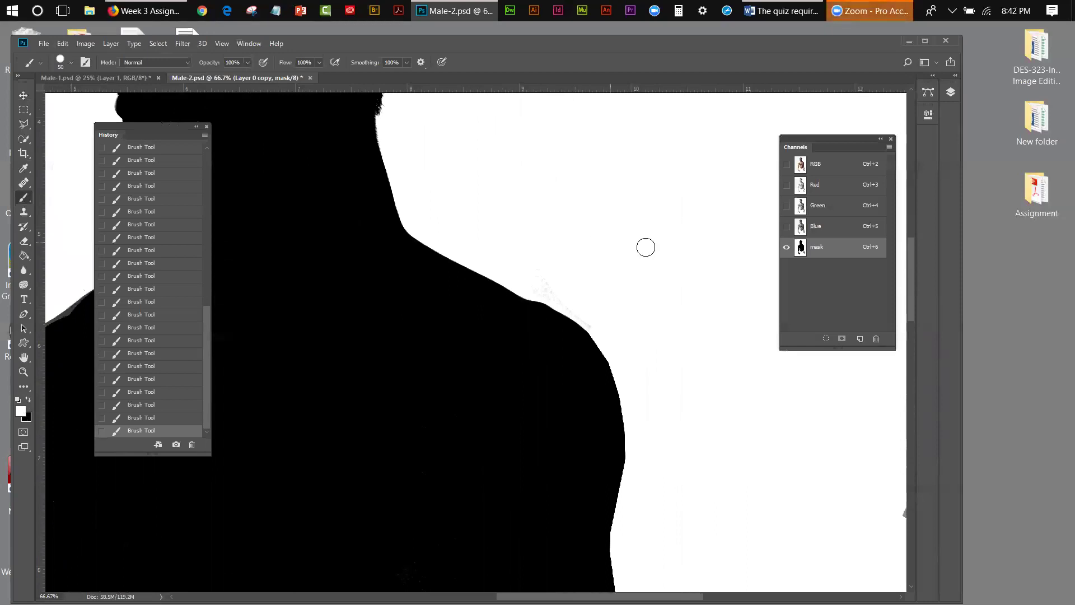
{"action": "key", "text": "bracketright"}
{"action": "key", "text": "bracketright"}
{"action": "key", "text": "bracketright"}
{"action": "key", "text": "bracketright"}
{"action": "key", "text": "bracketright"}
{"action": "key", "text": "bracketright"}
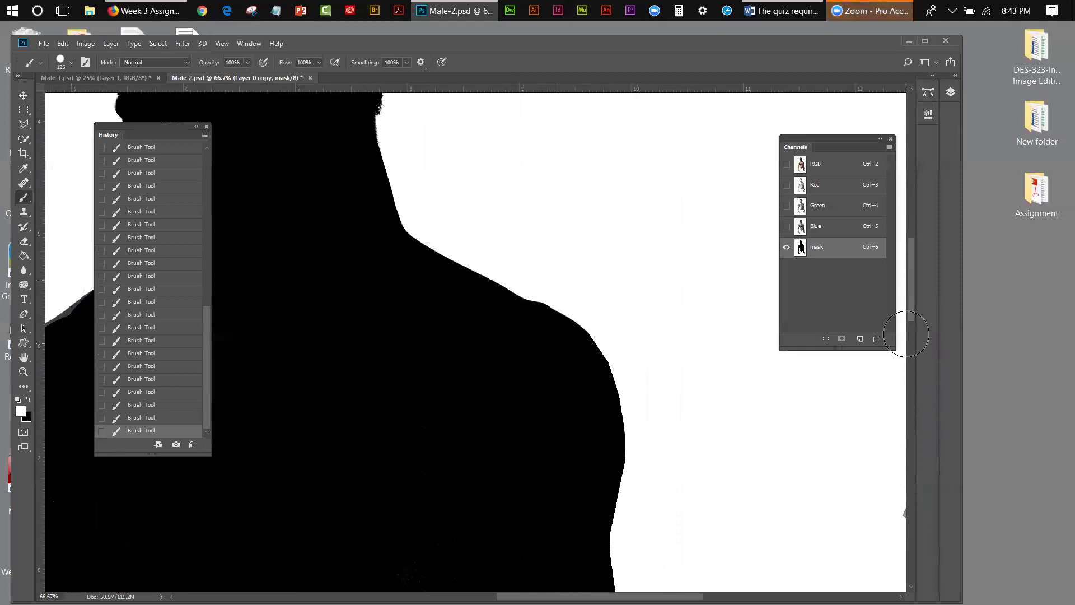
Paint out the stray gray mark at the canvas edge with white and clean the background around the hands
{"action": "left_click_drag", "start_coordinate": [911, 302], "coordinate": [917, 313]}
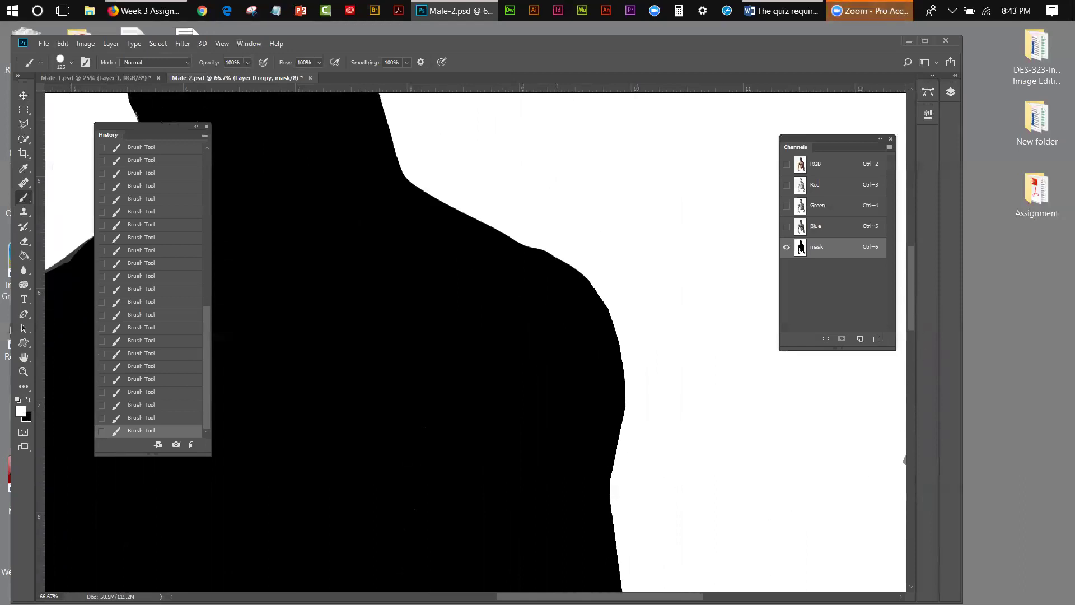
{"action": "scroll", "coordinate": [751, 516], "scroll_direction": "right", "scroll_amount": 3}
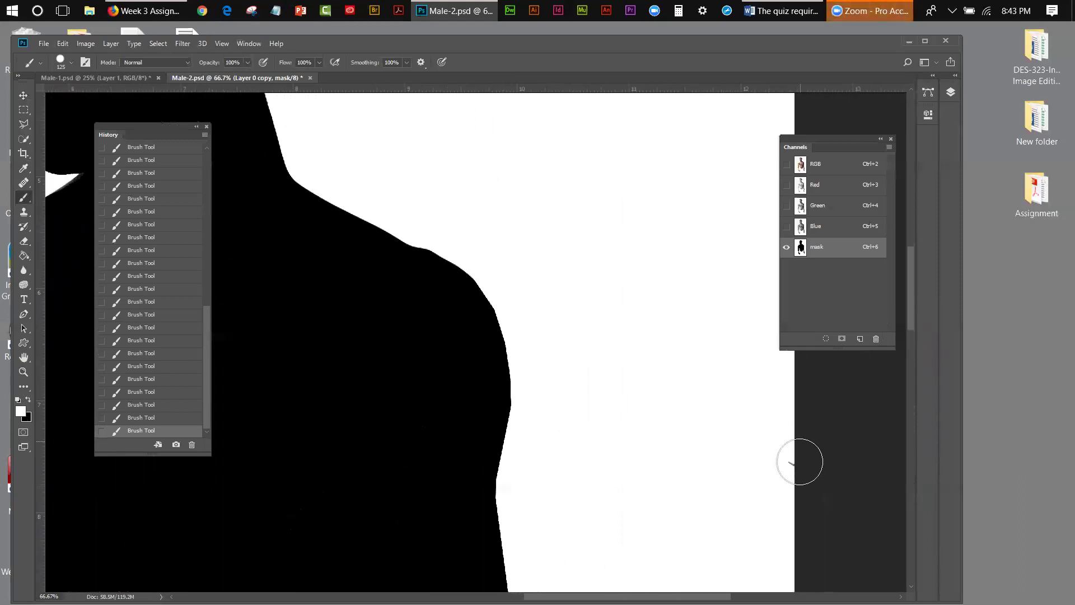
{"action": "left_click_drag", "start_coordinate": [914, 320], "coordinate": [936, 473]}
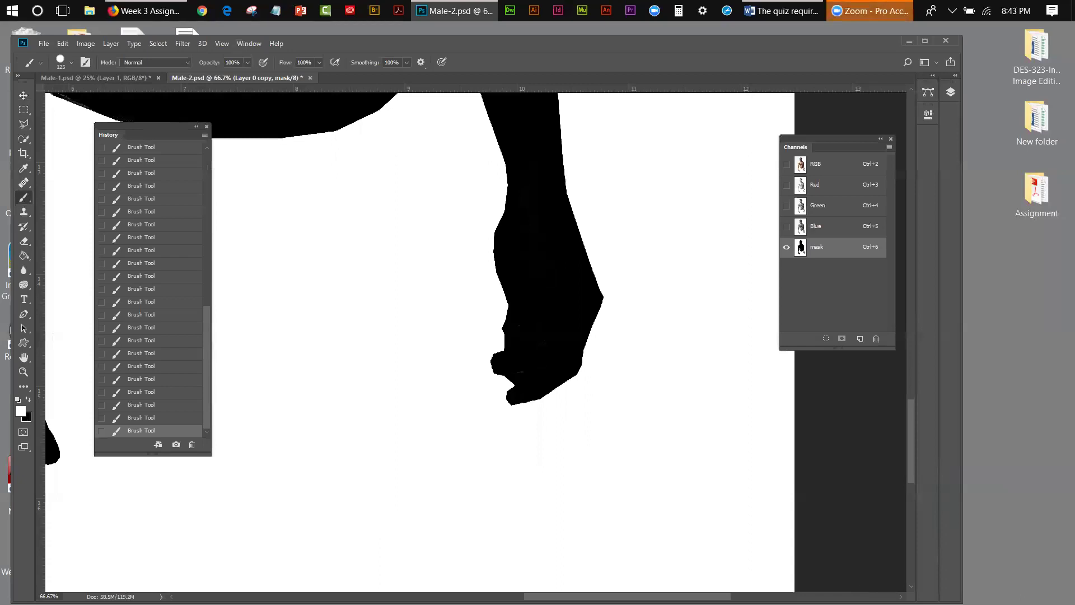
{"action": "scroll", "coordinate": [367, 229], "scroll_direction": "left", "scroll_amount": 10}
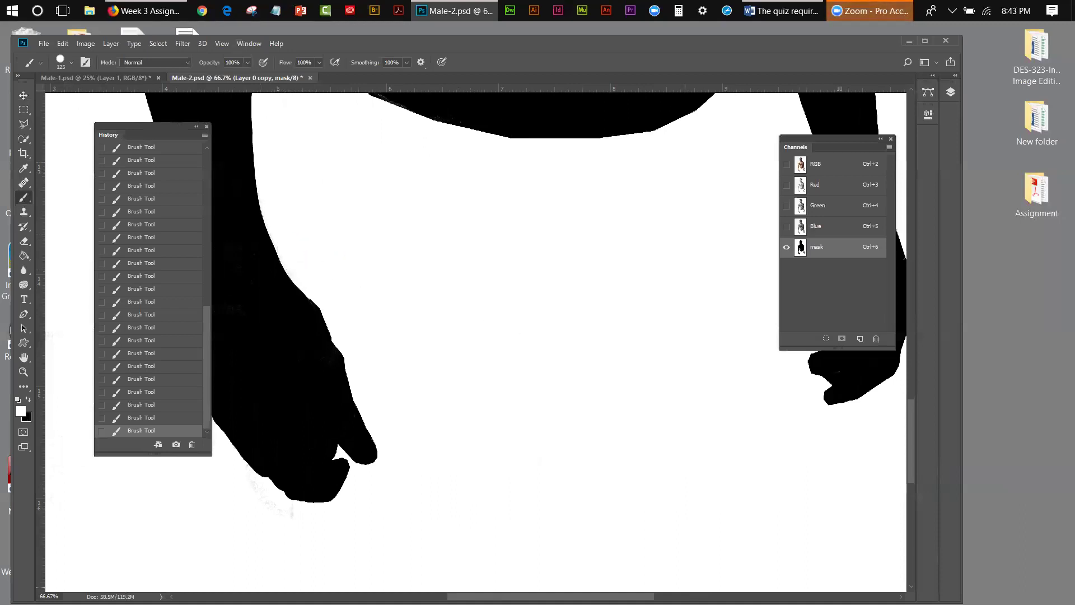
{"action": "scroll", "coordinate": [476, 336], "scroll_direction": "left", "scroll_amount": 5}
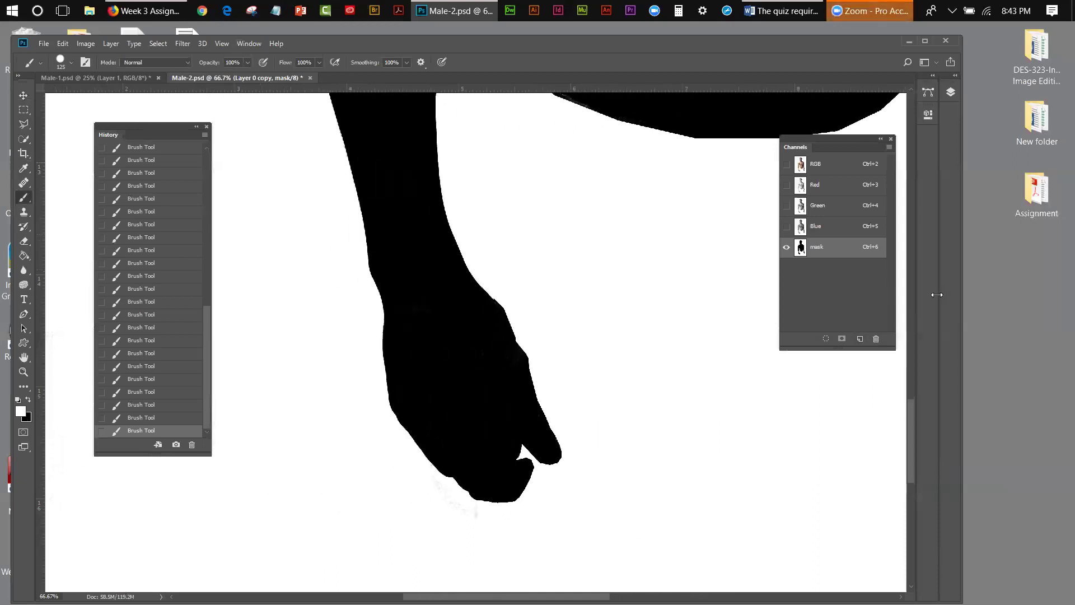
Swap the foreground color back to black and fill the gray slivers along the shoulder and neck edge
{"action": "left_click_drag", "start_coordinate": [911, 421], "coordinate": [936, 262]}
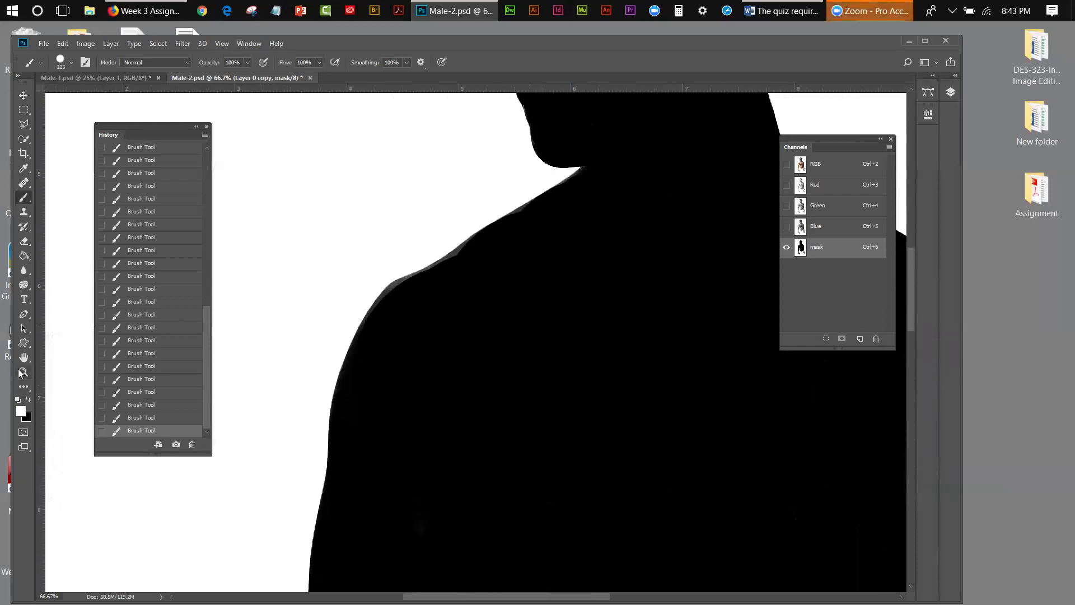
{"action": "left_click", "coordinate": [26, 398]}
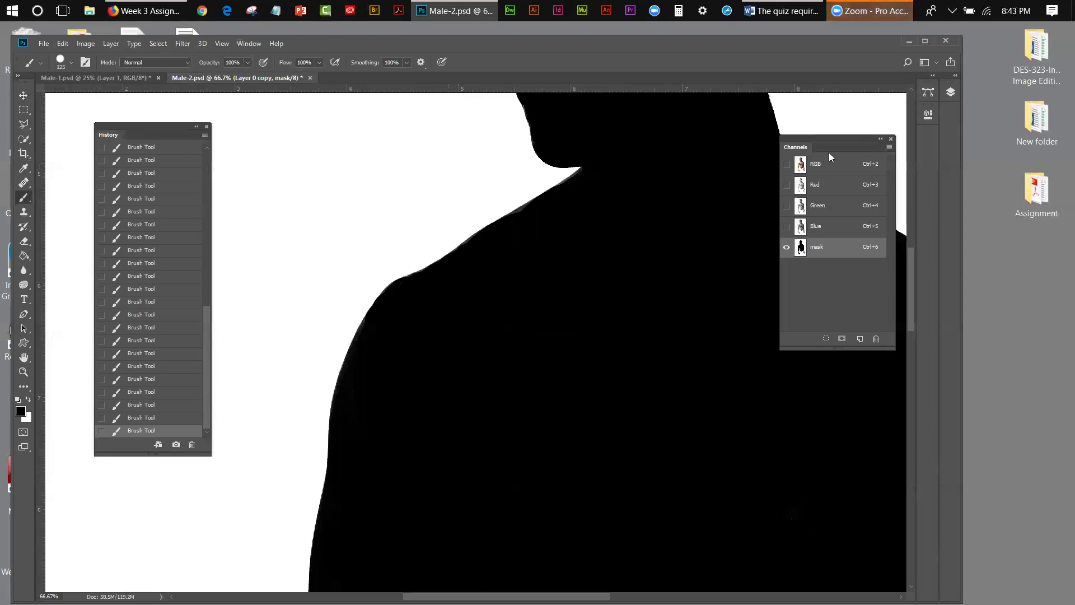
Dock the Channels panel at the side of the workspace and fit the whole silhouette on screen
{"action": "left_click_drag", "start_coordinate": [830, 141], "coordinate": [958, 297]}
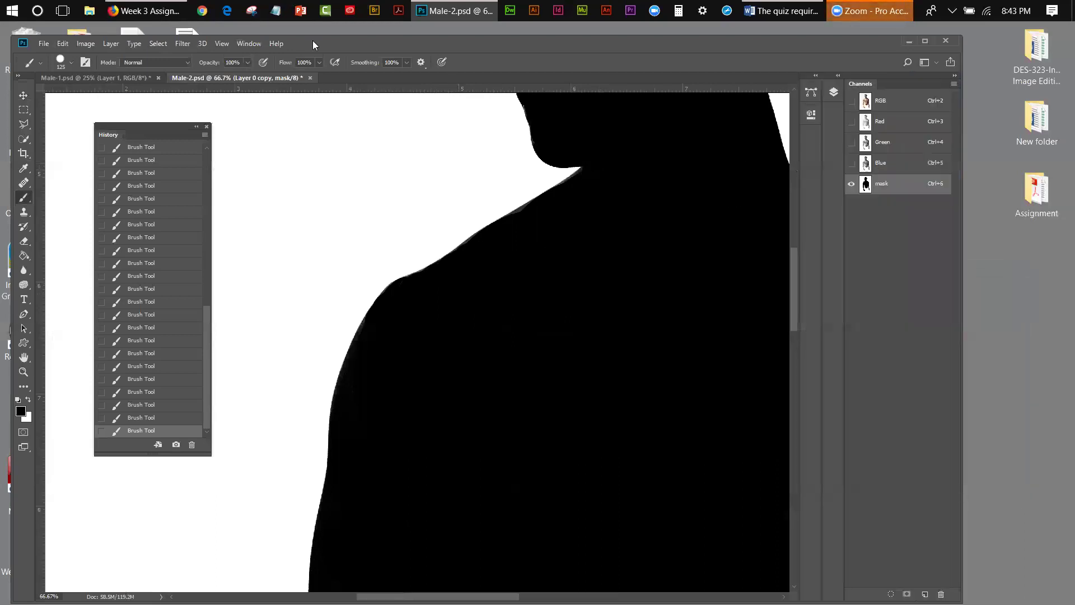
{"action": "left_click", "coordinate": [222, 44]}
{"action": "left_click", "coordinate": [235, 172]}
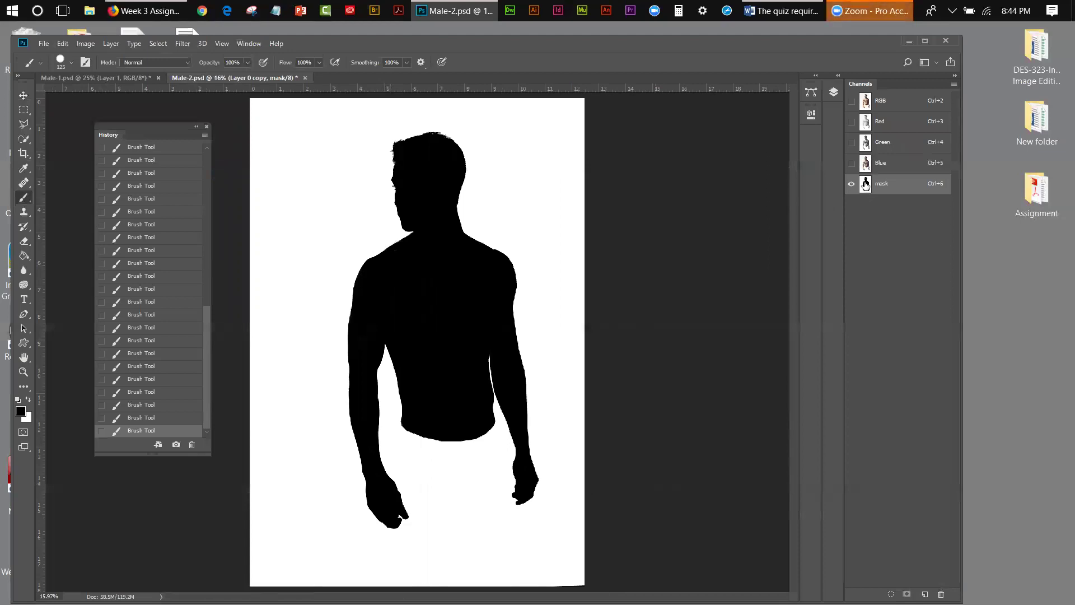
Load the "mask" channel as a selection and add it to Layer 0 copy as a layer mask
{"action": "key", "text": "ctrl+2"}
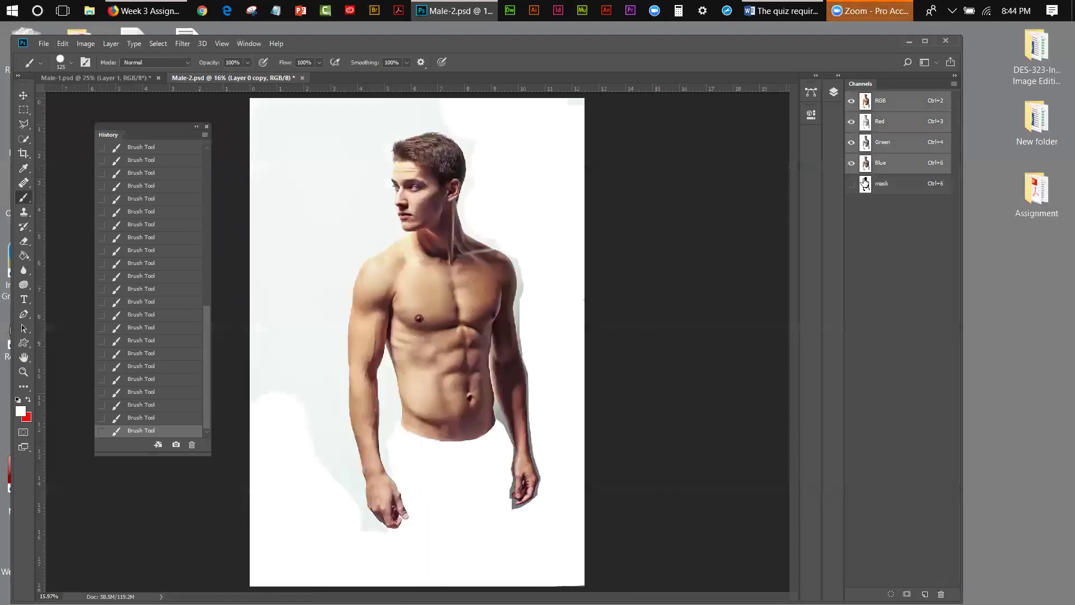
{"action": "left_click", "coordinate": [865, 184]}
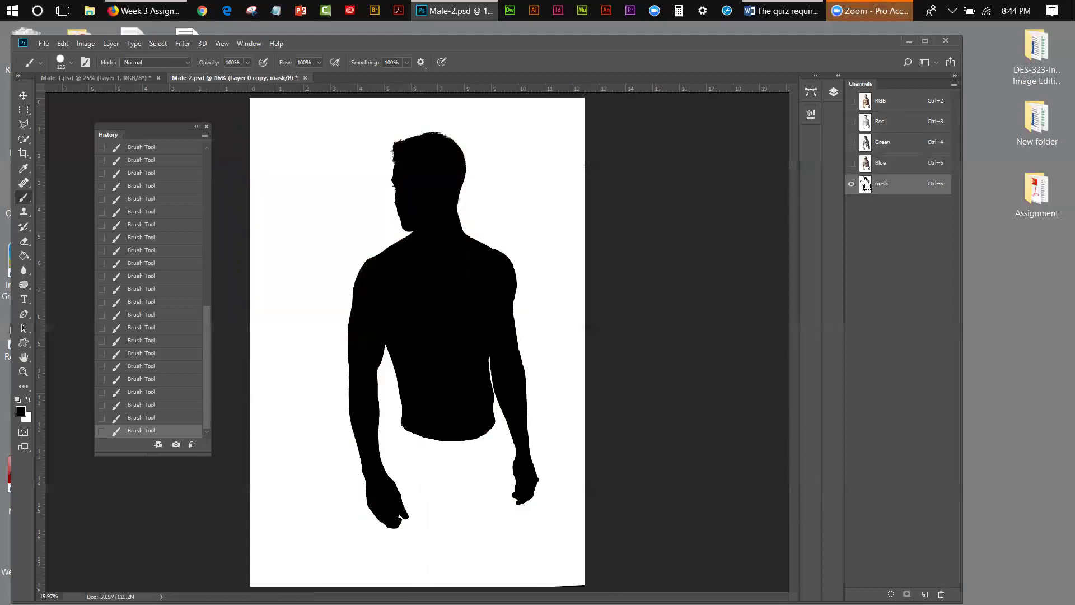
{"action": "left_click", "coordinate": [866, 183], "text": "ctrl"}
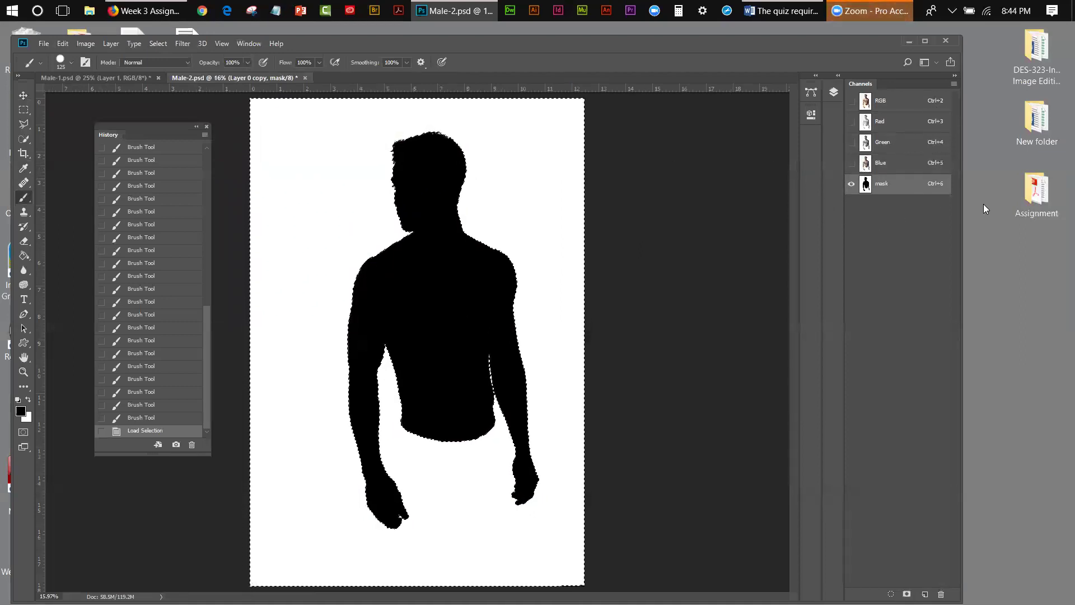
{"action": "left_click", "coordinate": [833, 92]}
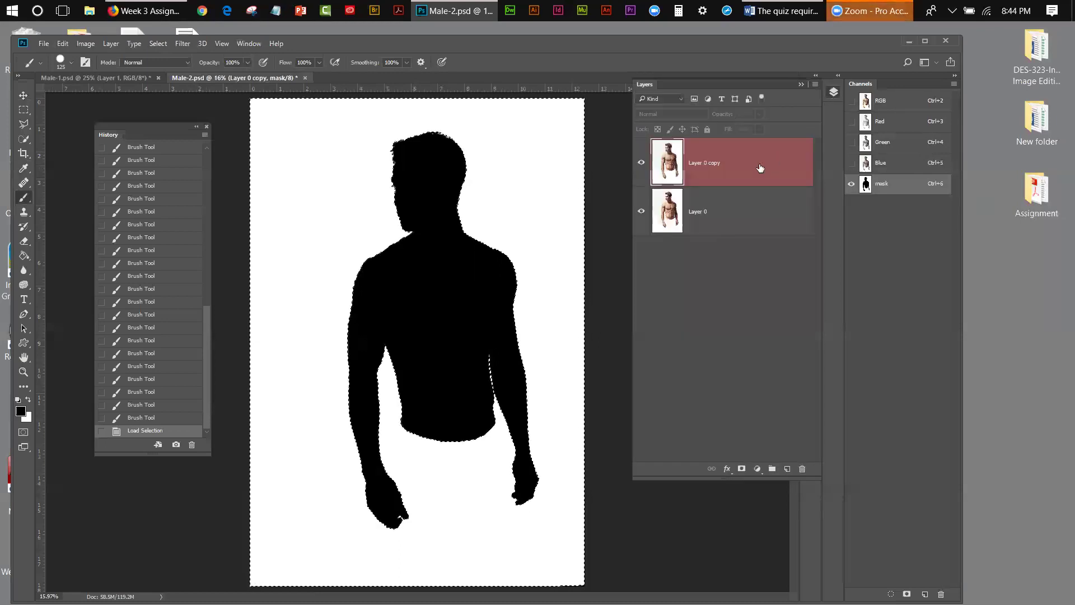
{"action": "left_click", "coordinate": [742, 469]}
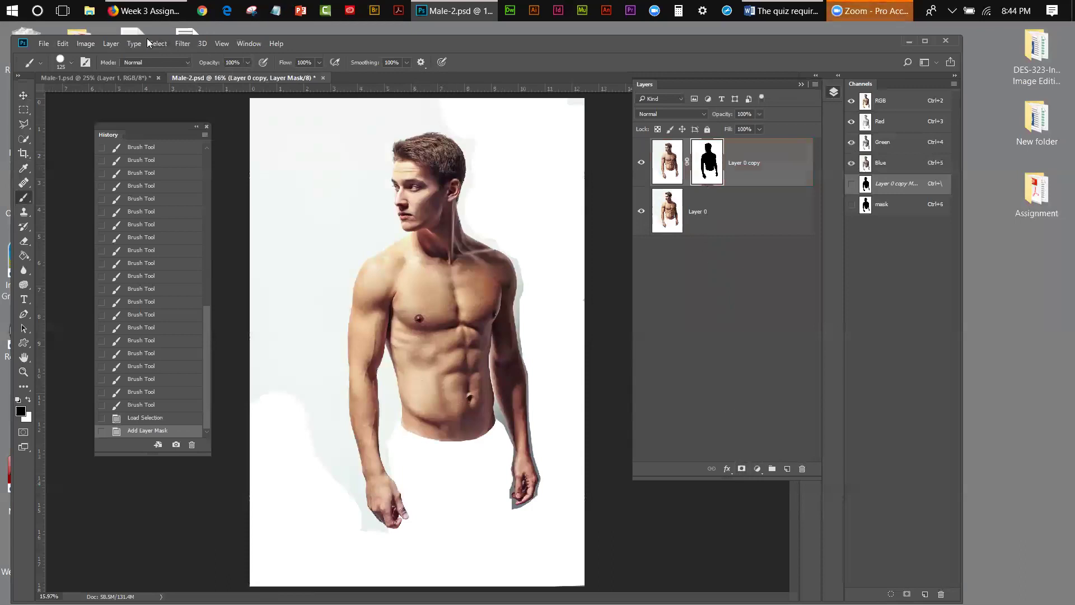
Invert the layer mask on Layer 0 copy and hide Layer 0
{"action": "left_click", "coordinate": [87, 42]}
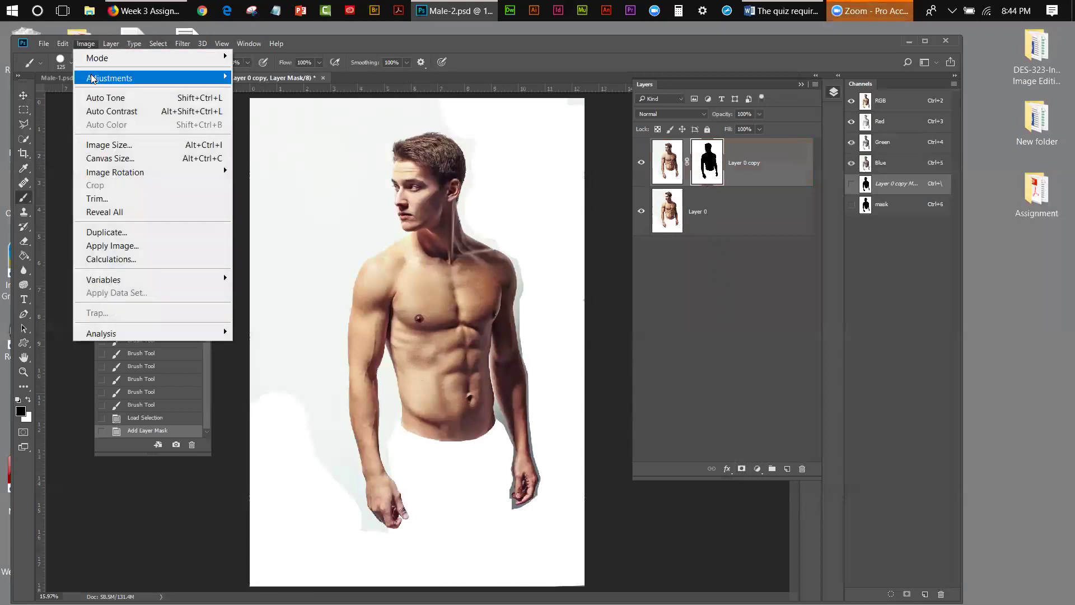
{"action": "mouse_move", "coordinate": [107, 80]}
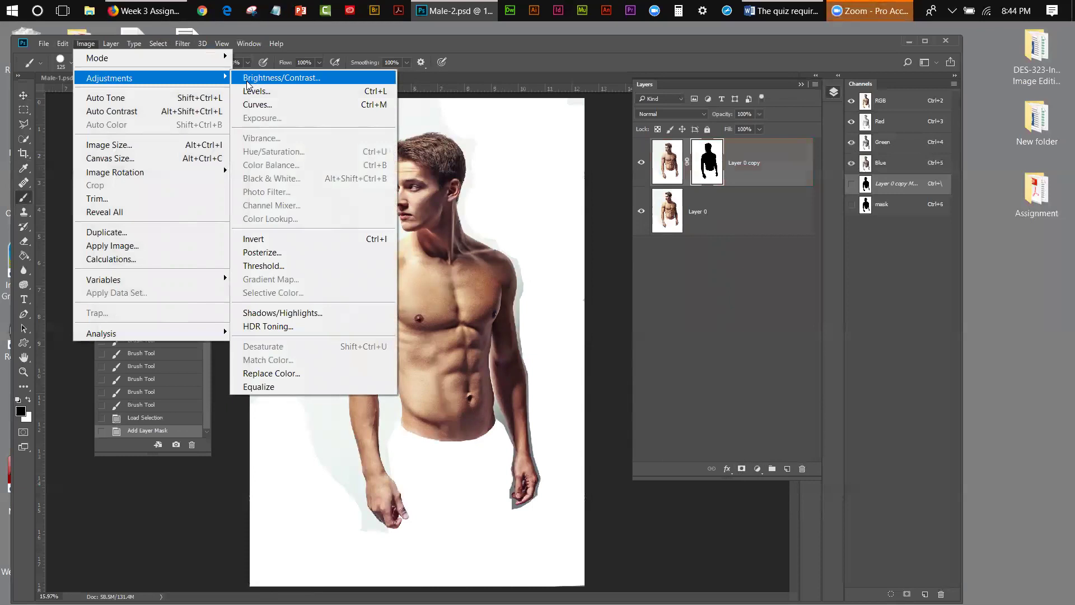
{"action": "left_click", "coordinate": [277, 239]}
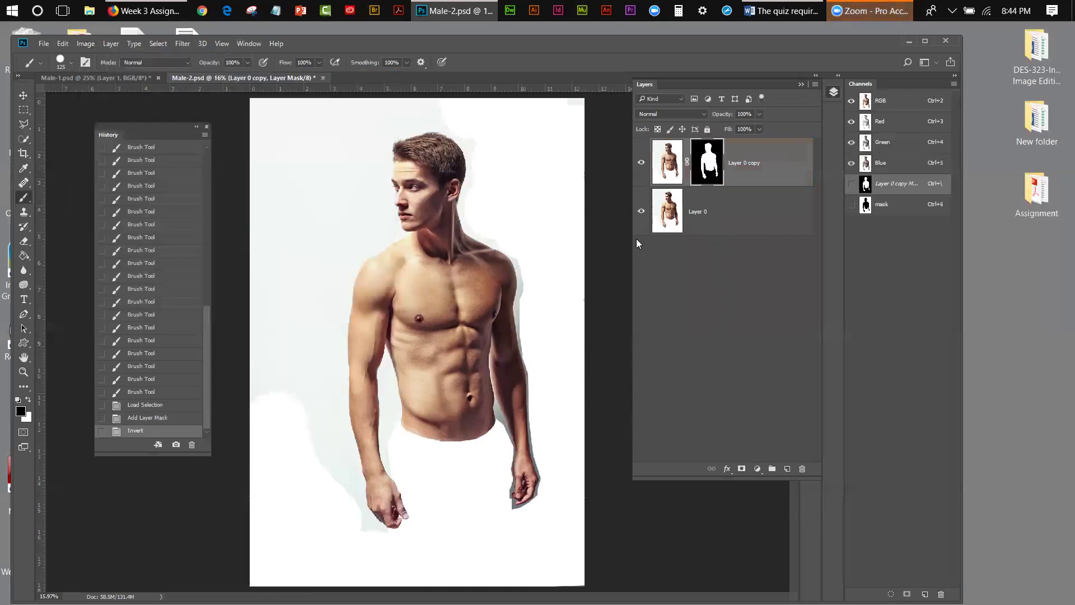
{"action": "left_click", "coordinate": [641, 211]}
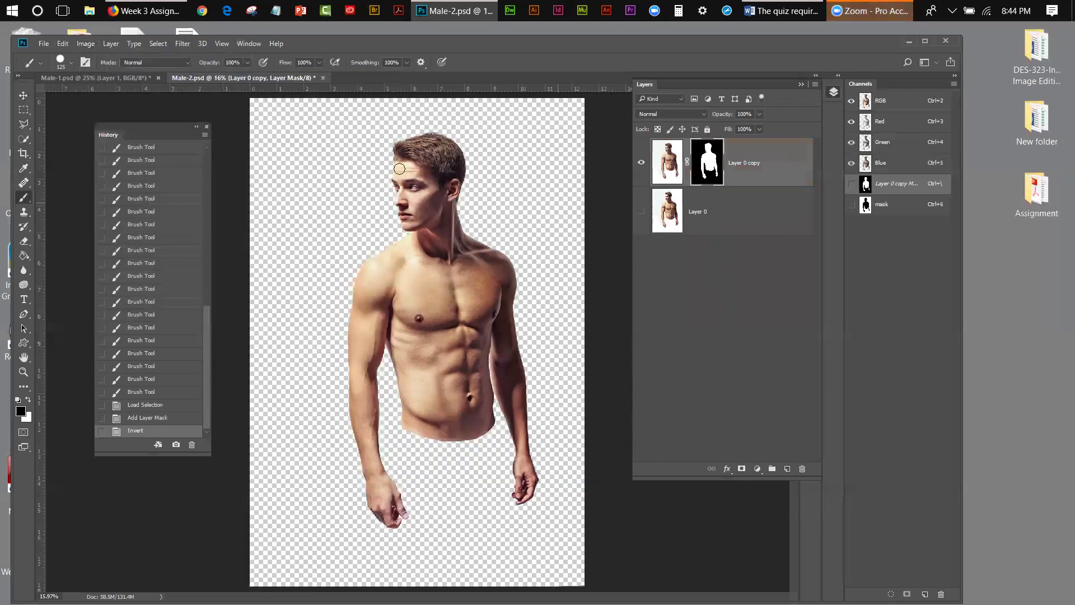
Create a new layer directly above Layer 0 and fill it with solid red using the Paint Bucket
{"action": "left_click", "coordinate": [732, 227]}
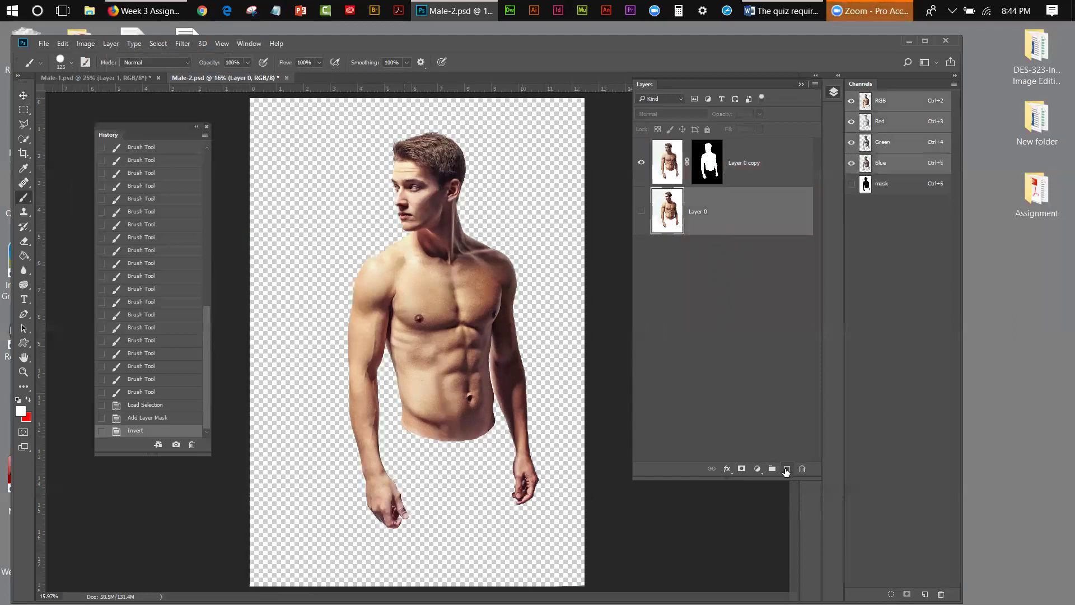
{"action": "left_click", "coordinate": [787, 469]}
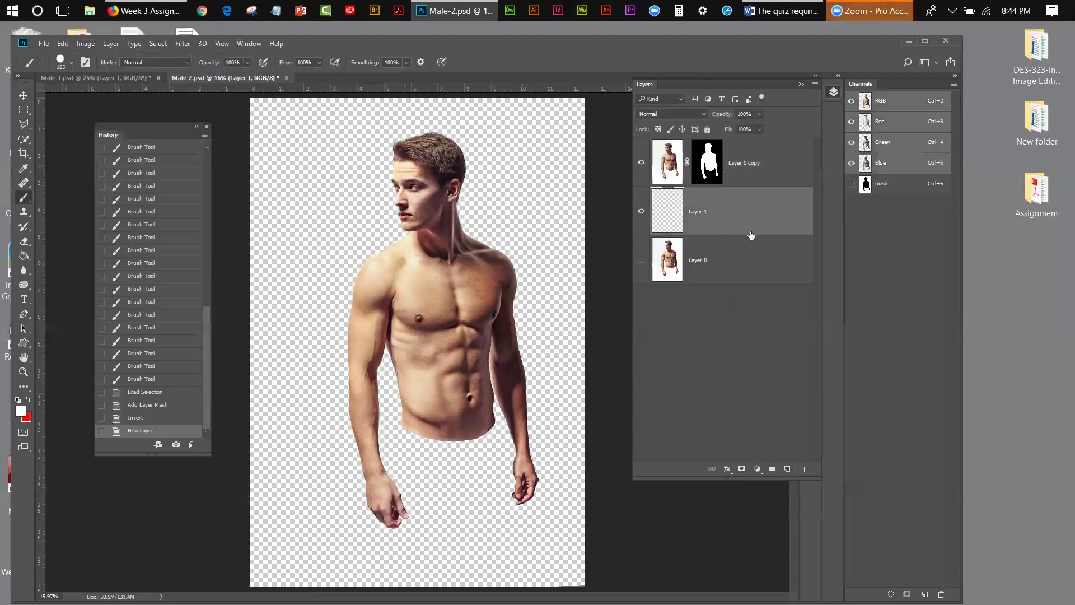
{"action": "left_click", "coordinate": [28, 399]}
{"action": "key", "text": "F7"}
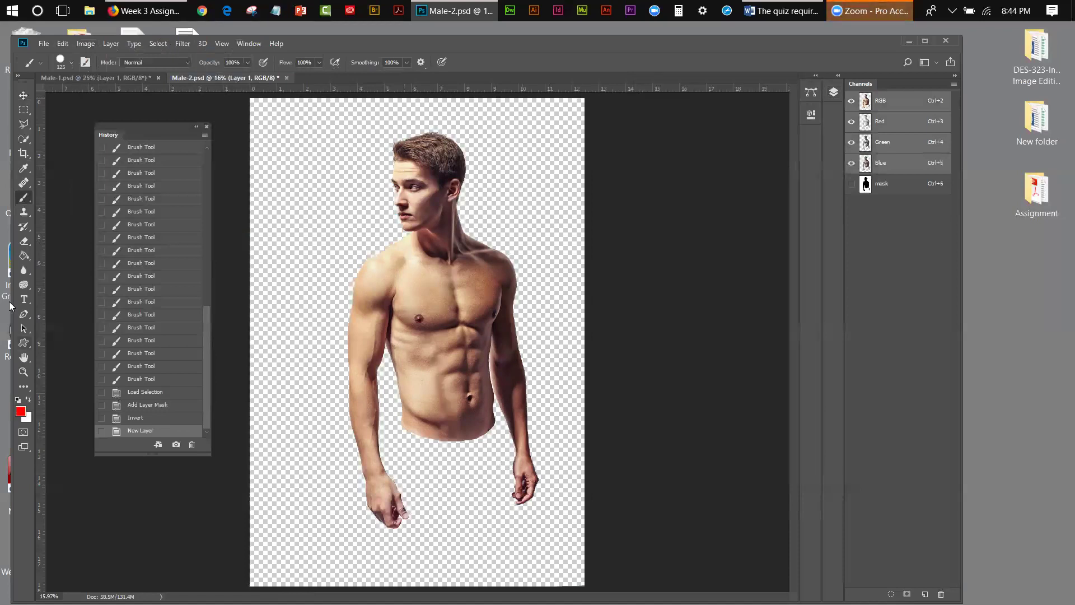
{"action": "left_click", "coordinate": [24, 255]}
{"action": "left_click", "coordinate": [259, 175]}
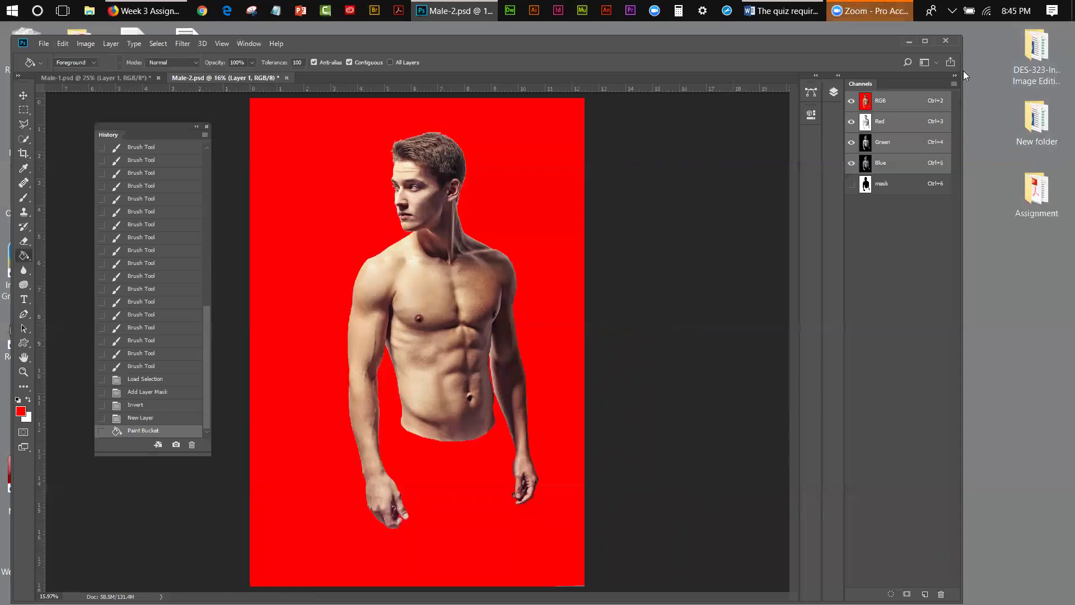
Open the layer mask of Layer 0 copy in Select and Mask and activate the Refine Edge Brush
{"action": "left_click", "coordinate": [833, 94]}
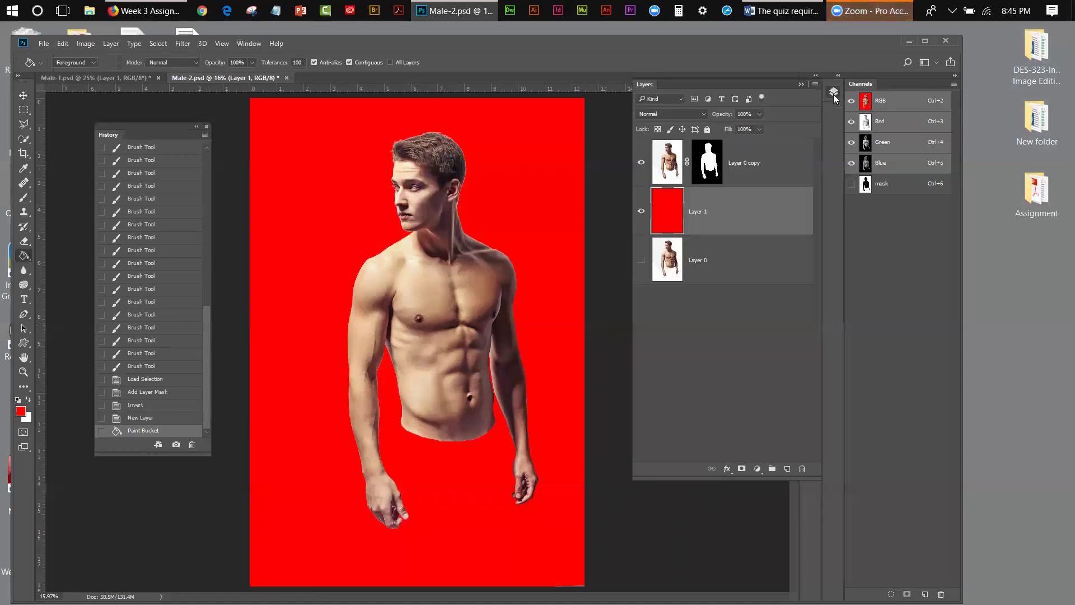
{"action": "left_click", "coordinate": [710, 166]}
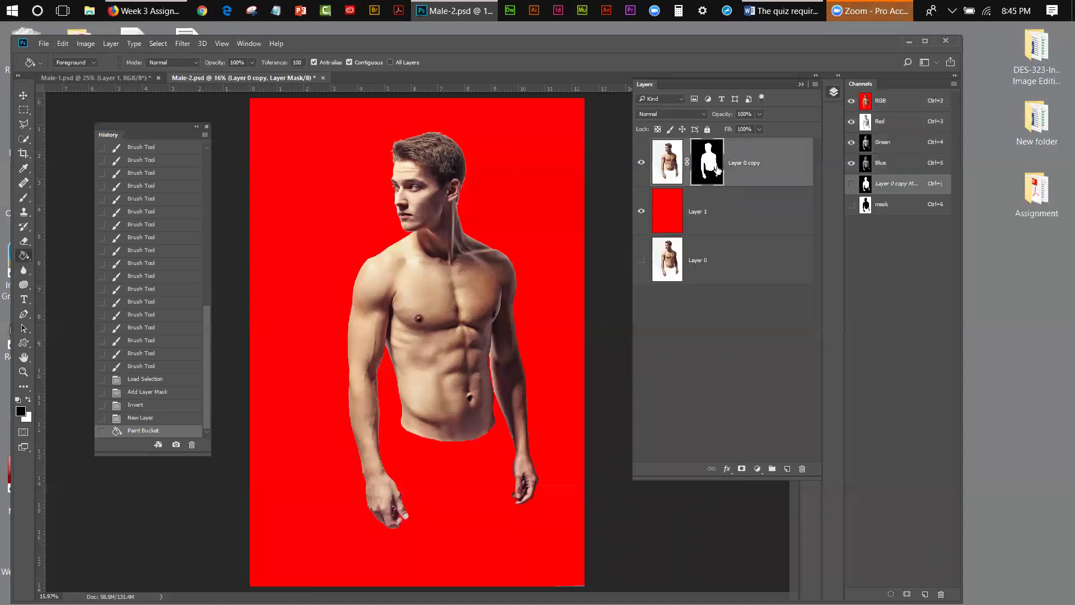
{"action": "right_click", "coordinate": [717, 170]}
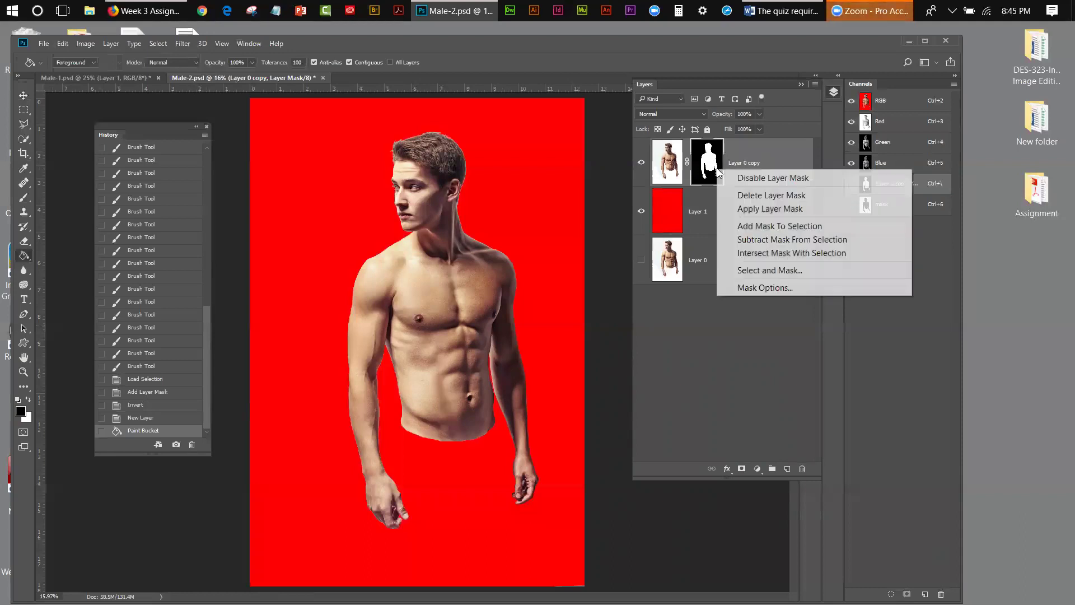
{"action": "left_click", "coordinate": [815, 269]}
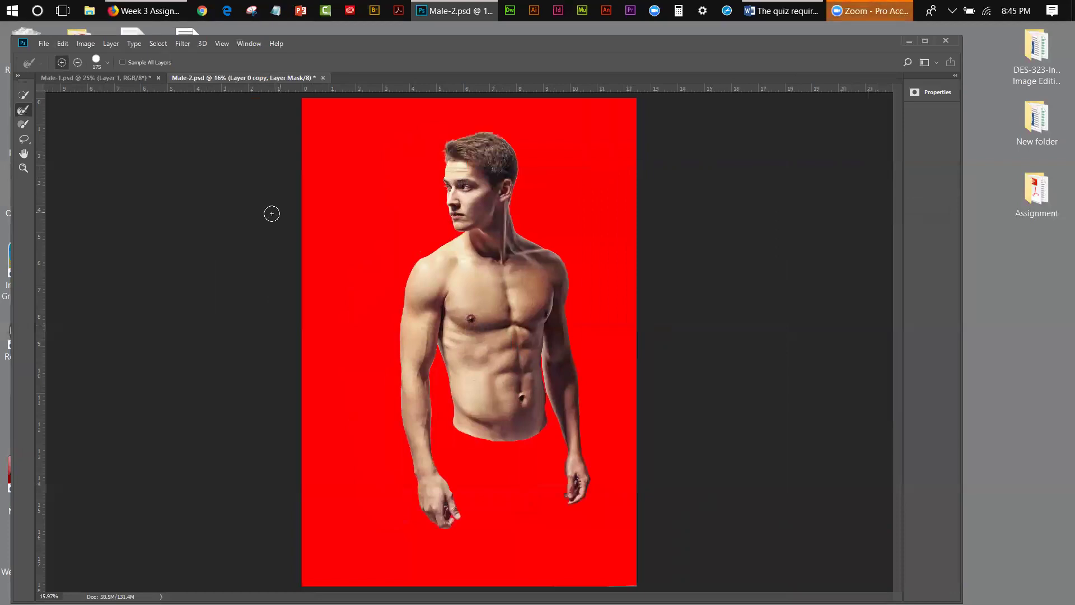
{"action": "left_click", "coordinate": [23, 168]}
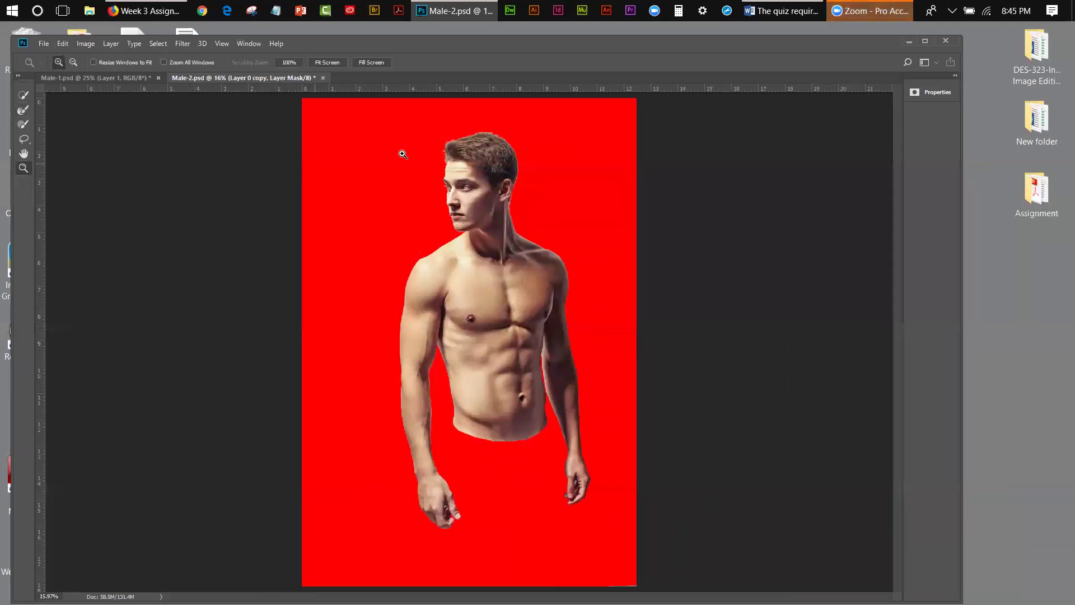
{"action": "left_click", "coordinate": [462, 171]}
{"action": "left_click", "coordinate": [462, 171]}
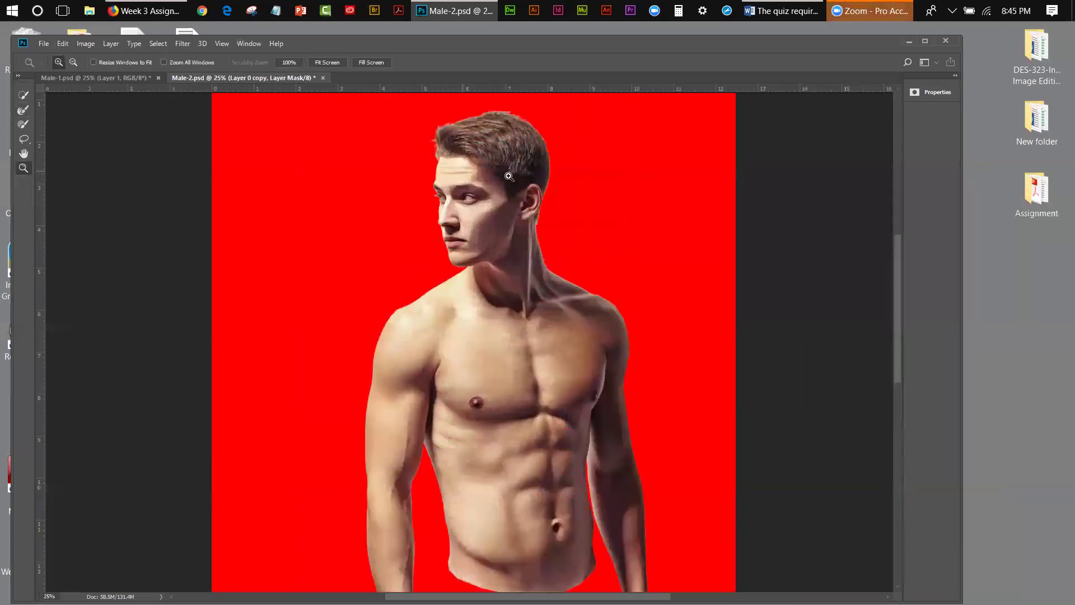
{"action": "left_click_drag", "start_coordinate": [896, 263], "coordinate": [898, 238]}
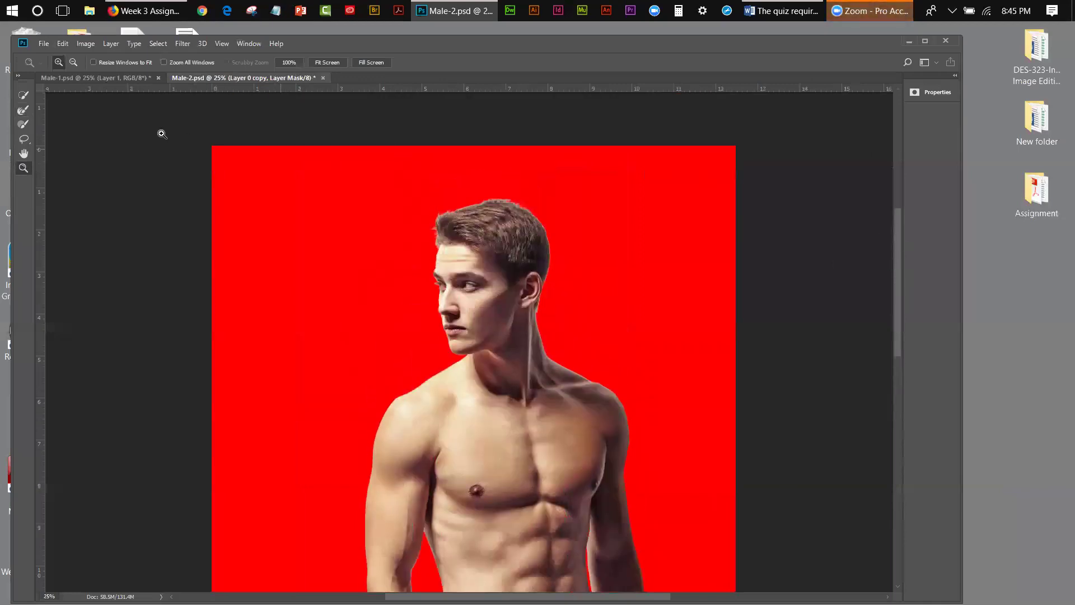
{"action": "left_click", "coordinate": [21, 114]}
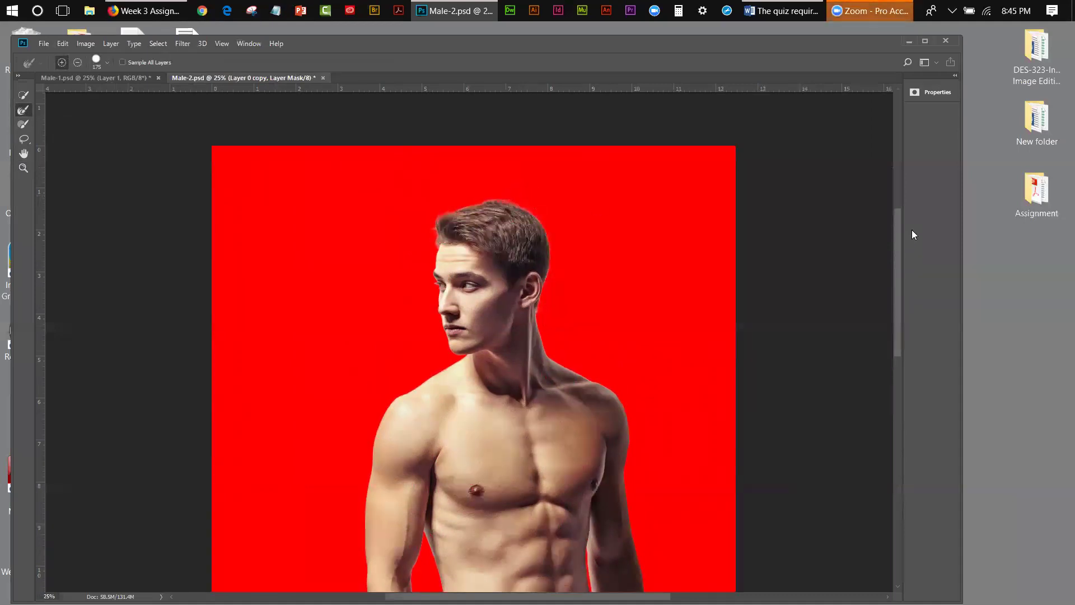
Set the mask's edge detection radius to 2 px, Smooth to 3, Feather to 1.4 px and Contrast to 5%
{"action": "left_click", "coordinate": [939, 92]}
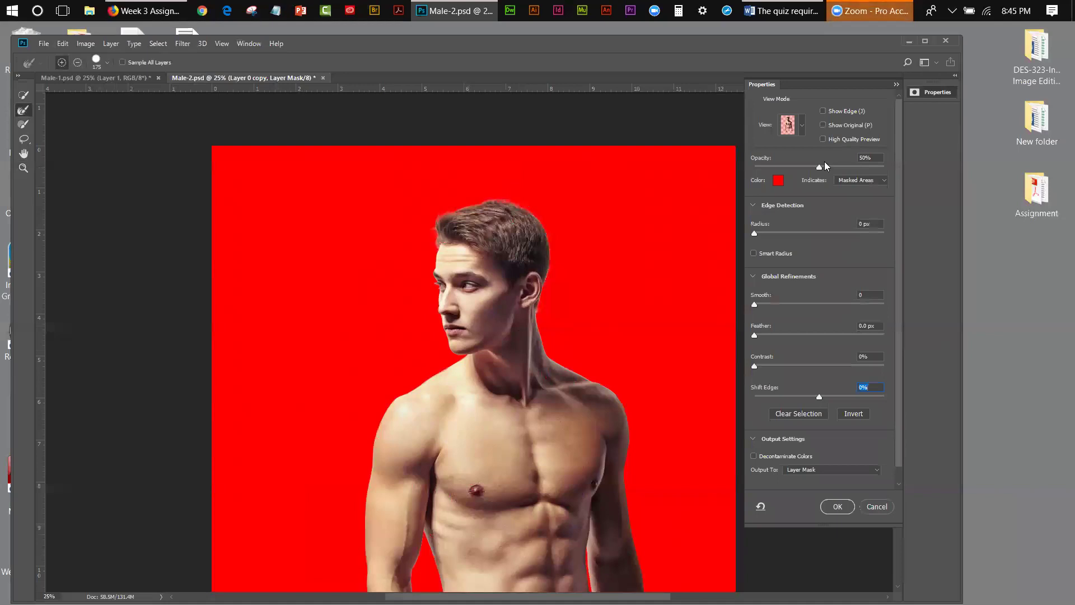
{"action": "left_click", "coordinate": [755, 234]}
{"action": "left_click", "coordinate": [755, 306]}
{"action": "left_click_drag", "start_coordinate": [754, 336], "coordinate": [758, 337]}
{"action": "left_click_drag", "start_coordinate": [755, 367], "coordinate": [759, 366]}
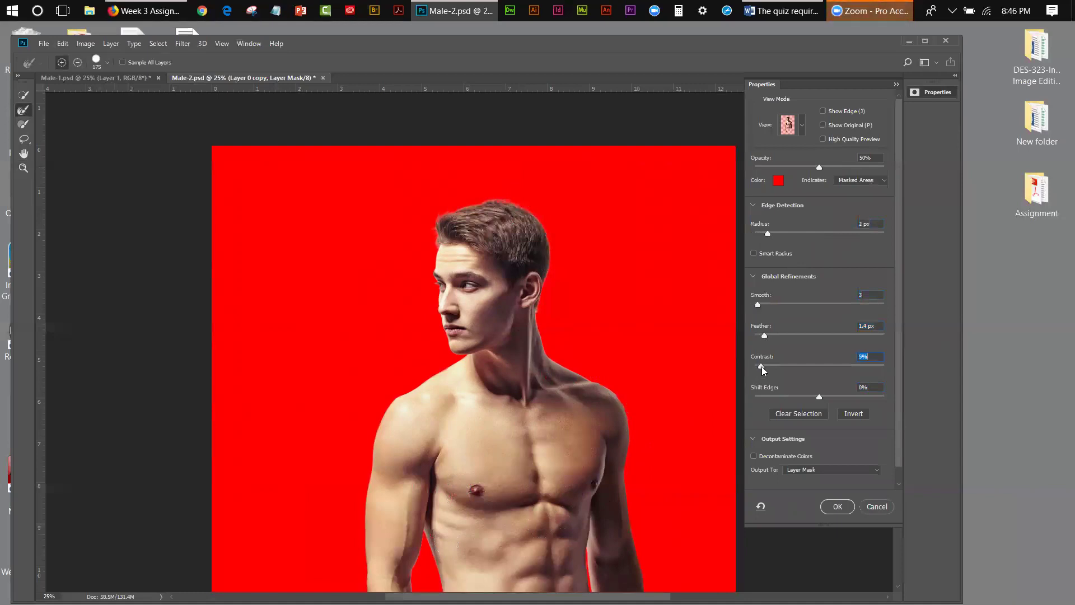
Shift the mask edge to -7%, turn on Decontaminate Colors and apply the refinement as a new layer with layer mask
{"action": "left_click_drag", "start_coordinate": [820, 396], "coordinate": [815, 396]}
{"action": "left_click", "coordinate": [754, 456]}
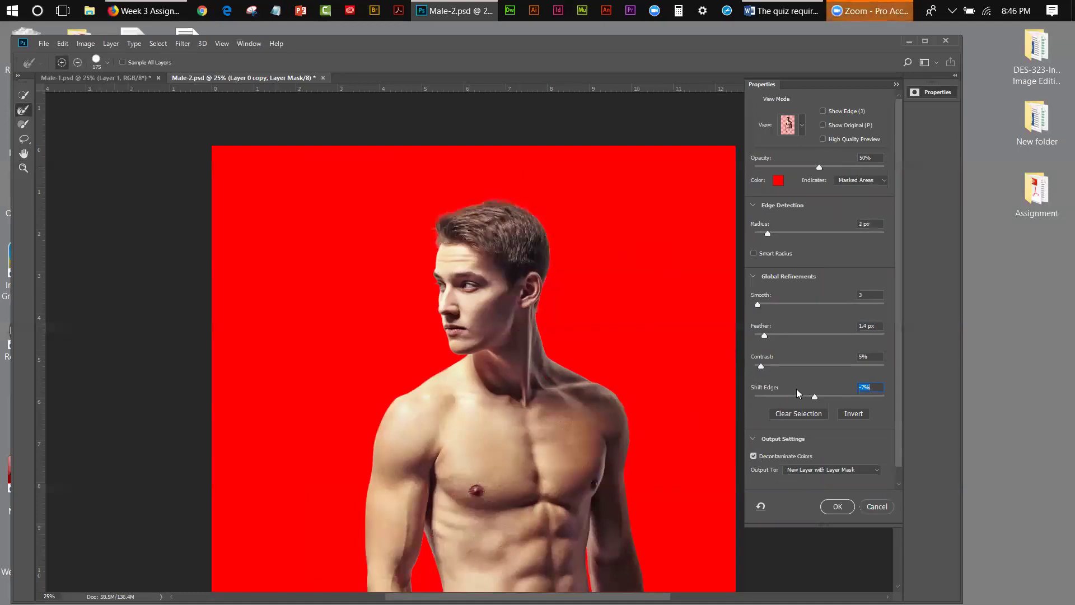
{"action": "left_click", "coordinate": [837, 507]}
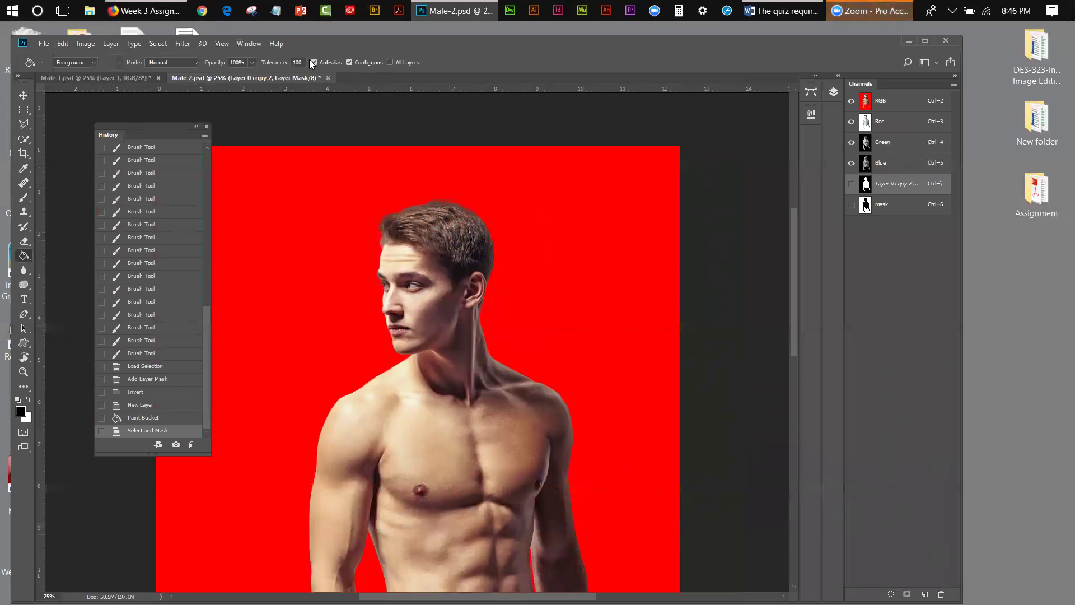
Save Male-2.psd, accepting the format options
{"action": "left_click", "coordinate": [222, 43]}
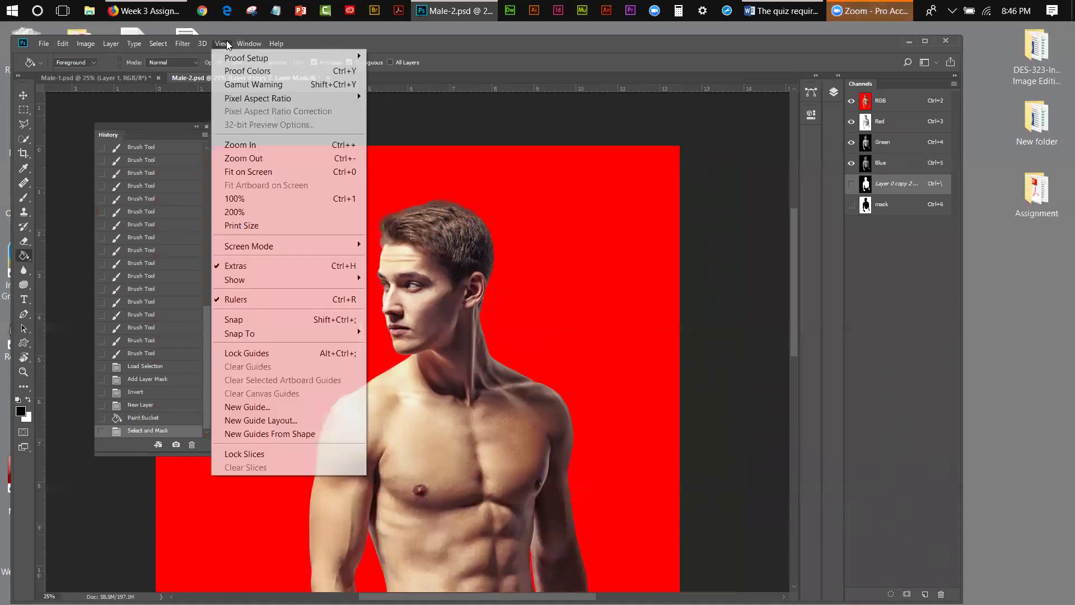
{"action": "left_click", "coordinate": [245, 172]}
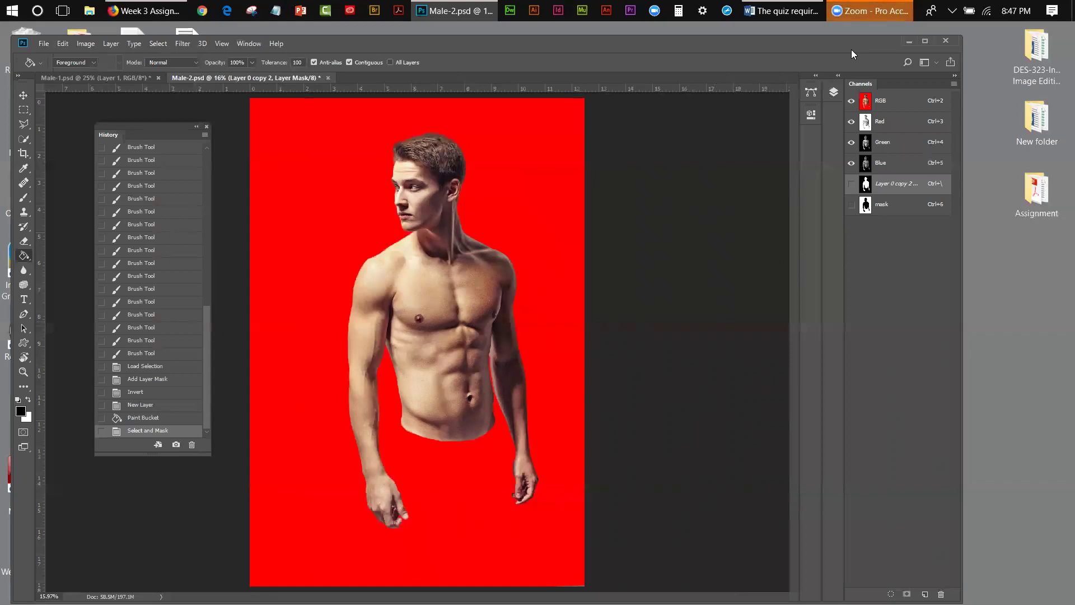
{"action": "left_click", "coordinate": [43, 43]}
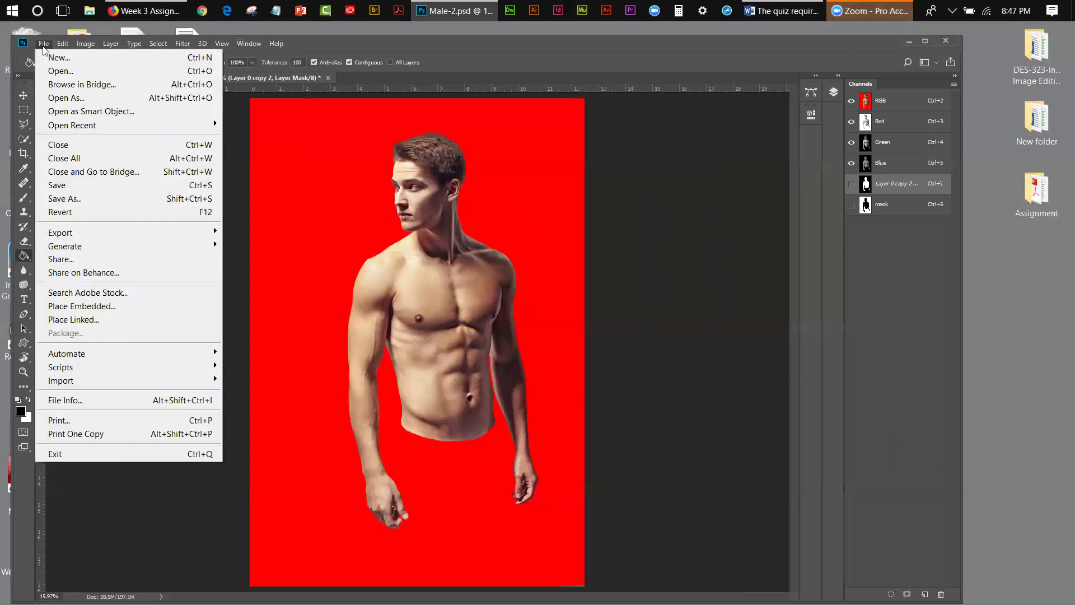
{"action": "left_click", "coordinate": [56, 184]}
{"action": "left_click", "coordinate": [666, 185]}
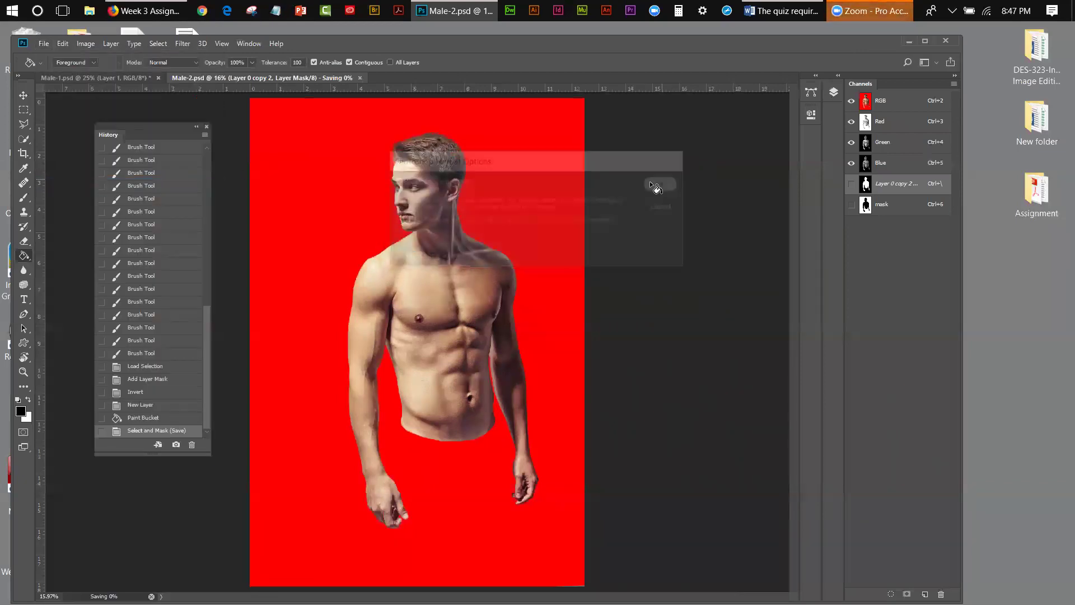
Open the image ThinkstockPhotos-613675560 from the save folder
{"action": "left_click", "coordinate": [43, 43]}
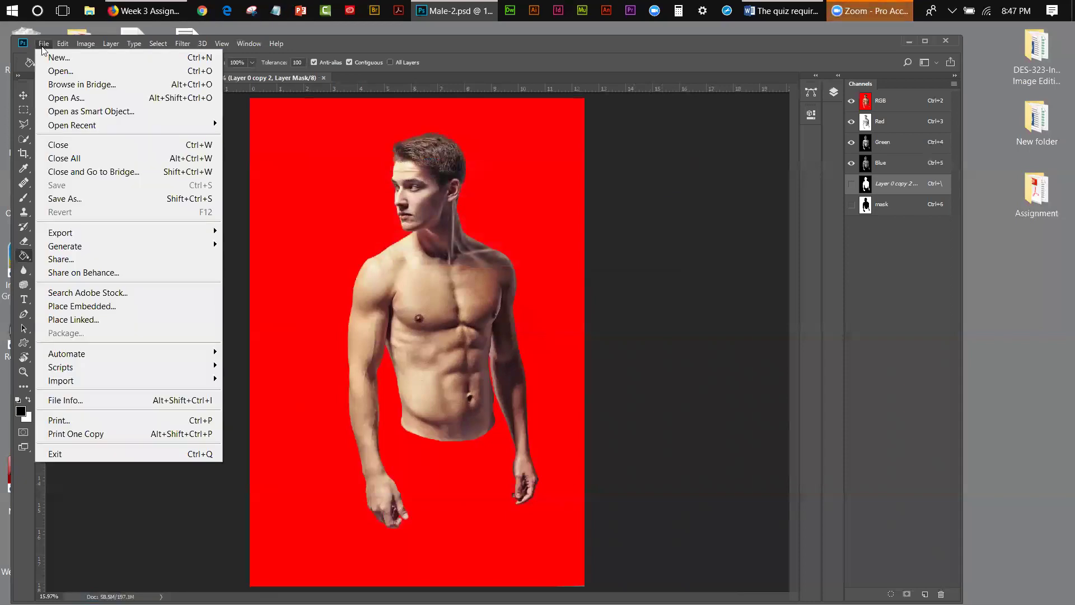
{"action": "left_click", "coordinate": [53, 68]}
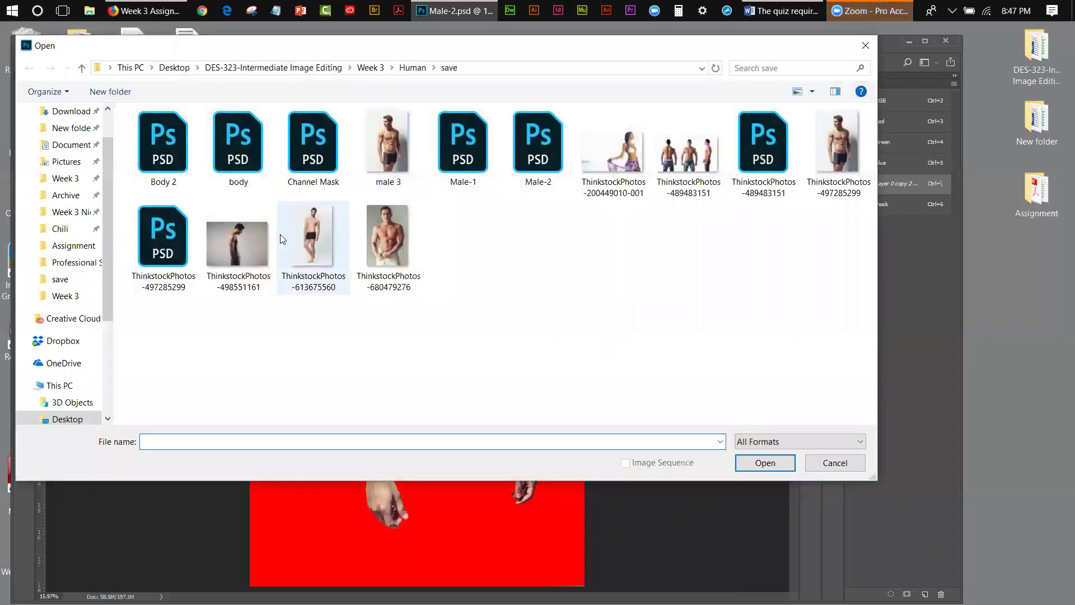
{"action": "left_click", "coordinate": [293, 233]}
{"action": "left_click", "coordinate": [754, 460]}
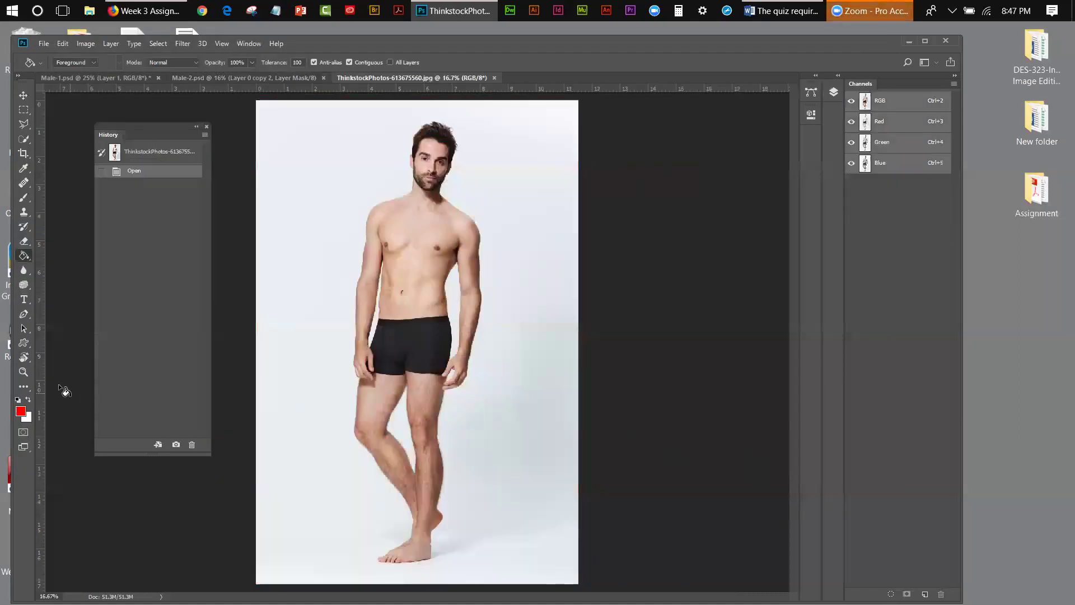
Crop the photo to a rectangle framing the man from above his head down to his upper thighs
{"action": "left_click", "coordinate": [23, 109]}
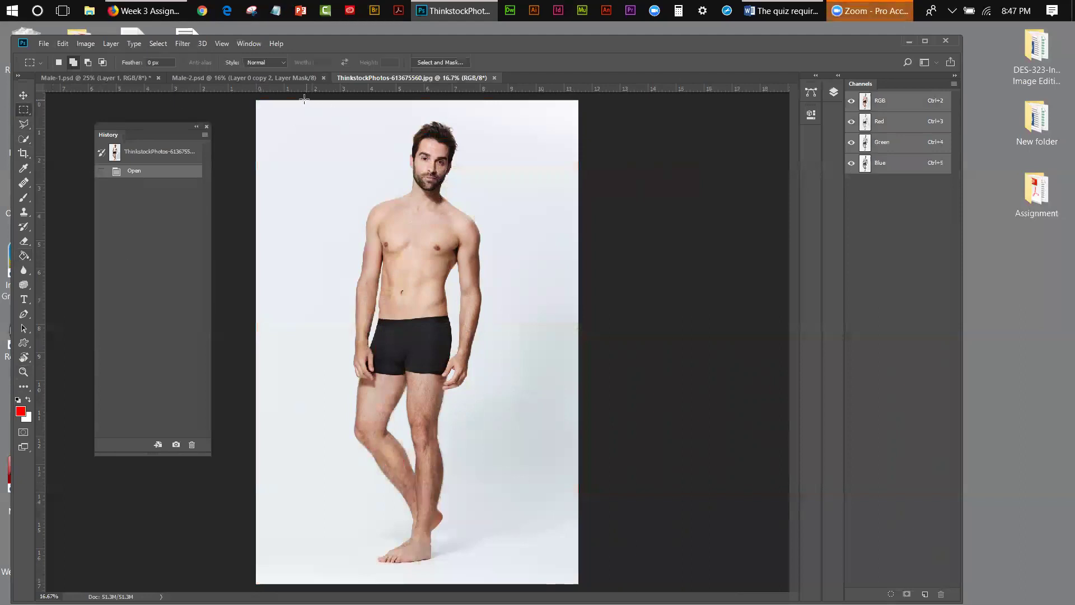
{"action": "left_click_drag", "start_coordinate": [303, 101], "coordinate": [522, 411]}
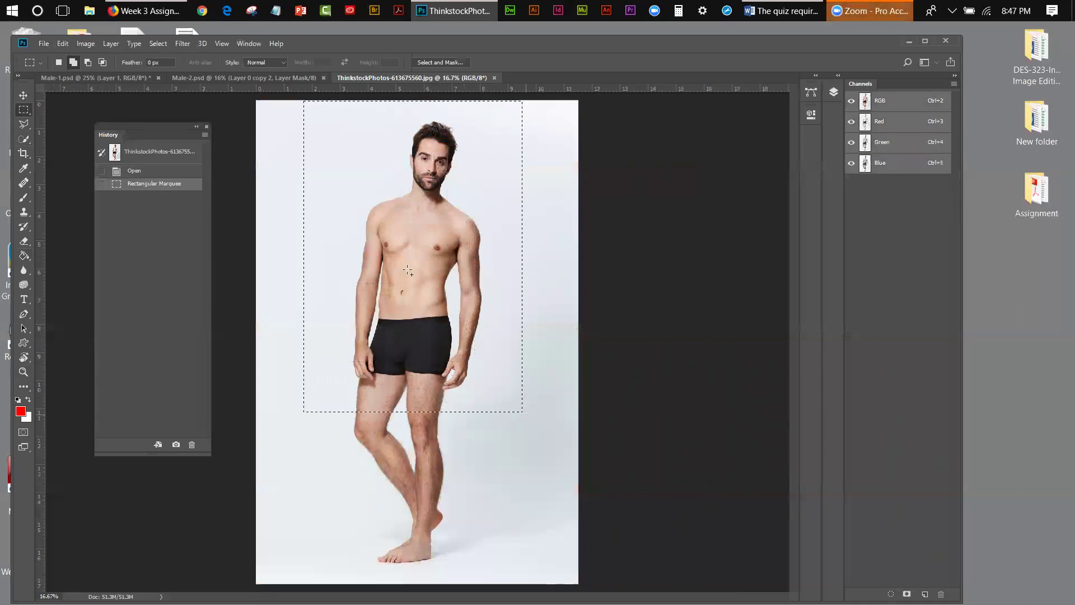
{"action": "left_click", "coordinate": [85, 44]}
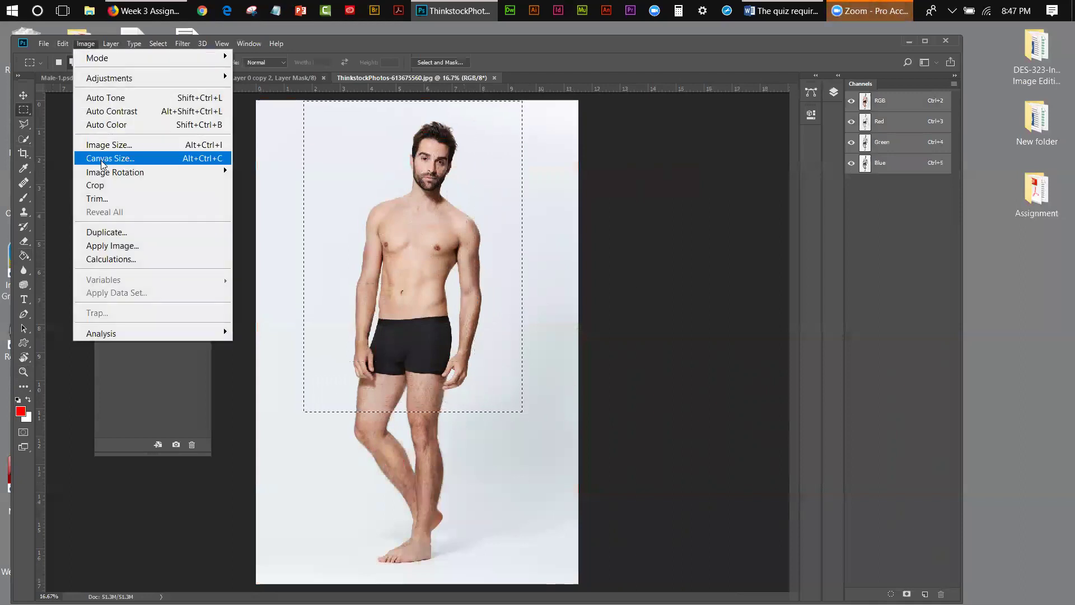
{"action": "left_click", "coordinate": [101, 181]}
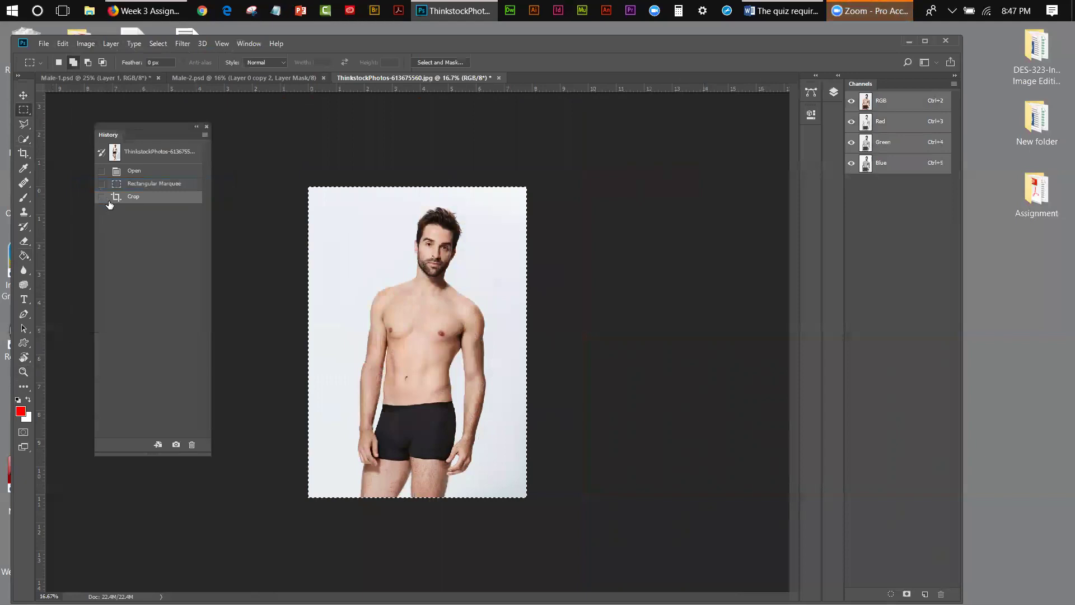
{"action": "left_click", "coordinate": [215, 43]}
{"action": "left_click", "coordinate": [233, 171]}
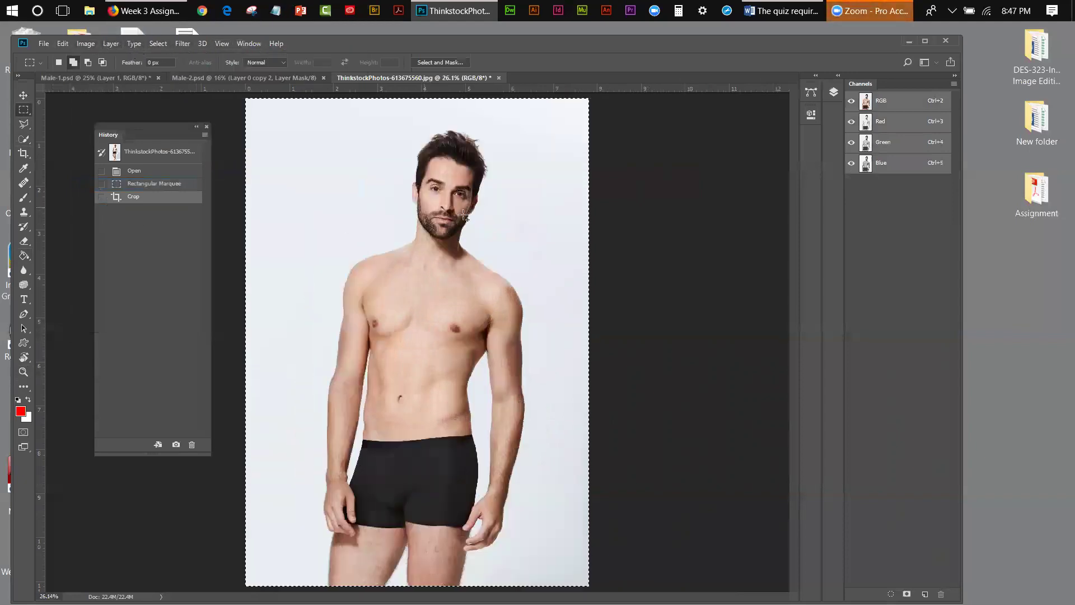
Clear the selection left around the cropped photo
{"action": "left_click", "coordinate": [23, 371]}
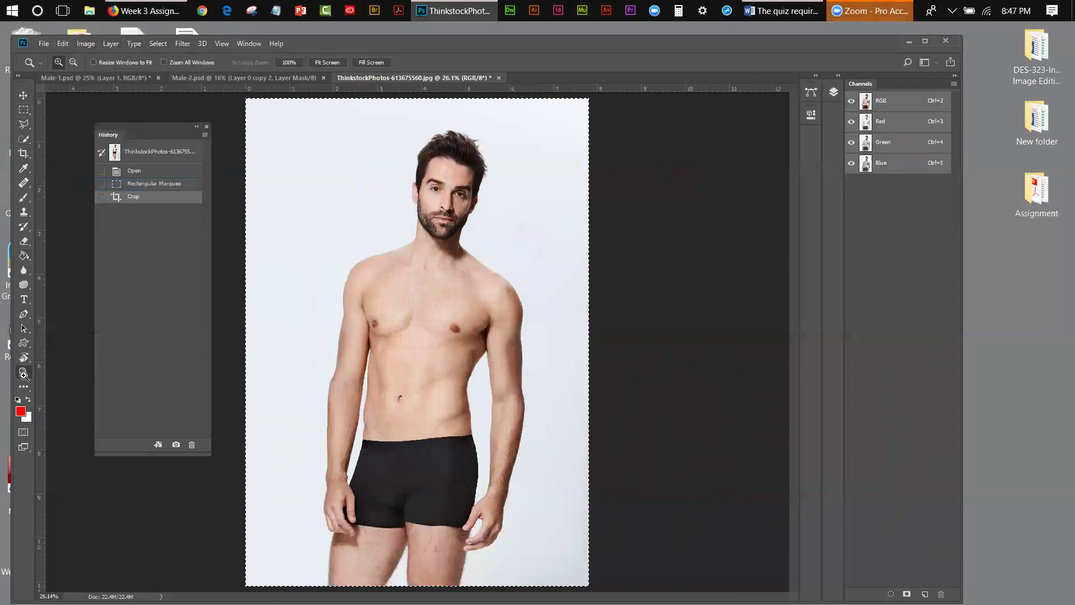
{"action": "left_click", "coordinate": [397, 454]}
{"action": "left_click_drag", "start_coordinate": [222, 257], "coordinate": [569, 588]}
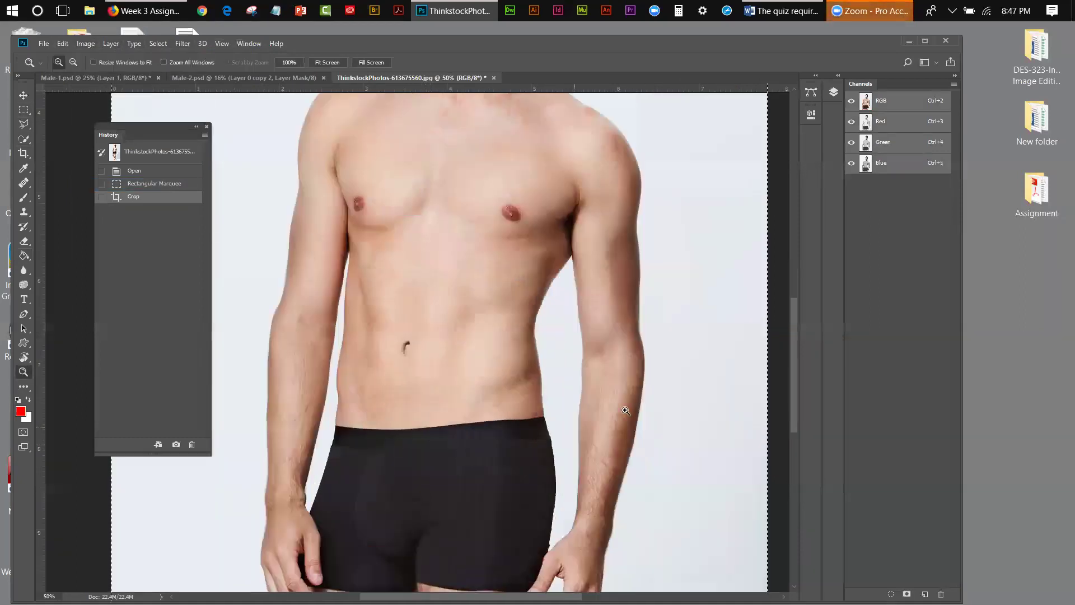
{"action": "left_click_drag", "start_coordinate": [793, 324], "coordinate": [801, 360]}
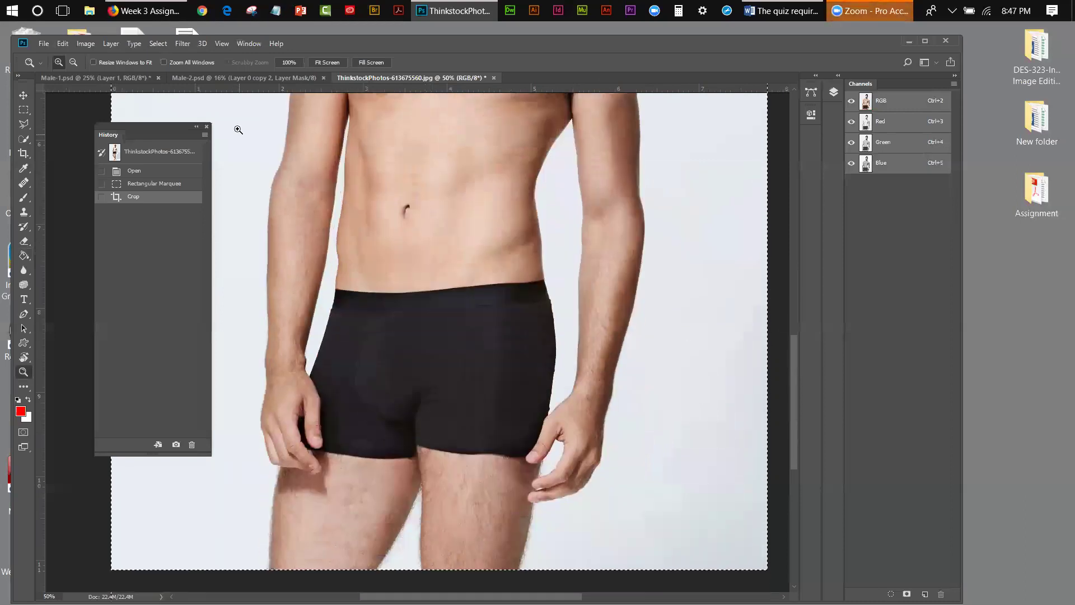
{"action": "left_click", "coordinate": [157, 43]}
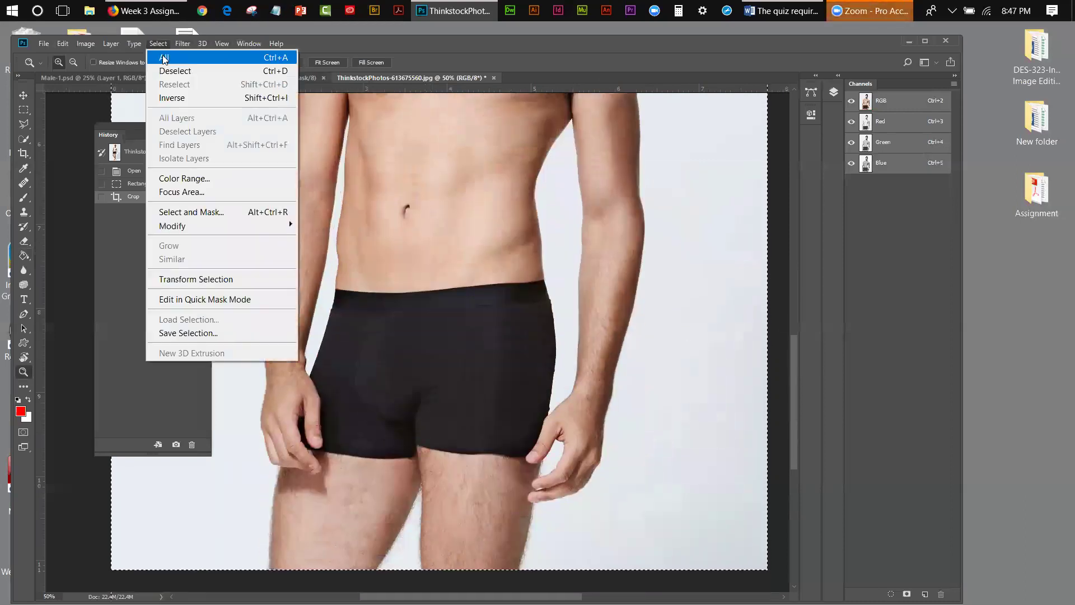
{"action": "left_click", "coordinate": [170, 69]}
Outline the man's black shorts and thighs with the Polygonal Lasso, following the waistline and excluding both hands
{"action": "left_click", "coordinate": [25, 125]}
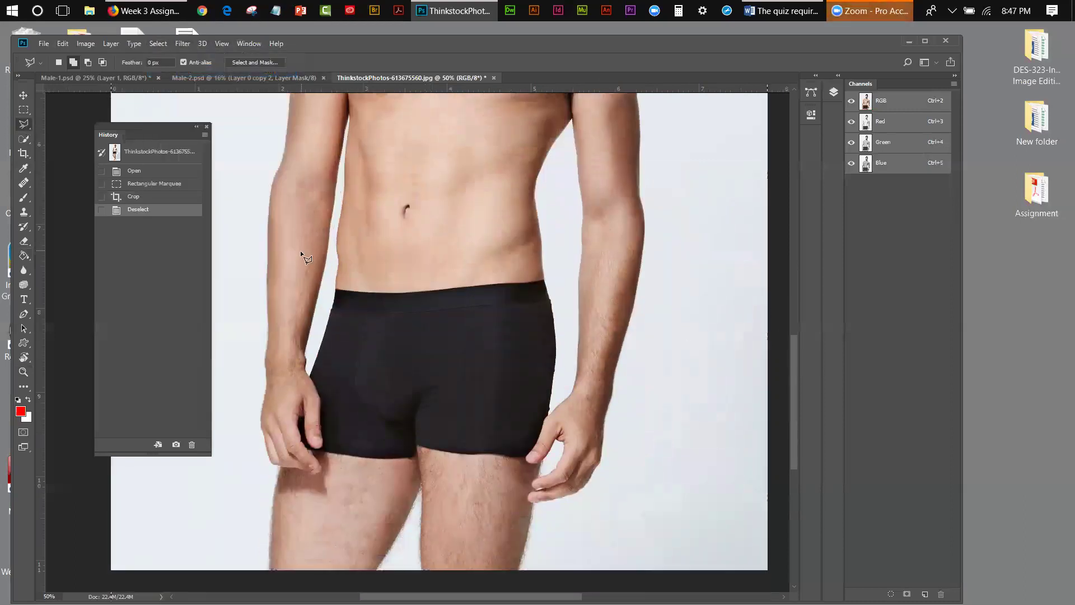
{"action": "left_click_drag", "start_coordinate": [338, 287], "coordinate": [440, 288]}
{"action": "left_click_drag", "start_coordinate": [464, 288], "coordinate": [549, 273]}
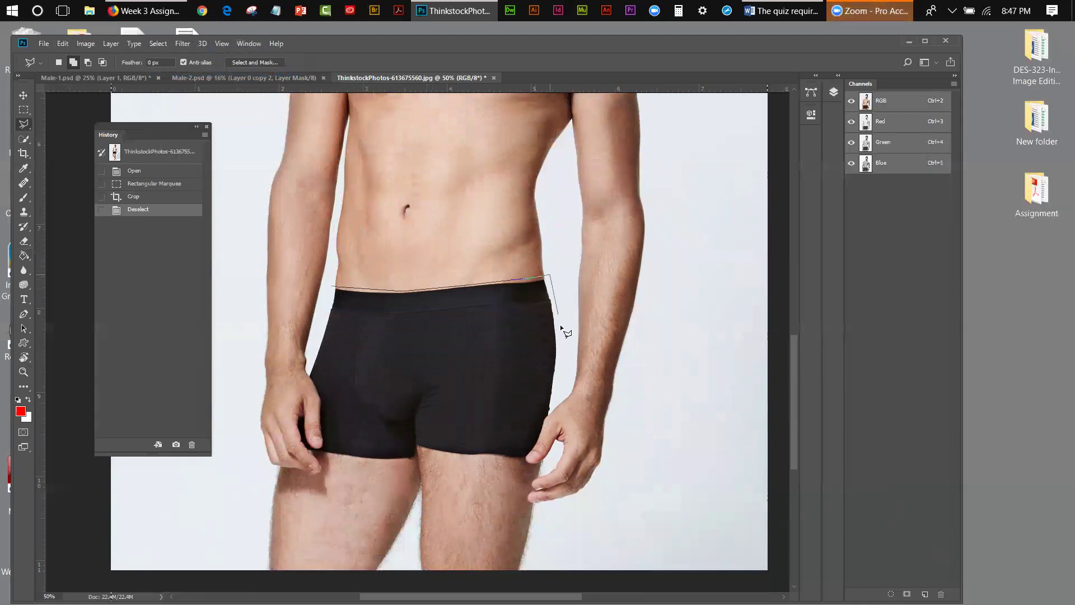
{"action": "left_click", "coordinate": [558, 394]}
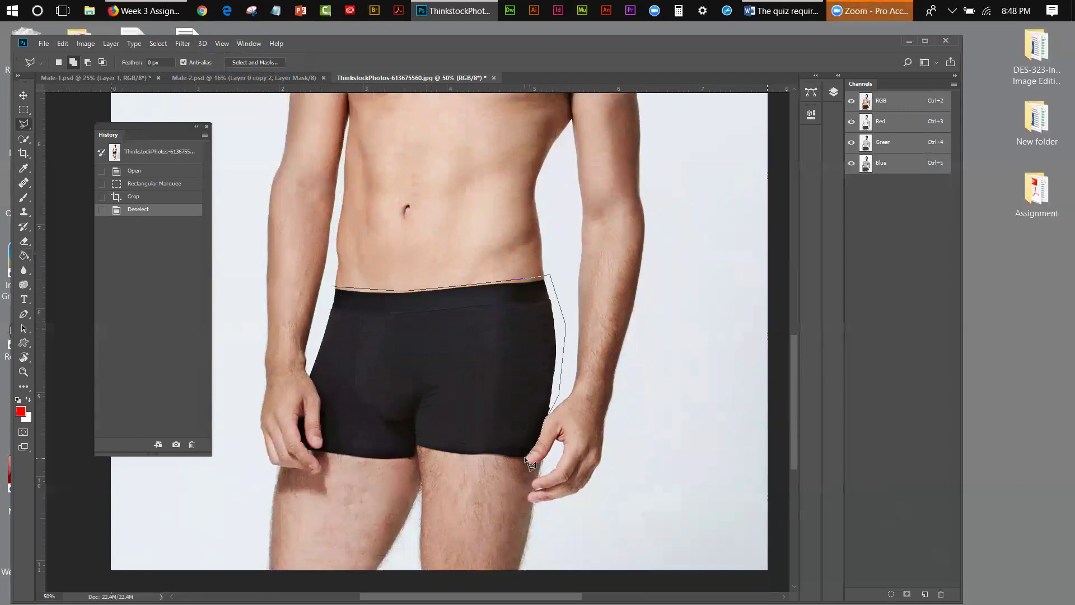
{"action": "left_click", "coordinate": [536, 503]}
{"action": "left_click", "coordinate": [516, 571]}
{"action": "left_click", "coordinate": [260, 535]}
{"action": "left_click", "coordinate": [262, 425]}
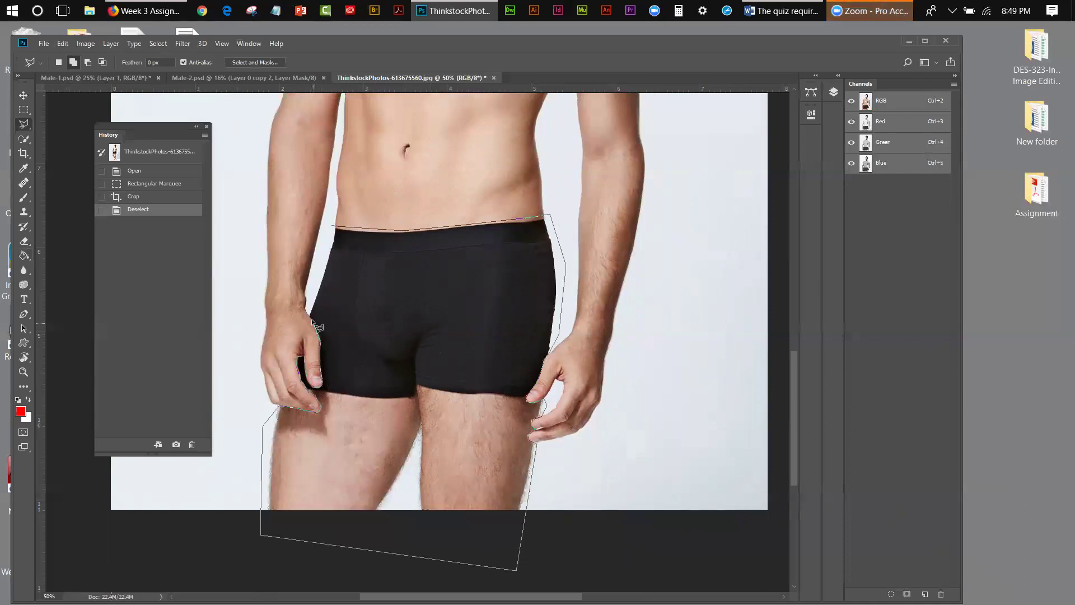
{"action": "left_click", "coordinate": [330, 225]}
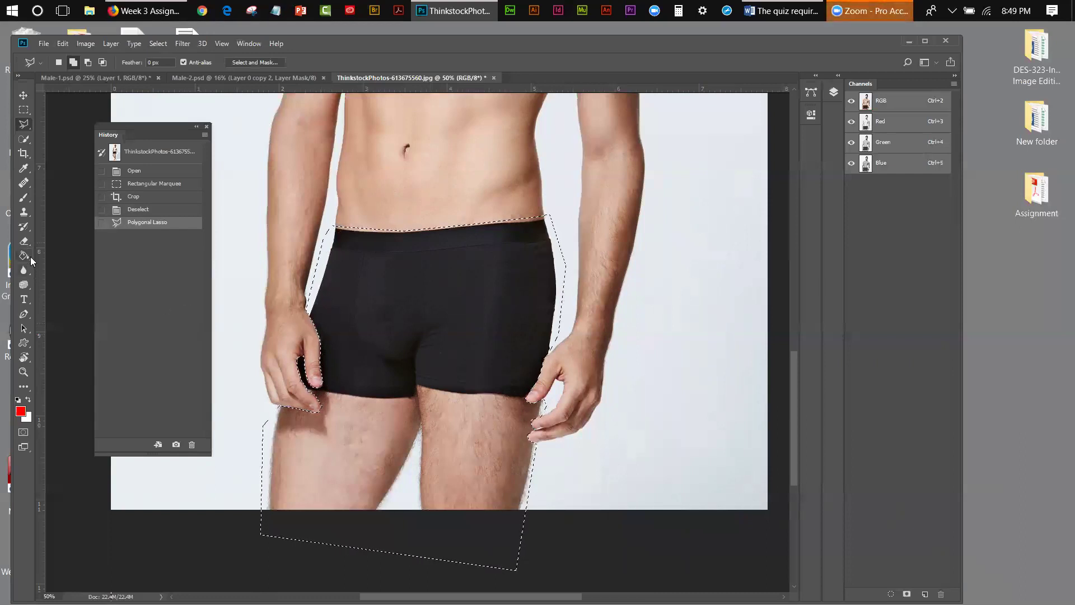
Paint the selected shorts and thighs solid white with the Brush, enlarging the brush to 1000 px
{"action": "left_click", "coordinate": [24, 199]}
{"action": "left_click", "coordinate": [28, 400]}
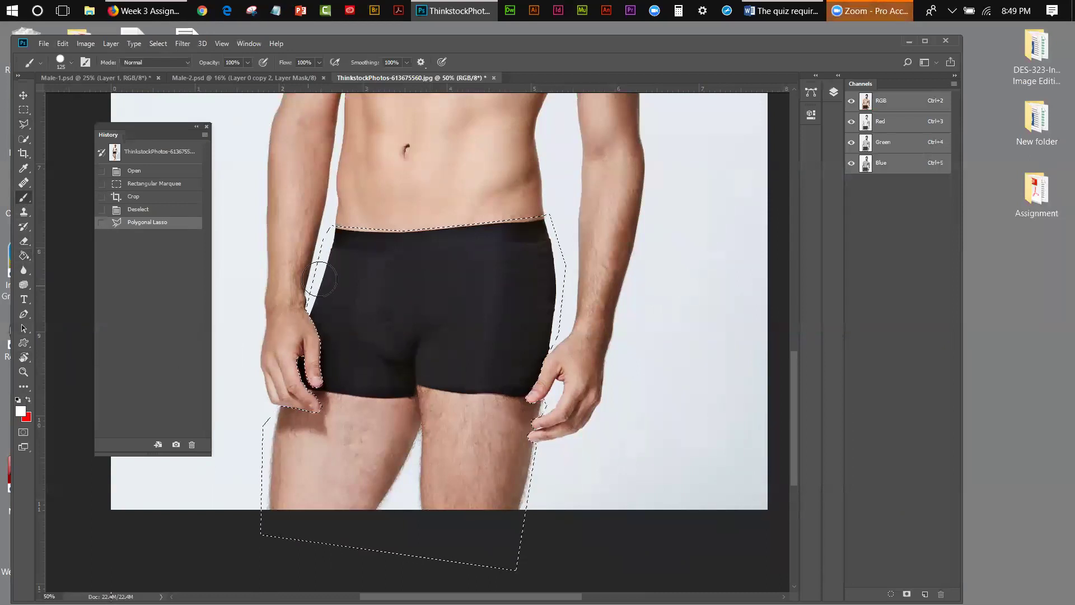
{"action": "mouse_move", "coordinate": [335, 238]}
{"action": "left_mouse_down"}
{"action": "mouse_move", "coordinate": [317, 473]}
{"action": "mouse_move", "coordinate": [307, 422]}
{"action": "mouse_move", "coordinate": [288, 444]}
{"action": "mouse_move", "coordinate": [336, 504]}
{"action": "left_mouse_up"}
{"action": "mouse_move", "coordinate": [522, 529]}
{"action": "left_mouse_down"}
{"action": "mouse_move", "coordinate": [439, 492]}
{"action": "mouse_move", "coordinate": [619, 371]}
{"action": "mouse_move", "coordinate": [533, 408]}
{"action": "mouse_move", "coordinate": [539, 361]}
{"action": "mouse_move", "coordinate": [495, 448]}
{"action": "left_mouse_up"}
{"action": "key", "text": "bracketright"}
{"action": "key", "text": "bracketright"}
{"action": "key", "text": "bracketright"}
{"action": "key", "text": "bracketright"}
{"action": "key", "text": "bracketright"}
{"action": "key", "text": "bracketright"}
{"action": "key", "text": "bracketright"}
{"action": "key", "text": "bracketright"}
{"action": "key", "text": "bracketright"}
{"action": "key", "text": "bracketright"}
{"action": "key", "text": "bracketright"}
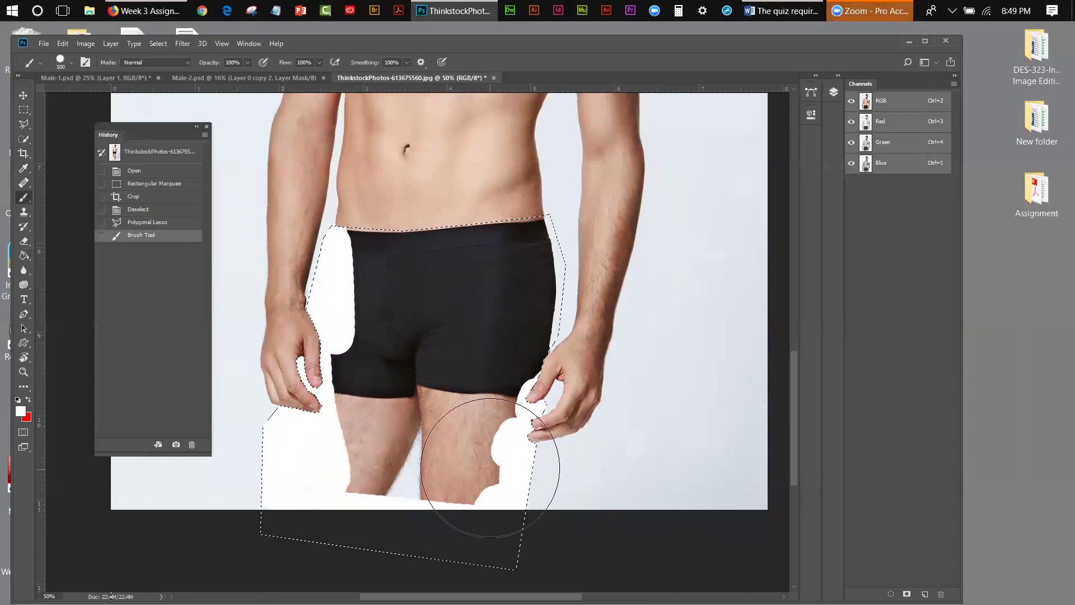
{"action": "mouse_move", "coordinate": [493, 300]}
{"action": "left_mouse_down"}
{"action": "mouse_move", "coordinate": [457, 457]}
{"action": "mouse_move", "coordinate": [405, 275]}
{"action": "mouse_move", "coordinate": [434, 453]}
{"action": "left_mouse_up"}
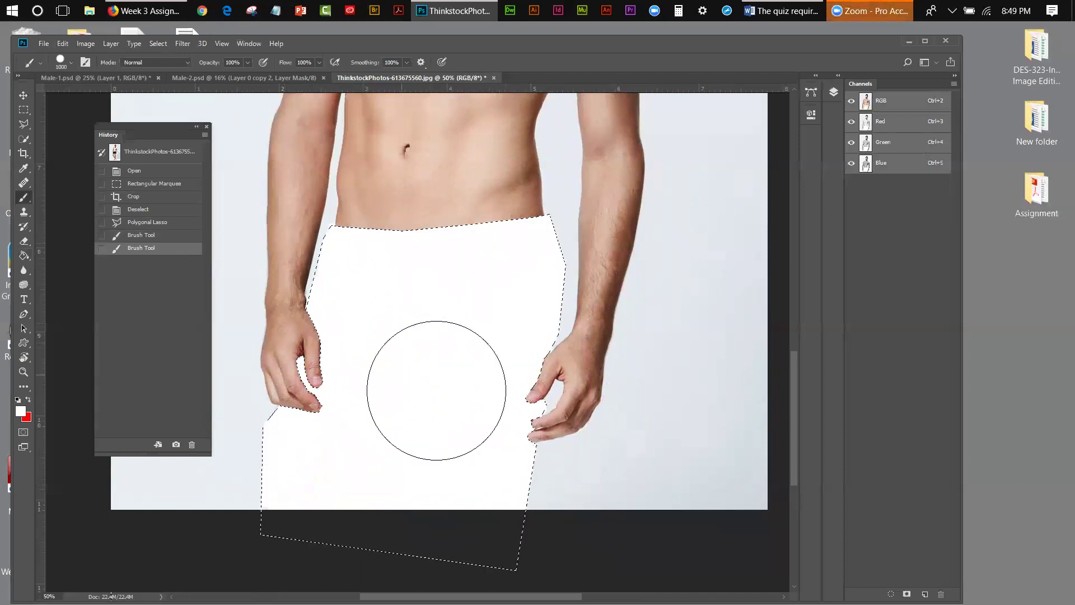
Deselect the whitened shorts and thighs area and fit the whole photo on screen
{"action": "left_click", "coordinate": [158, 43]}
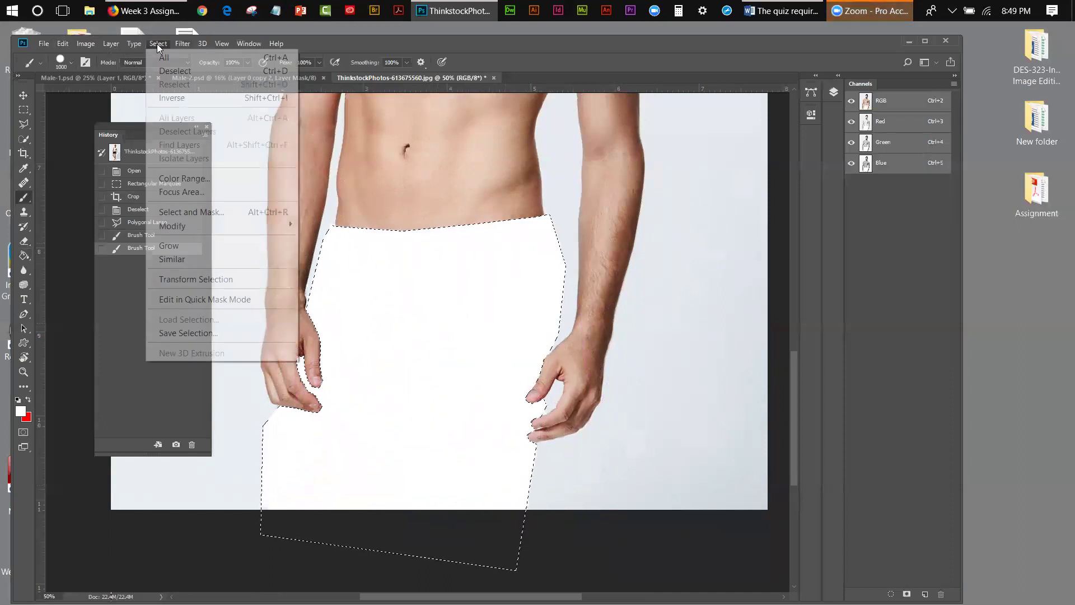
{"action": "left_click", "coordinate": [175, 71]}
{"action": "left_click", "coordinate": [223, 44]}
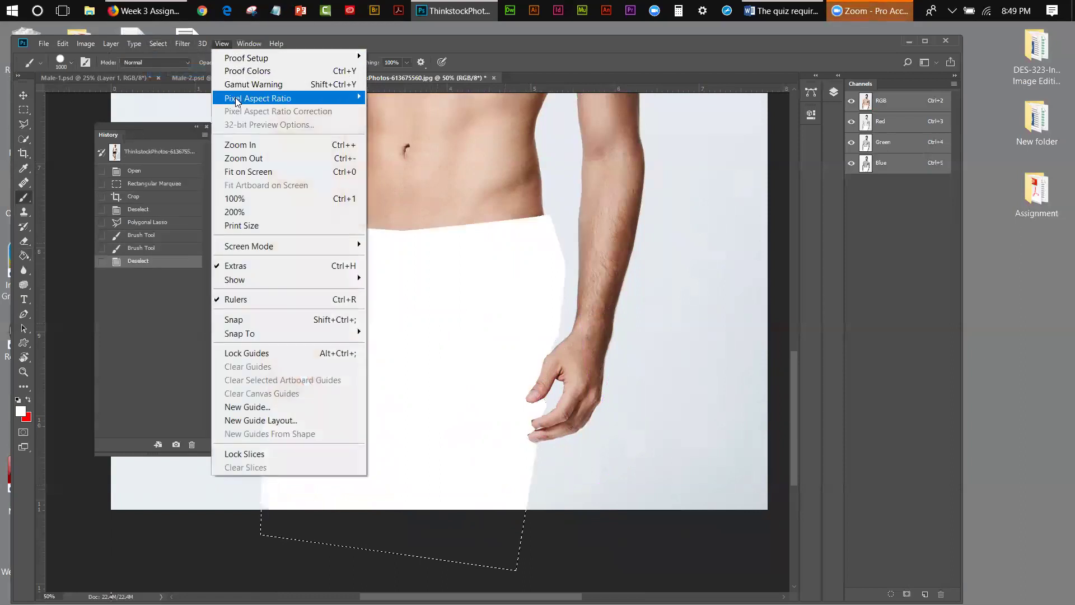
{"action": "left_click", "coordinate": [248, 171]}
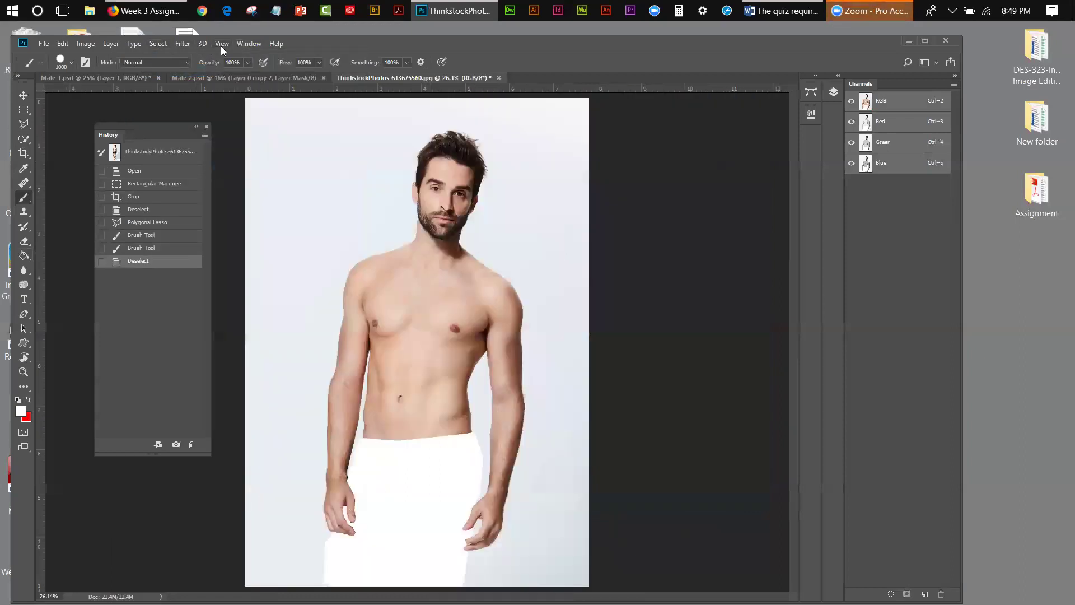
Compare the Red, Green and Blue channels for contrast between the man and the background
{"action": "left_click", "coordinate": [164, 43]}
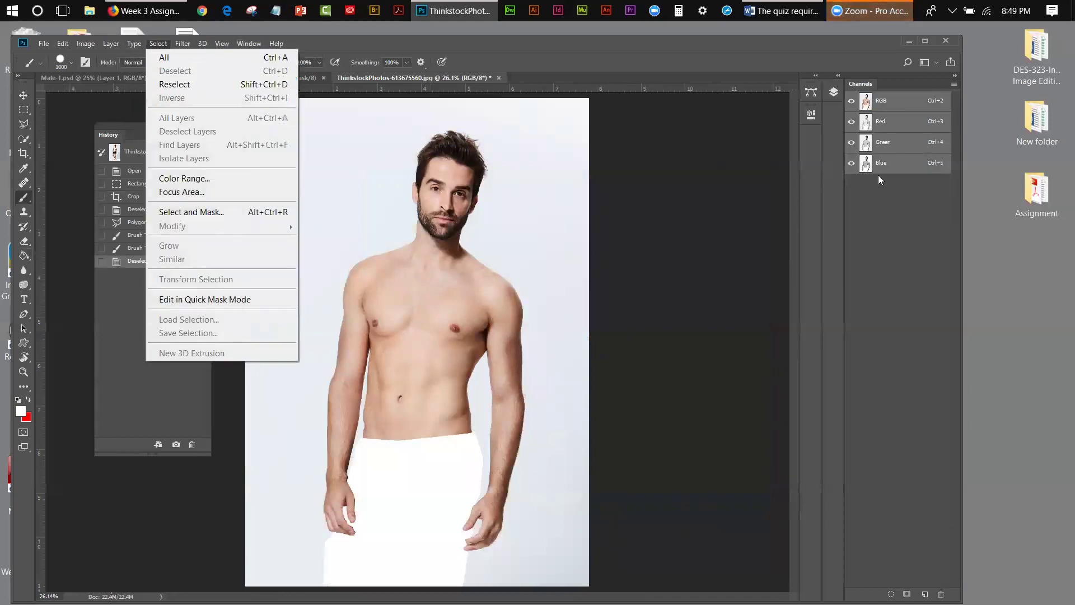
{"action": "left_click", "coordinate": [891, 127]}
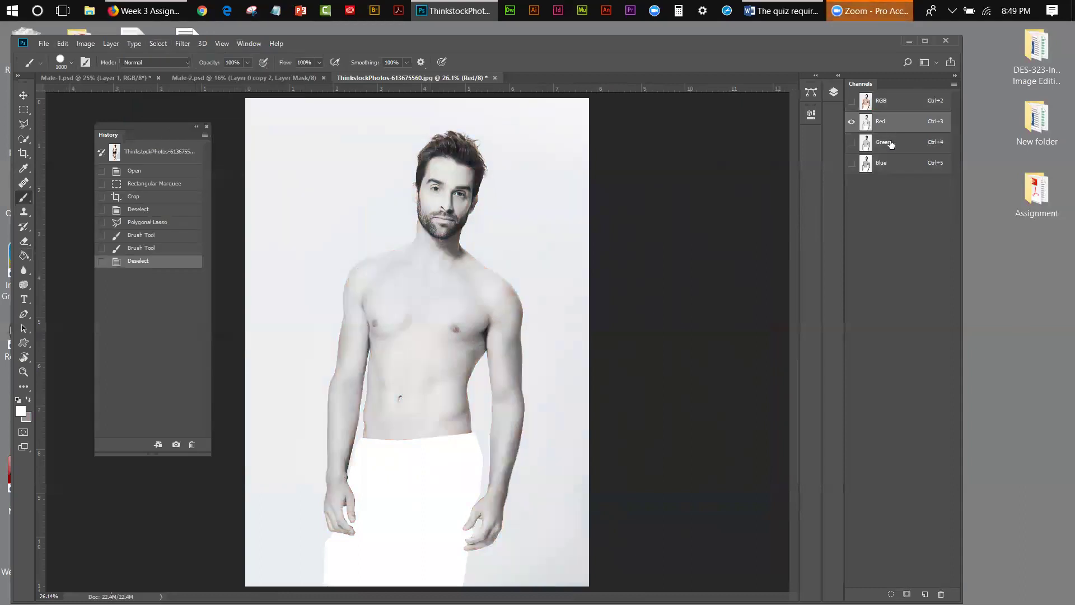
{"action": "left_click", "coordinate": [890, 143]}
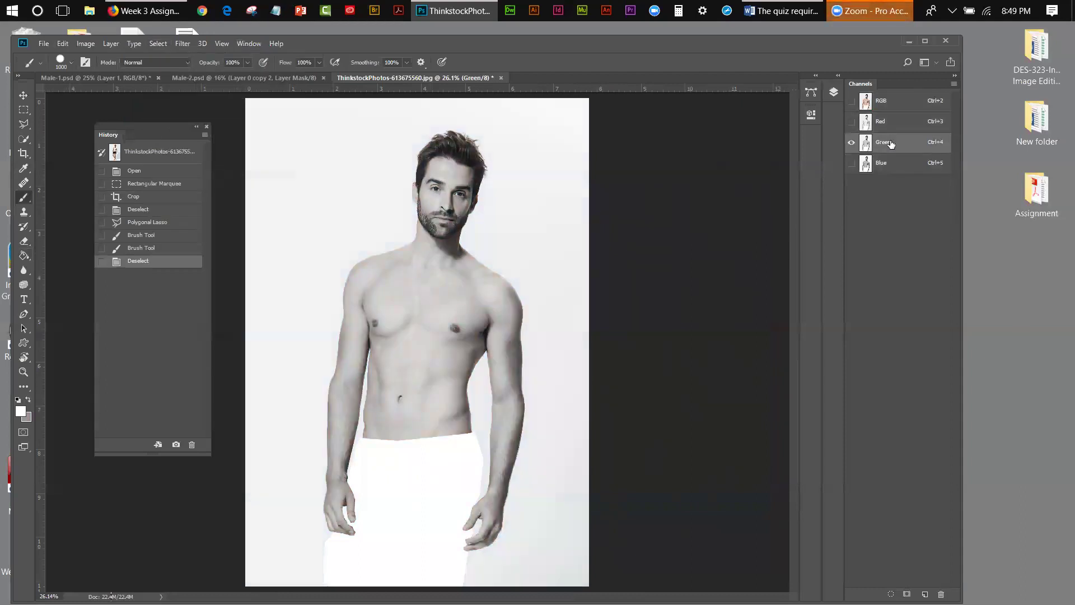
{"action": "left_click", "coordinate": [893, 163]}
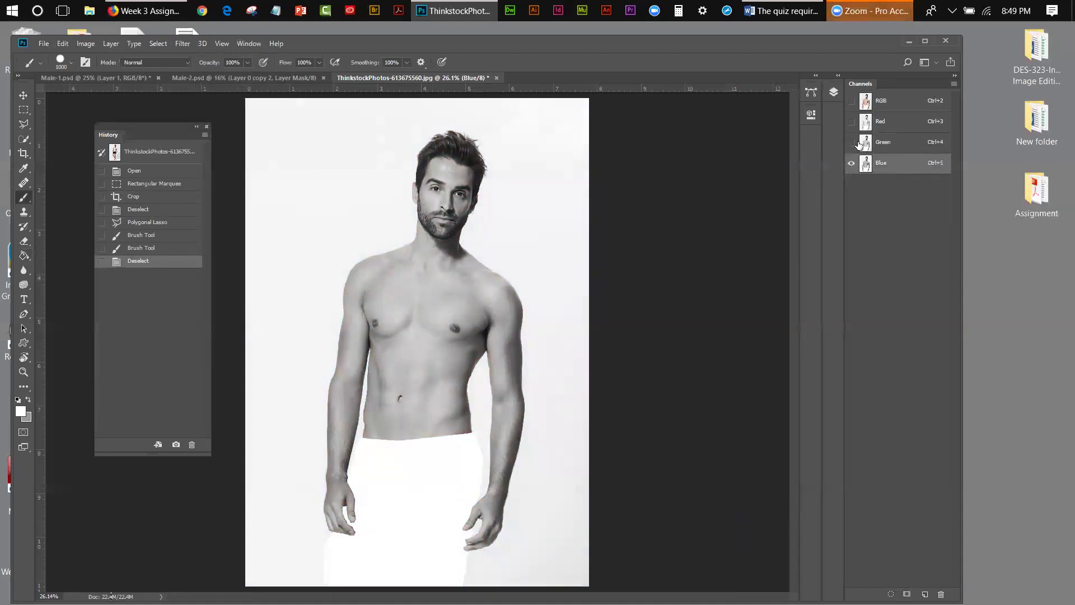
{"action": "left_click", "coordinate": [883, 143]}
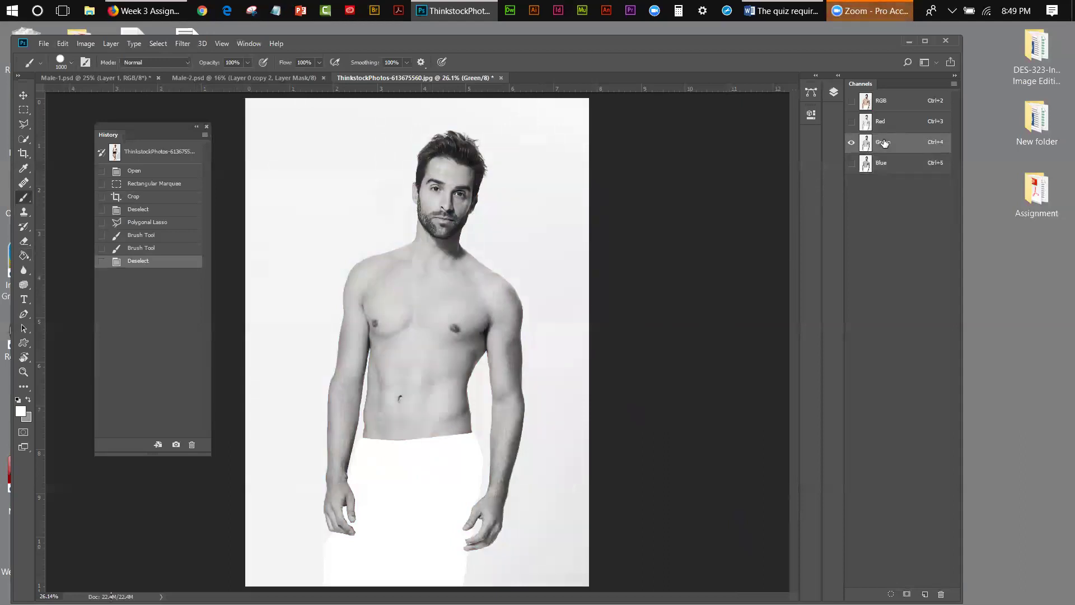
{"action": "left_click", "coordinate": [886, 170]}
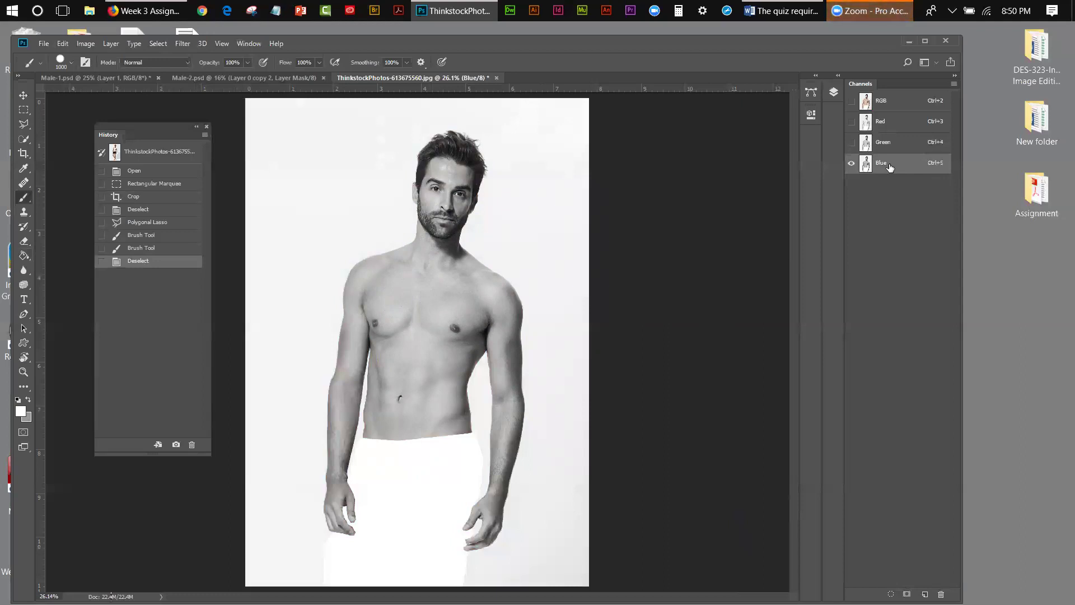
{"action": "left_click", "coordinate": [898, 126]}
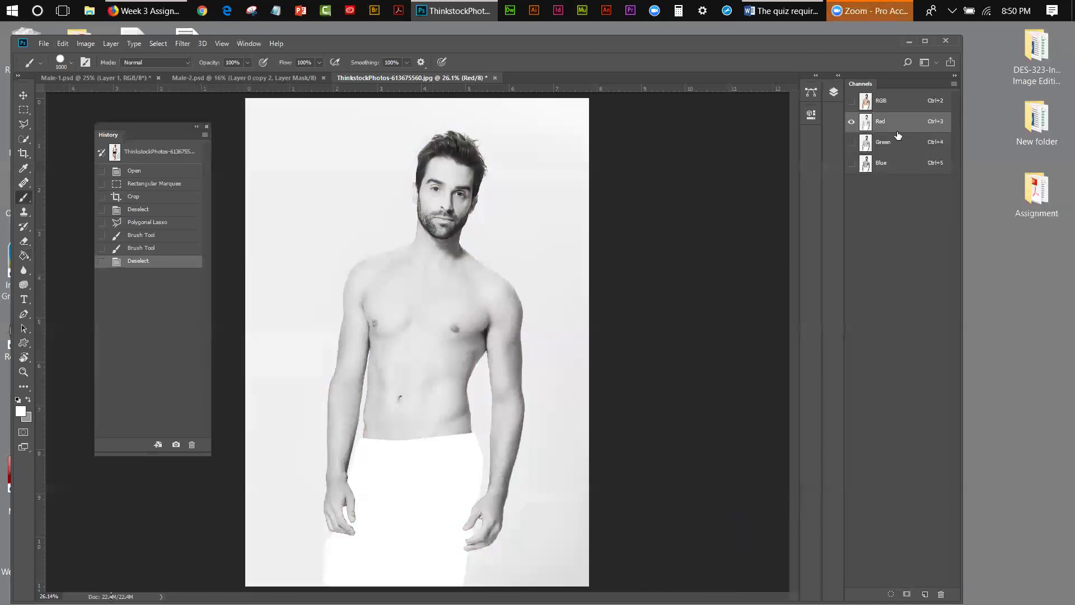
{"action": "left_click", "coordinate": [899, 169]}
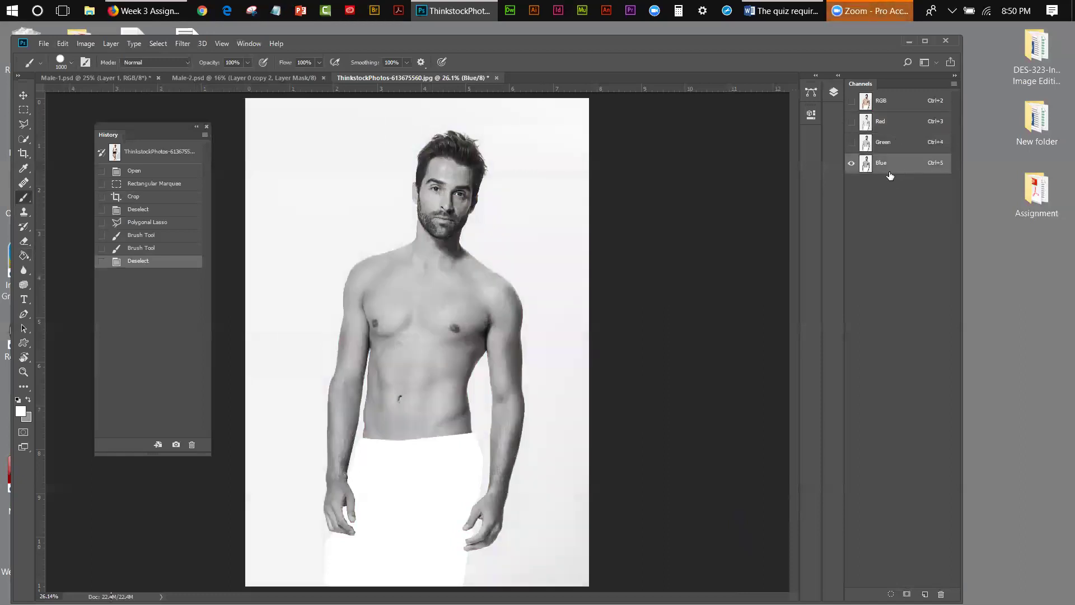
Duplicate the Blue channel and rename the copy as mask
{"action": "left_click_drag", "start_coordinate": [896, 168], "coordinate": [925, 593]}
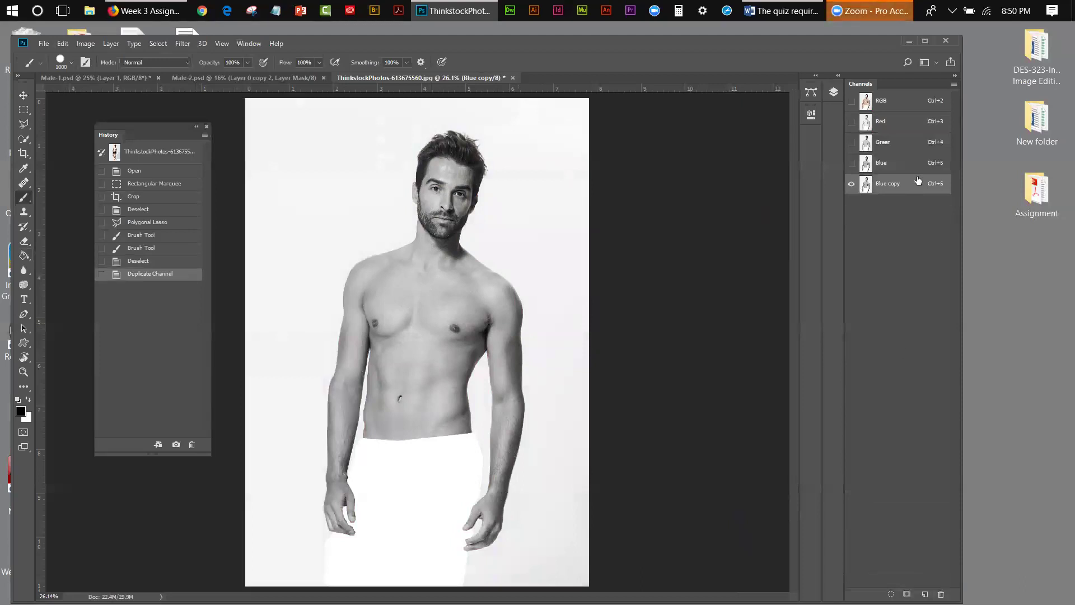
{"action": "type", "text": "mask"}
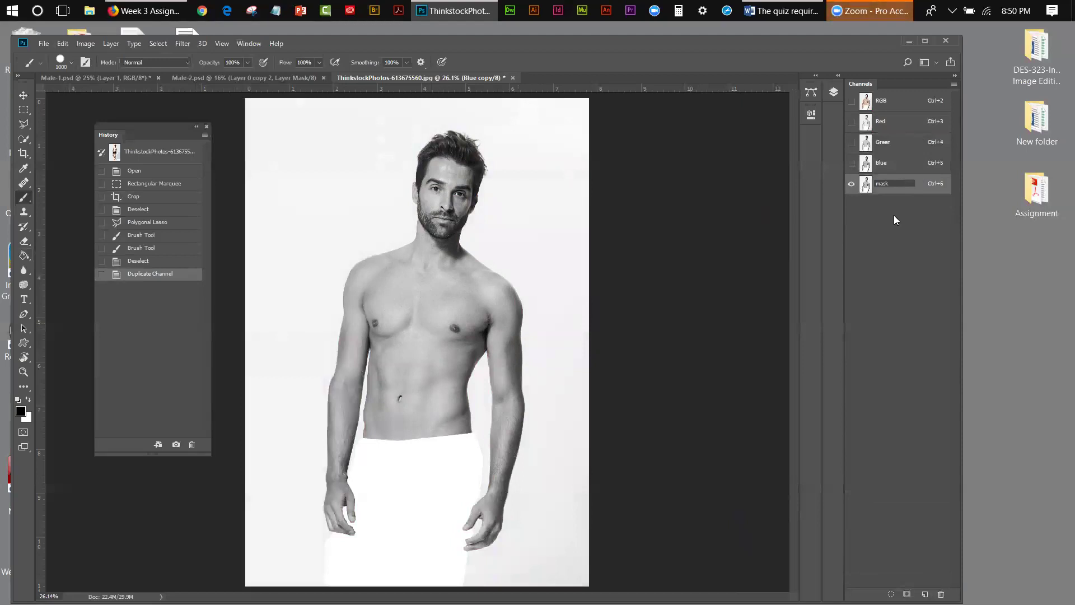
{"action": "key", "text": "Return"}
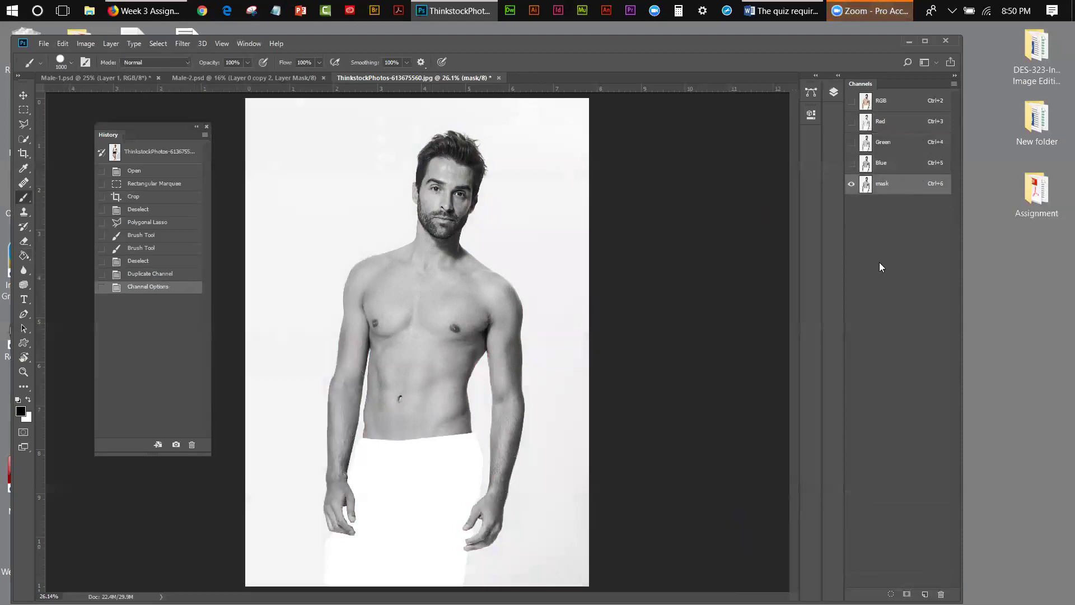
Apply Levels to the mask channel with input levels of 91, 0.15 and 231 so the man turns nearly black
{"action": "left_click", "coordinate": [87, 44]}
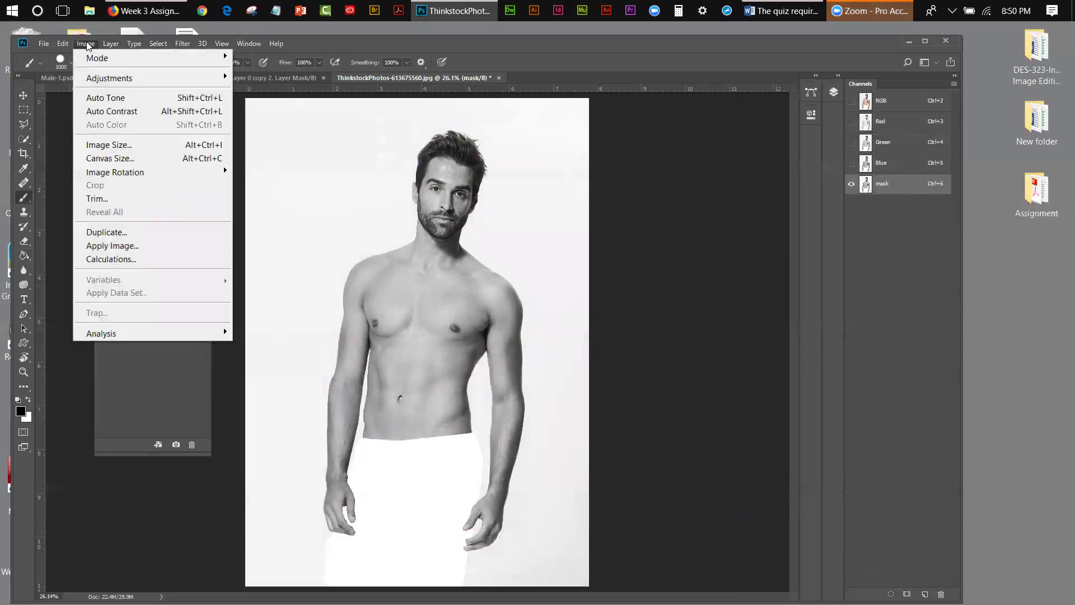
{"action": "left_click", "coordinate": [263, 91]}
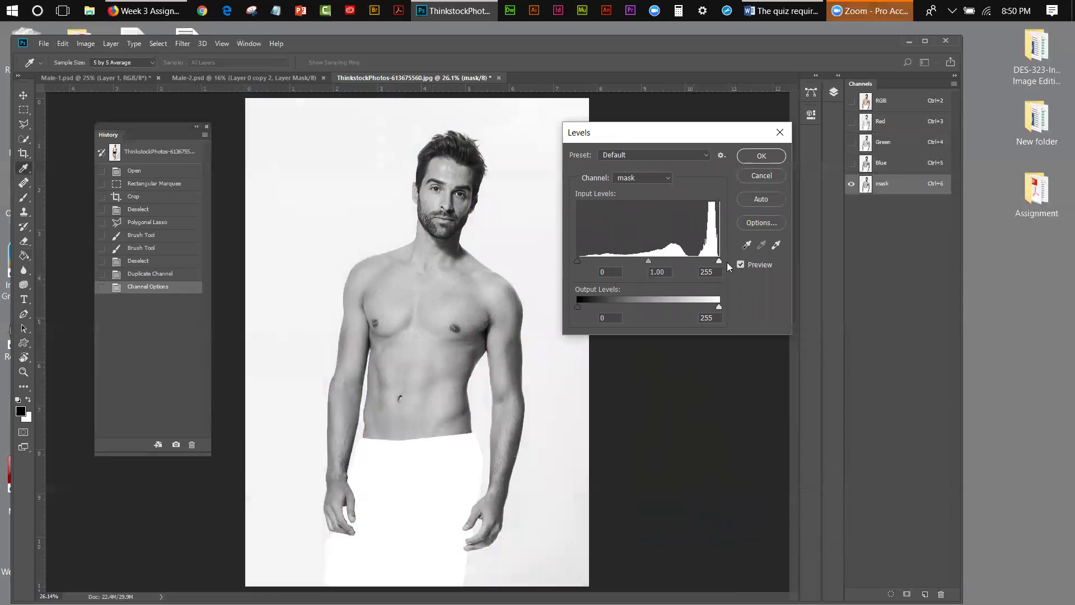
{"action": "left_click_drag", "start_coordinate": [719, 262], "coordinate": [712, 261]}
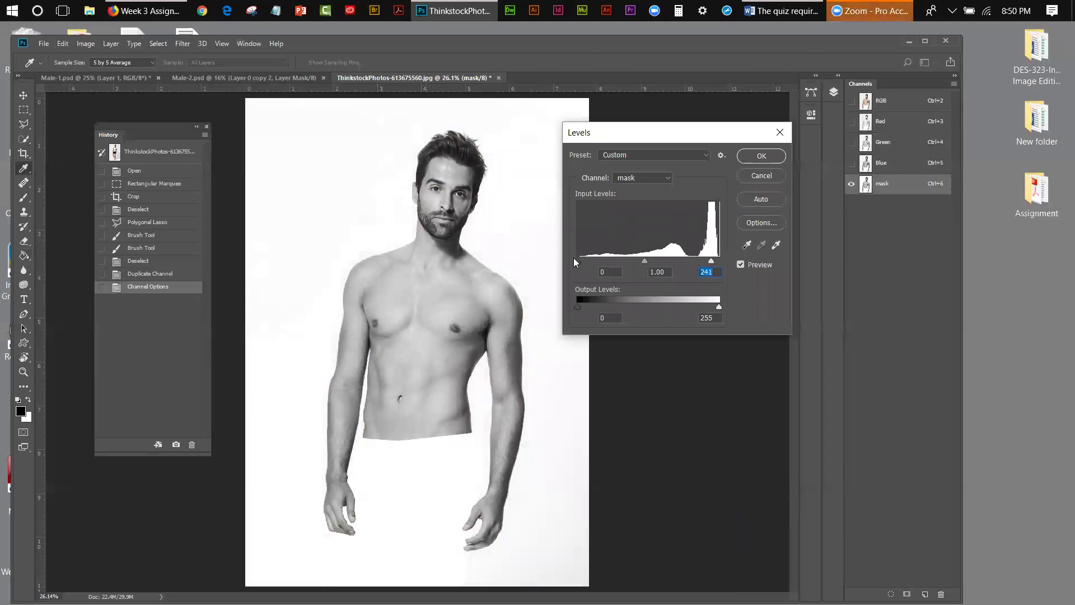
{"action": "left_click_drag", "start_coordinate": [582, 260], "coordinate": [700, 262]}
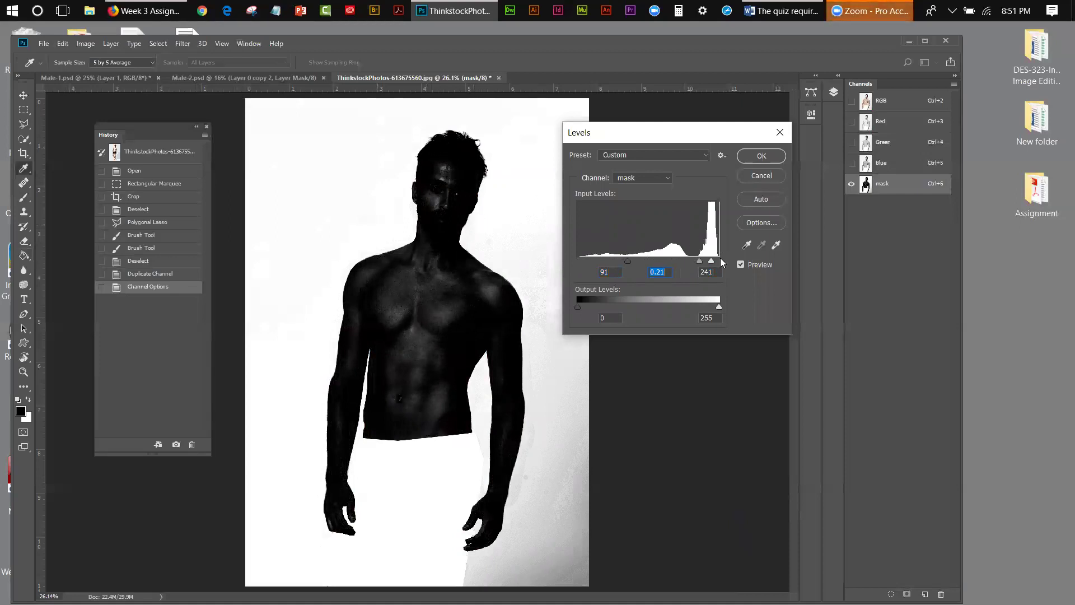
{"action": "left_click_drag", "start_coordinate": [711, 262], "coordinate": [707, 261]}
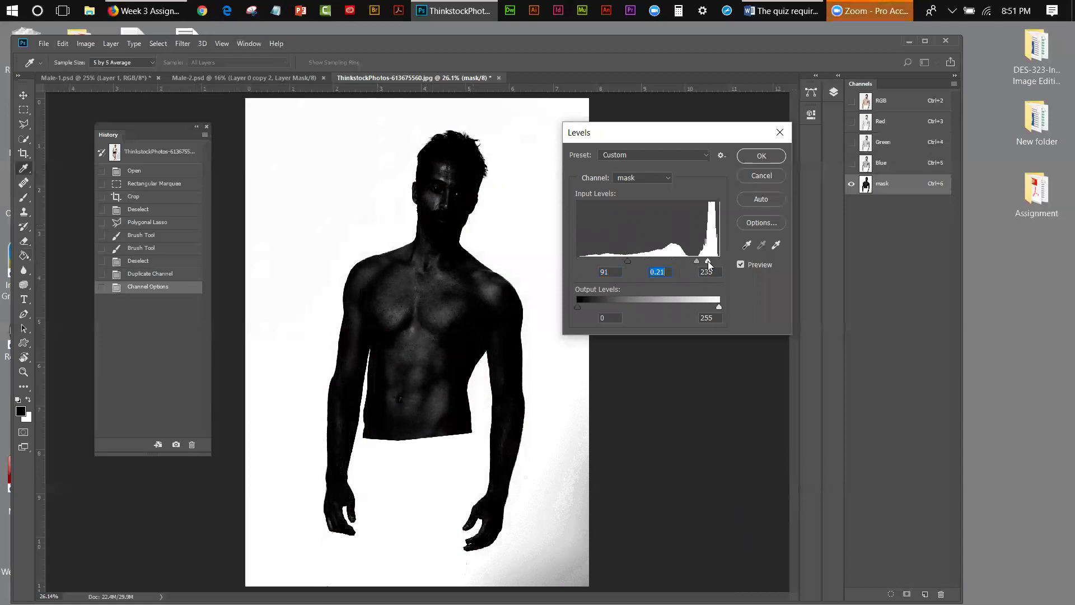
{"action": "left_click", "coordinate": [708, 261]}
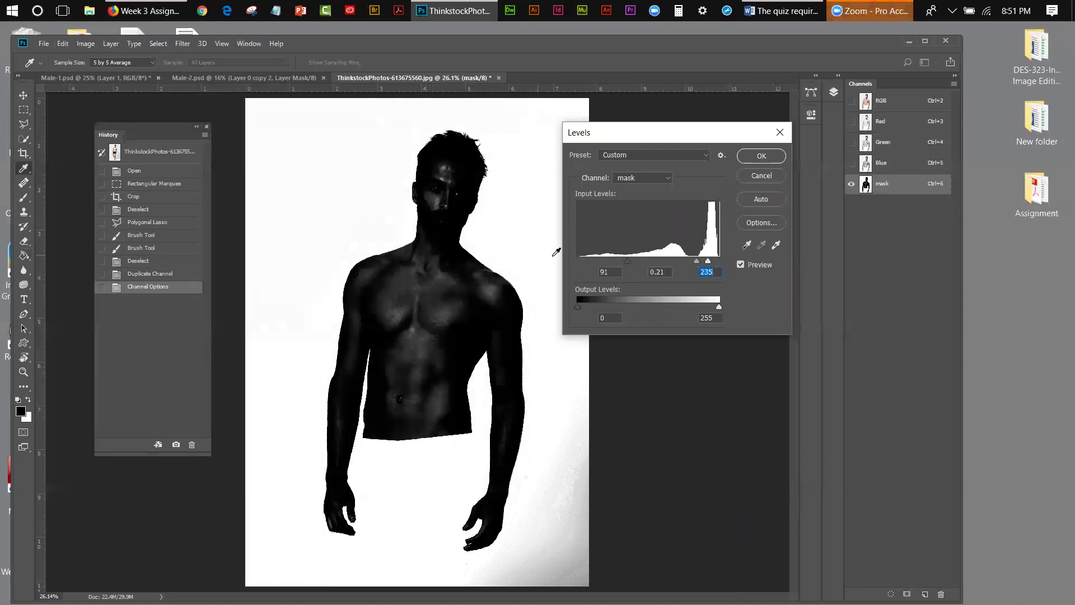
{"action": "left_click_drag", "start_coordinate": [698, 262], "coordinate": [699, 261]}
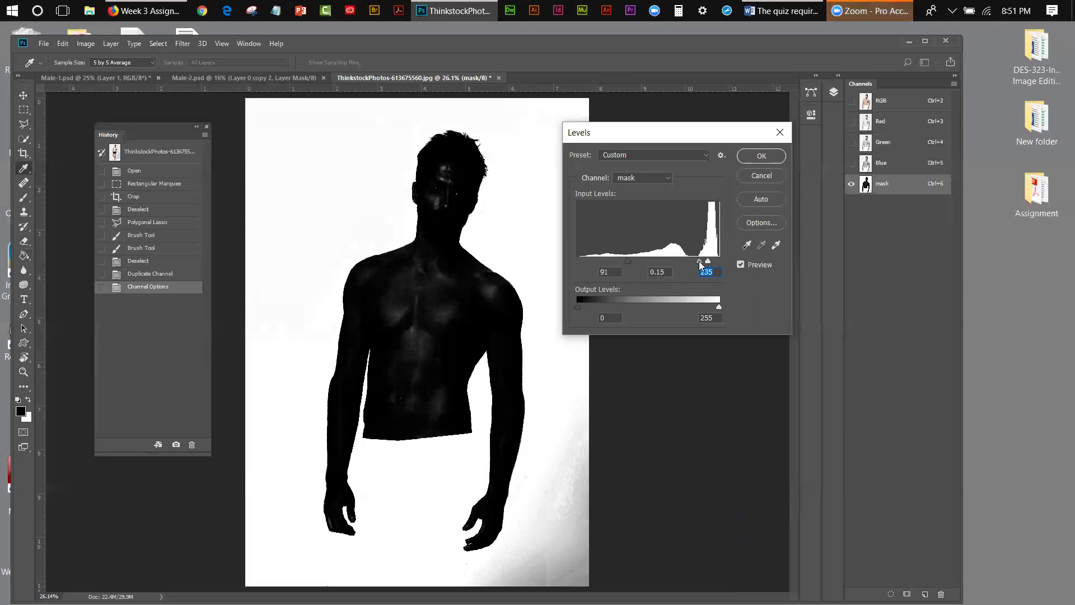
{"action": "left_click", "coordinate": [699, 261]}
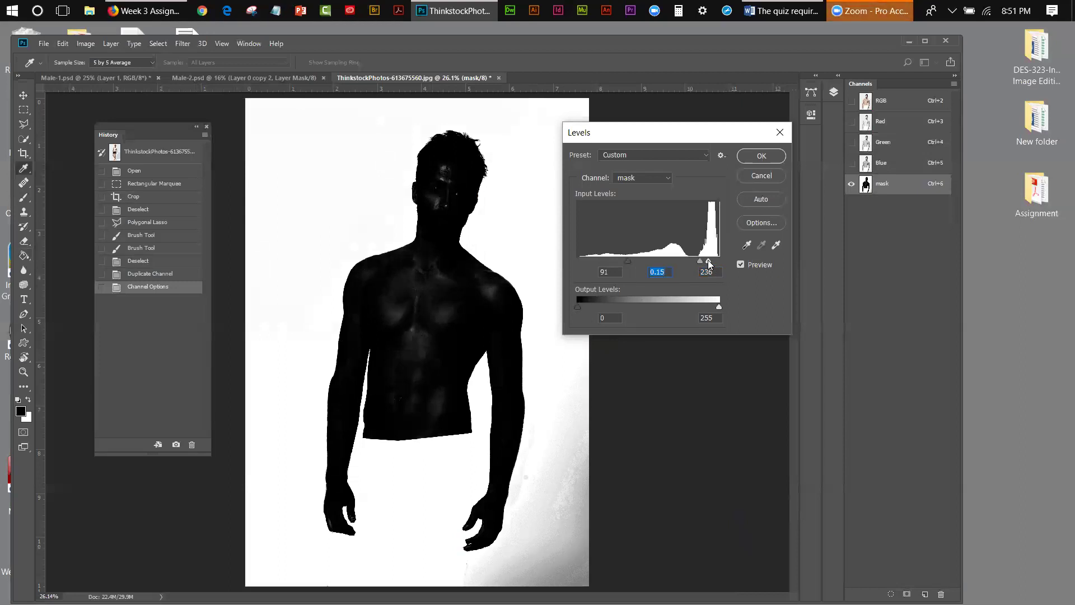
{"action": "left_click_drag", "start_coordinate": [707, 262], "coordinate": [705, 262]}
{"action": "left_click", "coordinate": [705, 261]}
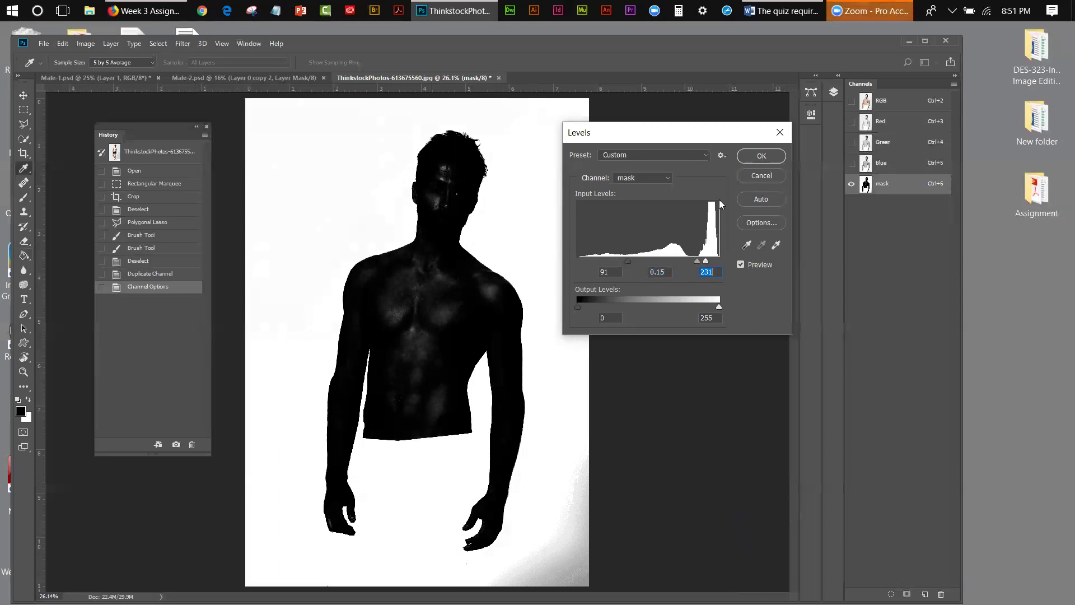
{"action": "left_click", "coordinate": [761, 157]}
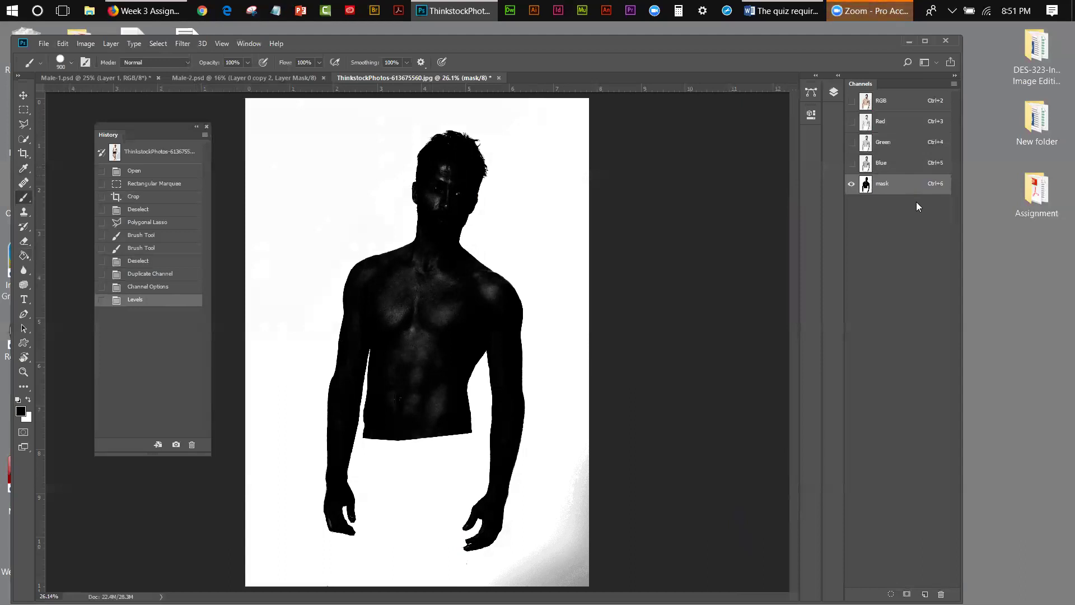
Paint the remaining light patches on the man's face and torso black in the mask channel with a 300 px brush
{"action": "key", "text": "bracketleft"}
{"action": "key", "text": "bracketleft"}
{"action": "key", "text": "bracketleft"}
{"action": "key", "text": "bracketleft"}
{"action": "key", "text": "bracketleft"}
{"action": "key", "text": "bracketleft"}
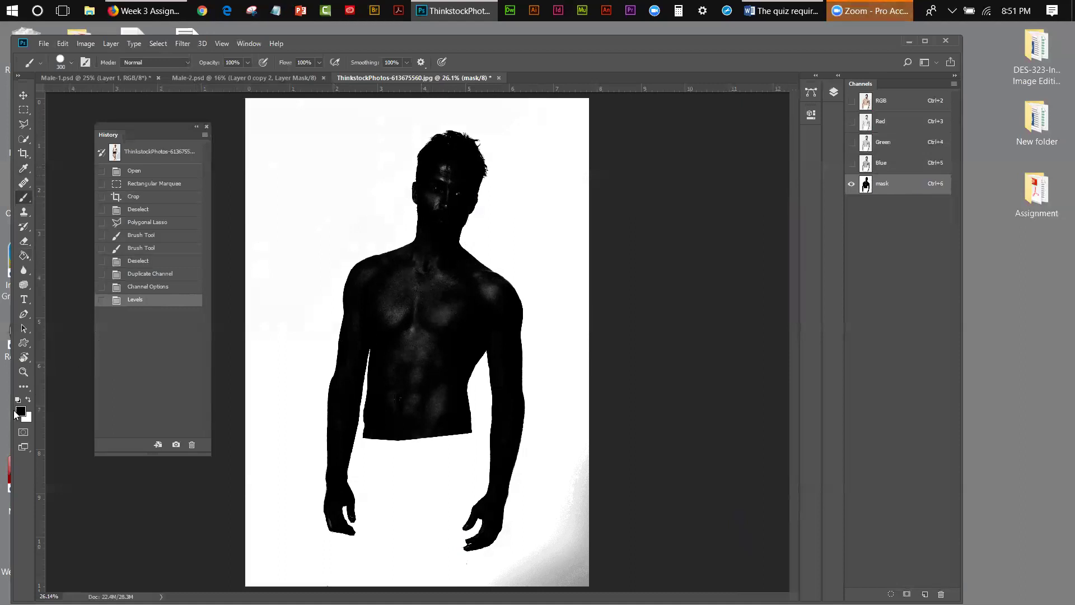
{"action": "left_click", "coordinate": [443, 198]}
{"action": "mouse_move", "coordinate": [434, 203]}
{"action": "left_mouse_down"}
{"action": "mouse_move", "coordinate": [438, 192]}
{"action": "mouse_move", "coordinate": [448, 224]}
{"action": "left_mouse_up"}
{"action": "mouse_move", "coordinate": [448, 224]}
{"action": "left_mouse_down"}
{"action": "mouse_move", "coordinate": [437, 282]}
{"action": "mouse_move", "coordinate": [420, 269]}
{"action": "mouse_move", "coordinate": [372, 289]}
{"action": "mouse_move", "coordinate": [370, 309]}
{"action": "mouse_move", "coordinate": [413, 312]}
{"action": "mouse_move", "coordinate": [497, 282]}
{"action": "mouse_move", "coordinate": [478, 310]}
{"action": "mouse_move", "coordinate": [473, 288]}
{"action": "mouse_move", "coordinate": [409, 308]}
{"action": "mouse_move", "coordinate": [401, 399]}
{"action": "mouse_move", "coordinate": [432, 411]}
{"action": "mouse_move", "coordinate": [440, 338]}
{"action": "mouse_move", "coordinate": [446, 360]}
{"action": "left_mouse_up"}
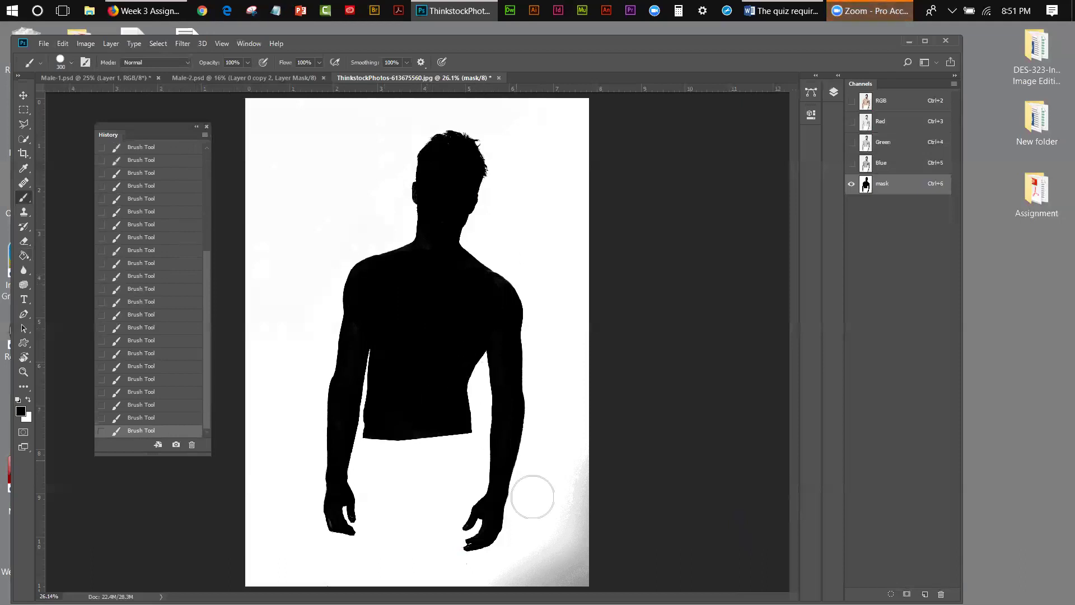
Reduce the brush to 90 px and touch up the man's hand with black in the mask channel
{"action": "key", "text": "bracketleft"}
{"action": "key", "text": "bracketleft"}
{"action": "key", "text": "bracketleft"}
{"action": "key", "text": "bracketleft"}
{"action": "key", "text": "bracketleft"}
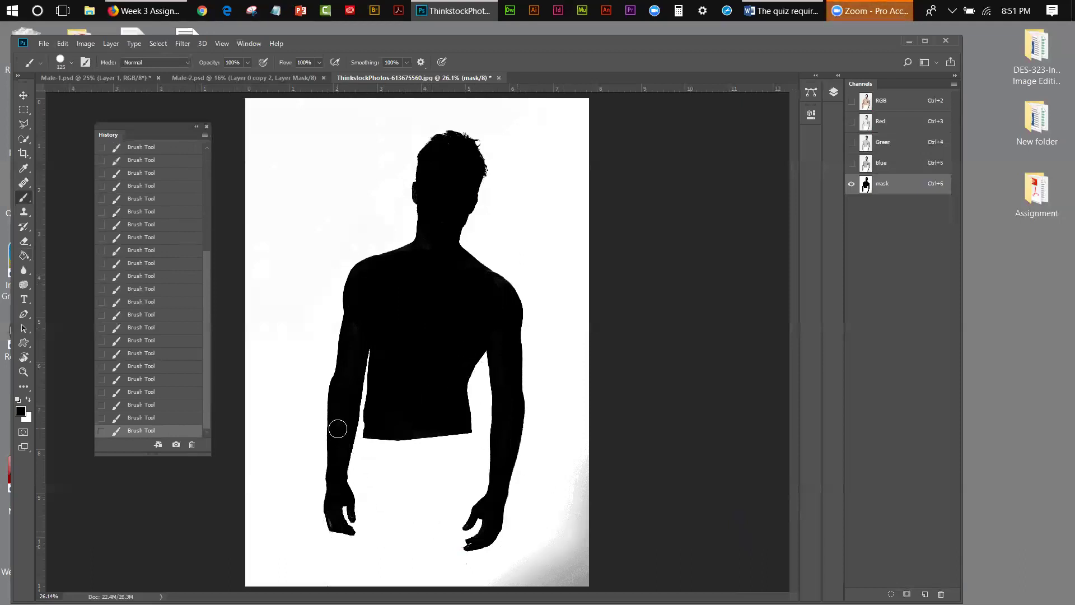
{"action": "key", "text": "bracketleft"}
{"action": "key", "text": "bracketleft"}
{"action": "left_click", "coordinate": [333, 520]}
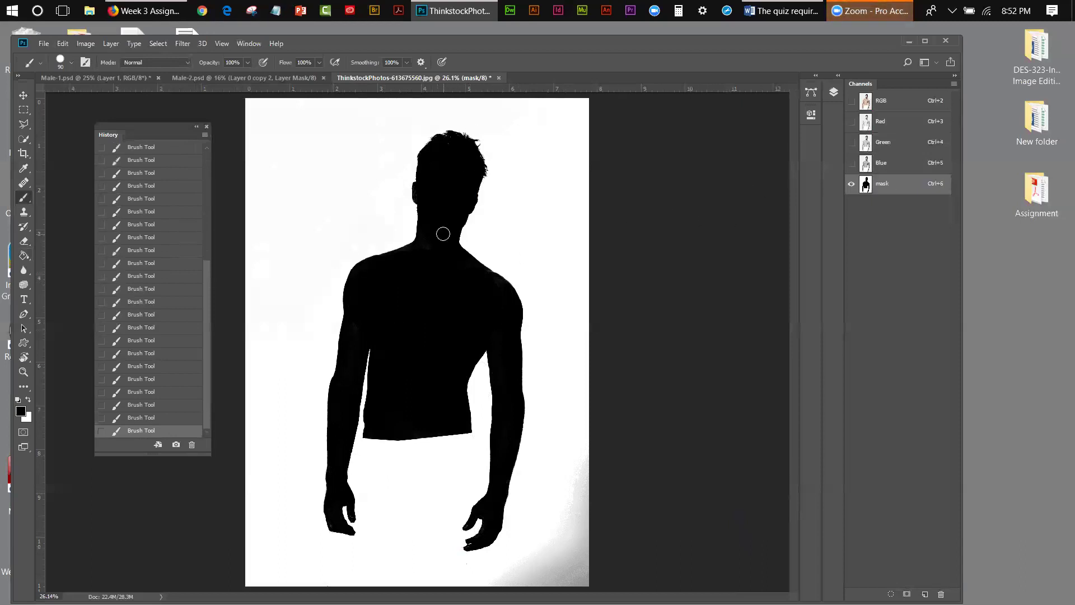
With the mask channel loaded as a selection, convert the Background to a regular layer named Layer 0 and duplicate it
{"action": "left_click", "coordinate": [866, 184], "text": "ctrl"}
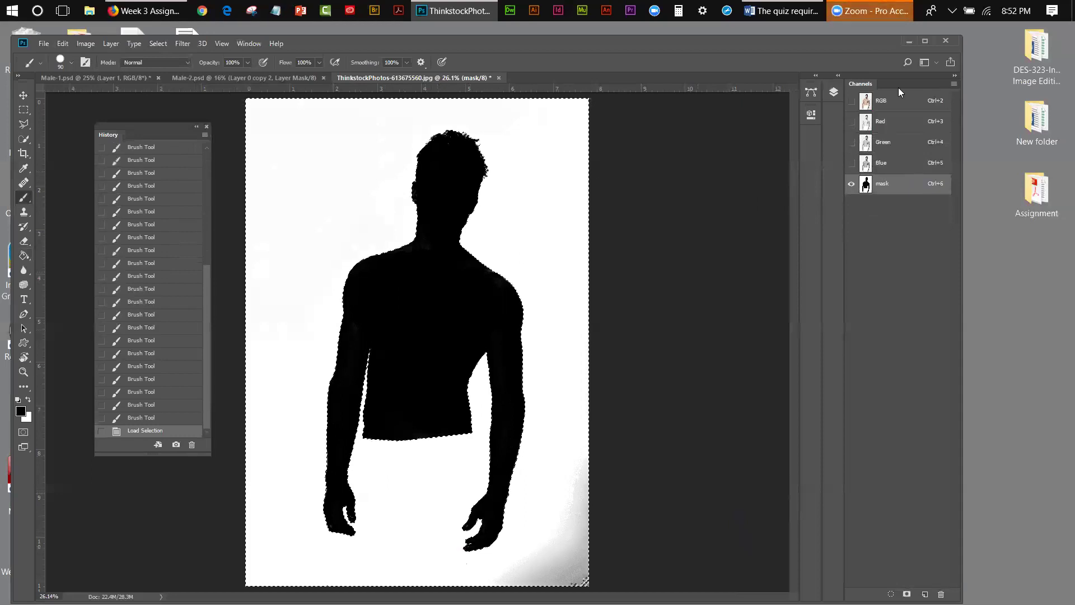
{"action": "left_click", "coordinate": [835, 94]}
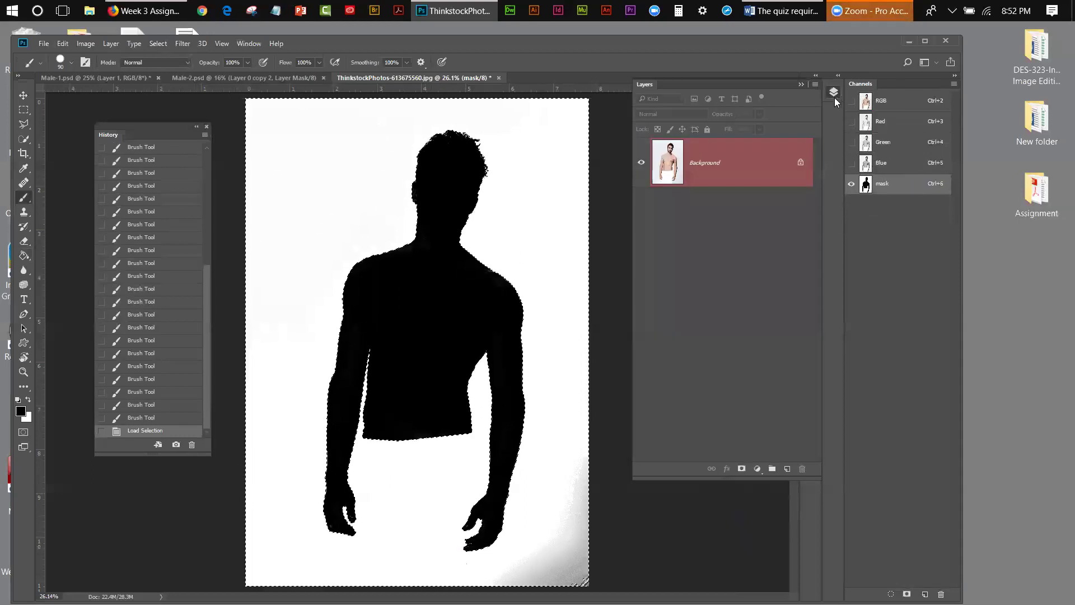
{"action": "double_click", "coordinate": [664, 168]}
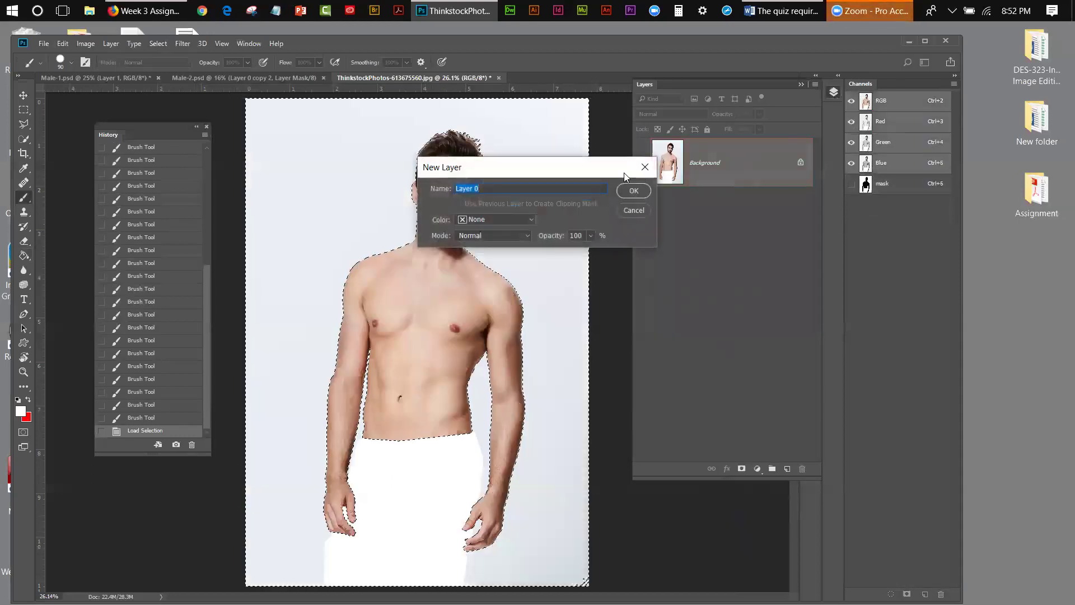
{"action": "left_click", "coordinate": [634, 190]}
{"action": "left_click_drag", "start_coordinate": [728, 173], "coordinate": [787, 468]}
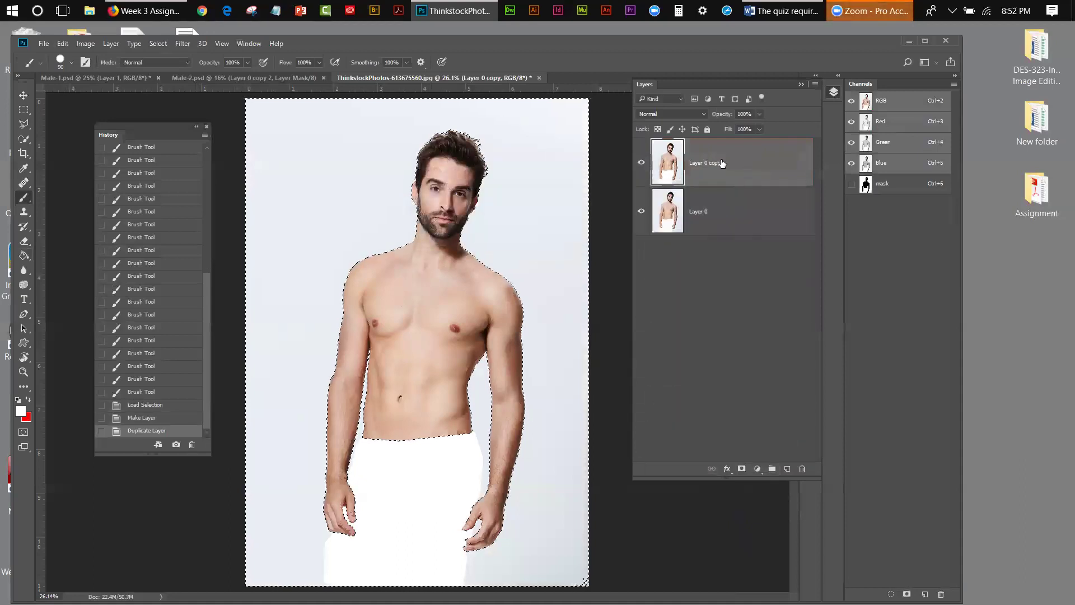
Add a layer mask to Layer 0 copy from the selection and invert the mask
{"action": "left_click", "coordinate": [742, 468]}
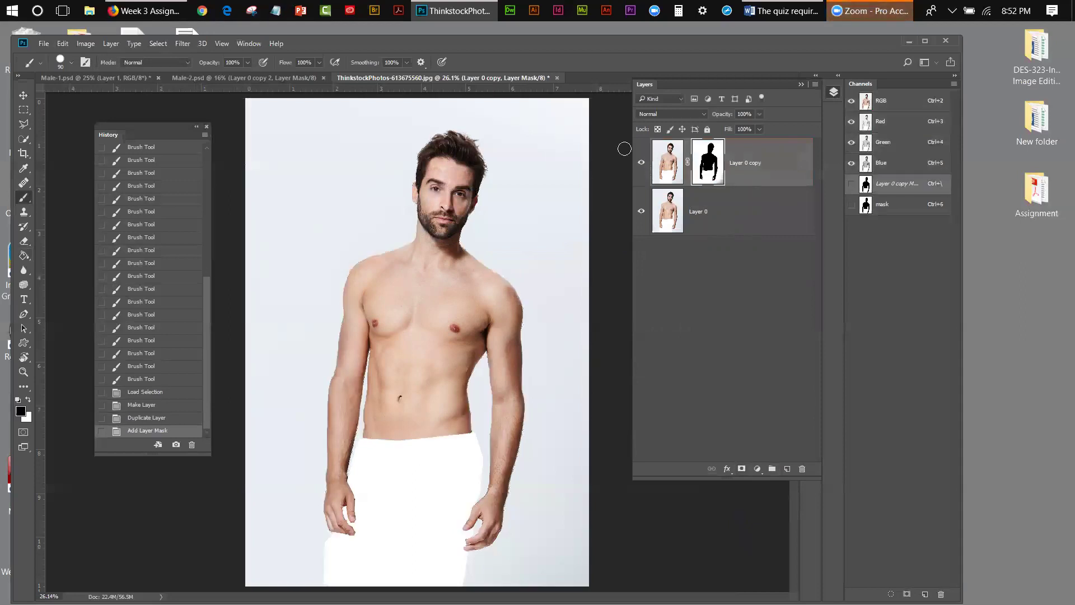
{"action": "left_click", "coordinate": [92, 44]}
{"action": "mouse_move", "coordinate": [168, 78]}
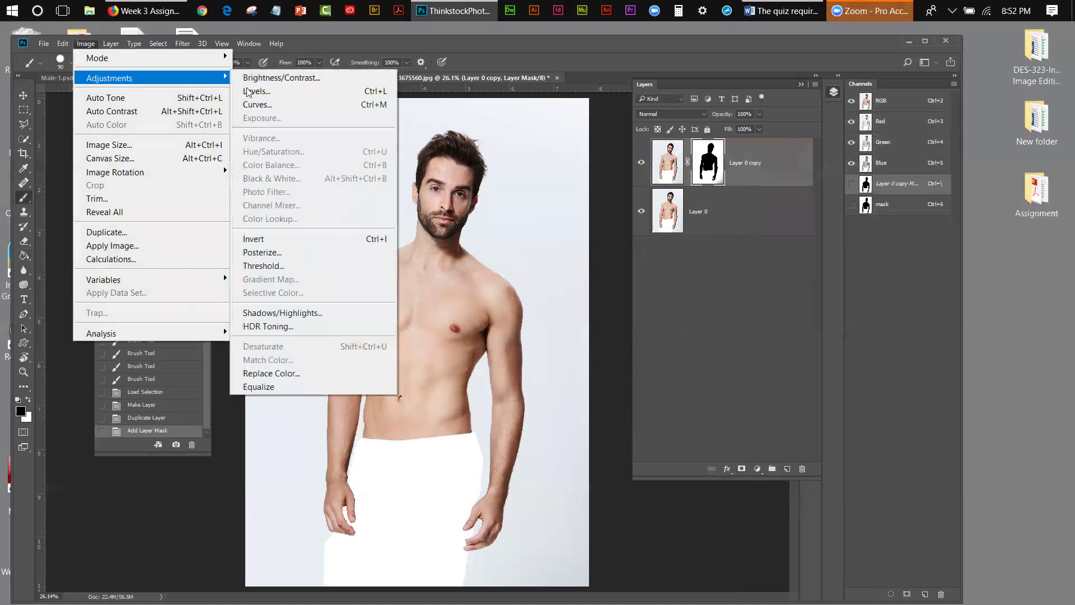
{"action": "left_click", "coordinate": [253, 239]}
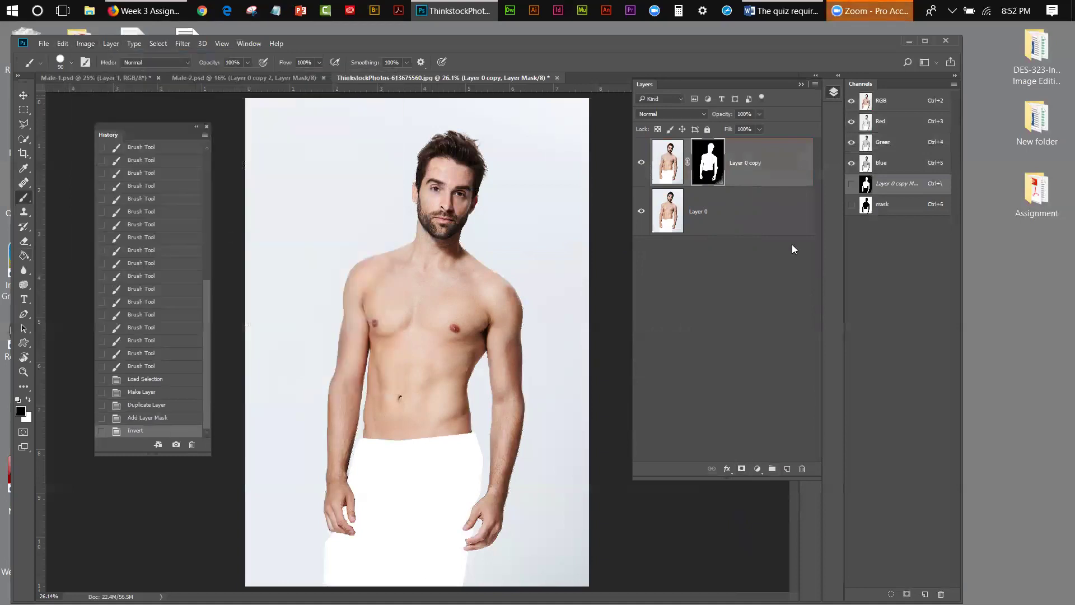
Hide Layer 0 and fill a new layer above it with red using the Paint Bucket
{"action": "left_click", "coordinate": [642, 212]}
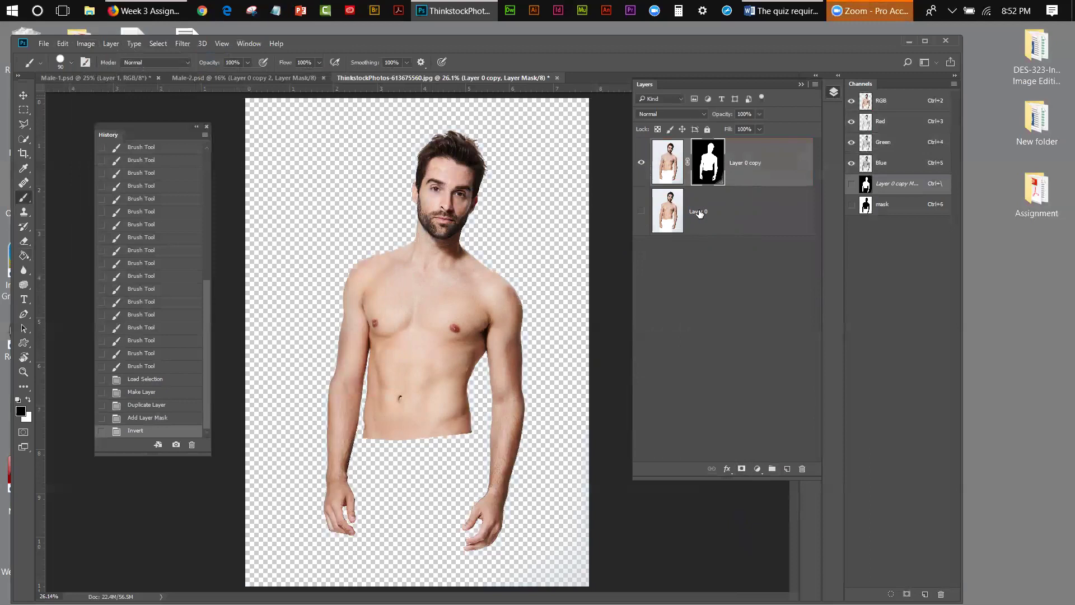
{"action": "left_click", "coordinate": [723, 211]}
{"action": "left_click", "coordinate": [787, 469]}
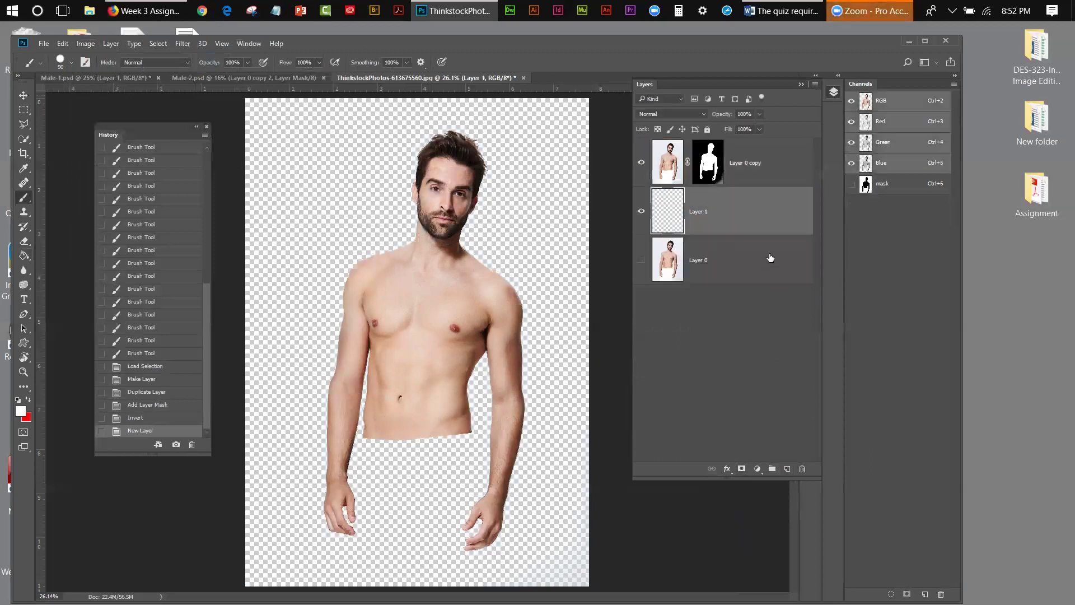
{"action": "left_click", "coordinate": [30, 397]}
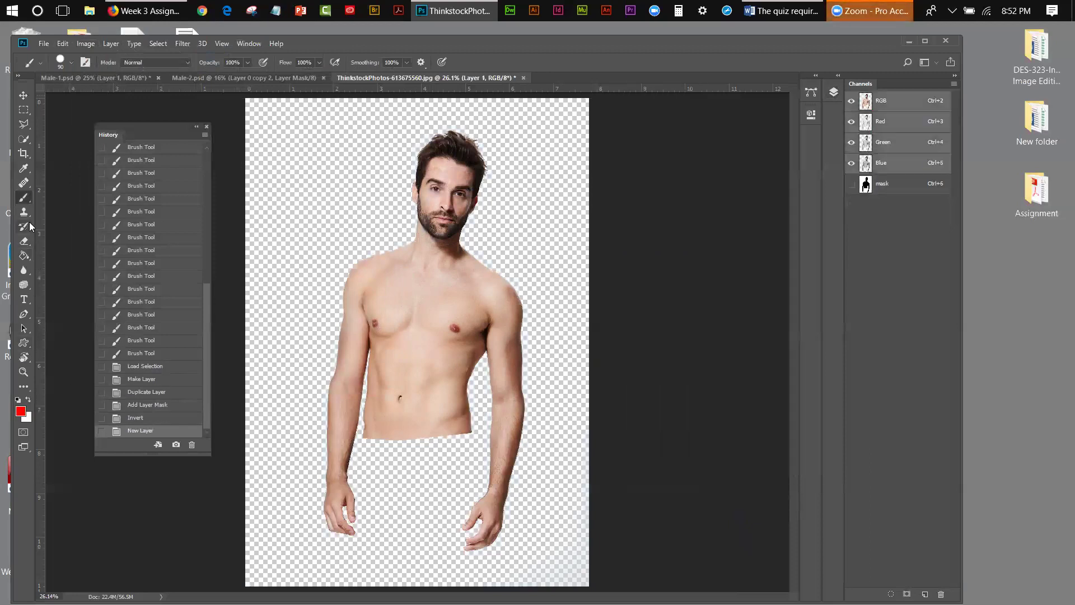
{"action": "left_click", "coordinate": [24, 256]}
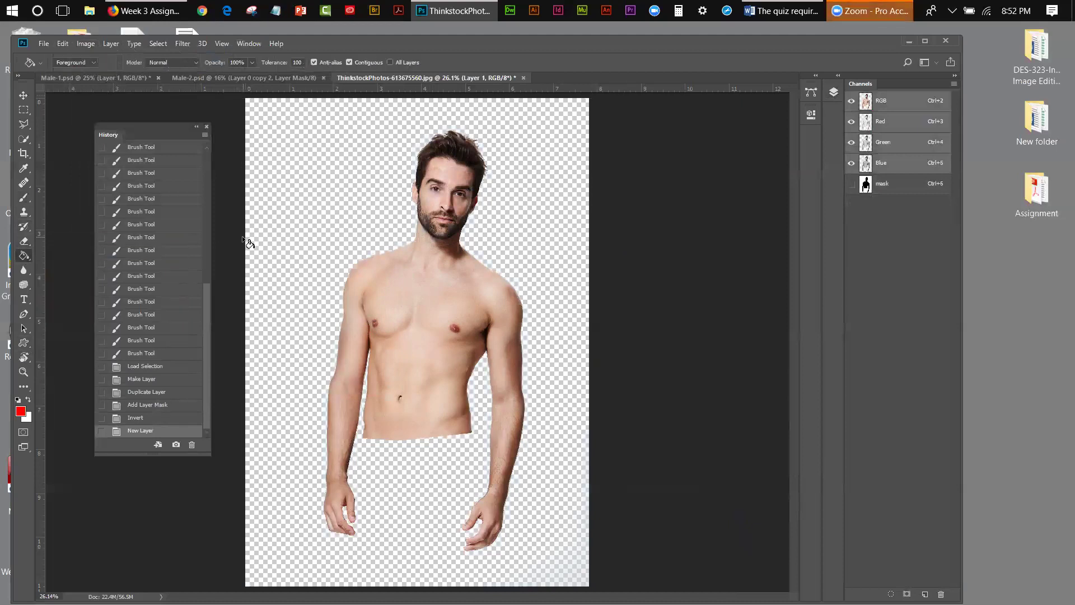
{"action": "left_click", "coordinate": [253, 231]}
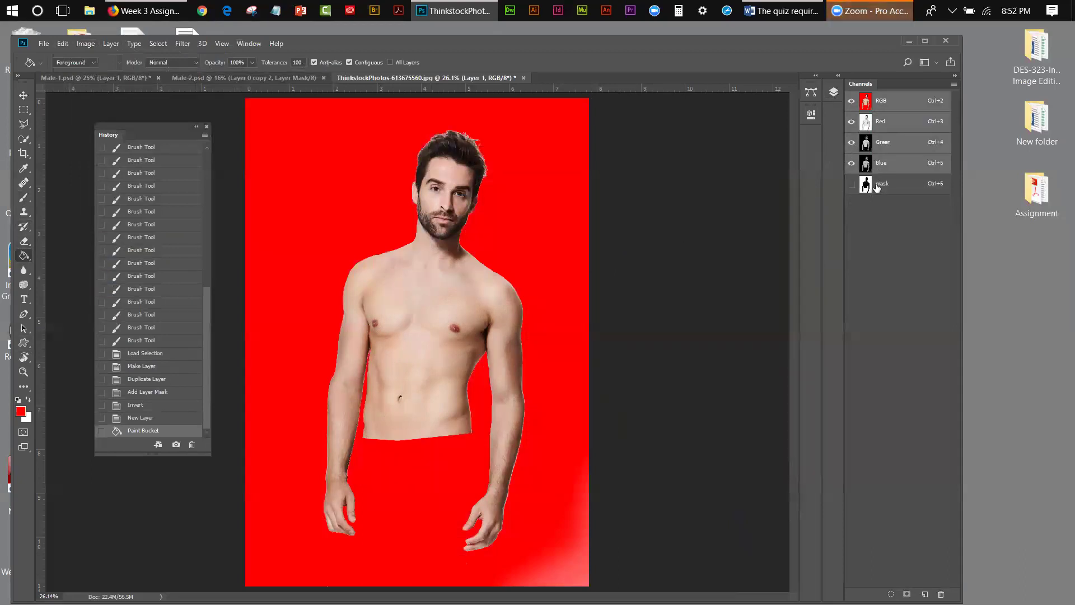
Paint black on the Layer 0 copy mask over the leftover background in the photo's lower-right corner
{"action": "left_click", "coordinate": [834, 92]}
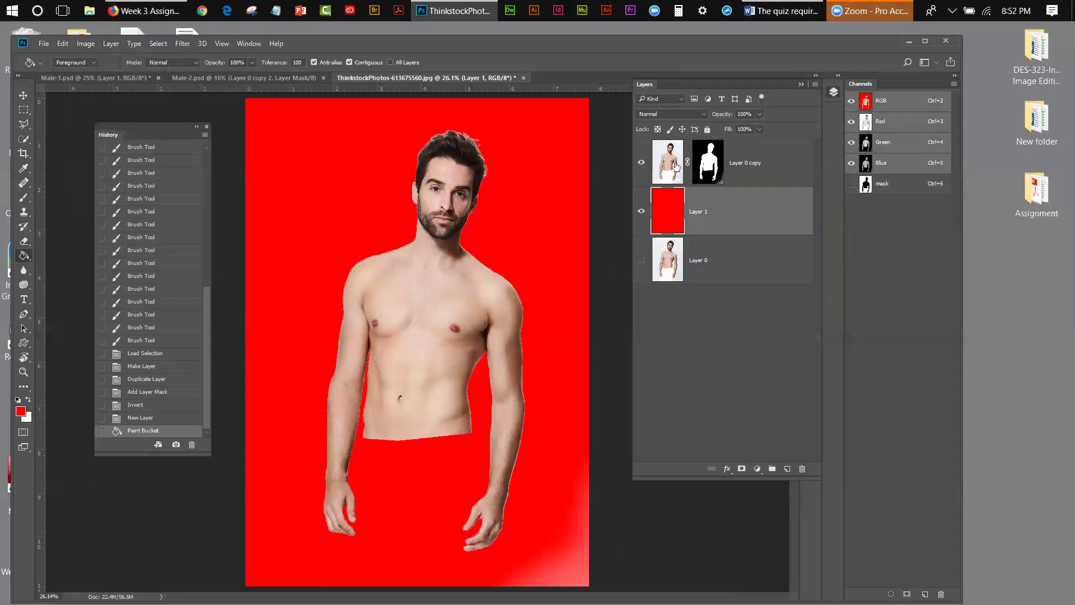
{"action": "left_click", "coordinate": [709, 165]}
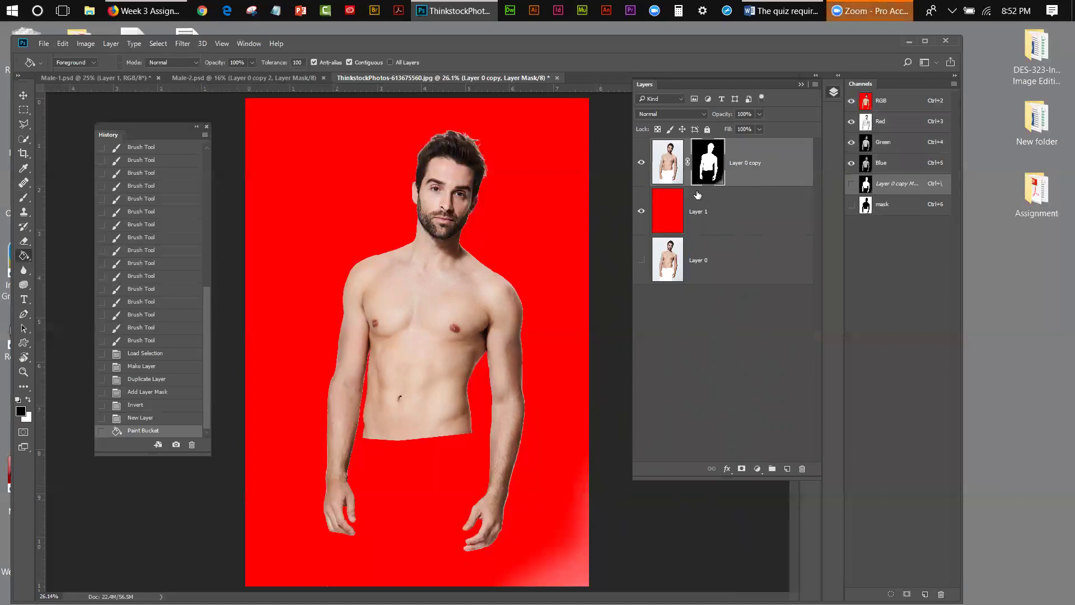
{"action": "left_click", "coordinate": [24, 197]}
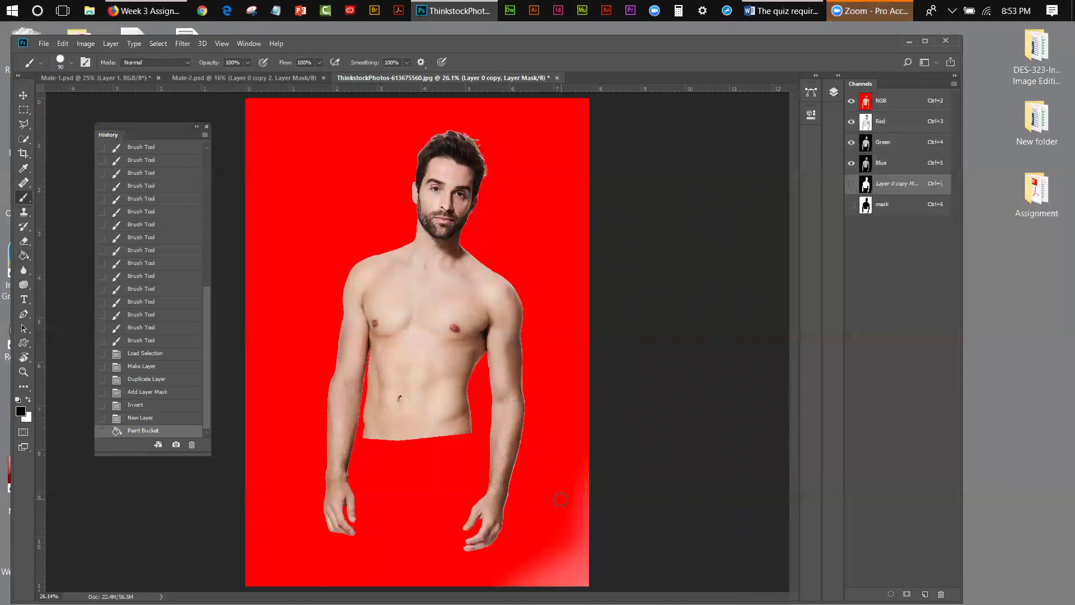
{"action": "mouse_move", "coordinate": [576, 473]}
{"action": "left_mouse_down"}
{"action": "mouse_move", "coordinate": [577, 578]}
{"action": "mouse_move", "coordinate": [569, 555]}
{"action": "mouse_move", "coordinate": [565, 591]}
{"action": "left_mouse_up"}
{"action": "left_click", "coordinate": [574, 577]}
{"action": "left_click_drag", "start_coordinate": [546, 551], "coordinate": [524, 582]}
{"action": "left_click", "coordinate": [513, 576]}
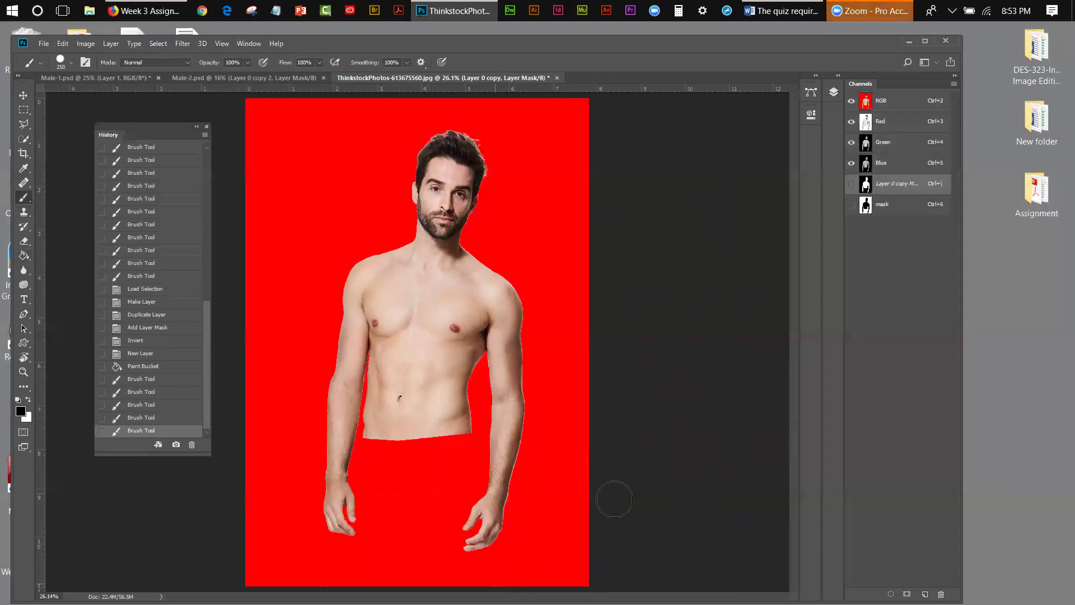
Float the Layers panel and open the Select and Mask settings for the Layer 0 copy mask
{"action": "left_click", "coordinate": [833, 93]}
{"action": "left_click_drag", "start_coordinate": [653, 84], "coordinate": [635, 160]}
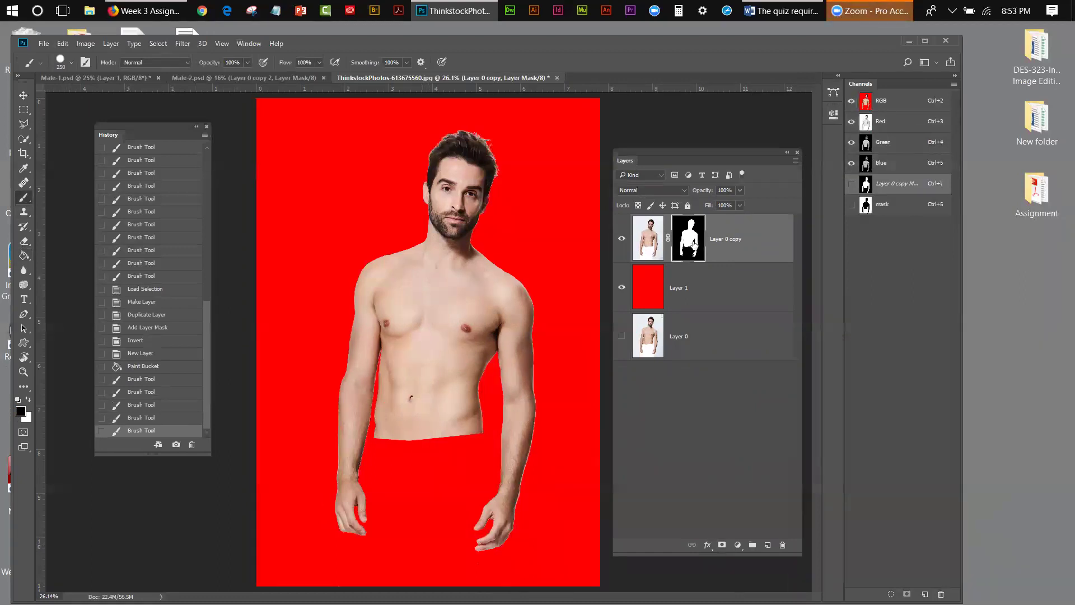
{"action": "right_click", "coordinate": [695, 245]}
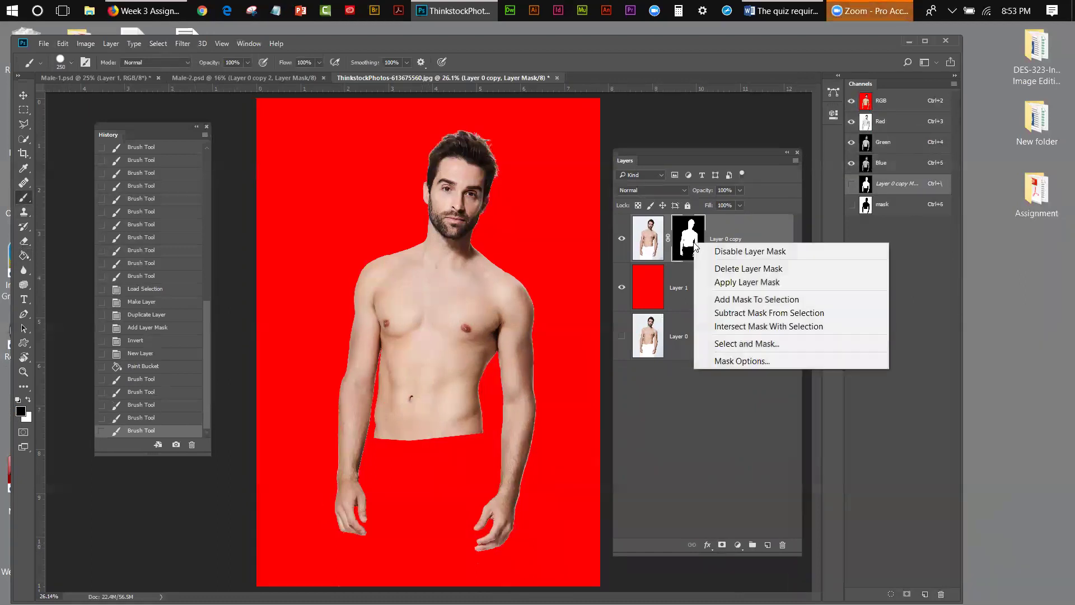
{"action": "left_click", "coordinate": [731, 343]}
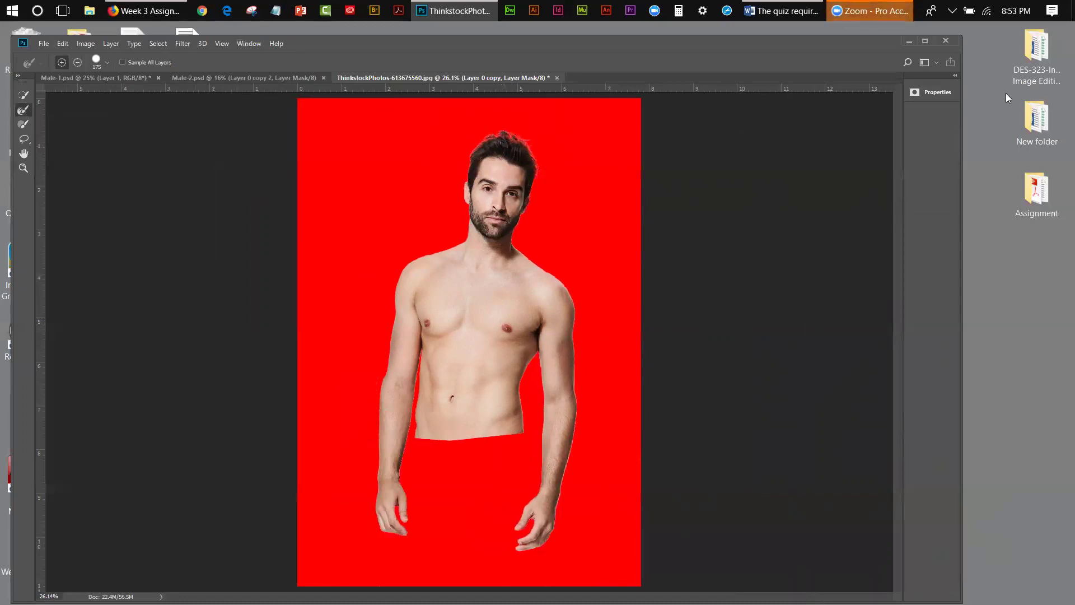
{"action": "left_click", "coordinate": [936, 92]}
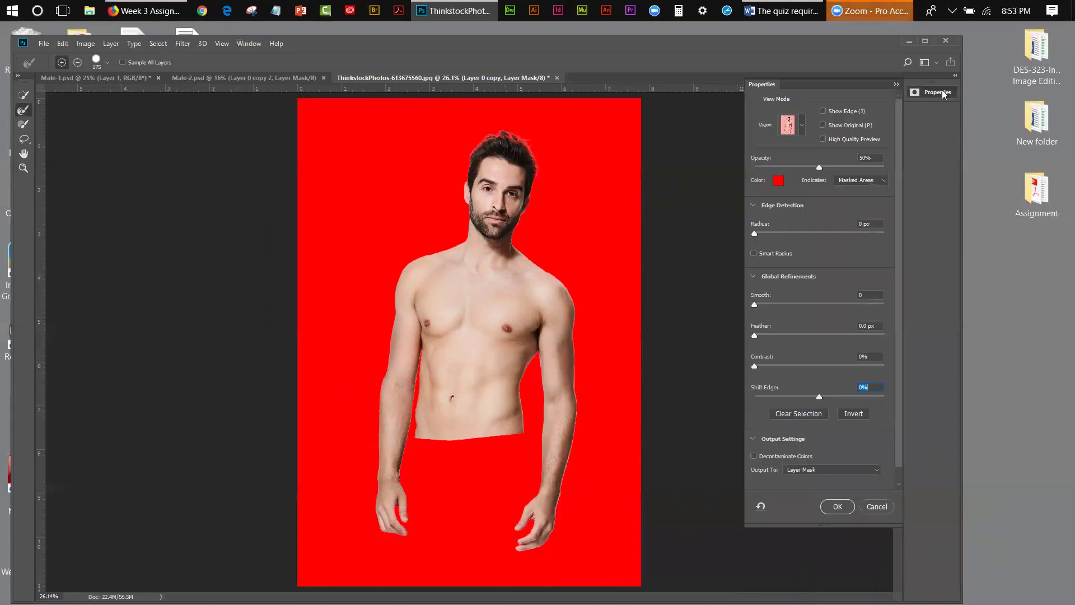
Refine the mask edge with radius 2 px, smooth 6, feather 1.2 px, contrast 6% and shift edge -5%
{"action": "left_click", "coordinate": [754, 234]}
{"action": "left_click_drag", "start_coordinate": [754, 305], "coordinate": [756, 305]}
{"action": "left_click_drag", "start_coordinate": [754, 335], "coordinate": [756, 335]}
{"action": "left_click", "coordinate": [754, 366]}
{"action": "left_click", "coordinate": [818, 396]}
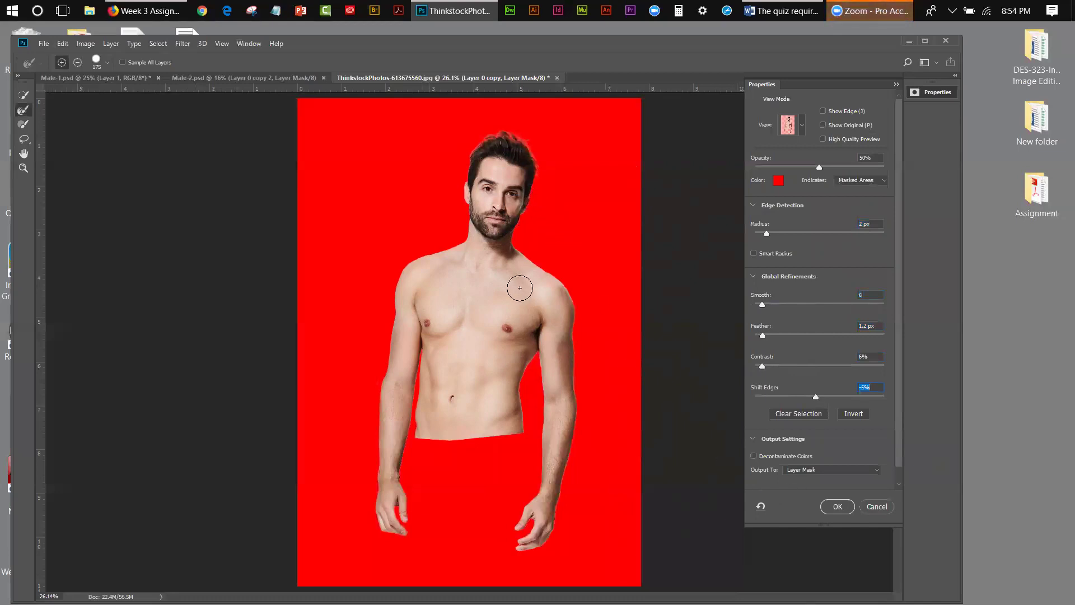
Apply the mask refinement with Decontaminate Colors enabled and delete the hidden Layer 0 copy layer
{"action": "left_click", "coordinate": [753, 456]}
{"action": "left_click", "coordinate": [838, 506]}
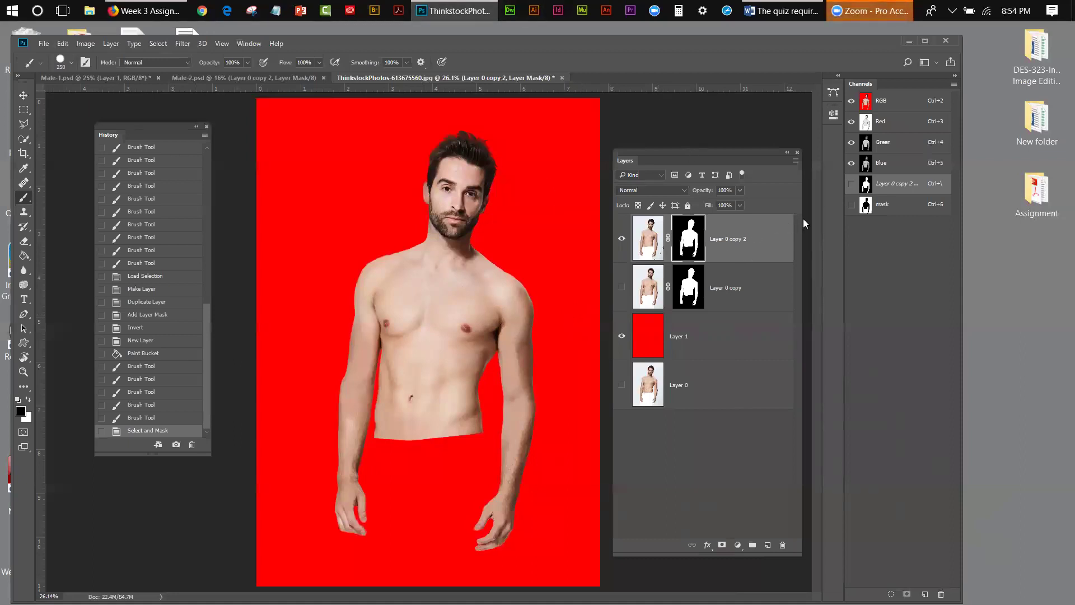
{"action": "left_click_drag", "start_coordinate": [730, 257], "coordinate": [782, 544]}
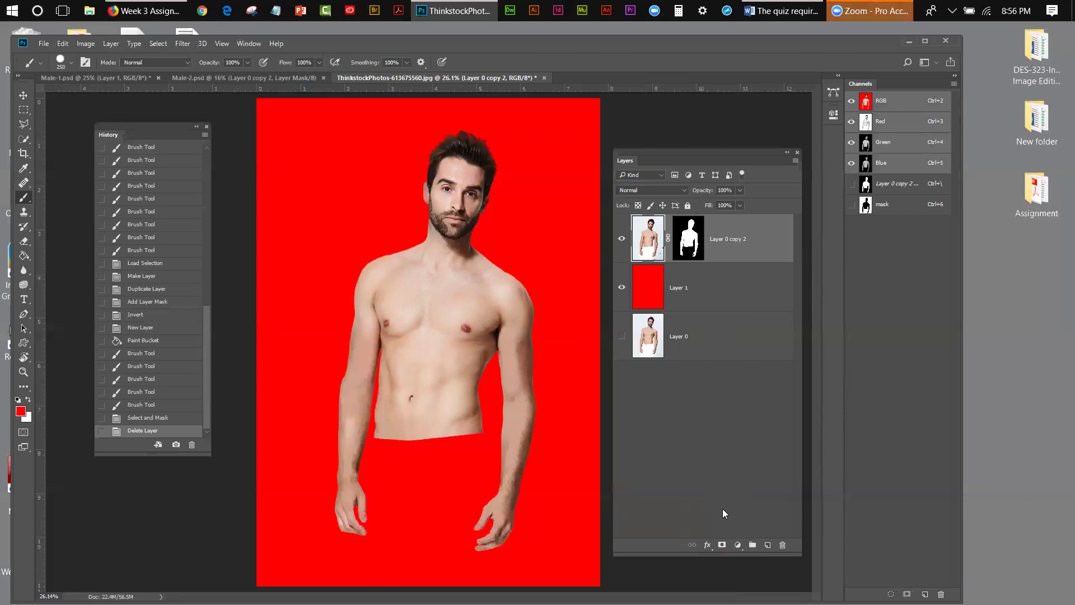
Save the document as Male-3 in Photoshop format in the save folder, keeping alpha channels and layers
{"action": "left_click", "coordinate": [43, 44]}
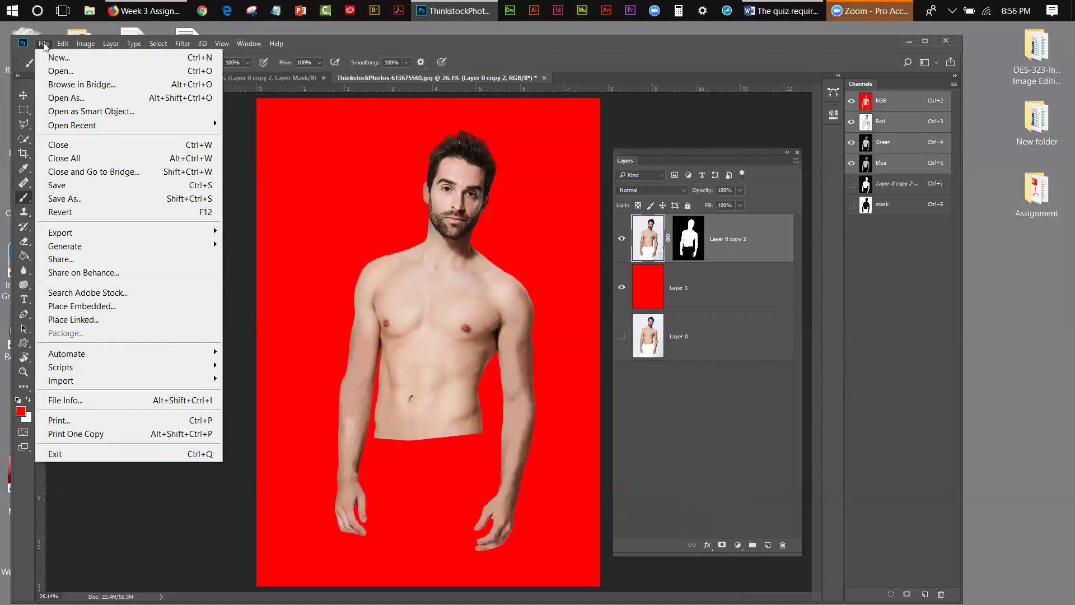
{"action": "left_click", "coordinate": [76, 186]}
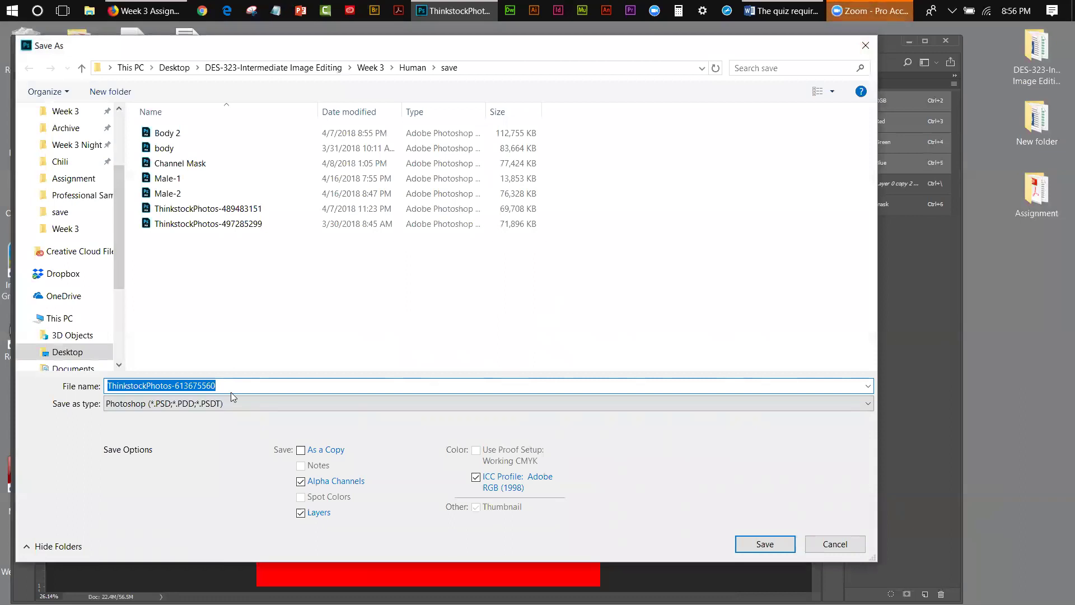
{"action": "type", "text": "Male"}
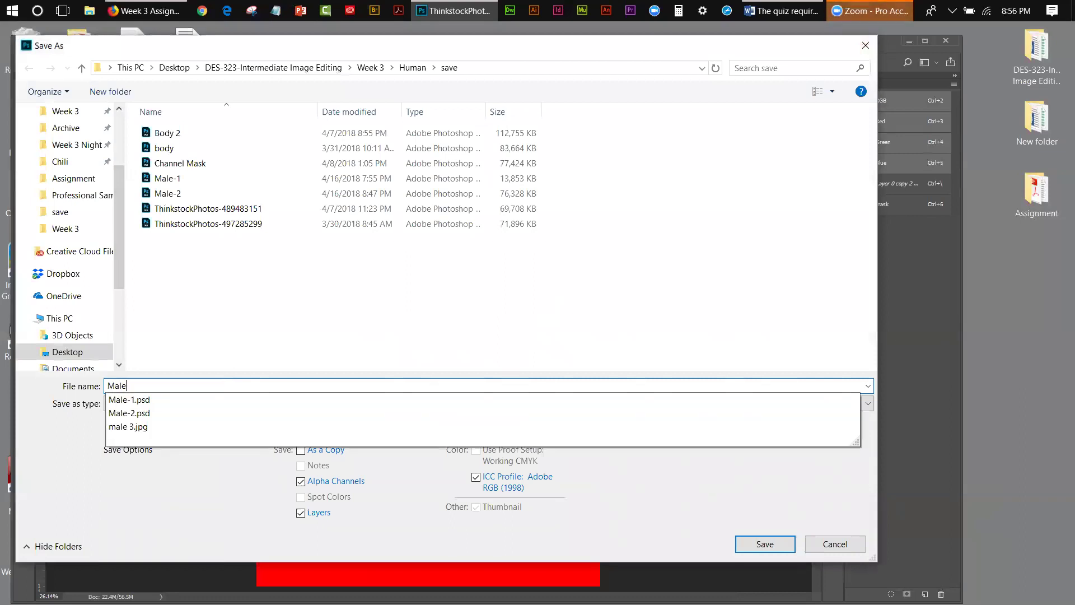
{"action": "type", "text": "-2"}
{"action": "key", "text": "BackSpace"}
{"action": "type", "text": "3"}
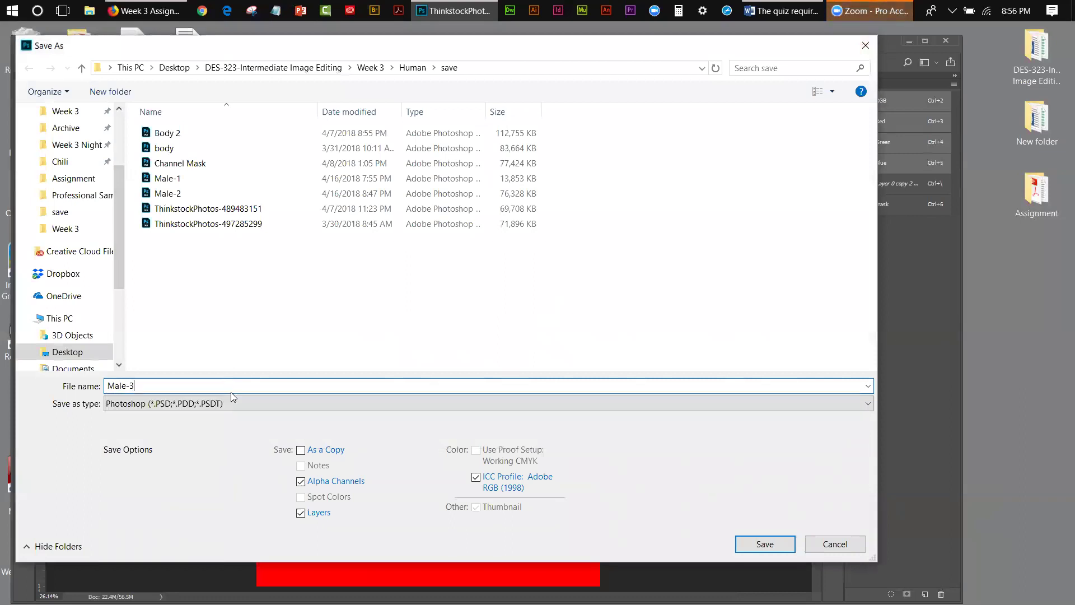
{"action": "left_click", "coordinate": [756, 541]}
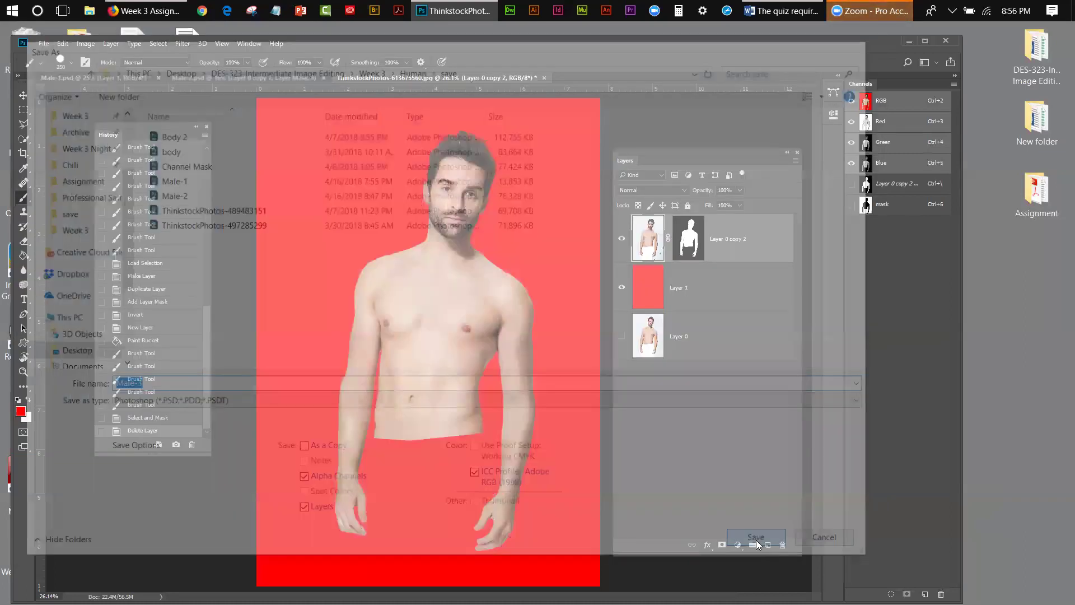
{"action": "left_click", "coordinate": [671, 185]}
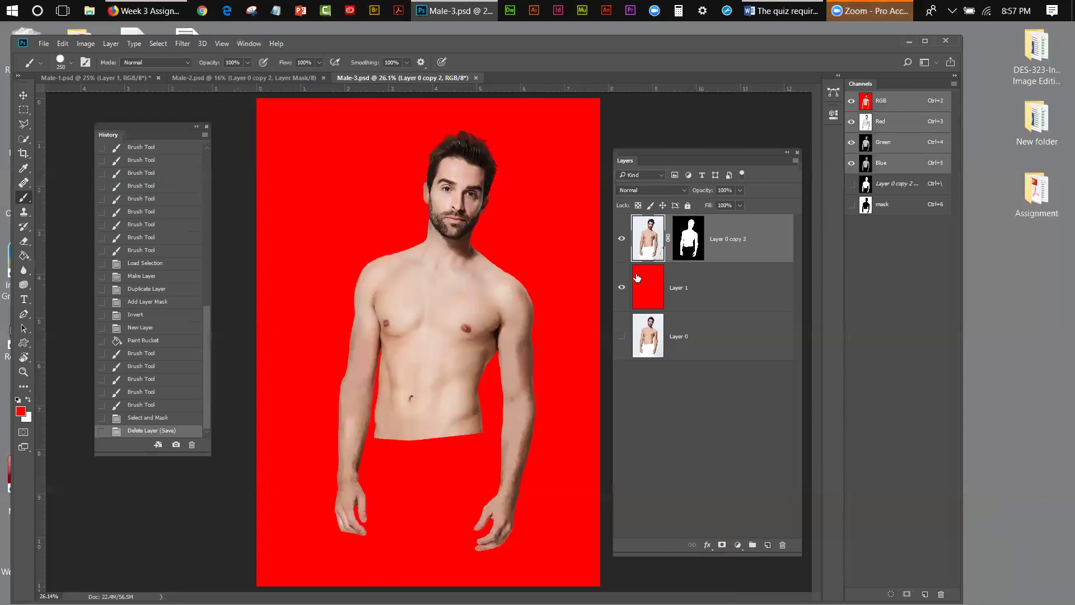
{"action": "left_click", "coordinate": [684, 238]}
{"action": "right_click", "coordinate": [685, 238]}
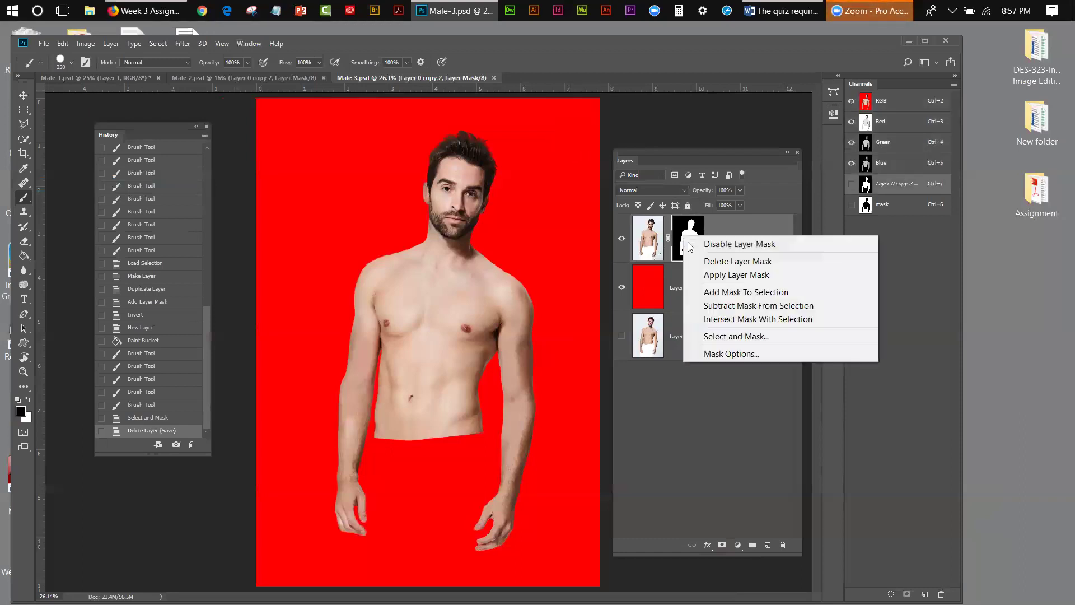
{"action": "left_click", "coordinate": [741, 335]}
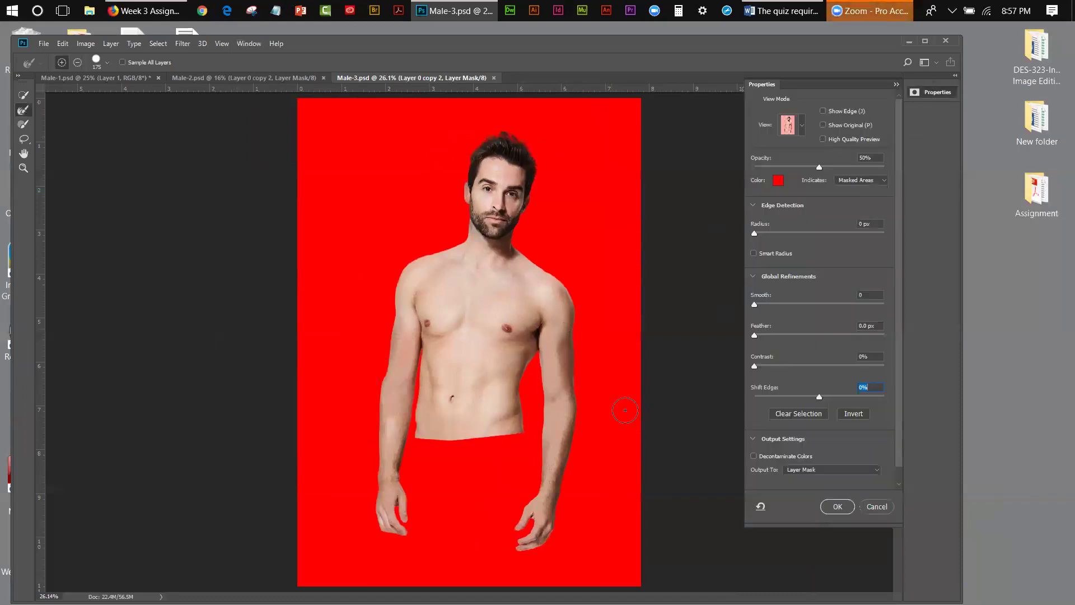
{"action": "left_click", "coordinate": [866, 508]}
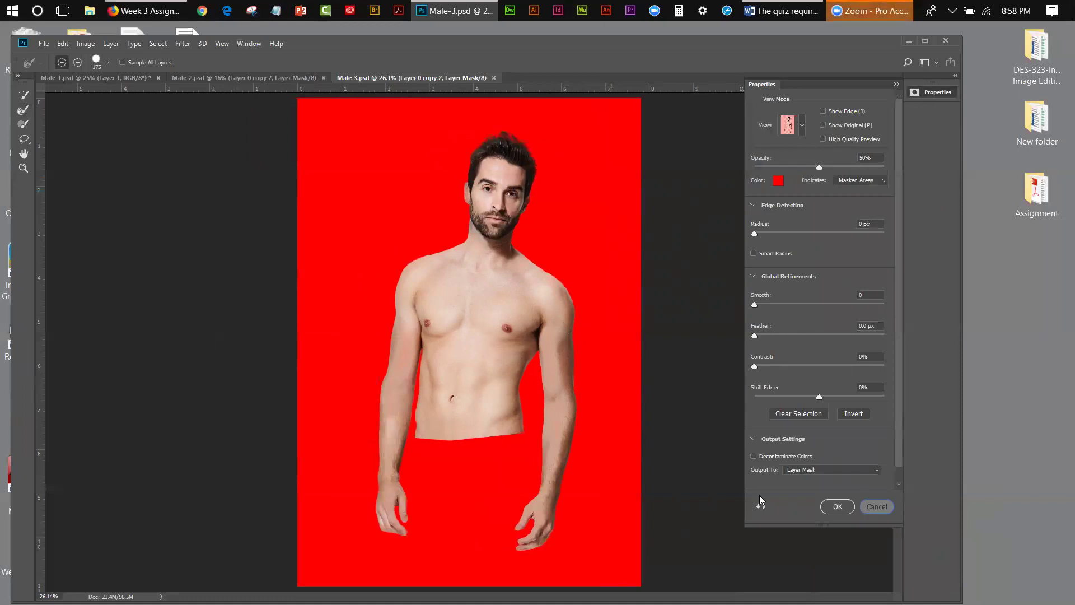